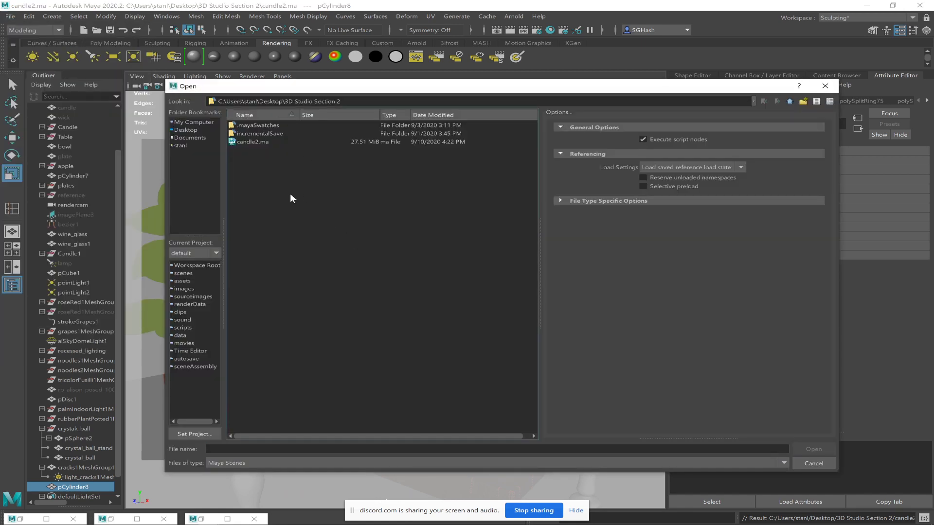
# Open the scene candle.ma from the 3D Studio Section 5 folder on the desktop
pyautogui.press('BackSpace')
pyautogui.doubleClick(285, 141)
pyautogui.click(261, 141)
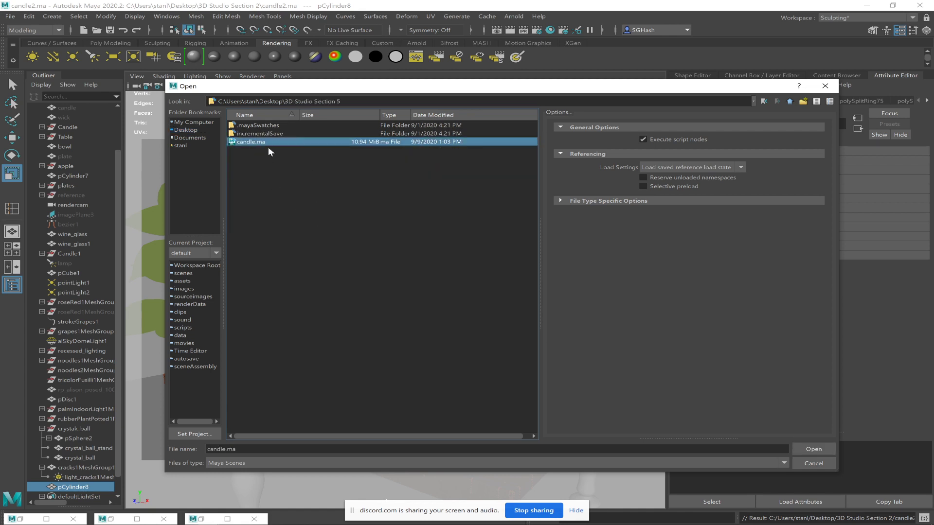
pyautogui.doubleClick(261, 141)
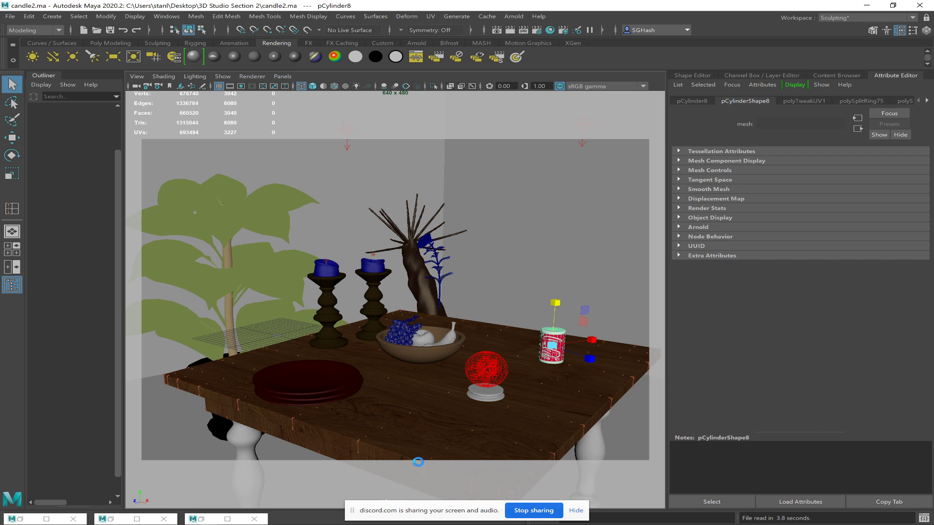
# Stop the screen sharing, switch to Discord in the browser and mute the microphone in the General voice channel
pyautogui.click(522, 509)
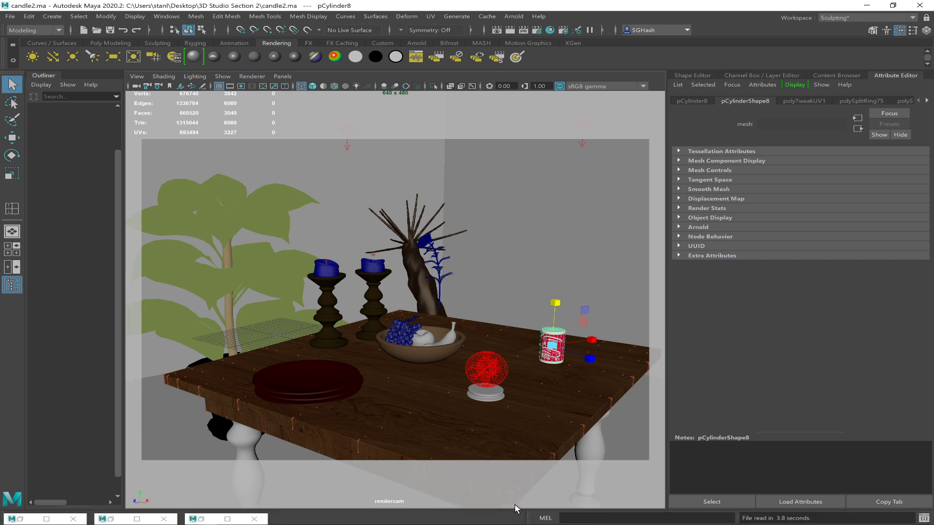
pyautogui.hotkey('alt', 'Tab')
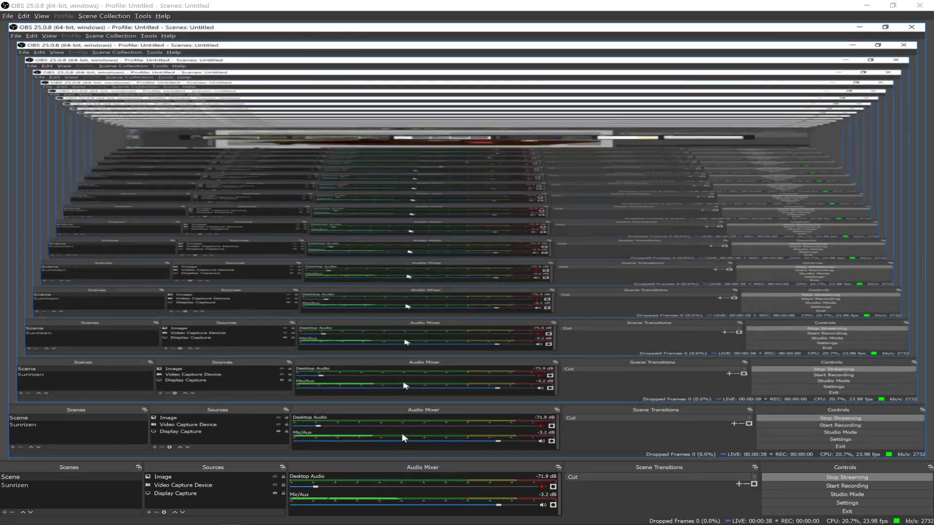
pyautogui.hotkey('alt', 'Tab')
pyautogui.hotkey('alt', 'Tab')
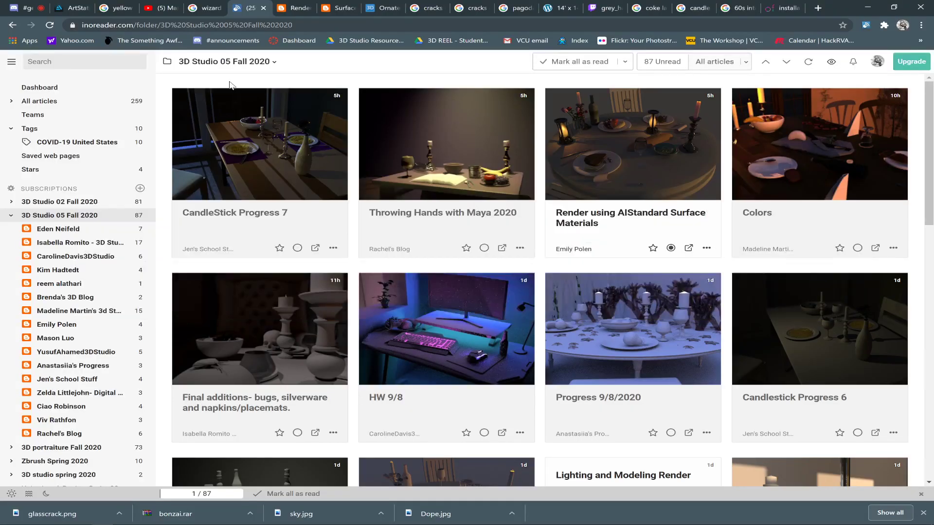
pyautogui.click(29, 6)
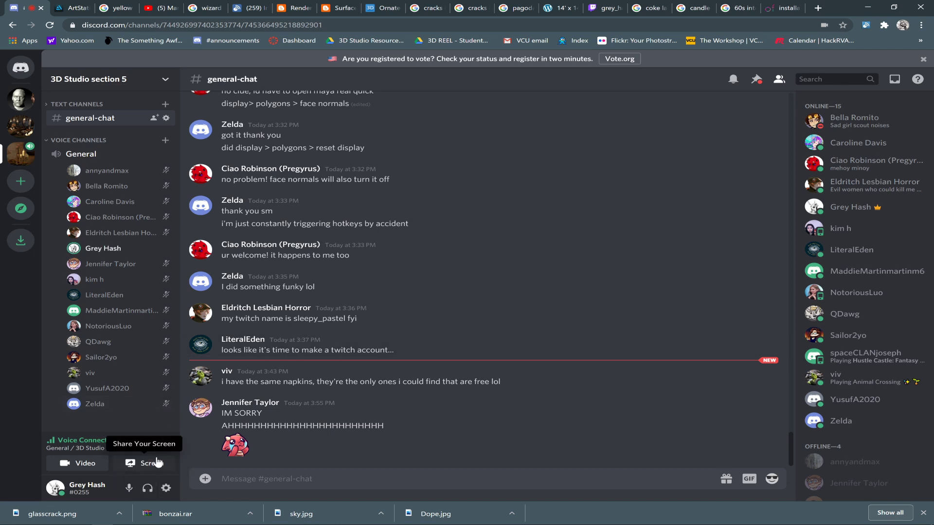
pyautogui.click(128, 488)
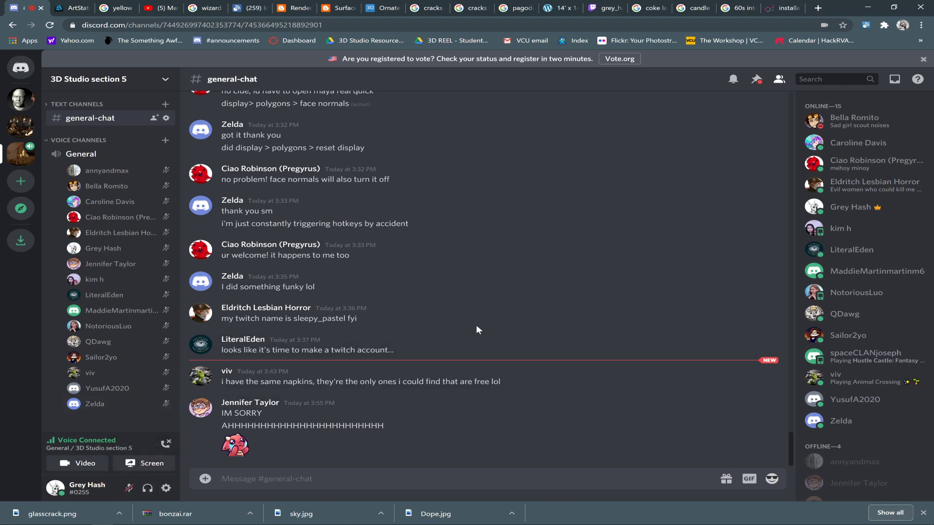
# Check the grey_hash live stream and its chat on Twitch in the browser, and return to Maya
pyautogui.hotkey('alt', 'Tab')
pyautogui.hotkey('alt', 'Tab')
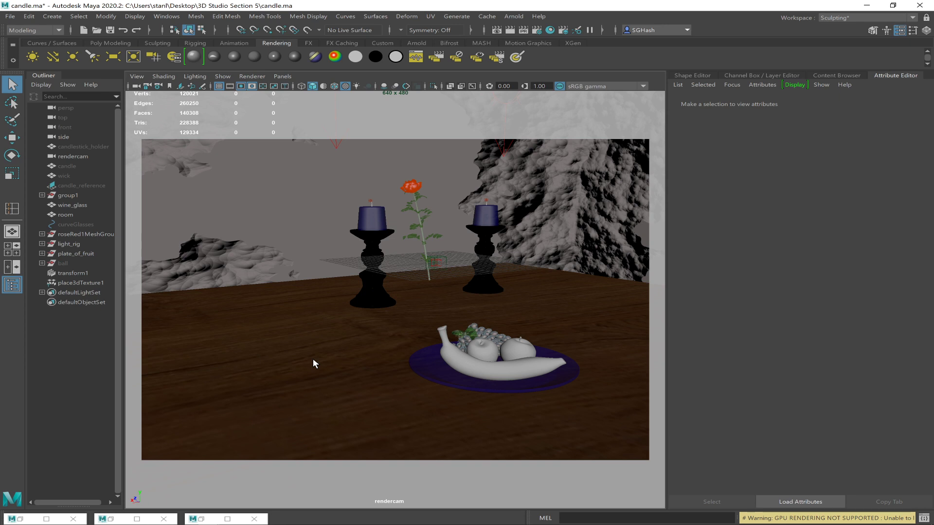
pyautogui.hotkey('alt', 'Tab')
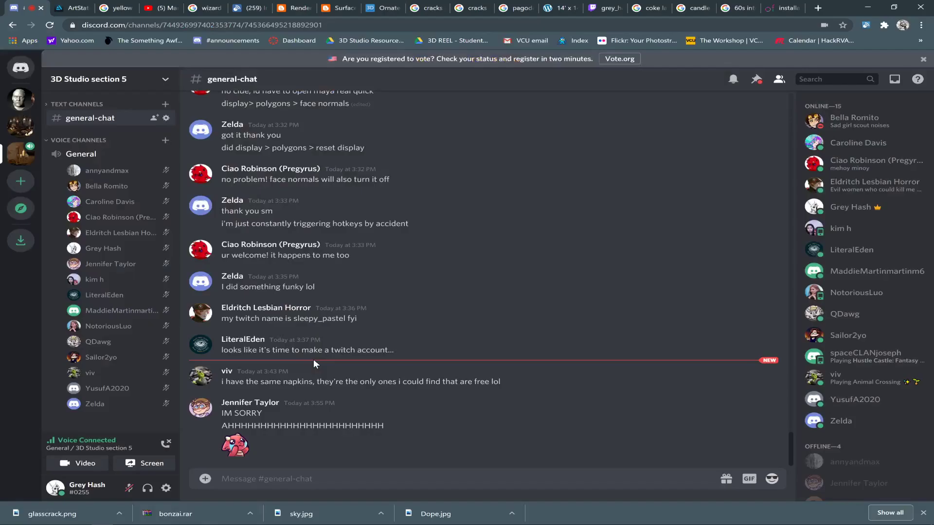
pyautogui.click(605, 8)
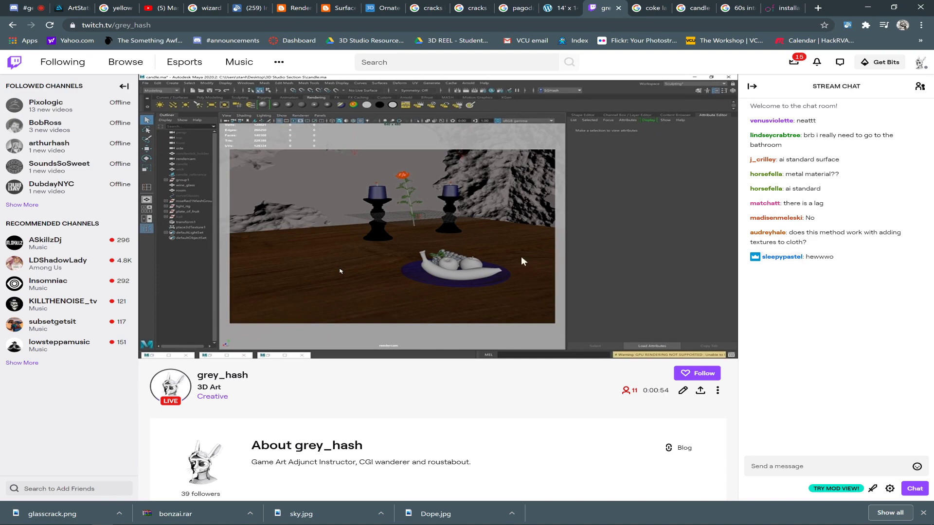
pyautogui.hotkey('alt', 'Tab')
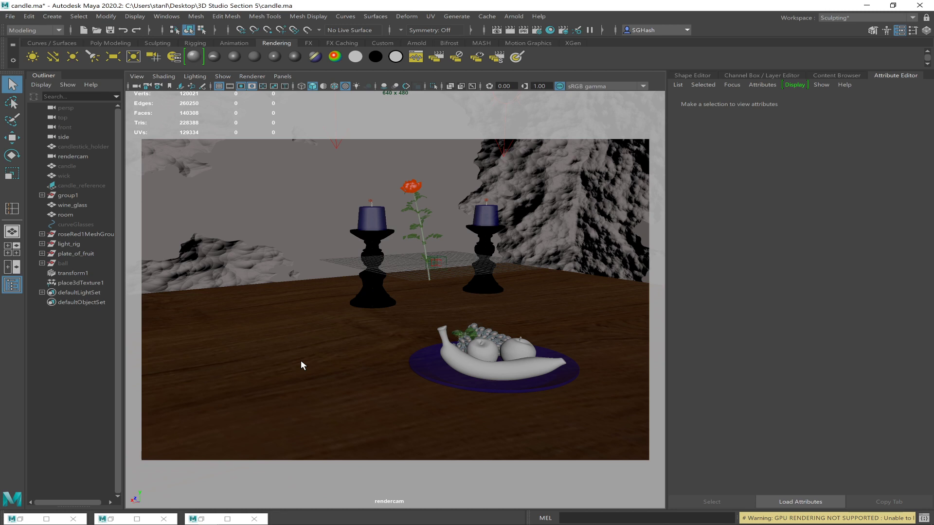
# Switch the viewport from rendercam to the persp camera, framing the whole table and the room corner
pyautogui.click(544, 199)
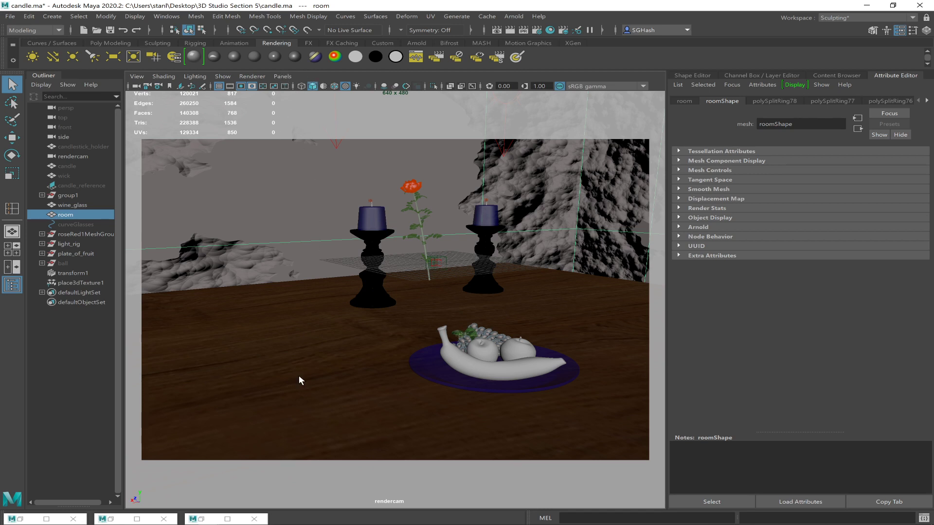
pyautogui.click(75, 381)
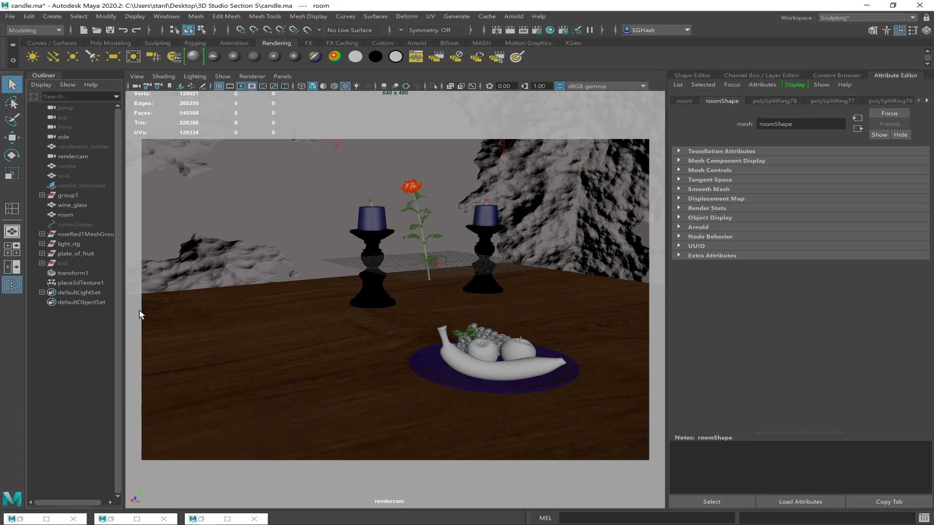
pyautogui.click(218, 262)
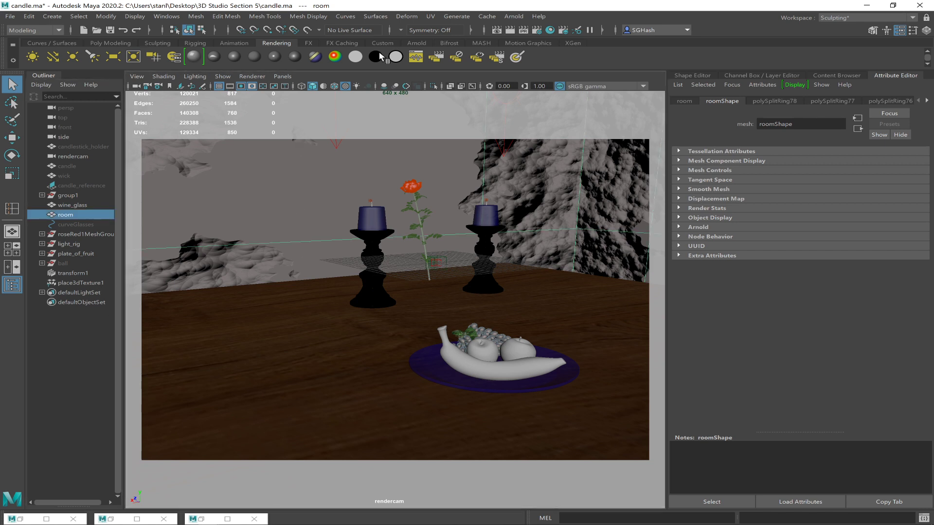
pyautogui.click(282, 76)
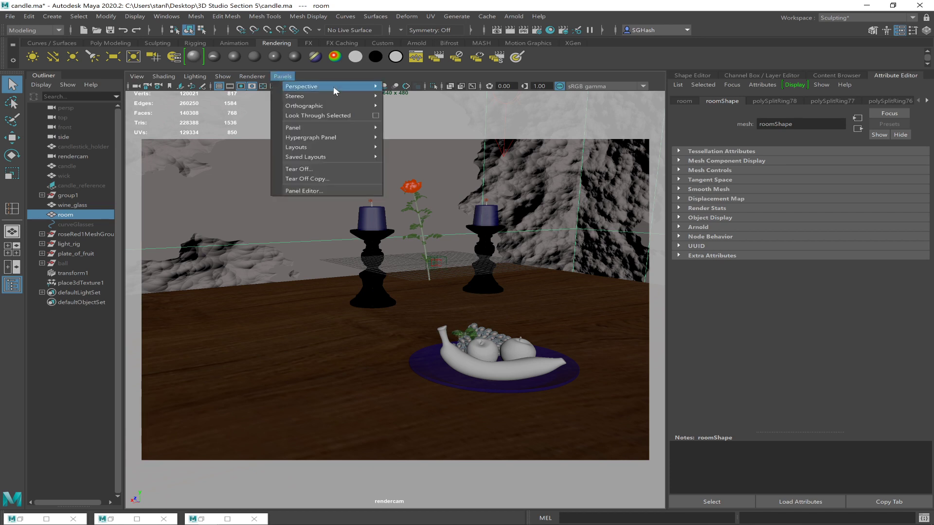
pyautogui.click(399, 97)
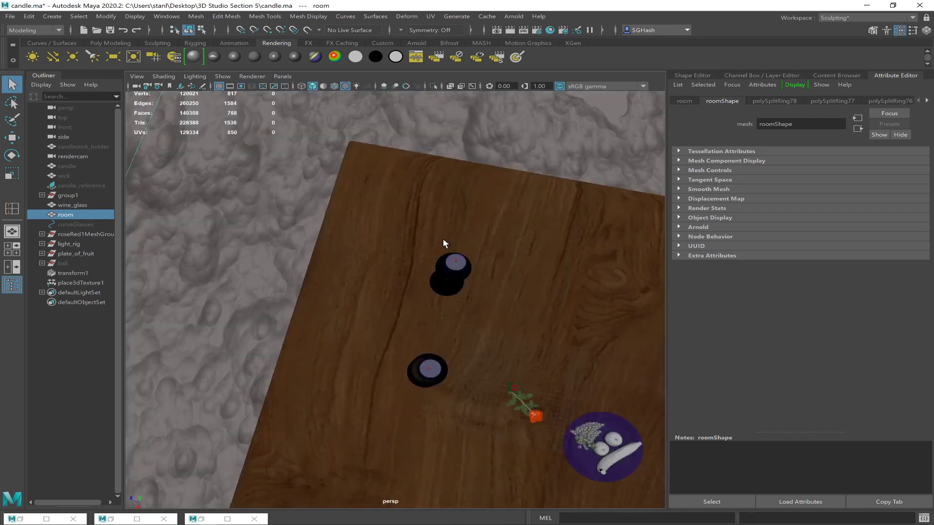
pyautogui.keyDown('alt'); pyautogui.moveTo(443, 258); pyautogui.dragTo(501, 293); pyautogui.keyUp('alt')
pyautogui.keyDown('alt'); pyautogui.moveTo(501, 293); pyautogui.dragTo(412, 276, button='right'); pyautogui.keyUp('alt')
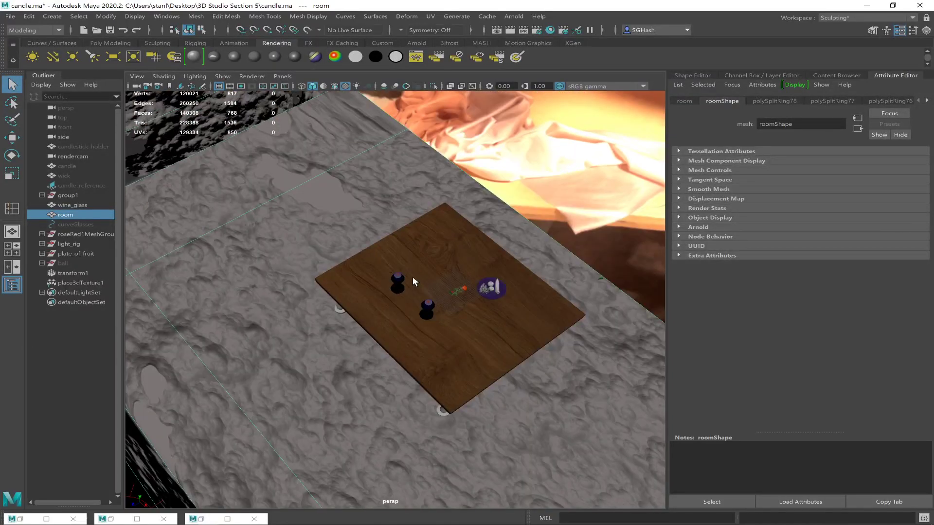
pyautogui.keyDown('alt'); pyautogui.moveTo(412, 276); pyautogui.dragTo(557, 223); pyautogui.keyUp('alt')
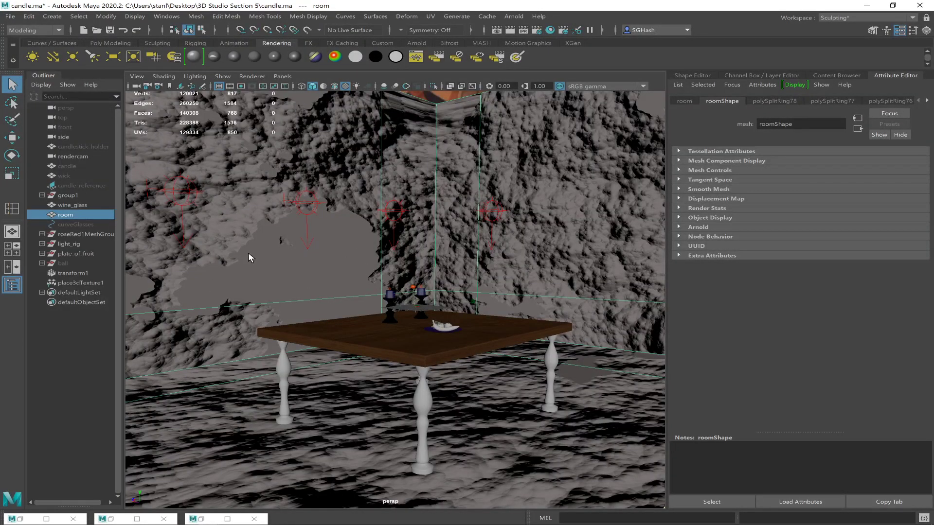
# Assign a new Lambert material to the room mesh
pyautogui.click(66, 374)
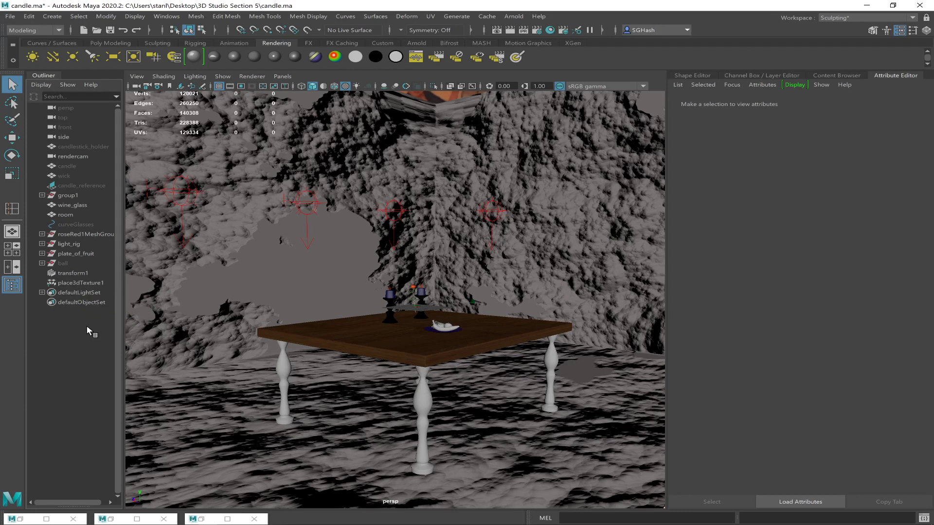
pyautogui.click(233, 168)
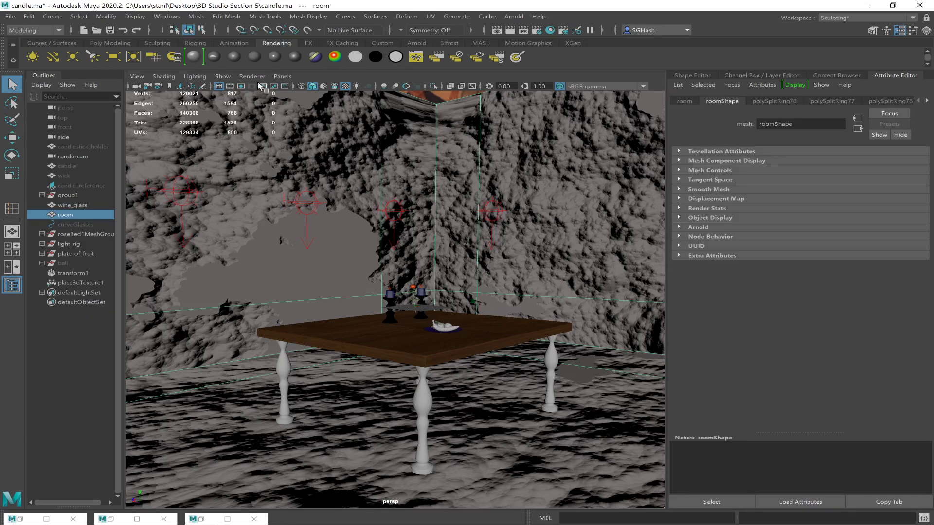
pyautogui.click(254, 56)
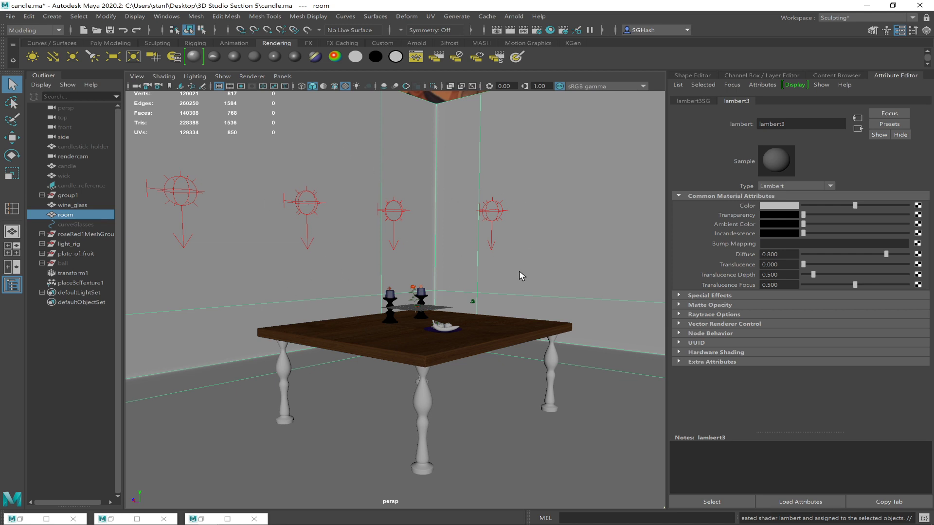
# Map a File texture to the room material's Color and load apple.jpg from the 3D Studio Section 2 folder
pyautogui.click(918, 205)
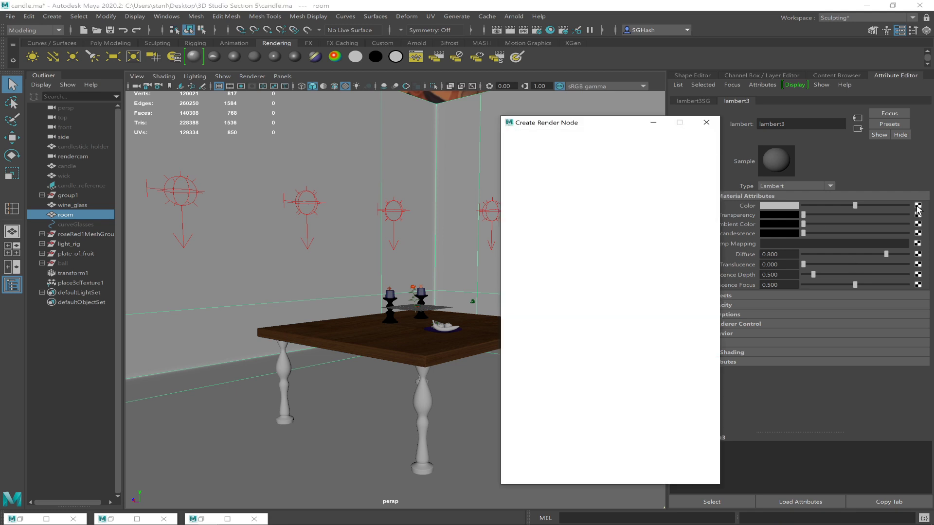
pyautogui.click(592, 192)
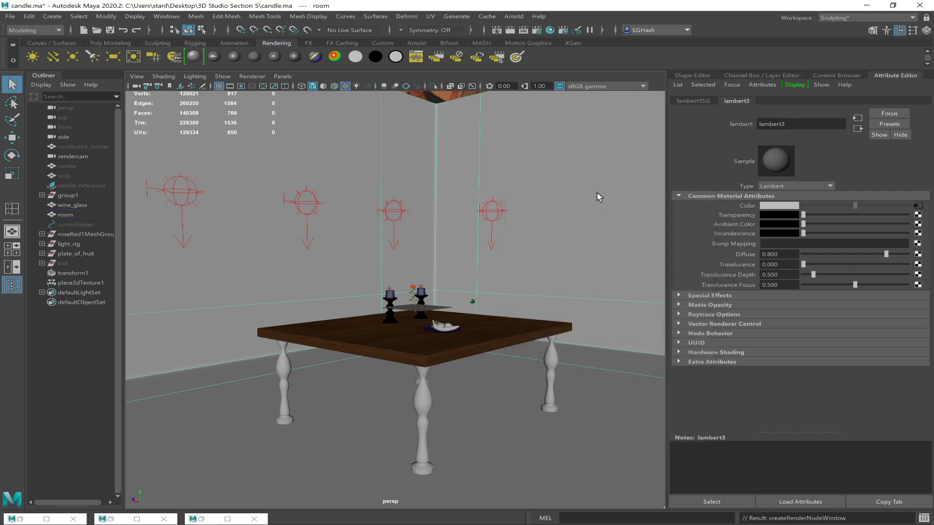
pyautogui.click(919, 228)
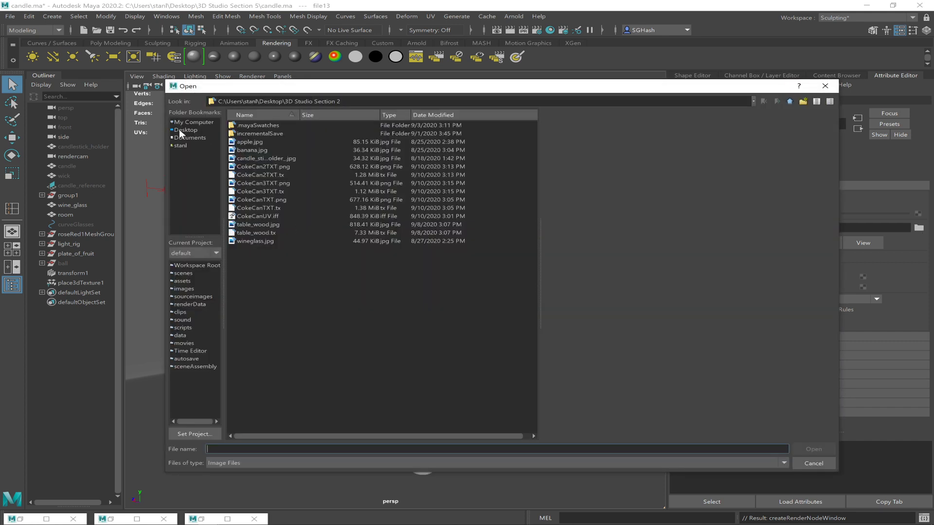
pyautogui.click(254, 150)
pyautogui.click(254, 142)
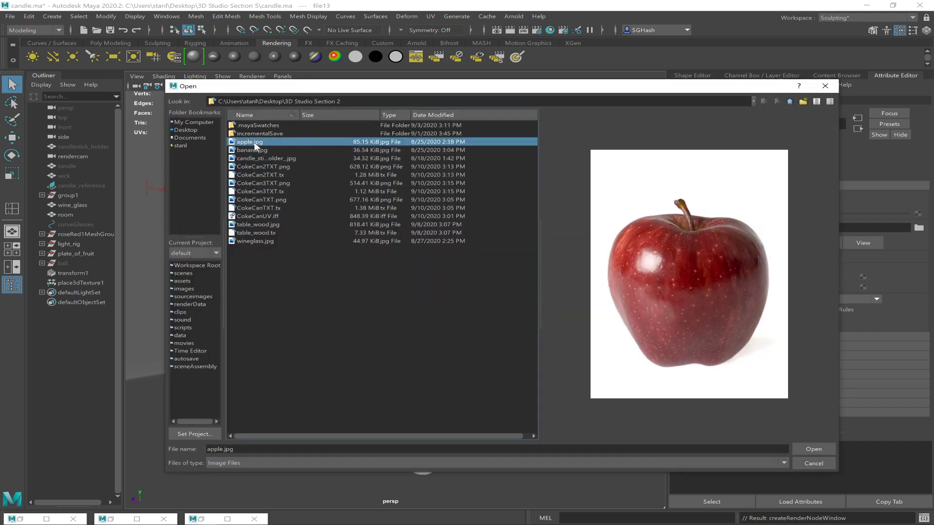
pyautogui.click(810, 449)
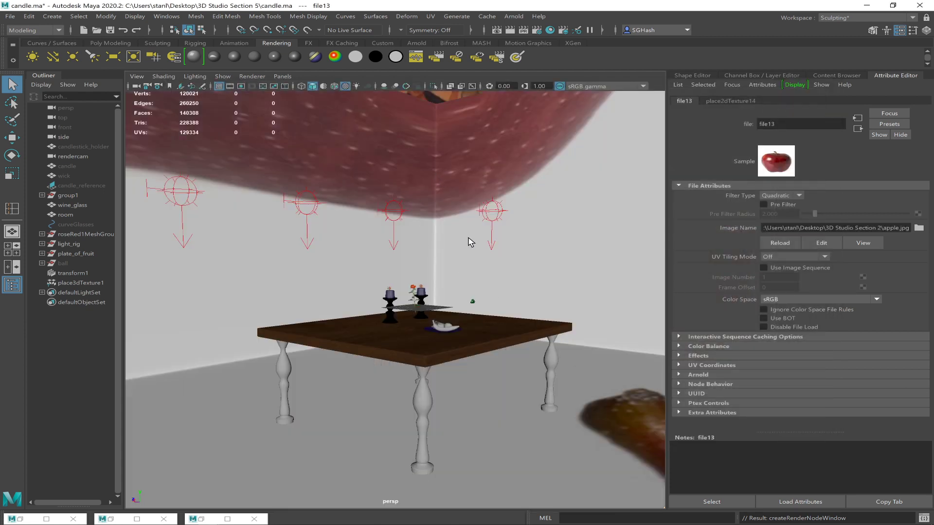
# Examine how the apple image maps onto the room, comparing wireframe, shaded and textured display
pyautogui.keyDown('alt'); pyautogui.moveTo(487, 259); pyautogui.dragTo(396, 243, button='right'); pyautogui.keyUp('alt')
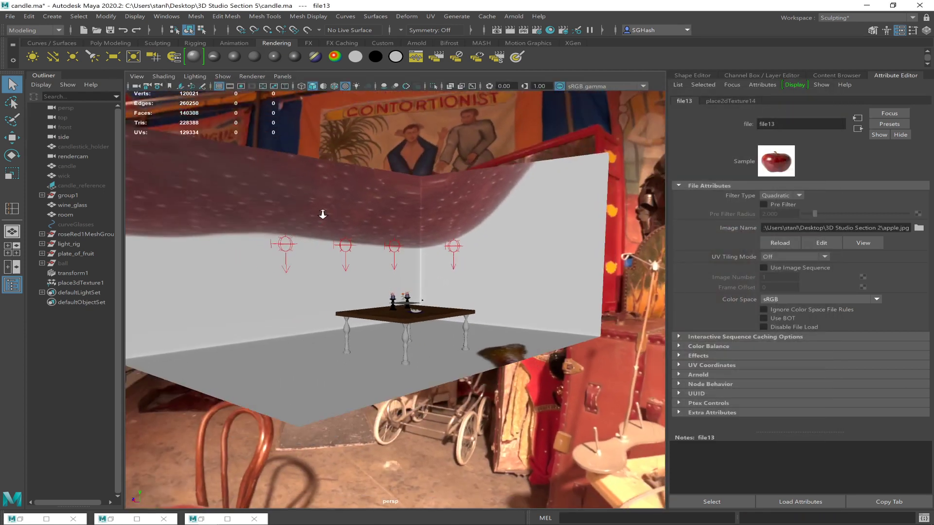
pyautogui.moveTo(404, 263)
pyautogui.keyDown('alt'); pyautogui.mouseDown()
pyautogui.moveTo(411, 285)
pyautogui.moveTo(395, 280)
pyautogui.moveTo(418, 273)
pyautogui.mouseUp(); pyautogui.keyUp('alt')
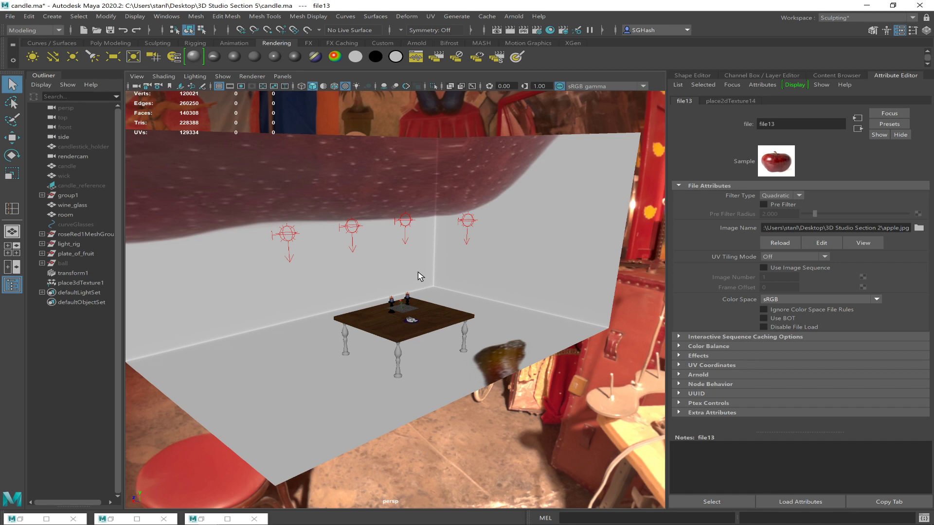
pyautogui.press('4')
pyautogui.press('6')
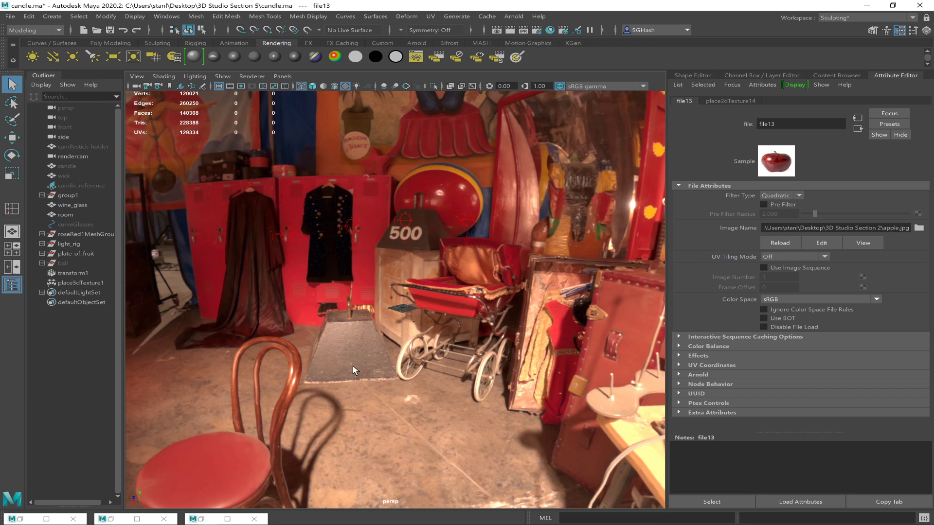
pyautogui.press('5')
pyautogui.moveTo(380, 325)
pyautogui.keyDown('alt'); pyautogui.mouseDown()
pyautogui.moveTo(423, 319)
pyautogui.moveTo(392, 313)
pyautogui.mouseUp(); pyautogui.keyUp('alt')
pyautogui.keyDown('alt'); pyautogui.moveTo(418, 322); pyautogui.dragTo(619, 324, button='right'); pyautogui.keyUp('alt')
pyautogui.keyDown('alt'); pyautogui.moveTo(549, 323); pyautogui.dragTo(510, 320); pyautogui.keyUp('alt')
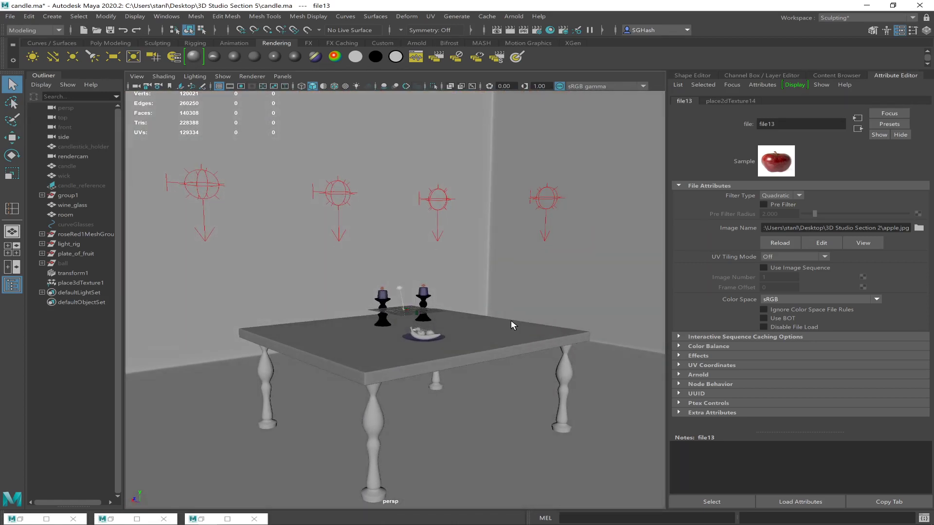
pyautogui.press('6')
pyautogui.keyDown('alt'); pyautogui.moveTo(511, 320); pyautogui.dragTo(467, 318, button='right'); pyautogui.keyUp('alt')
pyautogui.moveTo(467, 319)
pyautogui.keyDown('alt'); pyautogui.mouseDown()
pyautogui.moveTo(450, 310)
pyautogui.moveTo(457, 315)
pyautogui.mouseUp(); pyautogui.keyUp('alt')
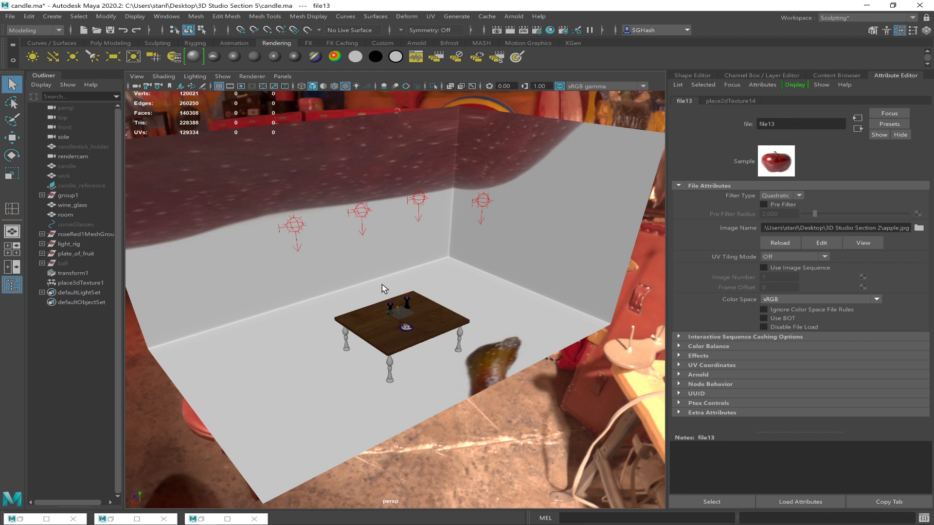
# Display the viewport with the scene lights, inspect the lit room from several angles, and select the room mesh
pyautogui.press('7')
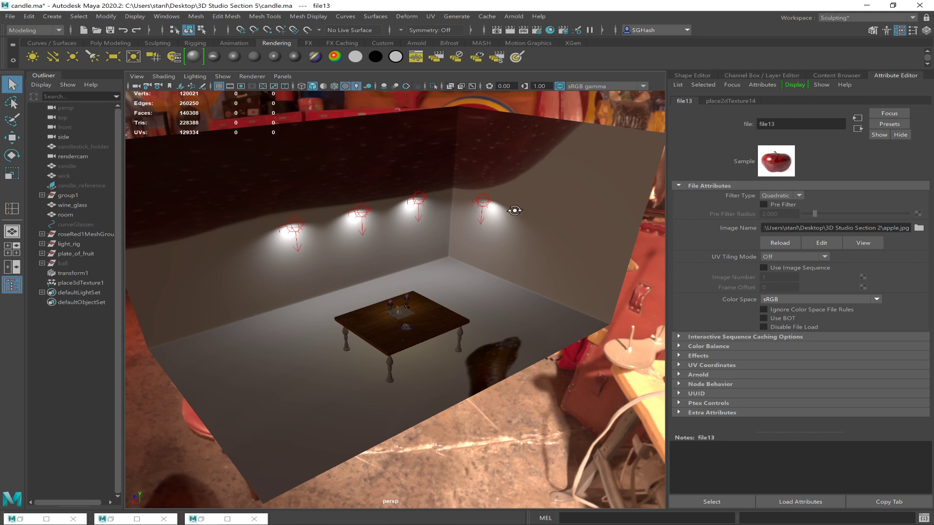
pyautogui.keyDown('alt'); pyautogui.moveTo(486, 294); pyautogui.dragTo(414, 270); pyautogui.keyUp('alt')
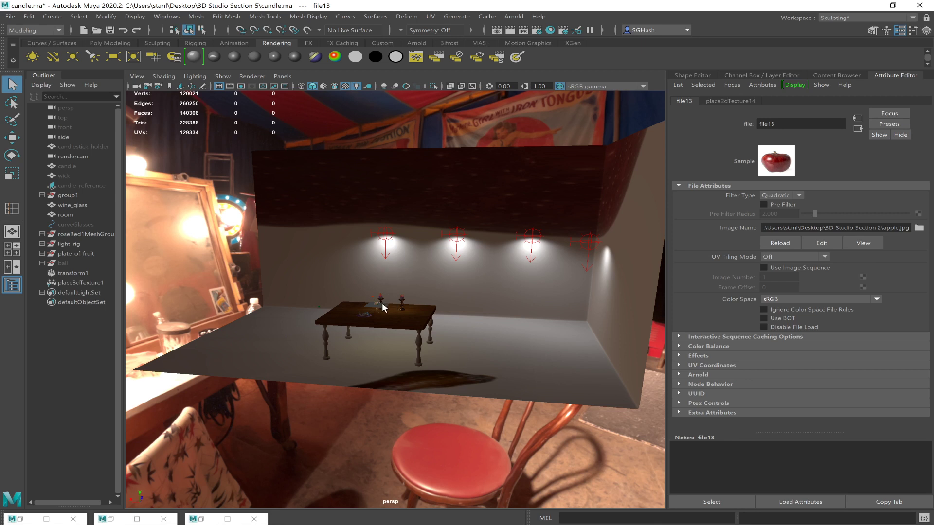
pyautogui.keyDown('alt'); pyautogui.moveTo(428, 262); pyautogui.dragTo(481, 255); pyautogui.keyUp('alt')
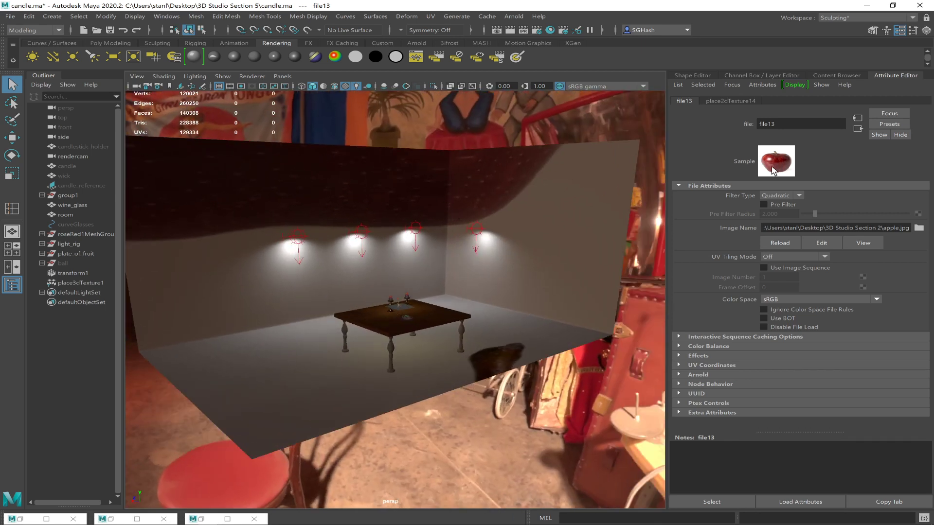
pyautogui.click(304, 321)
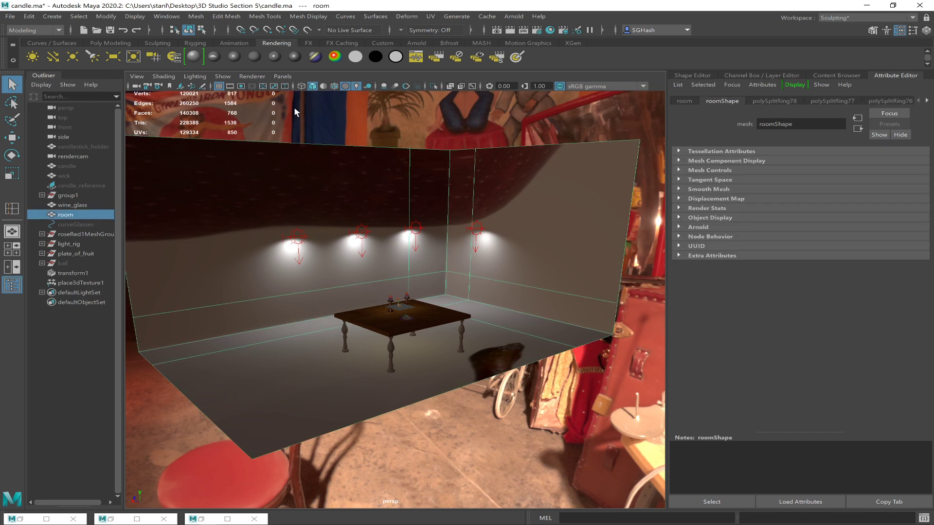
# Examine the room's UV layout in the UV Editor, with and without the apple image behind it
pyautogui.click(165, 19)
pyautogui.moveTo(236, 70)
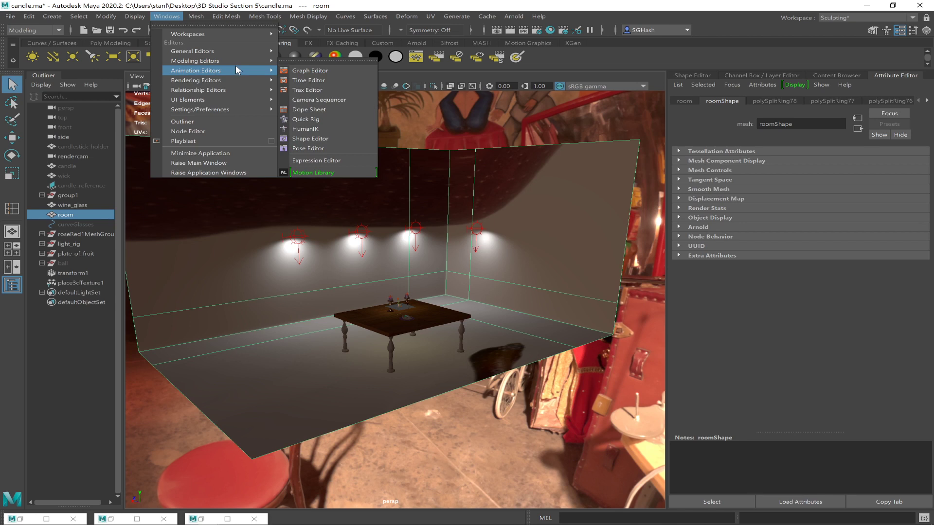
pyautogui.click(308, 81)
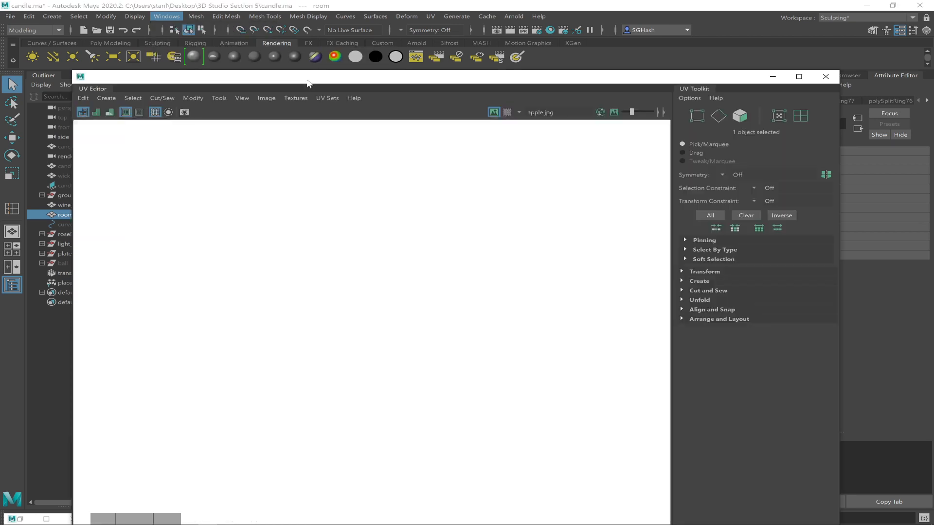
pyautogui.moveTo(381, 81); pyautogui.dragTo(828, 134)
pyautogui.click(268, 361)
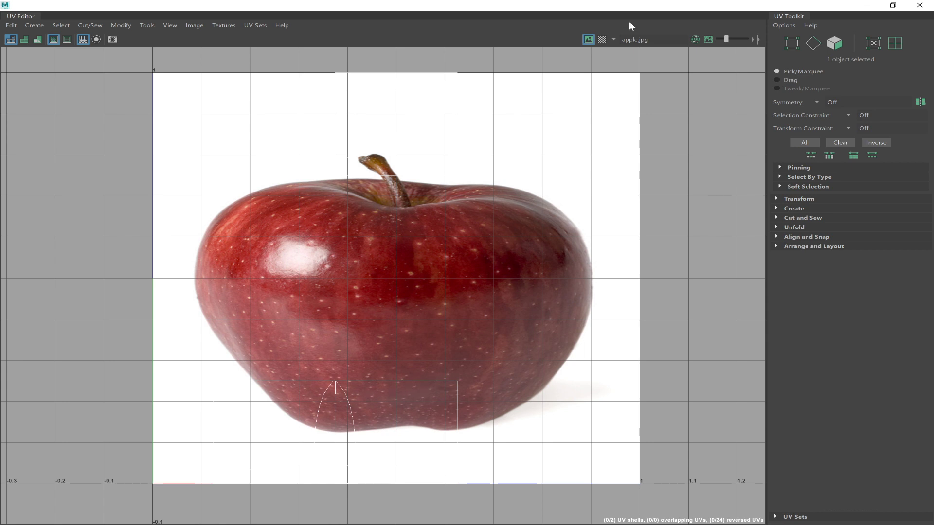
pyautogui.click(590, 39)
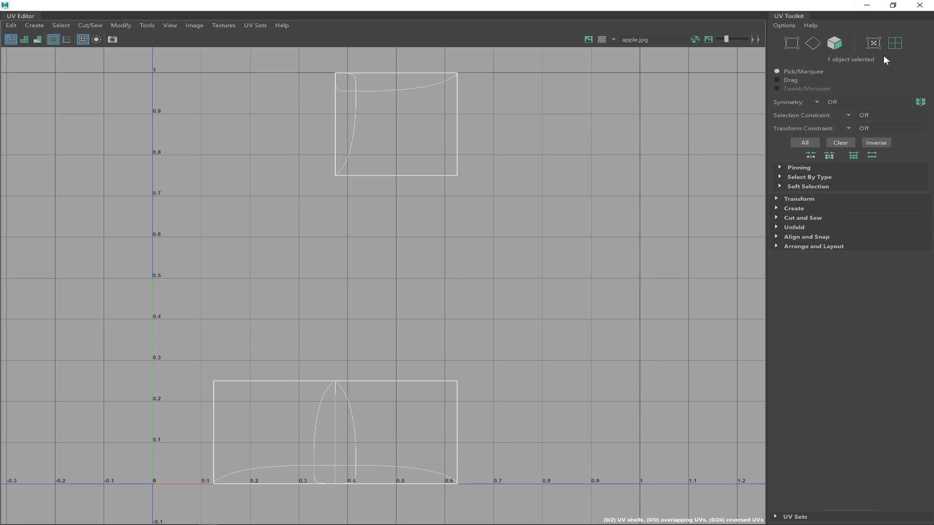
pyautogui.click(919, 5)
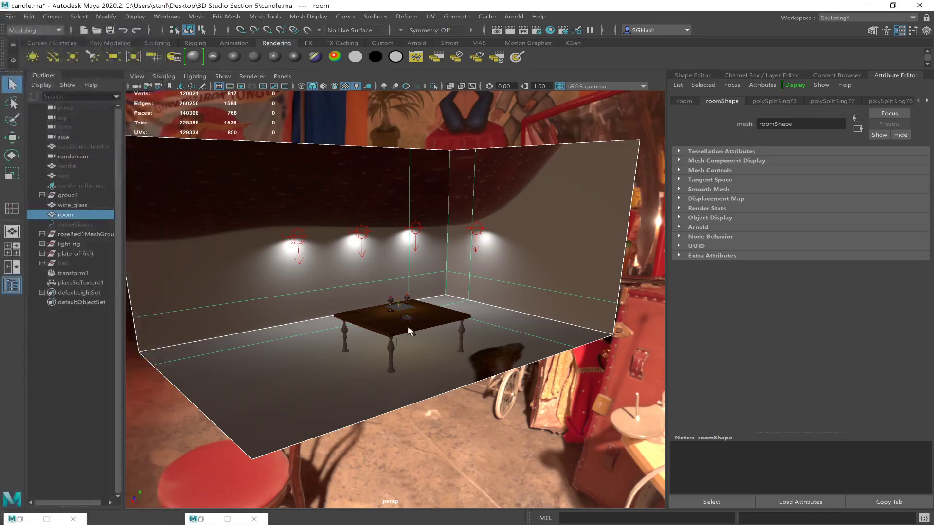
# Turn off the smooth mesh preview on the room
pyautogui.keyDown('alt'); pyautogui.moveTo(449, 300); pyautogui.dragTo(435, 281); pyautogui.keyUp('alt')
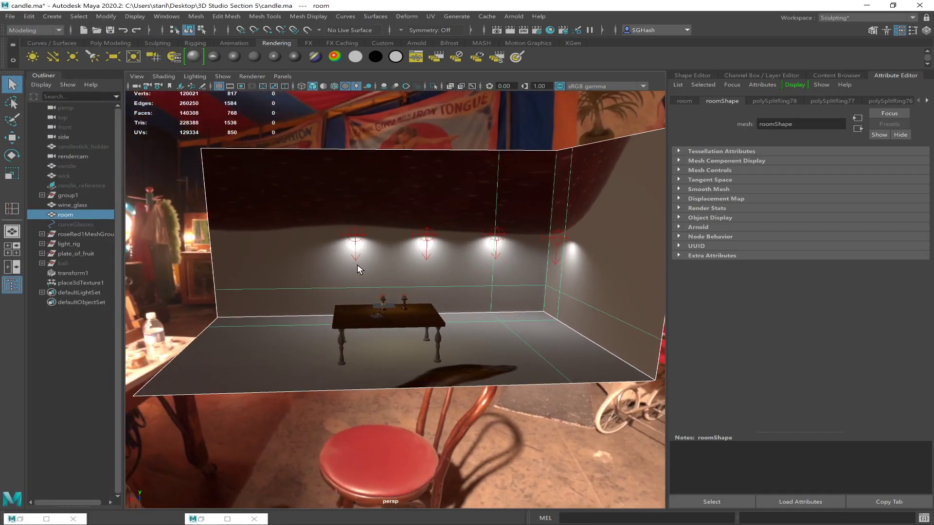
pyautogui.press('3')
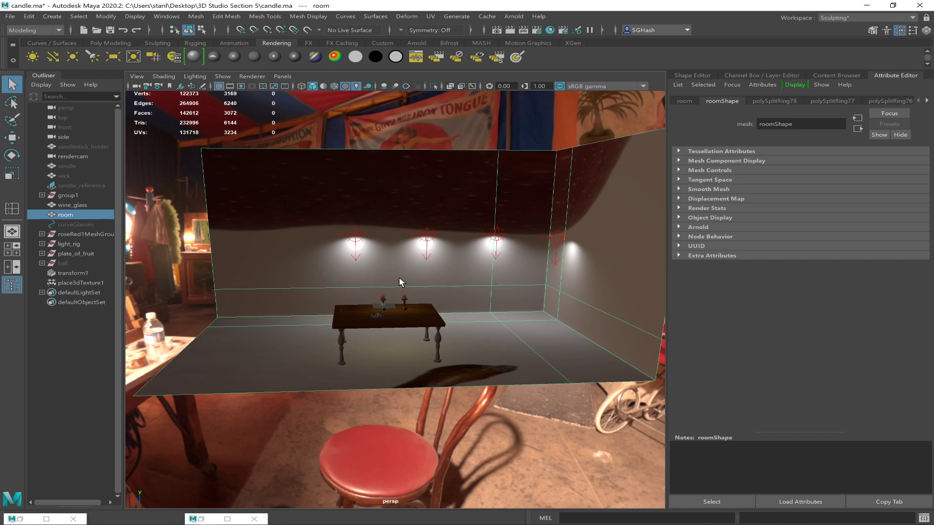
pyautogui.press('1')
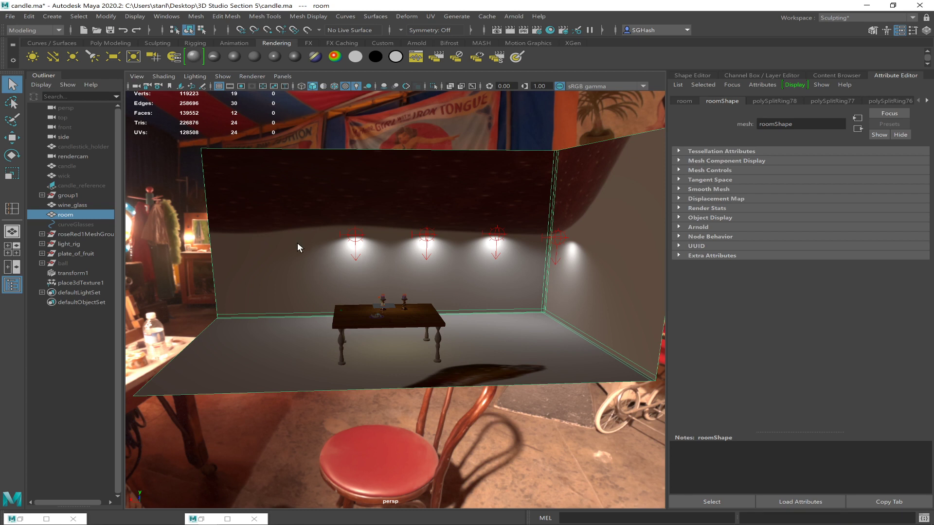
# Select the face of the wall behind the table and extend the selection to the narrow border faces along its corner and floor edges
pyautogui.press('F11')
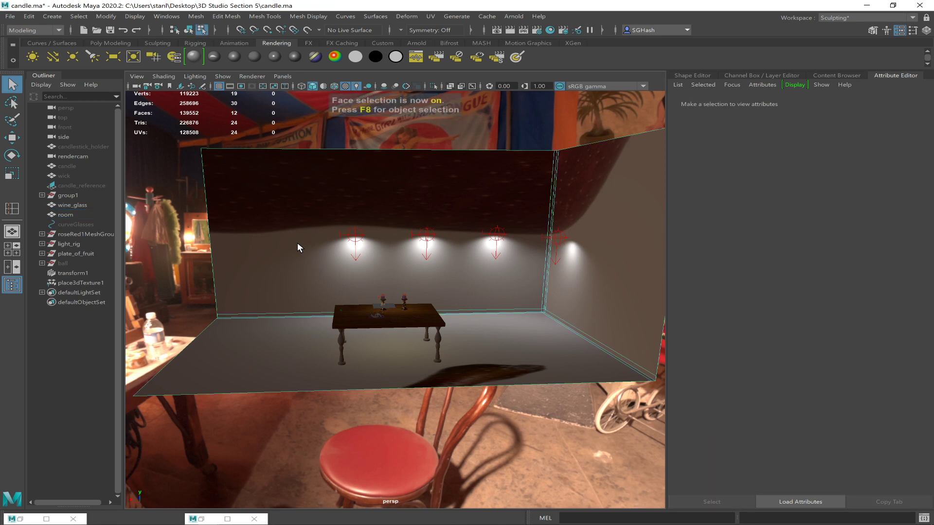
pyautogui.click(303, 233)
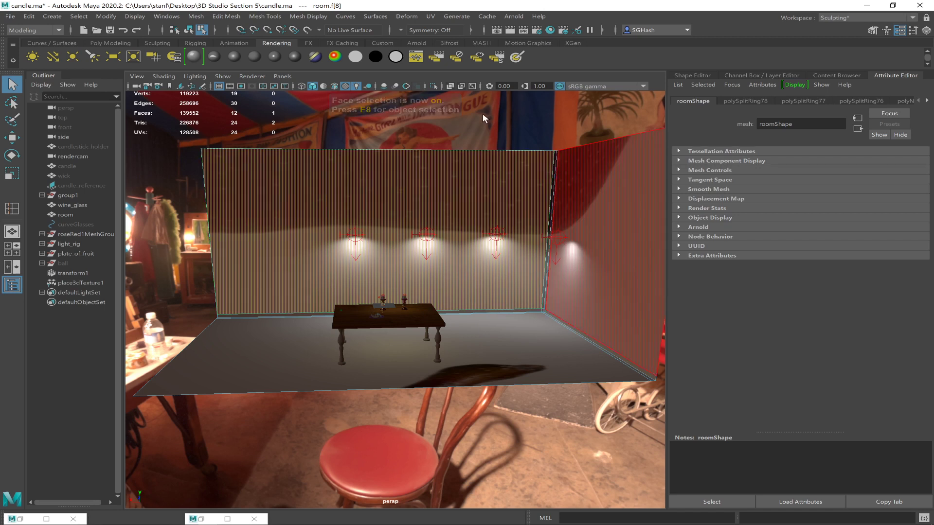
pyautogui.keyDown('ctrl'); pyautogui.click(322, 265); pyautogui.keyUp('ctrl')
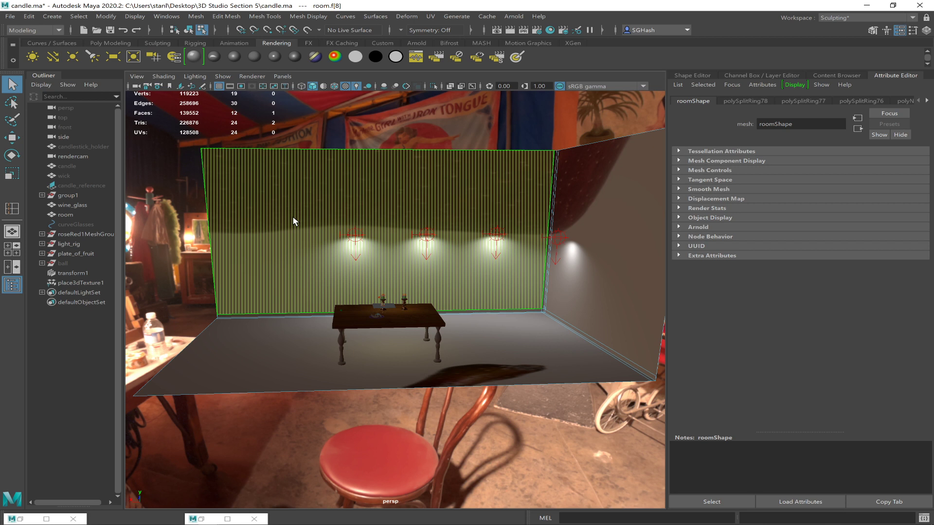
pyautogui.hotkey('ctrl', 'F10')
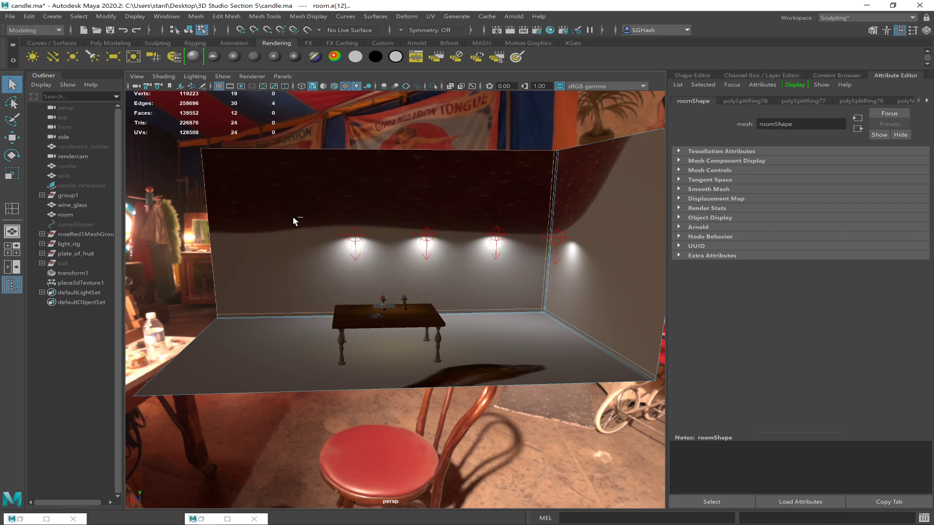
pyautogui.hotkey('ctrl', 'F11')
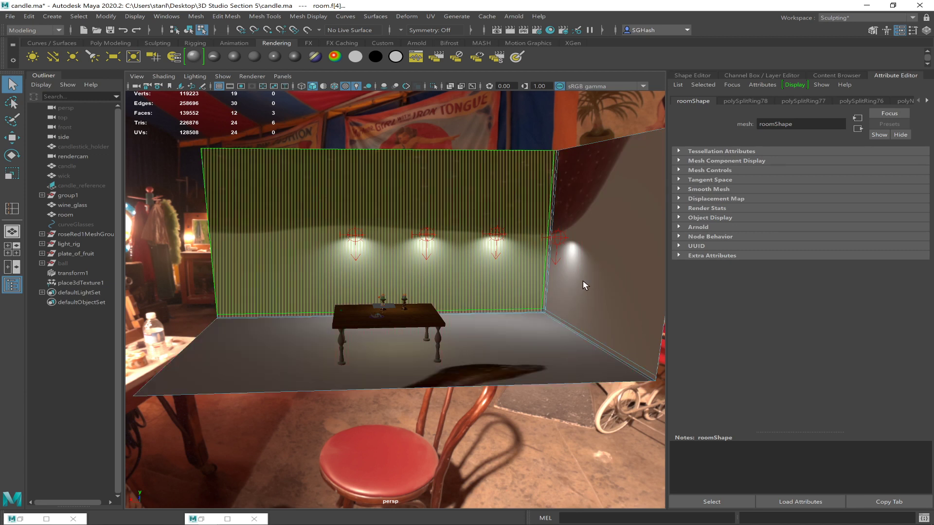
pyautogui.scroll(3, 582, 280)
pyautogui.keyDown('alt'); pyautogui.moveTo(583, 318); pyautogui.dragTo(490, 321); pyautogui.keyUp('alt')
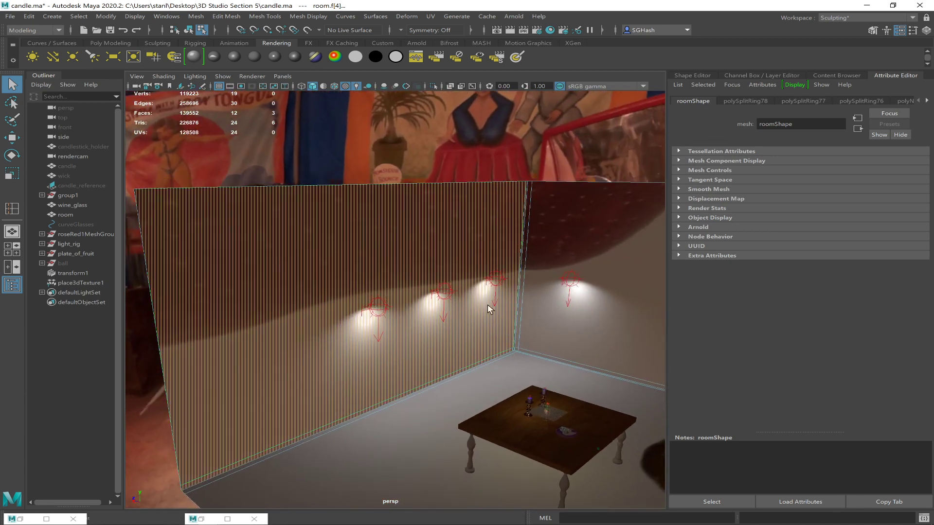
pyautogui.scroll(4, 565, 376)
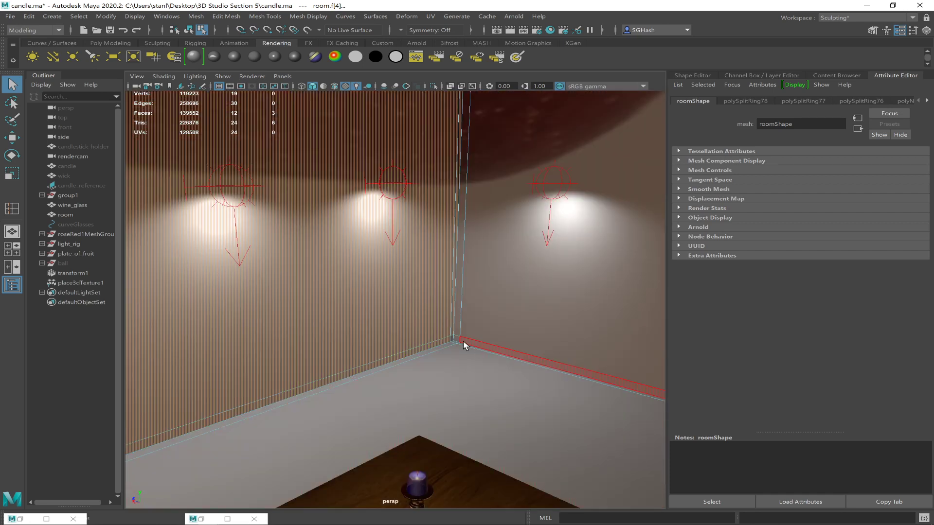
pyautogui.keyDown('shift'); pyautogui.click(485, 375); pyautogui.keyUp('shift')
pyautogui.click(423, 349)
# Apply a planar UV projection from the Z axis, fitted to the bounding box, to the selected wall faces
pyautogui.scroll(-3, 388, 352)
pyautogui.keyDown('alt'); pyautogui.moveTo(488, 367); pyautogui.dragTo(387, 344); pyautogui.keyUp('alt')
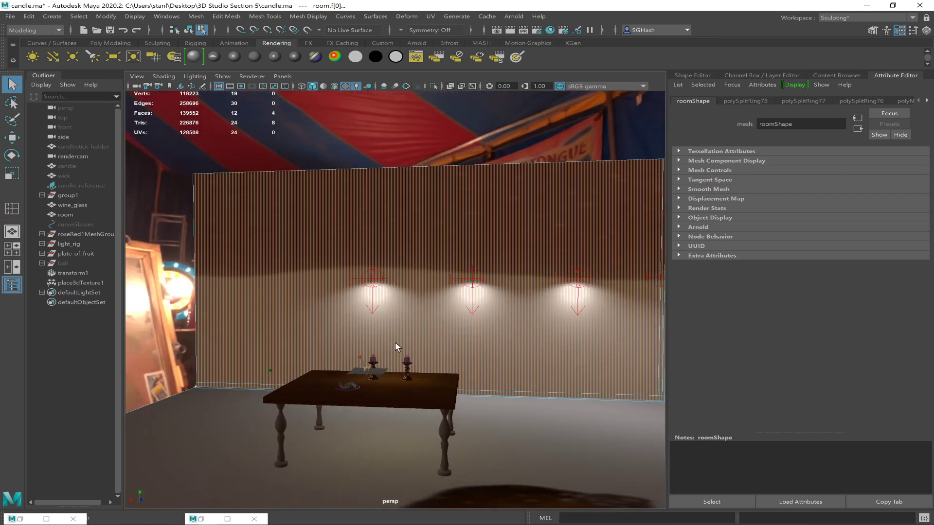
pyautogui.keyDown('alt'); pyautogui.moveTo(398, 343); pyautogui.dragTo(363, 336, button='right'); pyautogui.keyUp('alt')
pyautogui.keyDown('alt'); pyautogui.moveTo(363, 336); pyautogui.dragTo(384, 290); pyautogui.keyUp('alt')
pyautogui.keyDown('alt'); pyautogui.moveTo(361, 344); pyautogui.dragTo(295, 339); pyautogui.keyUp('alt')
pyautogui.click(332, 237)
pyautogui.click(430, 16)
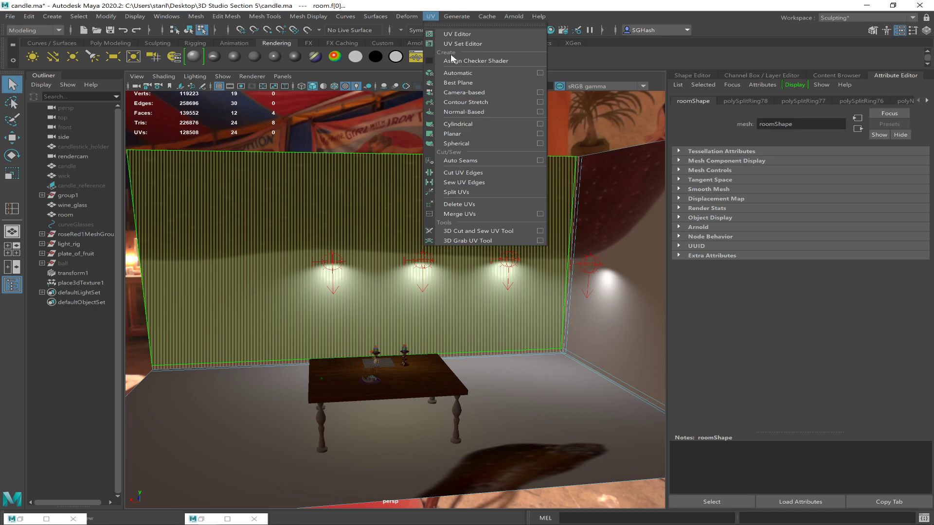
pyautogui.click(540, 135)
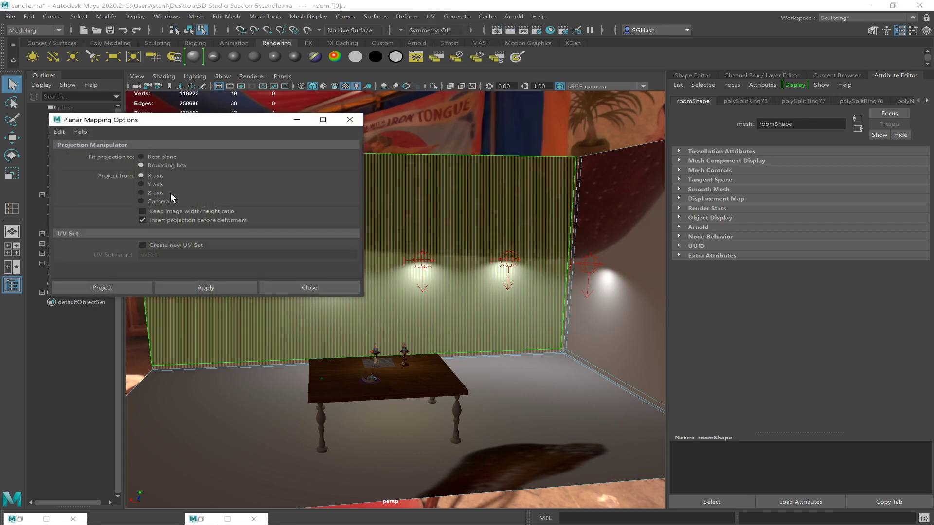
pyautogui.click(200, 288)
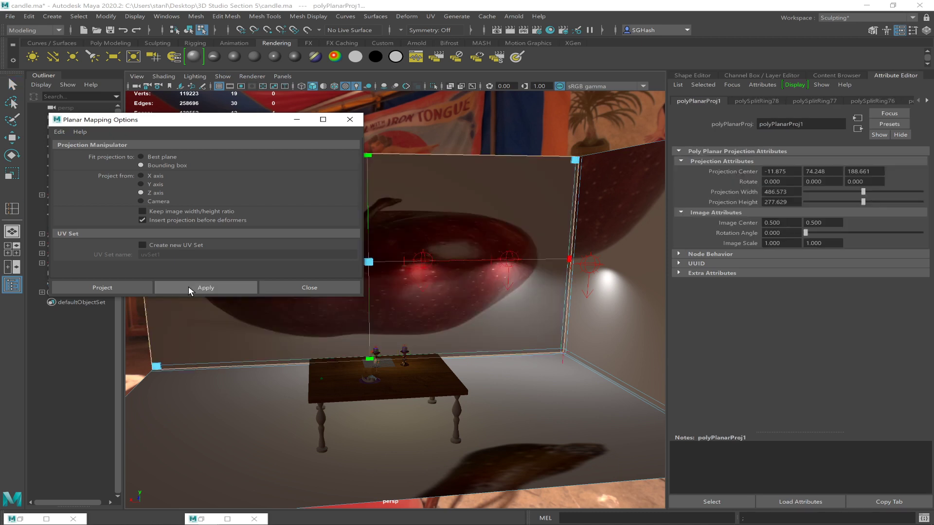
pyautogui.moveTo(255, 126); pyautogui.dragTo(879, 278)
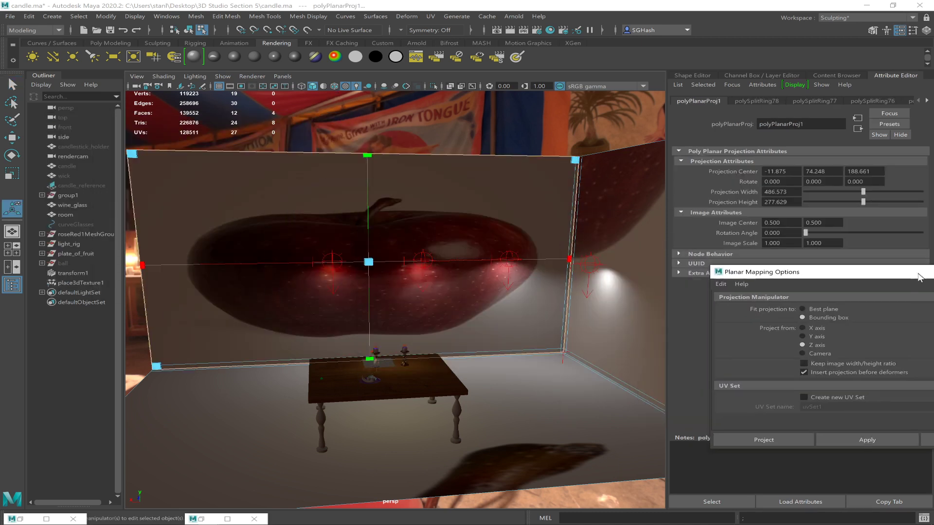
# Shrink the planar projection to tile the apple image across the wall, and enlarge it back to about 488.7 by 278.8
pyautogui.moveTo(512, 287)
pyautogui.keyDown('alt'); pyautogui.mouseDown()
pyautogui.moveTo(542, 277)
pyautogui.moveTo(496, 286)
pyautogui.moveTo(515, 284)
pyautogui.mouseUp(); pyautogui.keyUp('alt')
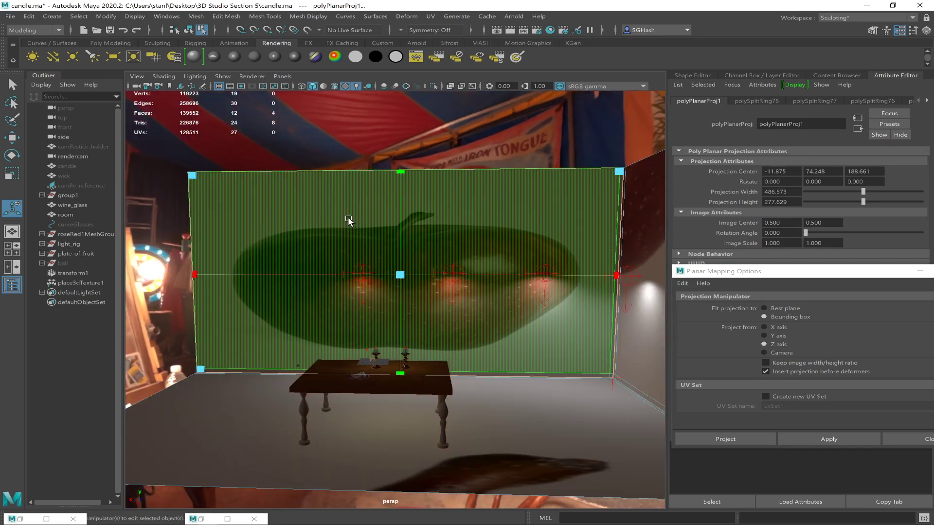
pyautogui.moveTo(620, 170); pyautogui.dragTo(426, 214)
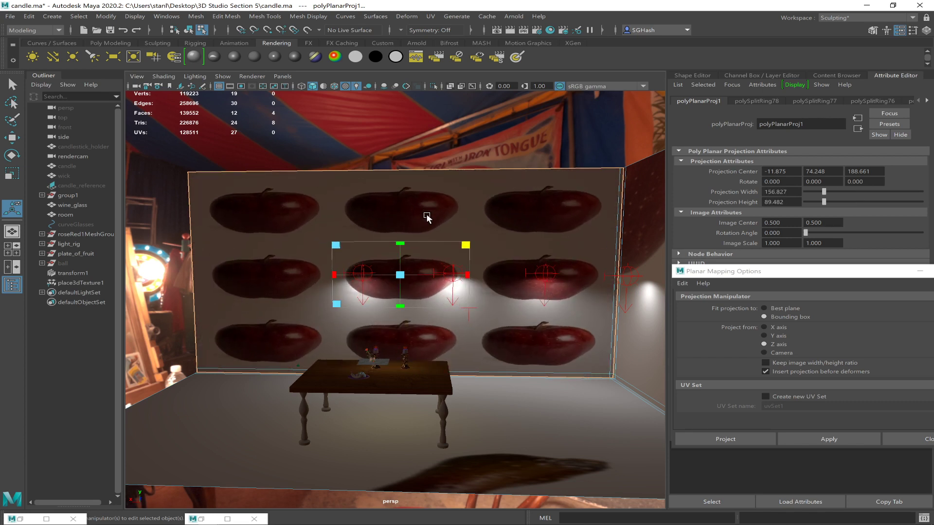
pyautogui.moveTo(386, 334)
pyautogui.keyDown('alt'); pyautogui.mouseDown()
pyautogui.moveTo(431, 334)
pyautogui.moveTo(392, 338)
pyautogui.moveTo(401, 332)
pyautogui.mouseUp(); pyautogui.keyUp('alt')
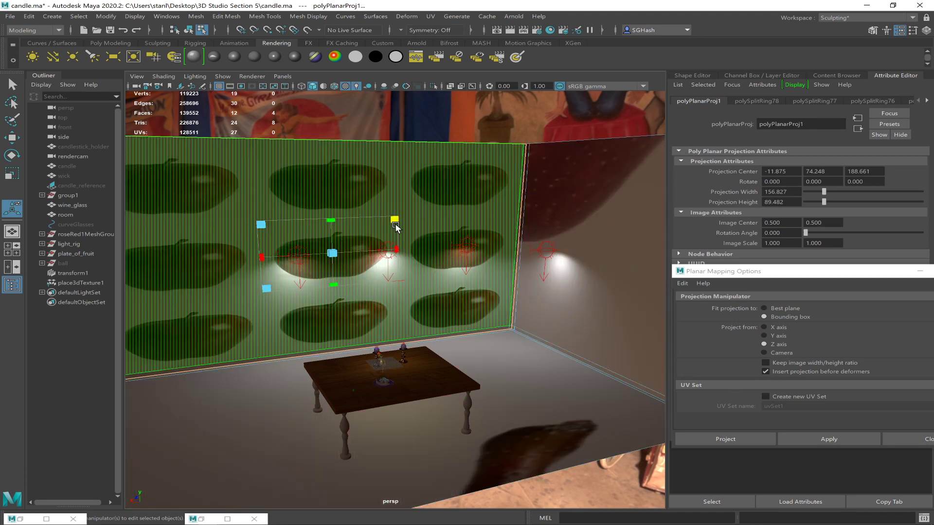
pyautogui.moveTo(396, 224); pyautogui.dragTo(549, 172)
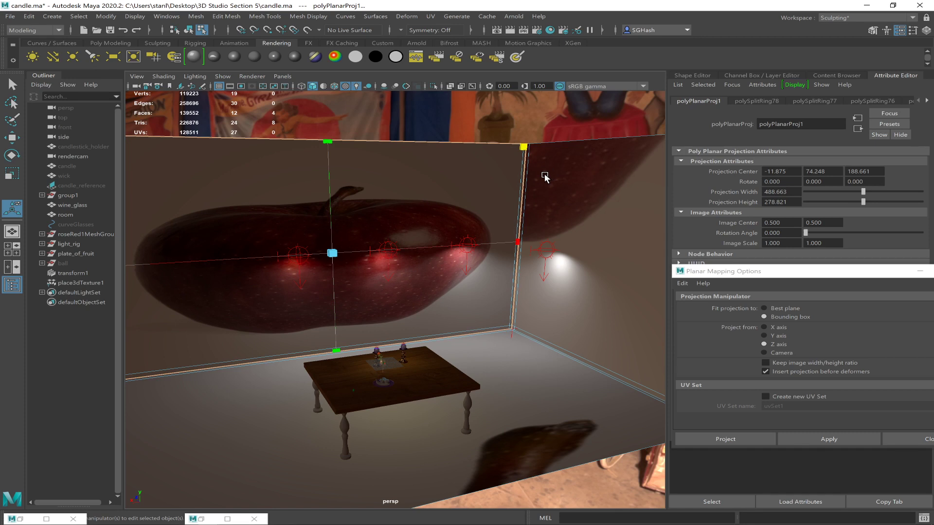
pyautogui.moveTo(486, 260)
pyautogui.keyDown('alt'); pyautogui.mouseDown()
pyautogui.moveTo(428, 246)
pyautogui.moveTo(476, 253)
pyautogui.moveTo(454, 251)
pyautogui.mouseUp(); pyautogui.keyUp('alt')
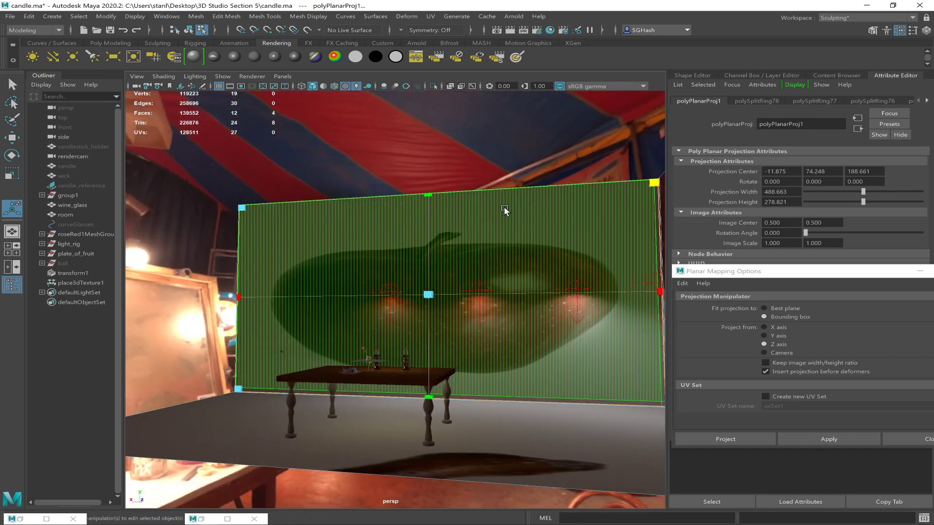
# Compare the projected wall UVs with the apple image in the UV Editor, switching the image display on and off
pyautogui.click(171, 17)
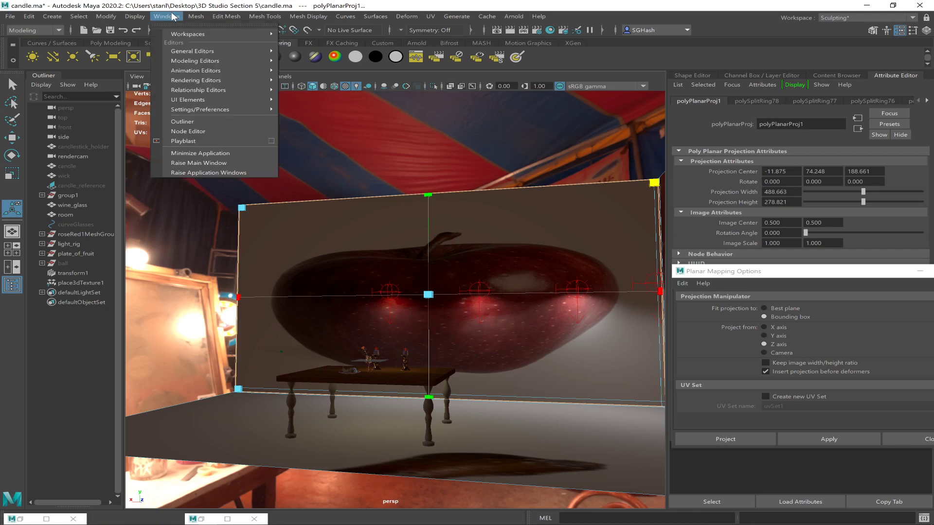
pyautogui.moveTo(244, 59)
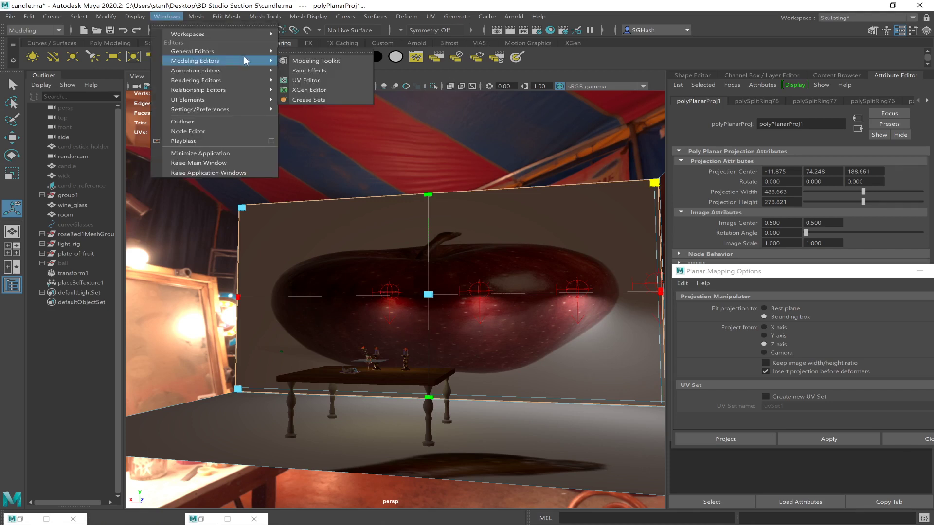
pyautogui.click(312, 80)
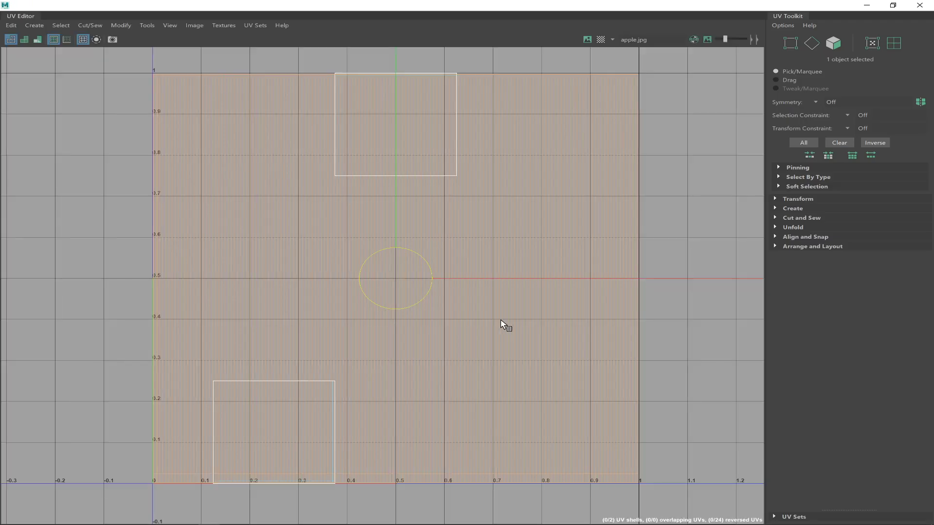
pyautogui.scroll(-2, 438, 302)
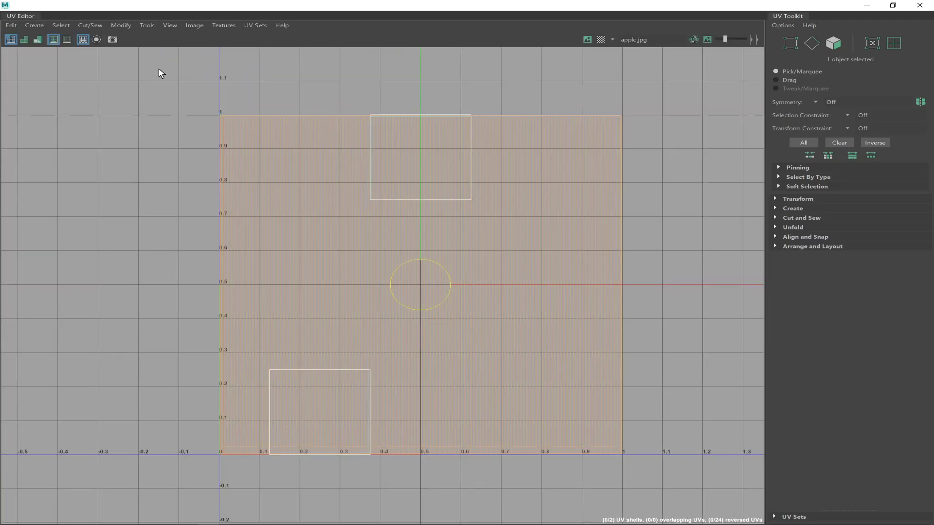
pyautogui.click(587, 39)
pyautogui.click(587, 40)
pyautogui.click(587, 40)
pyautogui.click(587, 40)
pyautogui.click(587, 40)
pyautogui.click(587, 39)
pyautogui.click(587, 40)
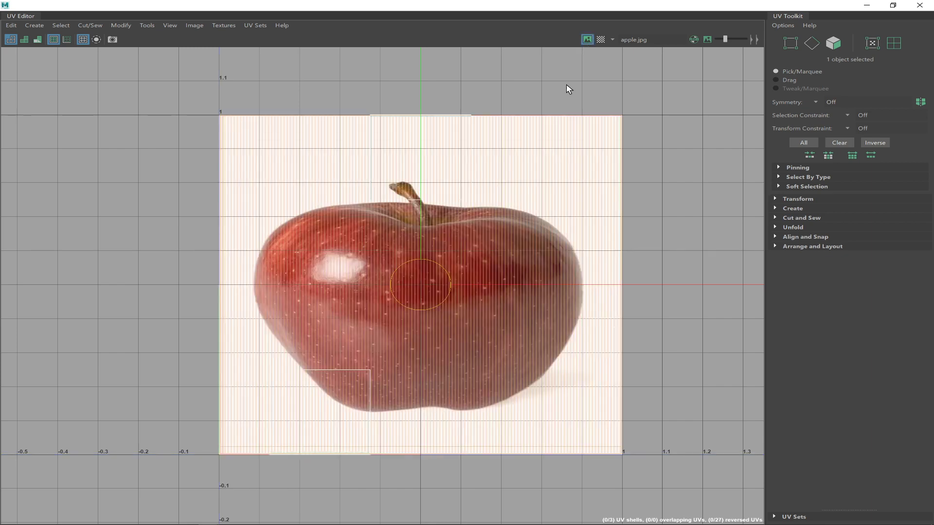
pyautogui.click(866, 4)
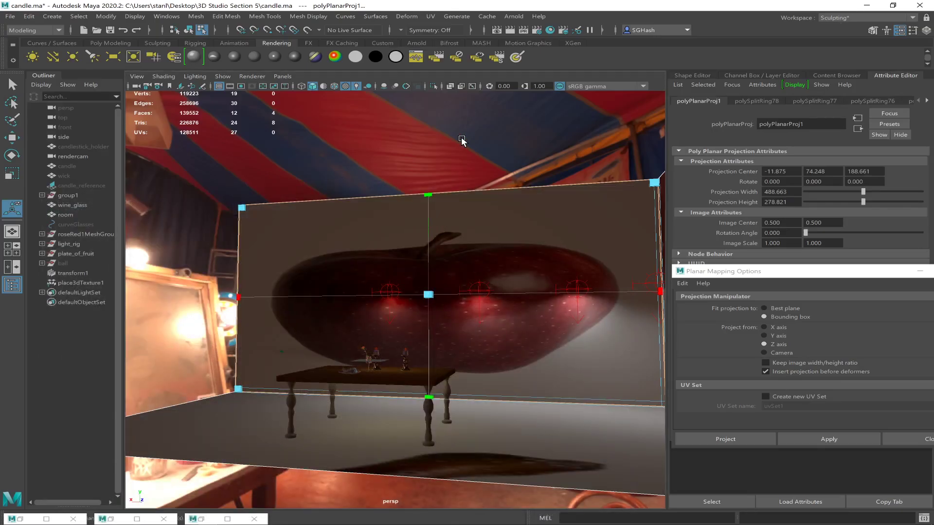
# Return to object selection, select the whole room mesh, and apply a spherical UV projection to it
pyautogui.keyDown('alt'); pyautogui.moveTo(462, 136); pyautogui.dragTo(474, 157); pyautogui.keyUp('alt')
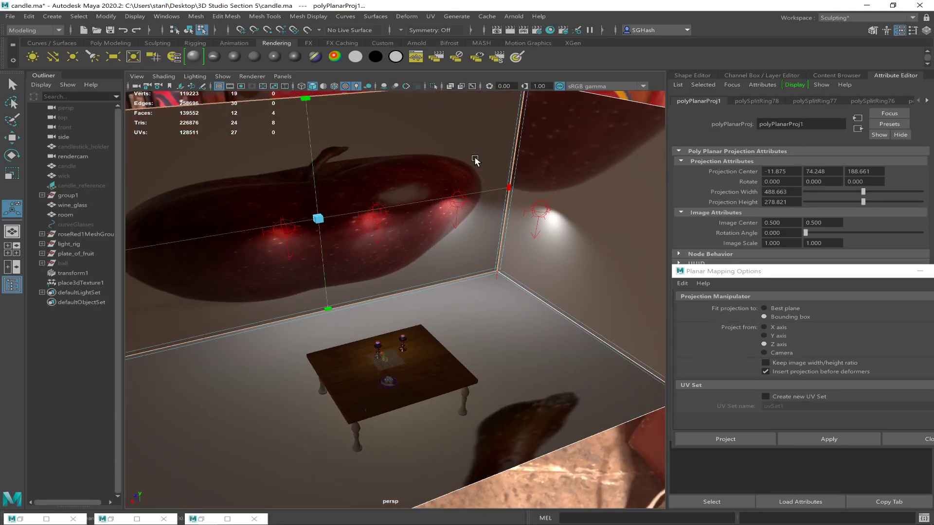
pyautogui.press('q')
pyautogui.click(475, 156)
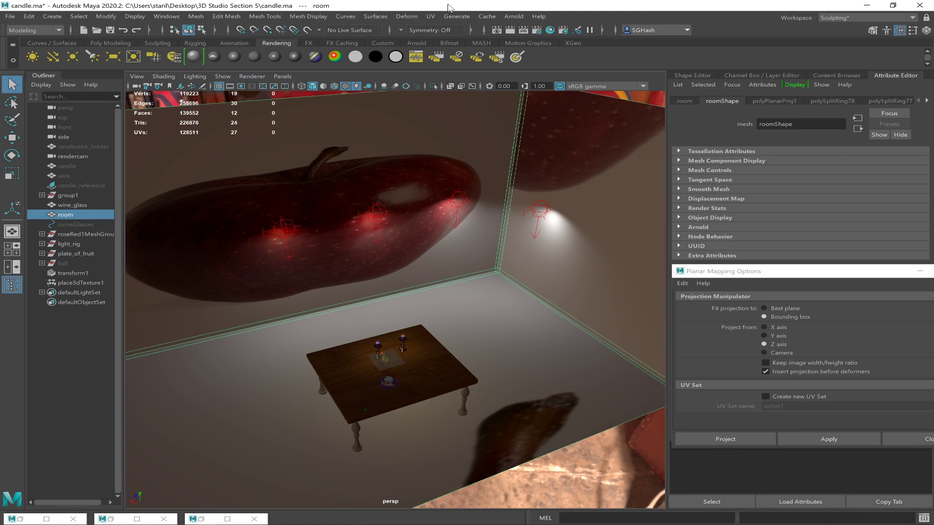
pyautogui.click(430, 16)
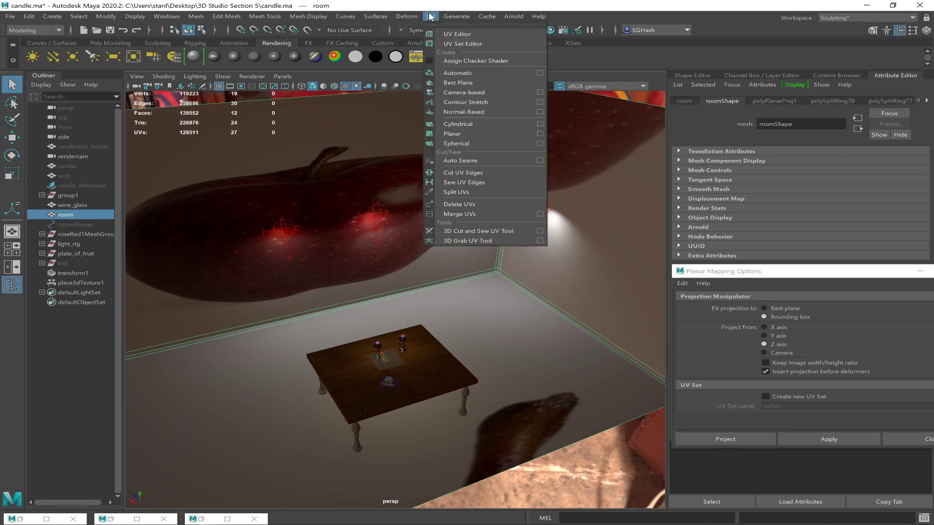
pyautogui.click(462, 142)
pyautogui.keyDown('alt'); pyautogui.moveTo(497, 285); pyautogui.dragTo(405, 265); pyautogui.keyUp('alt')
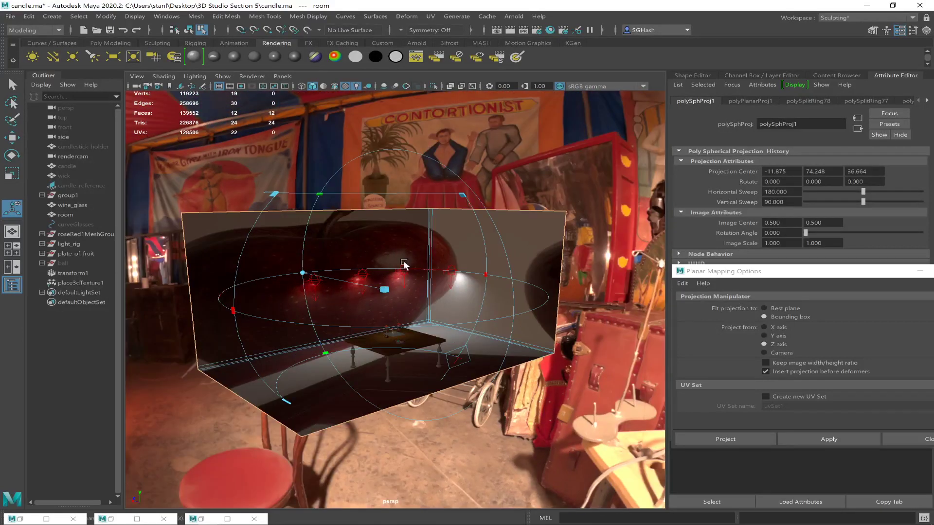
# Leave the projection manipulator and inspect how the spherically projected apple image wraps the room's walls and floor from several angles
pyautogui.click(59, 366)
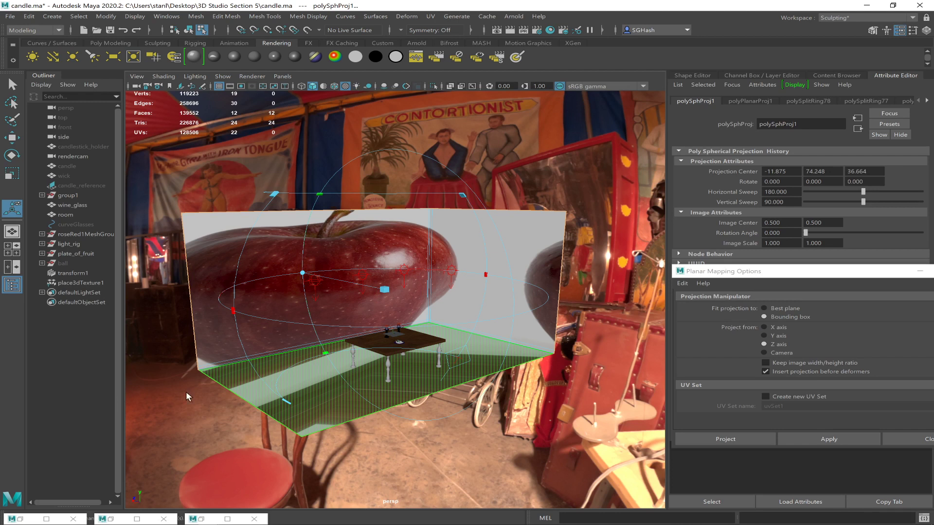
pyautogui.press('q')
pyautogui.keyDown('alt'); pyautogui.moveTo(365, 362); pyautogui.dragTo(405, 317); pyautogui.keyUp('alt')
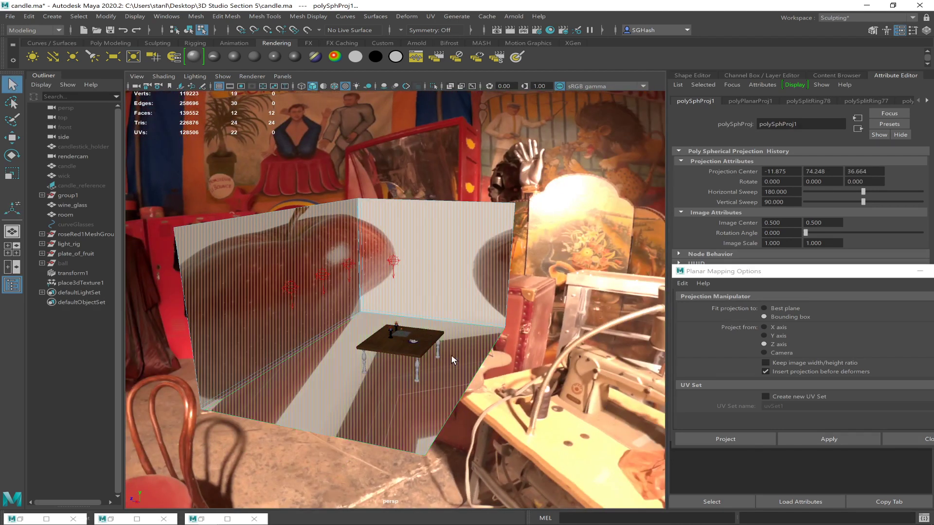
pyautogui.keyDown('alt'); pyautogui.moveTo(299, 274); pyautogui.dragTo(316, 326); pyautogui.keyUp('alt')
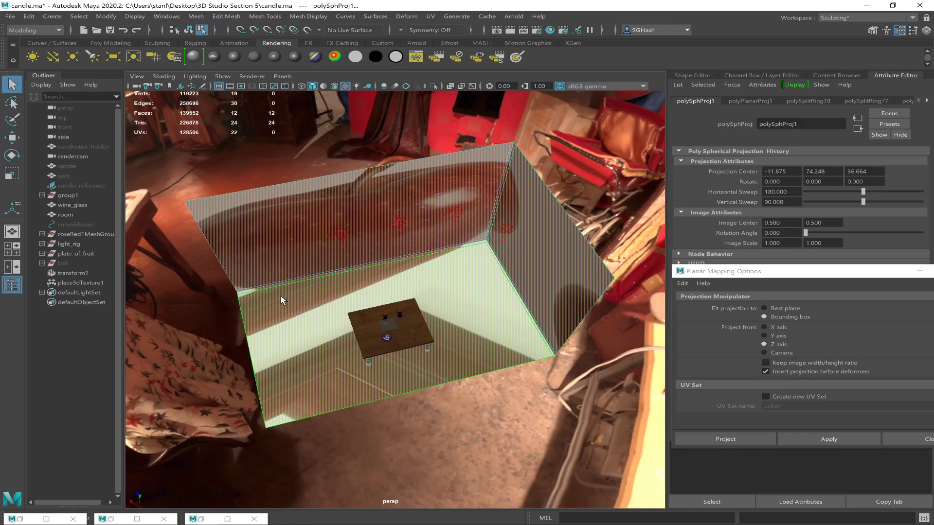
pyautogui.keyDown('alt'); pyautogui.moveTo(402, 361); pyautogui.dragTo(416, 338); pyautogui.keyUp('alt')
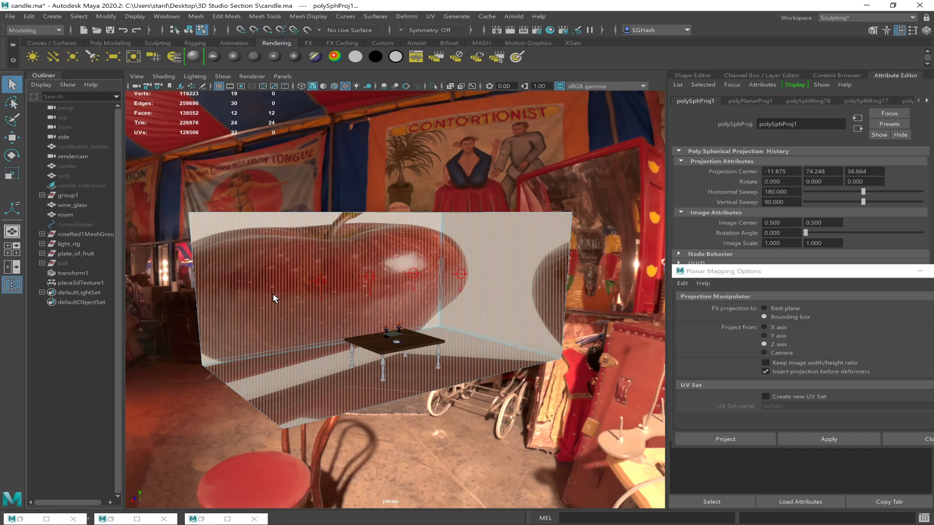
# Return to object selection on the room mesh and assign a new Lambert material to it
pyautogui.click(337, 338)
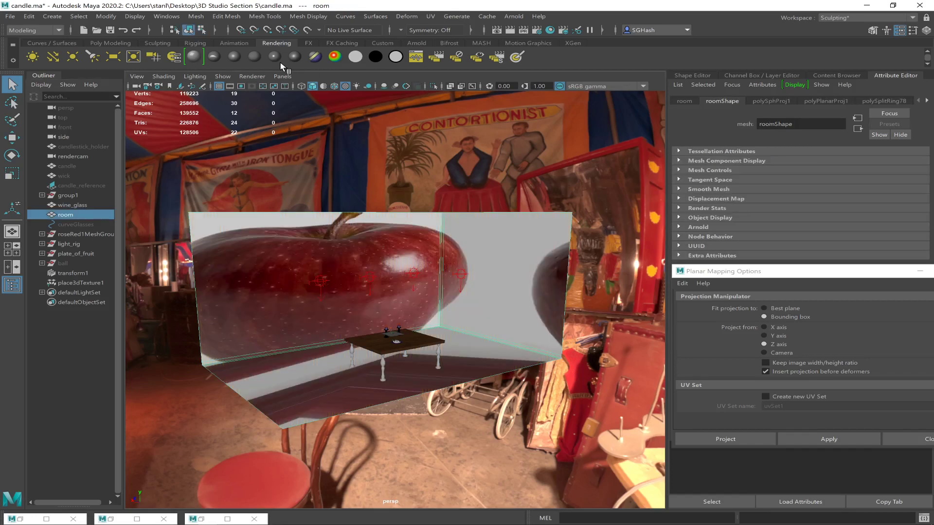
pyautogui.click(250, 58)
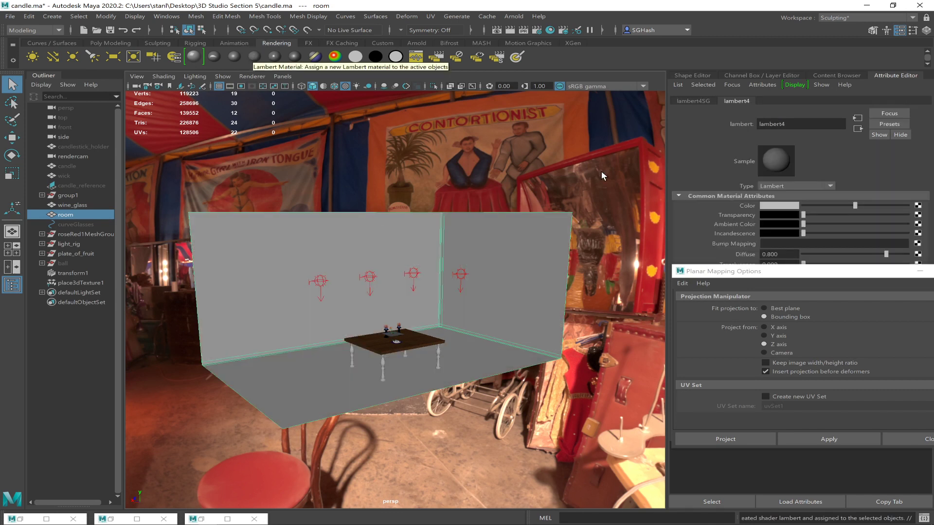
pyautogui.keyDown('alt'); pyautogui.moveTo(337, 334); pyautogui.dragTo(367, 345); pyautogui.keyUp('alt')
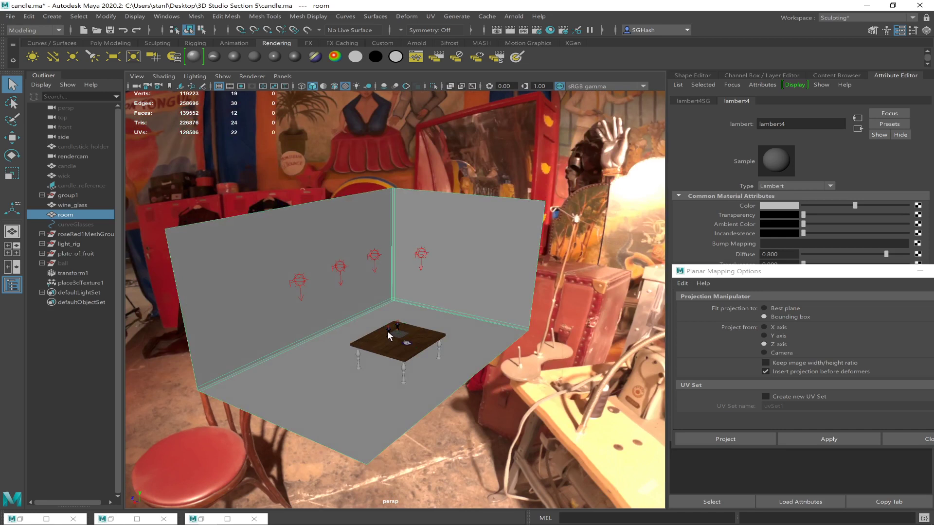
pyautogui.scroll(5, 444, 374)
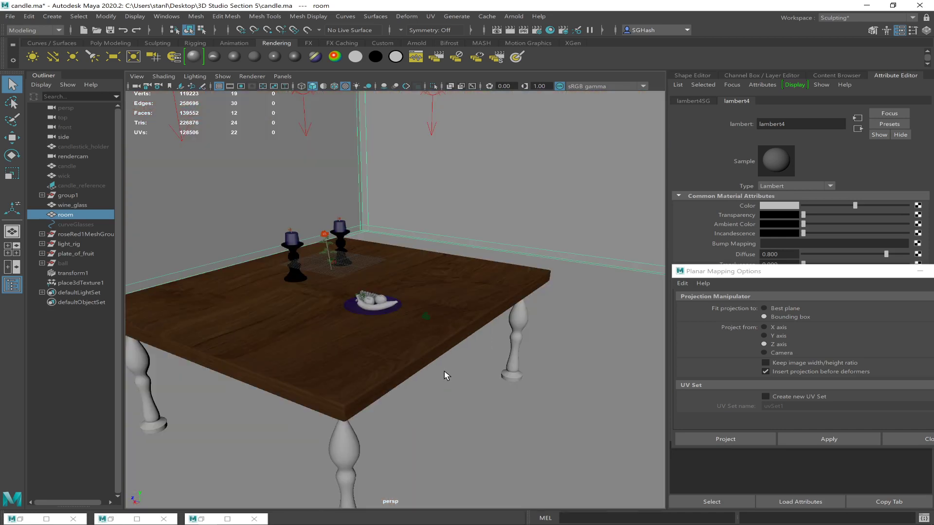
pyautogui.keyDown('alt'); pyautogui.moveTo(447, 332); pyautogui.dragTo(463, 310); pyautogui.keyUp('alt')
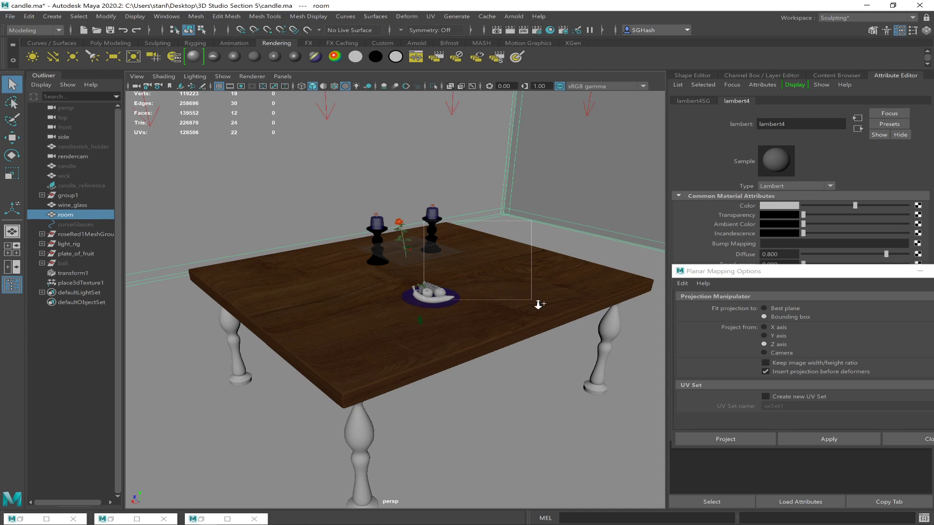
pyautogui.scroll(5, 557, 321)
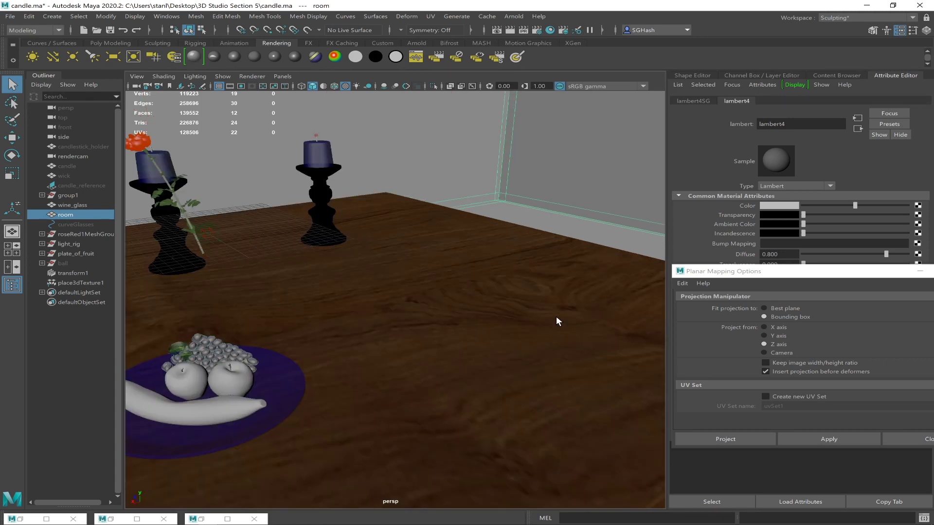
# Switch to Discord in the web browser, expand the 3D Studio section 5 text channels and open the announcements channel
pyautogui.hotkey('alt', 'Tab')
pyautogui.hotkey('alt', 'Tab')
pyautogui.hotkey('alt', 'Tab')
pyautogui.hotkey('alt', 'Tab')
pyautogui.hotkey('alt', 'Tab')
pyautogui.hotkey('alt', 'Tab')
pyautogui.hotkey('alt', 'Tab')
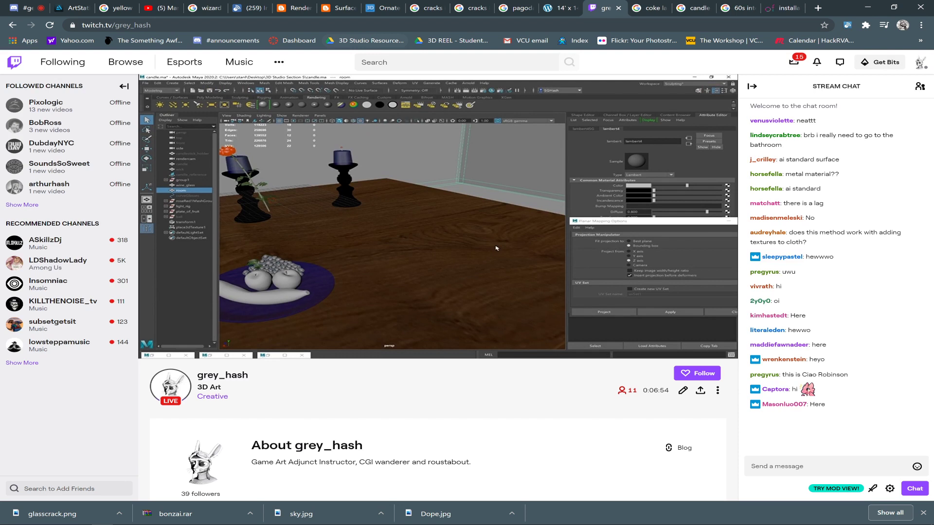
pyautogui.click(25, 8)
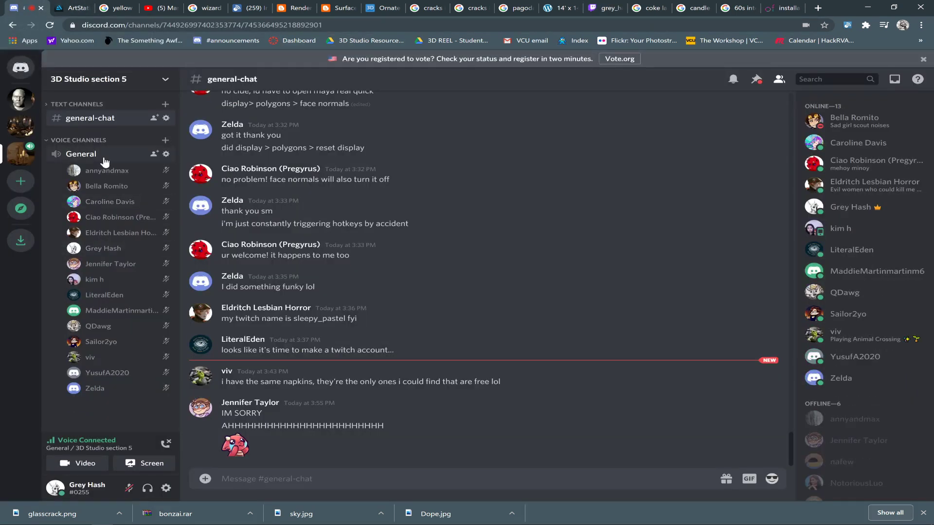
pyautogui.click(52, 107)
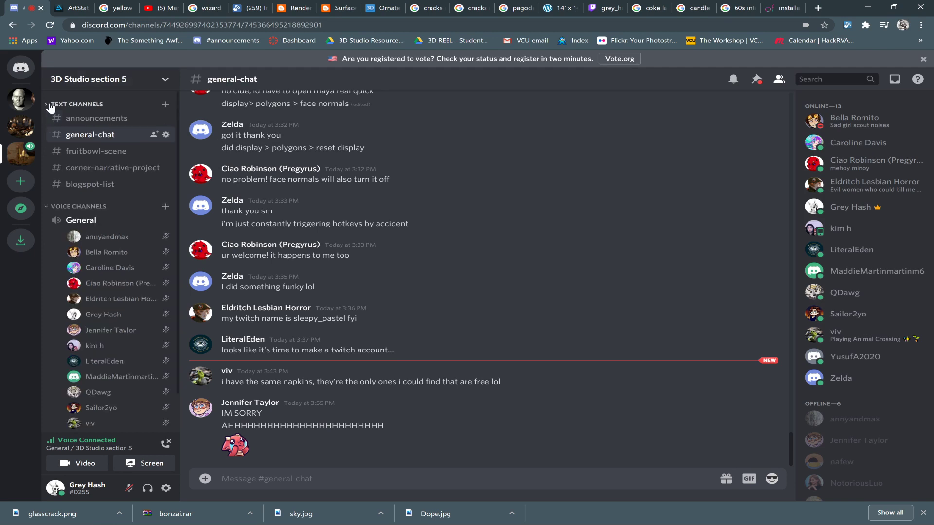
pyautogui.click(83, 122)
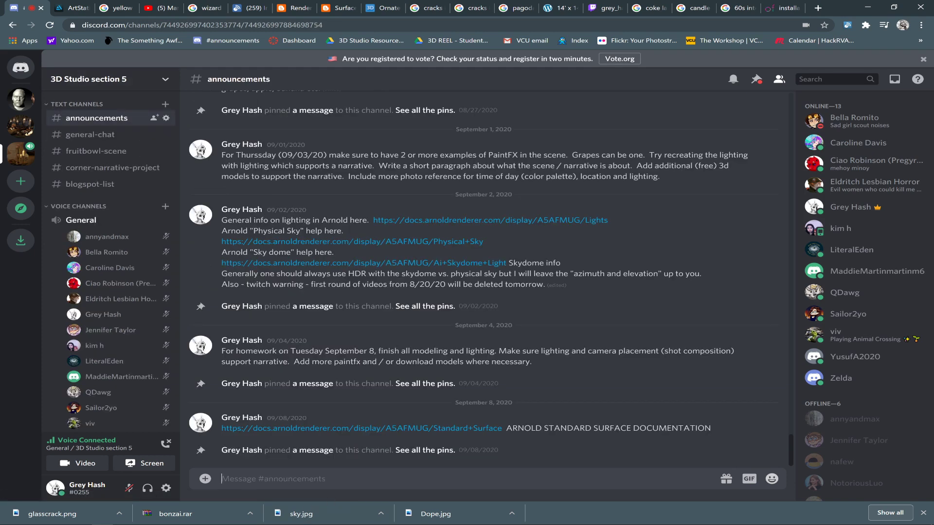
# Post the message "UVs = Texture Placement Coordinate System" in the announcements channel and pin it
pyautogui.write('UV')
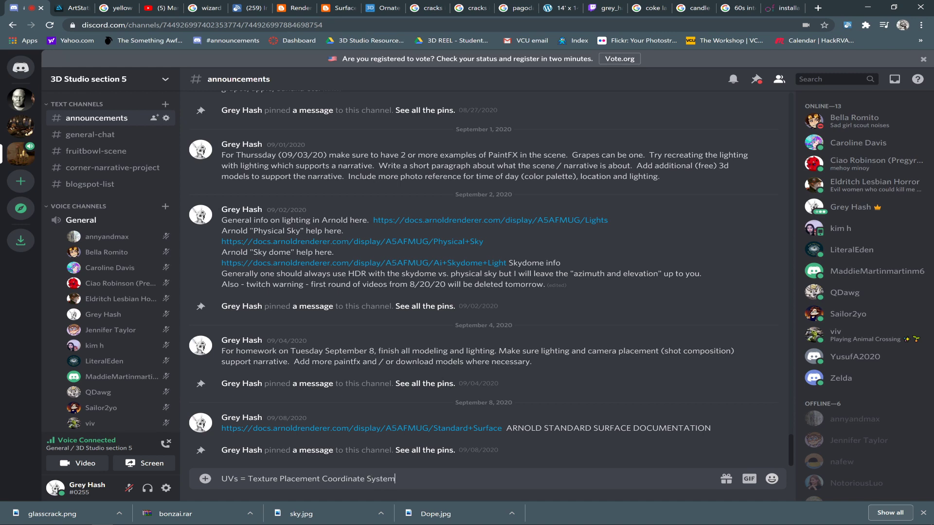
pyautogui.press('Return')
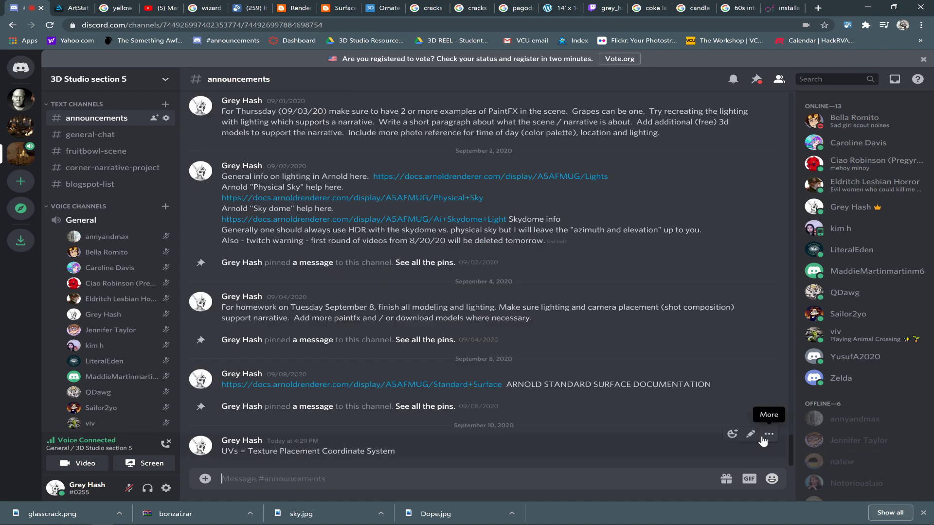
pyautogui.click(751, 434)
pyautogui.press('Escape')
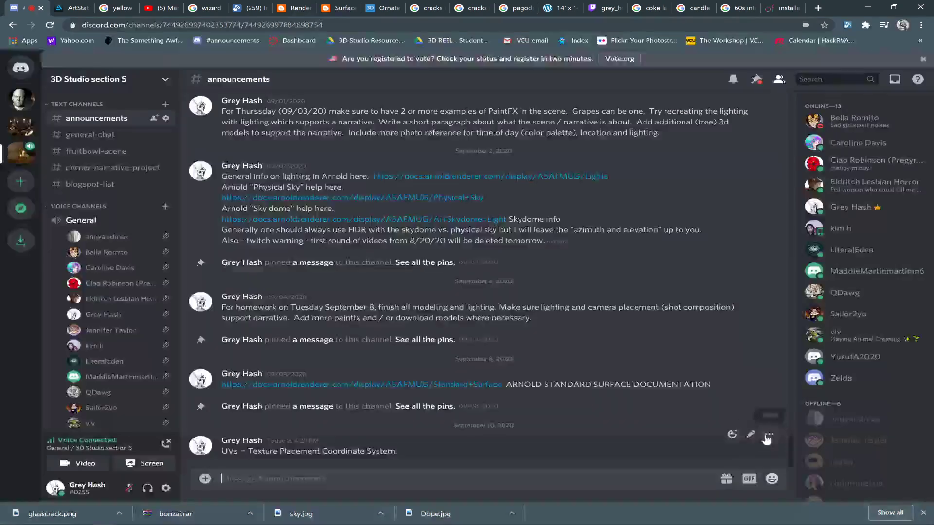
pyautogui.click(769, 434)
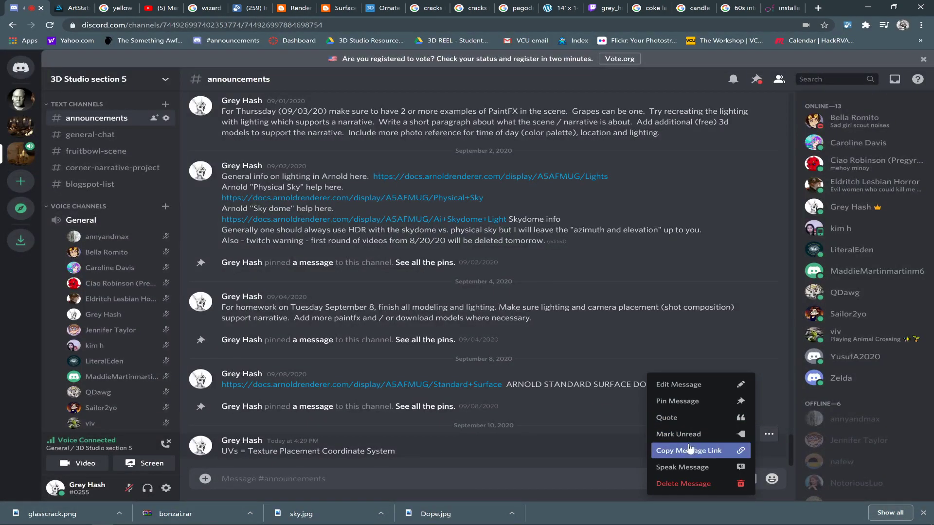
pyautogui.click(681, 401)
pyautogui.click(548, 325)
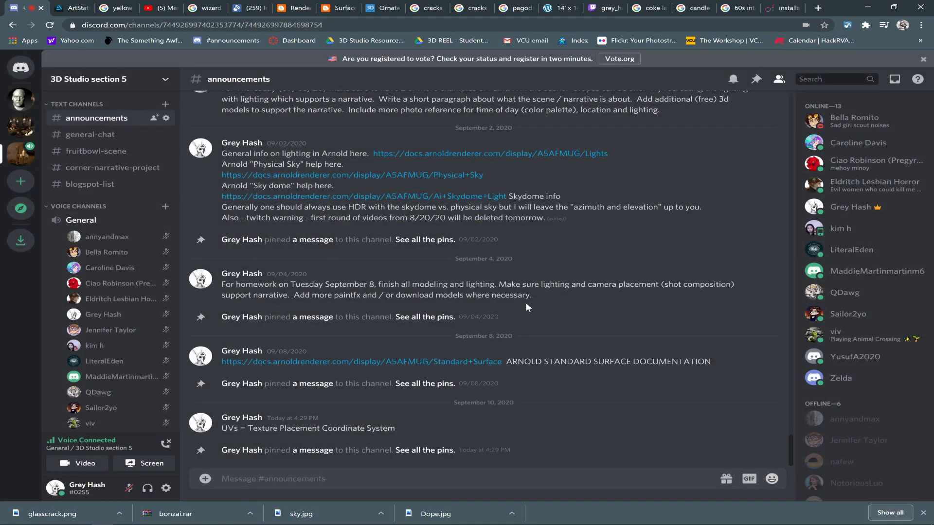
# Switch back to Maya, select the table top mesh and frame it from above
pyautogui.hotkey('alt', 'Tab')
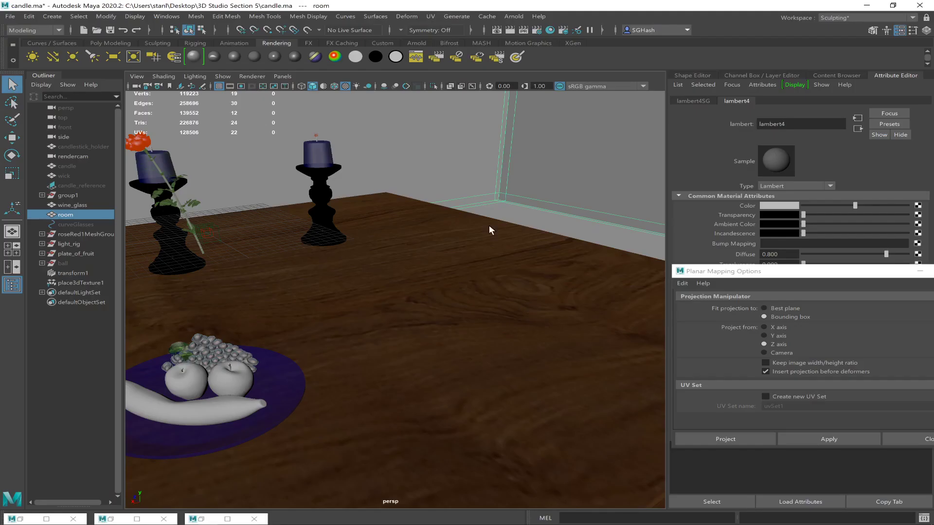
pyautogui.click(472, 258)
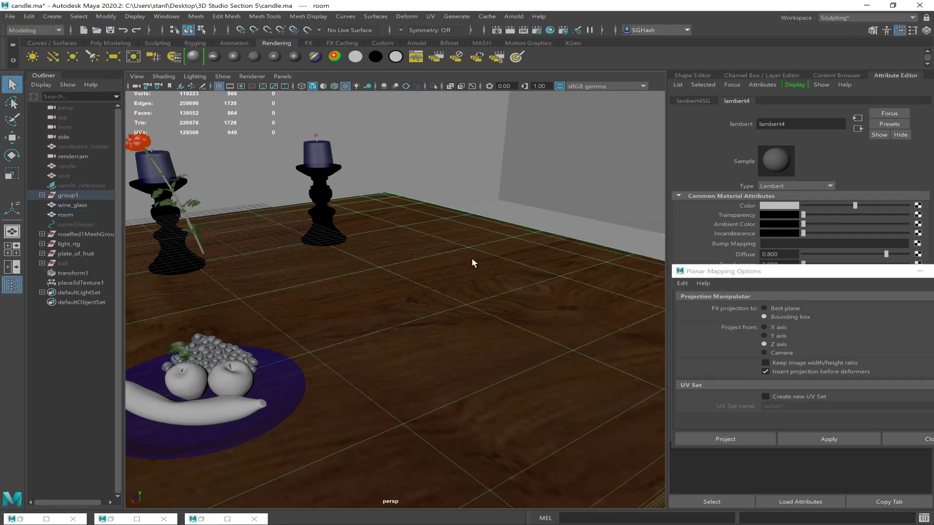
pyautogui.press('f')
pyautogui.keyDown('alt'); pyautogui.moveTo(442, 274); pyautogui.dragTo(459, 298); pyautogui.keyUp('alt')
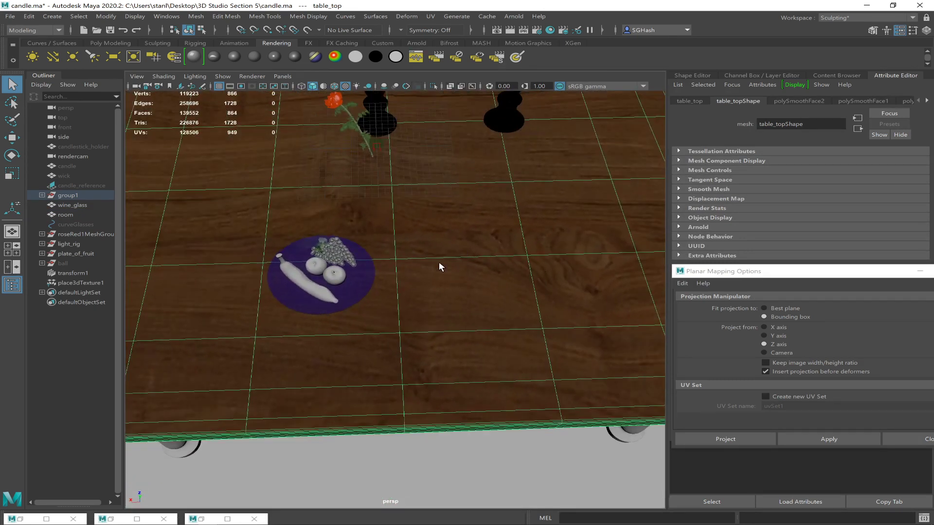
pyautogui.keyDown('alt'); pyautogui.moveTo(508, 270); pyautogui.dragTo(502, 294, button='right'); pyautogui.keyUp('alt')
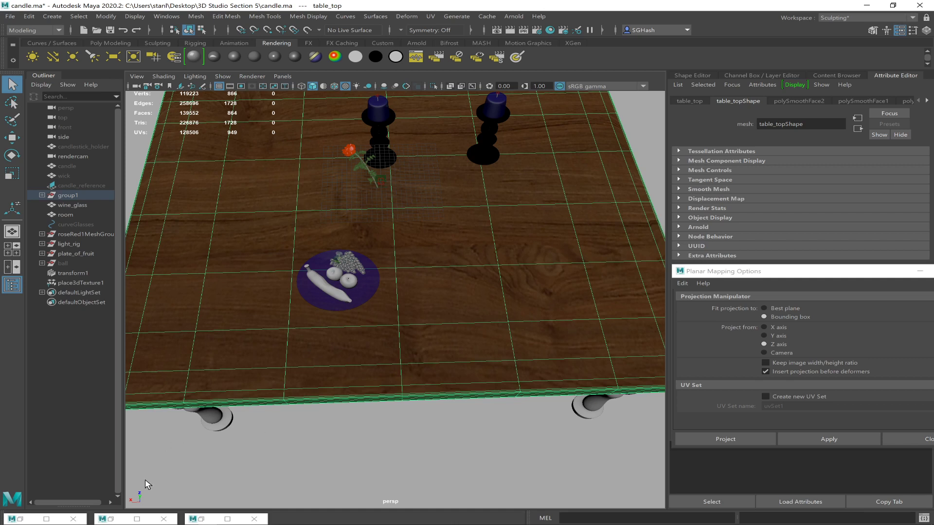
# Open the UV Editor for the table top and place its window beside the viewport, keeping both visible
pyautogui.click(111, 518)
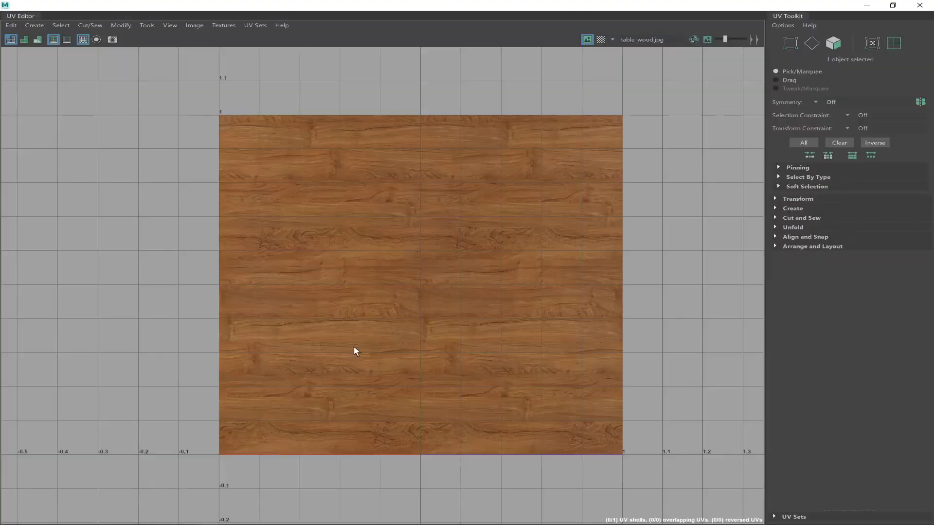
pyautogui.moveTo(520, 6); pyautogui.dragTo(573, 111)
pyautogui.click(169, 287)
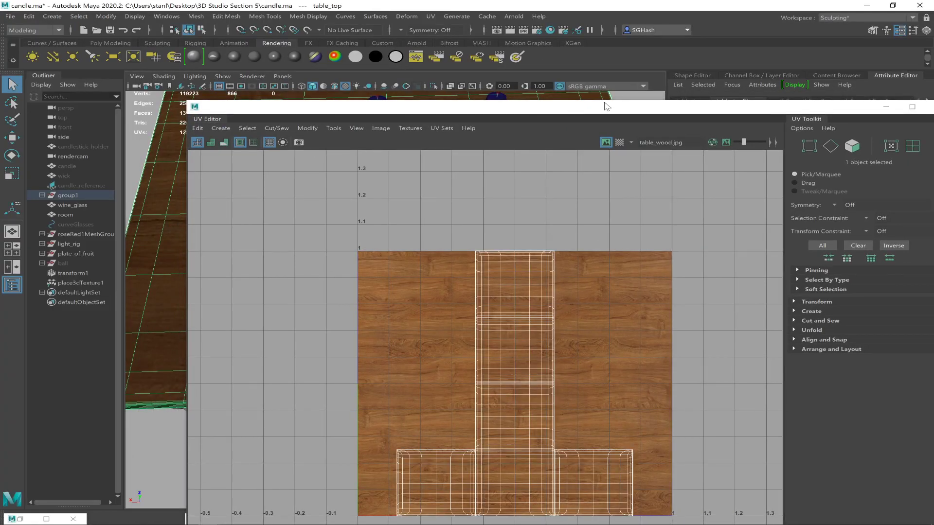
pyautogui.moveTo(610, 102); pyautogui.dragTo(839, 82)
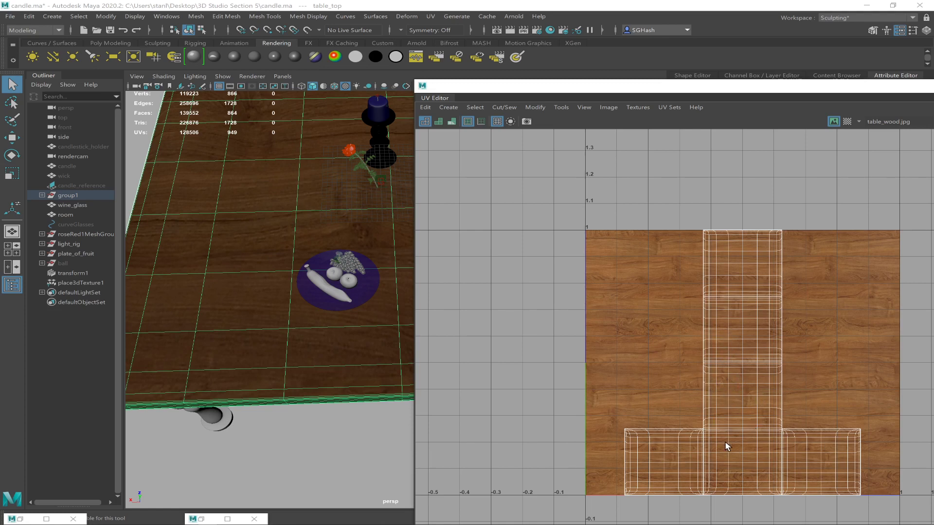
pyautogui.moveTo(700, 87); pyautogui.dragTo(717, 88)
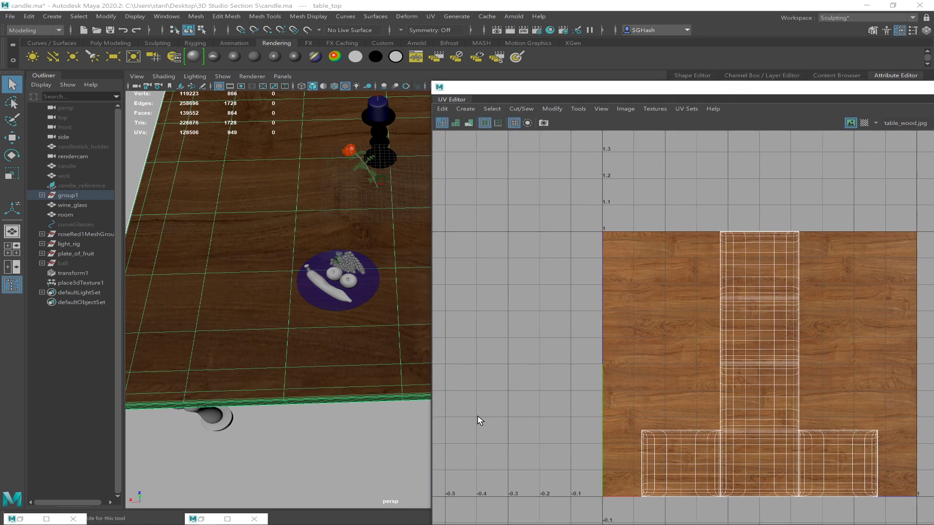
# In face selection mode, select a block of four adjacent table-top faces around the fruit plate
pyautogui.press('F11')
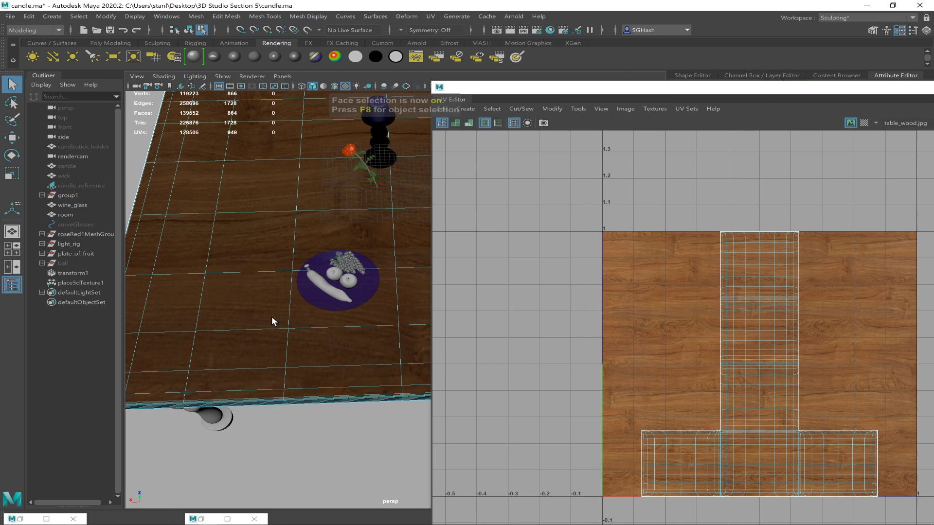
pyautogui.click(347, 241)
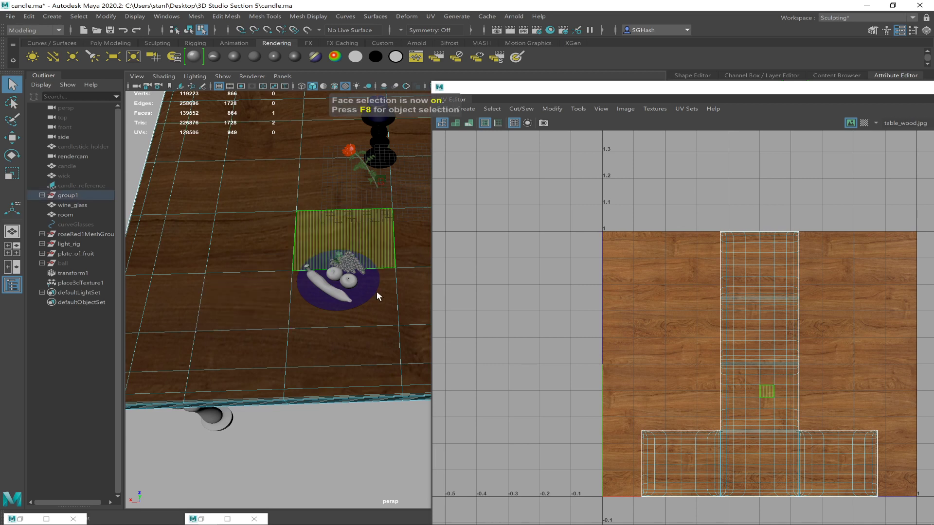
pyautogui.keyDown('shift'); pyautogui.click(255, 284); pyautogui.keyUp('shift')
pyautogui.keyDown('shift'); pyautogui.click(263, 235); pyautogui.keyUp('shift')
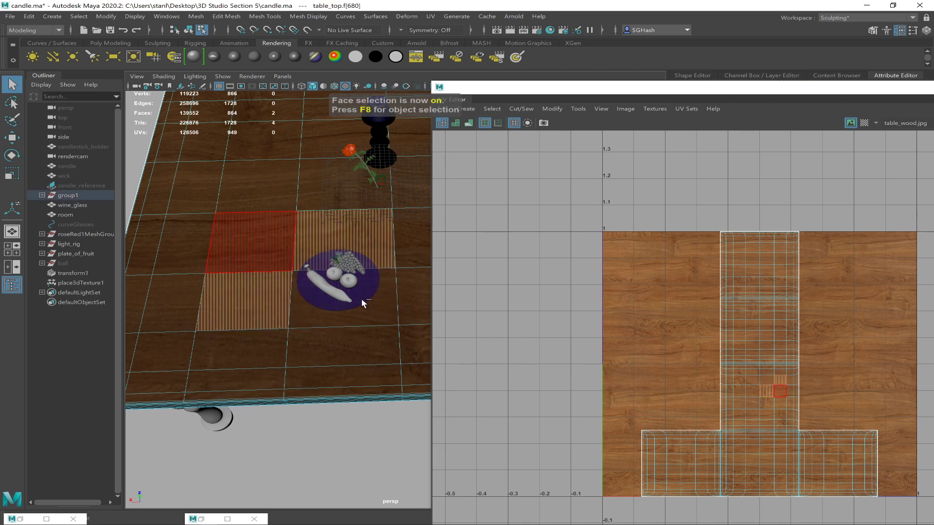
pyautogui.keyDown('shift'); pyautogui.click(362, 300); pyautogui.keyUp('shift')
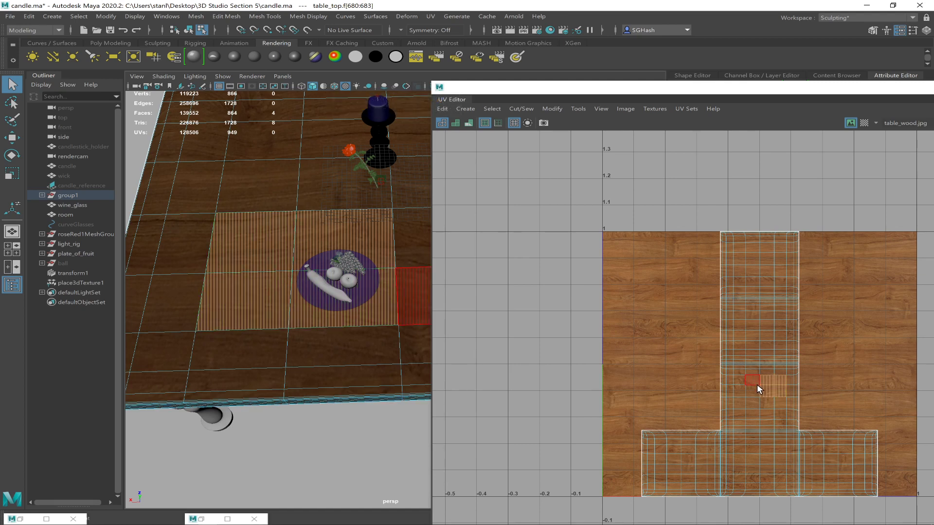
# Convert the selected faces to UVs, try shifting them sideways across the wood image, and undo the move
pyautogui.hotkey('ctrl', 'F12')
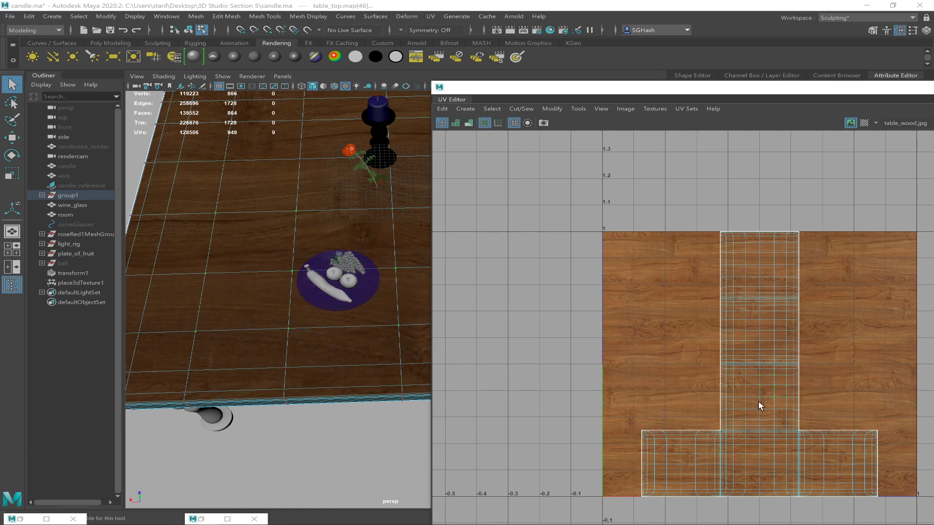
pyautogui.press('w')
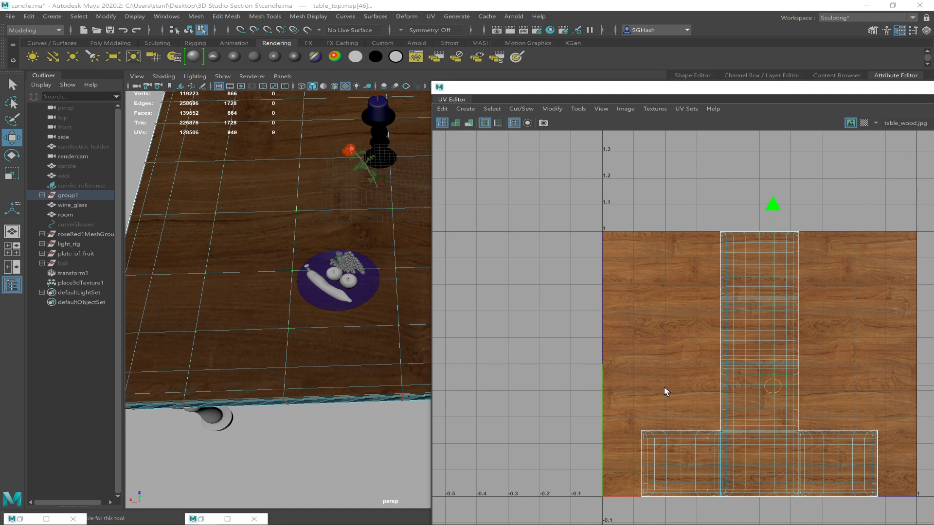
pyautogui.moveTo(771, 388); pyautogui.dragTo(740, 390)
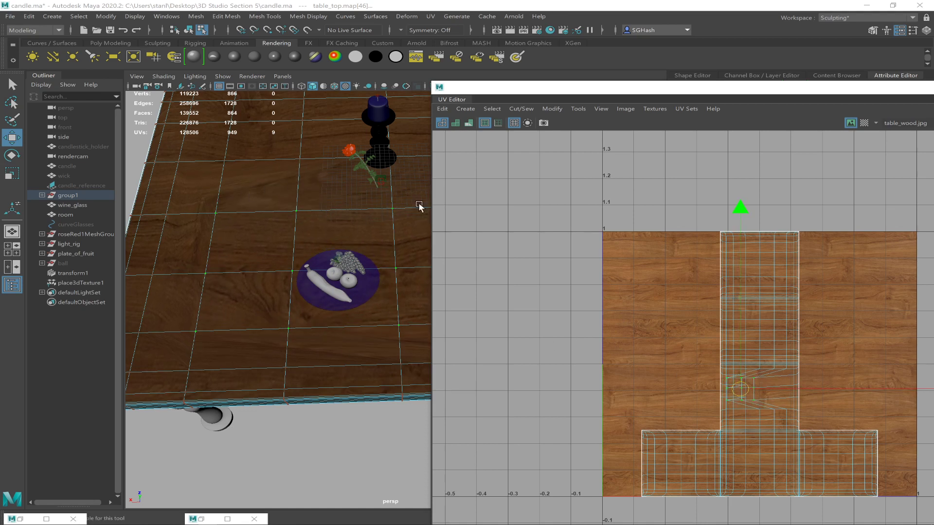
pyautogui.hotkey('ctrl', 'z')
pyautogui.click(645, 292)
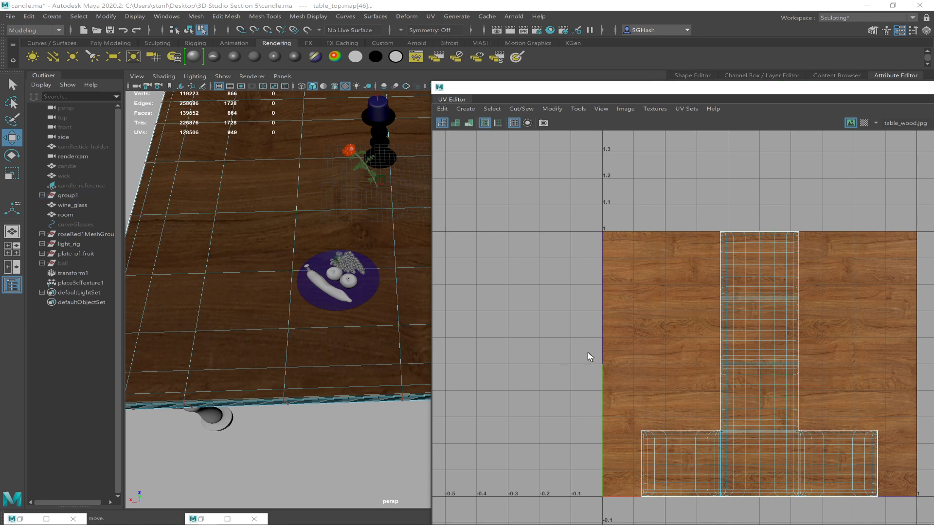
# Move the UV Editor aside and put its window away to uncover the whole perspective view
pyautogui.moveTo(856, 90); pyautogui.dragTo(677, 109)
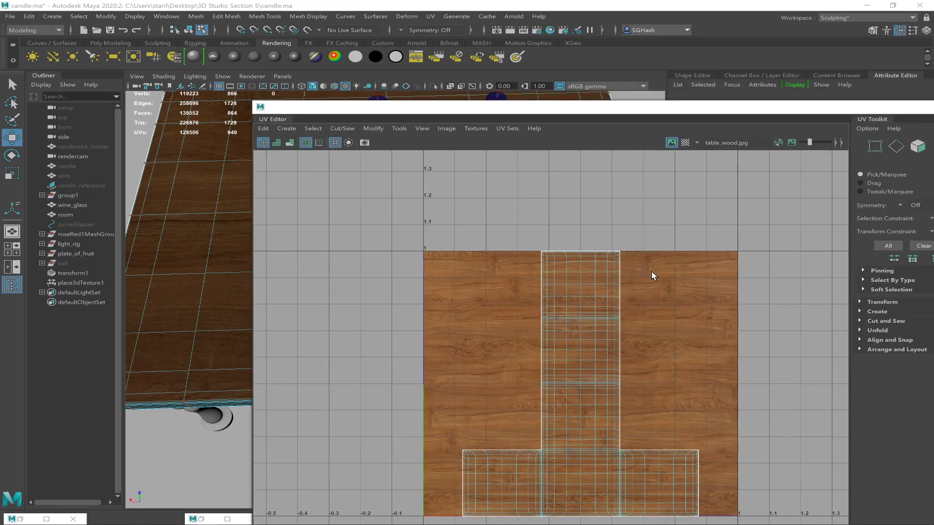
pyautogui.moveTo(882, 103); pyautogui.dragTo(795, 125)
pyautogui.click(798, 123)
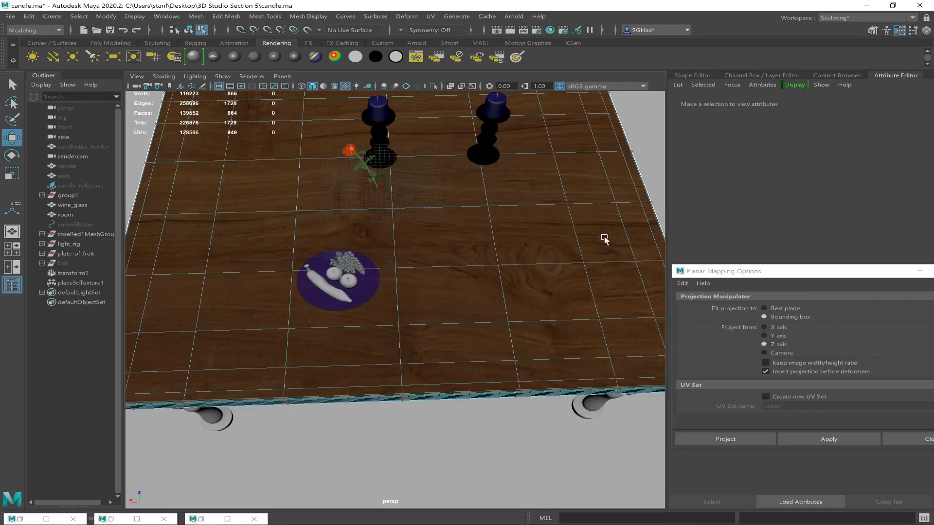
# Examine how the wood texture falls on the table top's upper surface, side edges and underside
pyautogui.keyDown('alt'); pyautogui.moveTo(481, 297); pyautogui.dragTo(454, 320); pyautogui.keyUp('alt')
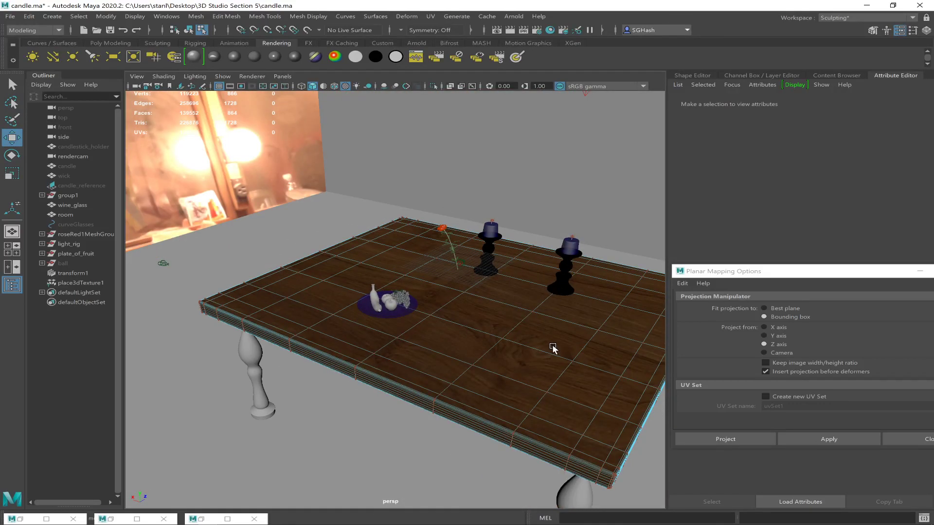
pyautogui.keyDown('alt'); pyautogui.moveTo(584, 355); pyautogui.dragTo(459, 350); pyautogui.keyUp('alt')
pyautogui.keyDown('alt'); pyautogui.moveTo(532, 340); pyautogui.dragTo(458, 338); pyautogui.keyUp('alt')
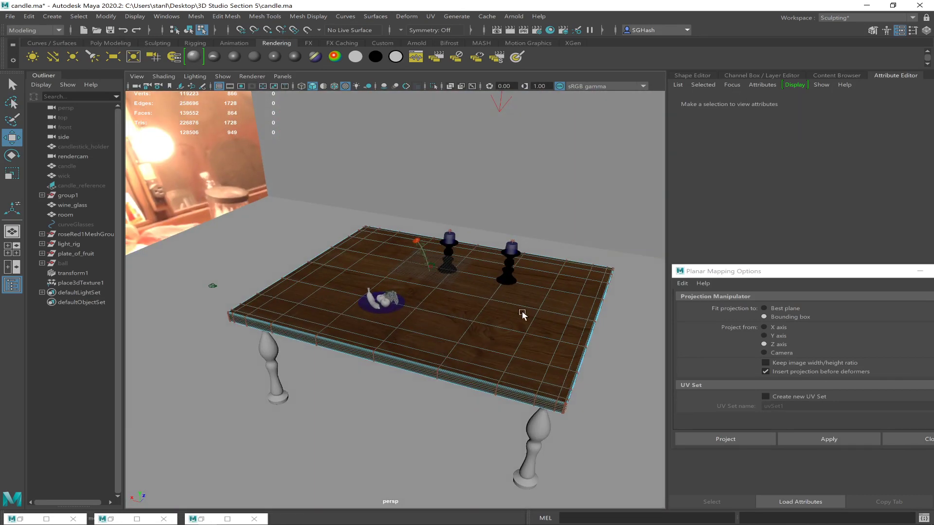
pyautogui.moveTo(549, 365)
pyautogui.keyDown('alt'); pyautogui.mouseDown()
pyautogui.moveTo(540, 348)
pyautogui.moveTo(596, 347)
pyautogui.moveTo(552, 362)
pyautogui.mouseUp(); pyautogui.keyUp('alt')
pyautogui.keyDown('alt'); pyautogui.moveTo(309, 361); pyautogui.dragTo(506, 321); pyautogui.keyUp('alt')
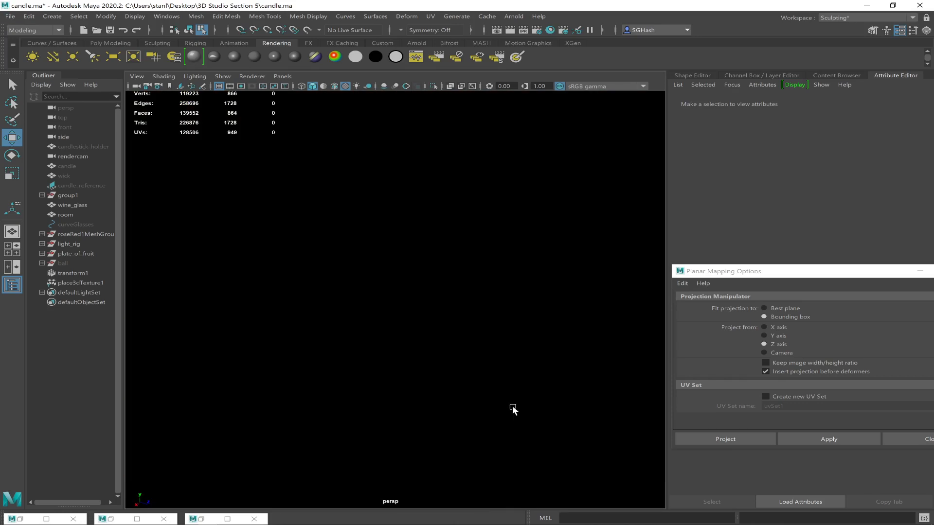
pyautogui.keyDown('alt'); pyautogui.moveTo(513, 410); pyautogui.dragTo(567, 424); pyautogui.keyUp('alt')
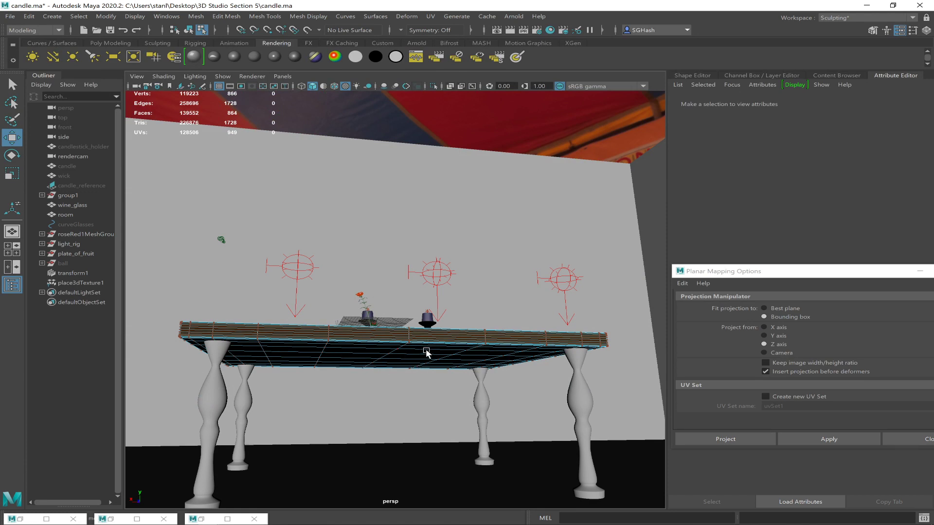
pyautogui.keyDown('alt'); pyautogui.moveTo(422, 333); pyautogui.dragTo(400, 317); pyautogui.keyUp('alt')
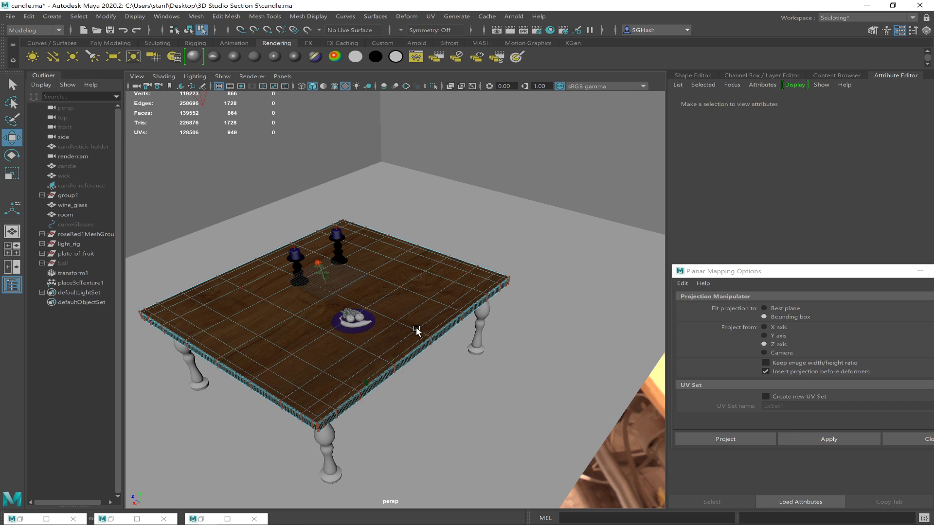
pyautogui.moveTo(445, 308)
pyautogui.keyDown('alt'); pyautogui.mouseDown()
pyautogui.moveTo(427, 300)
pyautogui.moveTo(436, 302)
pyautogui.mouseUp(); pyautogui.keyUp('alt')
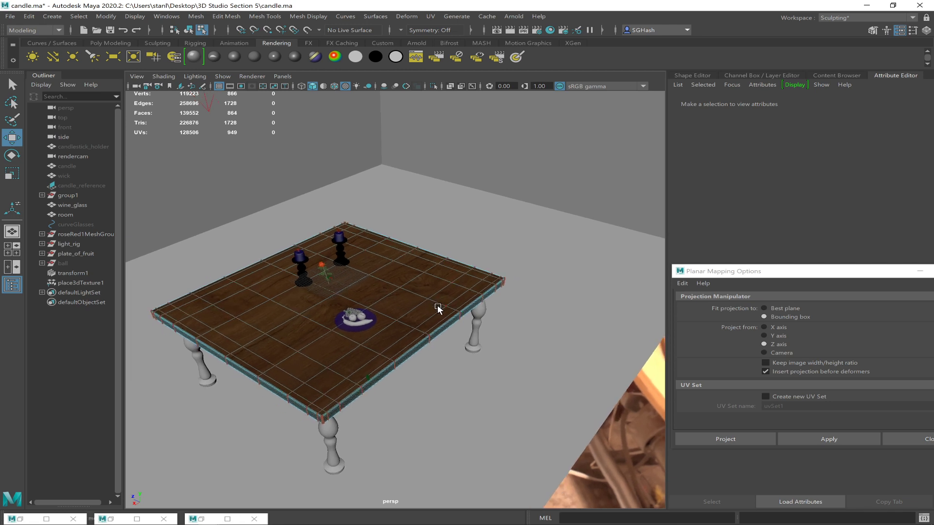
# Project planar UVs onto the table top along the Y axis, fitted to its bounding box, keeping the options window beside it
pyautogui.click(437, 305)
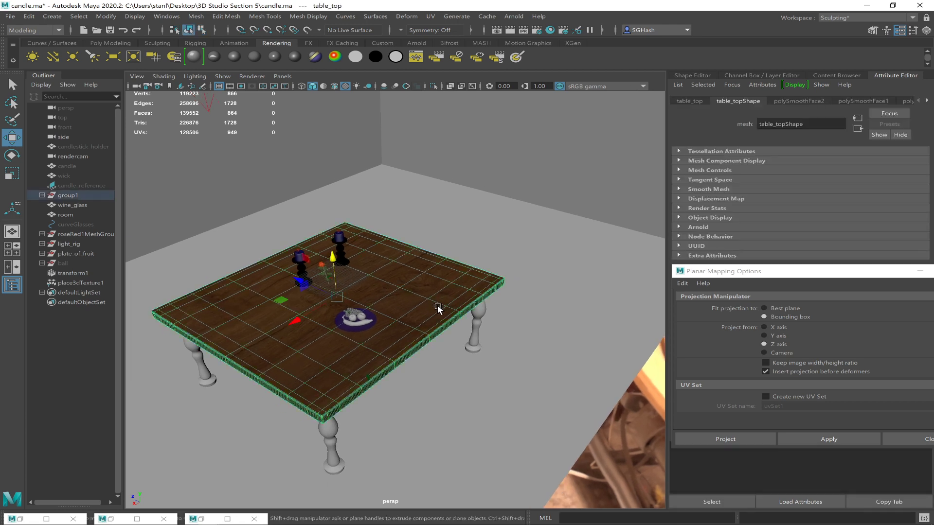
pyautogui.click(430, 16)
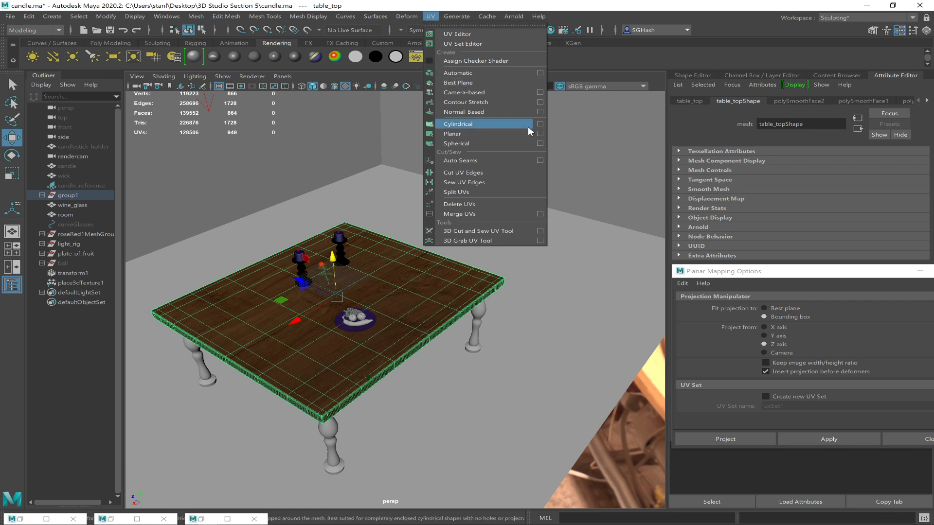
pyautogui.click(539, 134)
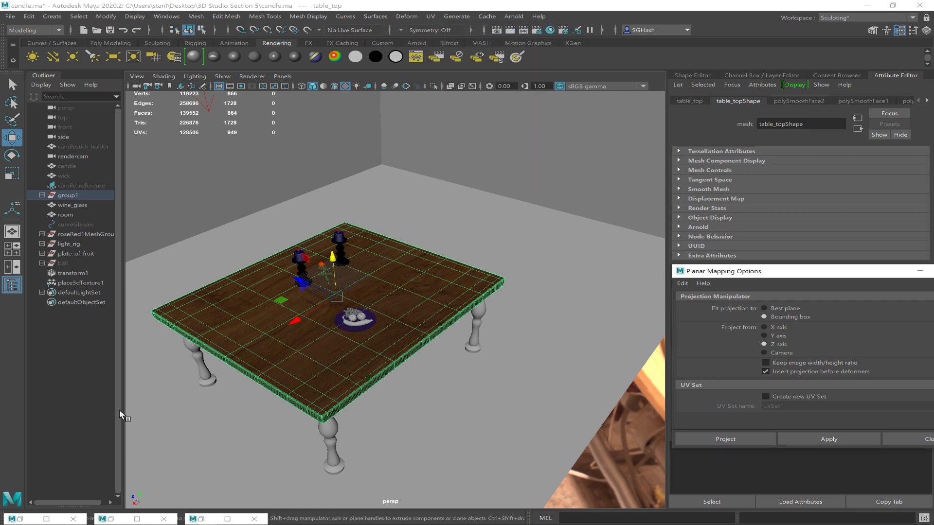
pyautogui.moveTo(754, 270); pyautogui.dragTo(589, 238)
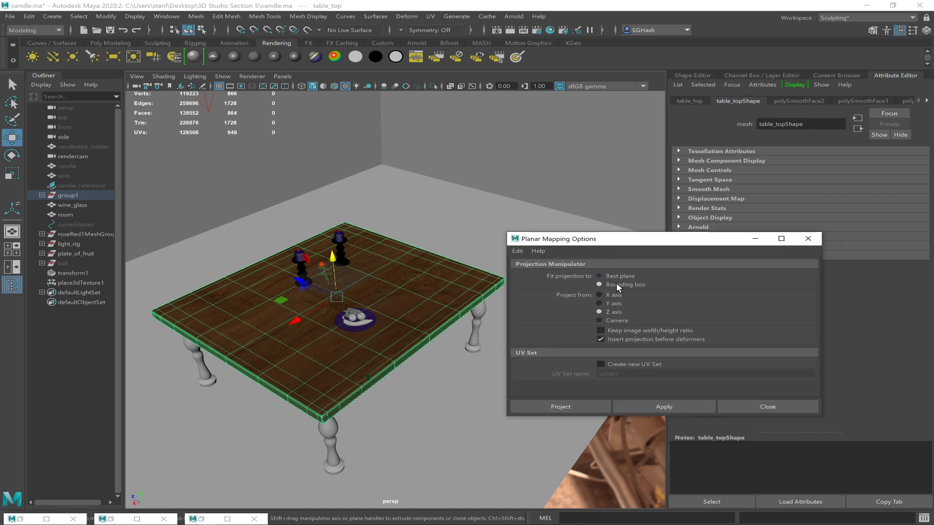
pyautogui.click(639, 404)
pyautogui.keyDown('alt'); pyautogui.moveTo(406, 322); pyautogui.dragTo(408, 321); pyautogui.keyUp('alt')
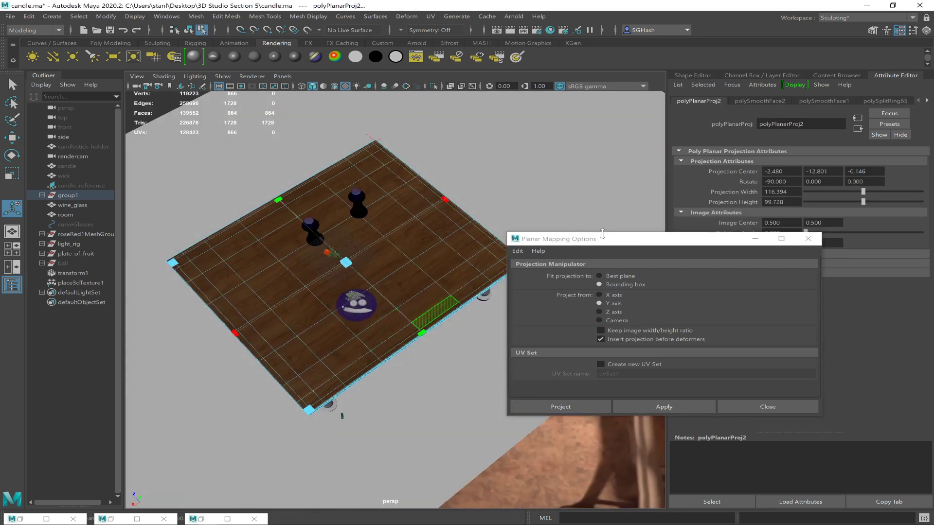
pyautogui.moveTo(600, 242); pyautogui.dragTo(734, 216)
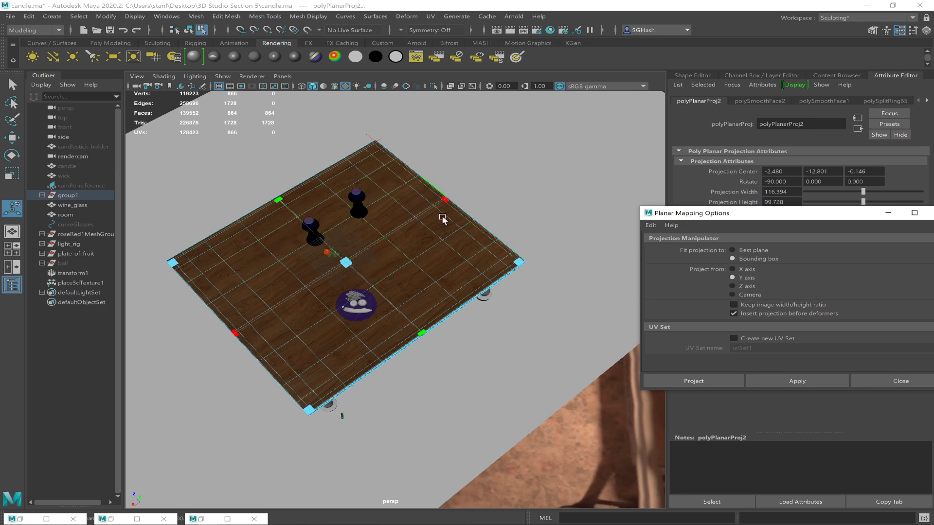
# Try shrinking the planar projection from its corner, and scale it back to the table top's outline
pyautogui.moveTo(309, 411); pyautogui.dragTo(357, 395)
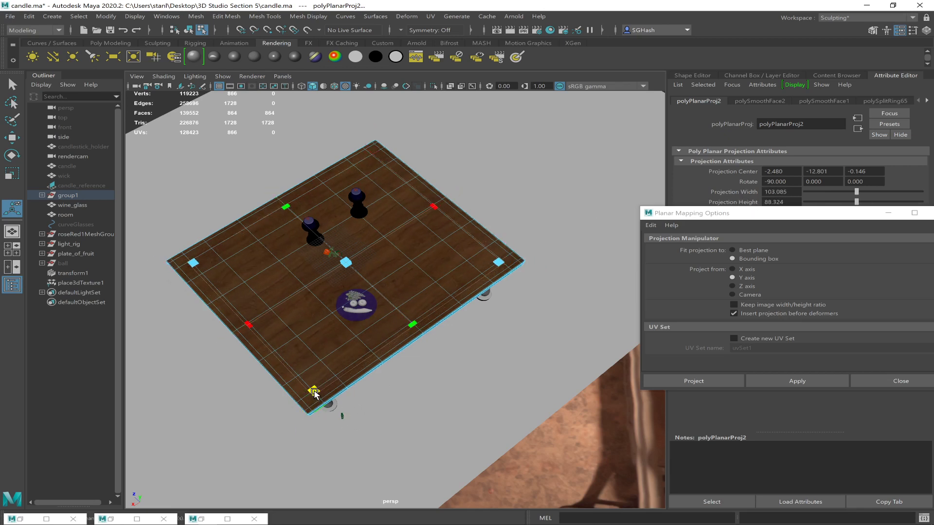
pyautogui.moveTo(314, 393); pyautogui.dragTo(309, 411)
pyautogui.press('q')
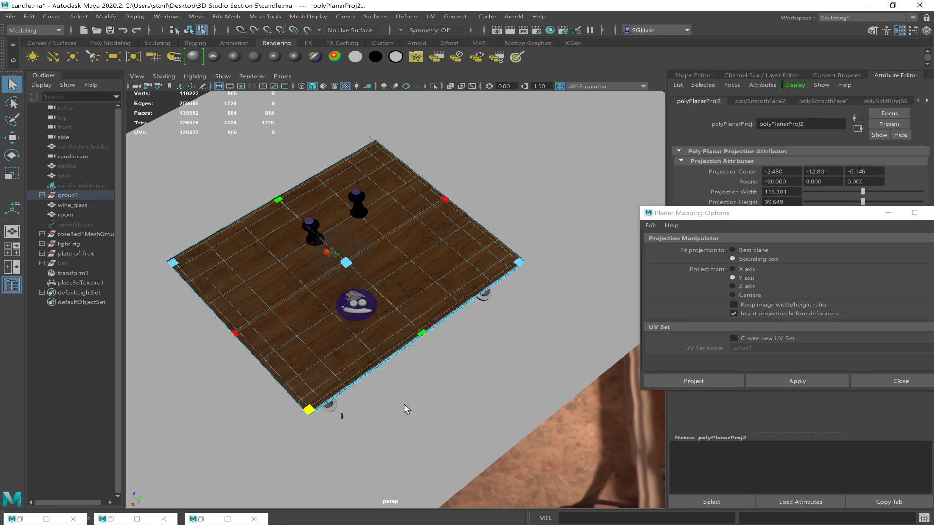
# Return to object selection with the table top selected, and examine the wood texture along its side edges from several angles
pyautogui.press('F8')
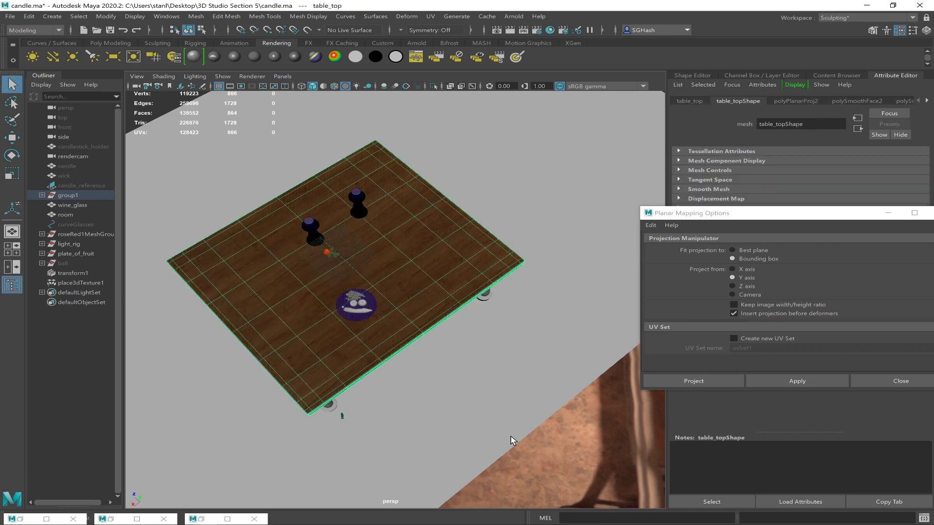
pyautogui.keyDown('alt'); pyautogui.moveTo(435, 410); pyautogui.dragTo(378, 377); pyautogui.keyUp('alt')
pyautogui.keyDown('alt'); pyautogui.moveTo(377, 377); pyautogui.dragTo(593, 388, button='right'); pyautogui.keyUp('alt')
pyautogui.click(299, 390)
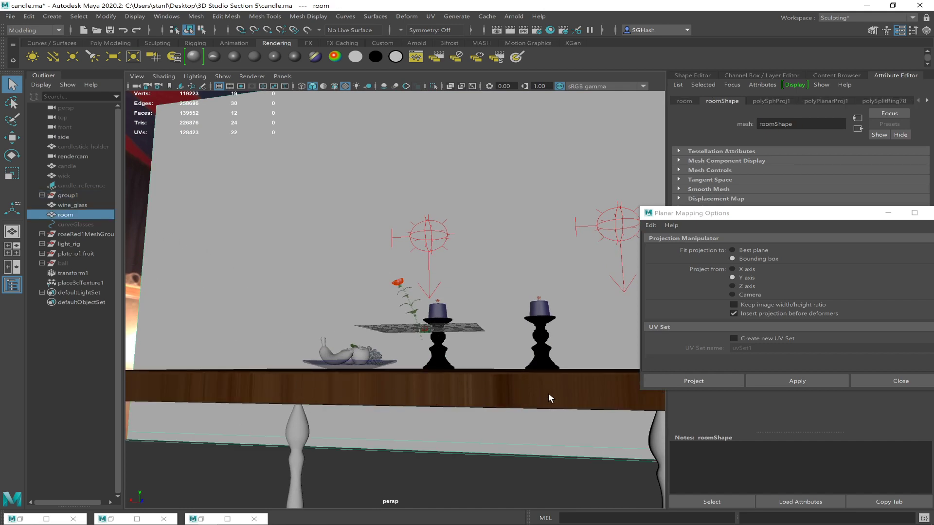
pyautogui.click(583, 390)
pyautogui.click(494, 397)
pyautogui.click(503, 391)
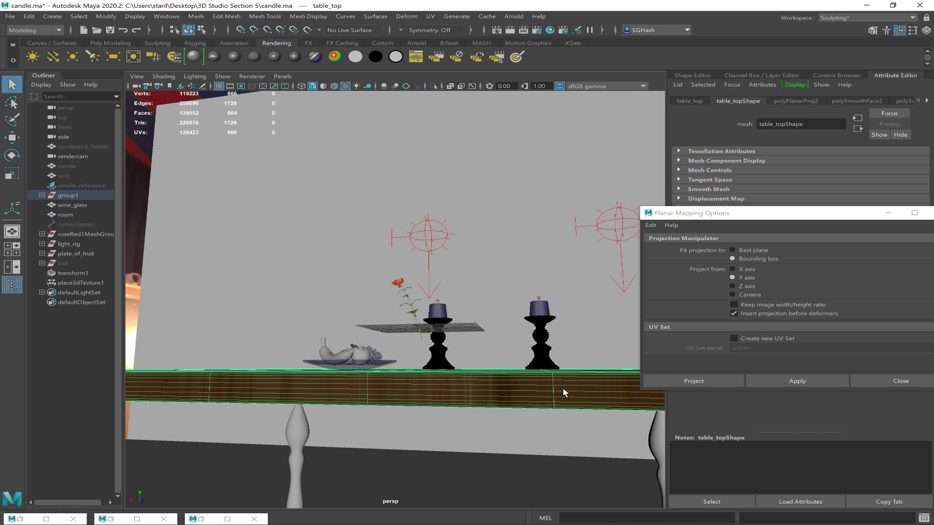
pyautogui.scroll(-5, 562, 387)
pyautogui.keyDown('alt'); pyautogui.moveTo(559, 385); pyautogui.dragTo(519, 358); pyautogui.keyUp('alt')
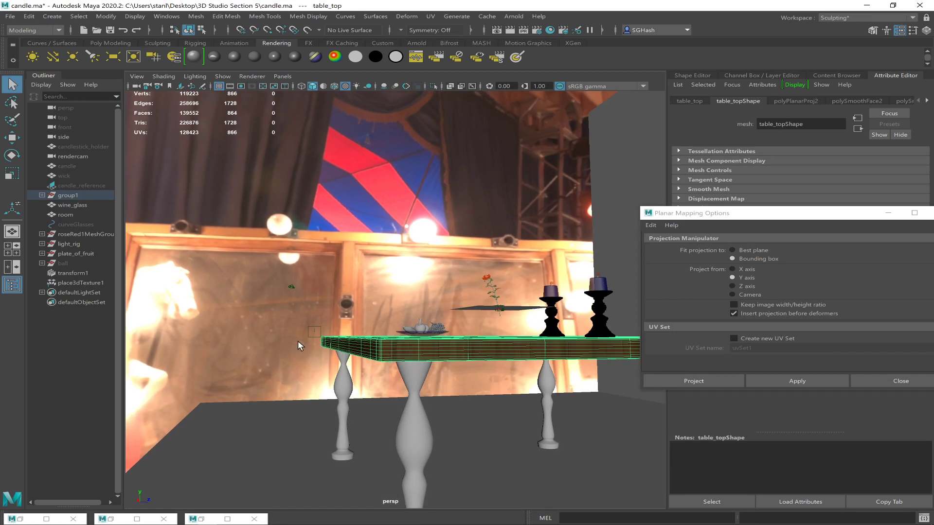
pyautogui.keyDown('alt'); pyautogui.moveTo(353, 352); pyautogui.dragTo(392, 349); pyautogui.keyUp('alt')
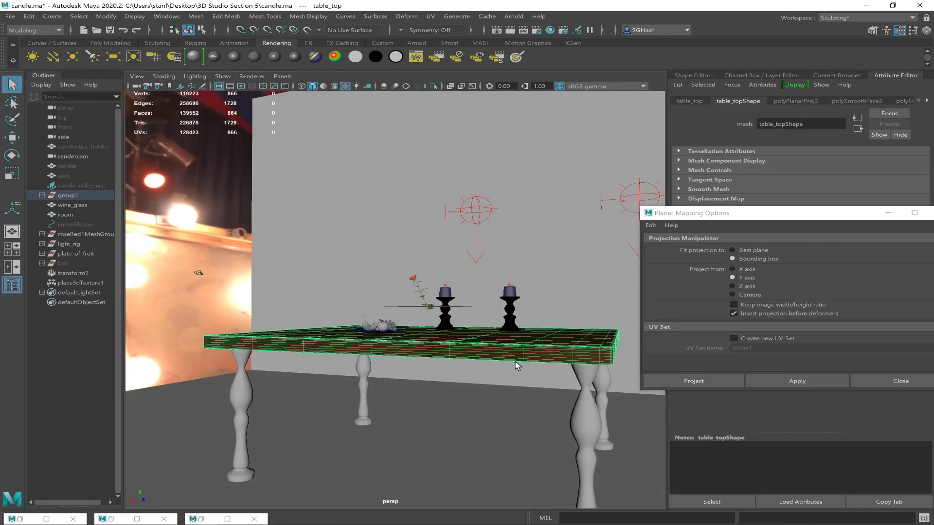
pyautogui.keyDown('alt'); pyautogui.moveTo(588, 370); pyautogui.dragTo(546, 364); pyautogui.keyUp('alt')
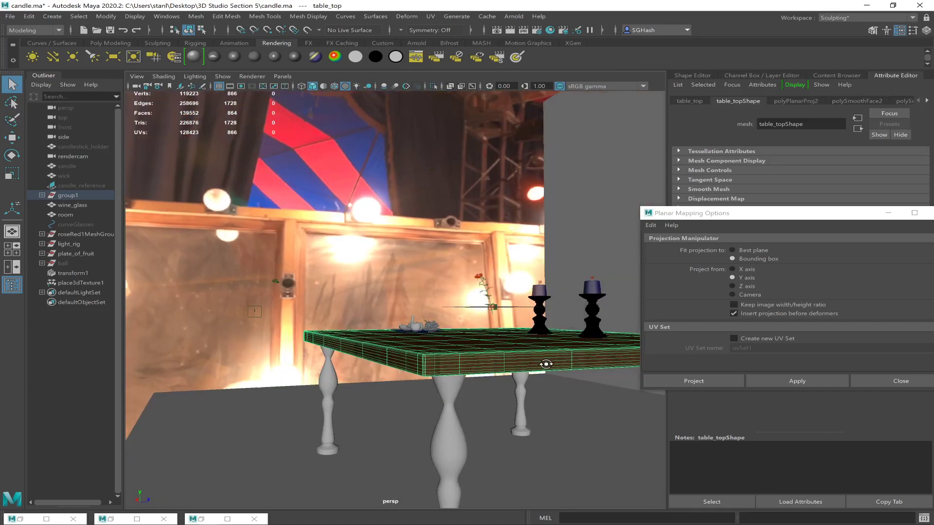
# In the front view, with the table top unsmoothed, select the vertices along the outermost edge of its left end
pyautogui.click(16, 251)
pyautogui.press('space')
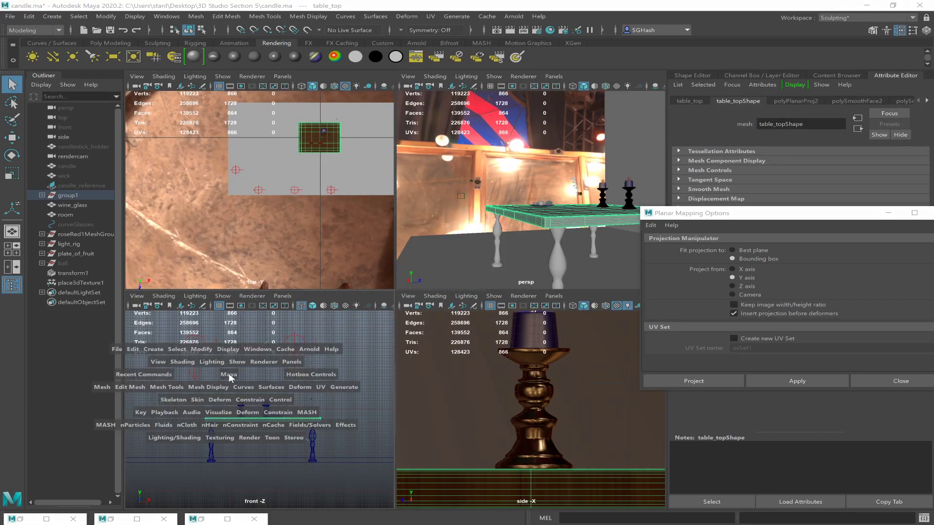
pyautogui.press('space')
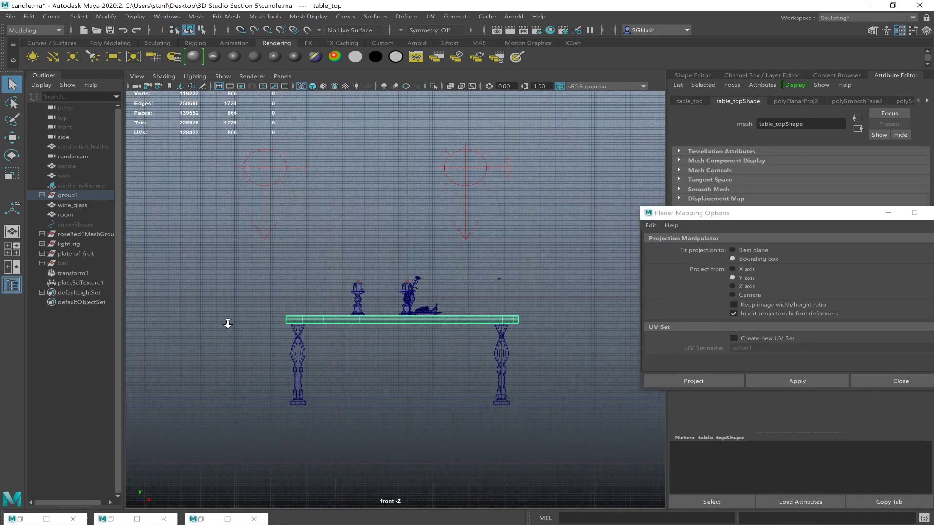
pyautogui.scroll(5, 323, 358)
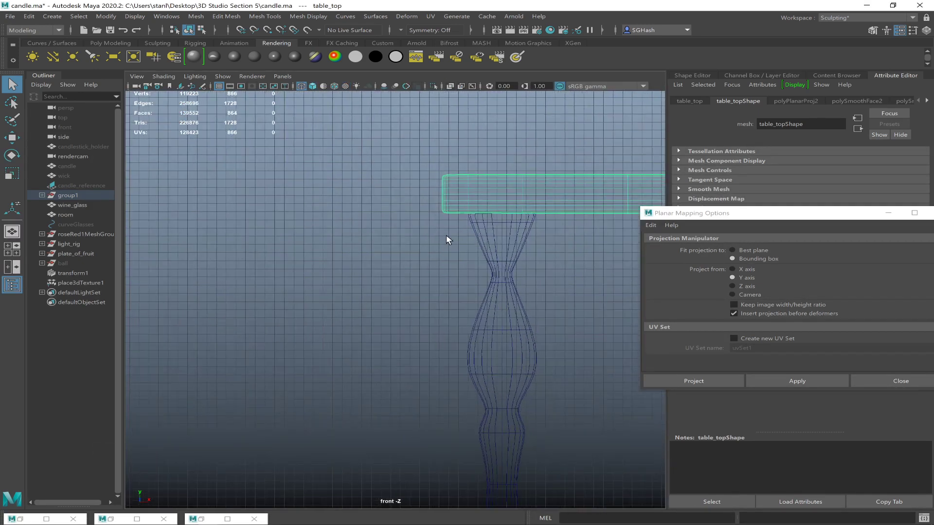
pyautogui.press('1')
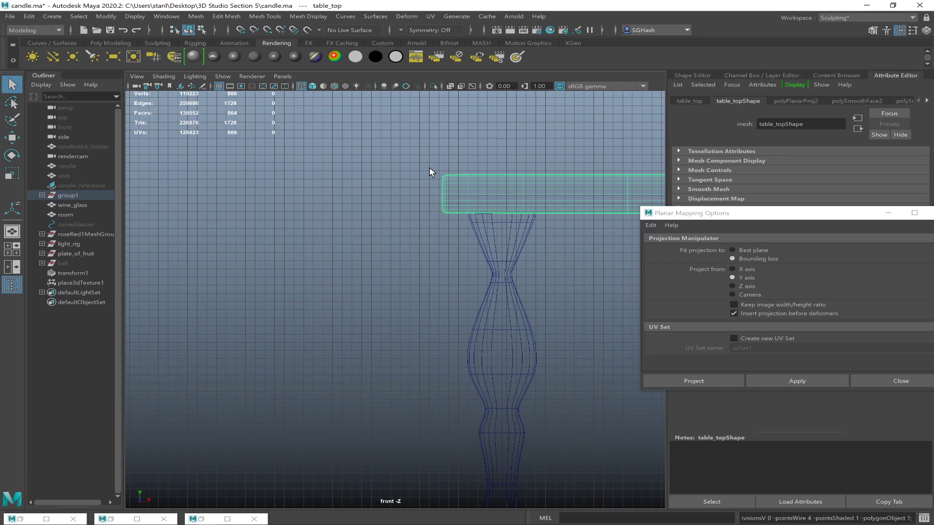
pyautogui.keyDown('alt'); pyautogui.moveTo(428, 167); pyautogui.dragTo(479, 245, button='right'); pyautogui.keyUp('alt')
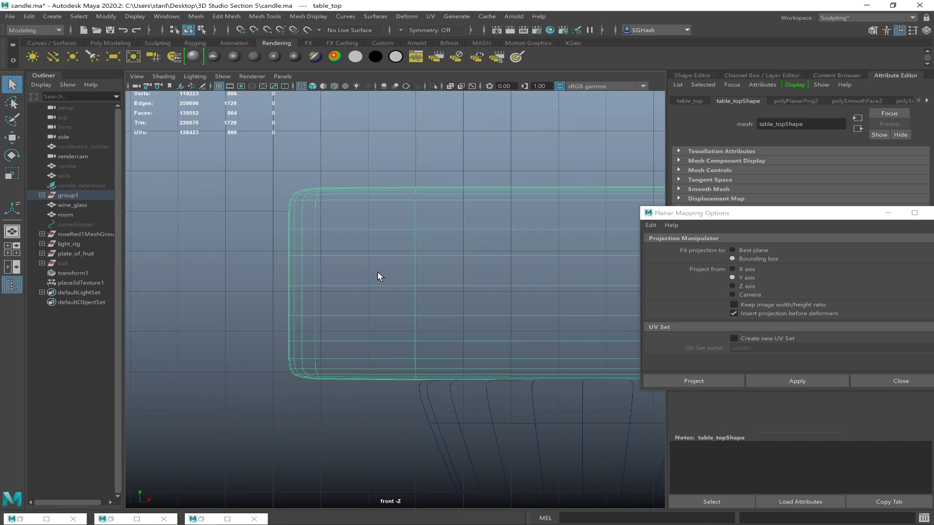
pyautogui.press('F8')
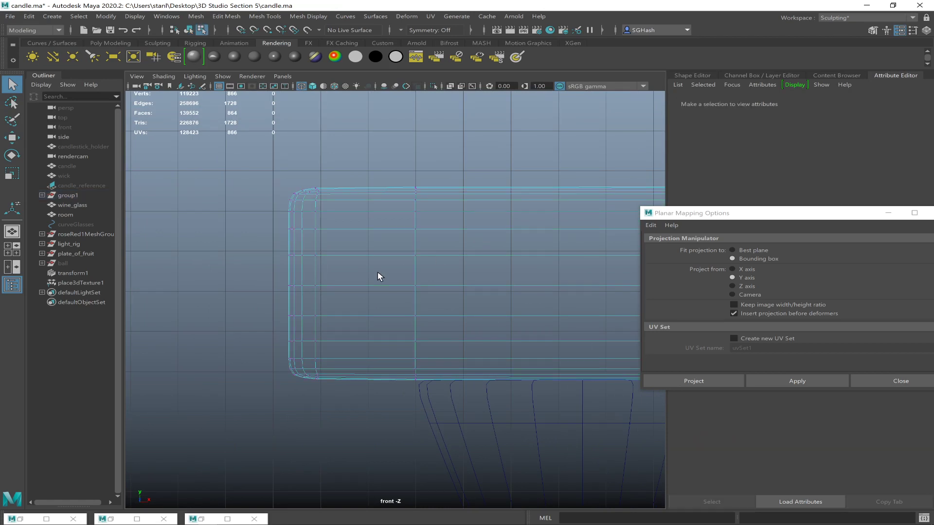
pyautogui.moveTo(271, 296); pyautogui.dragTo(291, 366)
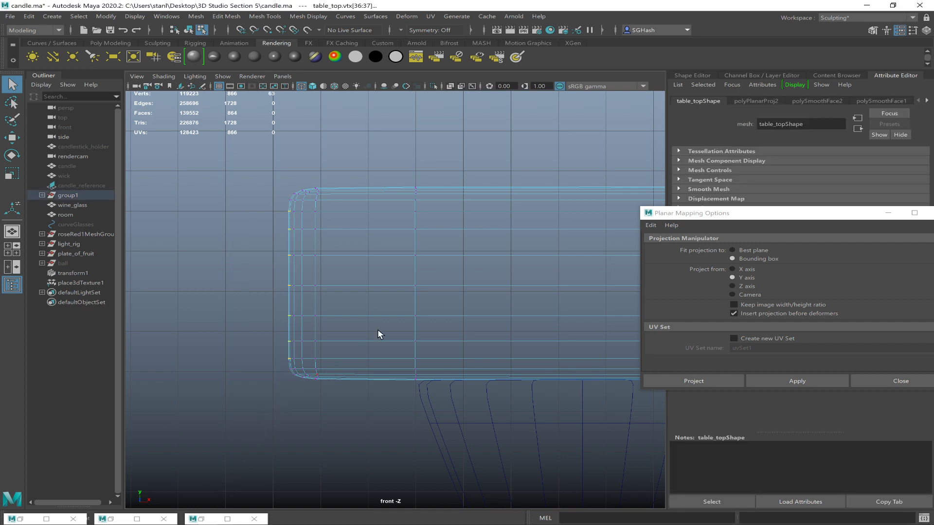
# Return to the four-view layout and convert the selected table-top vertices to faces, keeping the table's edge in sight
pyautogui.press('space')
pyautogui.press('space')
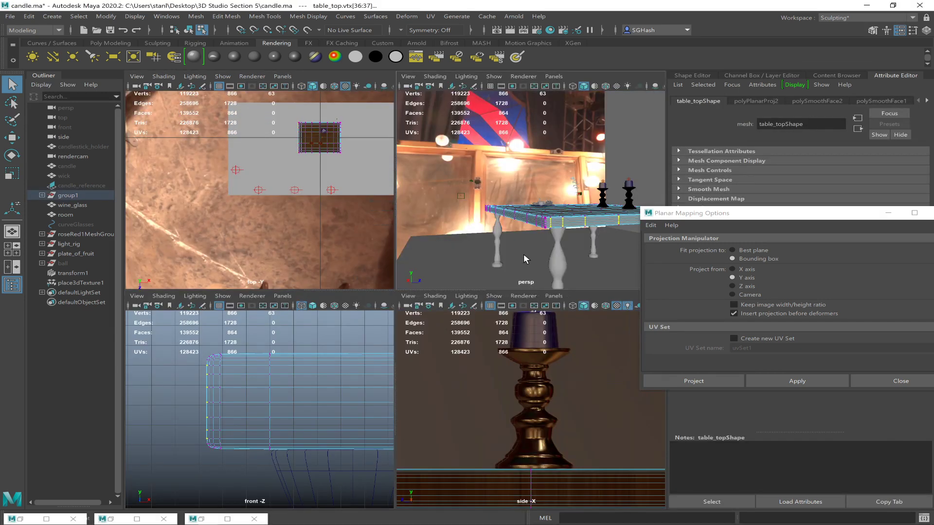
pyautogui.keyDown('alt'); pyautogui.moveTo(573, 256); pyautogui.dragTo(523, 253); pyautogui.keyUp('alt')
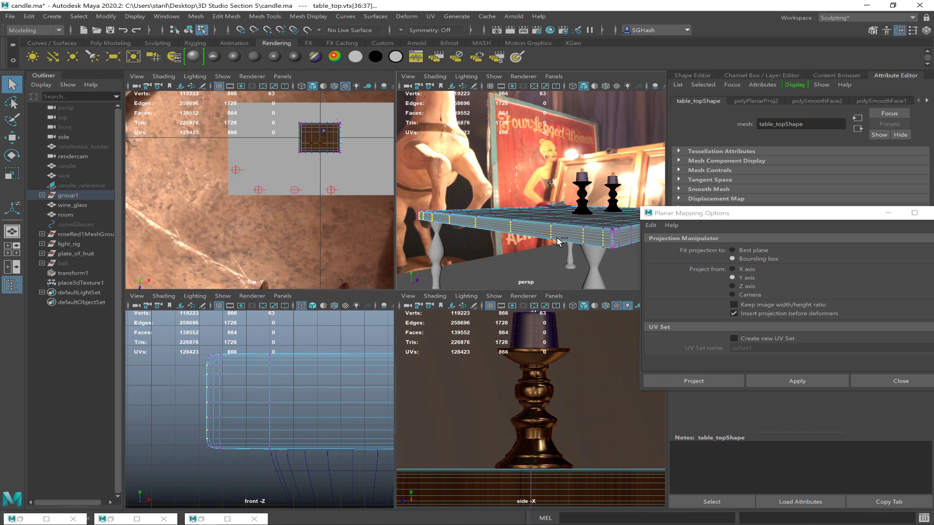
pyautogui.hotkey('ctrl', 'F11')
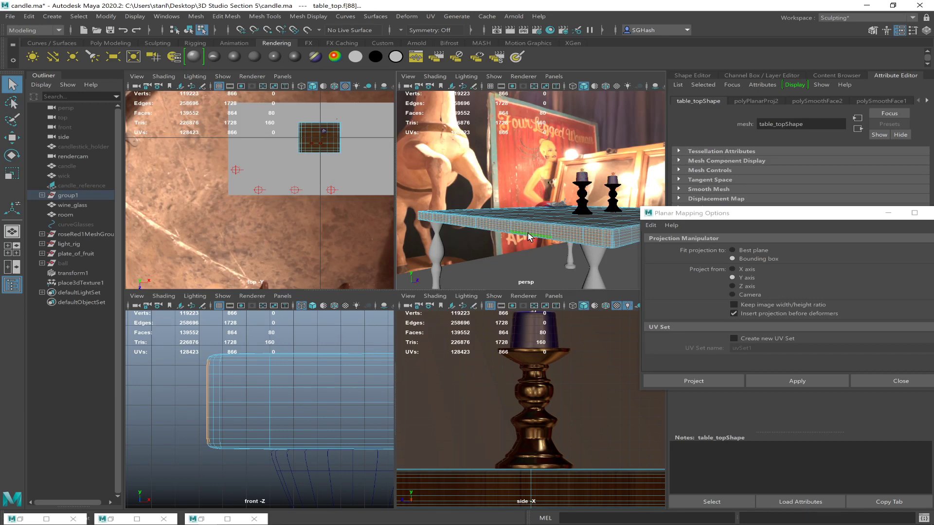
pyautogui.click(431, 16)
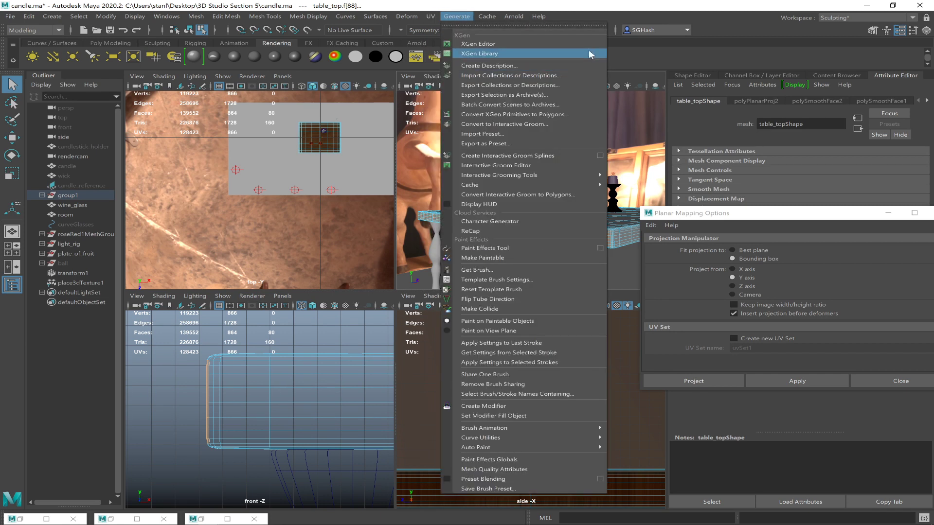
pyautogui.click(659, 81)
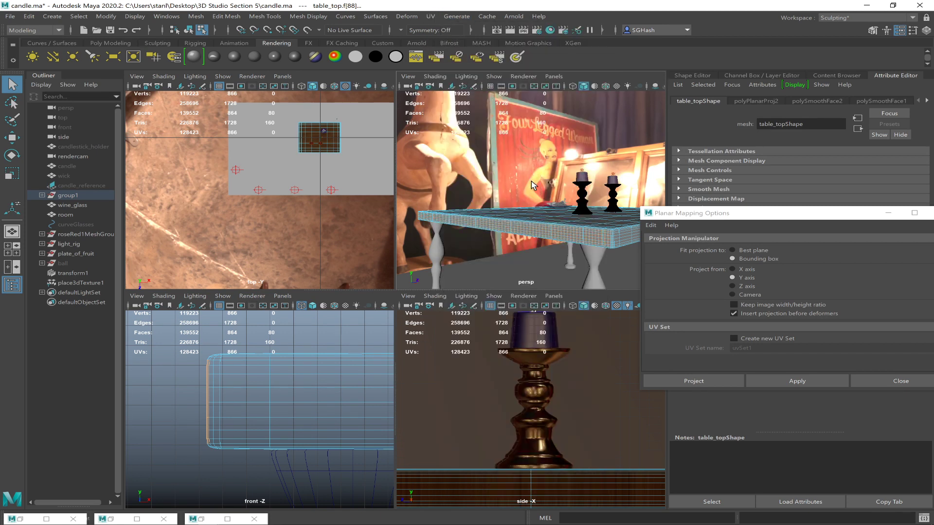
pyautogui.keyDown('alt'); pyautogui.moveTo(533, 185); pyautogui.dragTo(580, 196); pyautogui.keyUp('alt')
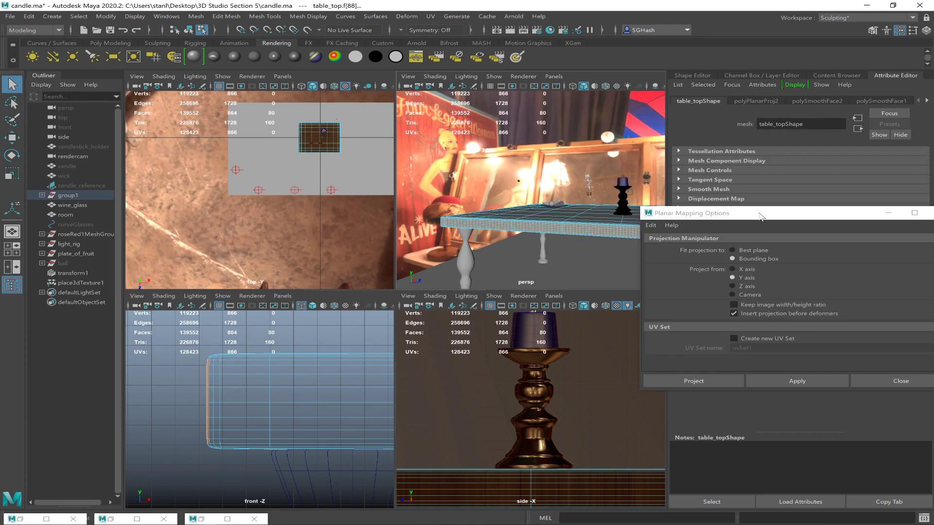
# Apply a planar projection along the X axis to the selected faces on the table top's end edge
pyautogui.moveTo(760, 218); pyautogui.dragTo(525, 215)
pyautogui.click(655, 210)
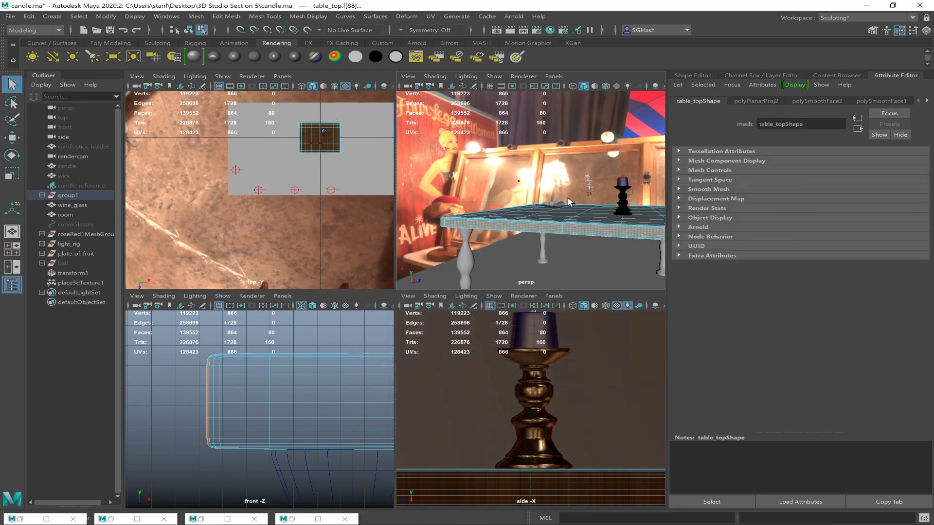
pyautogui.press('space')
pyautogui.keyDown('alt'); pyautogui.moveTo(444, 247); pyautogui.dragTo(545, 288); pyautogui.keyUp('alt')
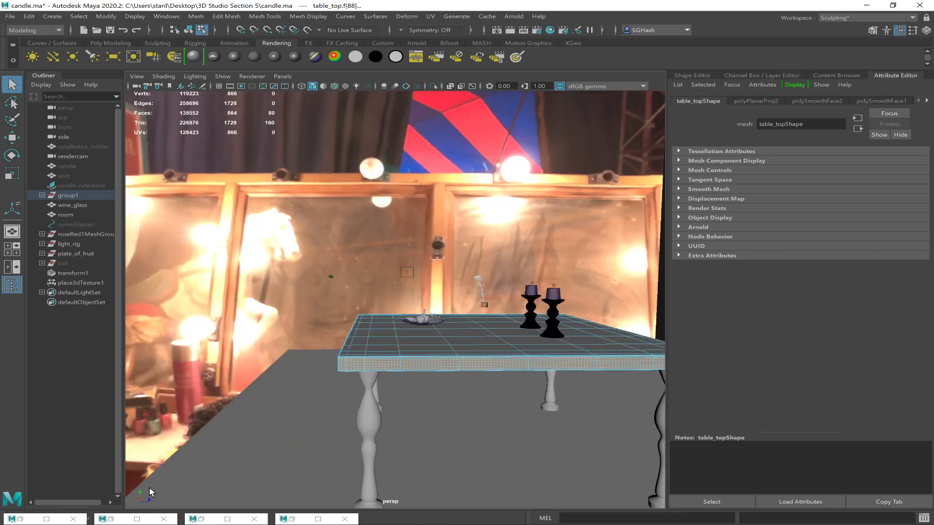
pyautogui.moveTo(468, 370)
pyautogui.keyDown('alt'); pyautogui.mouseDown()
pyautogui.moveTo(452, 362)
pyautogui.moveTo(448, 371)
pyautogui.moveTo(461, 374)
pyautogui.mouseUp(); pyautogui.keyUp('alt')
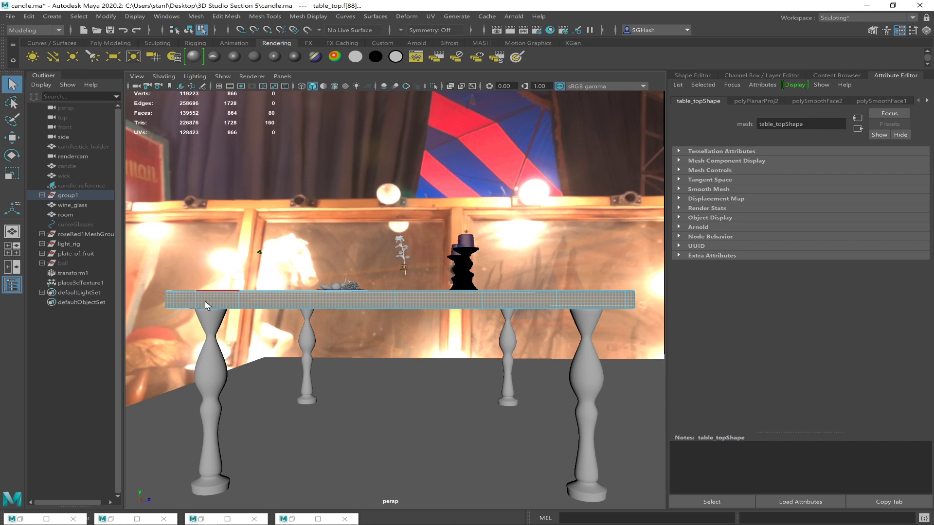
pyautogui.click(431, 16)
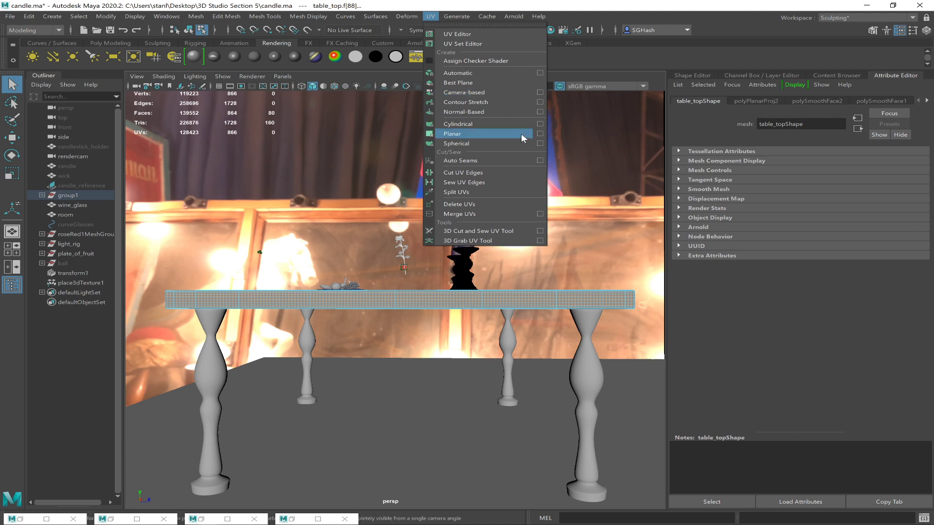
pyautogui.click(540, 133)
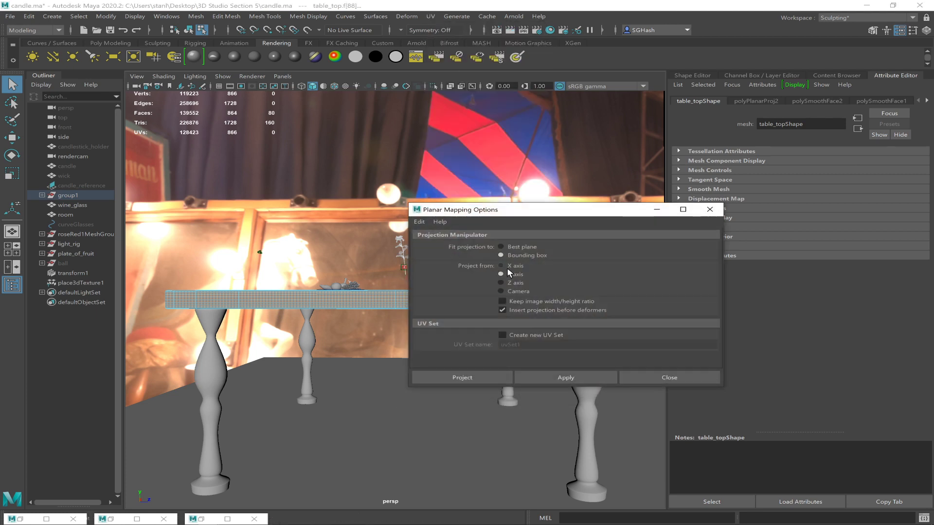
pyautogui.click(510, 267)
pyautogui.click(526, 378)
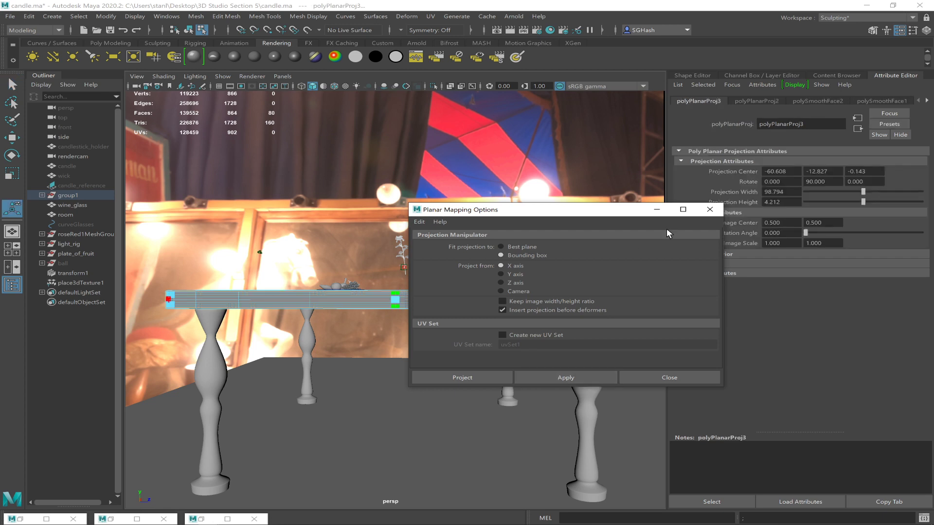
pyautogui.click(710, 209)
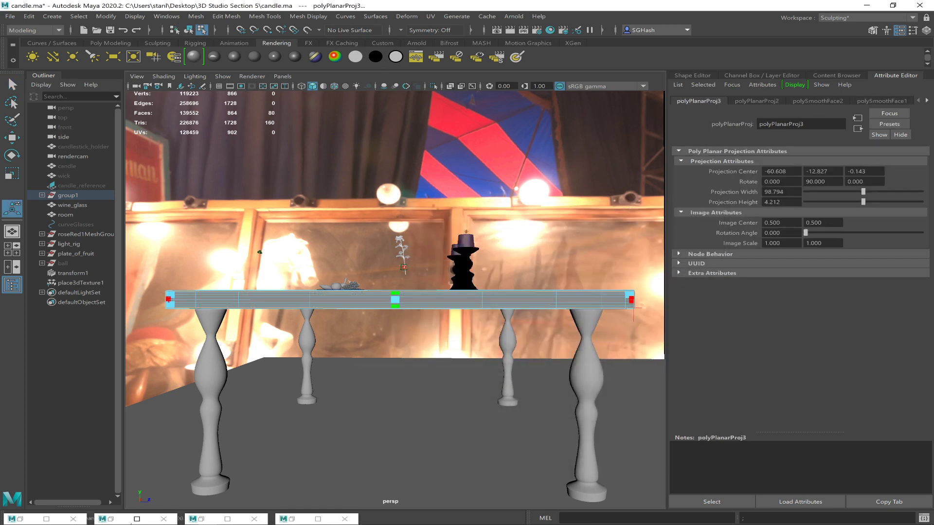
# Bring back the UV Editor beside the table's edge and return to object selection to display the table top's full UV layout
pyautogui.click(116, 519)
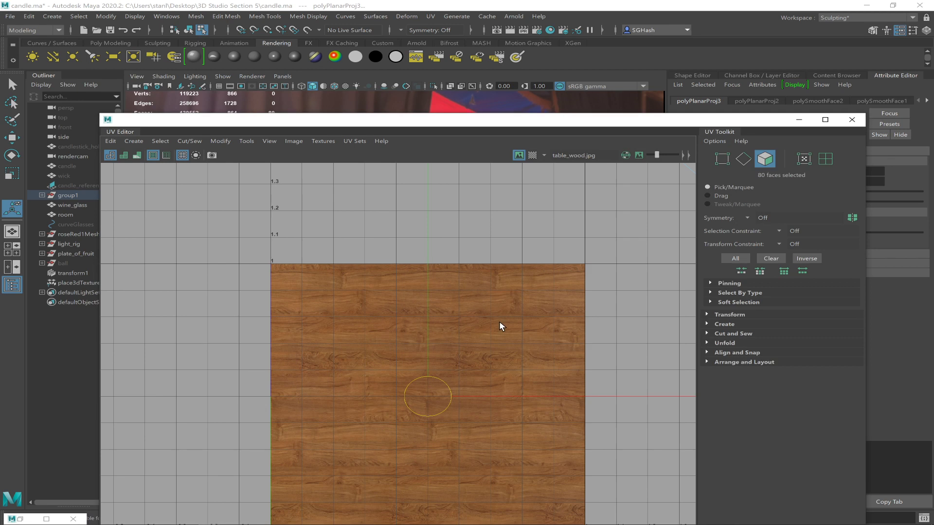
pyautogui.moveTo(596, 126); pyautogui.dragTo(289, 228)
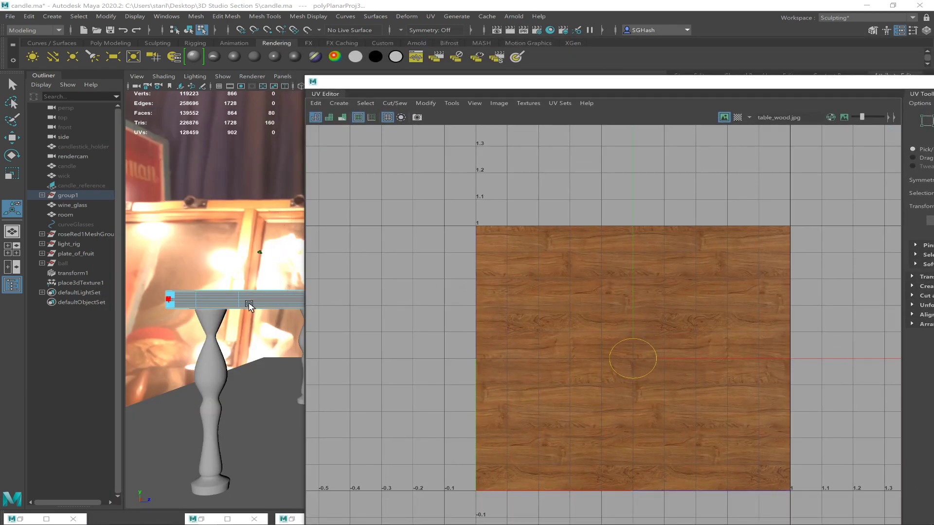
pyautogui.press('q')
pyautogui.press('F8')
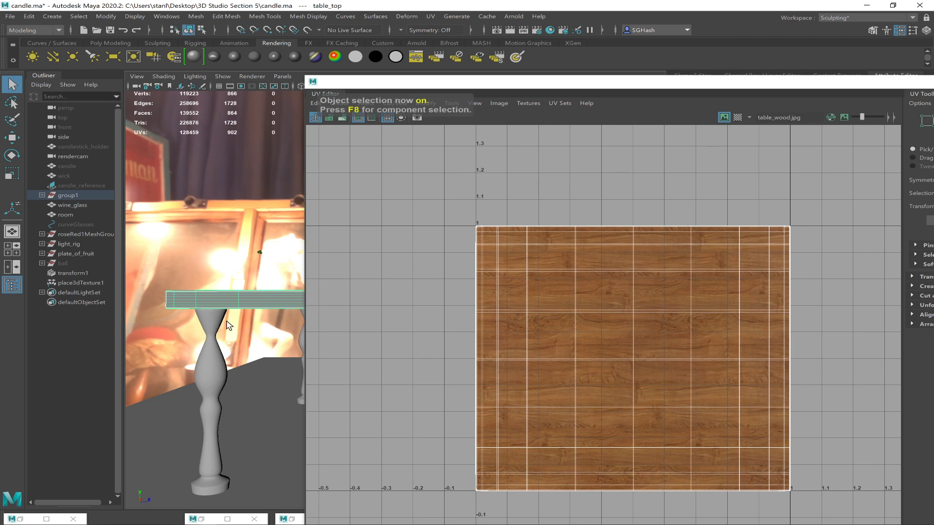
pyautogui.scroll(-2, 652, 322)
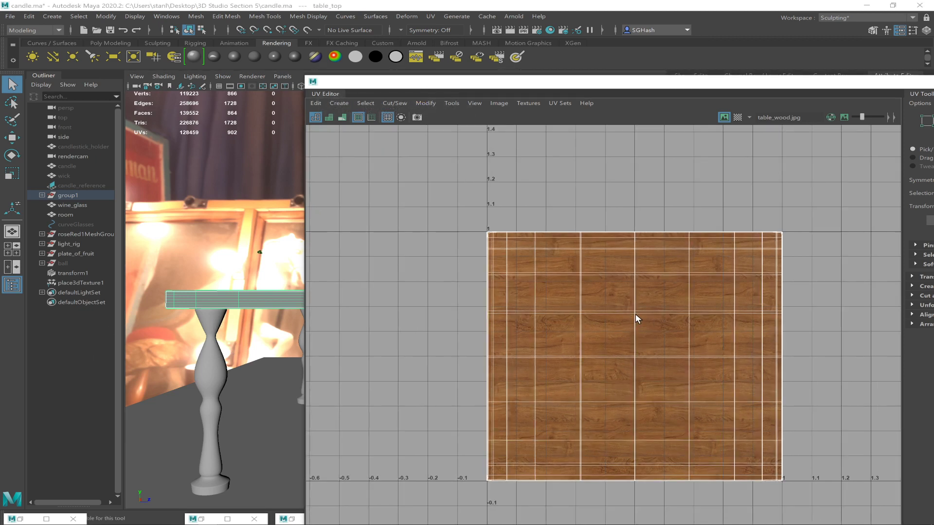
pyautogui.press('F11')
pyautogui.click(638, 311)
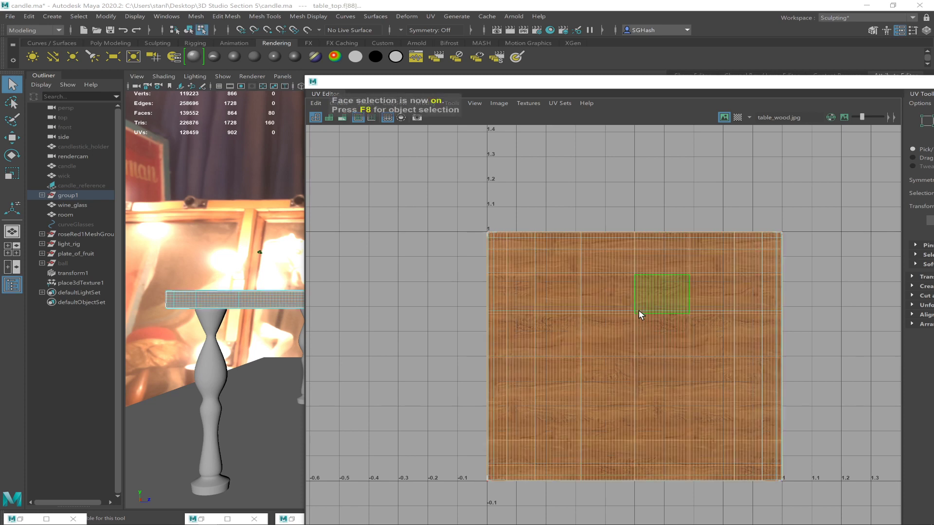
pyautogui.click(775, 172)
# In UV selection mode, select the table top's large UV shell and move it off the wood texture, just left of U 0
pyautogui.press('F12')
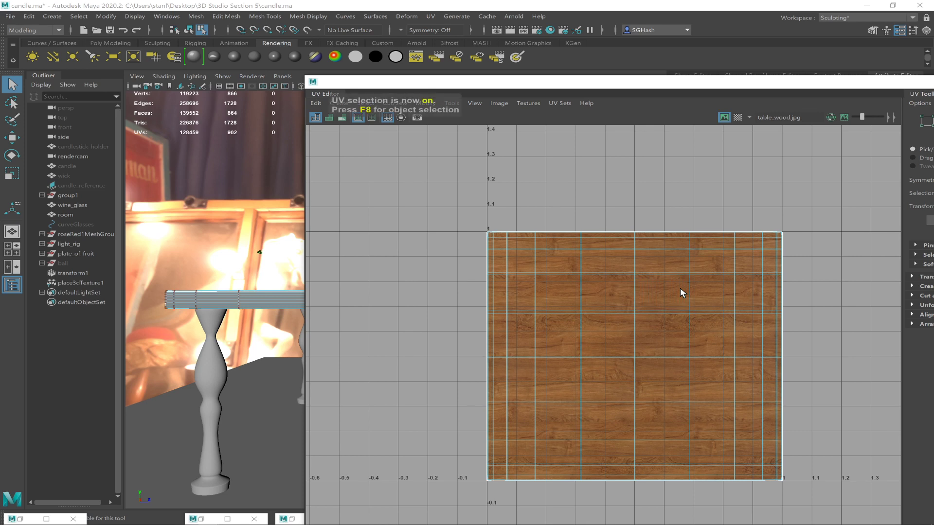
pyautogui.click(689, 273)
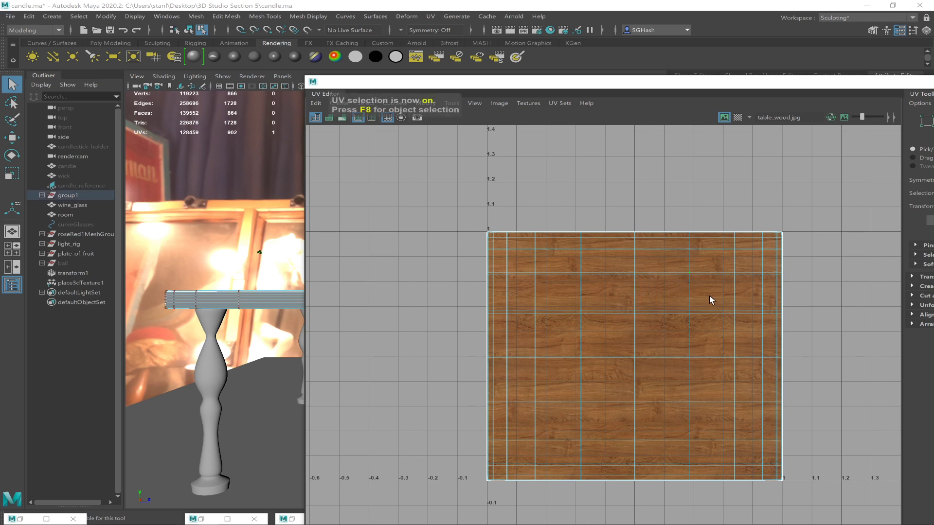
pyautogui.keyDown('shift'); pyautogui.rightClick(688, 275); pyautogui.keyUp('shift')
pyautogui.keyDown('shift'); pyautogui.moveTo(692, 274); pyautogui.dragTo(722, 294, button='right'); pyautogui.keyUp('shift')
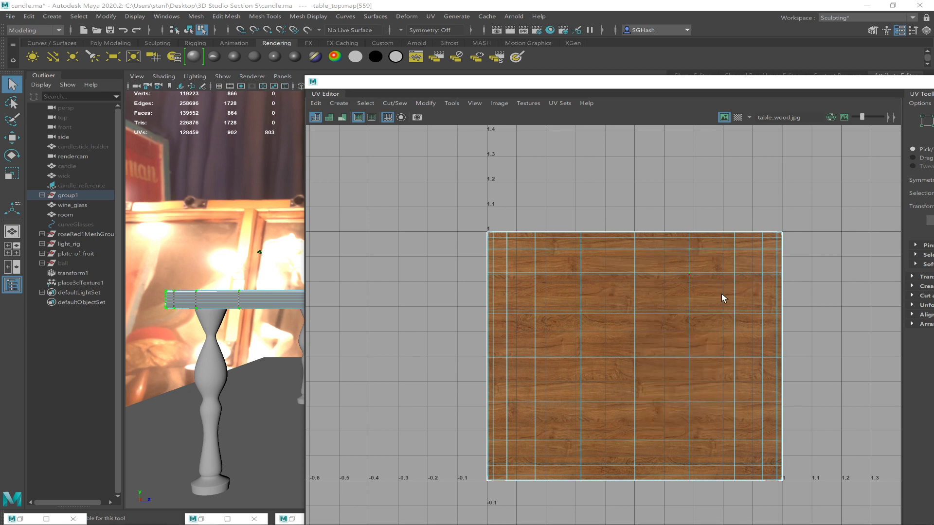
pyautogui.press('w')
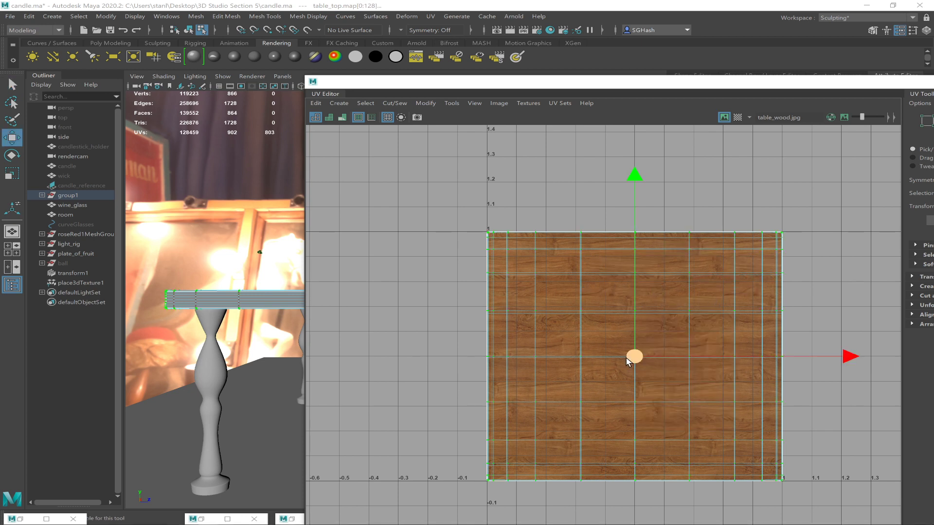
pyautogui.moveTo(588, 353); pyautogui.dragTo(325, 357, button='middle')
# Select the UV shell of the table's end edge and move it up and left, above the wood texture
pyautogui.click(688, 278)
pyautogui.moveTo(687, 275); pyautogui.dragTo(722, 288, button='right')
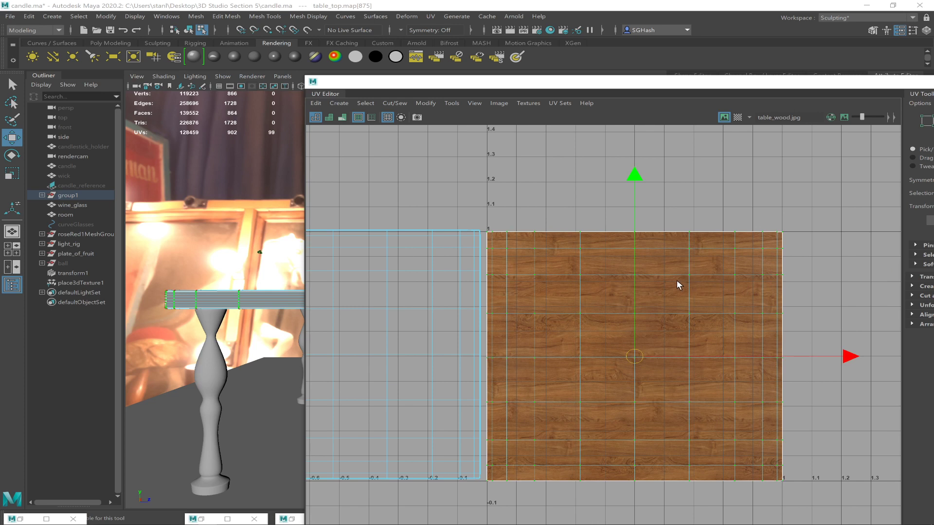
pyautogui.moveTo(608, 285); pyautogui.dragTo(441, 117, button='middle')
pyautogui.scroll(-5, 675, 349)
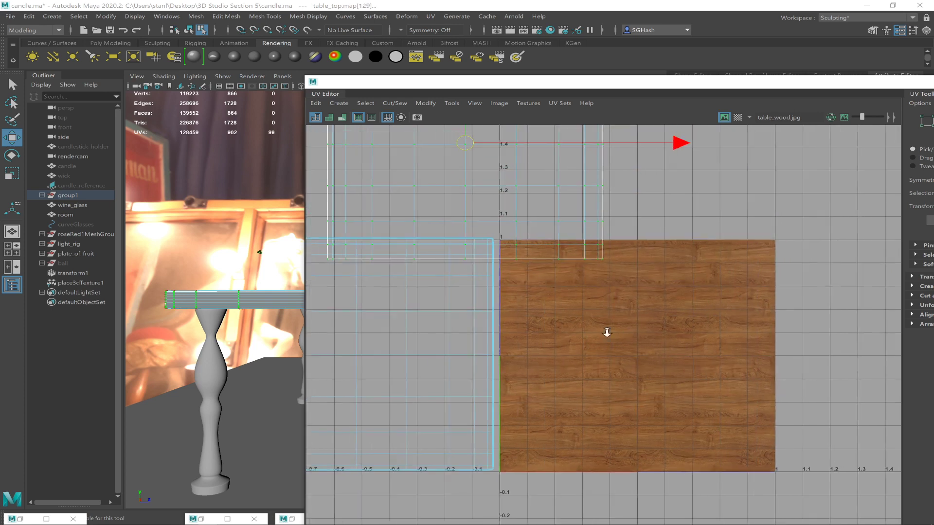
pyautogui.scroll(-2, 641, 360)
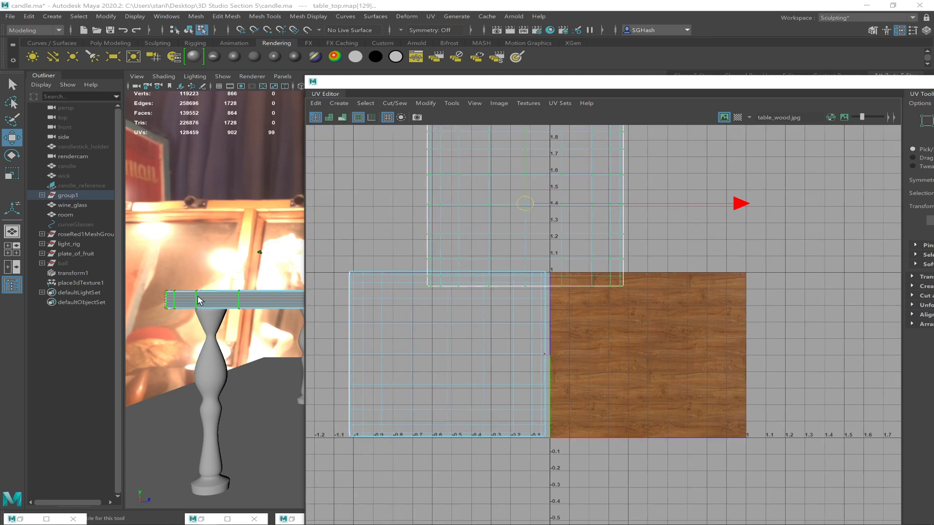
# Reselect the end edge's whole shell starting from a UV on the model, and move it back over the wood texture
pyautogui.click(242, 300)
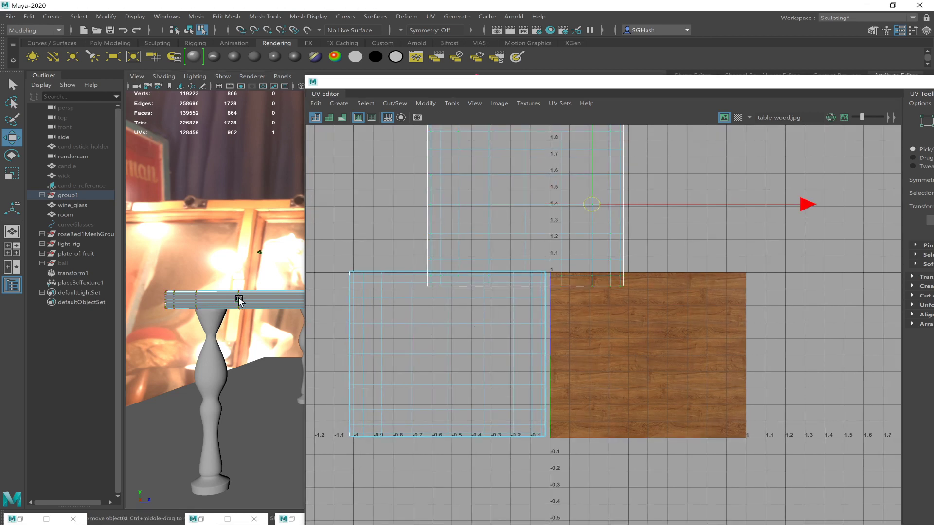
pyautogui.keyDown('ctrl'); pyautogui.moveTo(590, 202); pyautogui.dragTo(635, 218, button='right'); pyautogui.keyUp('ctrl')
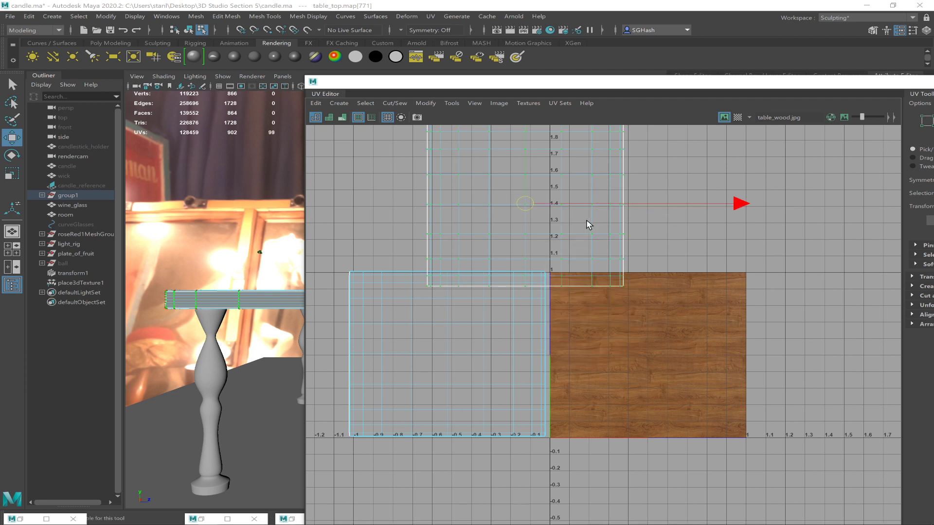
pyautogui.moveTo(525, 204); pyautogui.dragTo(675, 356)
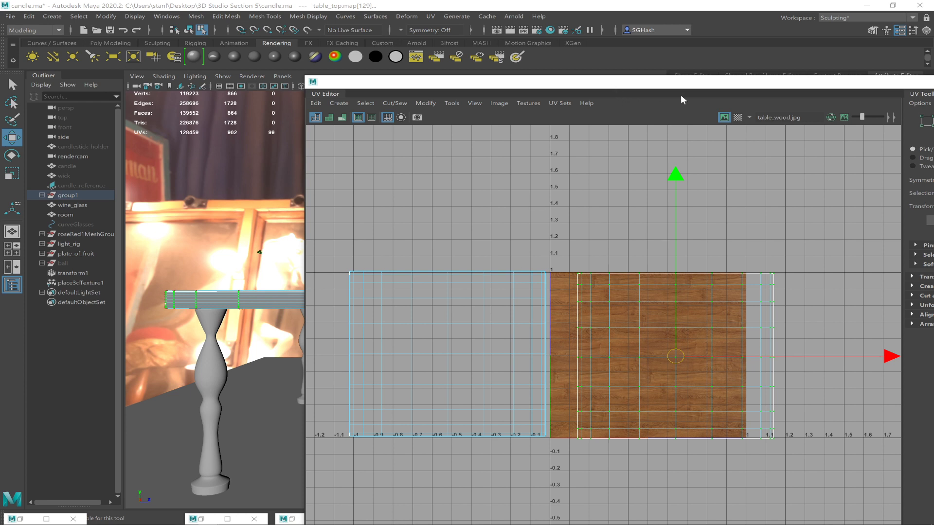
# Turn on textured display and make room beside the UV Editor to view the wood grain on the table's end edge up close
pyautogui.moveTo(705, 96); pyautogui.dragTo(782, 100)
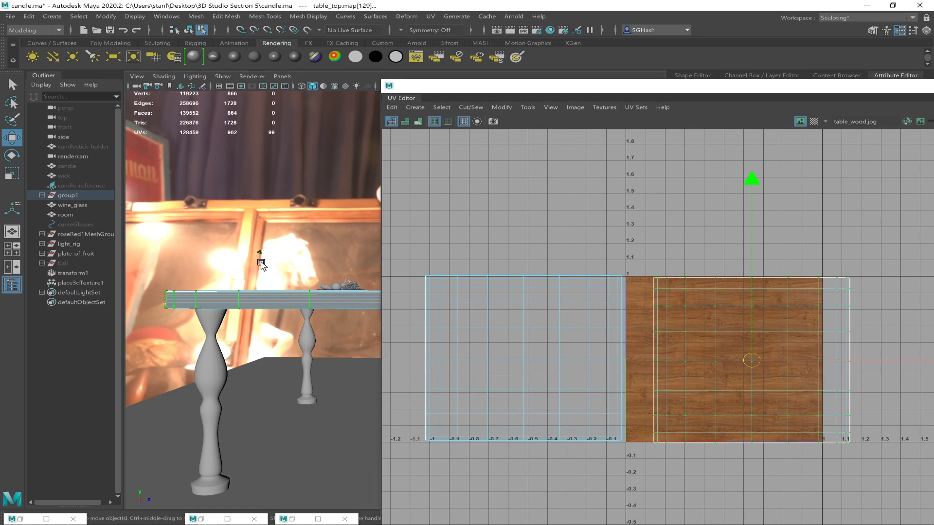
pyautogui.press('6')
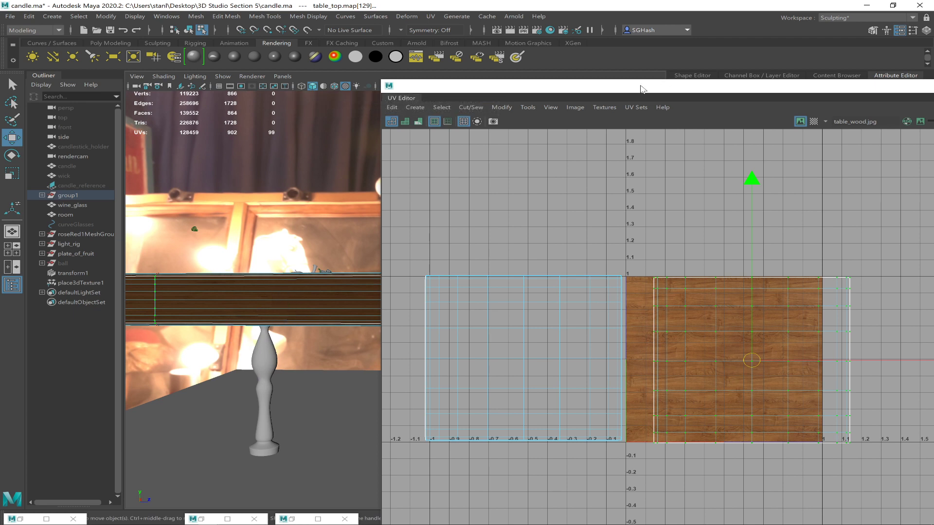
pyautogui.moveTo(641, 89); pyautogui.dragTo(799, 77)
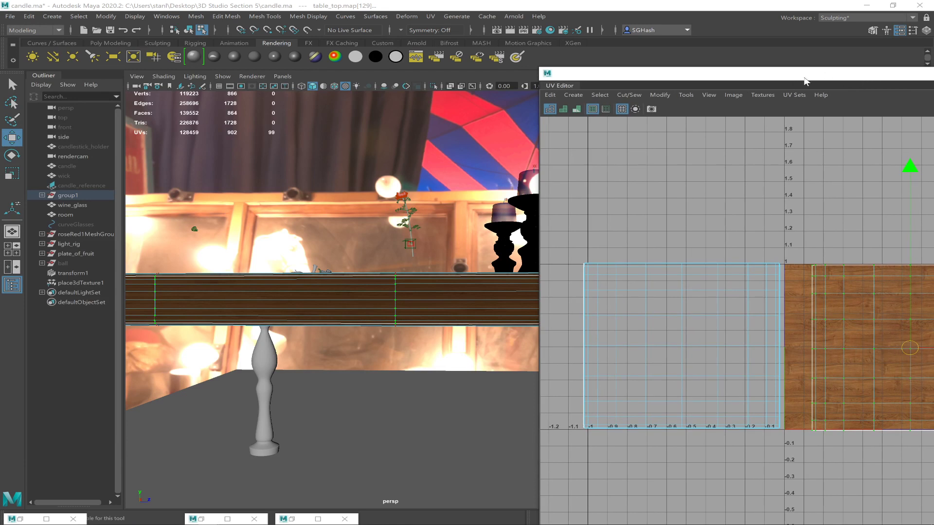
# Scale the end edge's UV shell horizontally to a narrow vertical strip about 0.07 wide
pyautogui.moveTo(805, 80); pyautogui.dragTo(584, 123)
pyautogui.press('r')
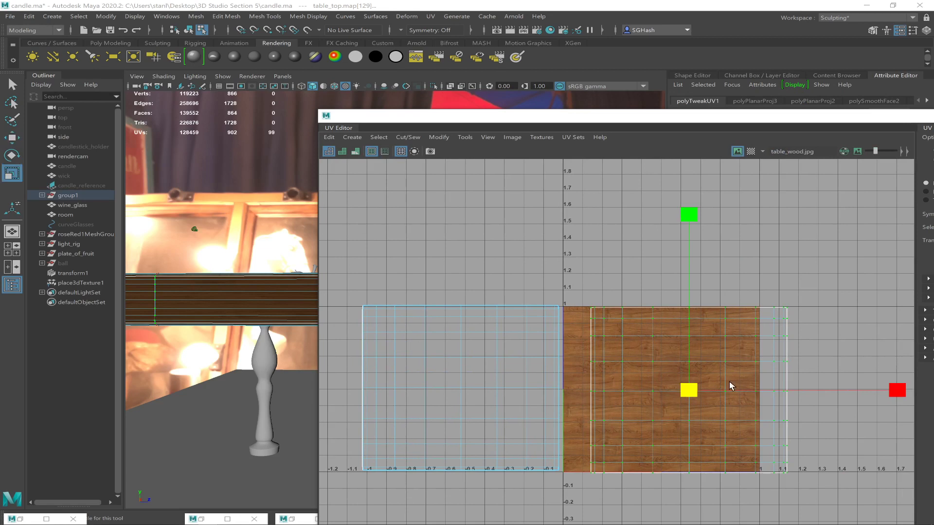
pyautogui.moveTo(904, 395); pyautogui.dragTo(706, 402)
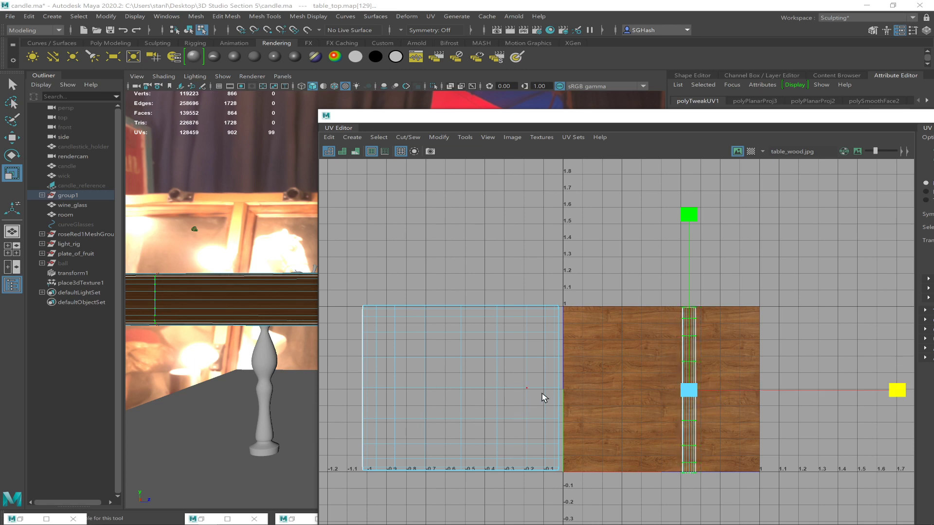
# Move the narrow edge shell near the texture's right border, and place the table top's large shell directly beside it
pyautogui.press('w')
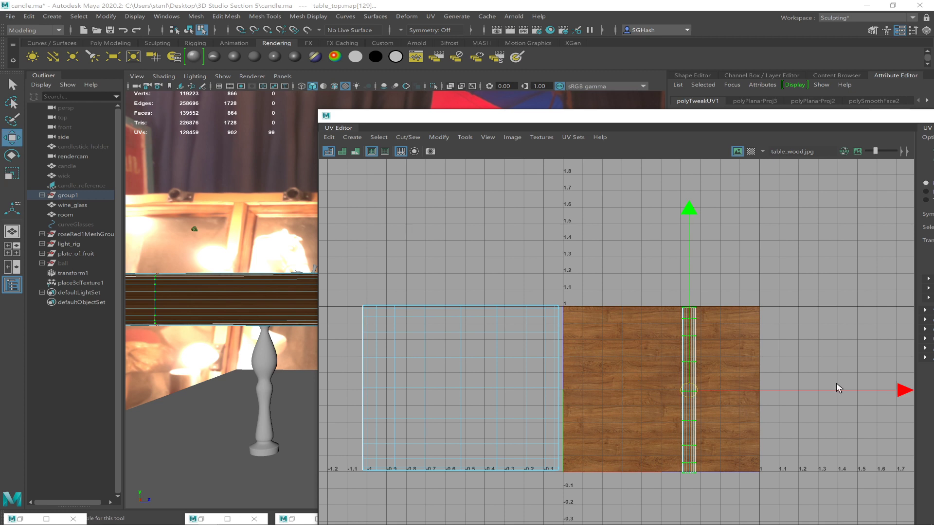
pyautogui.moveTo(900, 390); pyautogui.dragTo(933, 393)
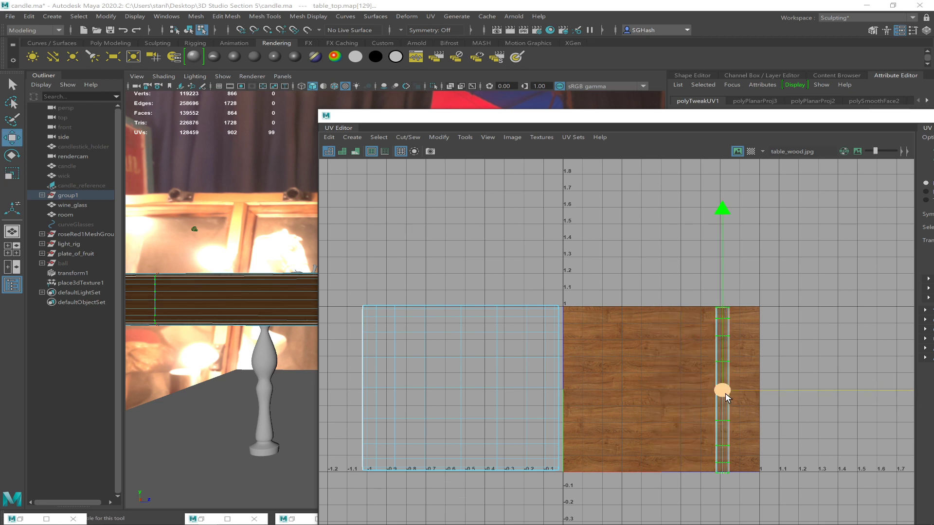
pyautogui.moveTo(724, 395); pyautogui.dragTo(751, 392)
pyautogui.moveTo(344, 307); pyautogui.dragTo(622, 474)
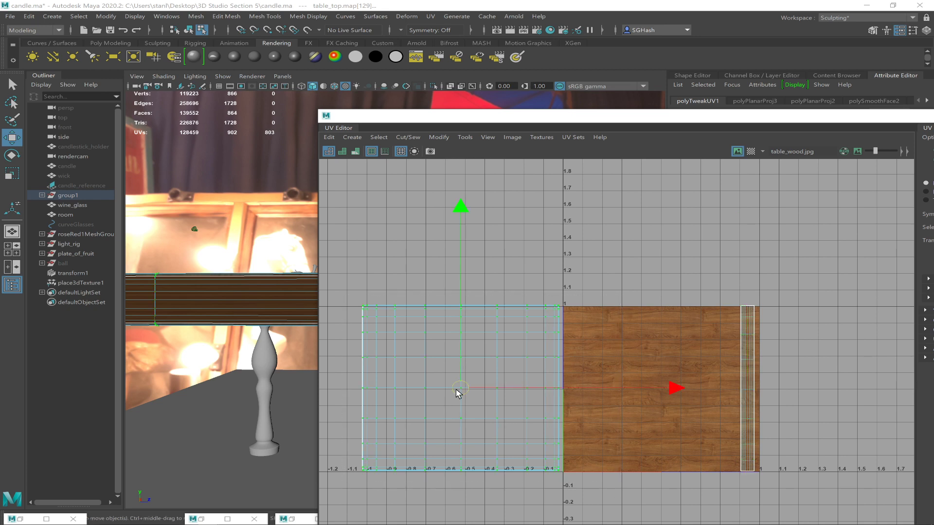
pyautogui.moveTo(601, 396); pyautogui.dragTo(635, 394, button='middle')
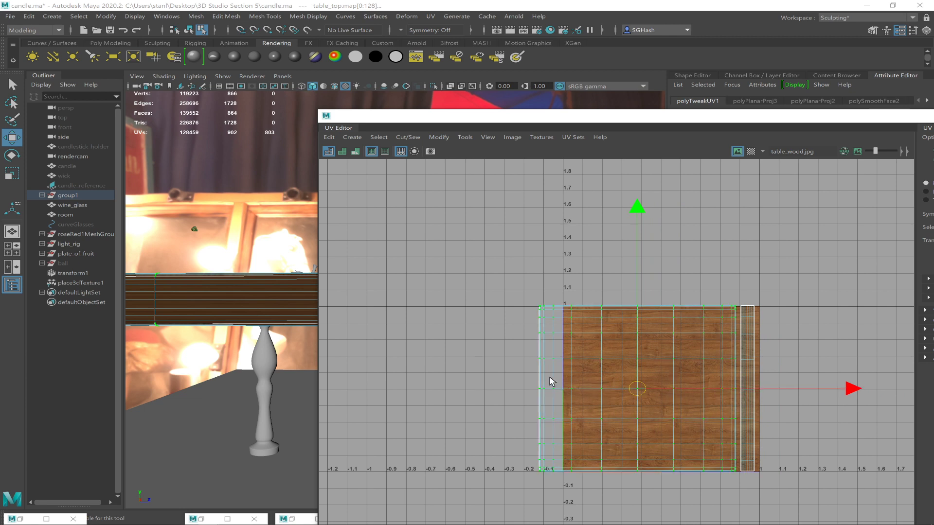
# Select all of the table top's UVs and lay out both shells automatically within the 0 to 1 texture space
pyautogui.keyDown('shift'); pyautogui.click(756, 434); pyautogui.keyUp('shift')
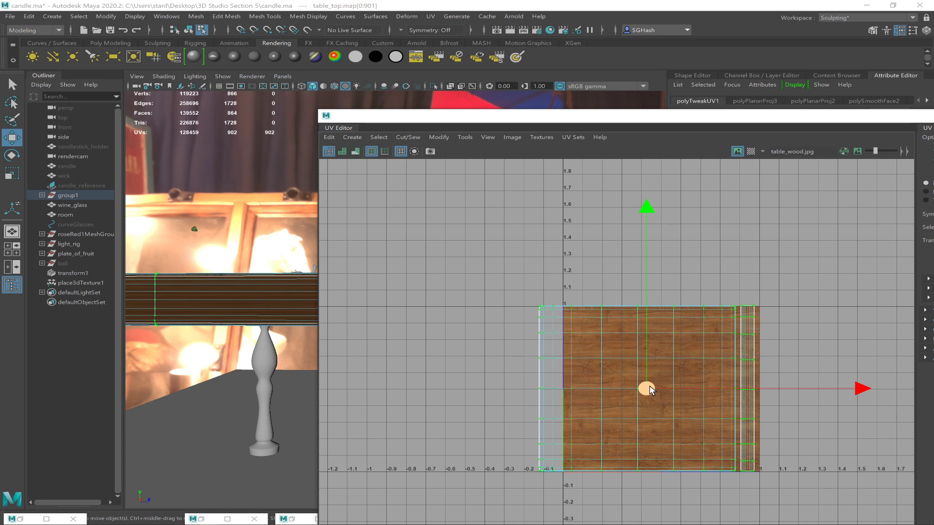
pyautogui.keyDown('shift'); pyautogui.moveTo(649, 335); pyautogui.dragTo(543, 390, button='right'); pyautogui.keyUp('shift')
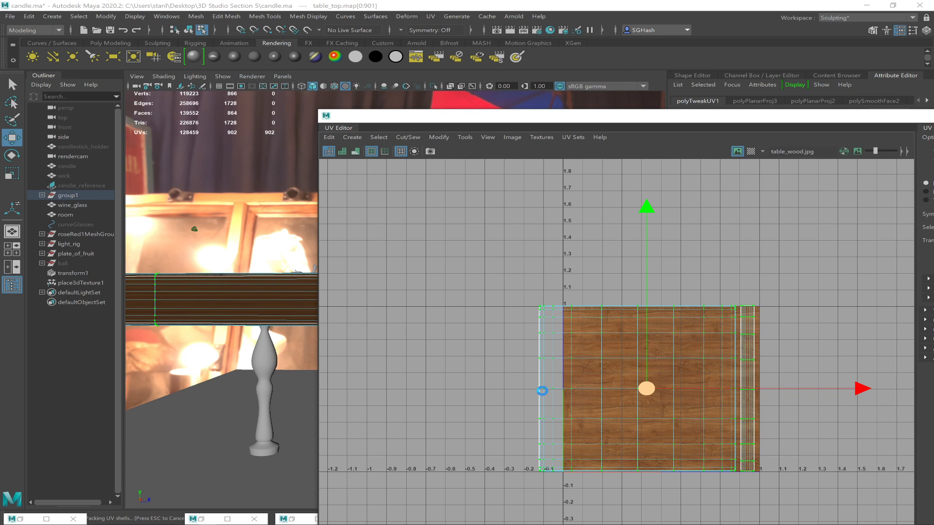
pyautogui.click(539, 349)
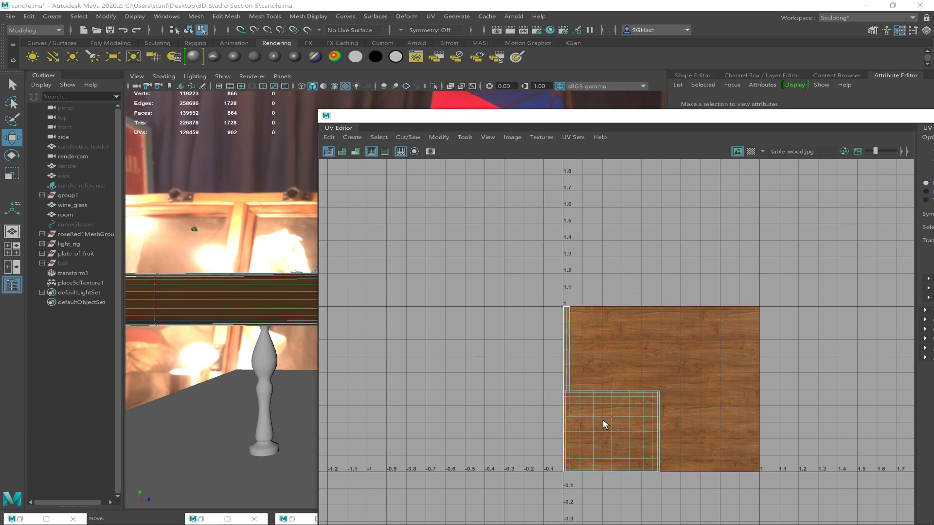
pyautogui.scroll(3, 603, 422)
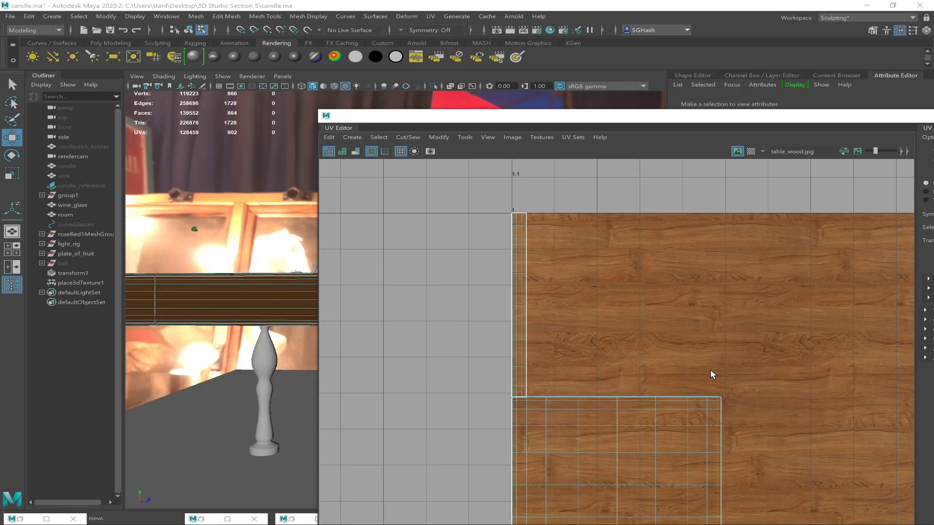
# Select the end edge's narrow UV shell and move it directly beside the table top's large shell, matching its lower end
pyautogui.scroll(-3, 710, 372)
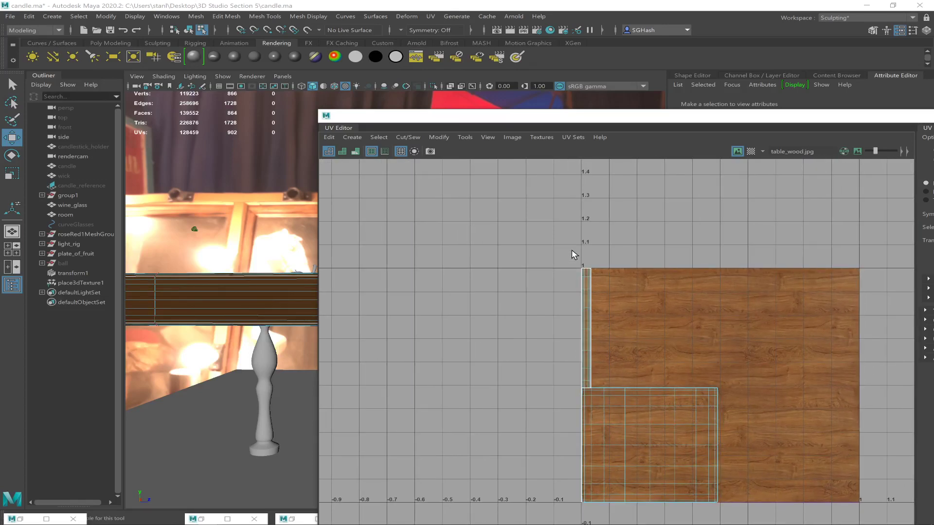
pyautogui.click(586, 275)
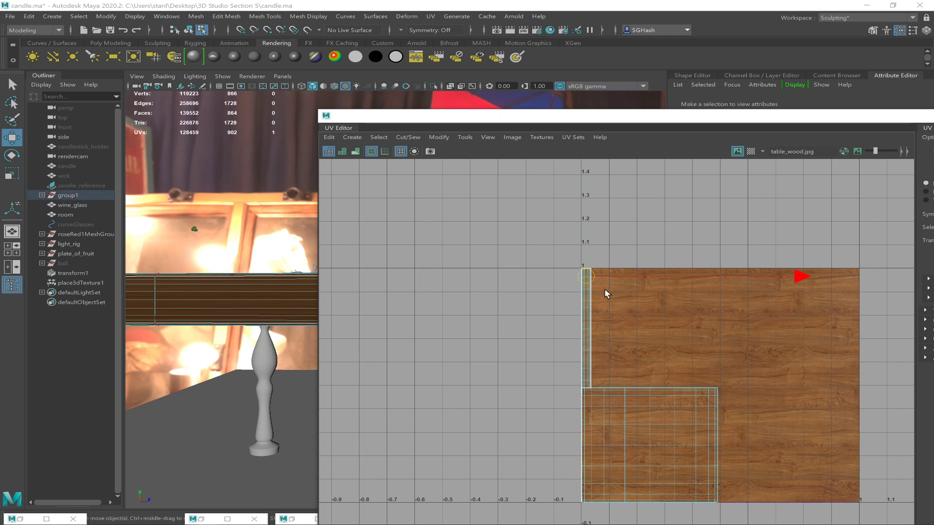
pyautogui.keyDown('ctrl'); pyautogui.moveTo(590, 275); pyautogui.dragTo(624, 292, button='right'); pyautogui.keyUp('ctrl')
pyautogui.moveTo(634, 325); pyautogui.dragTo(726, 444, button='middle')
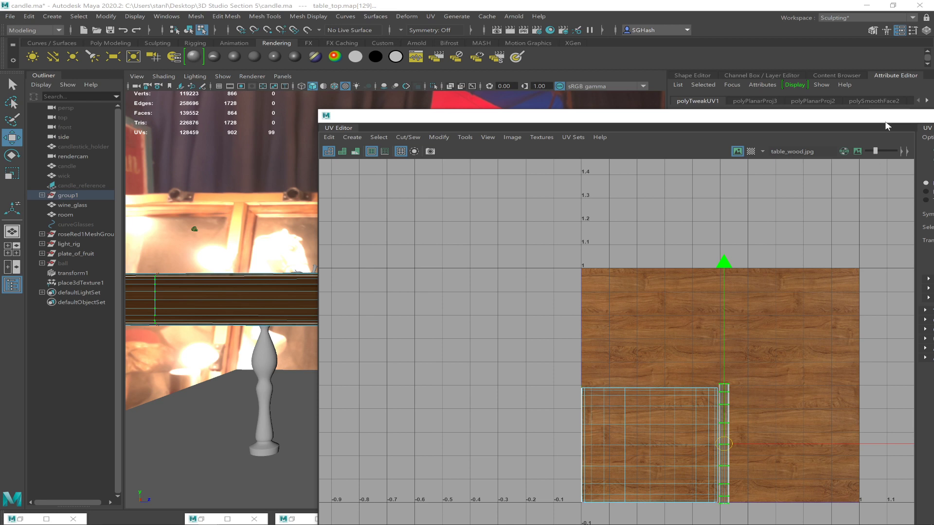
# Clear the UV Editor out of the way, switch to object selection and examine the wood grain on the table's end edge and corner
pyautogui.moveTo(885, 121); pyautogui.dragTo(670, 171)
pyautogui.click(802, 166)
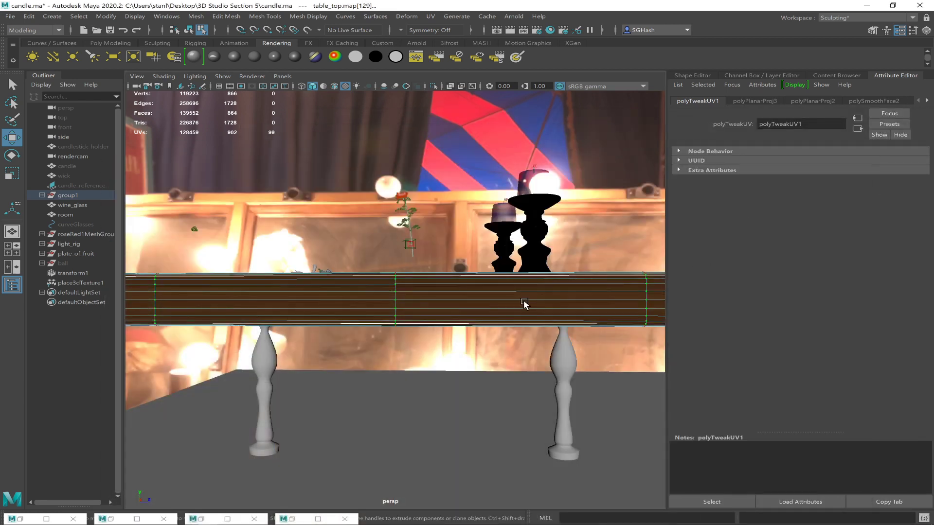
pyautogui.click(474, 354)
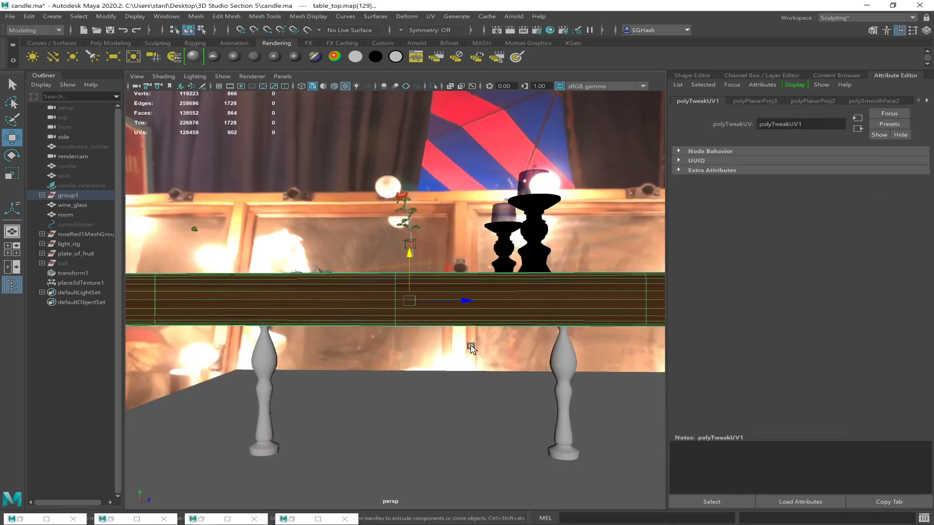
pyautogui.keyDown('alt'); pyautogui.moveTo(506, 317); pyautogui.dragTo(519, 388); pyautogui.keyUp('alt')
pyautogui.keyDown('alt'); pyautogui.moveTo(380, 343); pyautogui.dragTo(323, 377); pyautogui.keyUp('alt')
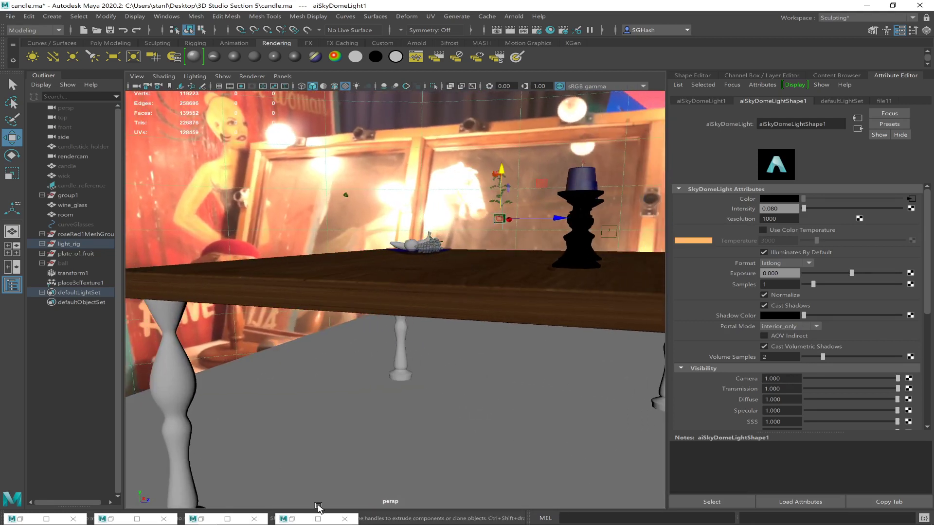
# Reopen the table top's UV layout and move the end edge's narrow shell to the area above the large shell
pyautogui.click(198, 518)
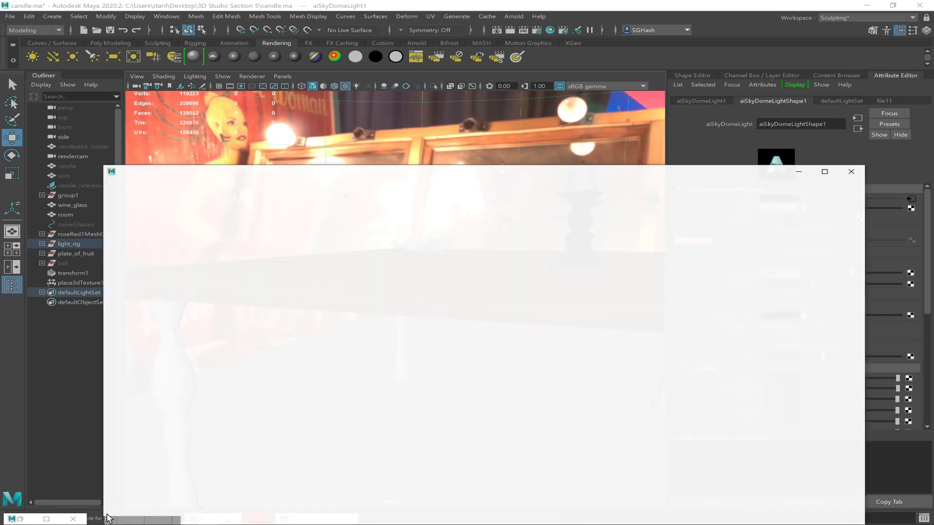
pyautogui.moveTo(540, 167); pyautogui.dragTo(846, 109)
pyautogui.moveTo(775, 135); pyautogui.dragTo(700, 138)
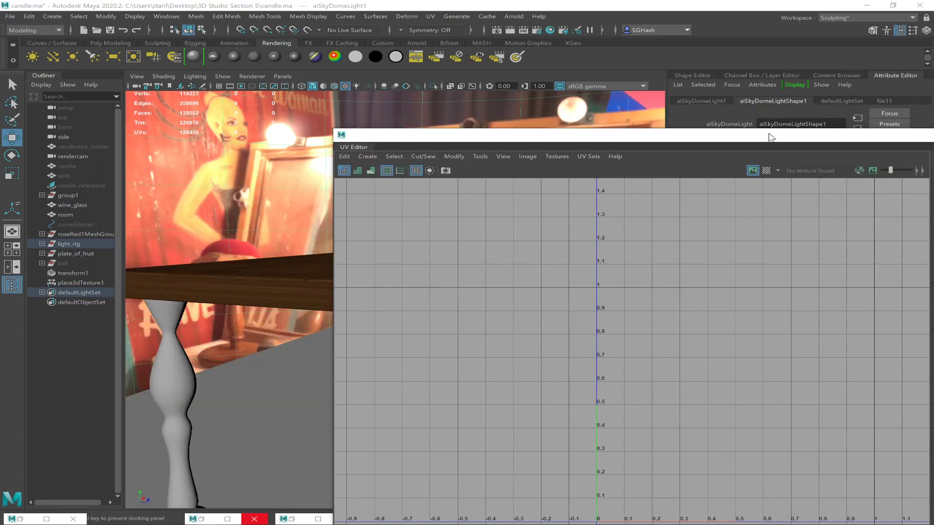
pyautogui.click(300, 284)
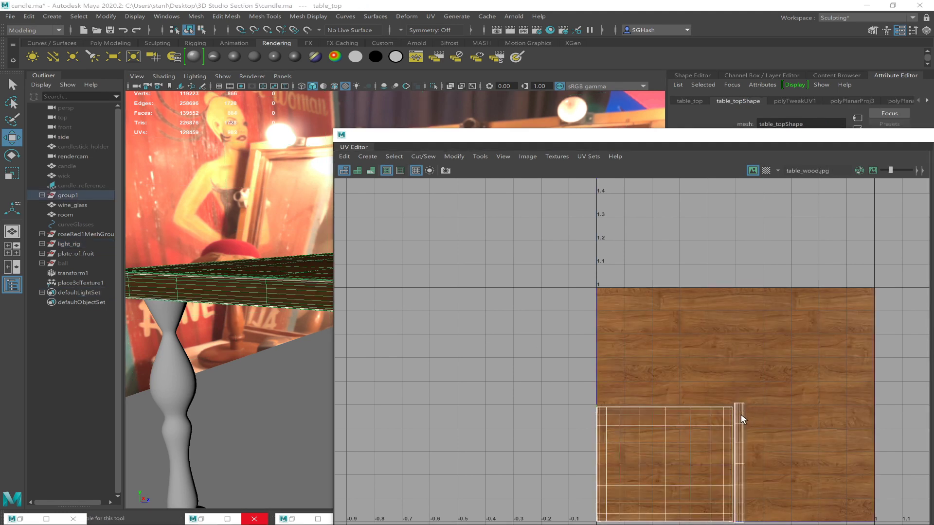
pyautogui.moveTo(741, 415); pyautogui.dragTo(782, 394, button='right')
pyautogui.moveTo(743, 402); pyautogui.dragTo(643, 365)
# Rotate the narrow edge shell 90 degrees to horizontal and place it along the upper border of the large shell
pyautogui.press('r')
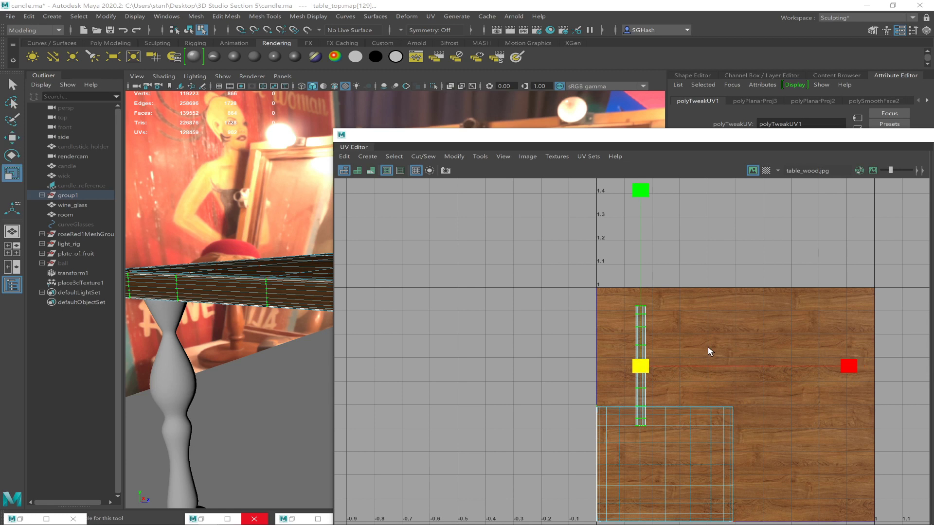
pyautogui.press('e')
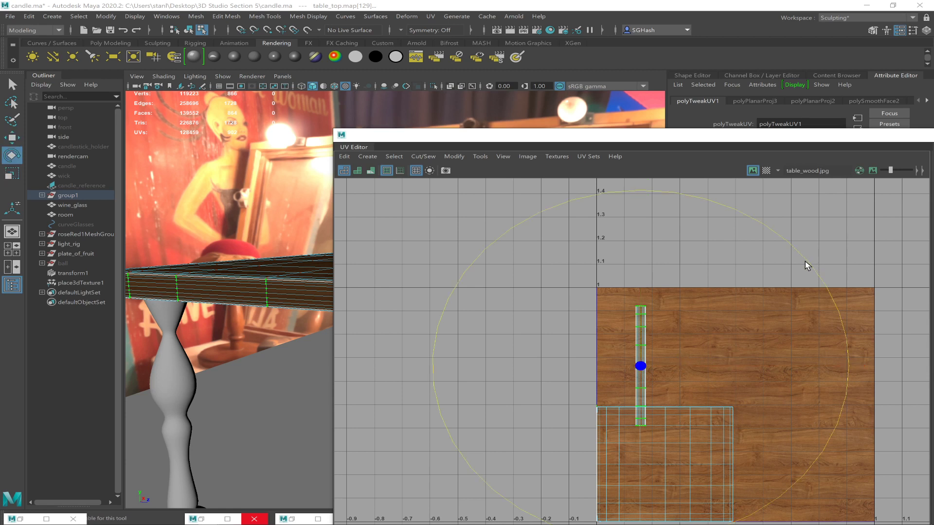
pyautogui.moveTo(804, 261); pyautogui.dragTo(682, 412)
pyautogui.press('w')
pyautogui.moveTo(654, 367); pyautogui.dragTo(667, 402)
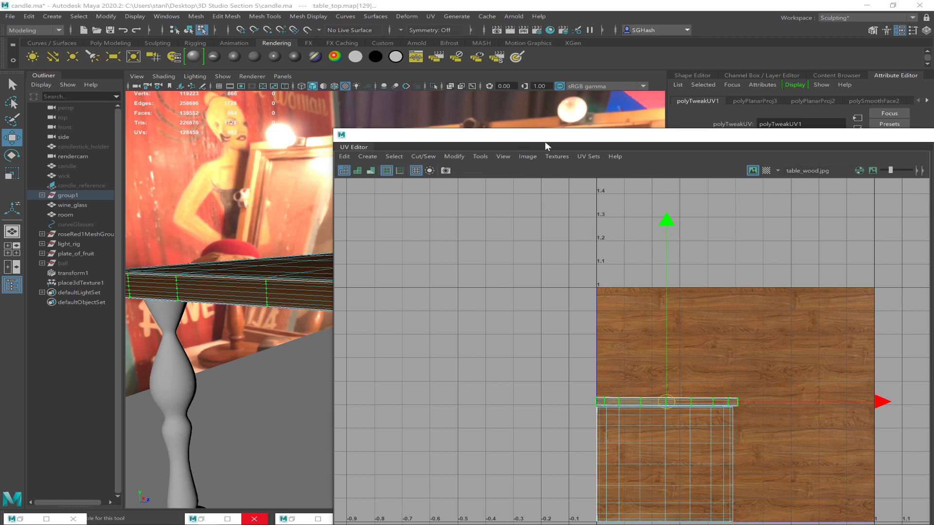
# Uncover the viewport and examine the wood grain on the table's end edge with and without the table top selected
pyautogui.moveTo(541, 145); pyautogui.dragTo(691, 147)
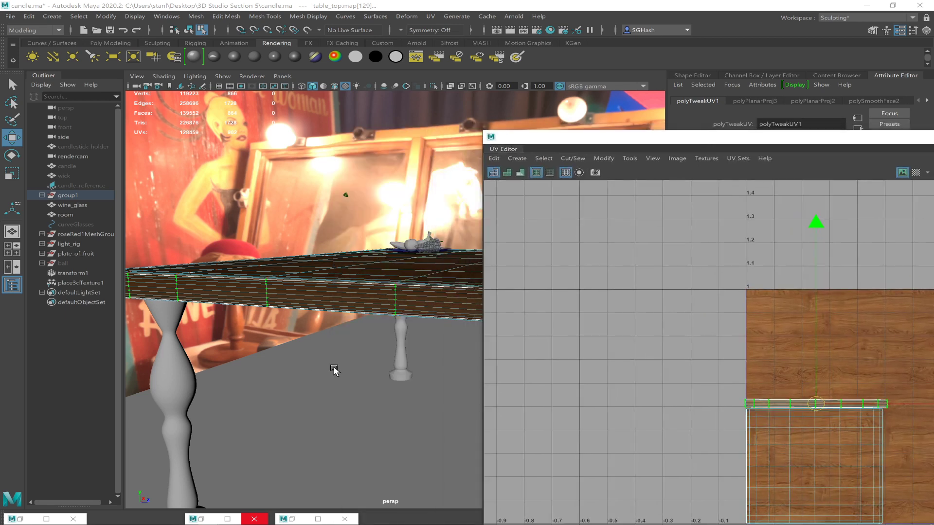
pyautogui.keyDown('alt'); pyautogui.moveTo(317, 363); pyautogui.dragTo(325, 366); pyautogui.keyUp('alt')
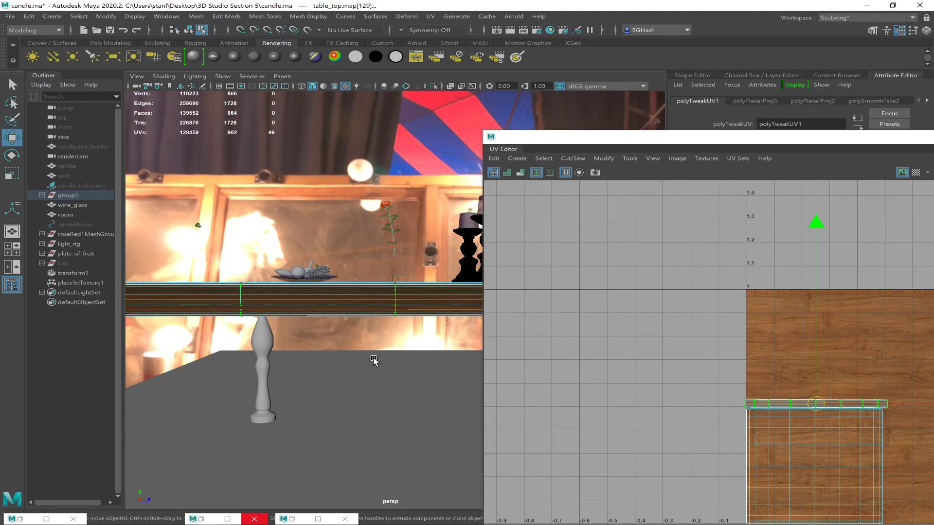
pyautogui.press('F8')
pyautogui.click(389, 336)
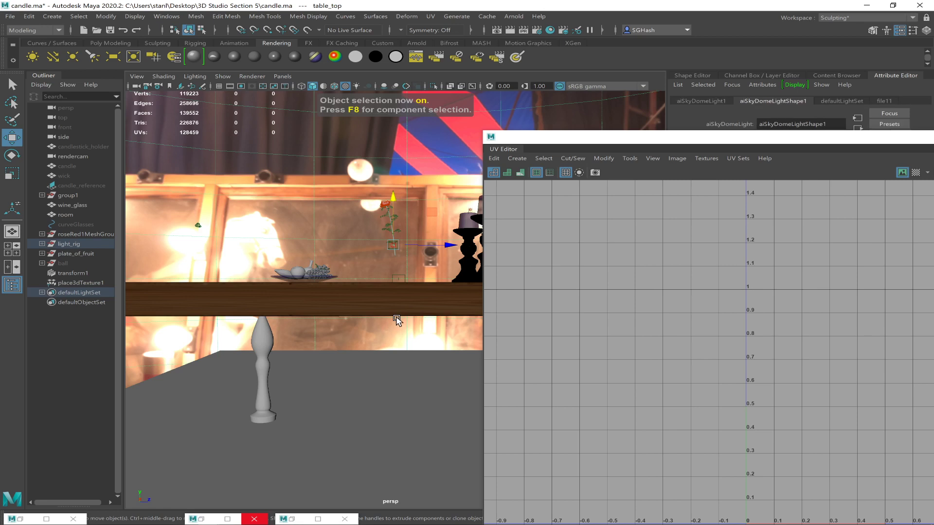
pyautogui.click(410, 306)
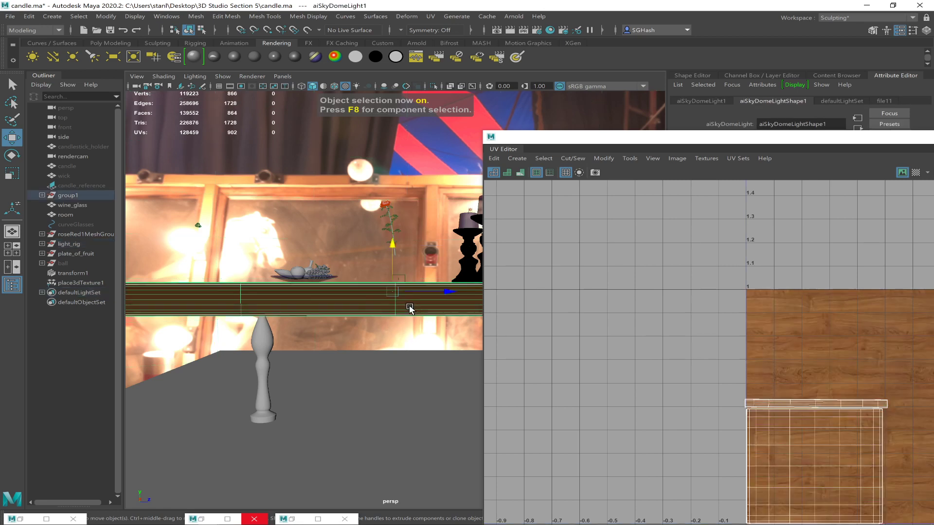
# Undo the selection changes to return to the selected UVs of the end edge's shell
pyautogui.click(821, 373)
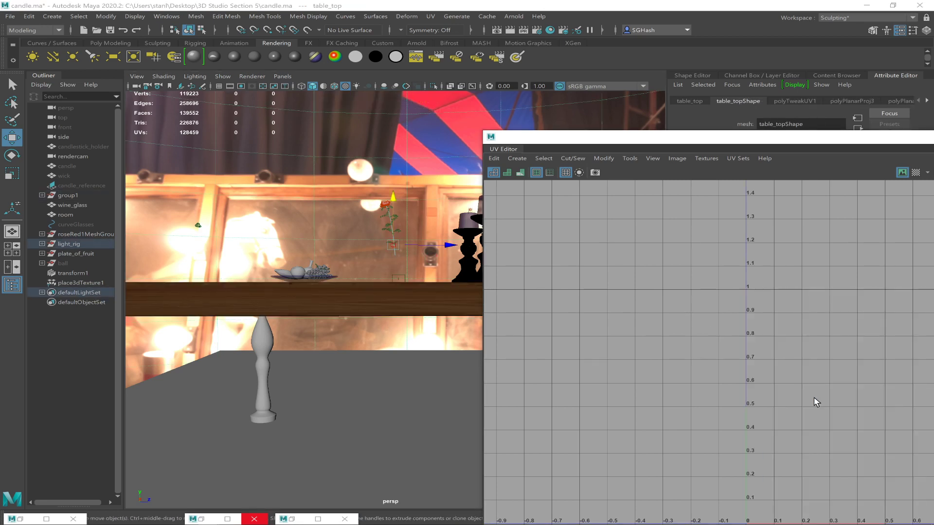
pyautogui.click(408, 305)
pyautogui.hotkey('ctrl', 'z')
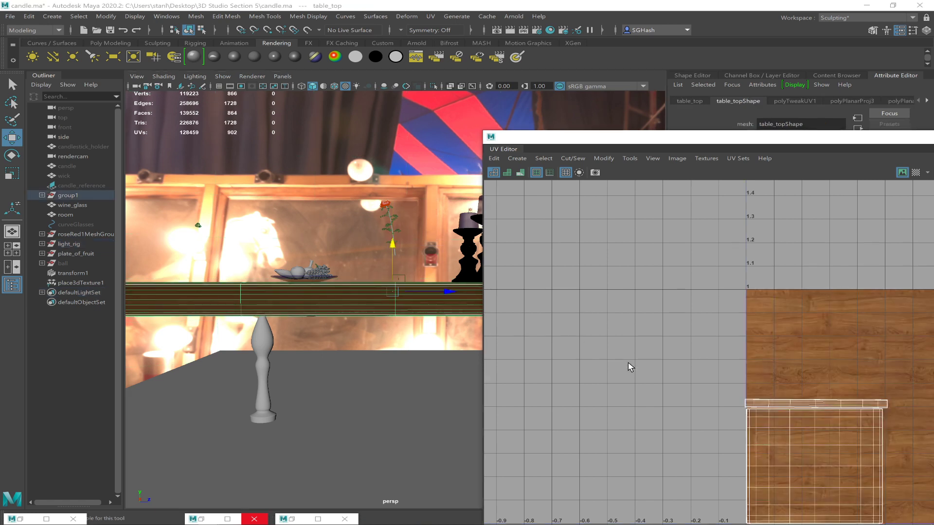
pyautogui.hotkey('shift', 'z')
pyautogui.hotkey('ctrl', 'z')
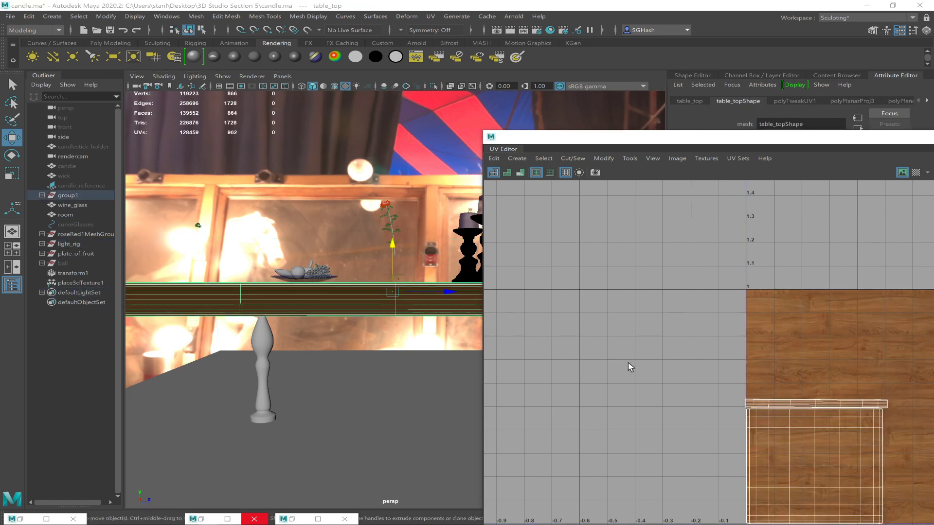
pyautogui.hotkey('ctrl', 'z')
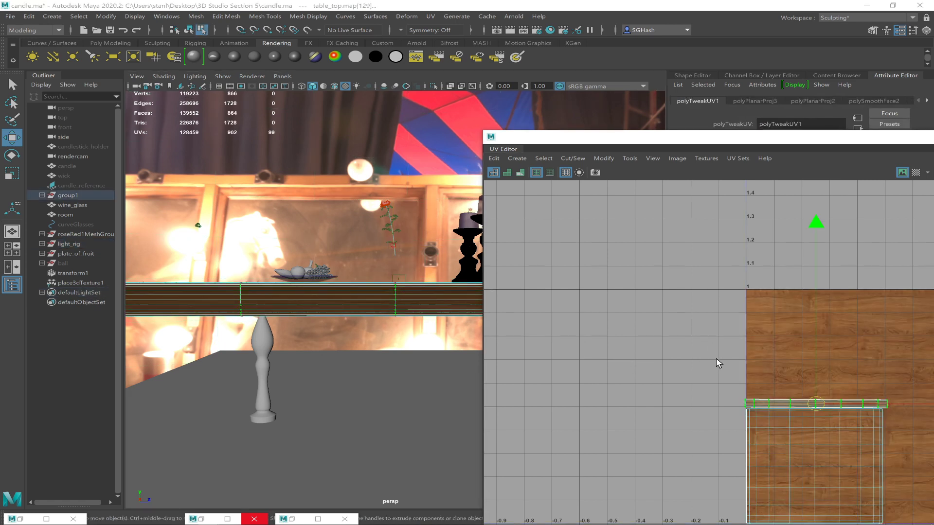
# Scale the horizontal edge shell taller and narrow it to roughly the width of the large shell
pyautogui.press('r')
pyautogui.moveTo(816, 232); pyautogui.dragTo(786, 144)
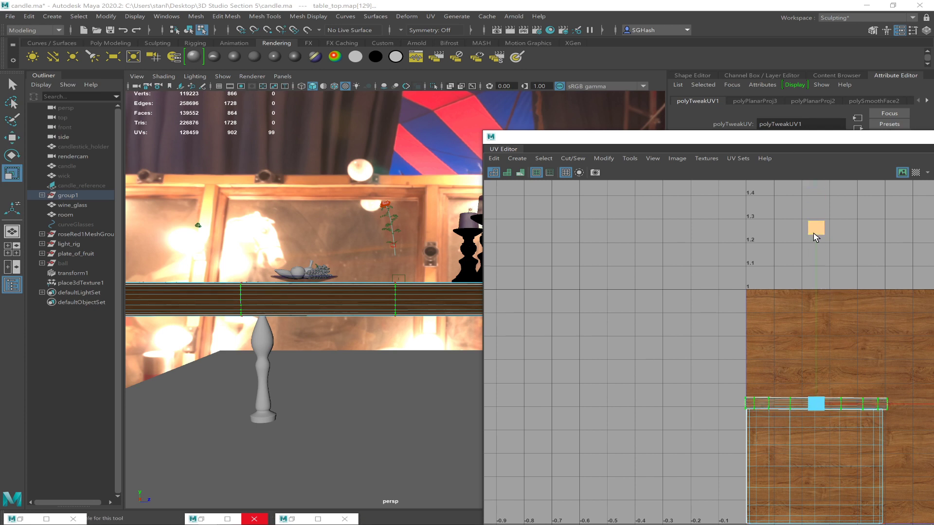
pyautogui.scroll(-1, 836, 381)
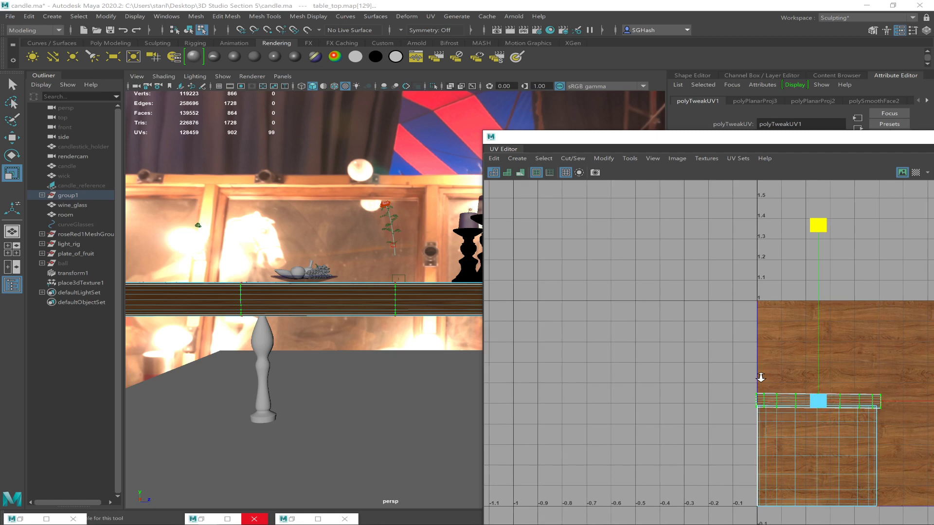
pyautogui.scroll(-1, 836, 379)
pyautogui.scroll(5, 843, 405)
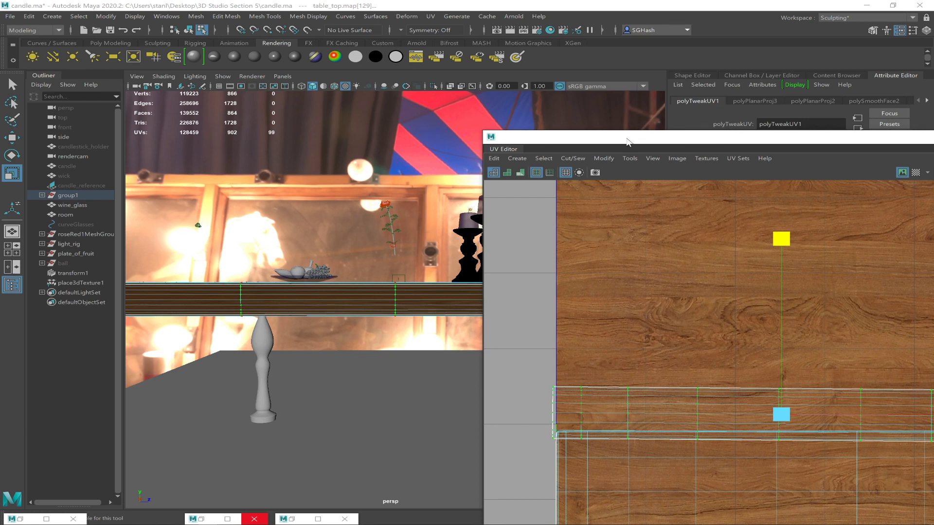
pyautogui.moveTo(628, 142); pyautogui.dragTo(242, 128)
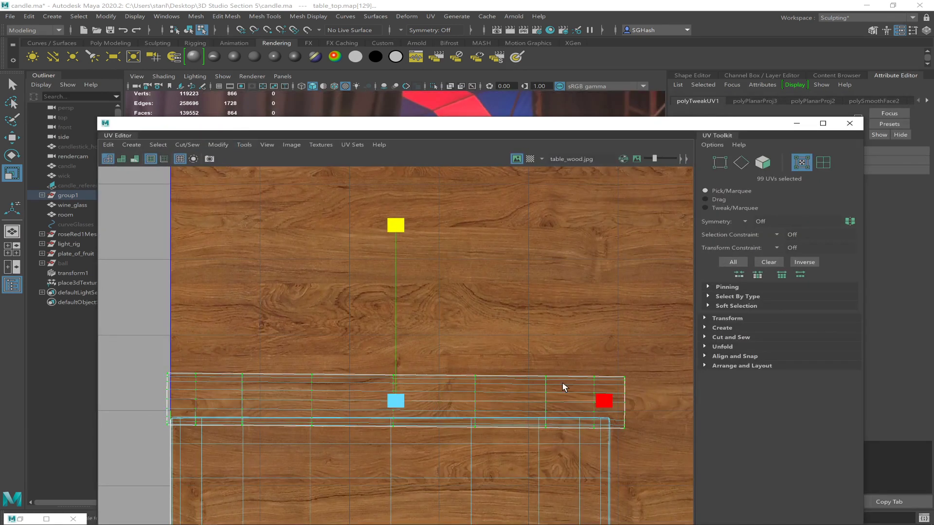
pyautogui.moveTo(600, 399); pyautogui.dragTo(589, 399)
pyautogui.scroll(-3, 564, 392)
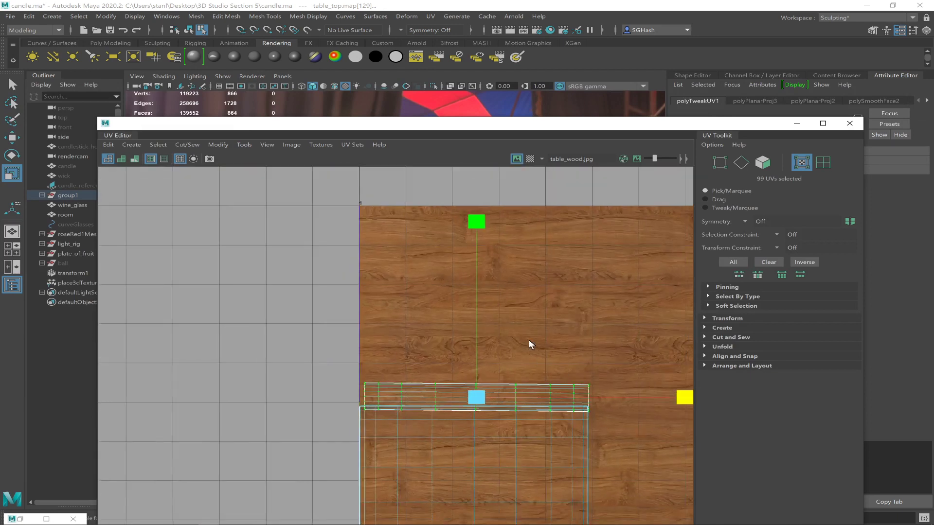
pyautogui.moveTo(476, 229); pyautogui.dragTo(571, 342)
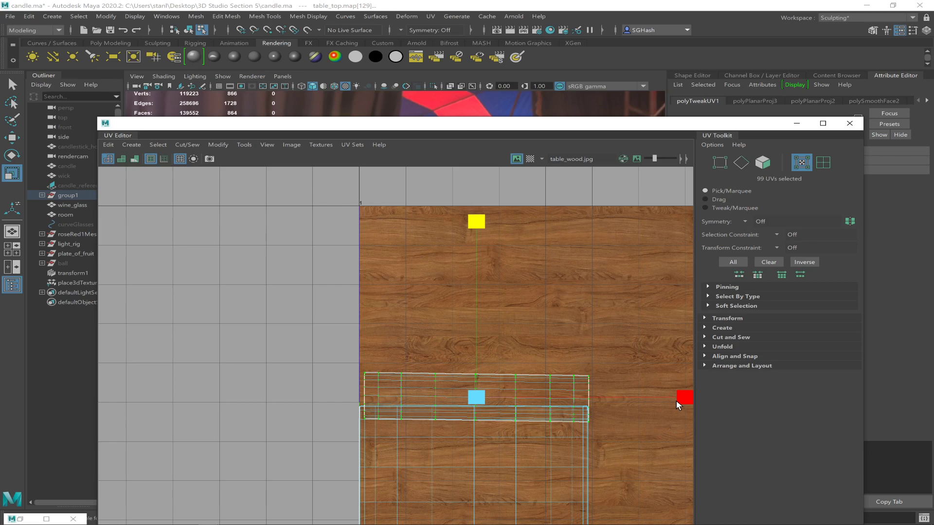
# Select the whole edge shell in UV shell mode, compress it horizontally into a short block and rotate it slightly
pyautogui.moveTo(681, 388)
pyautogui.mouseDown(button='right')
pyautogui.moveTo(604, 400)
pyautogui.moveTo(678, 396)
pyautogui.mouseUp(button='right')
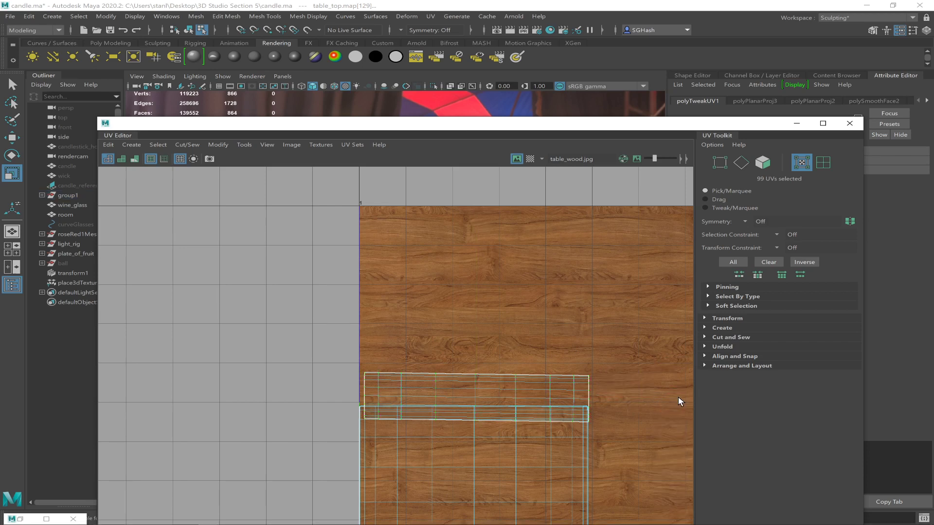
pyautogui.click(574, 398)
pyautogui.moveTo(683, 396); pyautogui.dragTo(529, 386)
pyautogui.press('e')
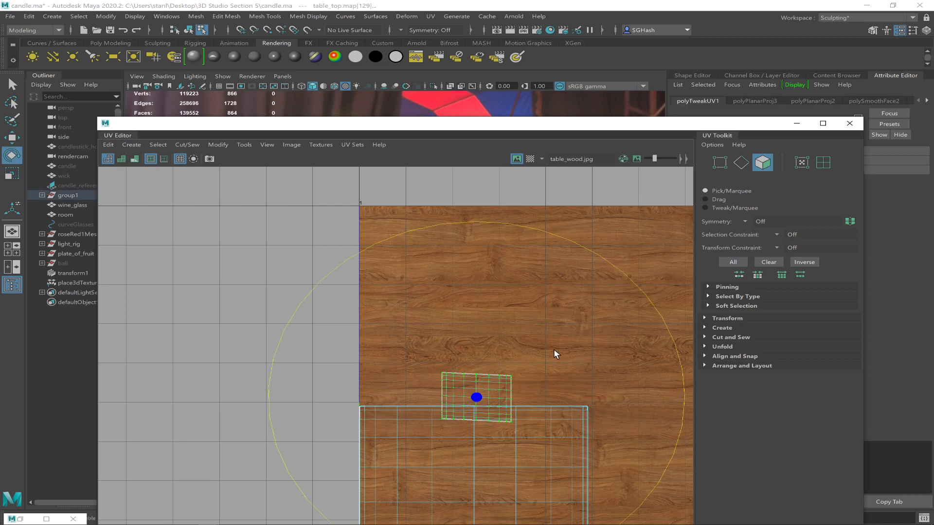
pyautogui.moveTo(656, 308); pyautogui.dragTo(647, 299)
# Stretch the edge shell vertically and narrow it horizontally into a tall upright strip
pyautogui.press('r')
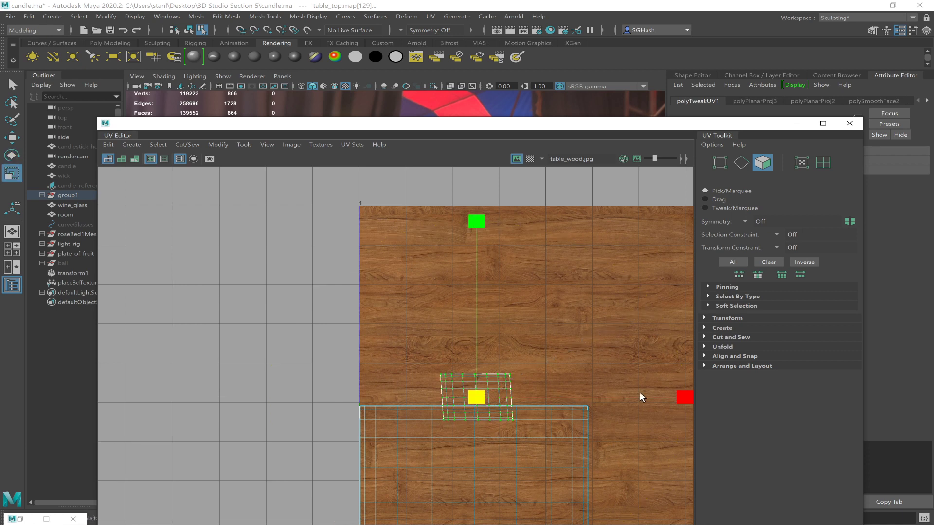
pyautogui.moveTo(475, 197); pyautogui.dragTo(481, 161)
pyautogui.moveTo(477, 222); pyautogui.dragTo(472, 102)
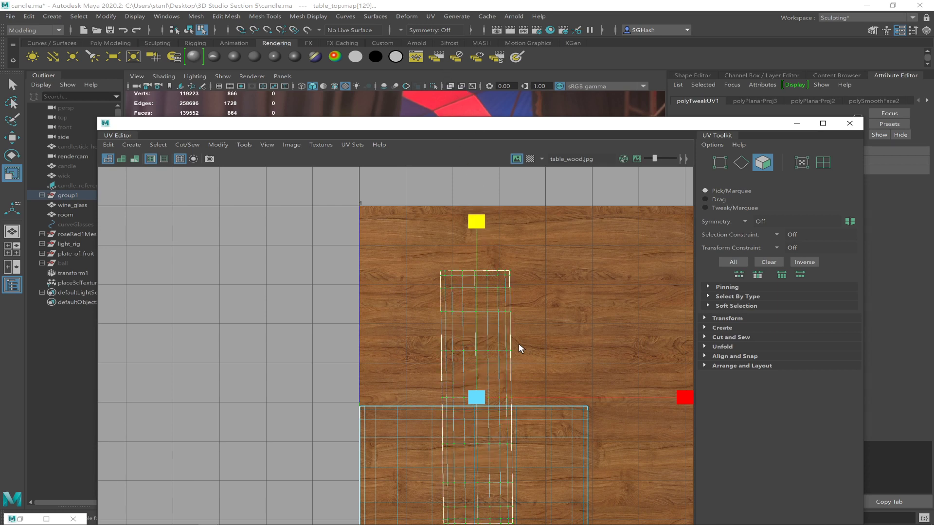
pyautogui.moveTo(664, 400); pyautogui.dragTo(623, 404)
# Place the upright edge shell beside the large shell, shrink it to about 0.08 by 0.5, and uncover the table's end edge in the viewport
pyautogui.keyDown('alt'); pyautogui.moveTo(626, 438); pyautogui.dragTo(348, 419, button='right'); pyautogui.keyUp('alt')
pyautogui.scroll(-1, 521, 481)
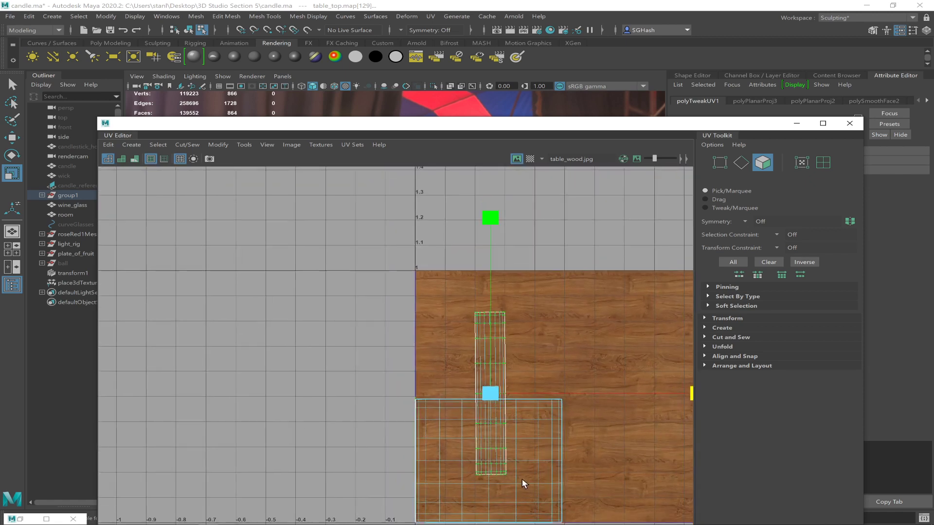
pyautogui.scroll(-2, 494, 448)
pyautogui.press('w')
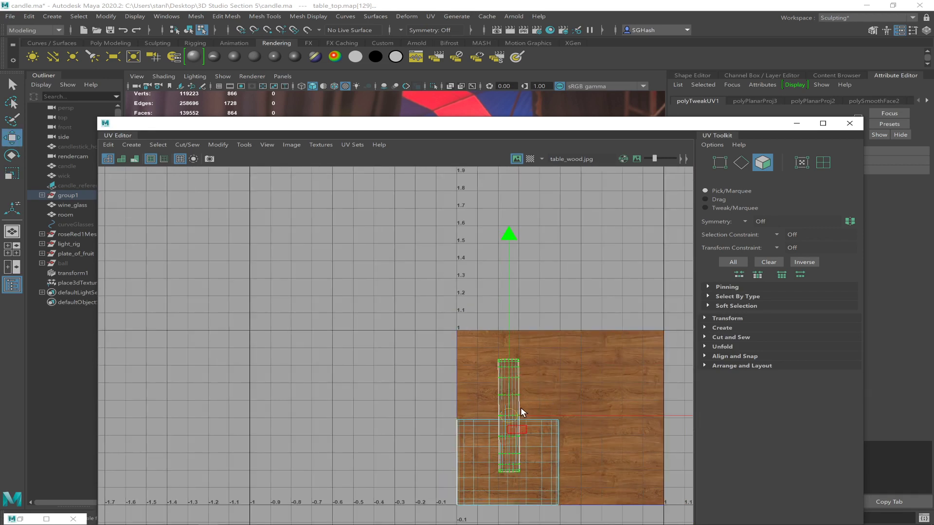
pyautogui.moveTo(509, 417); pyautogui.dragTo(538, 457)
pyautogui.press('r')
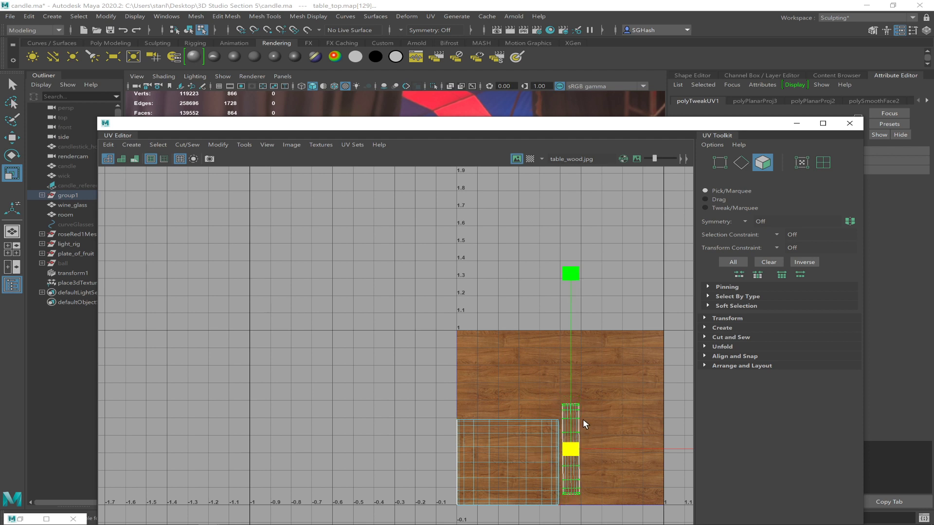
pyautogui.press('w')
pyautogui.moveTo(570, 449); pyautogui.dragTo(570, 457)
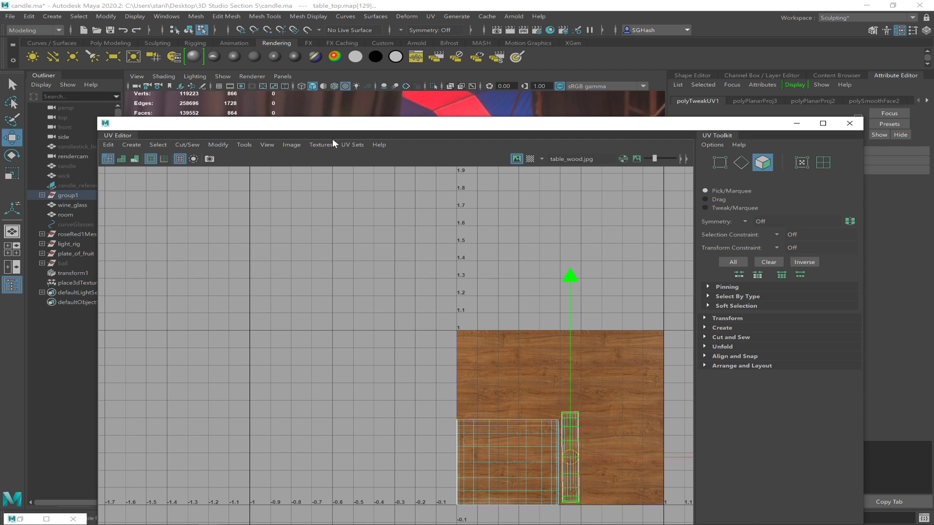
pyautogui.moveTo(304, 122); pyautogui.dragTo(668, 135)
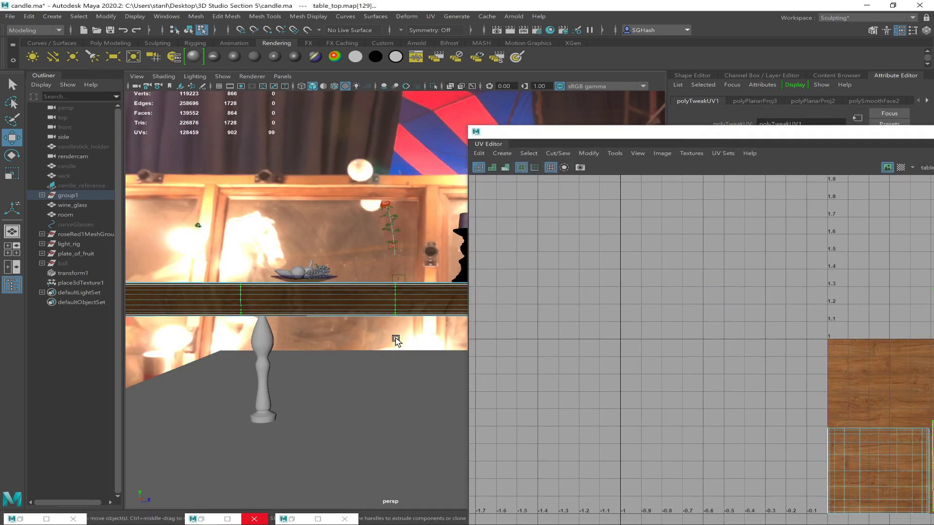
# Return to object selection mode, deselect the table top and examine the wood grain along its surface and front edge
pyautogui.keyDown('alt'); pyautogui.moveTo(378, 325); pyautogui.dragTo(386, 337); pyautogui.keyUp('alt')
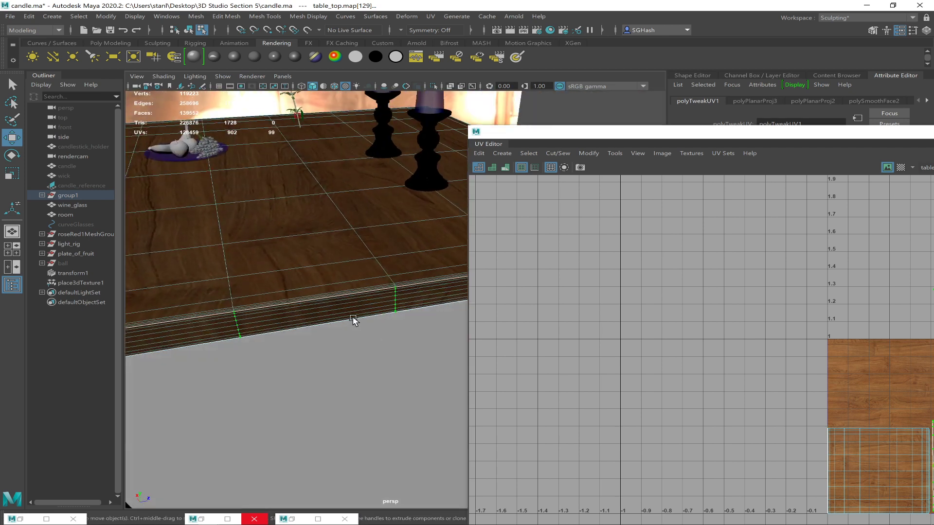
pyautogui.press('F8')
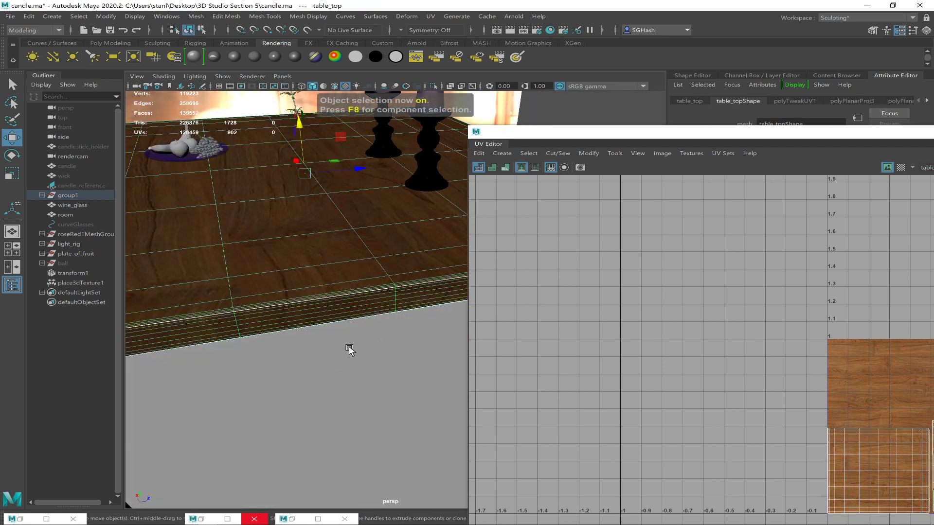
pyautogui.click(351, 353)
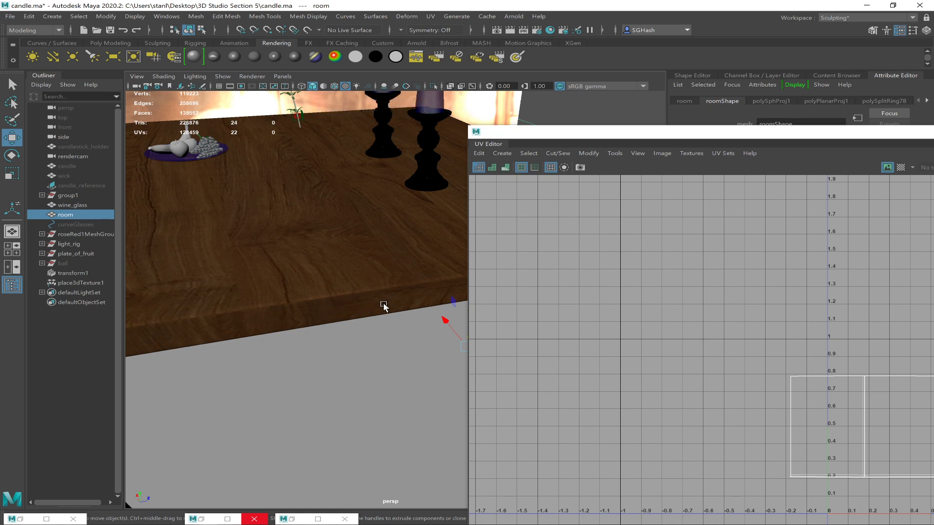
pyautogui.keyDown('alt'); pyautogui.moveTo(359, 315); pyautogui.dragTo(328, 306); pyautogui.keyUp('alt')
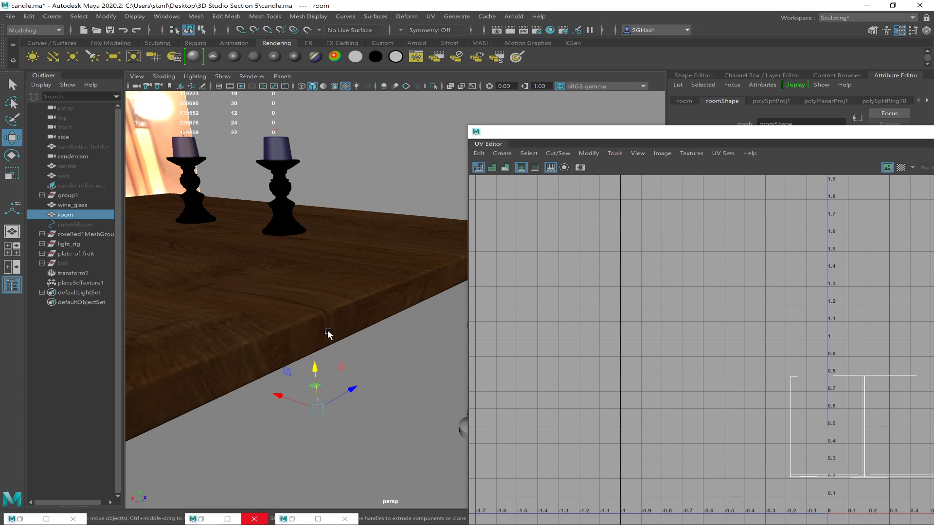
pyautogui.keyDown('alt'); pyautogui.moveTo(395, 367); pyautogui.dragTo(315, 345); pyautogui.keyUp('alt')
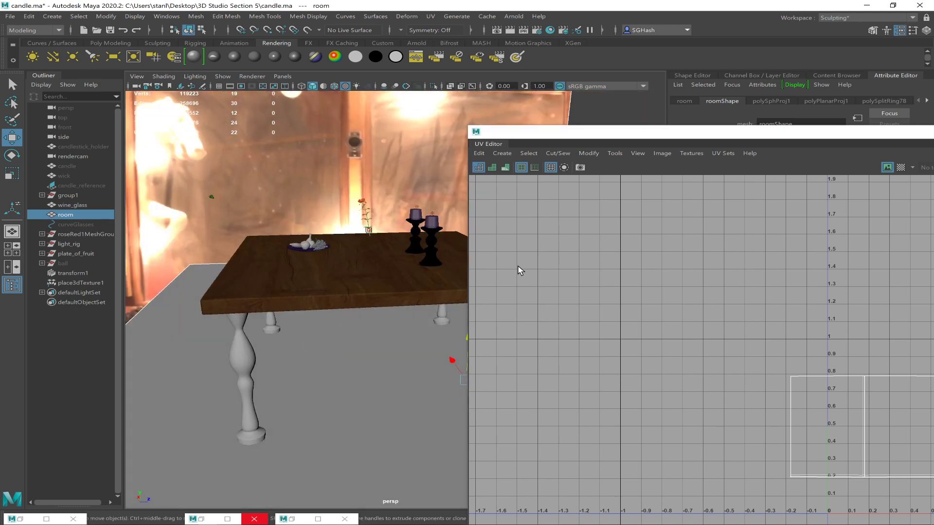
# Minimize the UV Editor and select the table top in the scene from its opposite side
pyautogui.moveTo(693, 138); pyautogui.dragTo(448, 183)
pyautogui.moveTo(649, 175); pyautogui.dragTo(482, 167)
pyautogui.click(754, 170)
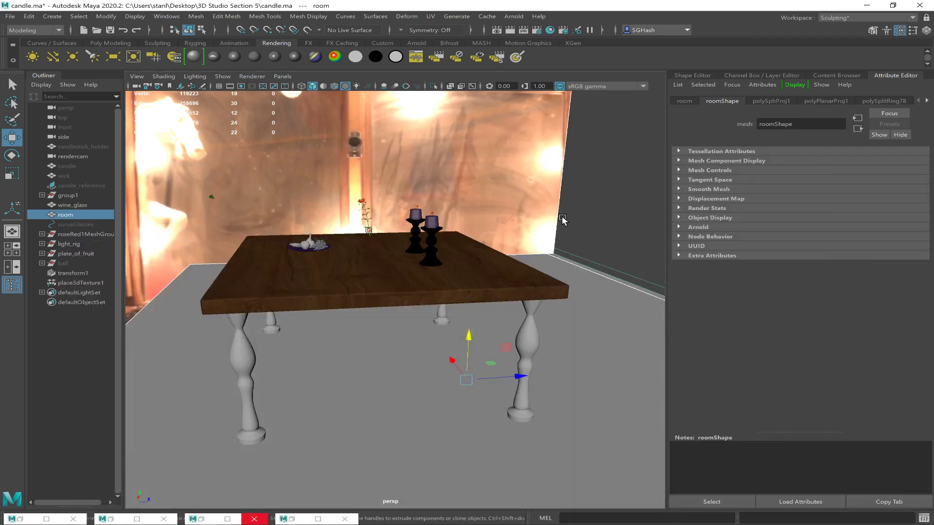
pyautogui.keyDown('alt'); pyautogui.moveTo(466, 345); pyautogui.dragTo(509, 291); pyautogui.keyUp('alt')
pyautogui.keyDown('alt'); pyautogui.moveTo(509, 291); pyautogui.dragTo(283, 271, button='right'); pyautogui.keyUp('alt')
pyautogui.keyDown('alt'); pyautogui.moveTo(353, 336); pyautogui.dragTo(398, 375, button='right'); pyautogui.keyUp('alt')
pyautogui.click(378, 379)
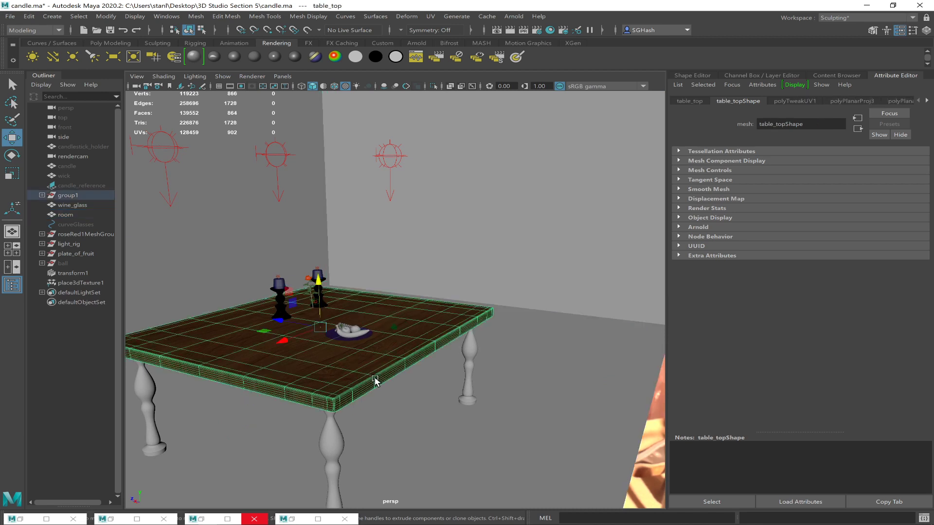
# Examine the table top's wood texture and edges up close and from several angles around the room
pyautogui.press('e')
pyautogui.moveTo(308, 340); pyautogui.dragTo(368, 344)
pyautogui.press('q')
pyautogui.keyDown('alt'); pyautogui.moveTo(402, 400); pyautogui.dragTo(403, 390); pyautogui.keyUp('alt')
pyautogui.keyDown('alt'); pyautogui.moveTo(404, 390); pyautogui.dragTo(409, 354, button='right'); pyautogui.keyUp('alt')
pyautogui.keyDown('alt'); pyautogui.moveTo(409, 358); pyautogui.dragTo(416, 357); pyautogui.keyUp('alt')
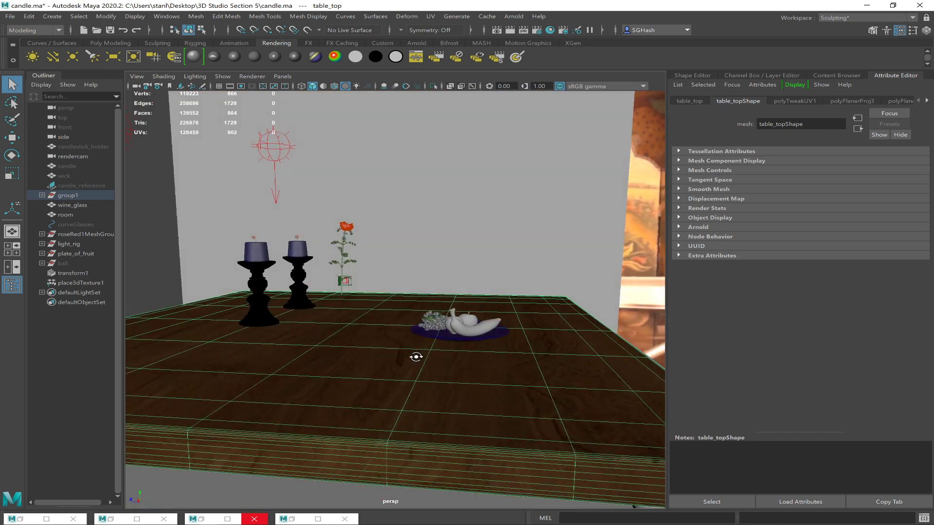
pyautogui.click(441, 257)
pyautogui.keyDown('alt'); pyautogui.moveTo(408, 426); pyautogui.dragTo(379, 416, button='right'); pyautogui.keyUp('alt')
pyautogui.keyDown('alt'); pyautogui.moveTo(443, 416); pyautogui.dragTo(415, 415); pyautogui.keyUp('alt')
pyautogui.click(238, 317)
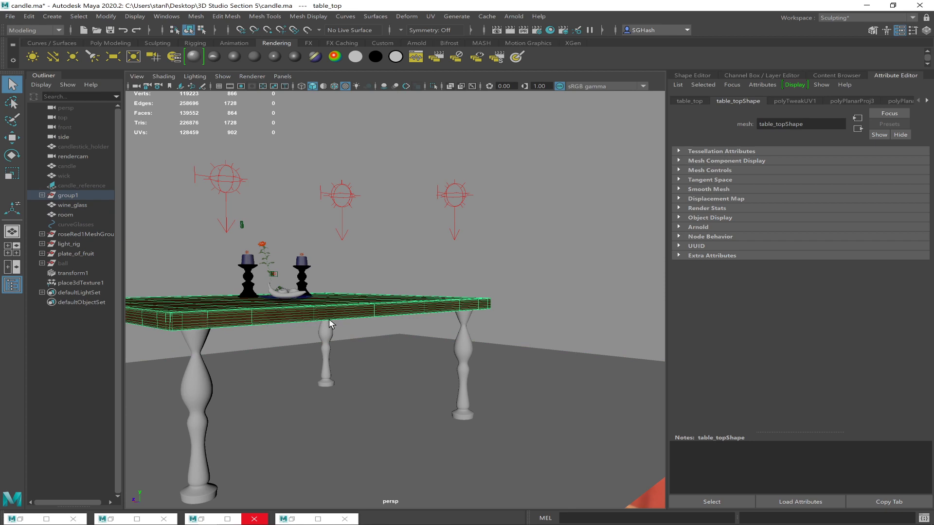
pyautogui.keyDown('alt'); pyautogui.moveTo(294, 340); pyautogui.dragTo(311, 344); pyautogui.keyUp('alt')
pyautogui.scroll(-3, 311, 342)
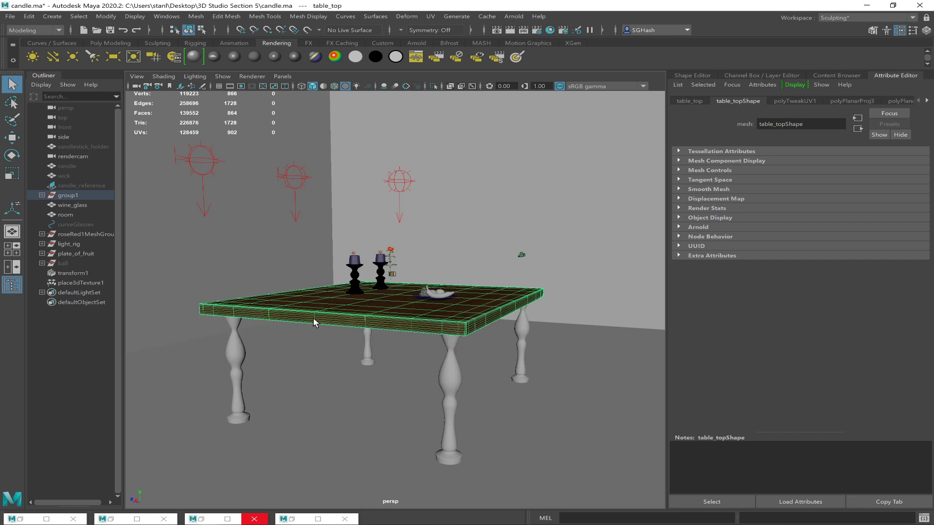
pyautogui.keyDown('alt'); pyautogui.moveTo(321, 326); pyautogui.dragTo(370, 305); pyautogui.keyUp('alt')
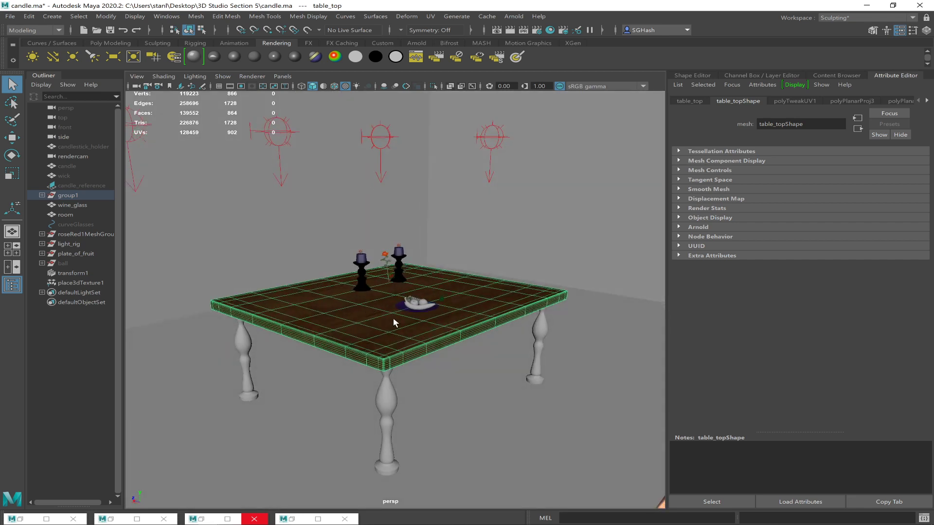
# Apply an automatic UV projection to the table top and deselect it to inspect the resulting grain
pyautogui.click(431, 18)
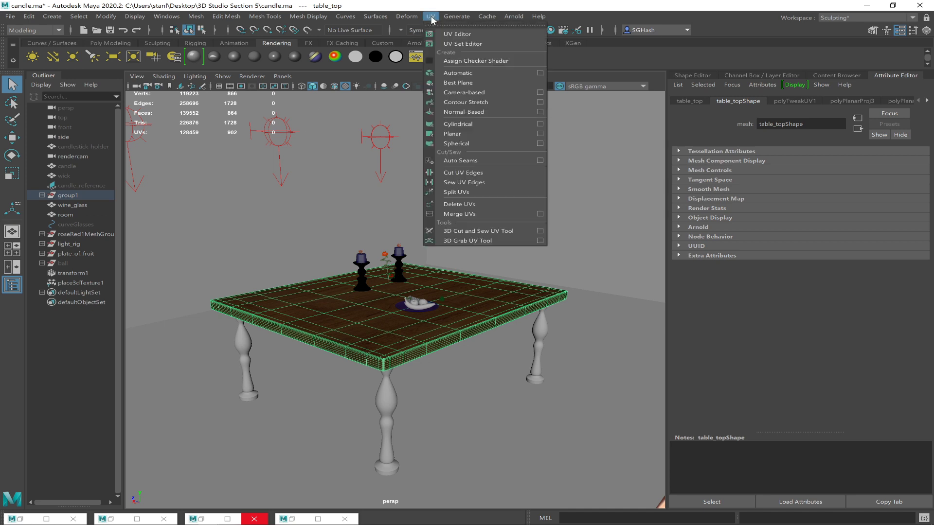
pyautogui.click(493, 72)
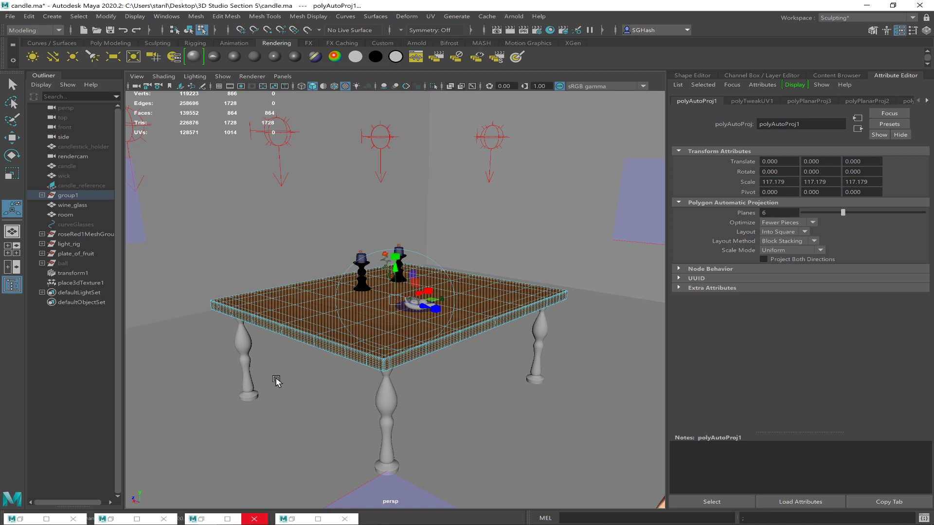
pyautogui.press('q')
pyautogui.click(314, 339)
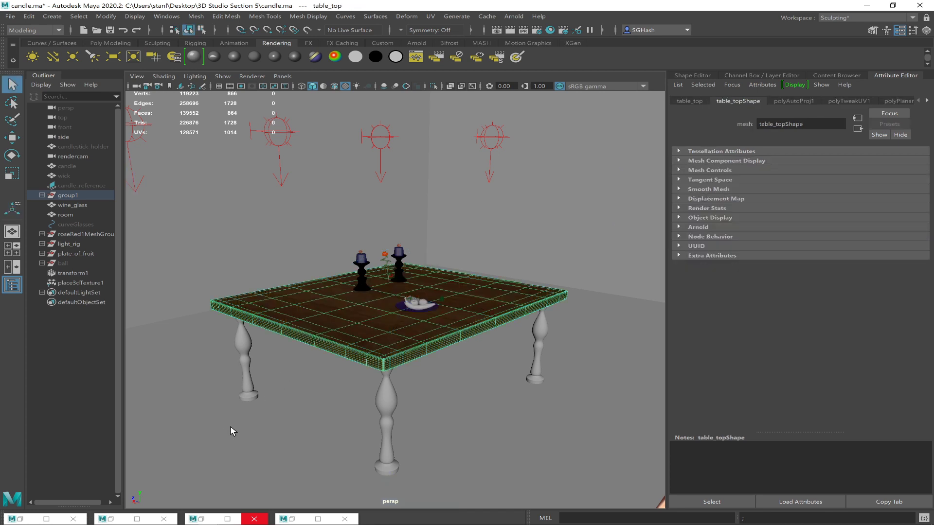
pyautogui.keyDown('alt'); pyautogui.moveTo(317, 338); pyautogui.dragTo(383, 351, button='right'); pyautogui.keyUp('alt')
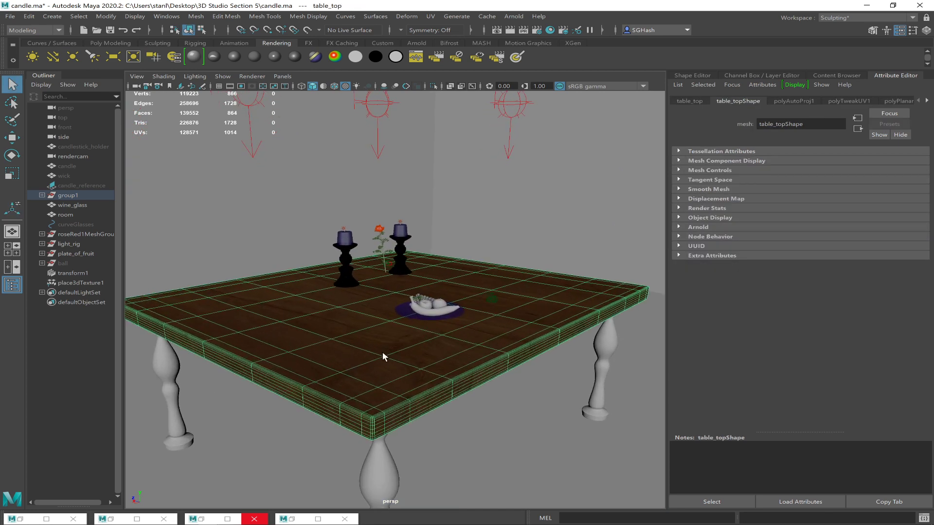
pyautogui.click(507, 436)
pyautogui.moveTo(484, 433)
pyautogui.keyDown('alt'); pyautogui.mouseDown()
pyautogui.moveTo(475, 419)
pyautogui.moveTo(514, 422)
pyautogui.moveTo(471, 425)
pyautogui.moveTo(462, 415)
pyautogui.moveTo(475, 434)
pyautogui.moveTo(496, 436)
pyautogui.moveTo(487, 427)
pyautogui.mouseUp(); pyautogui.keyUp('alt')
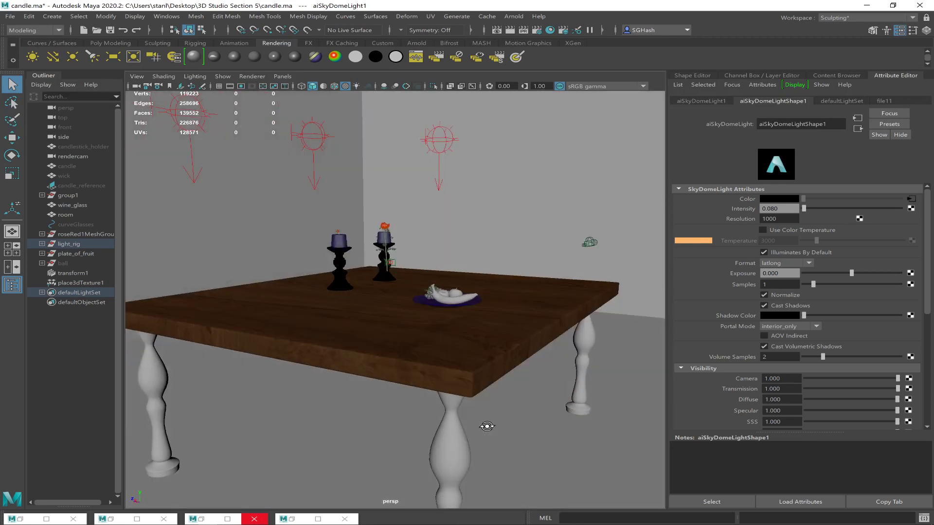
# Close the leftover Render View and Planar Mapping Options windows, and reselect the table top
pyautogui.click(194, 519)
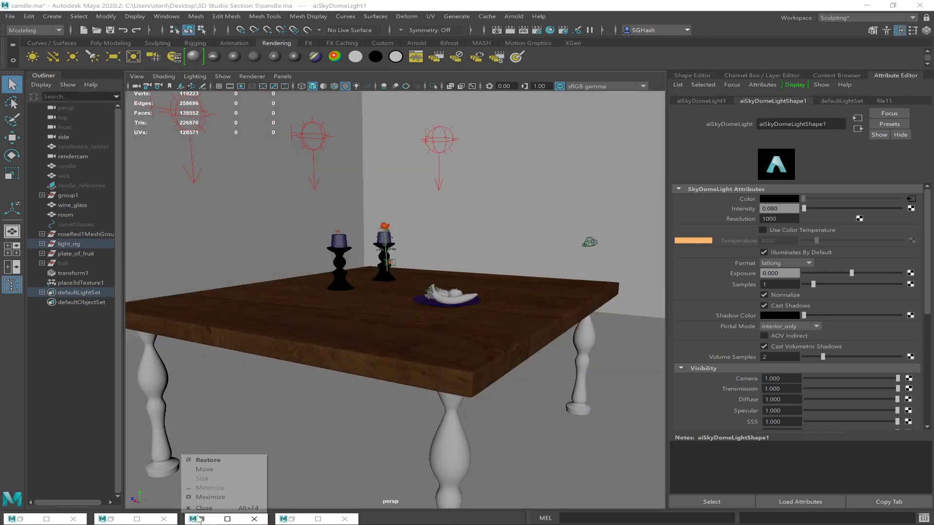
pyautogui.click(199, 519)
pyautogui.click(200, 520)
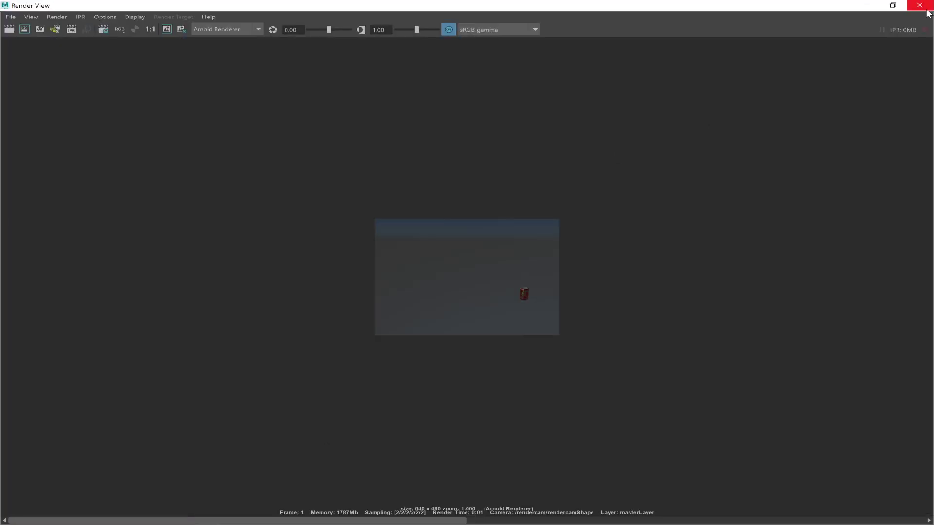
pyautogui.click(927, 8)
pyautogui.keyDown('alt'); pyautogui.moveTo(404, 370); pyautogui.dragTo(395, 365); pyautogui.keyUp('alt')
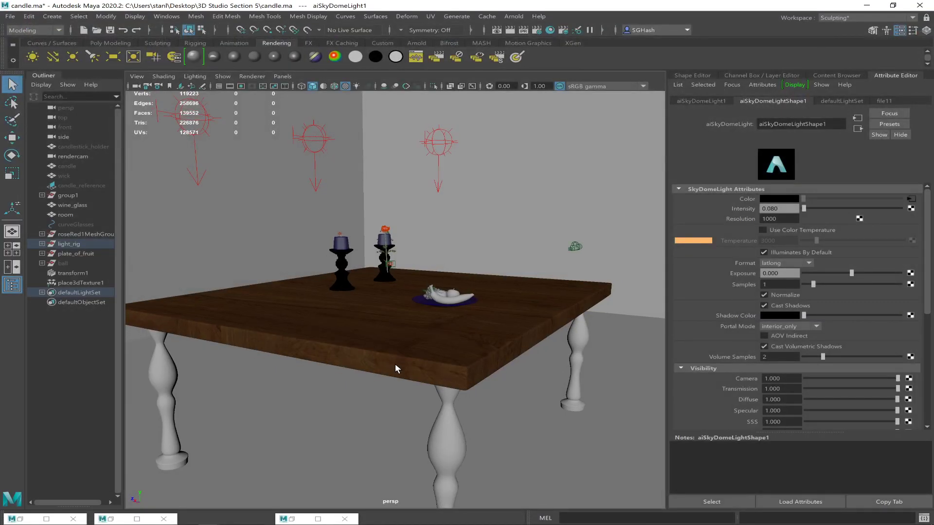
pyautogui.click(382, 353)
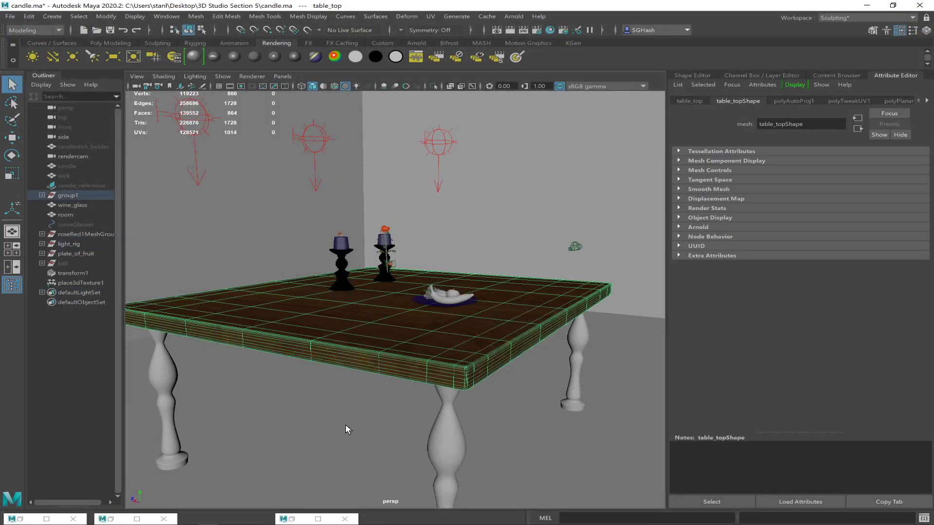
pyautogui.click(301, 518)
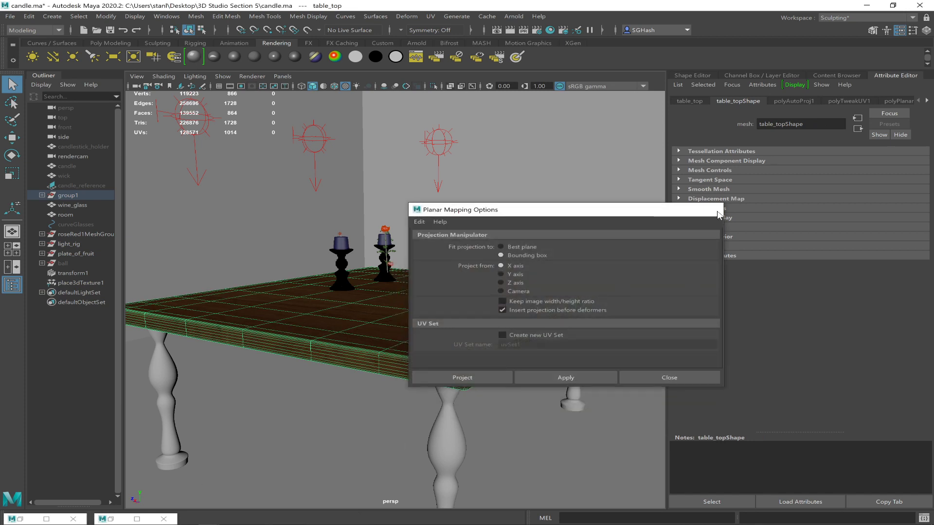
pyautogui.click(710, 210)
# Restore and maximize the UV Editor, examine the table top's automatically projected shells, and minimize it again
pyautogui.click(104, 519)
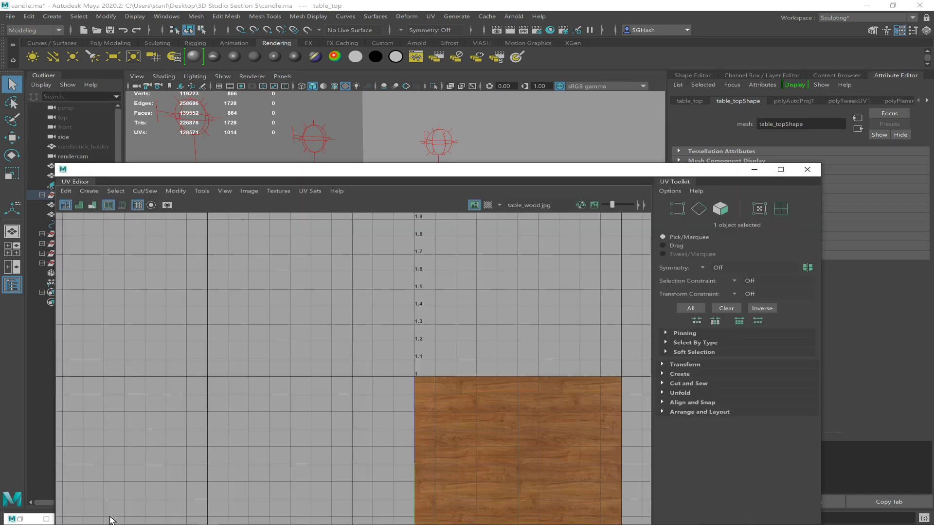
pyautogui.moveTo(339, 171); pyautogui.dragTo(661, 104)
pyautogui.click(248, 332)
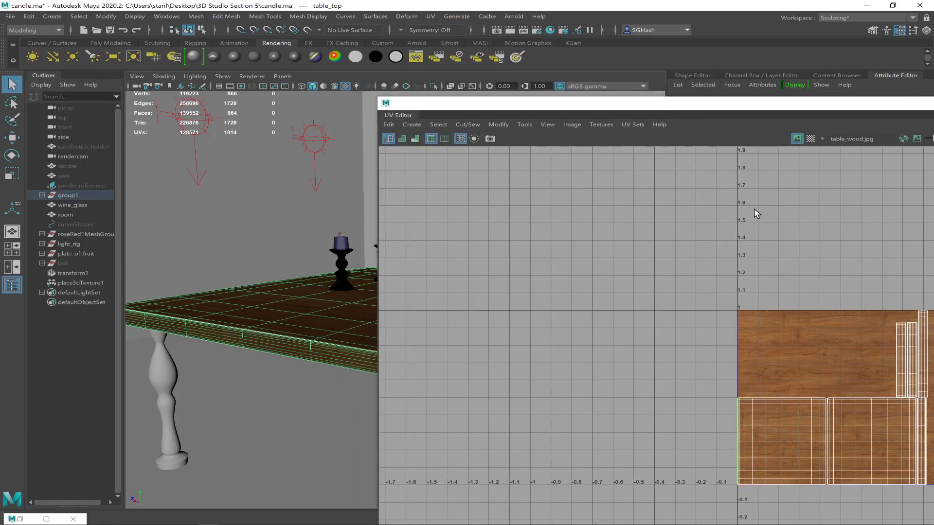
pyautogui.doubleClick(760, 105)
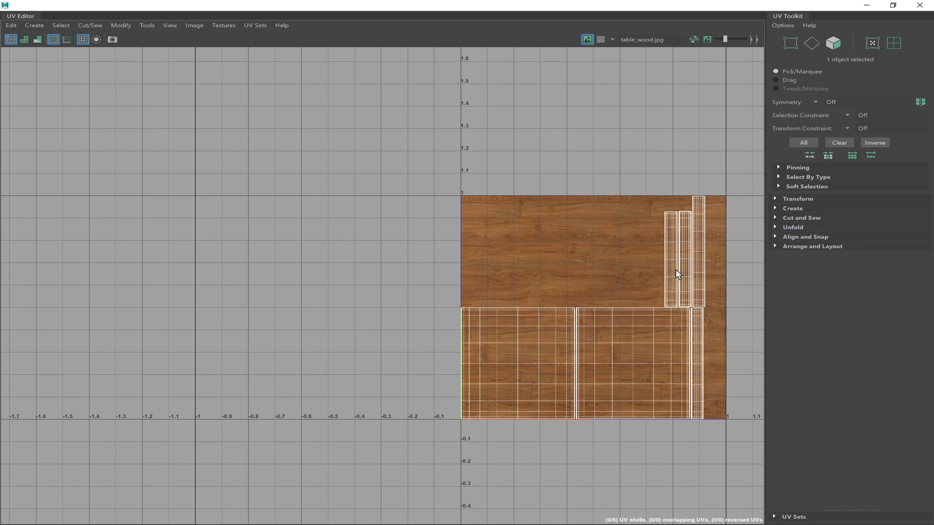
pyautogui.press('f')
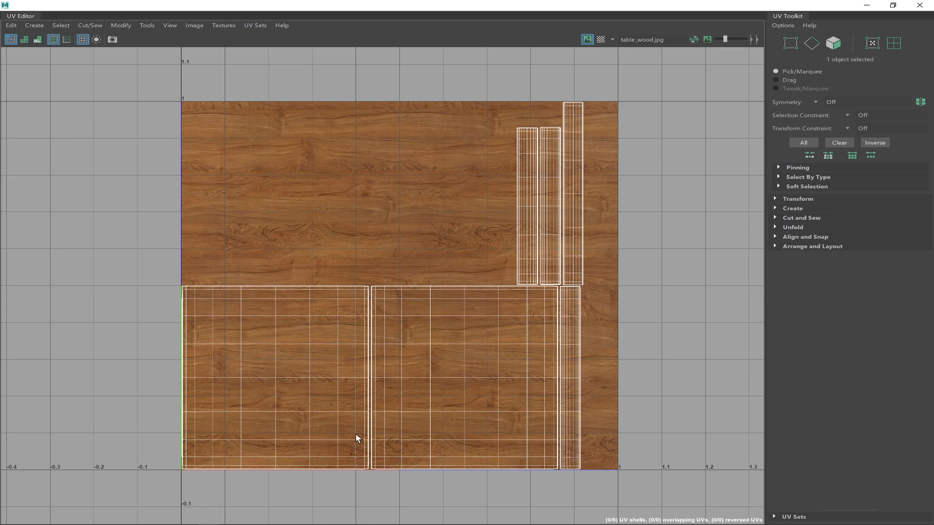
pyautogui.click(867, 5)
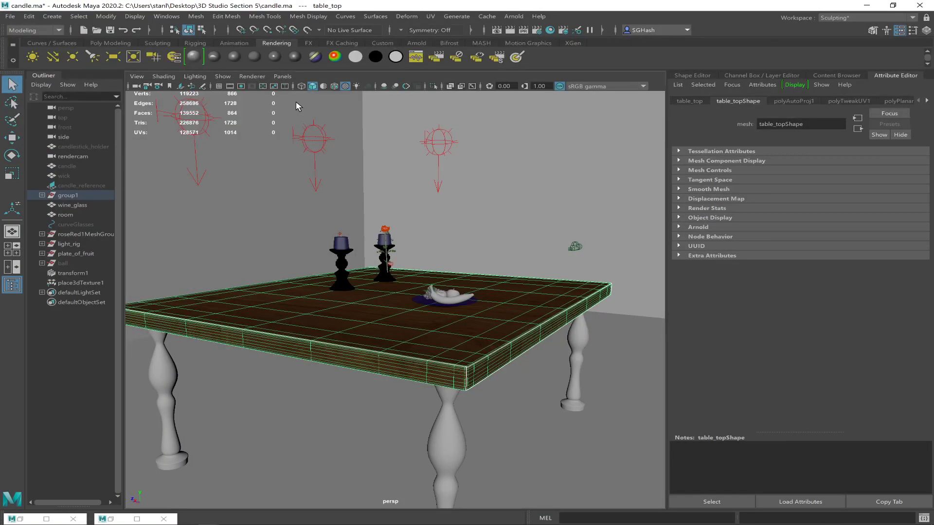
# Switch the viewport to the rendercam camera view
pyautogui.click(282, 76)
pyautogui.moveTo(340, 86)
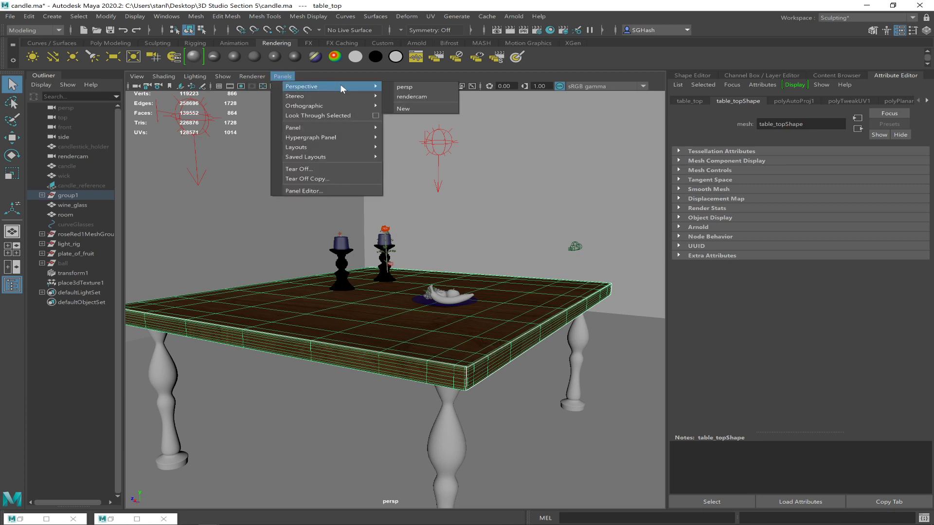
pyautogui.click(408, 96)
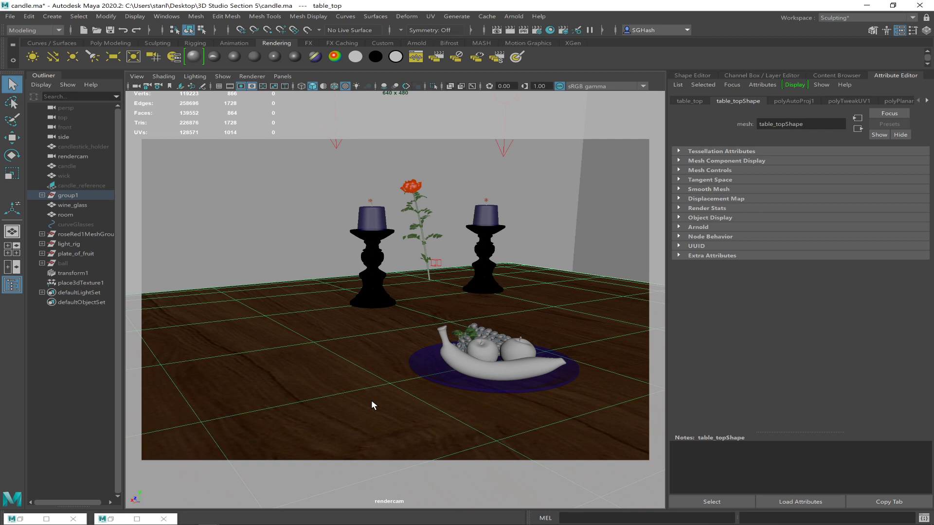
pyautogui.moveTo(390, 524)
# Select the banana on the fruit plate, turn off its smooth preview and apply an automatic UV projection
pyautogui.click(482, 365)
pyautogui.press('1')
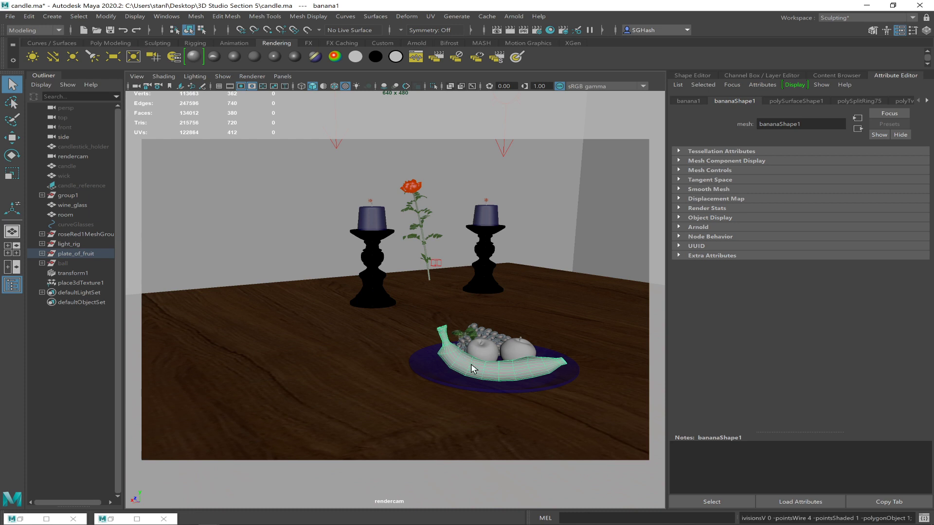
pyautogui.click(431, 16)
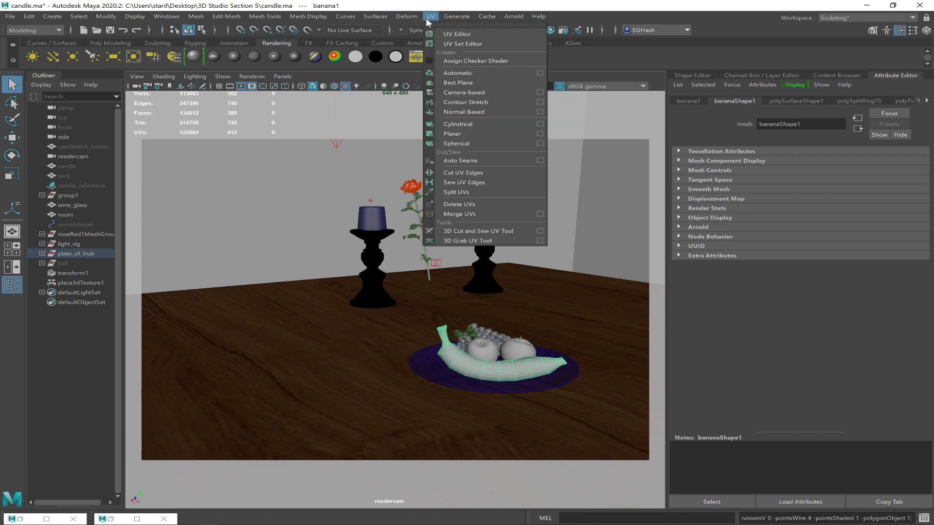
pyautogui.click(459, 73)
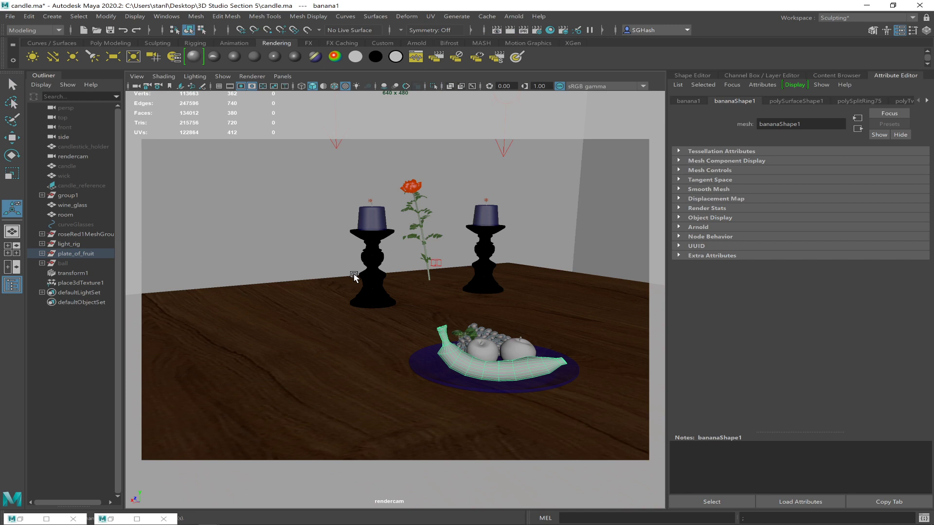
# Open the UV Editor for the banana and maximize its window to show the projected shells
pyautogui.click(167, 16)
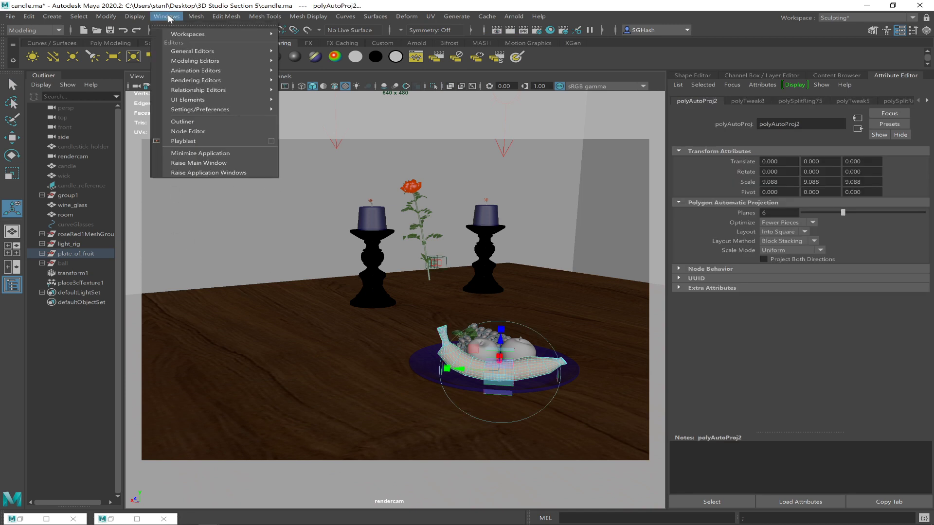
pyautogui.moveTo(274, 63)
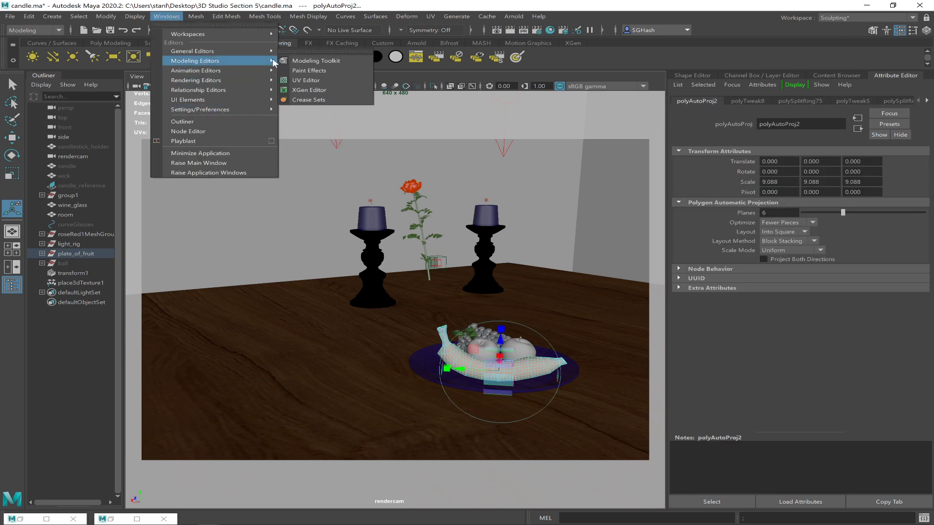
pyautogui.click(306, 80)
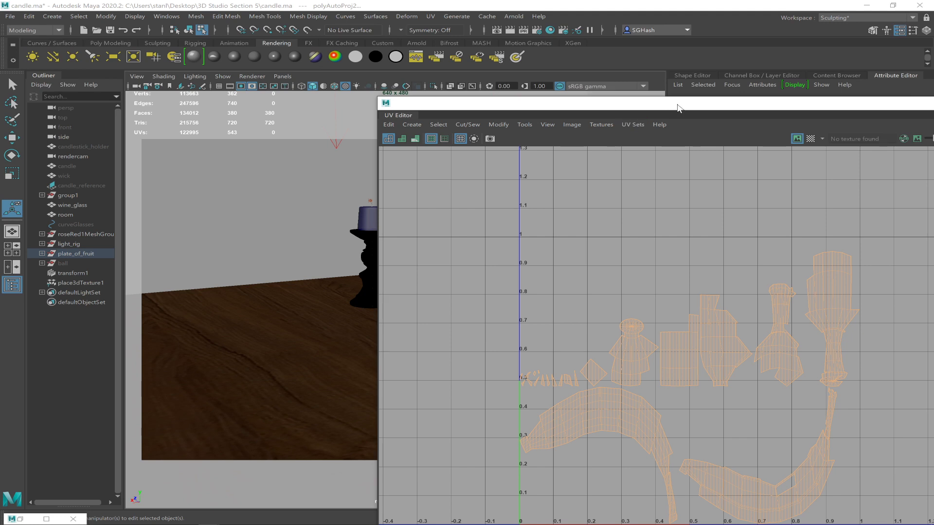
pyautogui.moveTo(618, 111); pyautogui.dragTo(316, 58)
pyautogui.doubleClick(448, 54)
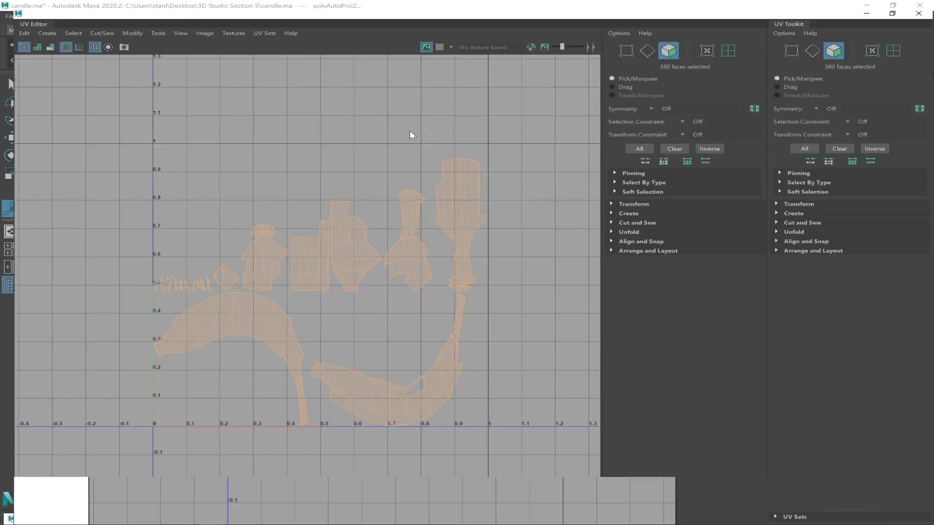
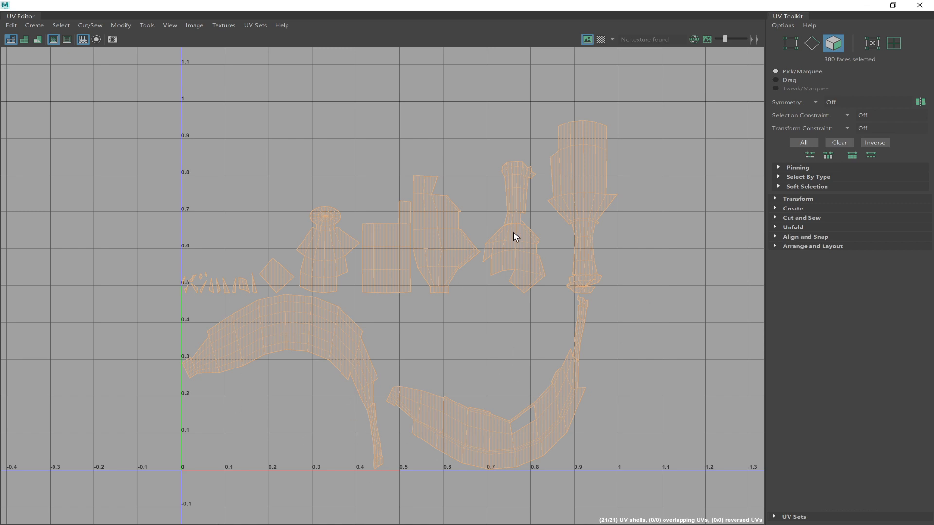
# Close the UV Editor and return the banana to object selection mode
pyautogui.click(919, 5)
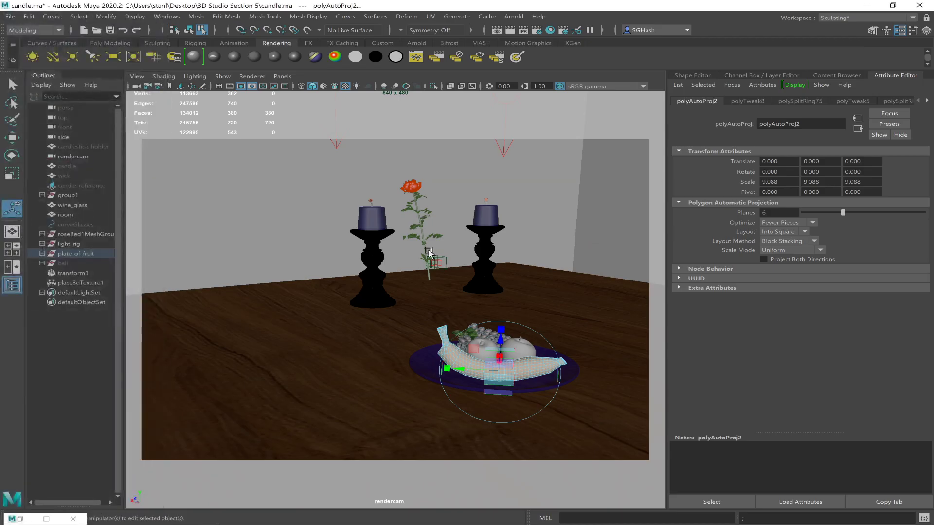
pyautogui.press('F8')
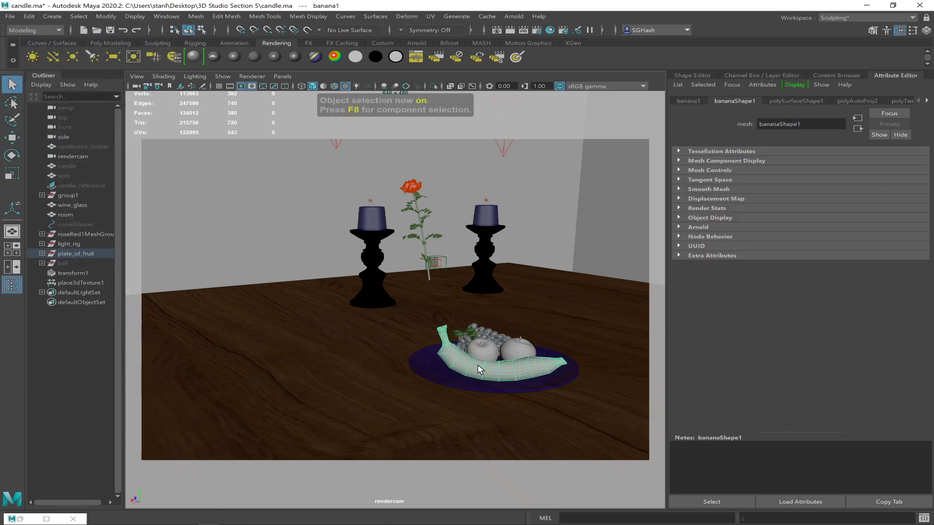
# Switch the viewport to the persp camera and frame the banana on the fruit plate
pyautogui.click(284, 77)
pyautogui.moveTo(355, 86)
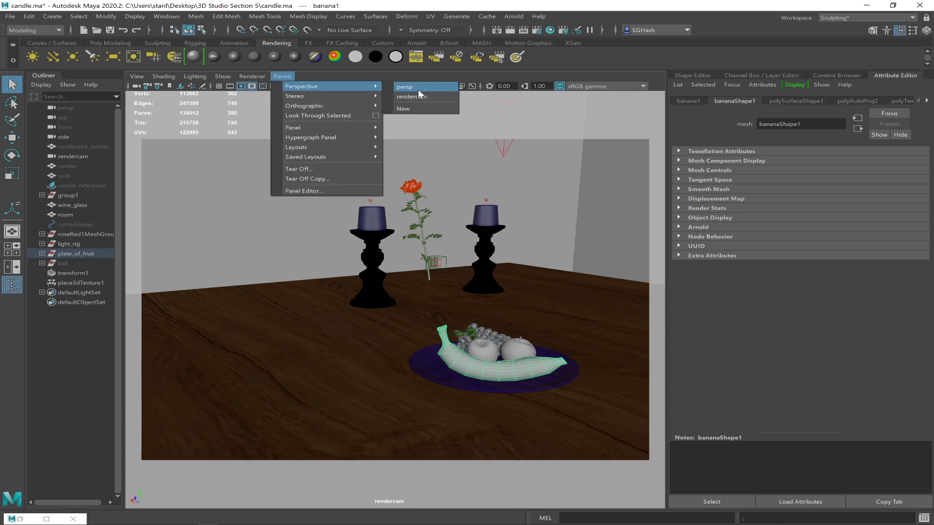
pyautogui.click(419, 87)
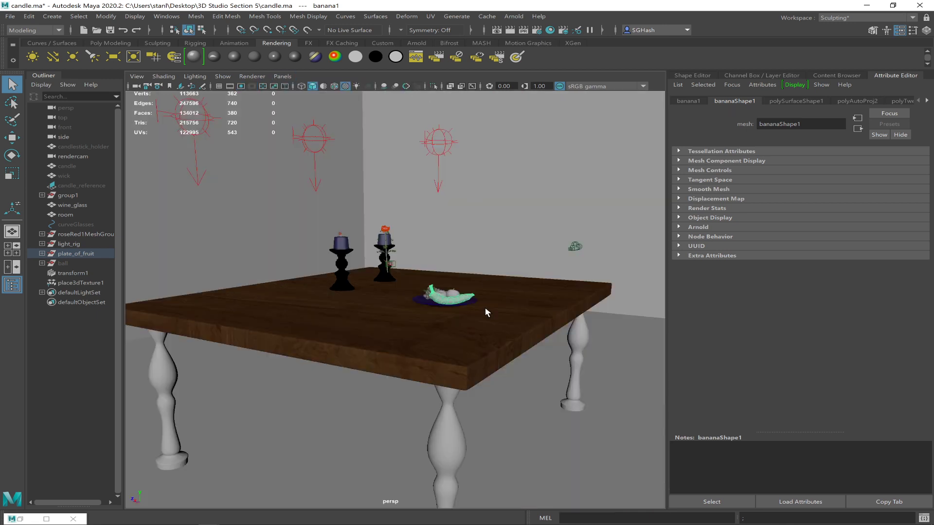
pyautogui.press('f')
pyautogui.moveTo(472, 319)
pyautogui.keyDown('alt'); pyautogui.mouseDown()
pyautogui.moveTo(398, 328)
pyautogui.moveTo(462, 321)
pyautogui.moveTo(459, 330)
pyautogui.mouseUp(); pyautogui.keyUp('alt')
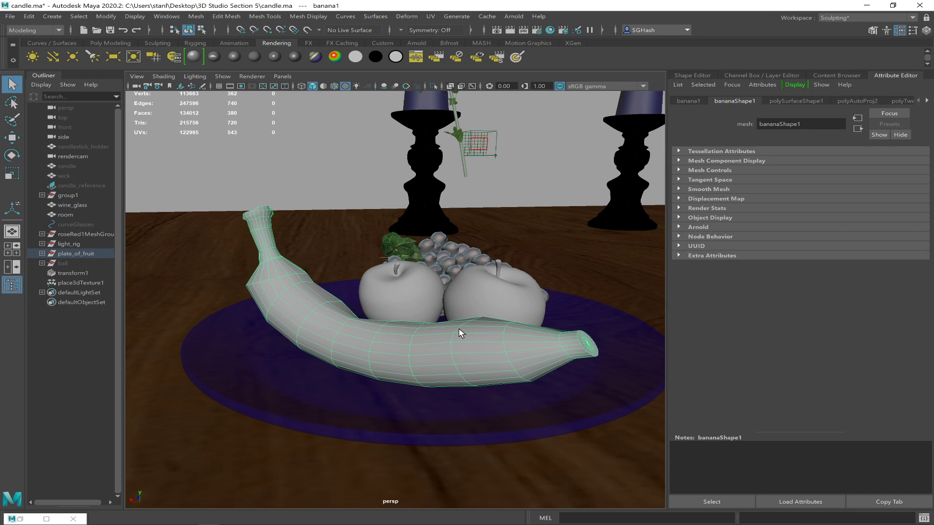
pyautogui.keyDown('alt'); pyautogui.moveTo(460, 329); pyautogui.dragTo(501, 341, button='right'); pyautogui.keyUp('alt')
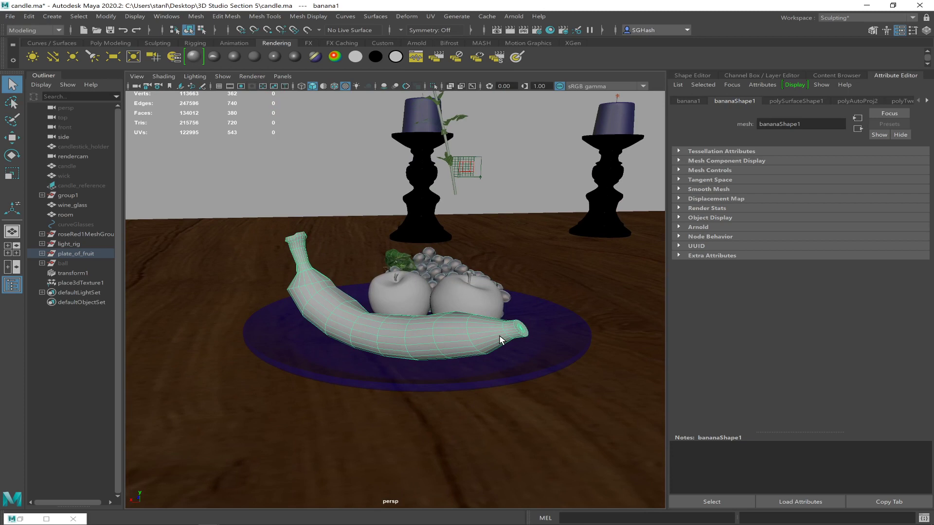
pyautogui.hotkey('alt', 'Tab')
pyautogui.hotkey('alt', 'Tab')
pyautogui.hotkey('alt', 'Tab')
pyautogui.hotkey('alt', 'Tab')
pyautogui.hotkey('alt', 'Tab')
pyautogui.hotkey('alt', 'Tab')
pyautogui.hotkey('alt', 'Tab')
pyautogui.click(866, 6)
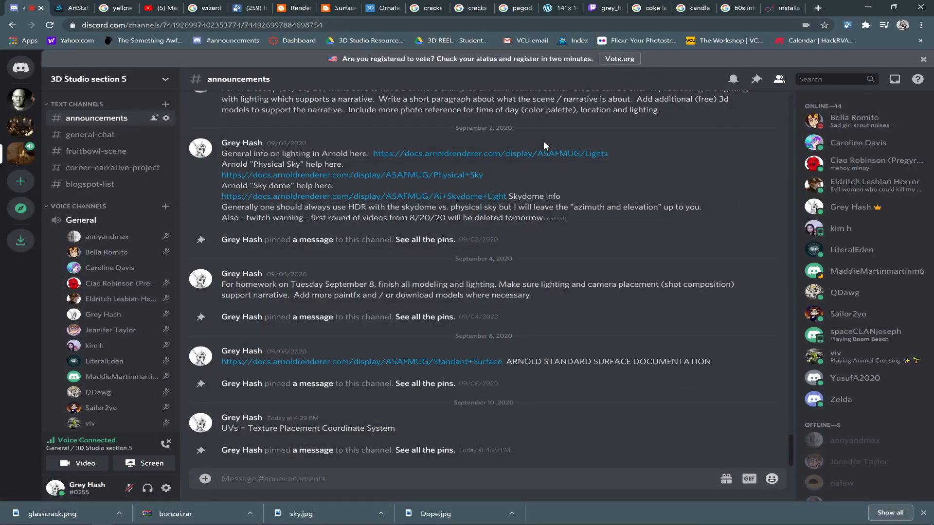
pyautogui.hotkey('alt', 'Tab')
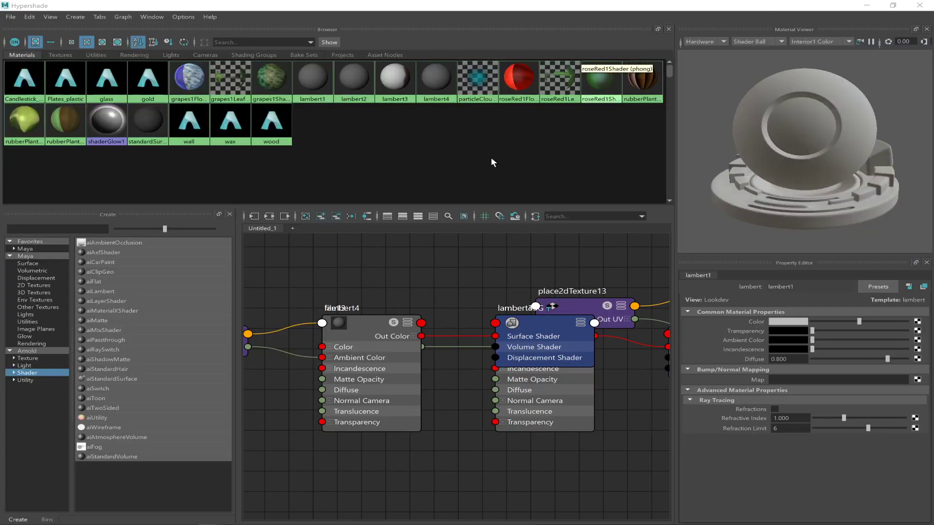
pyautogui.hotkey('alt', 'Tab')
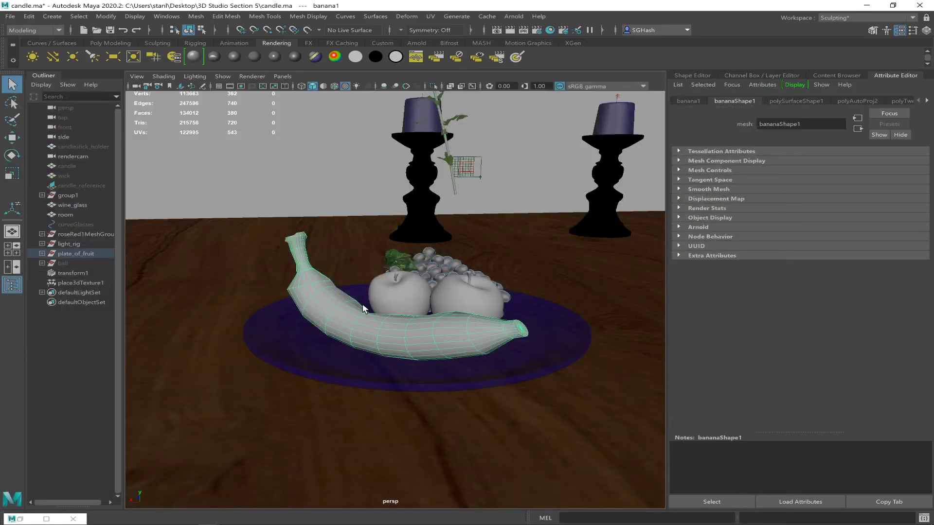
# Examine the banana's mesh from above and from behind the plate, and check it through the rendercam camera
pyautogui.keyDown('alt'); pyautogui.moveTo(390, 341); pyautogui.dragTo(423, 300); pyautogui.keyUp('alt')
pyautogui.scroll(5, 450, 348)
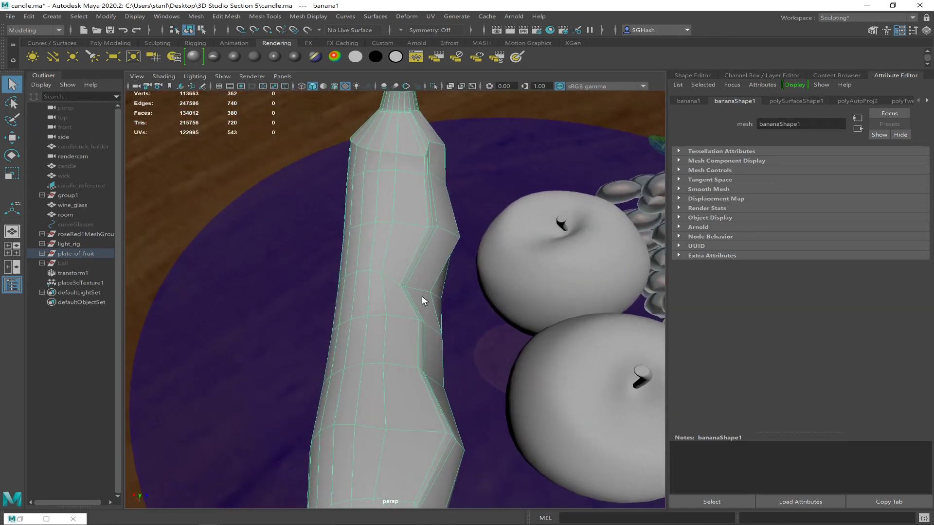
pyautogui.moveTo(467, 343)
pyautogui.keyDown('alt'); pyautogui.mouseDown()
pyautogui.moveTo(413, 359)
pyautogui.moveTo(444, 334)
pyautogui.moveTo(457, 362)
pyautogui.moveTo(482, 354)
pyautogui.mouseUp(); pyautogui.keyUp('alt')
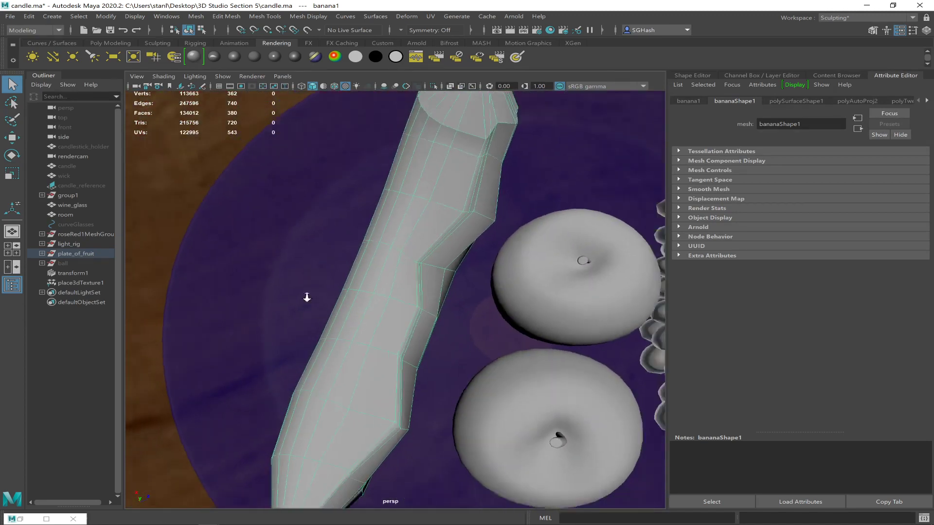
pyautogui.scroll(-5, 530, 325)
pyautogui.keyDown('alt'); pyautogui.moveTo(530, 325); pyautogui.dragTo(321, 278); pyautogui.keyUp('alt')
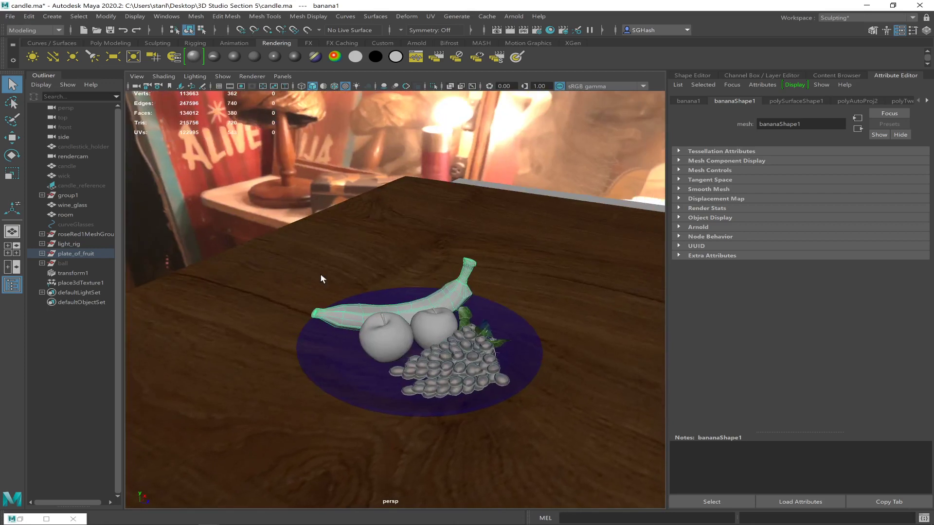
pyautogui.click(277, 76)
pyautogui.moveTo(347, 87)
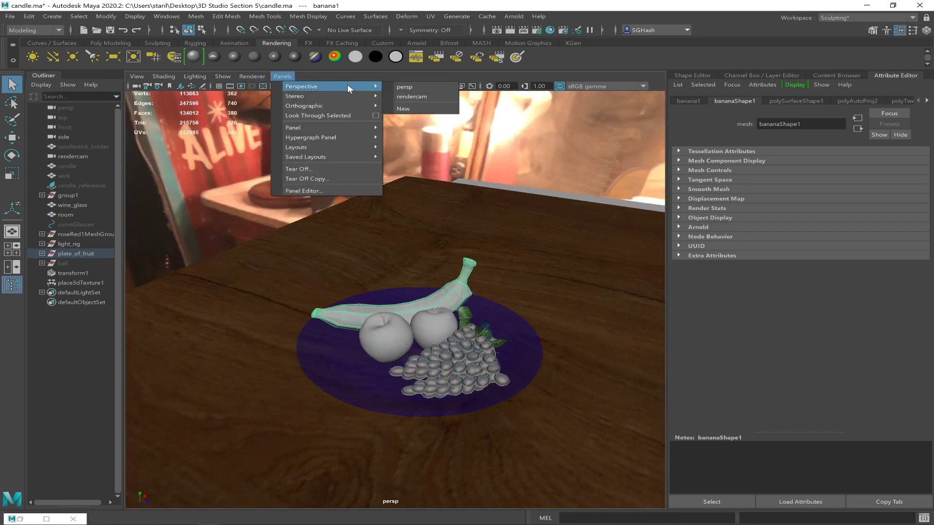
pyautogui.click(403, 96)
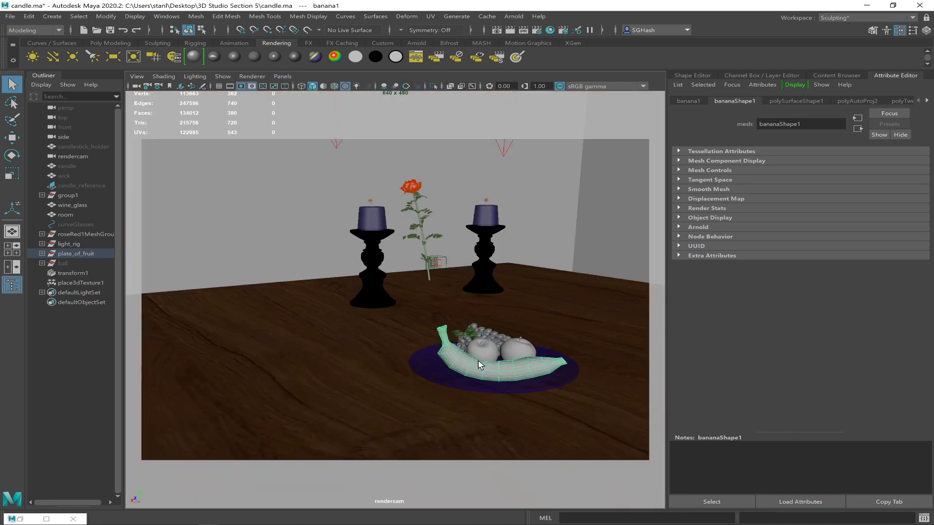
# Return to the persp camera and apply a cylindrical UV projection to the banana
pyautogui.click(283, 76)
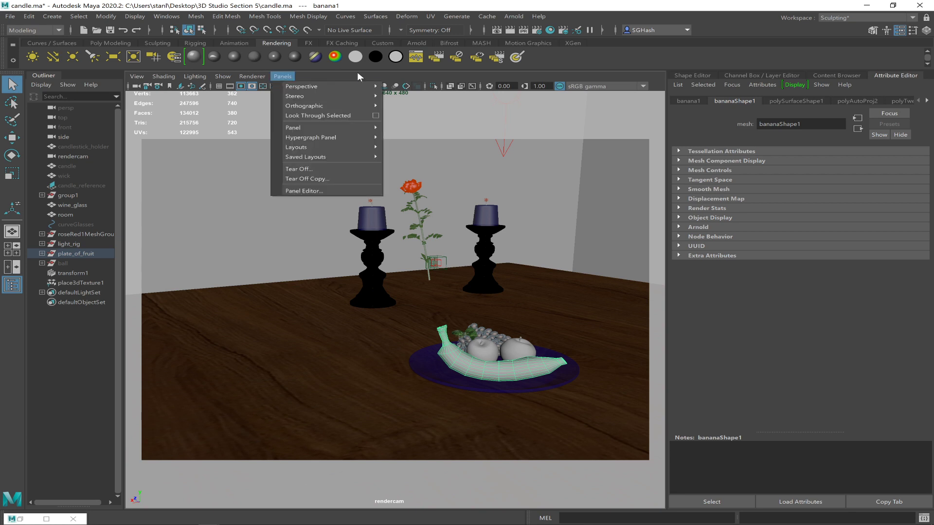
pyautogui.moveTo(335, 86)
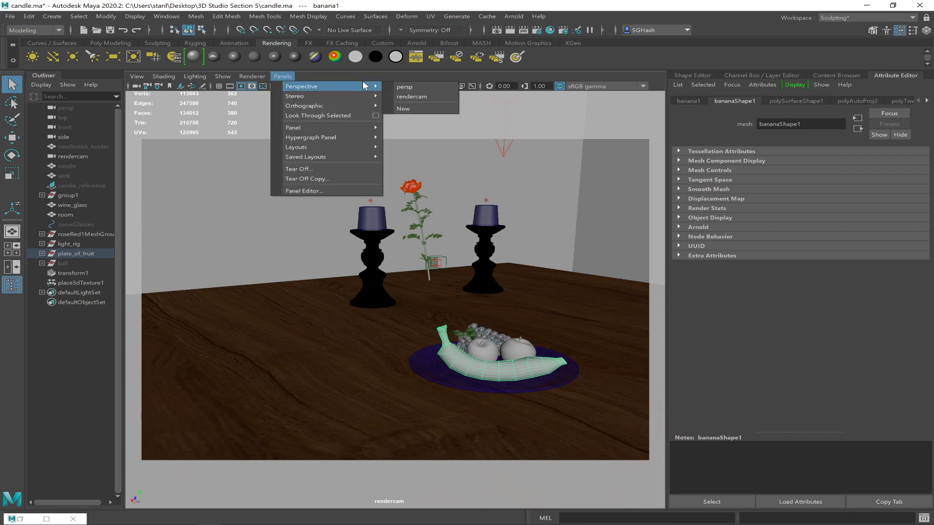
pyautogui.click(417, 87)
pyautogui.keyDown('alt'); pyautogui.moveTo(480, 296); pyautogui.dragTo(418, 295); pyautogui.keyUp('alt')
pyautogui.scroll(8, 419, 299)
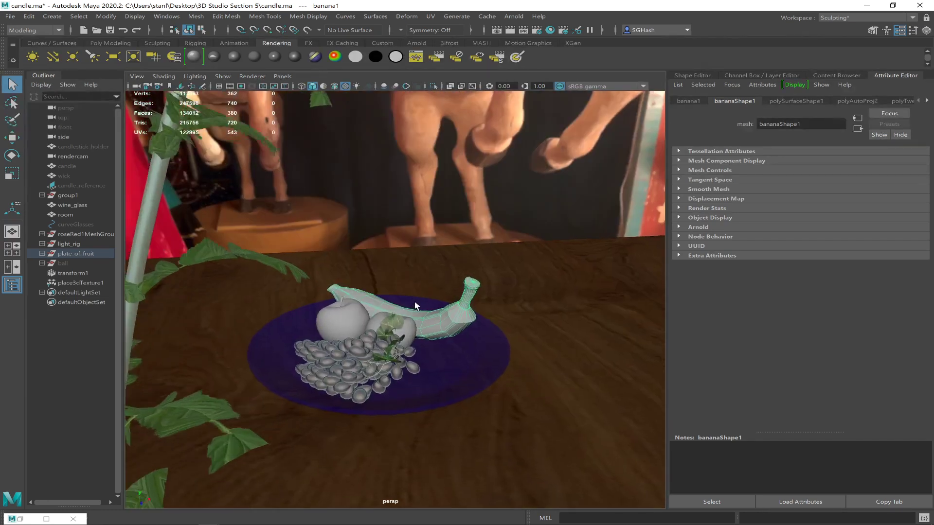
pyautogui.keyDown('alt'); pyautogui.moveTo(544, 256); pyautogui.dragTo(363, 315); pyautogui.keyUp('alt')
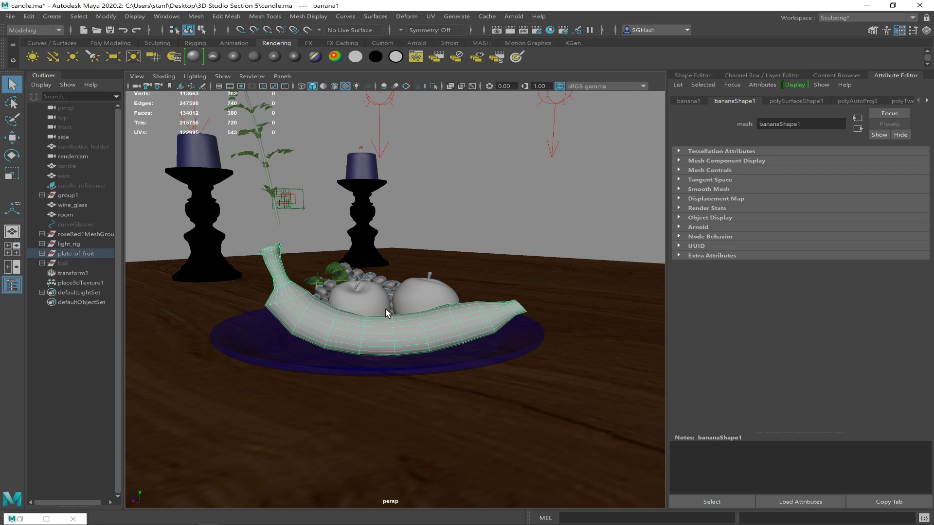
pyautogui.click(428, 17)
pyautogui.moveTo(457, 16)
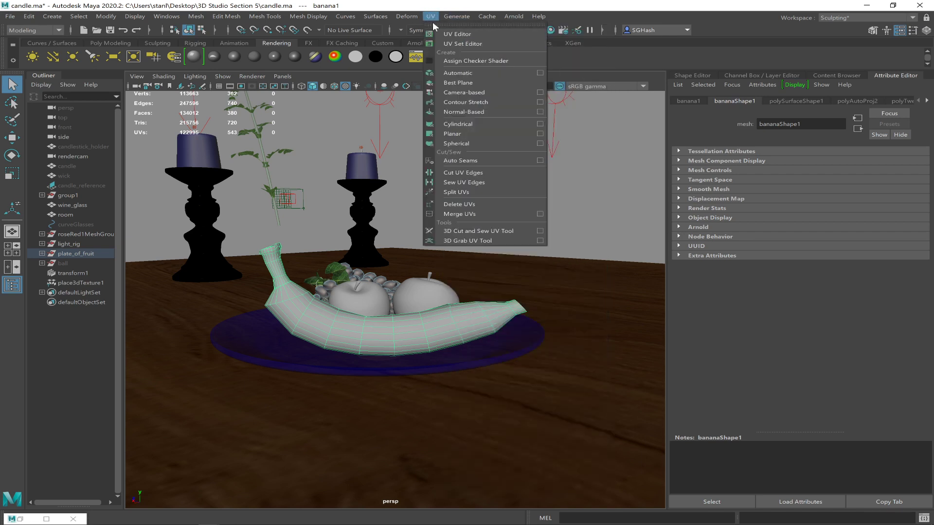
pyautogui.click(483, 123)
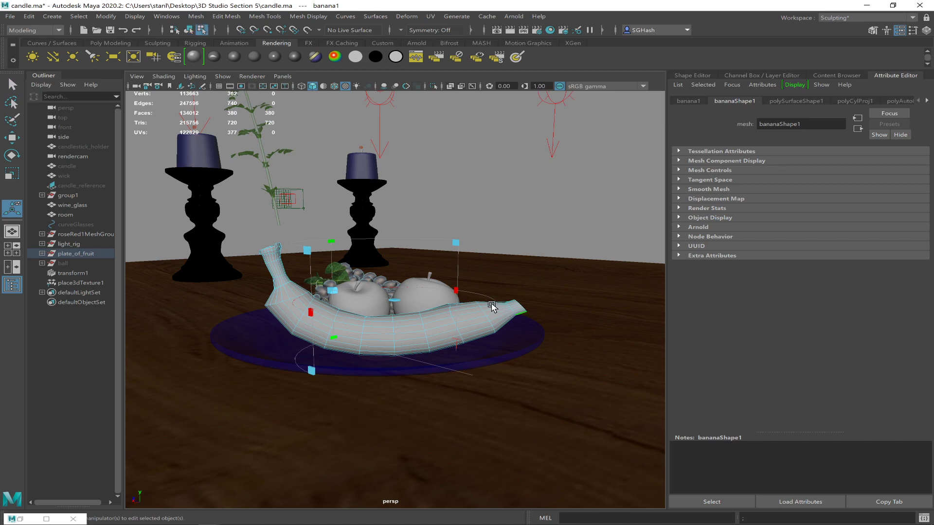
# Switch the cylindrical projection's manipulator to its move, rotate and scale handles and inspect its alignment around the banana
pyautogui.keyDown('alt'); pyautogui.moveTo(475, 302); pyautogui.dragTo(421, 308); pyautogui.keyUp('alt')
pyautogui.keyDown('alt'); pyautogui.moveTo(537, 379); pyautogui.dragTo(512, 376); pyautogui.keyUp('alt')
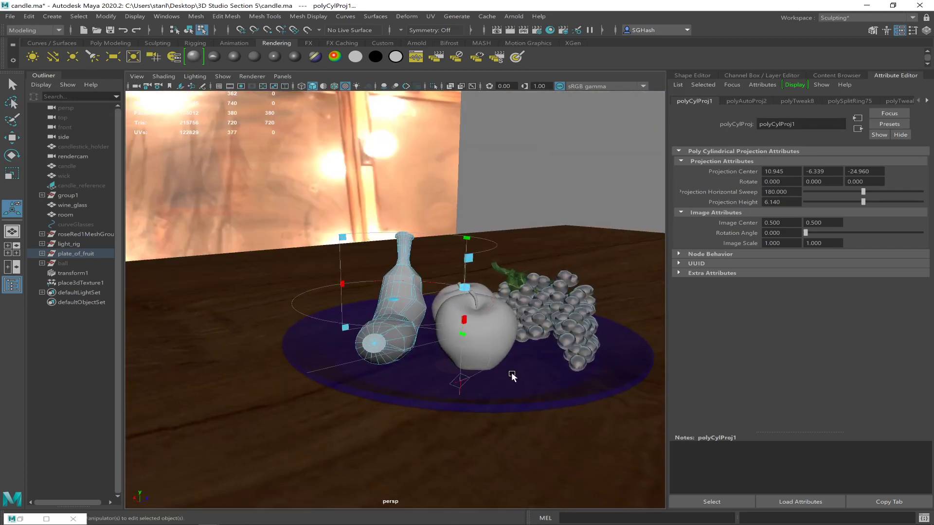
pyautogui.click(461, 388)
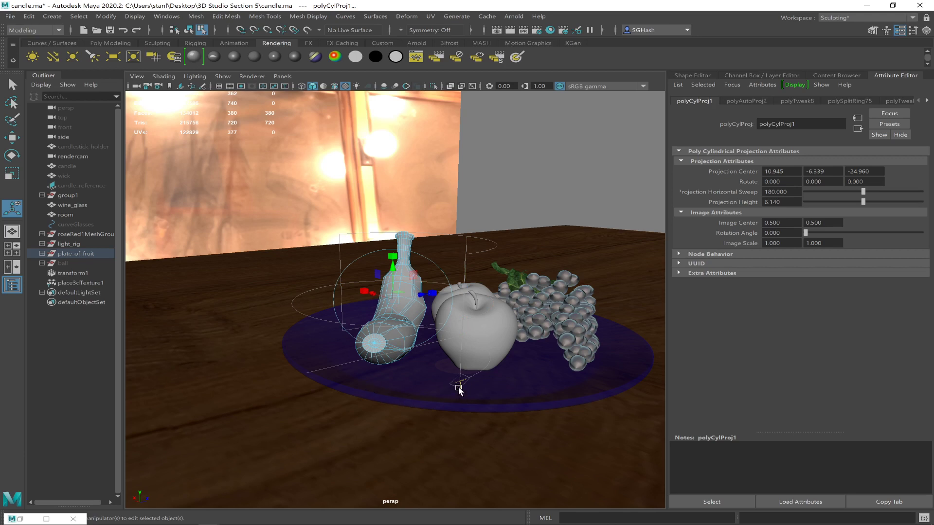
pyautogui.keyDown('alt'); pyautogui.moveTo(416, 397); pyautogui.dragTo(467, 396); pyautogui.keyUp('alt')
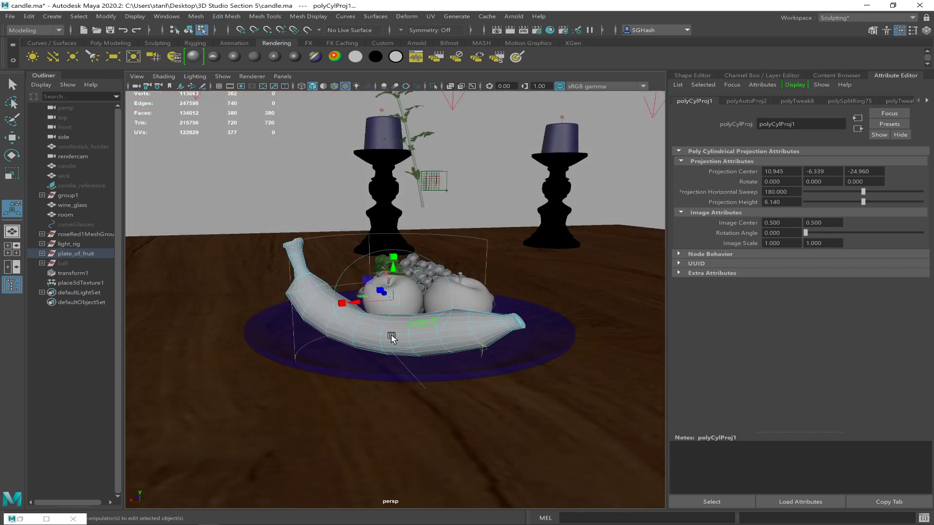
pyautogui.keyDown('alt'); pyautogui.moveTo(438, 280); pyautogui.dragTo(412, 289); pyautogui.keyUp('alt')
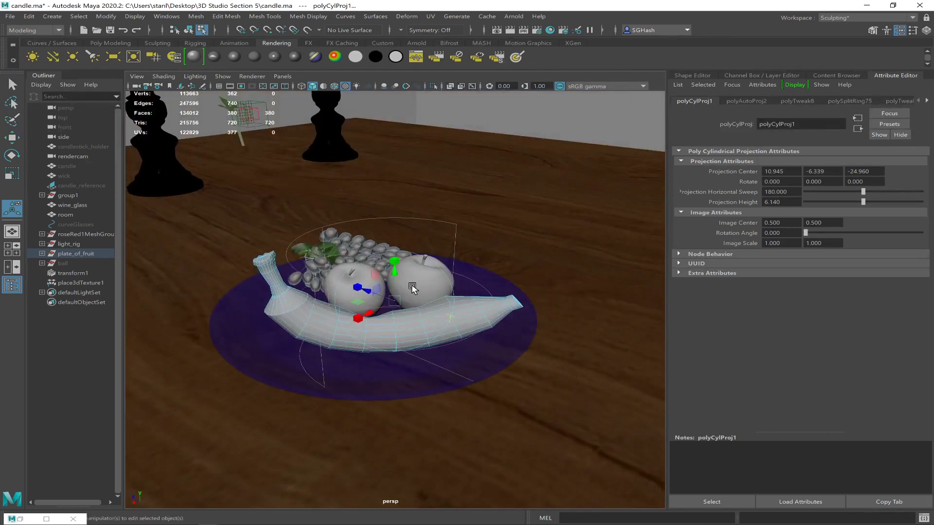
# Rotate the cylindrical projection to about -131, 5 and -88 degrees along the banana and stretch its height to about 11.03
pyautogui.click(395, 263)
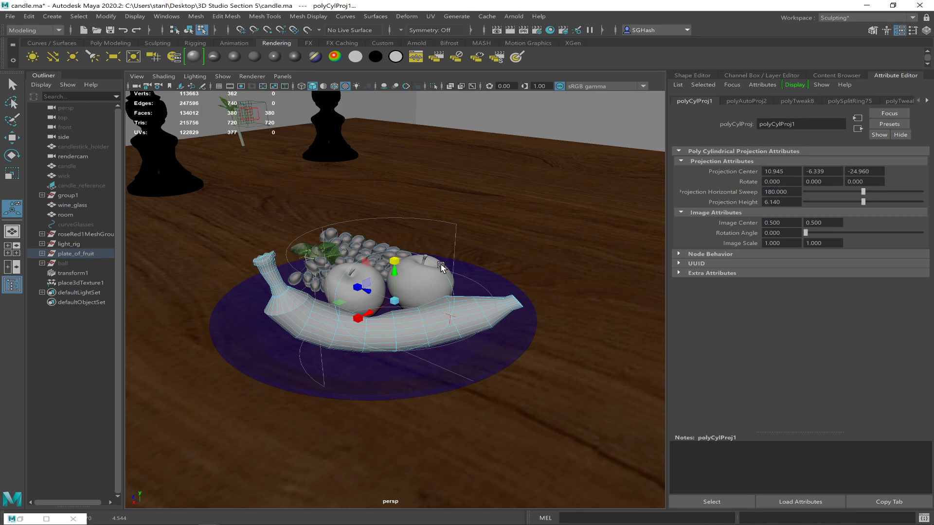
pyautogui.keyDown('alt'); pyautogui.moveTo(419, 262); pyautogui.dragTo(433, 320); pyautogui.keyUp('alt')
pyautogui.press('e')
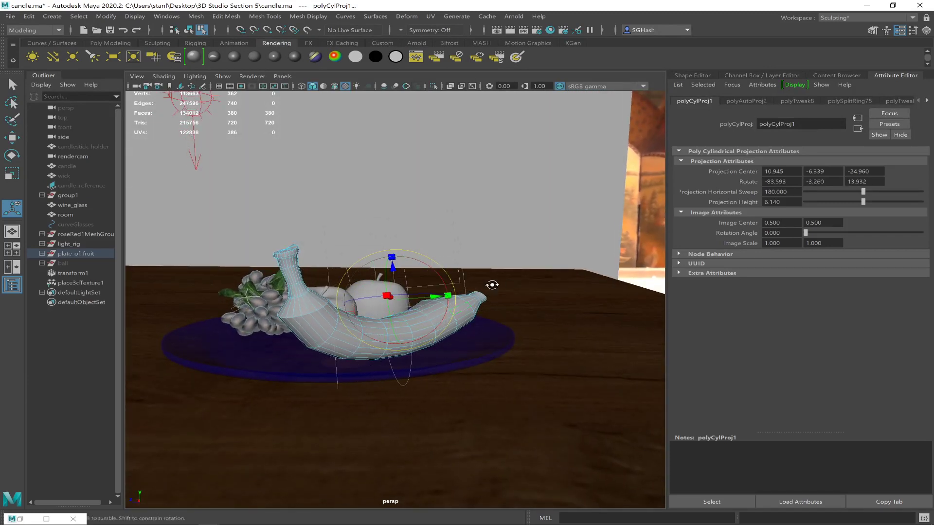
pyautogui.keyDown('alt'); pyautogui.moveTo(500, 276); pyautogui.dragTo(478, 301); pyautogui.keyUp('alt')
pyautogui.moveTo(403, 351); pyautogui.dragTo(489, 306)
pyautogui.keyDown('alt'); pyautogui.moveTo(448, 333); pyautogui.dragTo(432, 320); pyautogui.keyUp('alt')
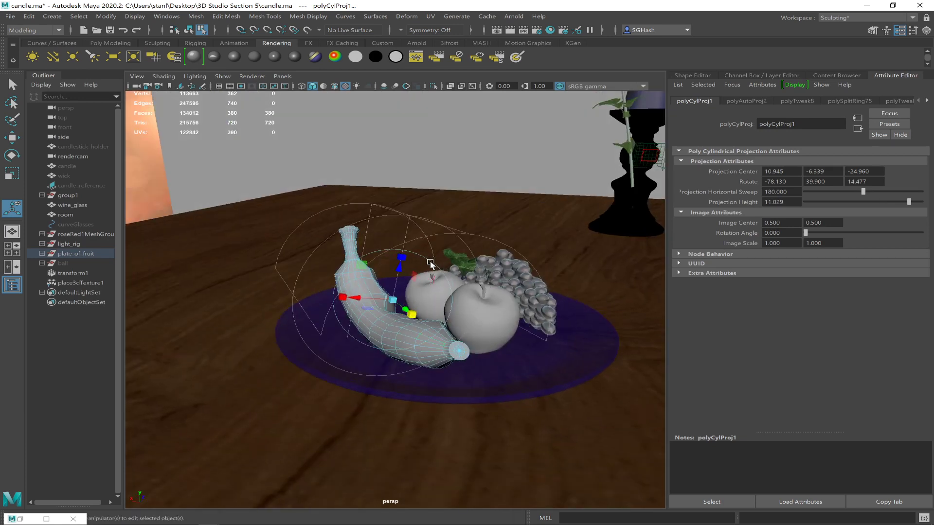
pyautogui.keyDown('alt'); pyautogui.moveTo(433, 264); pyautogui.dragTo(371, 332); pyautogui.keyUp('alt')
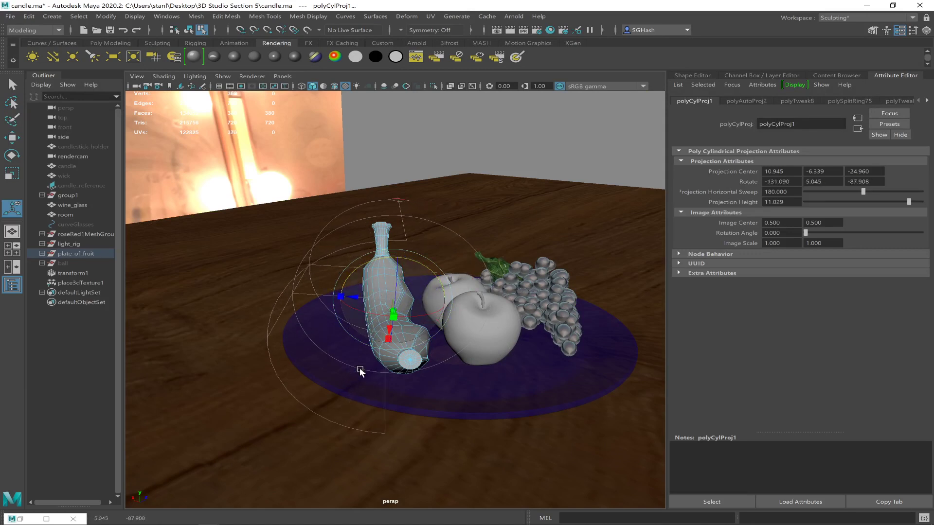
# Refine the banana's cylindrical projection to a height of about 10.18 and a rotation of about -133.5, 4.5 and -86.4 degrees
pyautogui.moveTo(393, 320); pyautogui.dragTo(347, 321)
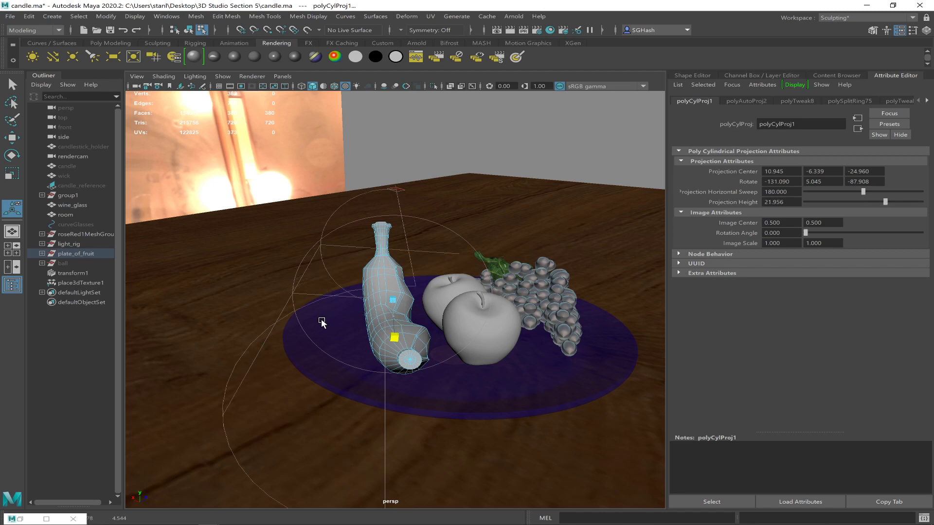
pyautogui.hotkey('ctrl', 'z')
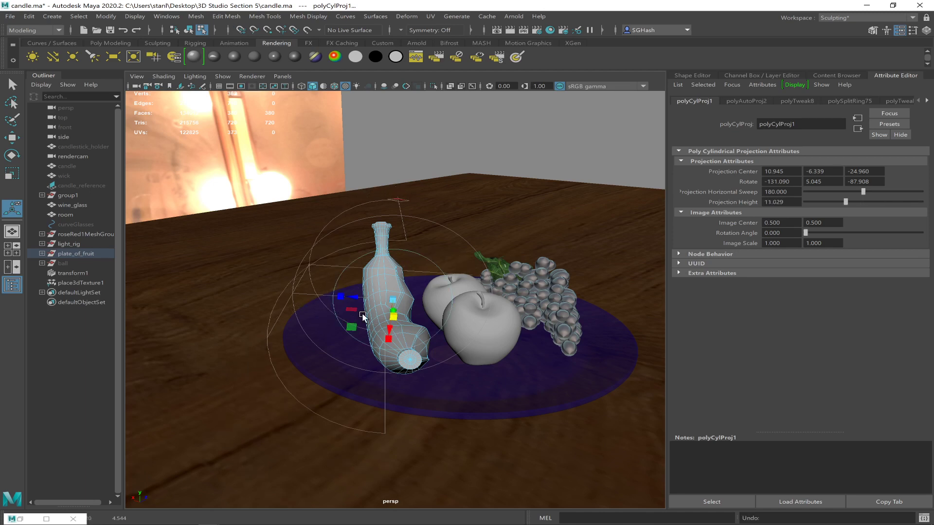
pyautogui.keyDown('alt'); pyautogui.moveTo(415, 294); pyautogui.dragTo(458, 291); pyautogui.keyUp('alt')
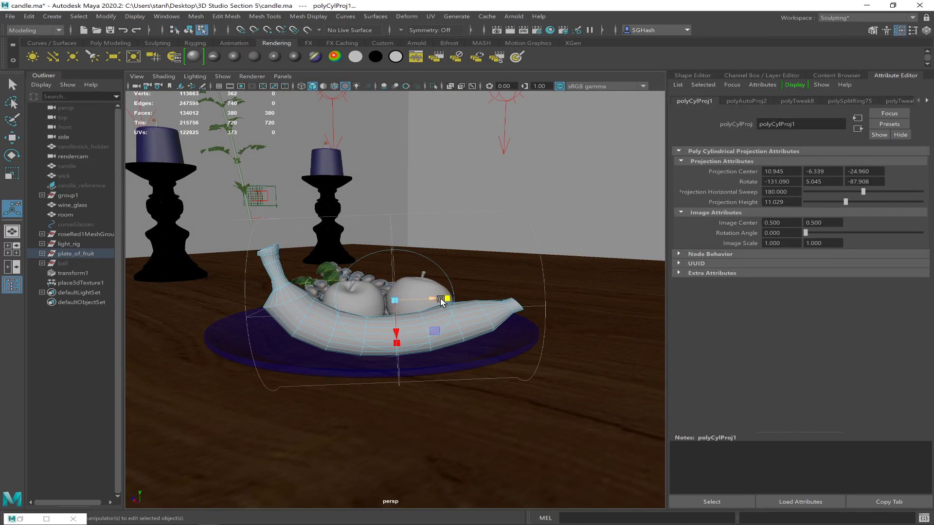
pyautogui.moveTo(447, 301); pyautogui.dragTo(379, 275)
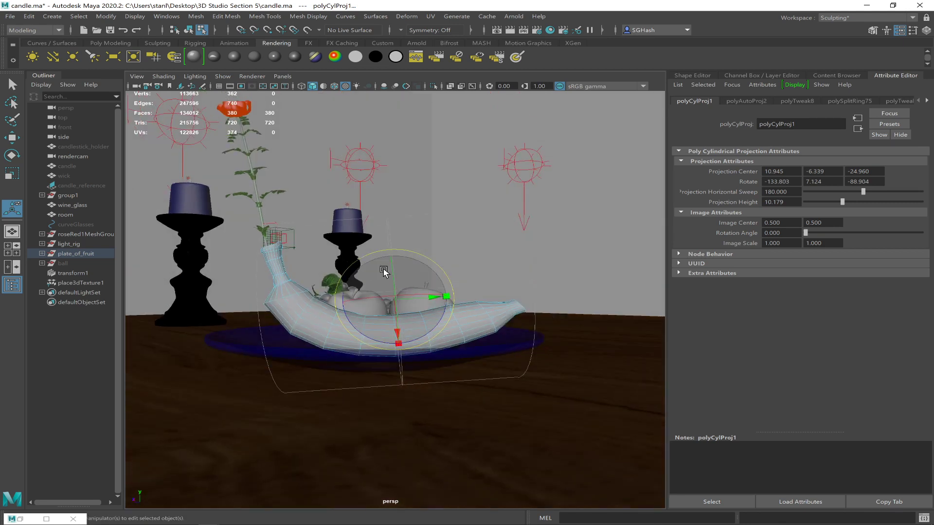
pyautogui.moveTo(348, 316); pyautogui.dragTo(340, 314)
pyautogui.keyDown('alt'); pyautogui.moveTo(479, 303); pyautogui.dragTo(453, 301); pyautogui.keyUp('alt')
pyautogui.scroll(3, 467, 300)
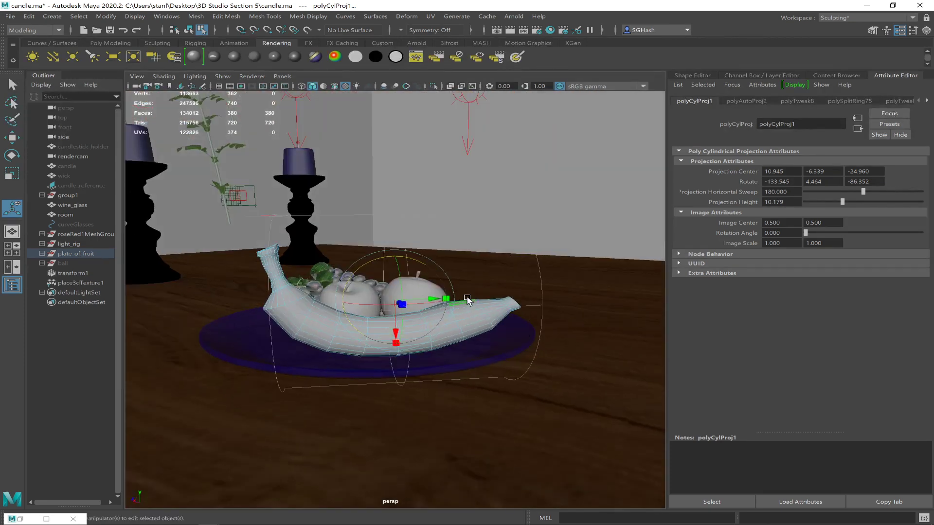
# Open the UV Editor, frame the banana's cylindrical UV layout to examine its shape, and return to the viewport
pyautogui.click(166, 16)
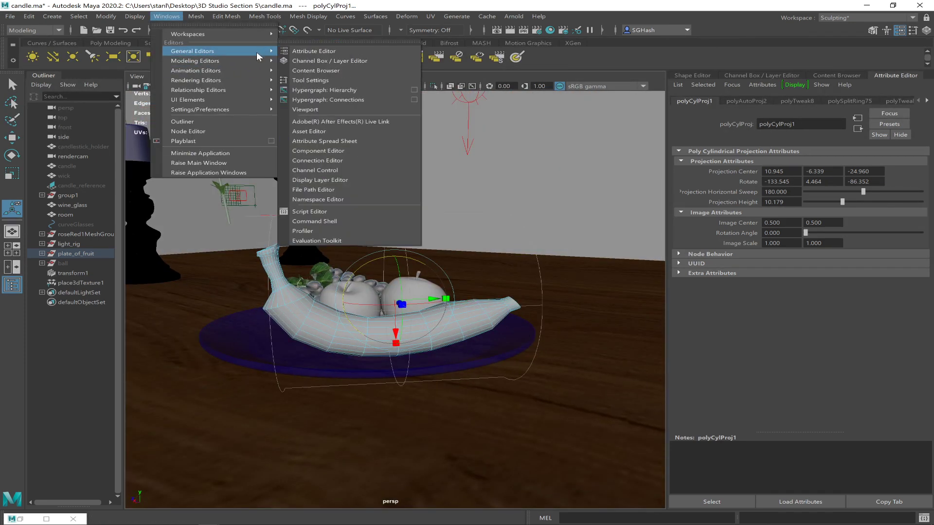
pyautogui.moveTo(255, 61)
pyautogui.click(307, 80)
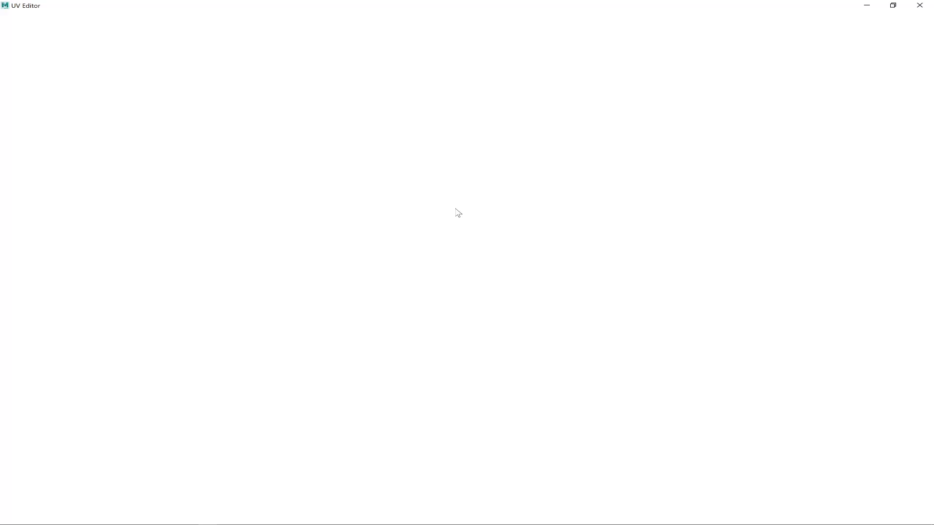
pyautogui.scroll(-6, 485, 314)
pyautogui.scroll(-4, 553, 270)
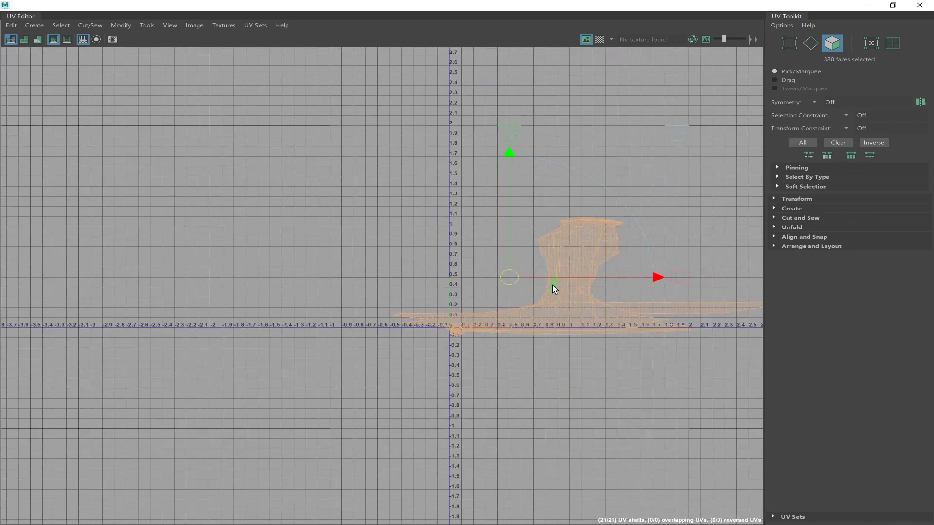
pyautogui.press('f')
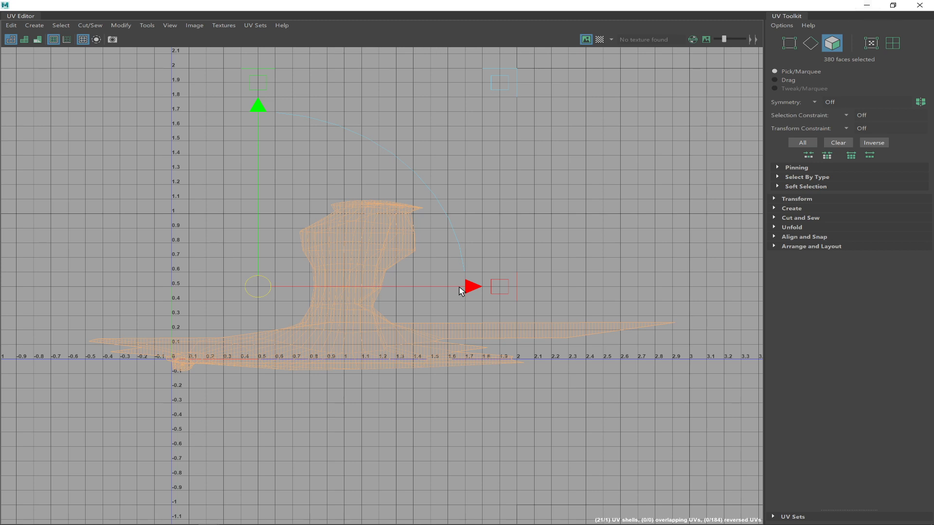
pyautogui.rightClick(856, 6)
pyautogui.click(867, 4)
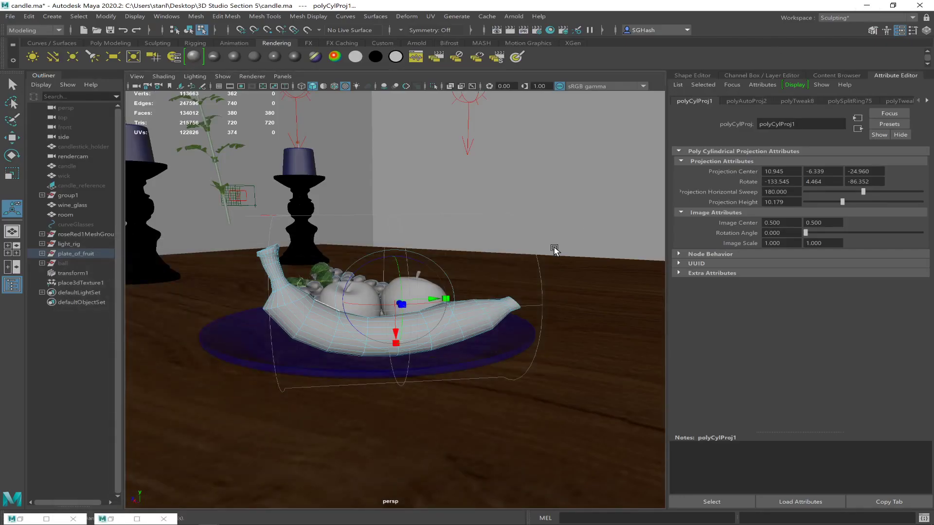
# Leave the projection manipulator and select a lengthwise line of edges along the banana's inner side, starting from its blunt tip
pyautogui.keyDown('alt'); pyautogui.moveTo(556, 288); pyautogui.dragTo(480, 301); pyautogui.keyUp('alt')
pyautogui.keyDown('alt'); pyautogui.moveTo(579, 345); pyautogui.dragTo(596, 351, button='right'); pyautogui.keyUp('alt')
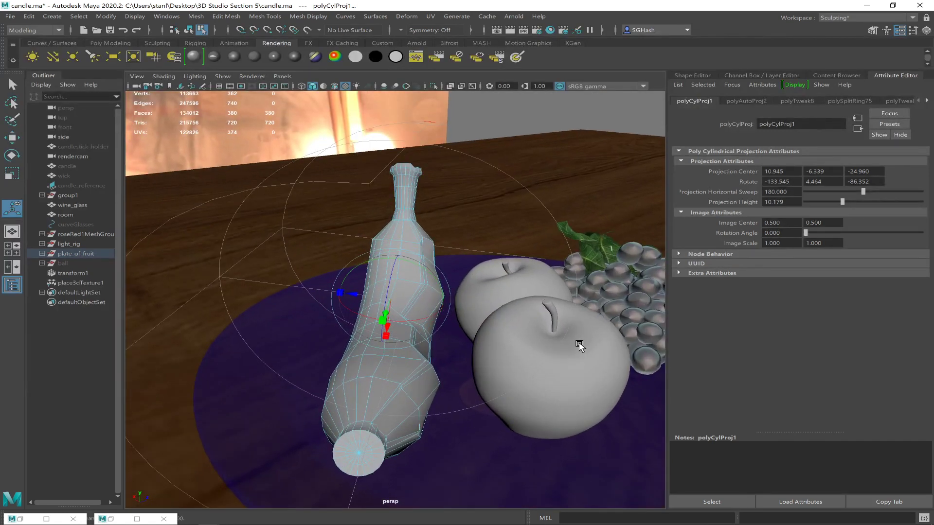
pyautogui.press('q')
pyautogui.keyDown('alt'); pyautogui.moveTo(451, 422); pyautogui.dragTo(323, 436); pyautogui.keyUp('alt')
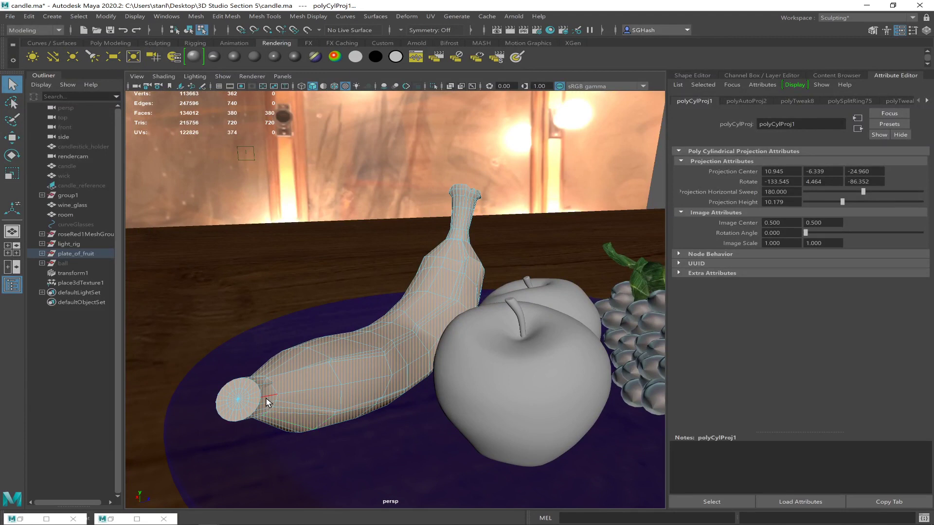
pyautogui.click(291, 394)
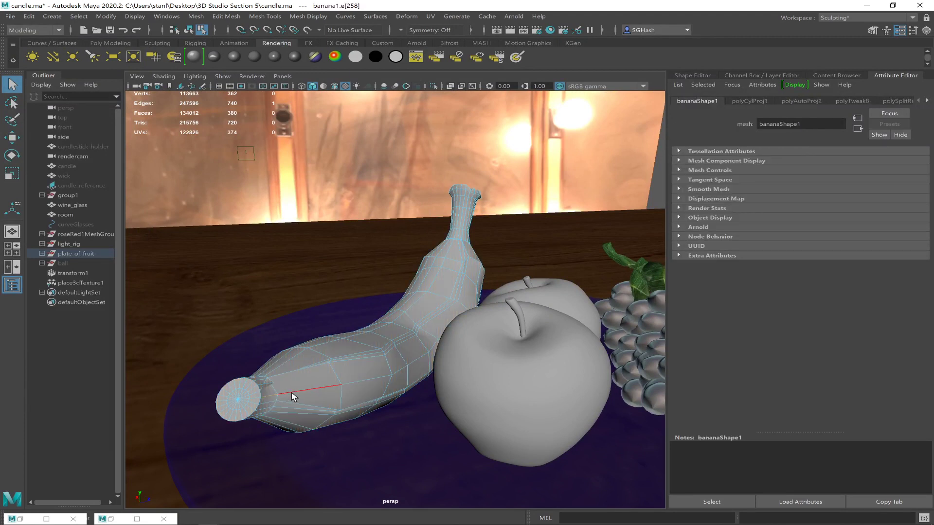
pyautogui.keyDown('shift'); pyautogui.click(350, 384); pyautogui.keyUp('shift')
pyautogui.keyDown('shift'); pyautogui.click(400, 371); pyautogui.keyUp('shift')
pyautogui.keyDown('shift'); pyautogui.click(417, 360); pyautogui.keyUp('shift')
pyautogui.keyDown('shift'); pyautogui.click(434, 344); pyautogui.keyUp('shift')
pyautogui.keyDown('shift'); pyautogui.click(453, 336); pyautogui.keyUp('shift')
pyautogui.keyDown('alt'); pyautogui.moveTo(452, 336); pyautogui.dragTo(506, 323); pyautogui.keyUp('alt')
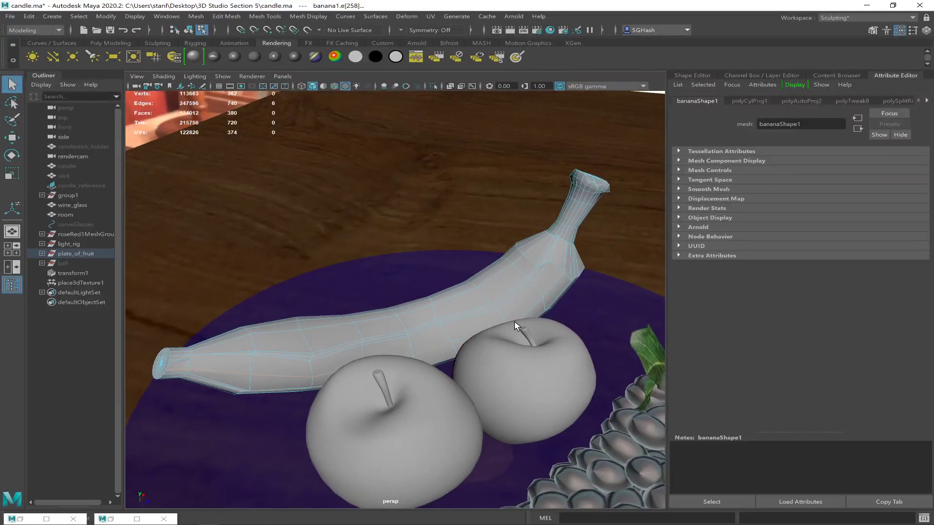
pyautogui.keyDown('shift'); pyautogui.click(461, 341); pyautogui.keyUp('shift')
# Extend the edge selection along the banana's body towards the base of the stem
pyautogui.keyDown('alt'); pyautogui.moveTo(554, 330); pyautogui.dragTo(592, 339); pyautogui.keyUp('alt')
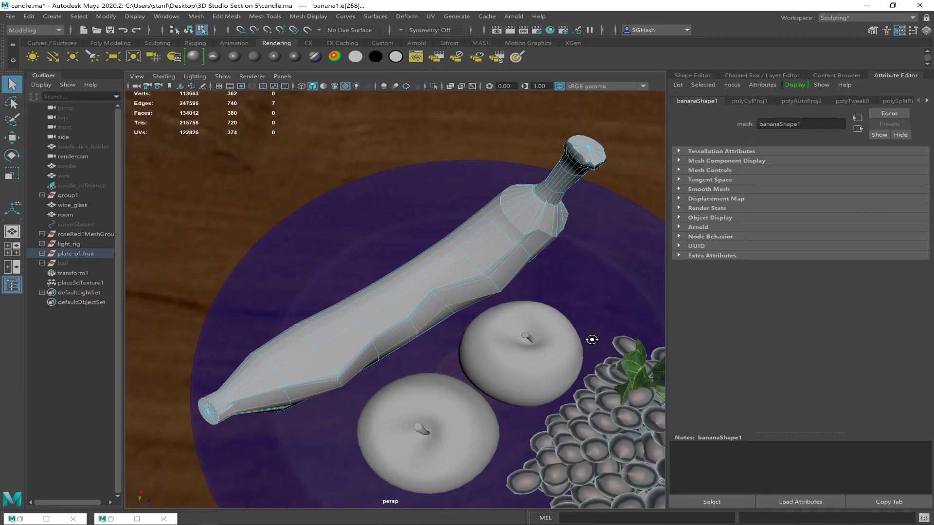
pyautogui.keyDown('alt'); pyautogui.moveTo(540, 273); pyautogui.dragTo(528, 269); pyautogui.keyUp('alt')
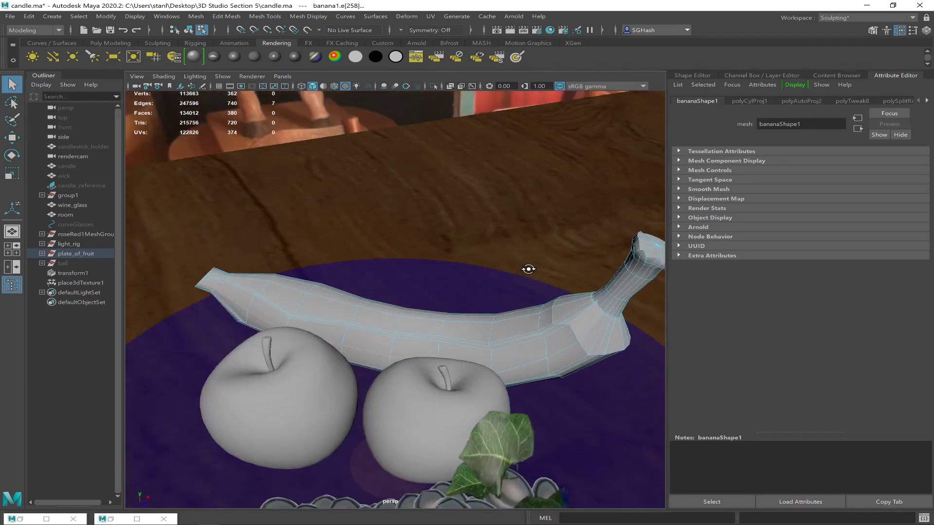
pyautogui.keyDown('shift'); pyautogui.click(559, 354); pyautogui.keyUp('shift')
pyautogui.keyDown('shift'); pyautogui.click(591, 330); pyautogui.keyUp('shift')
pyautogui.keyDown('shift'); pyautogui.click(590, 332); pyautogui.keyUp('shift')
pyautogui.scroll(3, 589, 328)
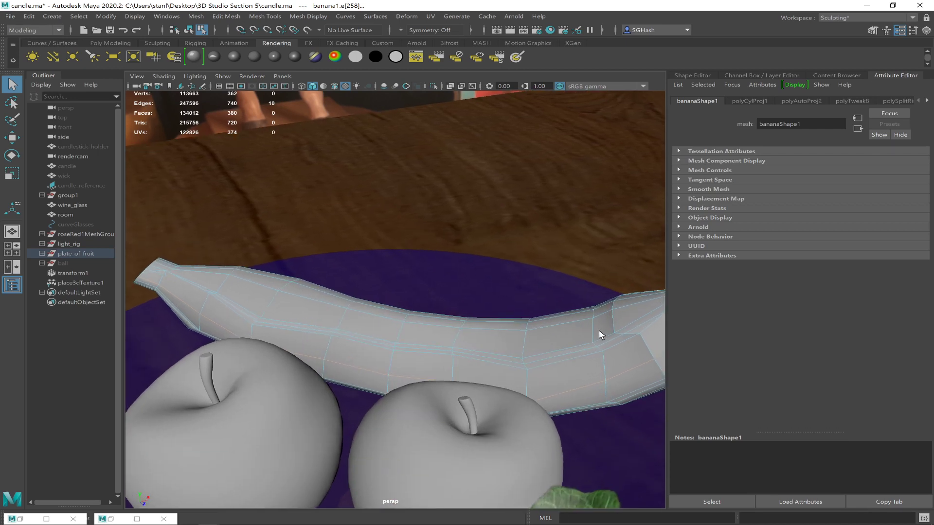
pyautogui.scroll(-1, 600, 330)
pyautogui.keyDown('shift'); pyautogui.moveTo(573, 233); pyautogui.dragTo(658, 330); pyautogui.keyUp('shift')
pyautogui.moveTo(460, 282)
pyautogui.keyDown('alt'); pyautogui.mouseDown()
pyautogui.moveTo(475, 272)
pyautogui.moveTo(417, 277)
pyautogui.moveTo(467, 277)
pyautogui.mouseUp(); pyautogui.keyUp('alt')
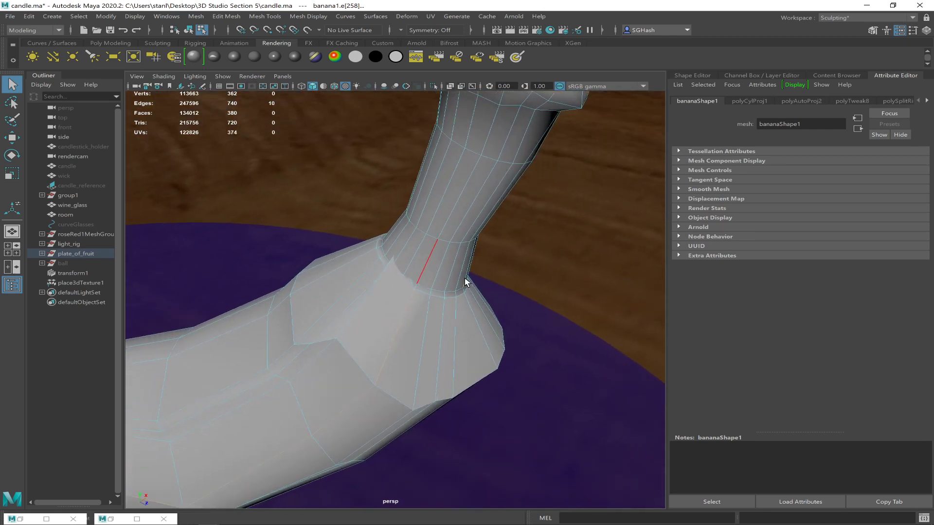
# Continue the seam edge selection up the banana's stem to the rim of its end cap
pyautogui.keyDown('shift'); pyautogui.click(417, 286); pyautogui.keyUp('shift')
pyautogui.keyDown('shift'); pyautogui.click(450, 210); pyautogui.keyUp('shift')
pyautogui.keyDown('shift'); pyautogui.click(520, 166); pyautogui.keyUp('shift')
pyautogui.keyDown('alt'); pyautogui.moveTo(524, 179); pyautogui.dragTo(455, 169, button='right'); pyautogui.keyUp('alt')
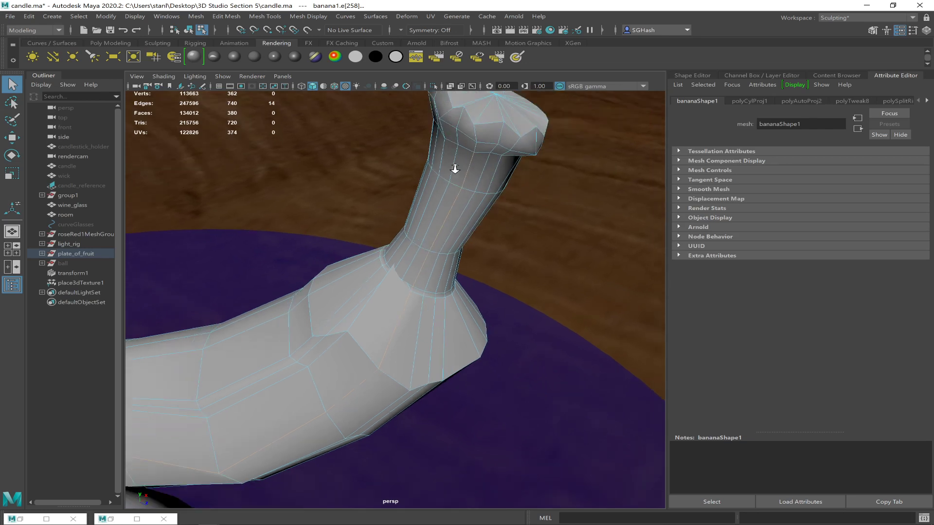
pyautogui.keyDown('shift'); pyautogui.click(474, 148); pyautogui.keyUp('shift')
pyautogui.keyDown('shift'); pyautogui.click(475, 132); pyautogui.keyUp('shift')
pyautogui.keyDown('alt'); pyautogui.moveTo(510, 247); pyautogui.dragTo(307, 267, button='right'); pyautogui.keyUp('alt')
pyautogui.keyDown('alt'); pyautogui.moveTo(306, 268); pyautogui.dragTo(417, 294); pyautogui.keyUp('alt')
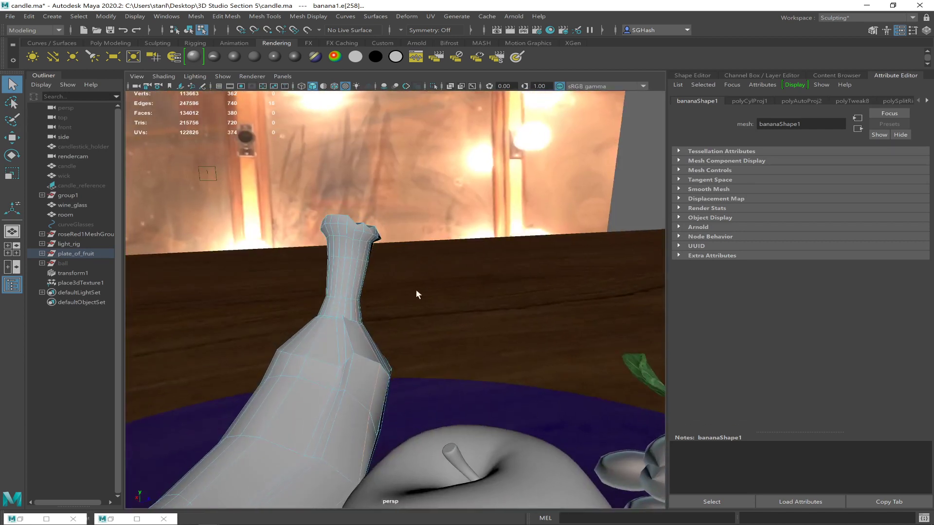
pyautogui.keyDown('alt'); pyautogui.moveTo(244, 267); pyautogui.dragTo(332, 289, button='right'); pyautogui.keyUp('alt')
pyautogui.keyDown('alt'); pyautogui.moveTo(397, 266); pyautogui.dragTo(400, 266); pyautogui.keyUp('alt')
# Look through the UV cut and sew commands and bring the UV Editor back up for the banana
pyautogui.click(427, 17)
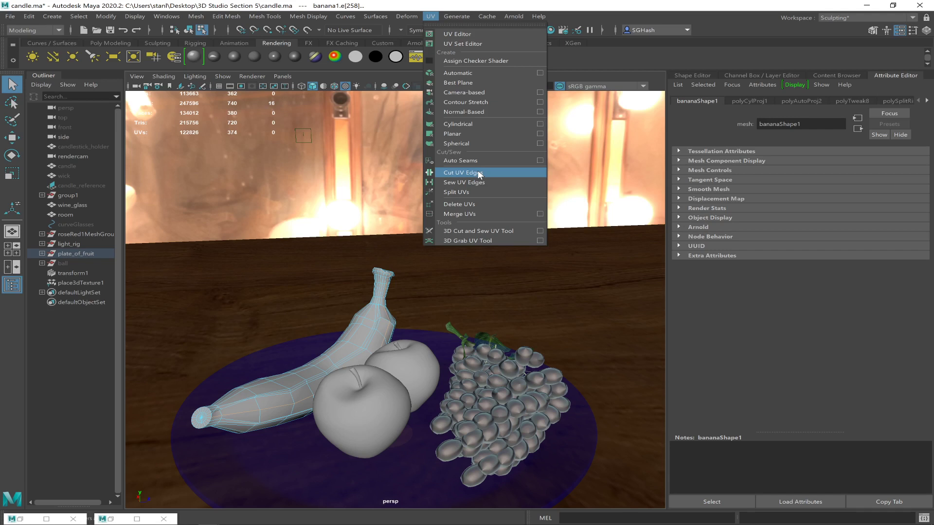
pyautogui.click(112, 519)
pyautogui.click(112, 519)
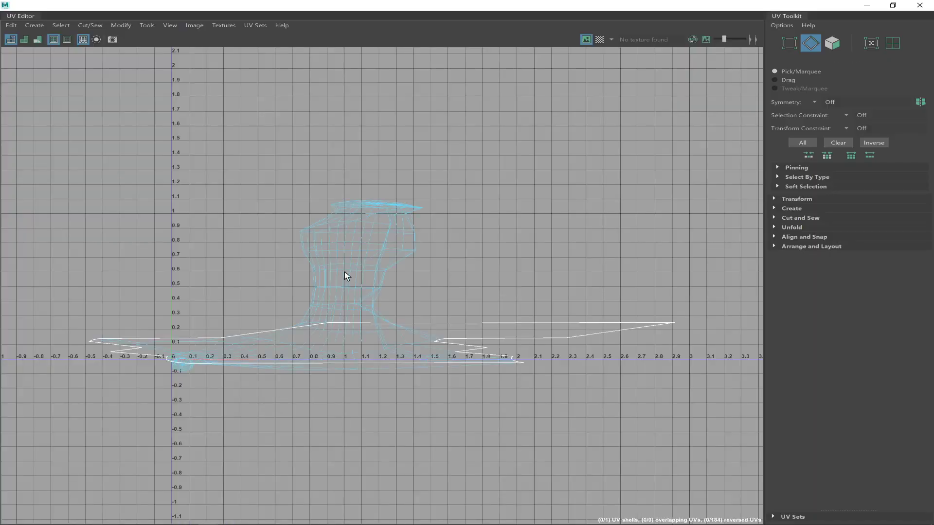
pyautogui.click(90, 25)
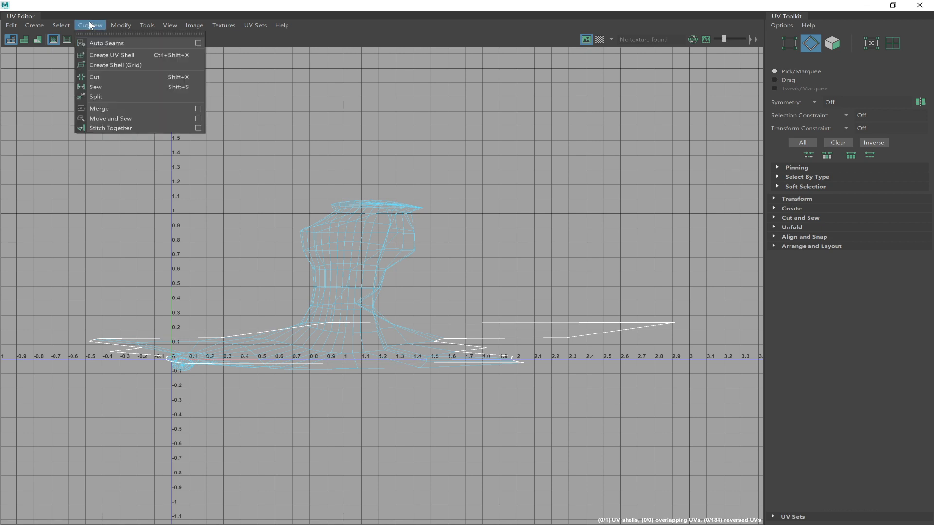
pyautogui.click(148, 86)
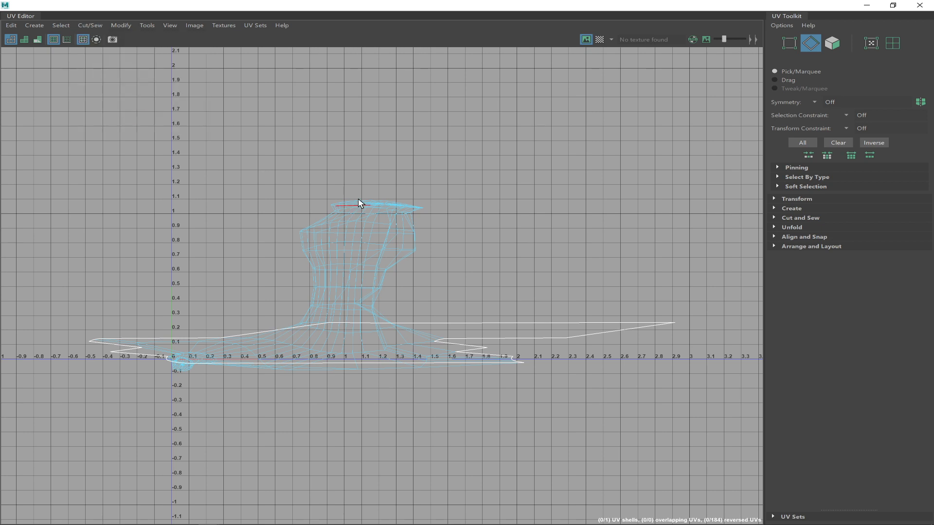
# Restore the banana's lengthwise seam edge selection and cut its UVs along those edges
pyautogui.click(867, 5)
pyautogui.keyDown('alt'); pyautogui.moveTo(326, 419); pyautogui.dragTo(334, 366); pyautogui.keyUp('alt')
pyautogui.keyDown('shift'); pyautogui.doubleClick(326, 379); pyautogui.keyUp('shift')
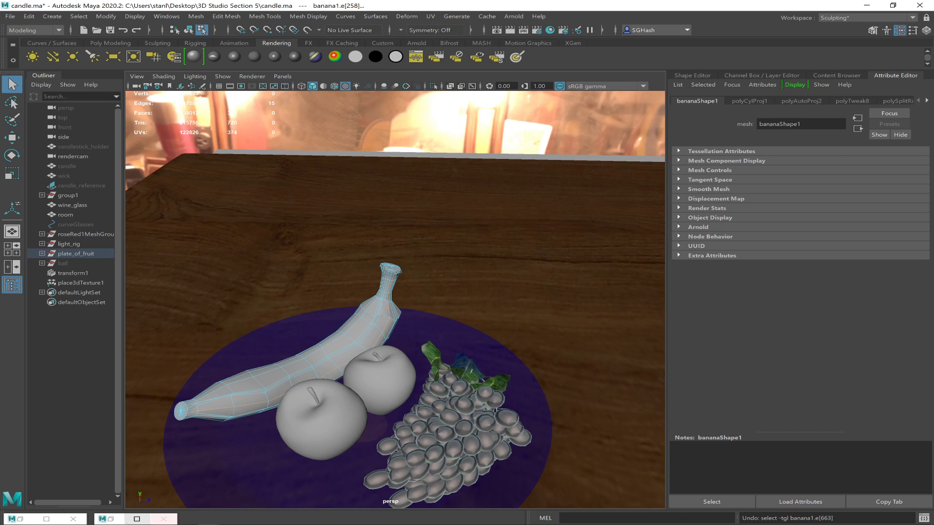
pyautogui.click(103, 519)
pyautogui.click(112, 519)
pyautogui.click(111, 519)
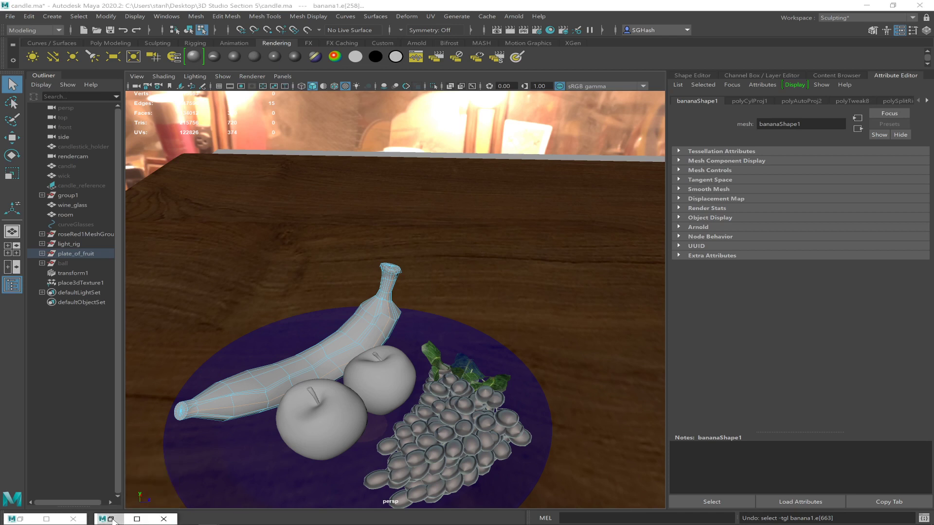
pyautogui.click(86, 26)
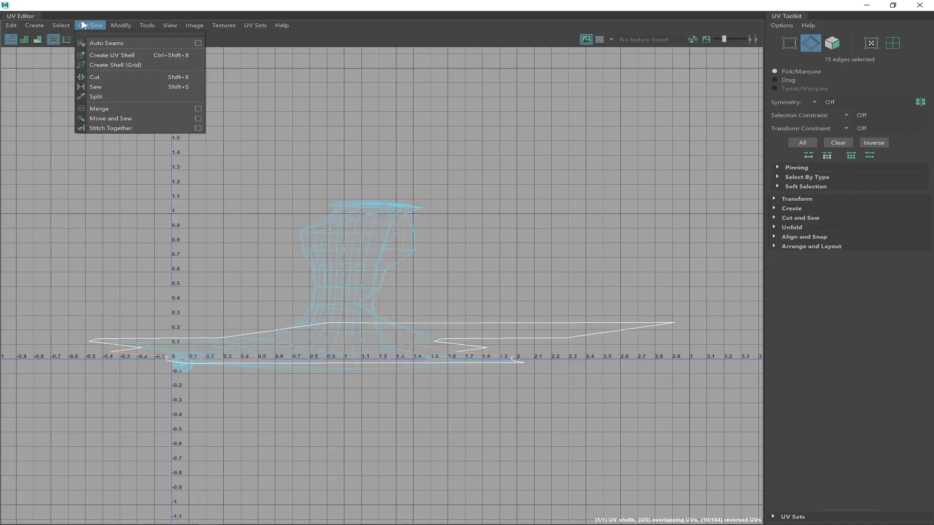
pyautogui.click(83, 25)
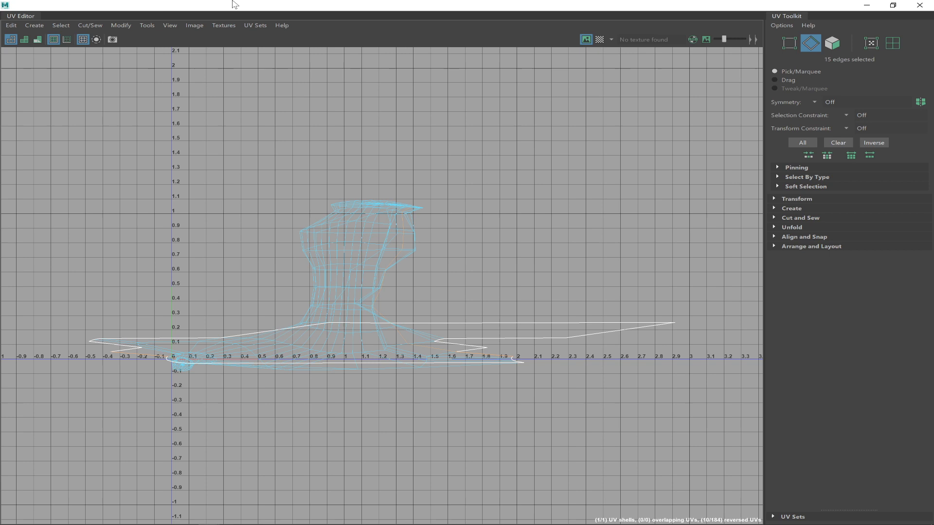
pyautogui.click(103, 25)
pyautogui.click(112, 77)
# Float the UV Editor over the viewport and examine the banana's cut UV layout with the seam edges selected
pyautogui.moveTo(776, 2); pyautogui.dragTo(618, 418)
pyautogui.keyDown('alt'); pyautogui.moveTo(513, 343); pyautogui.dragTo(422, 332); pyautogui.keyUp('alt')
pyautogui.click(439, 313)
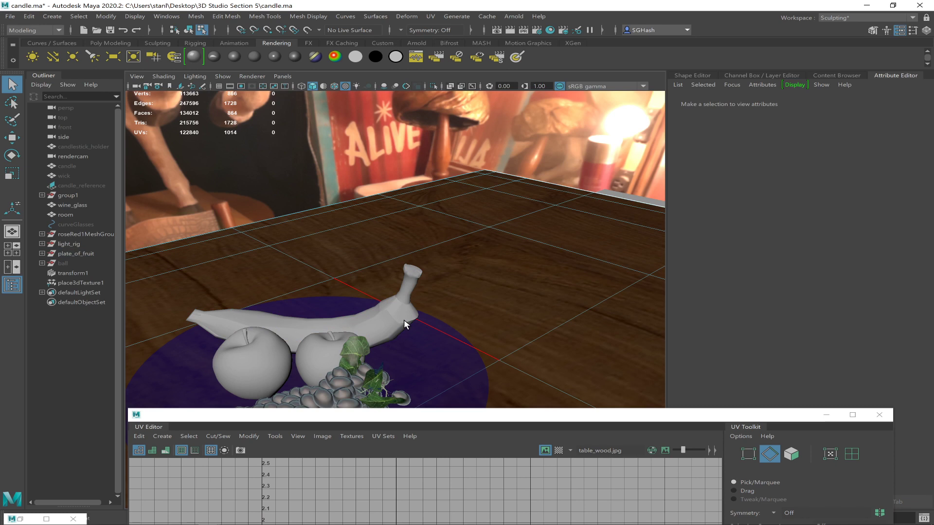
pyautogui.doubleClick(404, 319)
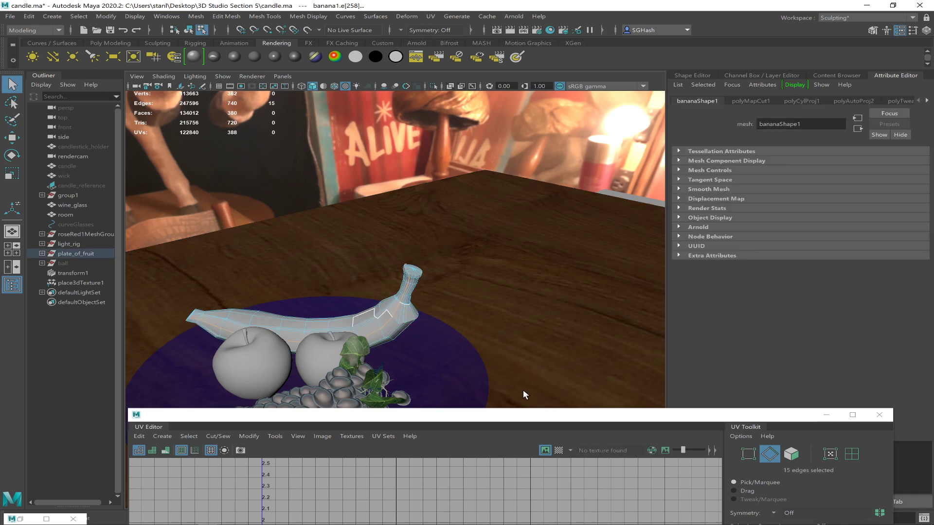
pyautogui.moveTo(500, 419); pyautogui.dragTo(471, 147)
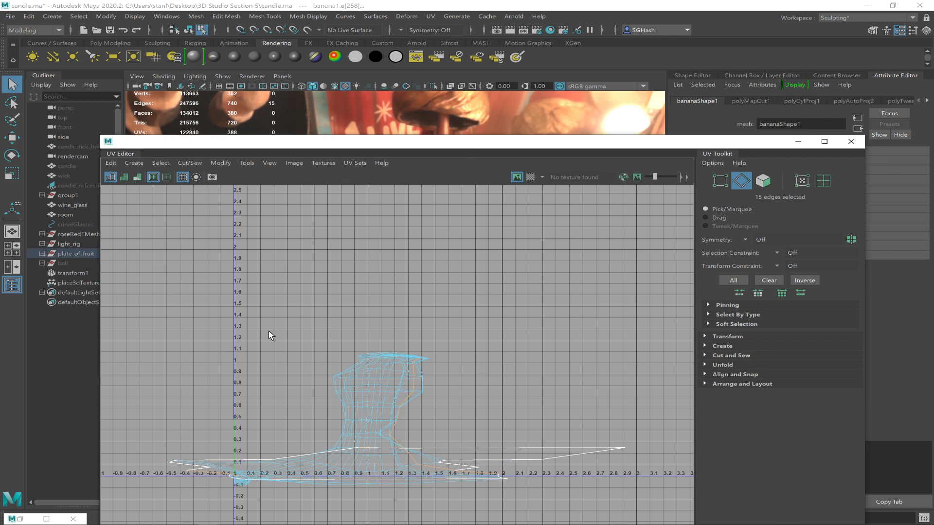
pyautogui.click(797, 142)
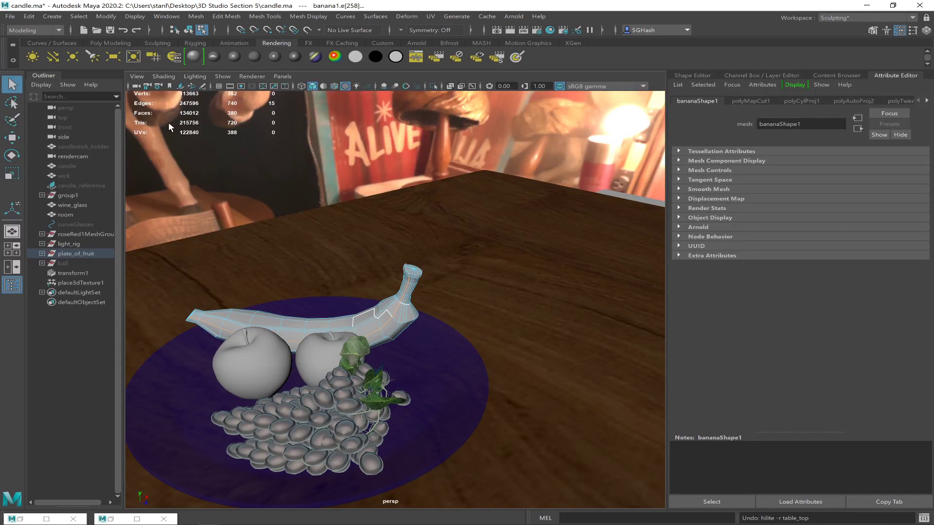
# Begin creating a selection set from the banana's selected seam edges
pyautogui.click(78, 16)
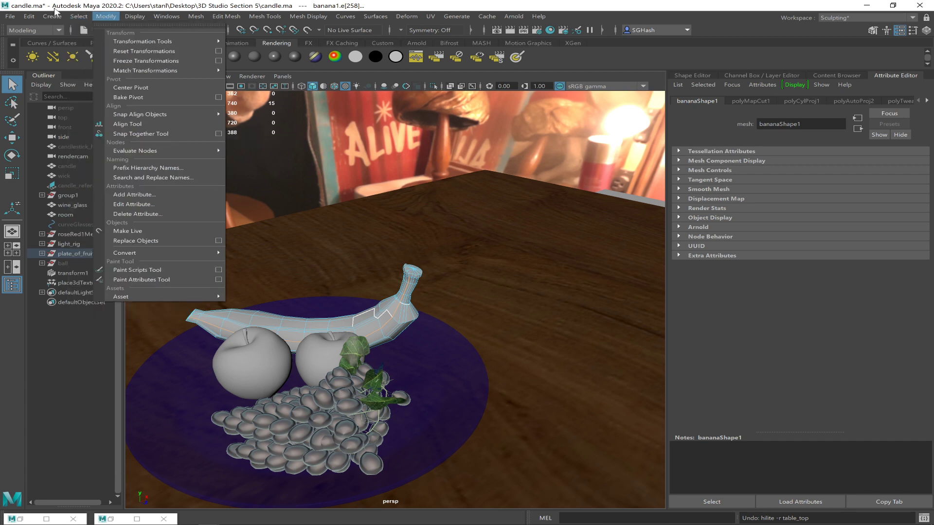
pyautogui.moveTo(50, 17)
pyautogui.moveTo(145, 212)
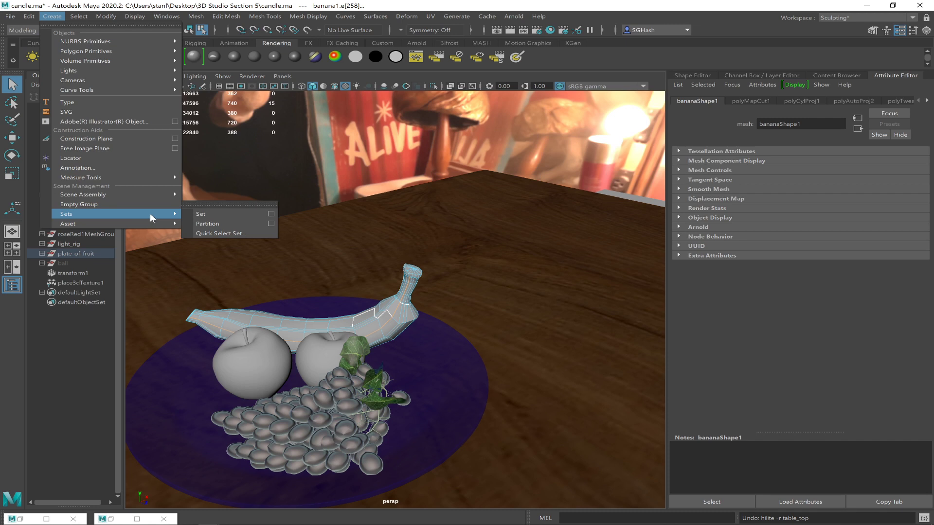
# Create a quick select set named bananaseam from the selected banana seam edges
pyautogui.click(208, 233)
pyautogui.write('b')
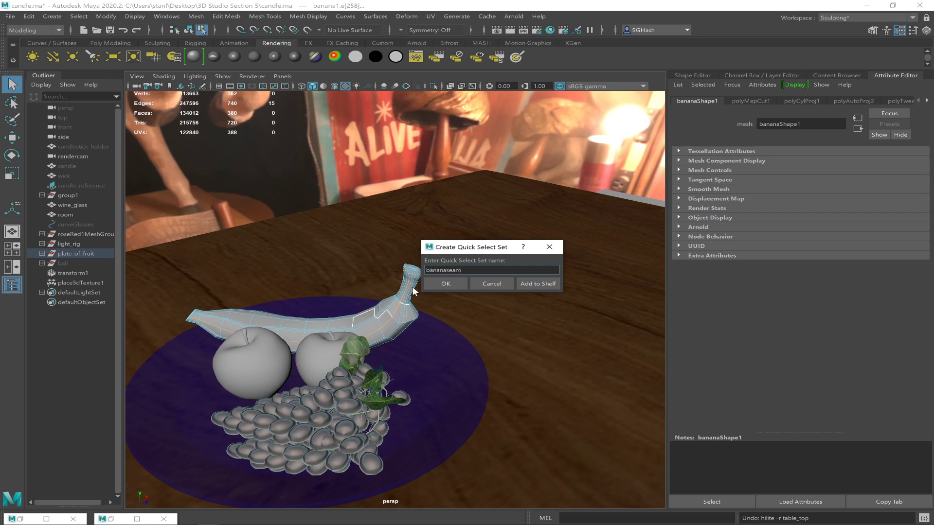
pyautogui.write('ananaseam')
pyautogui.press('Return')
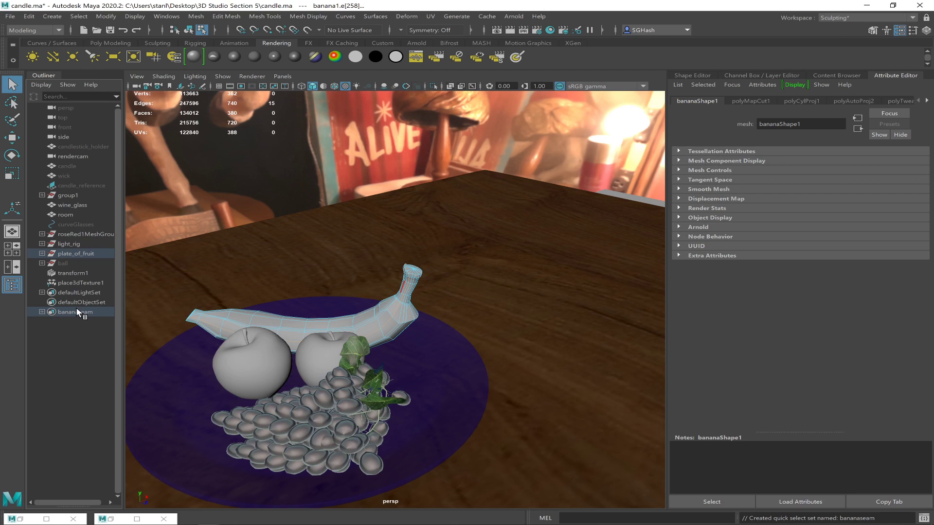
# Clear the edge selection and bring up the UV Editor, placing its window beside the banana in the viewport
pyautogui.click(366, 322)
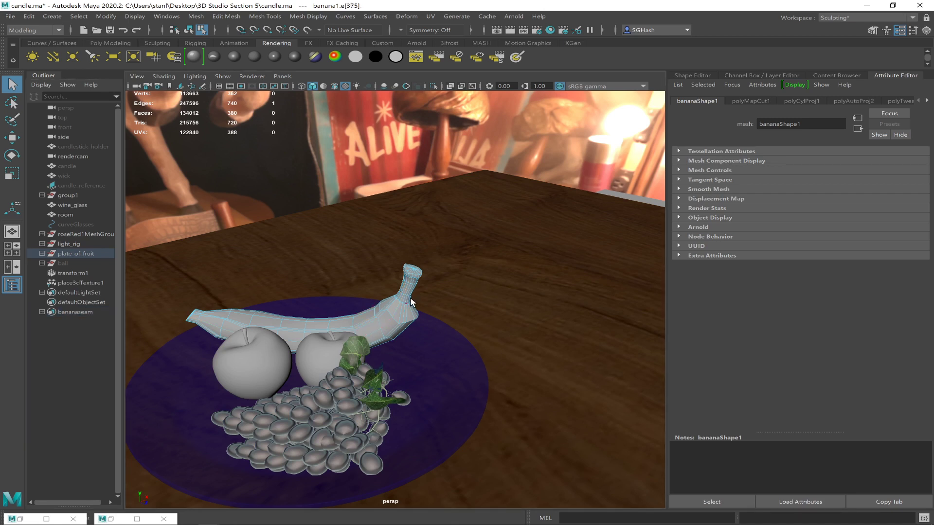
pyautogui.click(452, 315)
pyautogui.click(110, 519)
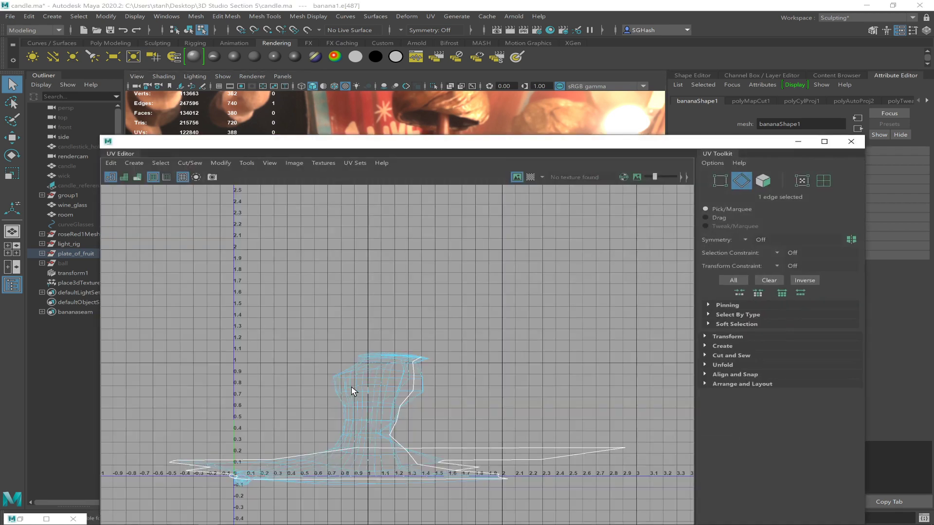
pyautogui.moveTo(479, 145); pyautogui.dragTo(740, 105)
pyautogui.moveTo(703, 144); pyautogui.dragTo(655, 187)
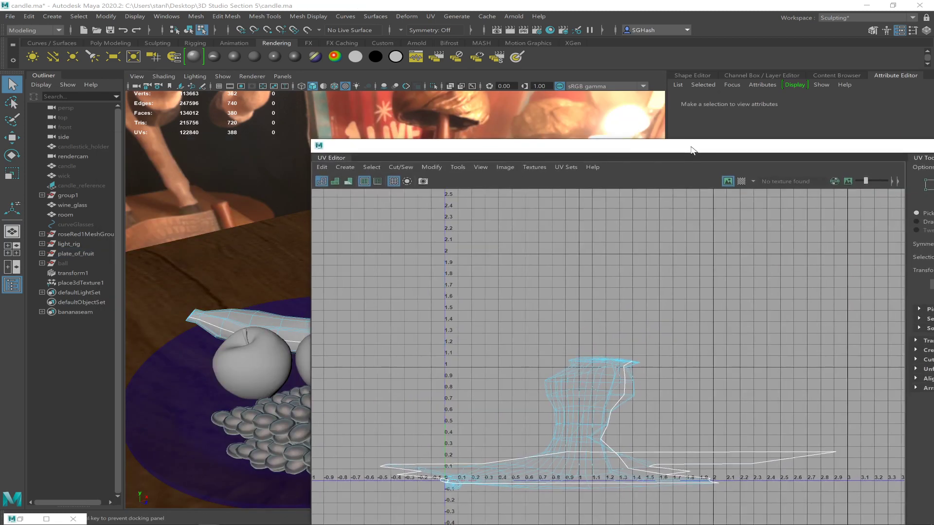
# Select all of the banana's UVs and move the whole shell upward in UV space
pyautogui.click(554, 401)
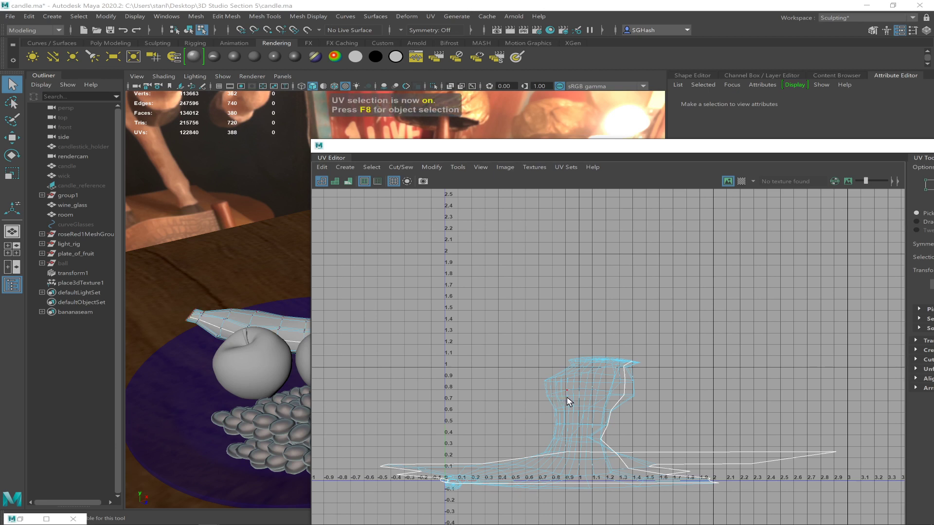
pyautogui.click(567, 398)
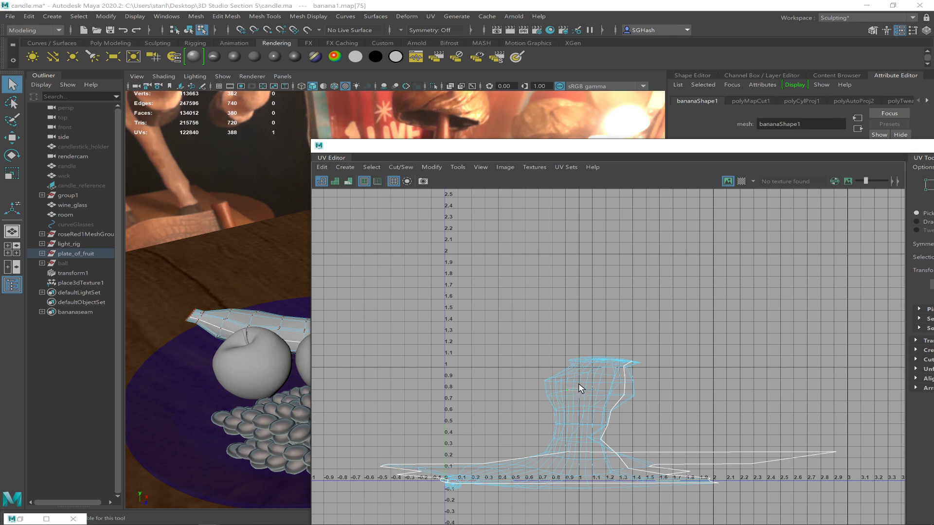
pyautogui.click(579, 395)
pyautogui.click(590, 387)
pyautogui.keyDown('shift'); pyautogui.moveTo(589, 362); pyautogui.dragTo(631, 380, button='right'); pyautogui.keyUp('shift')
pyautogui.press('w')
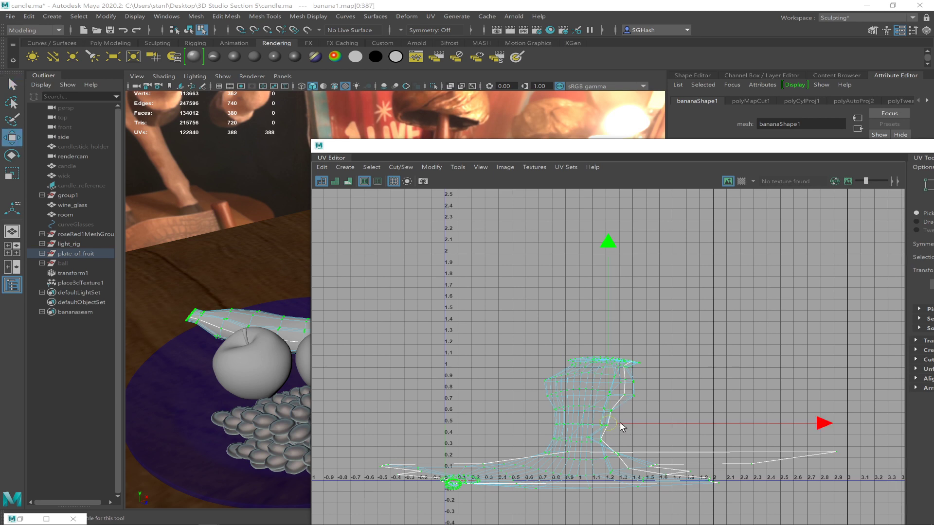
pyautogui.moveTo(609, 425); pyautogui.dragTo(613, 388)
pyautogui.click(612, 387)
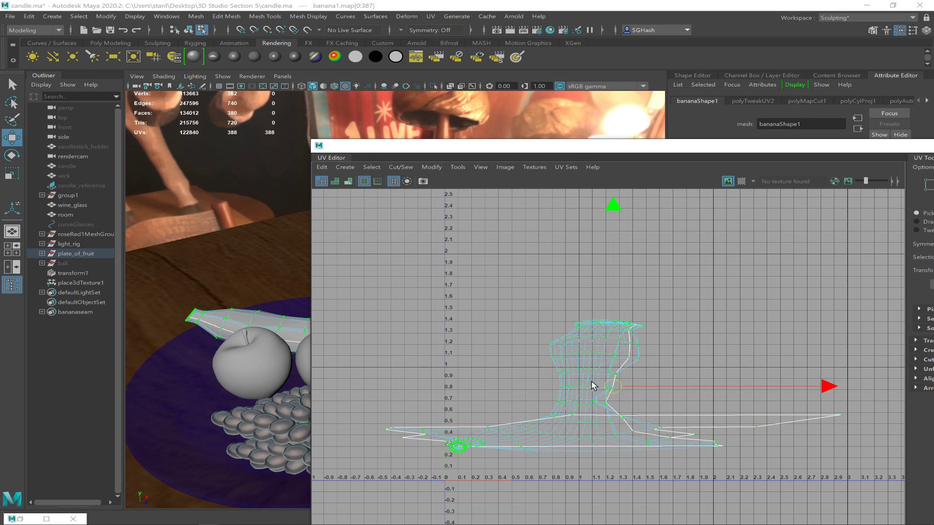
# Unfold the banana's UV shell and shift it slightly up and to the right in UV space
pyautogui.keyDown('shift'); pyautogui.moveTo(568, 371); pyautogui.dragTo(424, 341, button='right'); pyautogui.keyUp('shift')
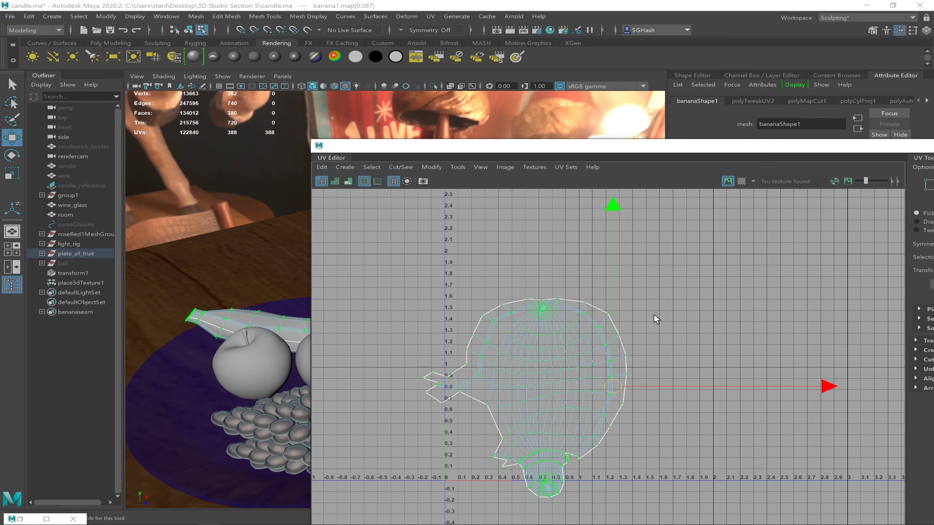
pyautogui.press('r')
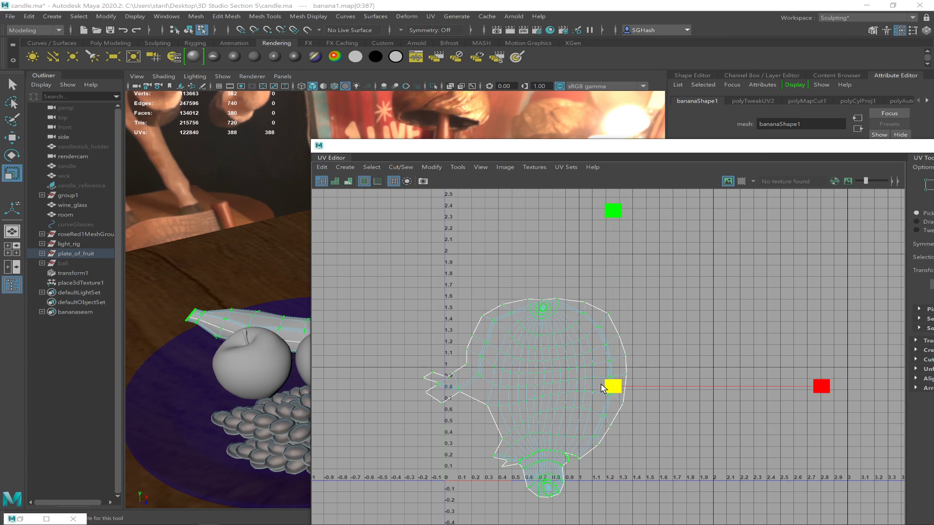
pyautogui.press('w')
pyautogui.rightClick(612, 386)
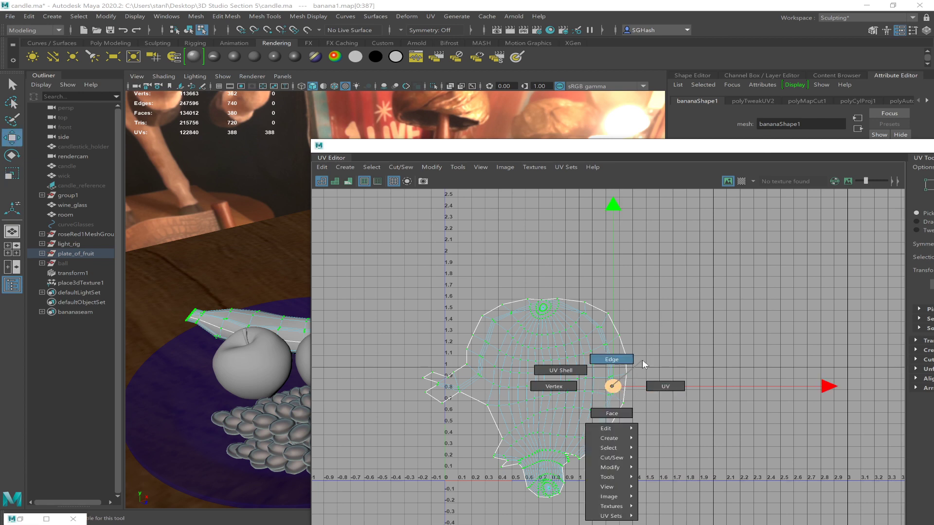
pyautogui.click(665, 387)
pyautogui.moveTo(612, 386); pyautogui.dragTo(643, 374)
# Uncover the banana in the viewport and sew the jagged seam's edge nearest the stem
pyautogui.moveTo(636, 149); pyautogui.dragTo(769, 231)
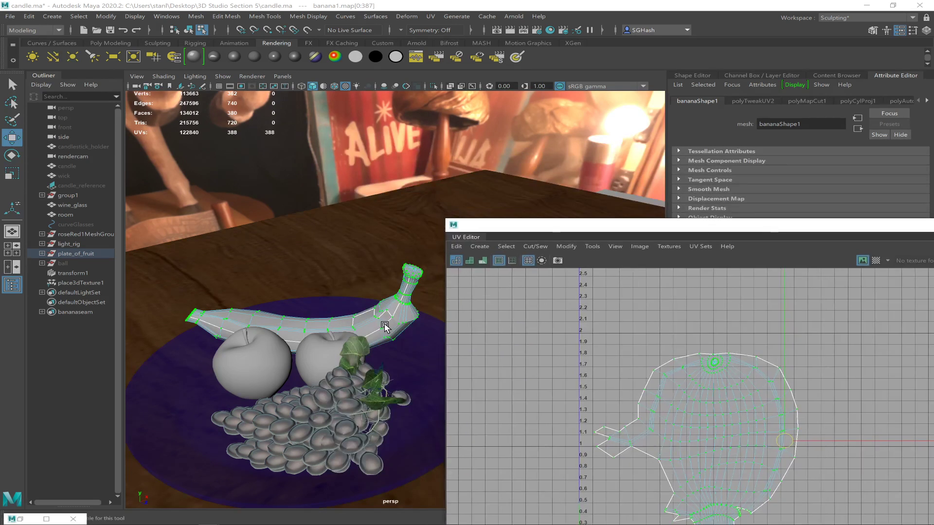
pyautogui.scroll(3, 374, 325)
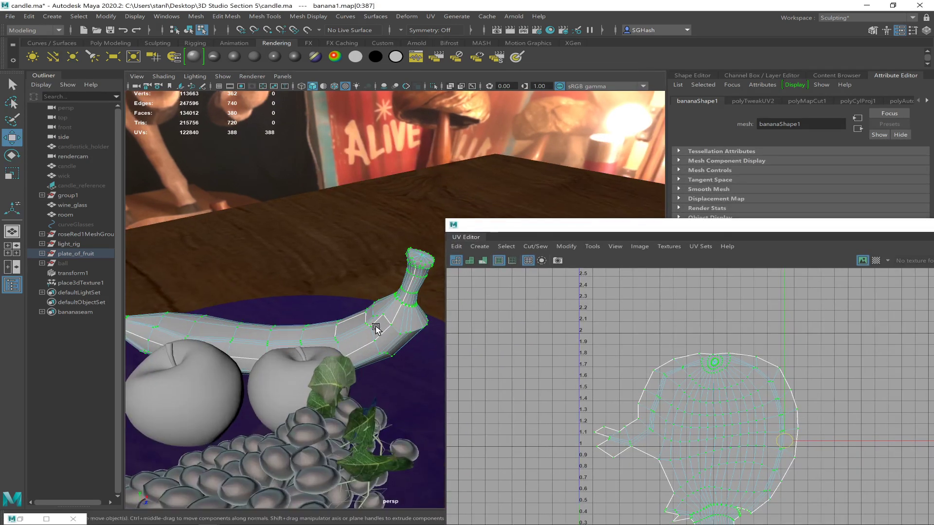
pyautogui.scroll(3, 428, 318)
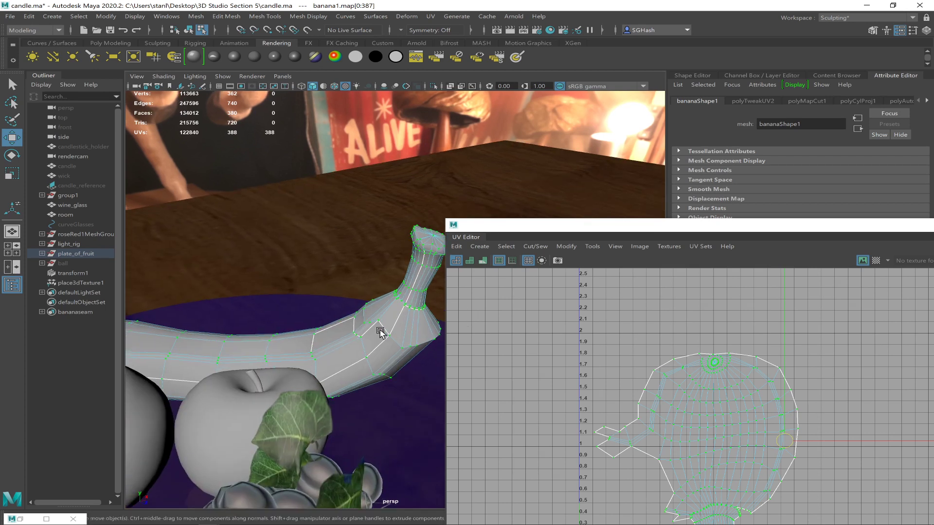
pyautogui.press('F10')
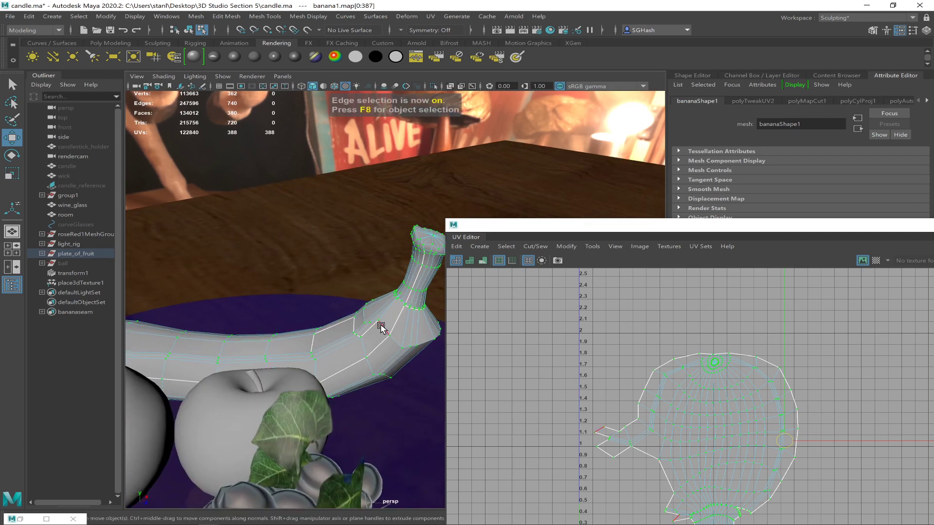
pyautogui.click(381, 327)
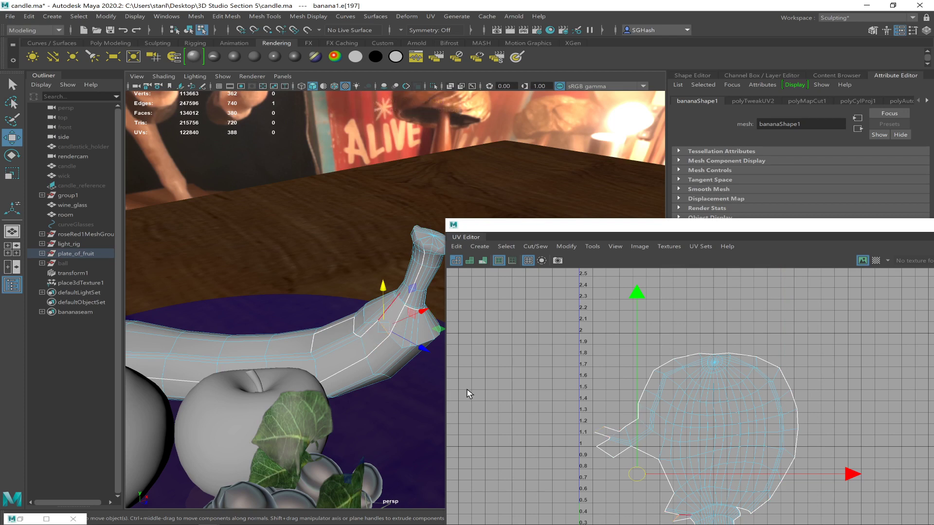
pyautogui.click(544, 249)
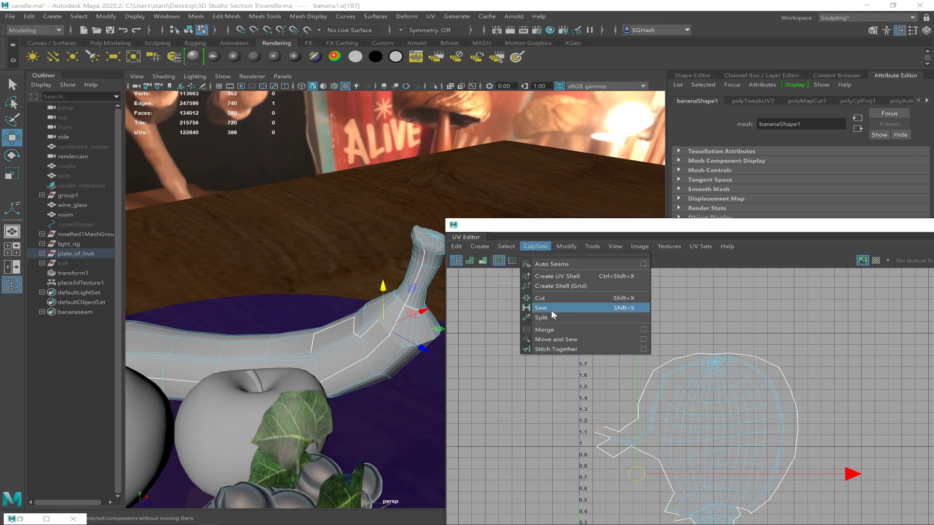
pyautogui.click(550, 310)
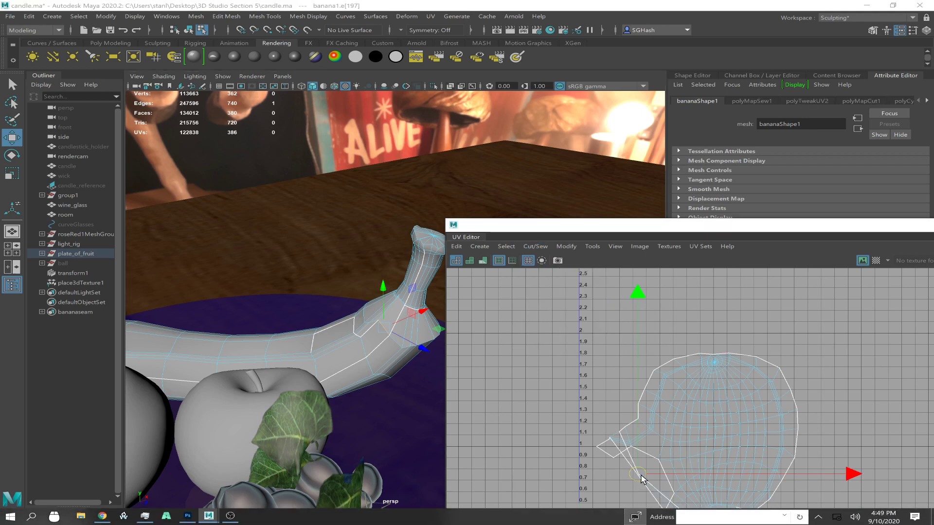
# Sew the next two edges of the zigzag seam, working from the stem along the banana's body
pyautogui.click(365, 333)
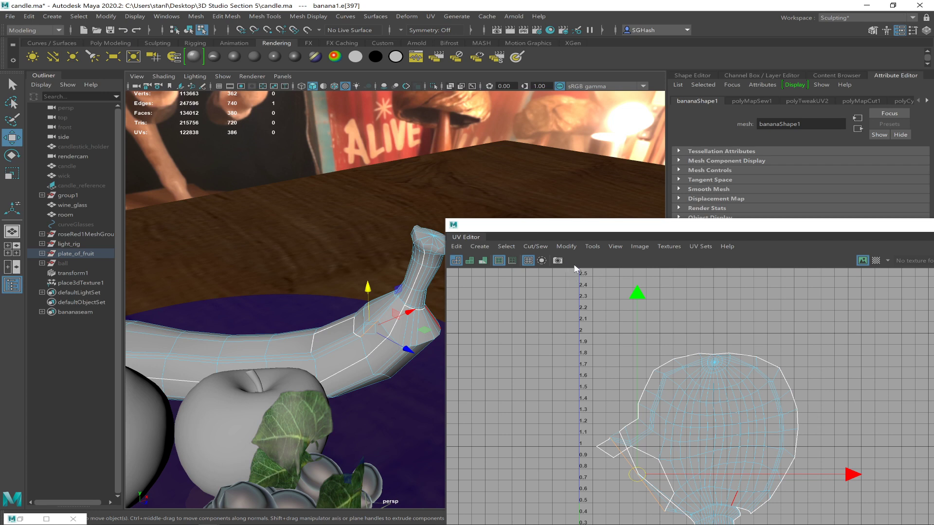
pyautogui.click(537, 247)
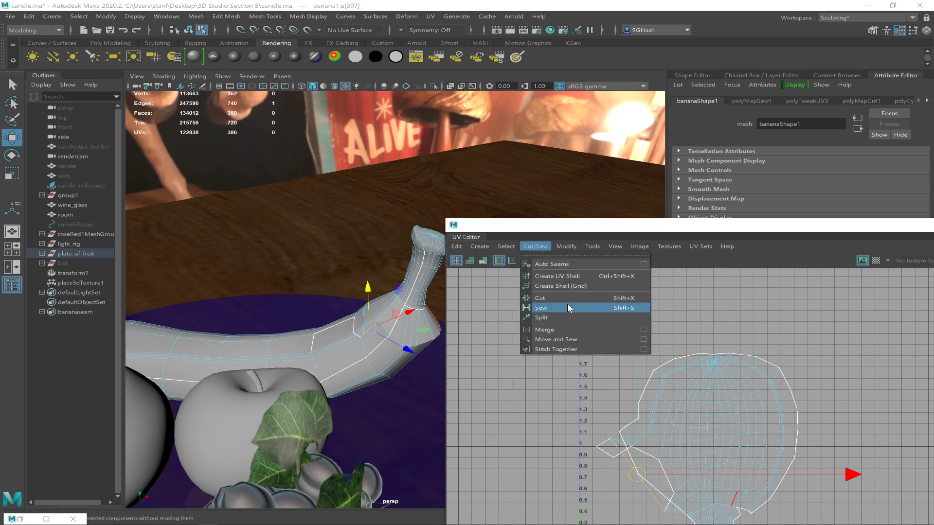
pyautogui.click(556, 308)
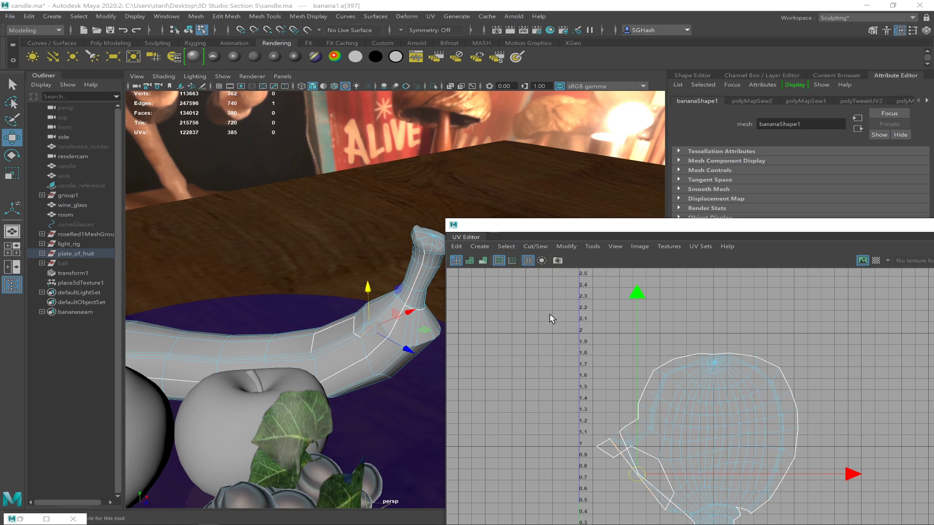
pyautogui.click(407, 361)
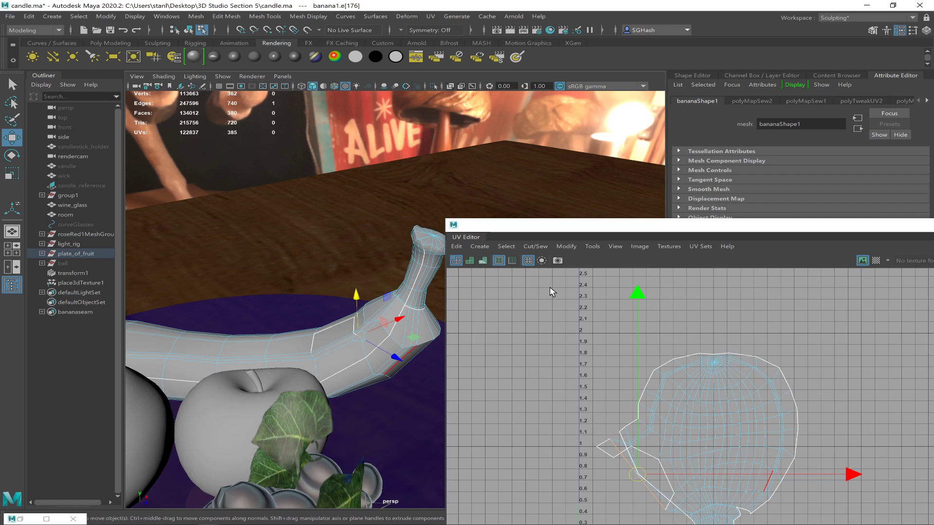
pyautogui.click(529, 247)
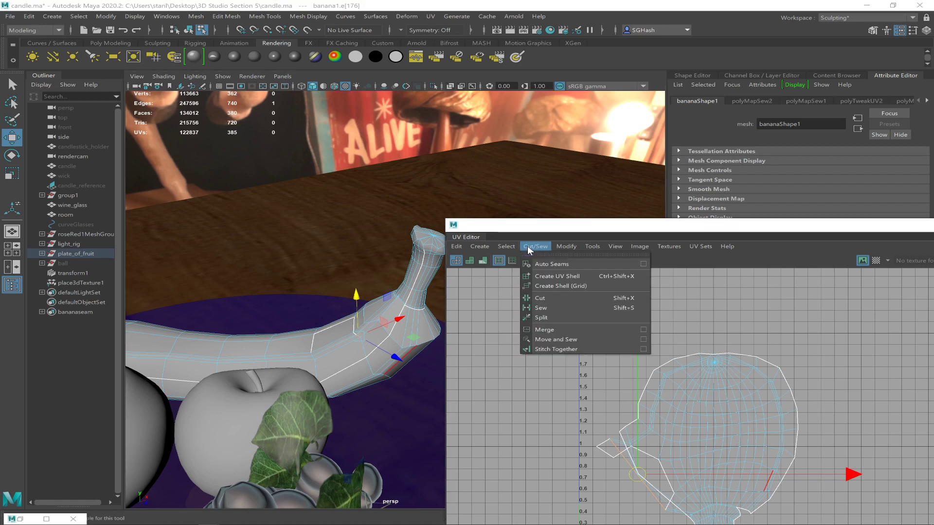
pyautogui.click(555, 307)
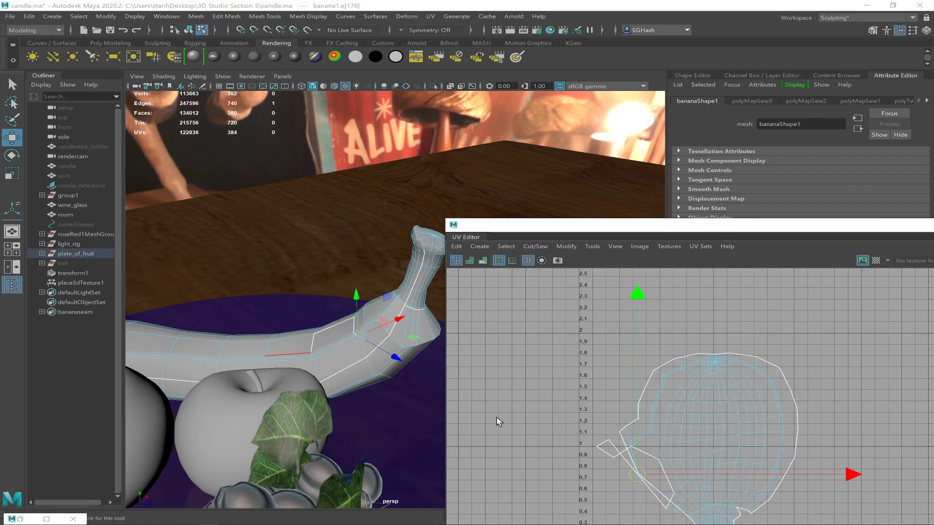
# Sew the three remaining edges of the banana's upper zigzag seam, leaving only the straight lengthwise cut
pyautogui.click(313, 340)
pyautogui.click(532, 246)
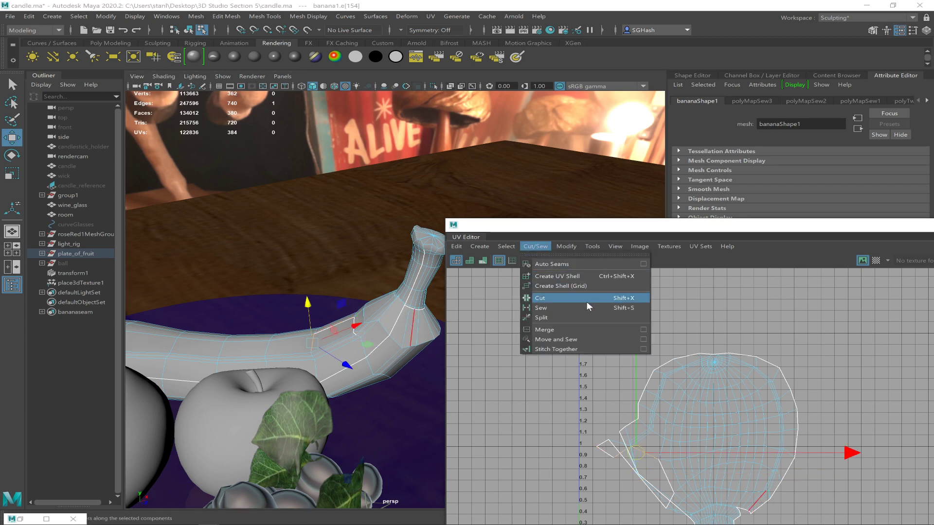
pyautogui.click(570, 308)
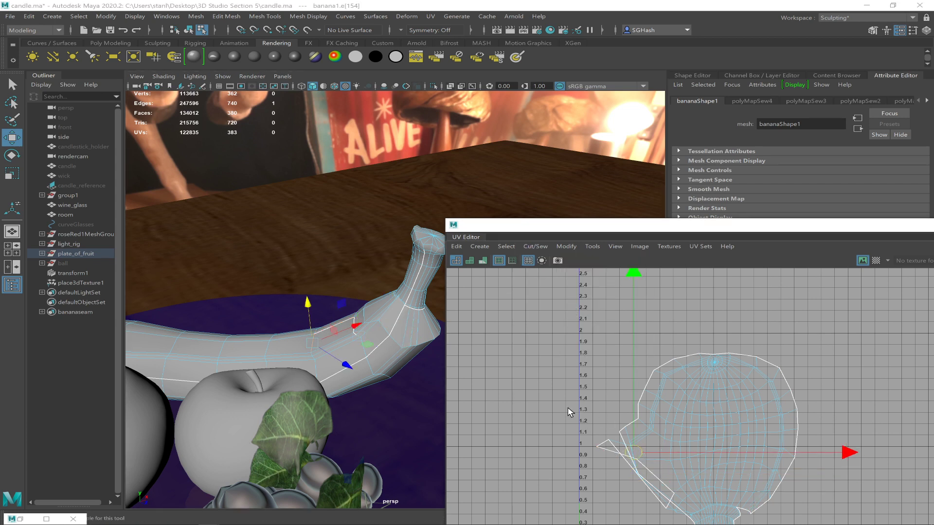
pyautogui.click(344, 323)
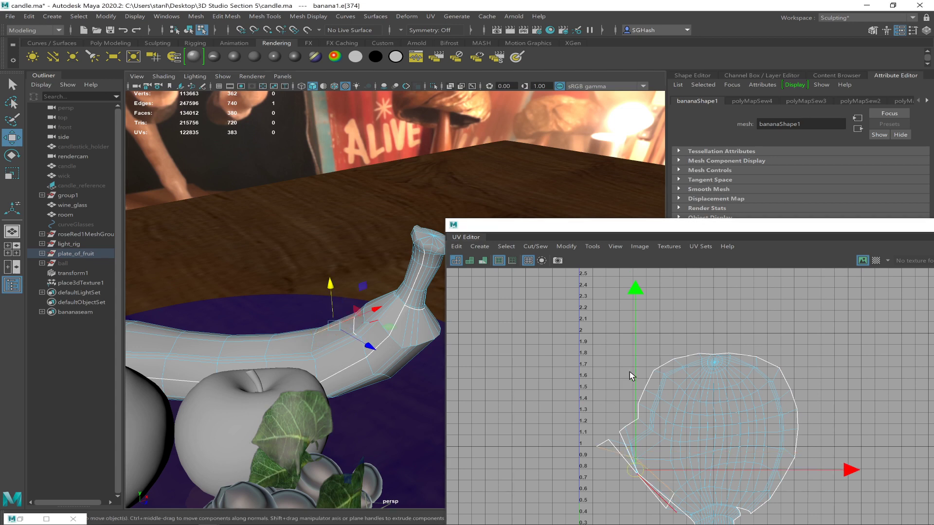
pyautogui.press('g')
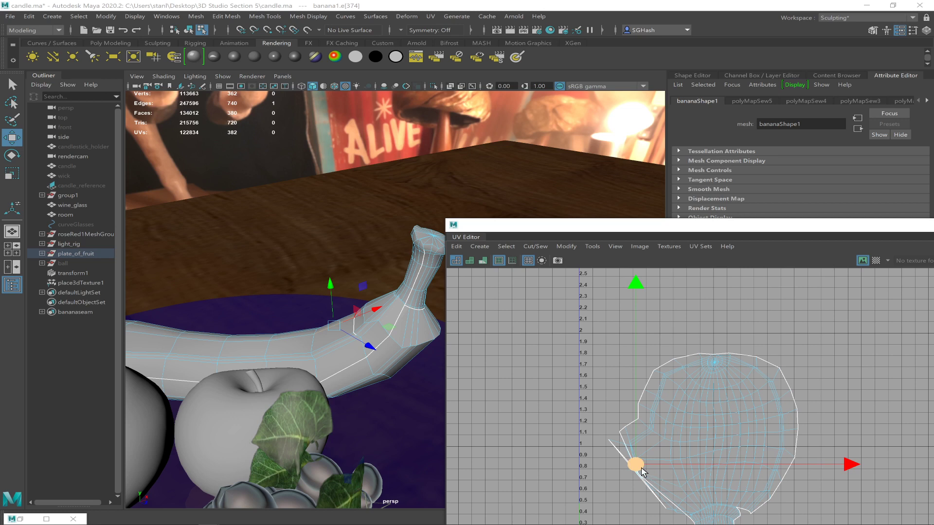
pyautogui.click(356, 322)
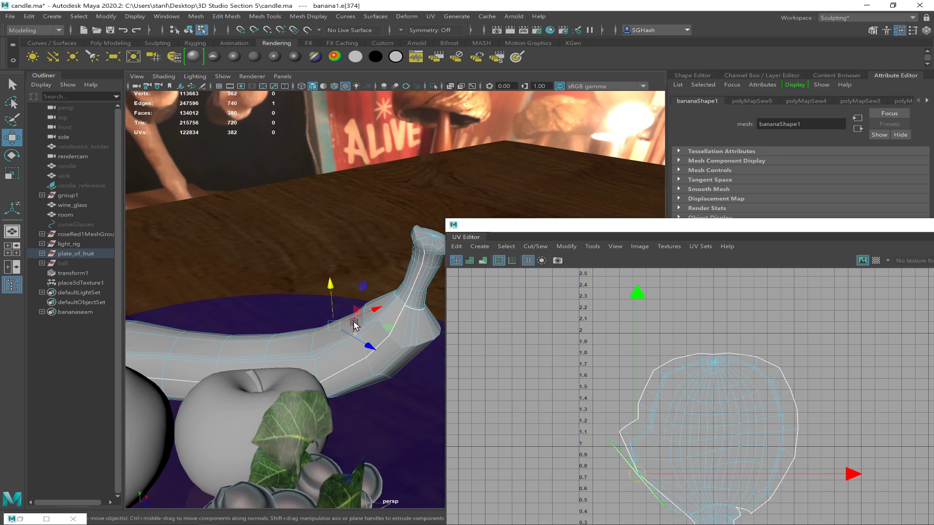
pyautogui.hotkey('shift', 's')
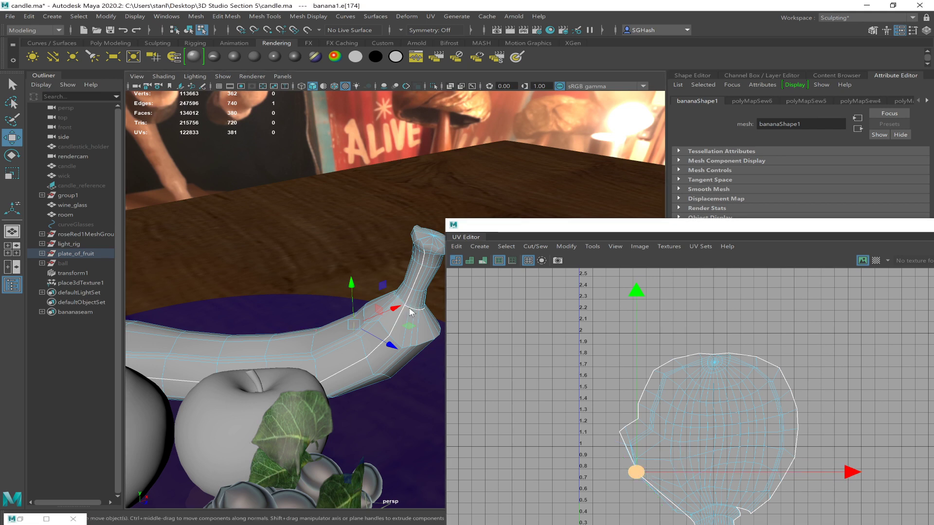
# Clear the UV Editor off the banana's stem and sew one seam edge of the cut around the stem's base
pyautogui.keyDown('alt'); pyautogui.moveTo(393, 310); pyautogui.dragTo(374, 305, button='right'); pyautogui.keyUp('alt')
pyautogui.moveTo(374, 305)
pyautogui.keyDown('alt'); pyautogui.mouseDown()
pyautogui.moveTo(321, 304)
pyautogui.moveTo(360, 309)
pyautogui.mouseUp(); pyautogui.keyUp('alt')
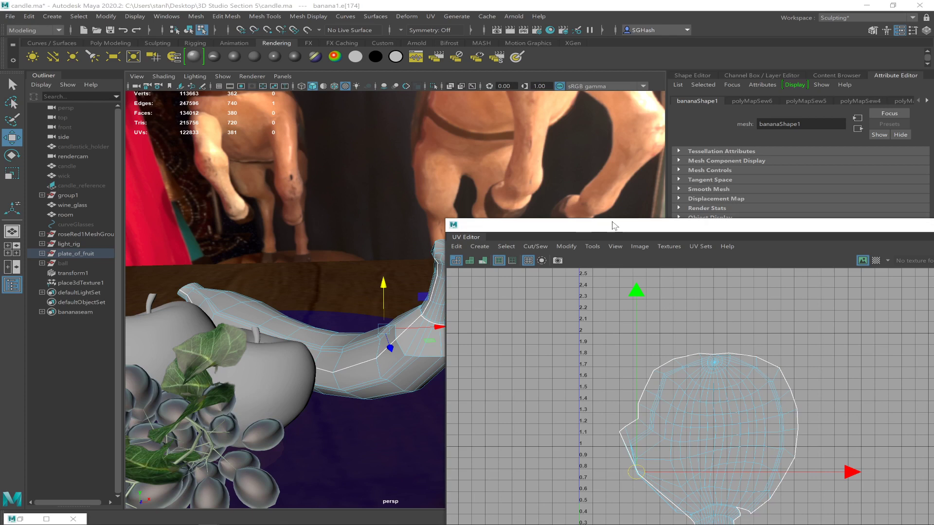
pyautogui.moveTo(641, 229); pyautogui.dragTo(724, 223)
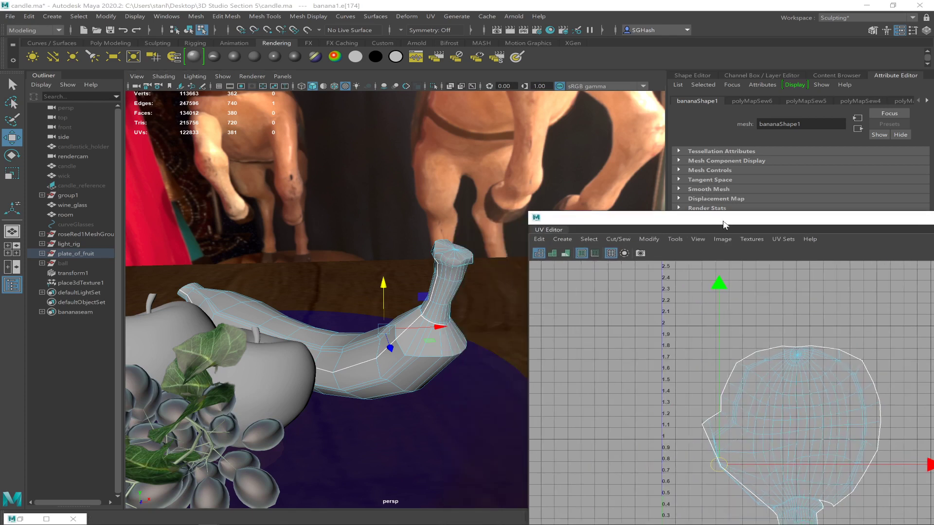
pyautogui.click(451, 341)
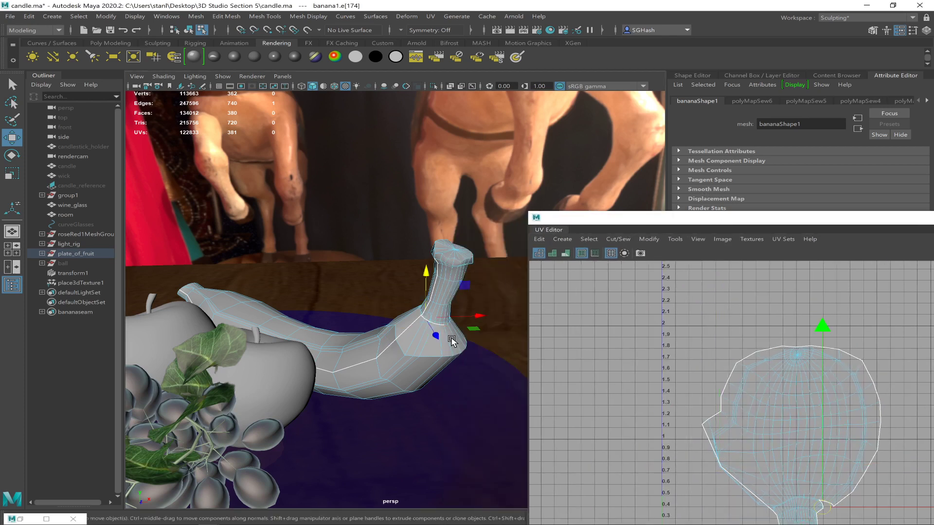
pyautogui.click(444, 334)
pyautogui.press('f')
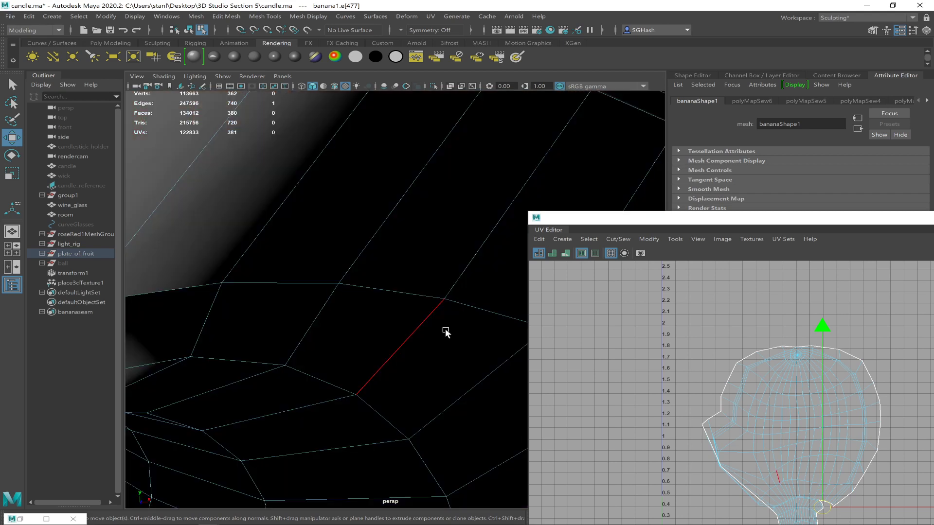
pyautogui.moveTo(334, 308)
pyautogui.keyDown('alt'); pyautogui.mouseDown(button='right')
pyautogui.moveTo(235, 278)
pyautogui.moveTo(336, 307)
pyautogui.mouseUp(button='right'); pyautogui.keyUp('alt')
pyautogui.click(427, 311)
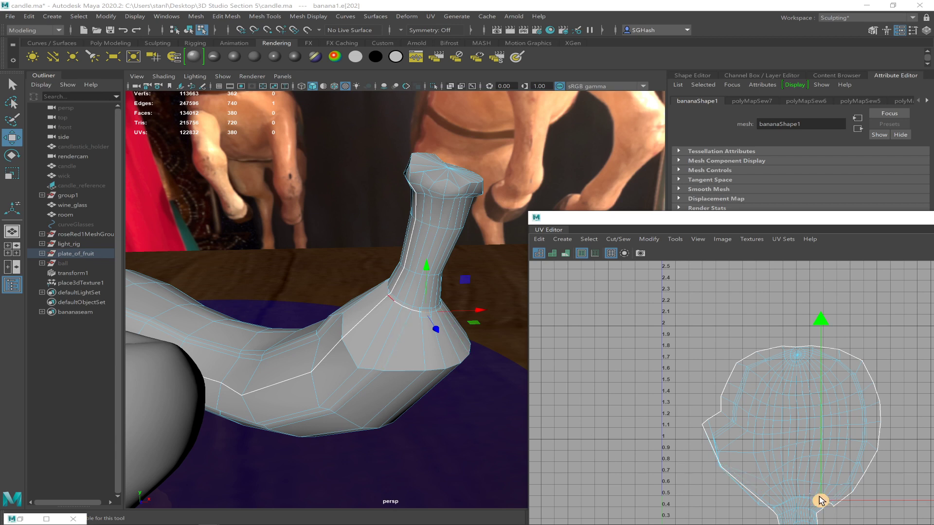
# Sew the remaining edges of the notch around the stem's base, leaving only the lengthwise cut on the banana
pyautogui.scroll(2, 811, 494)
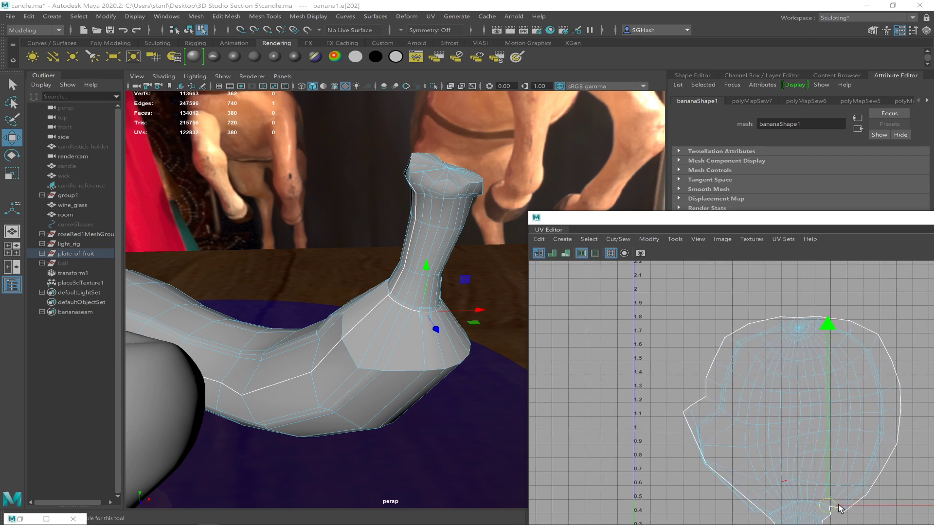
pyautogui.scroll(5, 834, 515)
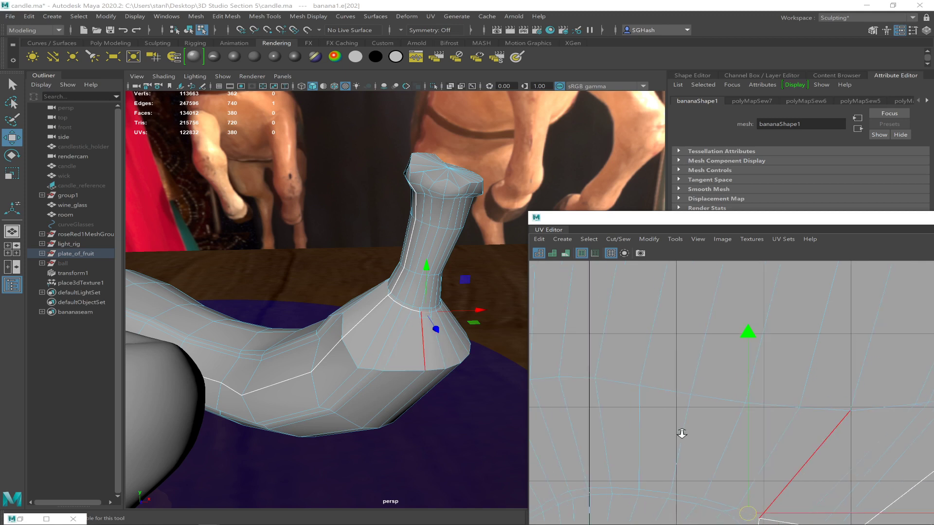
pyautogui.scroll(-1, 615, 418)
pyautogui.moveTo(720, 218); pyautogui.dragTo(650, 143)
pyautogui.click(714, 446)
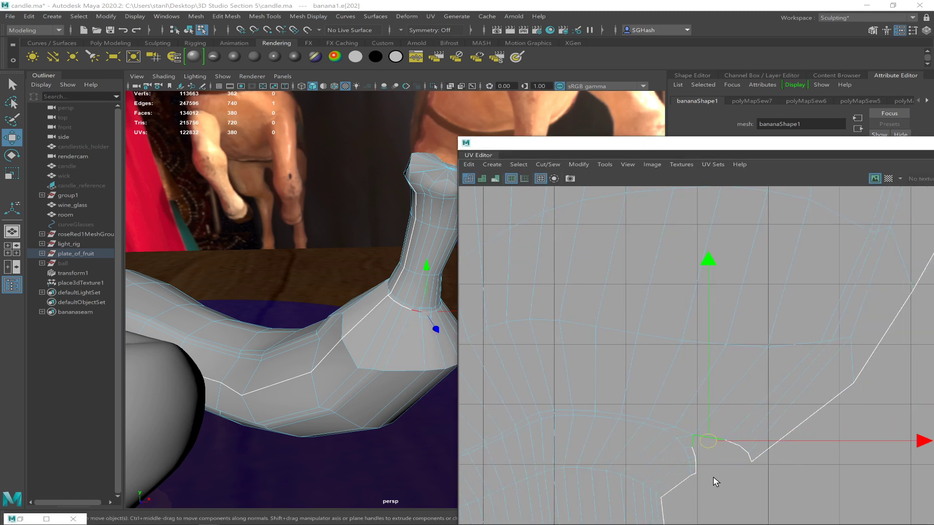
pyautogui.moveTo(738, 458)
pyautogui.keyDown('shift'); pyautogui.mouseDown(button='right')
pyautogui.moveTo(724, 469)
pyautogui.moveTo(737, 465)
pyautogui.mouseUp(button='right'); pyautogui.keyUp('shift')
pyautogui.click(727, 448)
pyautogui.click(737, 461)
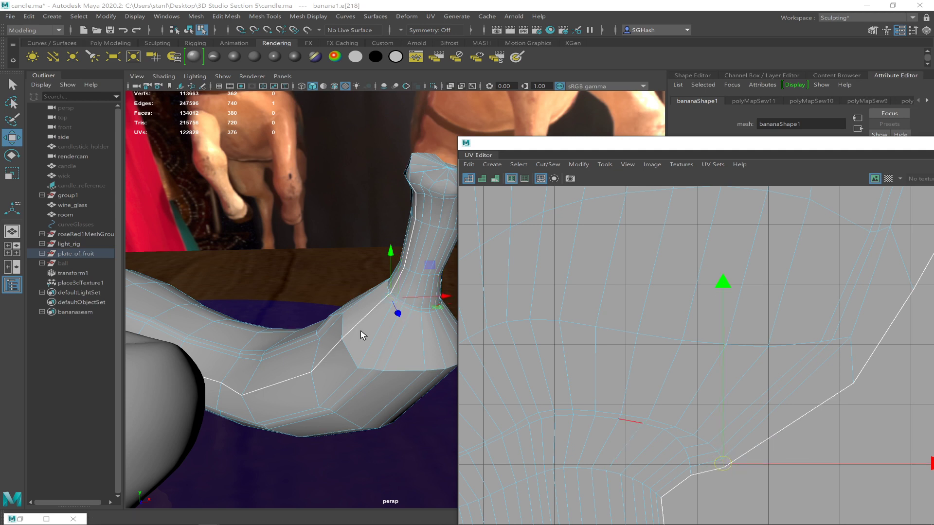
# Maximize the UV Editor and fit the banana's whole UV shell in view
pyautogui.keyDown('alt'); pyautogui.moveTo(371, 354); pyautogui.dragTo(250, 337, button='right'); pyautogui.keyUp('alt')
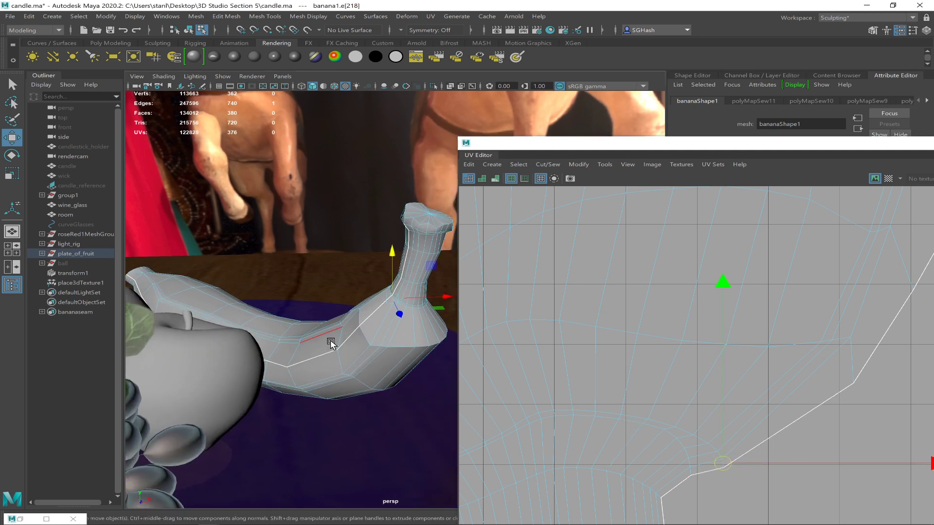
pyautogui.rightClick(674, 143)
pyautogui.click(560, 143)
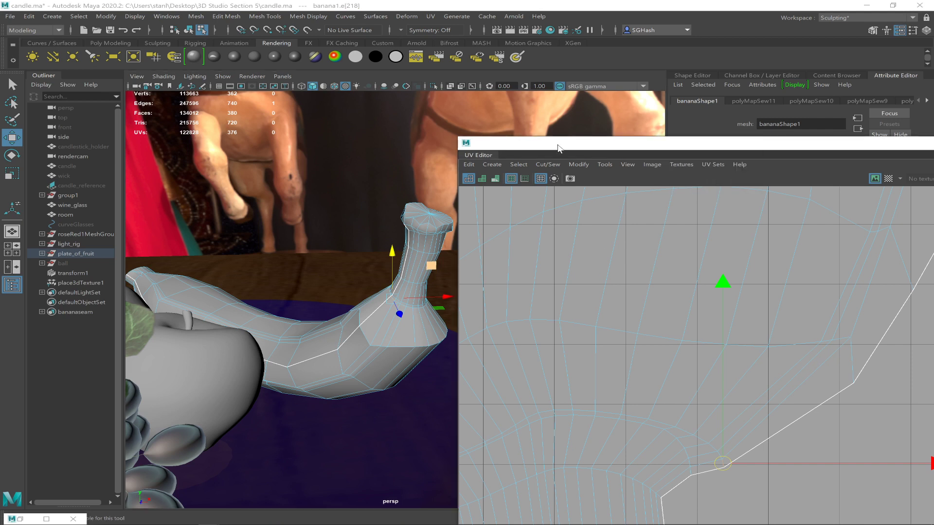
pyautogui.doubleClick(560, 143)
pyautogui.scroll(-2, 228, 169)
pyautogui.scroll(-2, 146, 146)
pyautogui.scroll(-2, 282, 178)
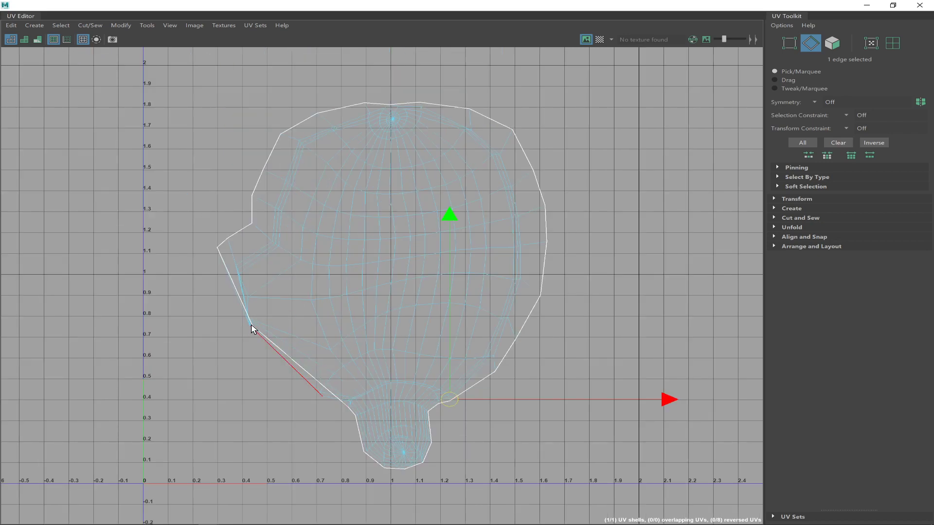
# Select all UVs of the banana's shell and unfold it again to even out the sewn outline
pyautogui.press('F12')
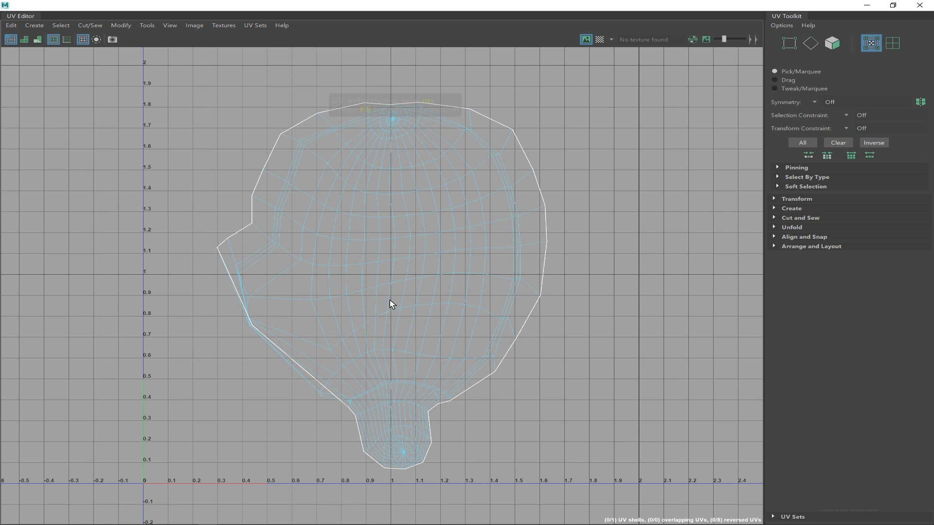
pyautogui.click(518, 246)
pyautogui.click(516, 247)
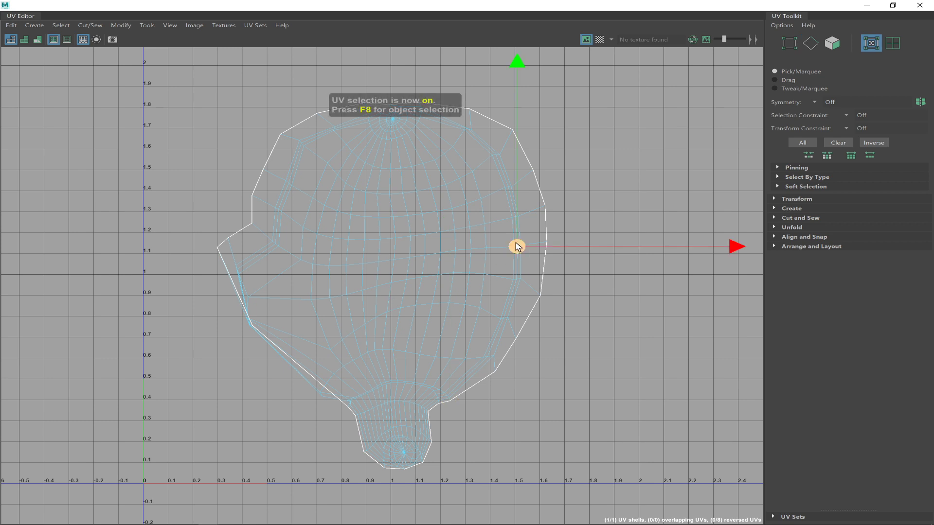
pyautogui.keyDown('ctrl'); pyautogui.moveTo(518, 247); pyautogui.dragTo(572, 258, button='right'); pyautogui.keyUp('ctrl')
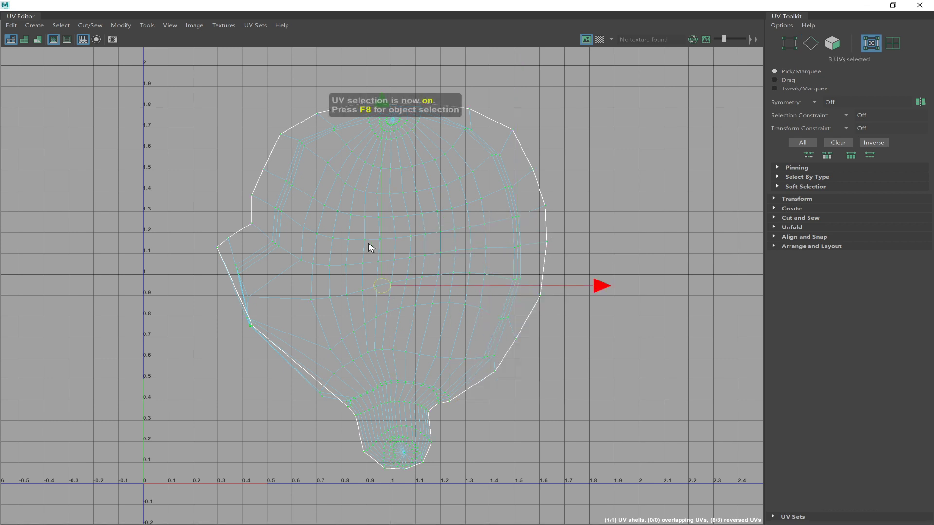
pyautogui.keyDown('shift'); pyautogui.moveTo(392, 256); pyautogui.dragTo(262, 302, button='right'); pyautogui.keyUp('shift')
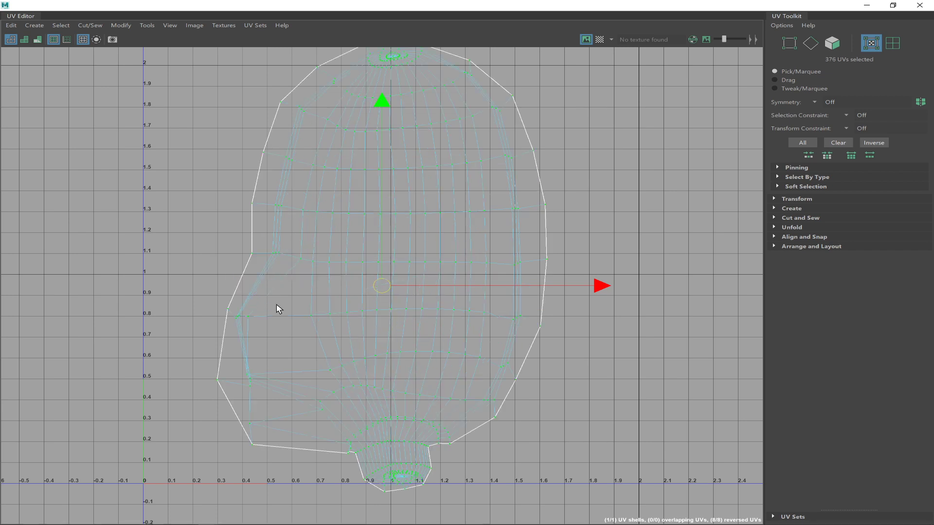
pyautogui.keyDown('shift'); pyautogui.moveTo(336, 268); pyautogui.dragTo(201, 270, button='right'); pyautogui.keyUp('shift')
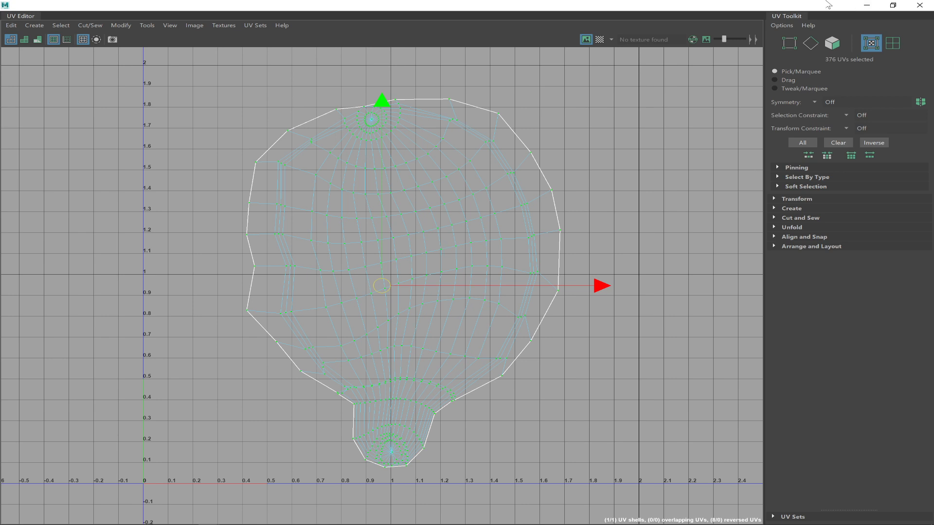
# Minimize the UV Editor and select the banana as a whole object on the plate
pyautogui.click(867, 5)
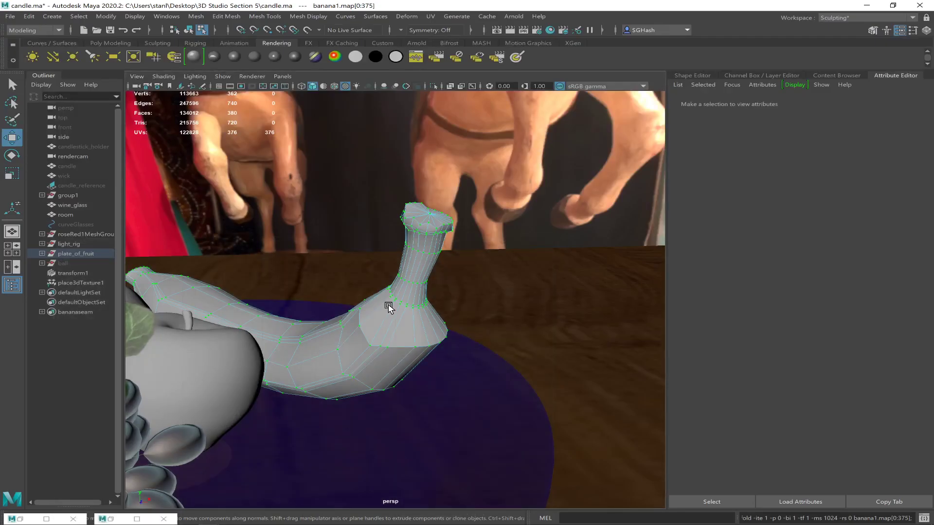
pyautogui.scroll(-5, 389, 307)
pyautogui.keyDown('alt'); pyautogui.moveTo(390, 308); pyautogui.dragTo(240, 325); pyautogui.keyUp('alt')
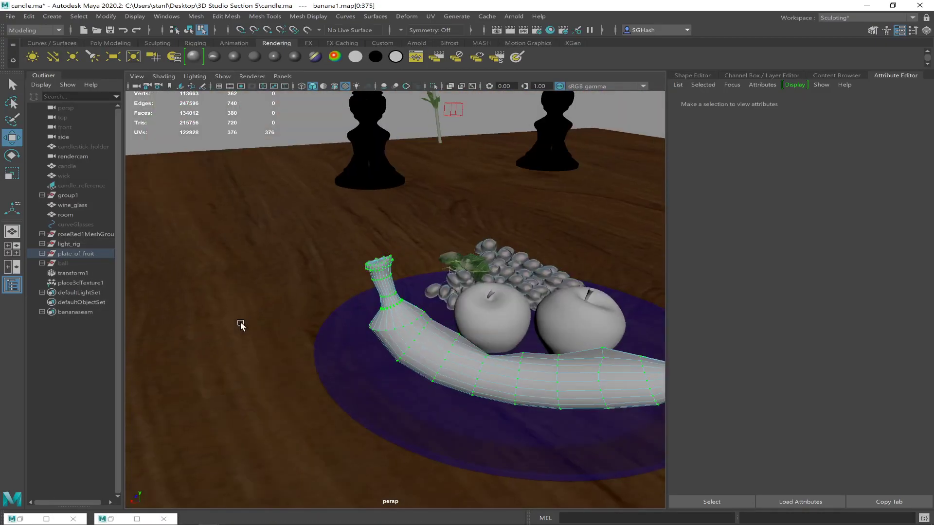
pyautogui.scroll(-3, 381, 331)
pyautogui.moveTo(326, 328)
pyautogui.keyDown('alt'); pyautogui.mouseDown()
pyautogui.moveTo(351, 316)
pyautogui.moveTo(338, 320)
pyautogui.mouseUp(); pyautogui.keyUp('alt')
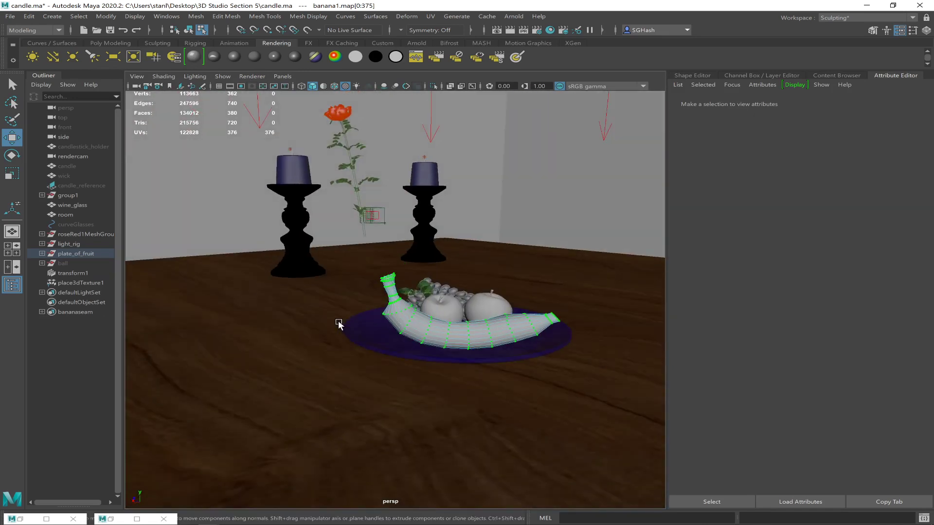
pyautogui.click(425, 317)
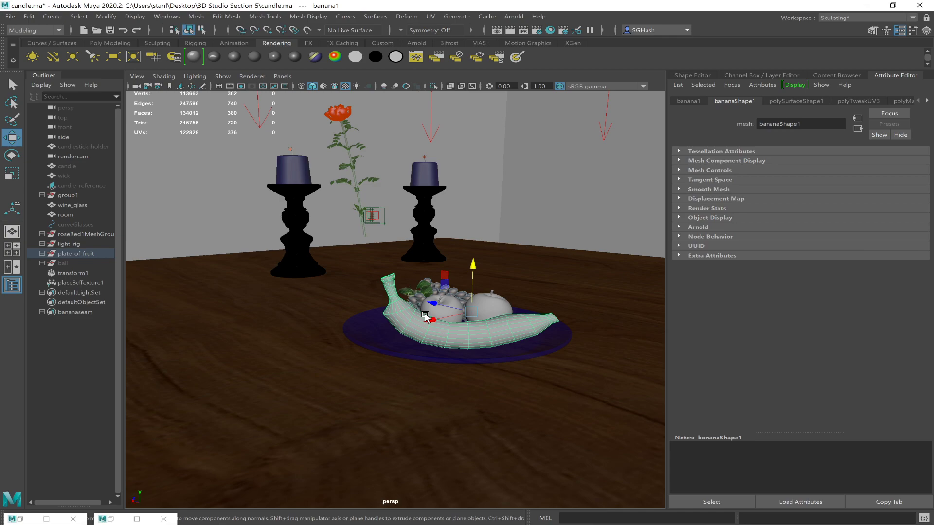
# Switch to the browser to check the Twitch stream chat for questions and return to Maya
pyautogui.hotkey('alt', 'Tab')
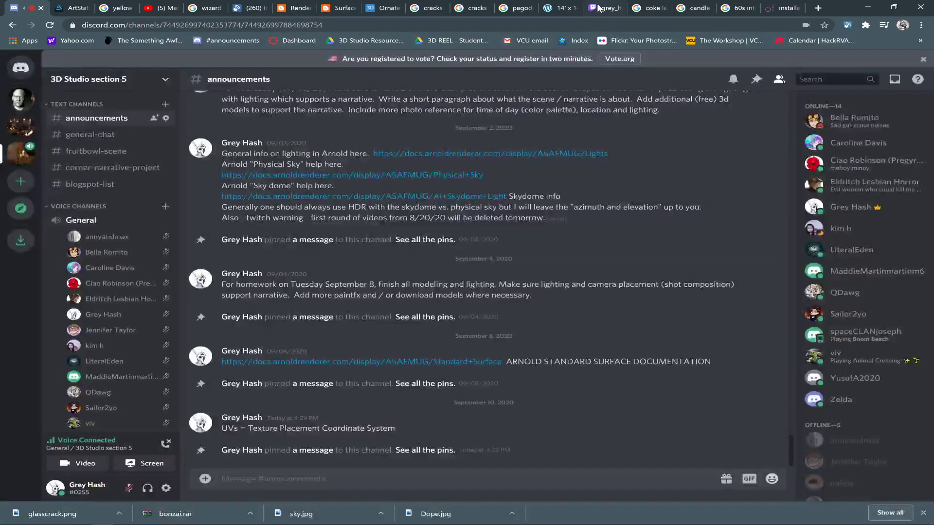
pyautogui.click(603, 8)
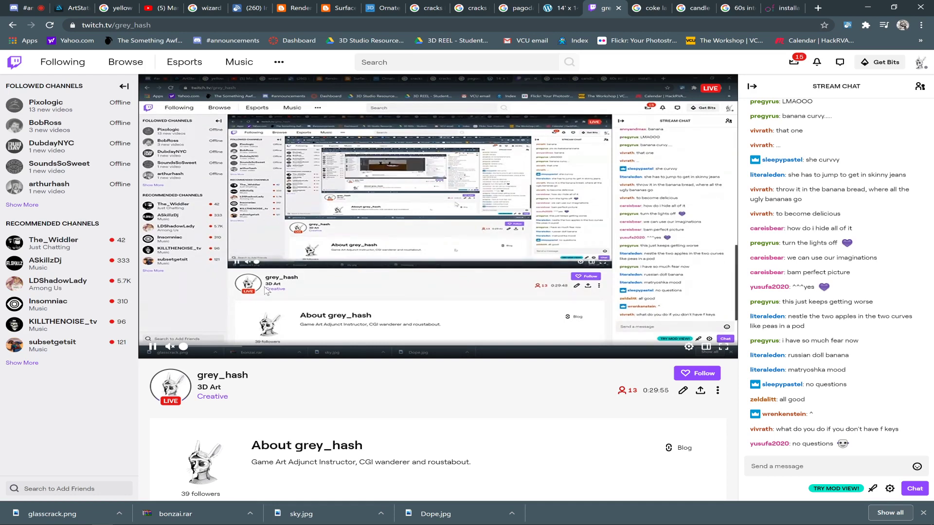
pyautogui.hotkey('alt', 'Tab')
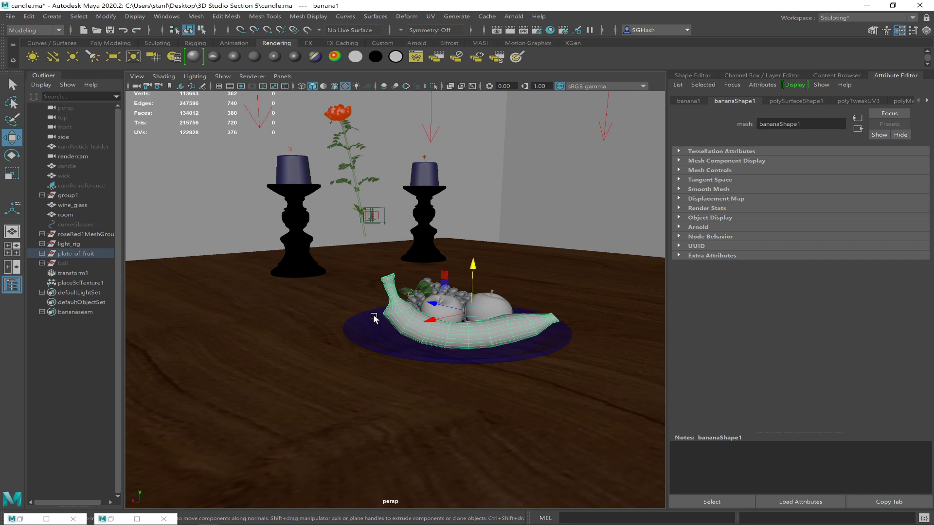
# Look through the rendercam camera in the viewport
pyautogui.moveTo(486, 311)
pyautogui.keyDown('alt'); pyautogui.mouseDown()
pyautogui.moveTo(451, 311)
pyautogui.moveTo(501, 307)
pyautogui.moveTo(486, 311)
pyautogui.mouseUp(); pyautogui.keyUp('alt')
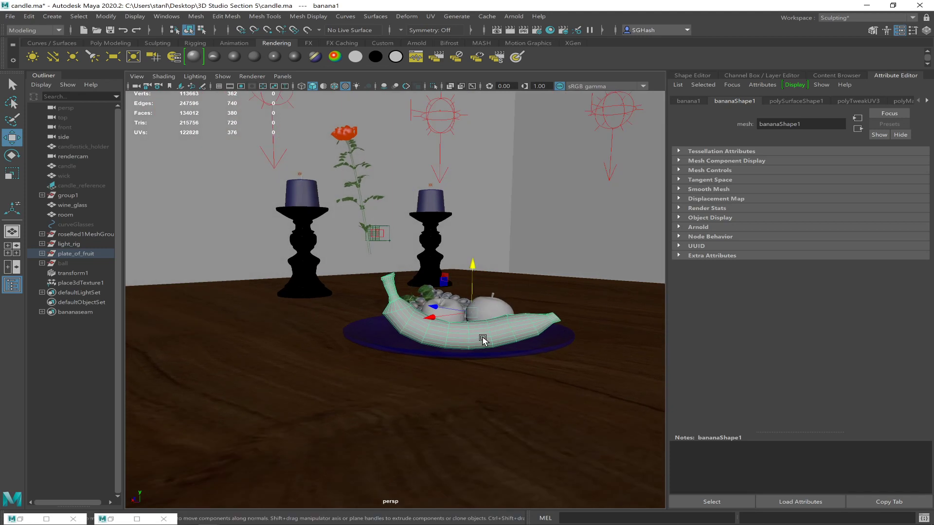
pyautogui.moveTo(511, 298)
pyautogui.keyDown('alt'); pyautogui.mouseDown()
pyautogui.moveTo(431, 303)
pyautogui.moveTo(502, 299)
pyautogui.mouseUp(); pyautogui.keyUp('alt')
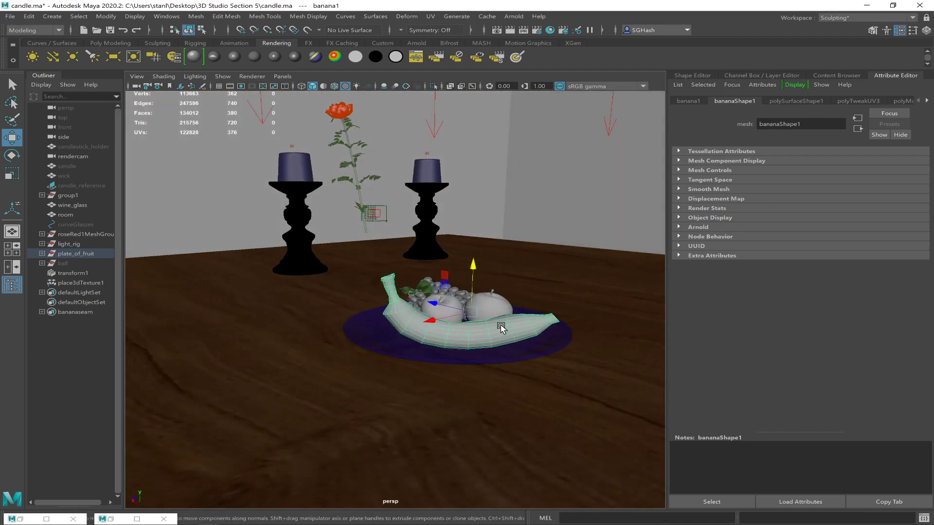
pyautogui.keyDown('alt'); pyautogui.moveTo(497, 346); pyautogui.dragTo(465, 345); pyautogui.keyUp('alt')
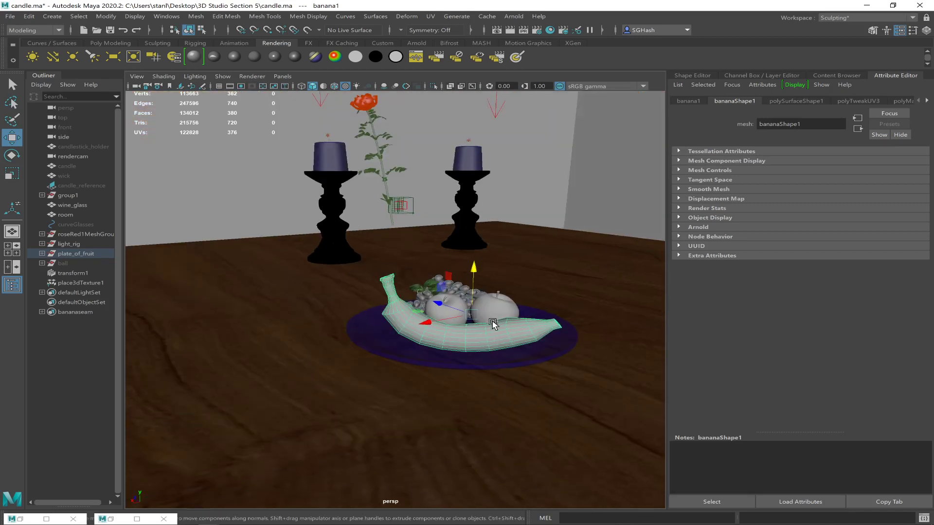
pyautogui.click(283, 77)
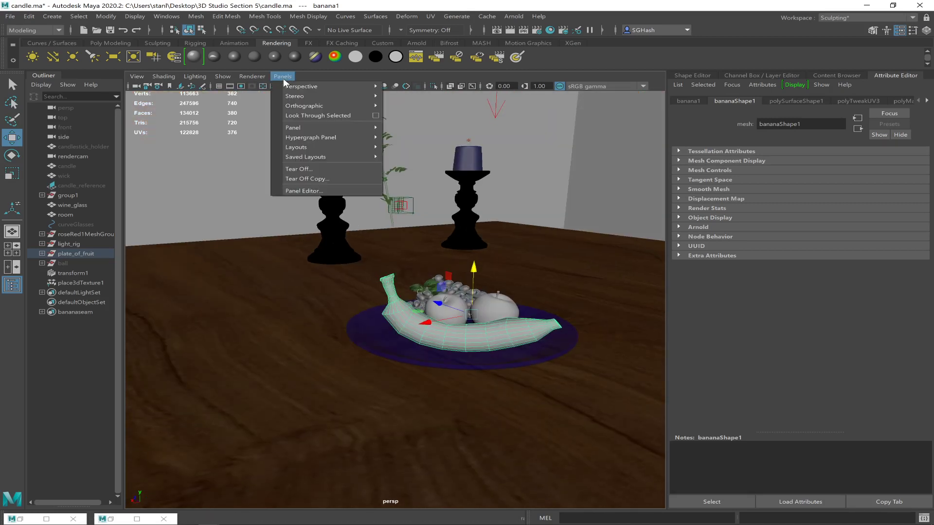
pyautogui.moveTo(342, 85)
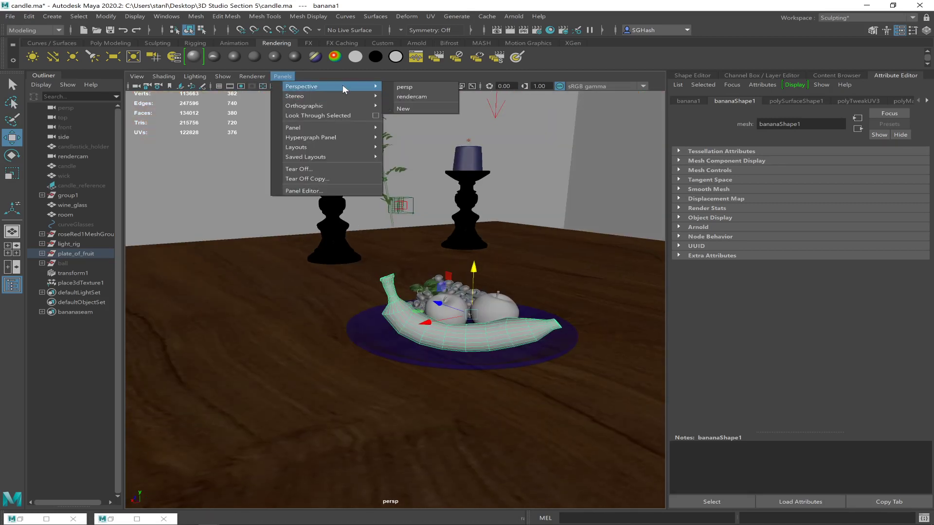
pyautogui.click(410, 96)
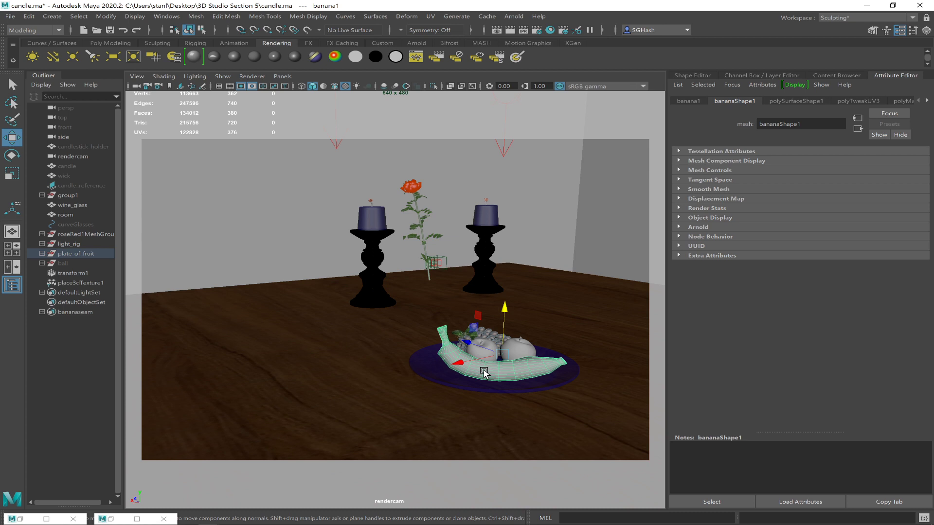
# Select a lengthwise strip of the banana's faces from its tip toward the stem and grow the selection
pyautogui.press('F10')
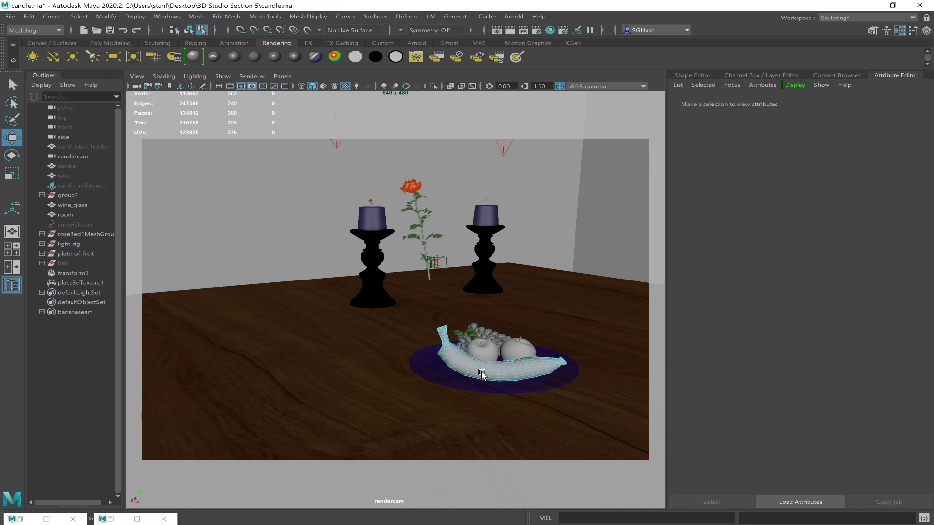
pyautogui.click(492, 371)
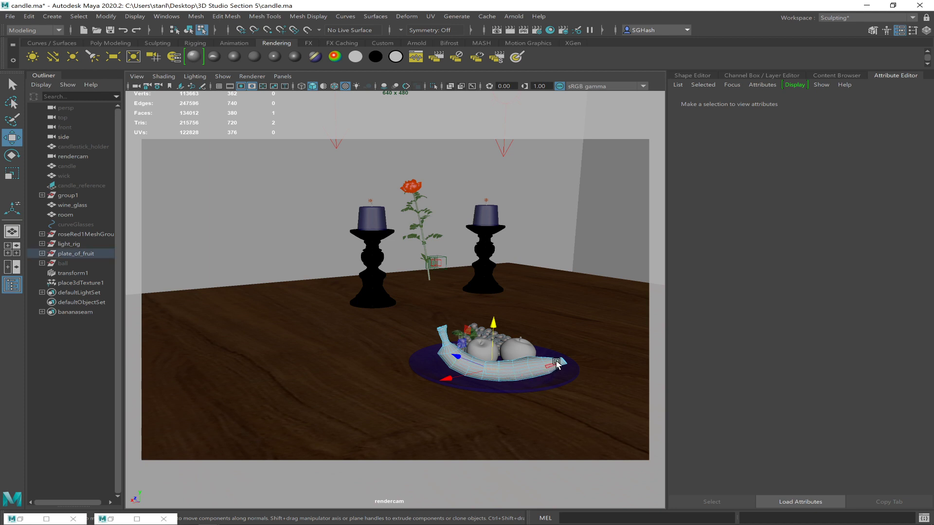
pyautogui.click(560, 362)
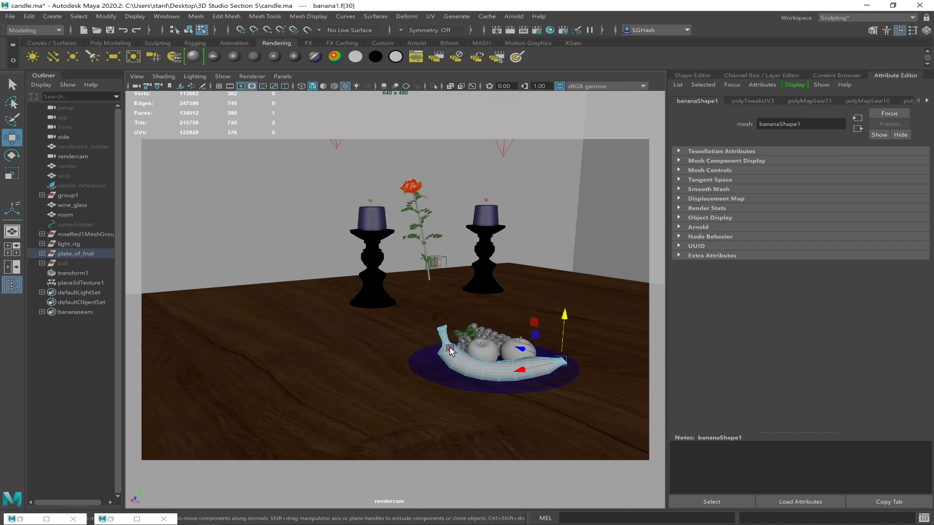
pyautogui.moveTo(451, 349); pyautogui.dragTo(486, 392)
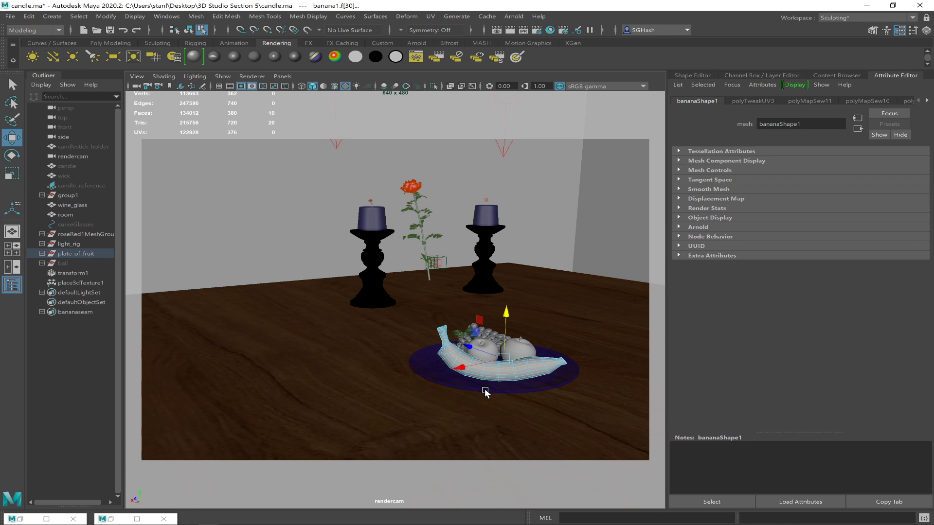
pyautogui.hotkey('shift', '.')
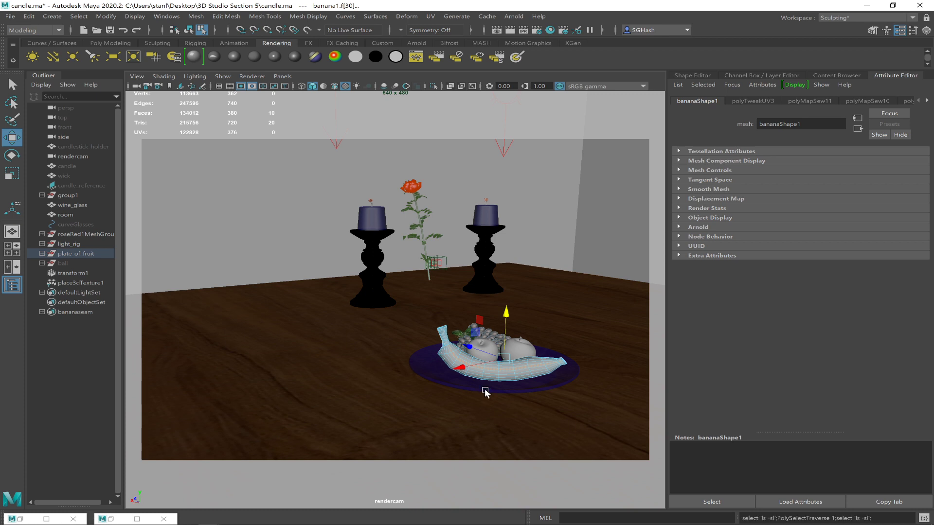
# Grow the face selection across the camera-facing side of the banana and apply a camera-based UV projection to it
pyautogui.hotkey('shift', '.')
pyautogui.hotkey('shift', '.')
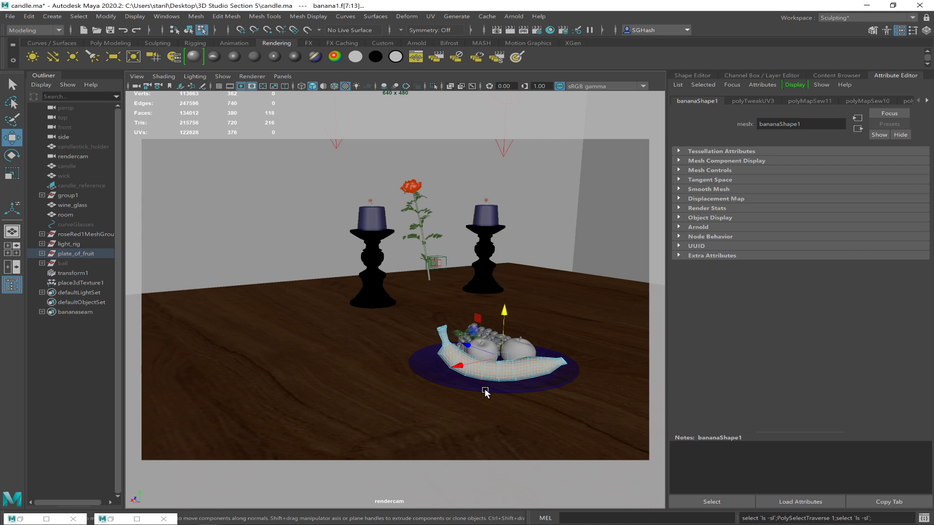
pyautogui.hotkey('shift', '.')
pyautogui.hotkey('shift', '.')
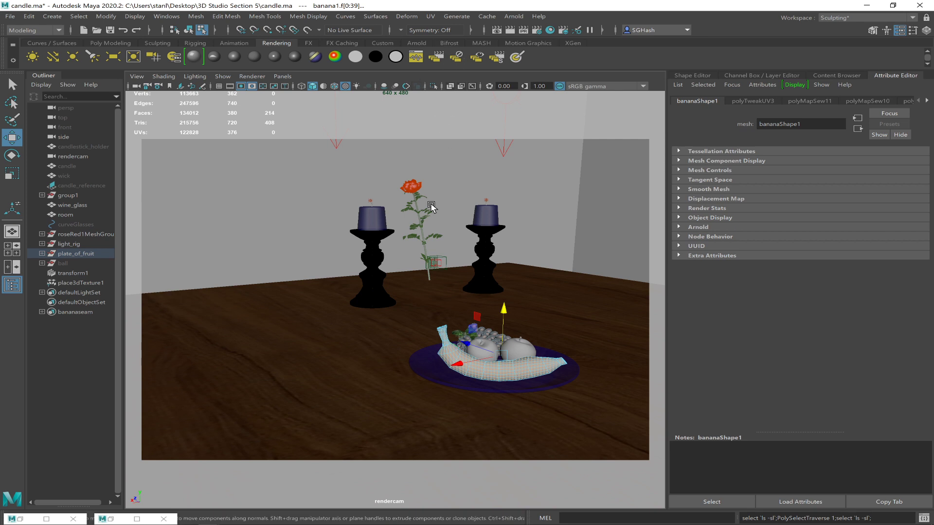
pyautogui.click(431, 16)
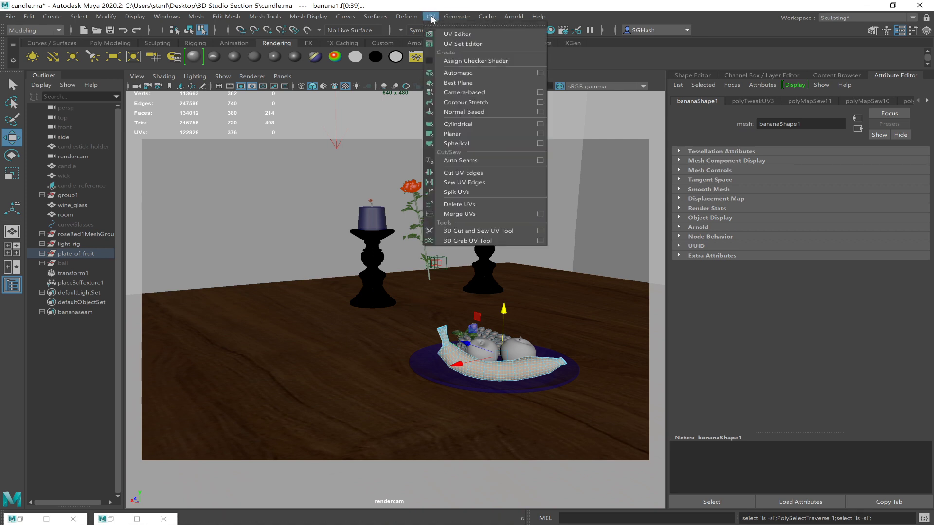
pyautogui.click(465, 93)
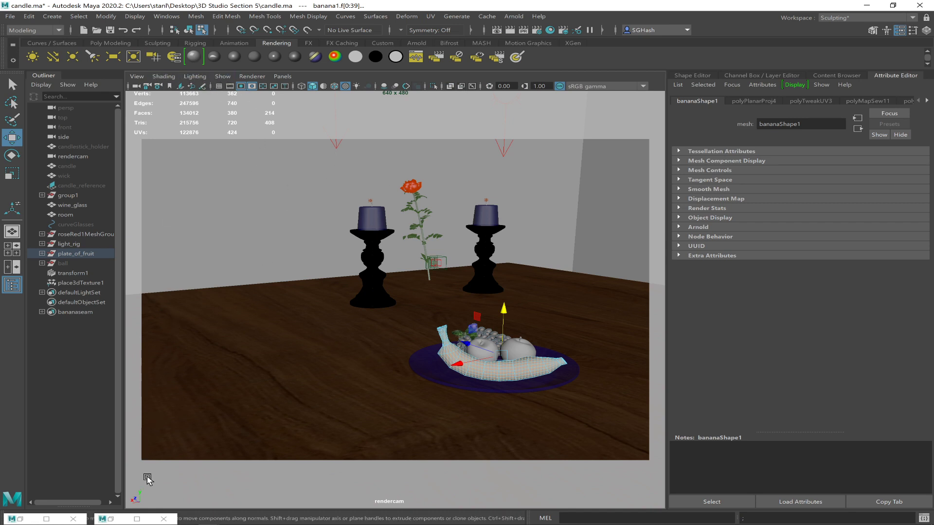
# Restore the UV Editor and move the newly projected banana shell up and away from the other UVs
pyautogui.click(114, 519)
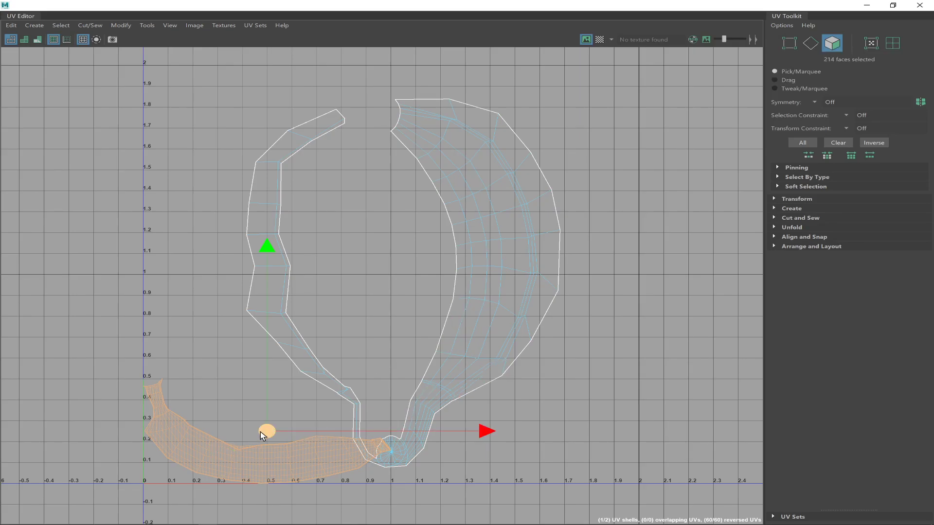
pyautogui.moveTo(267, 431); pyautogui.dragTo(131, 181)
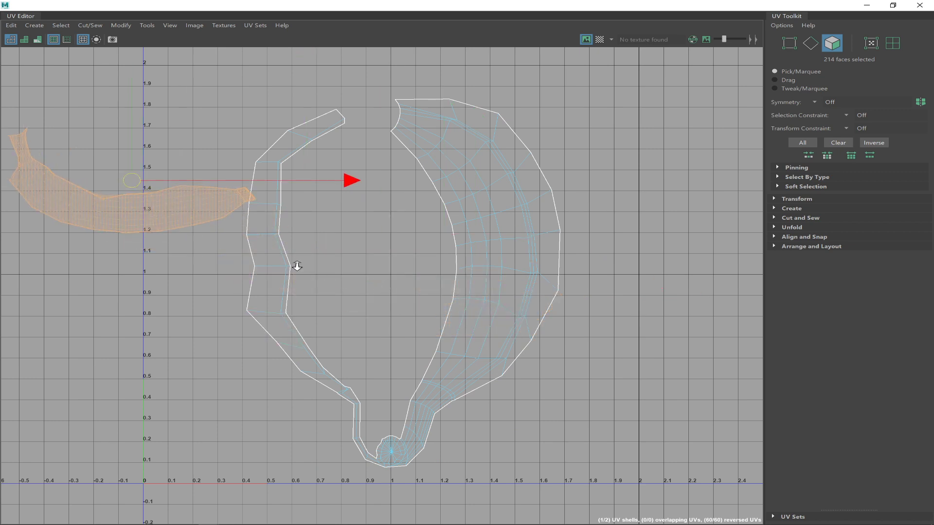
pyautogui.scroll(-2, 411, 210)
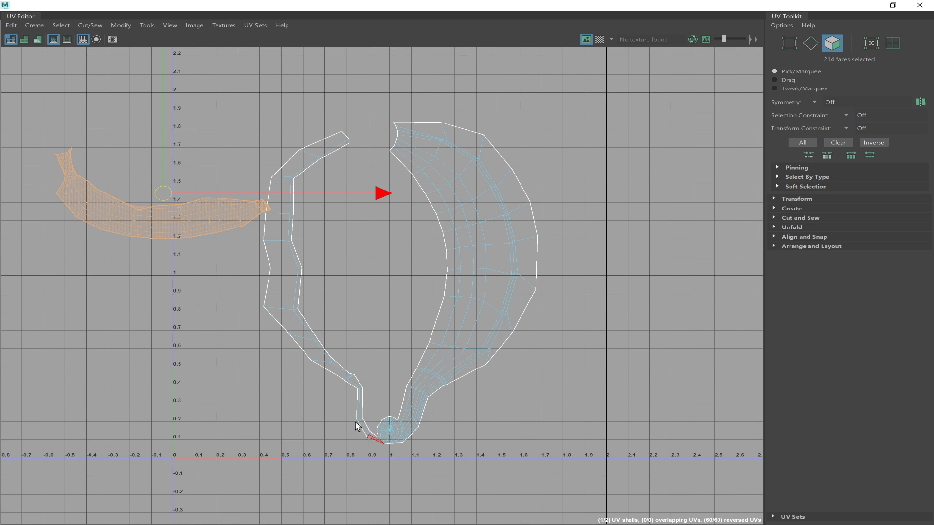
# Cut the two UV edges that join the narrow strip to the round end cap at the base of the shell
pyautogui.scroll(8, 389, 443)
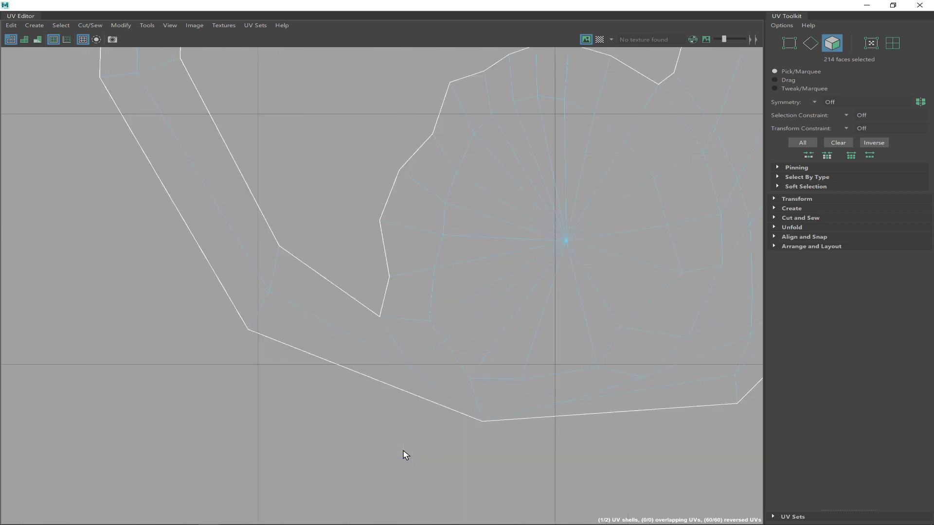
pyautogui.press('F10')
pyautogui.click(395, 348)
pyautogui.keyDown('shift'); pyautogui.click(445, 395); pyautogui.keyUp('shift')
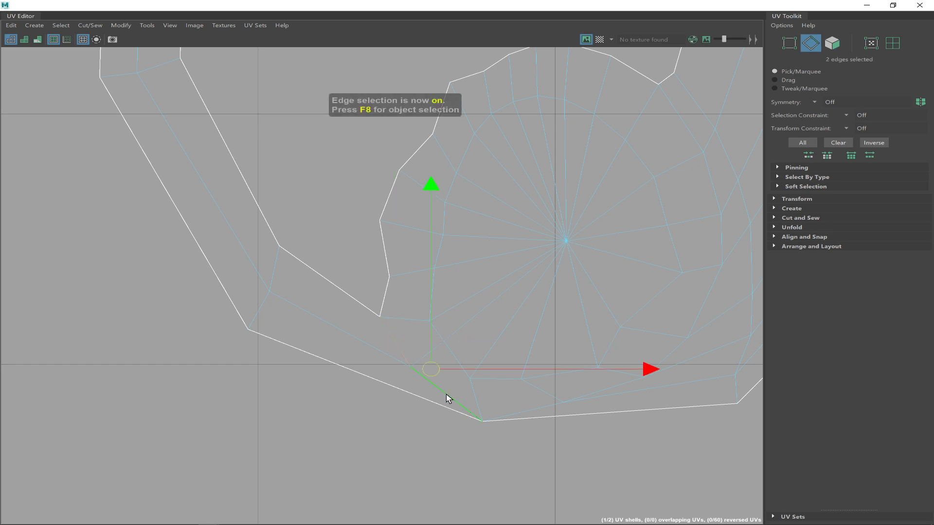
pyautogui.hotkey('ctrl', 'x')
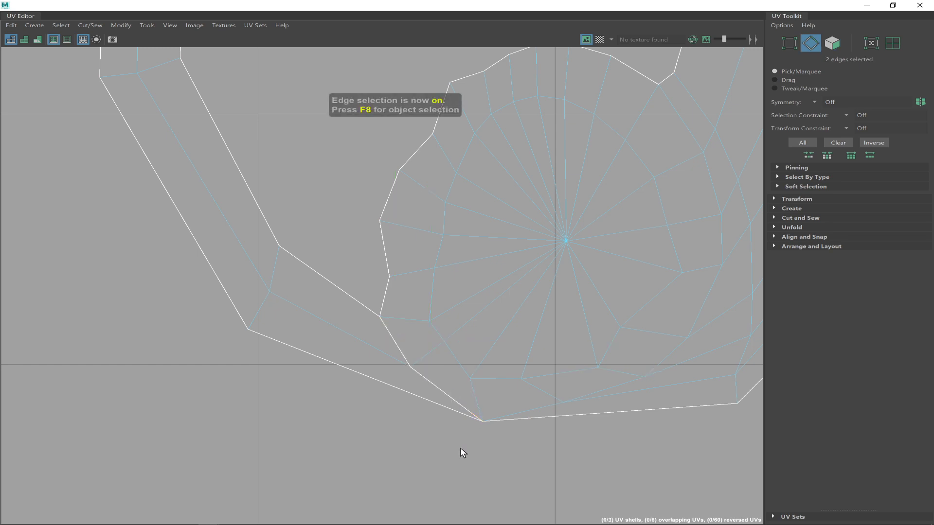
# Identify the matching outer edges of the narrow strip and the large shell, and sew them together starting from their upper ends
pyautogui.scroll(-2, 343, 392)
pyautogui.scroll(-4, 89, 386)
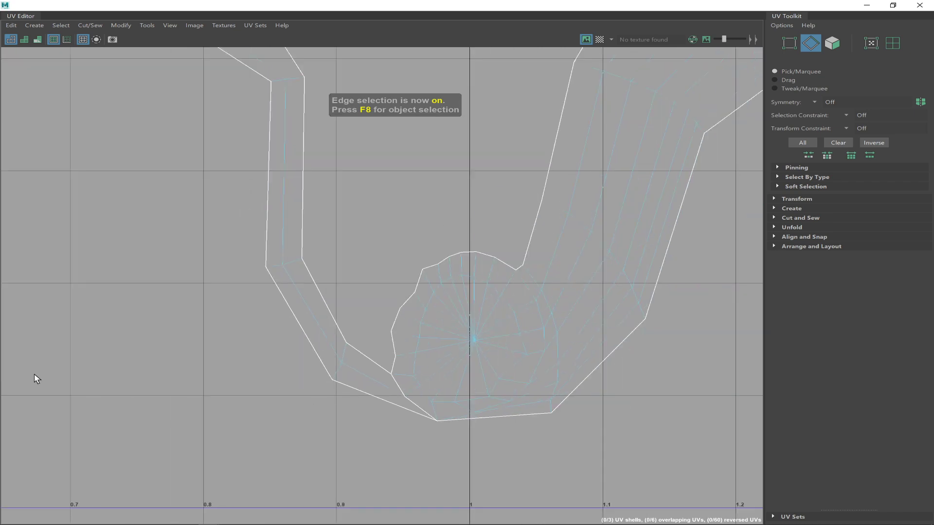
pyautogui.scroll(-2, 377, 399)
pyautogui.scroll(-1, 302, 406)
pyautogui.scroll(-2, 225, 385)
pyautogui.scroll(-2, 241, 381)
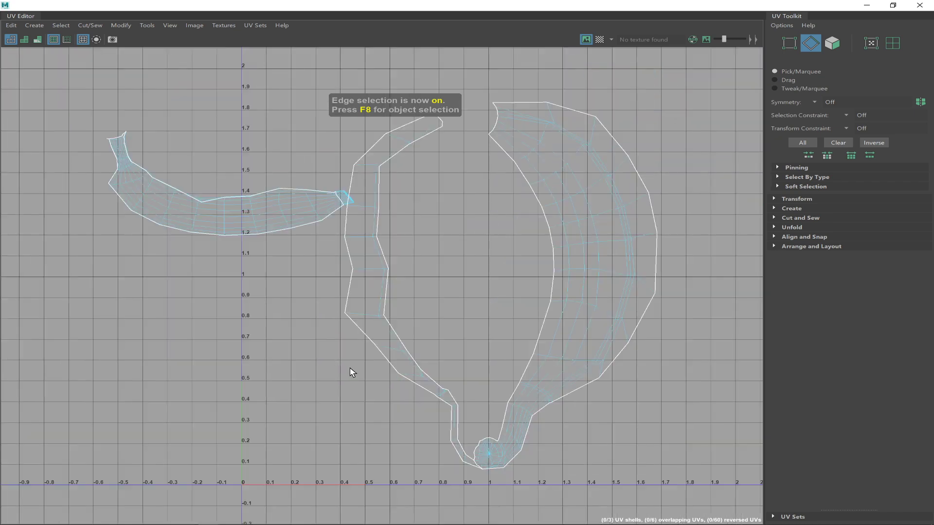
pyautogui.click(387, 162)
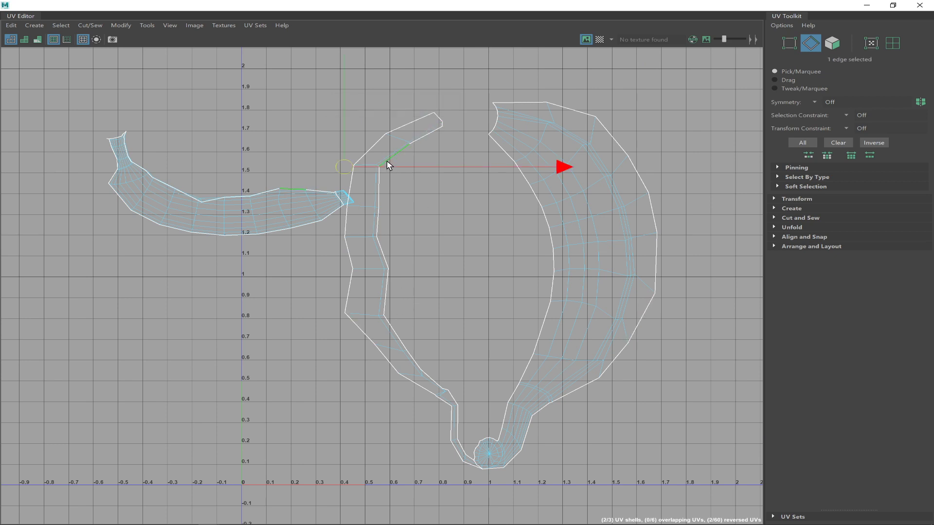
pyautogui.click(370, 148)
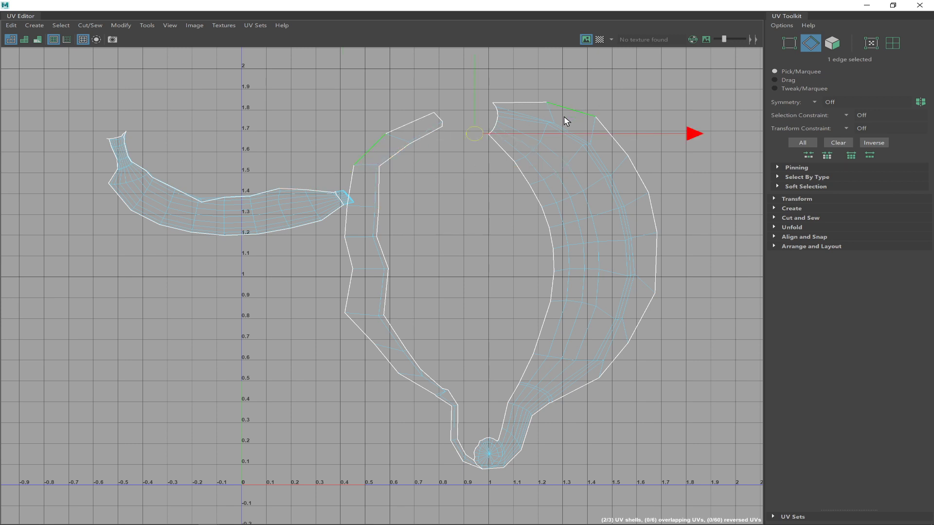
pyautogui.click(411, 123)
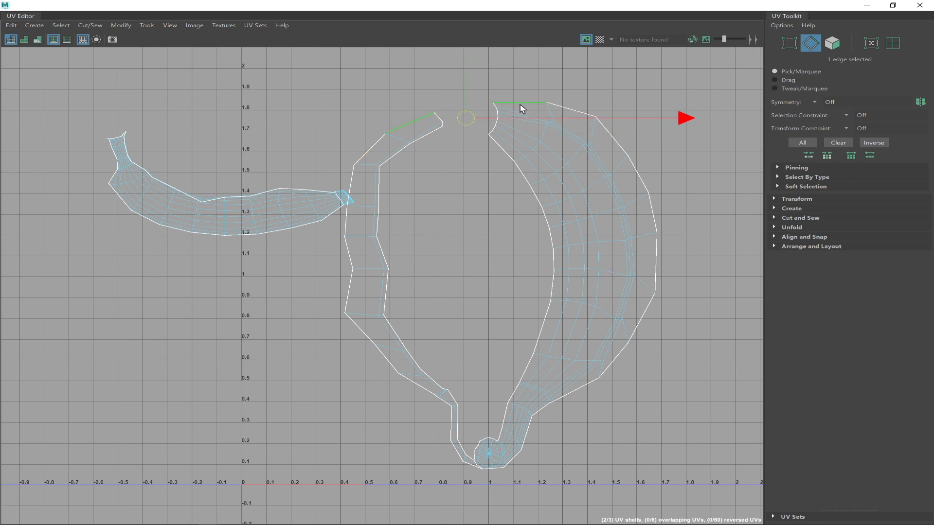
pyautogui.click(90, 26)
pyautogui.click(109, 87)
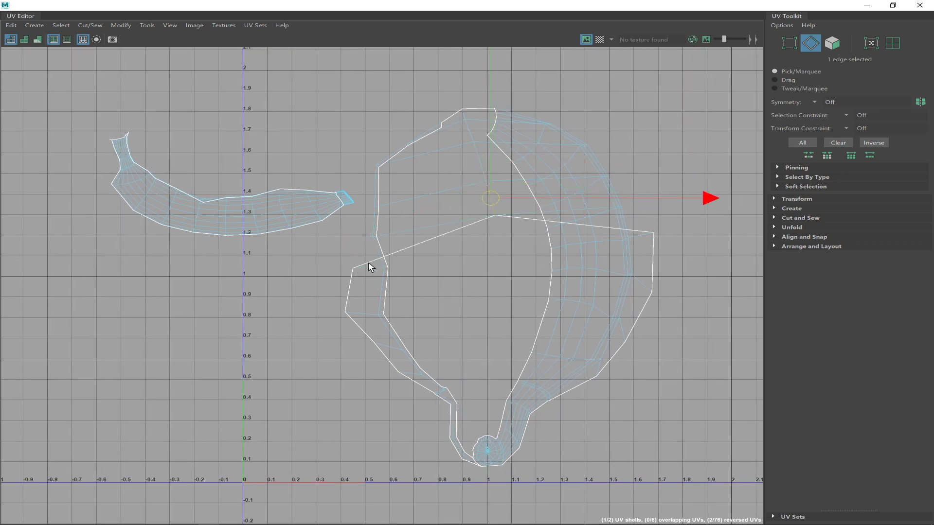
# Continue sewing the strip's outer edges to the large shell, from the middle down to the narrowing near the end cap
pyautogui.click(349, 287)
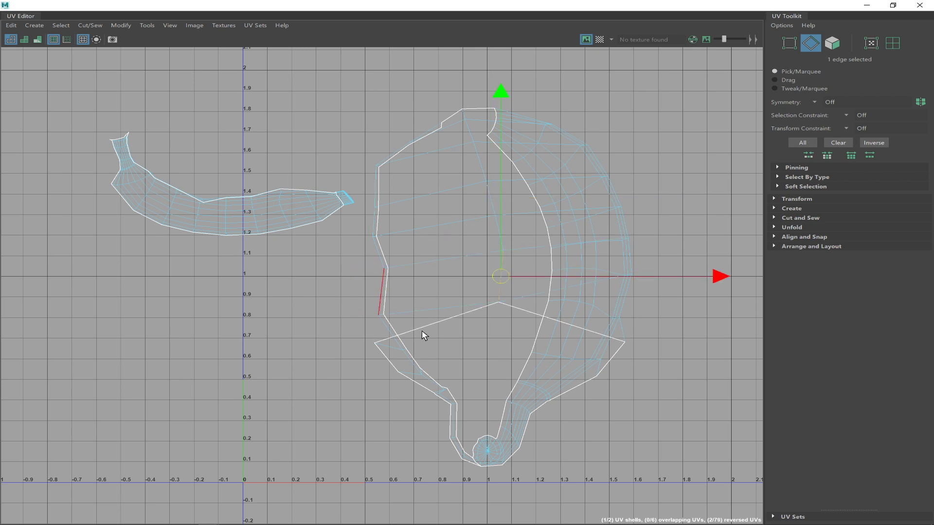
pyautogui.click(392, 364)
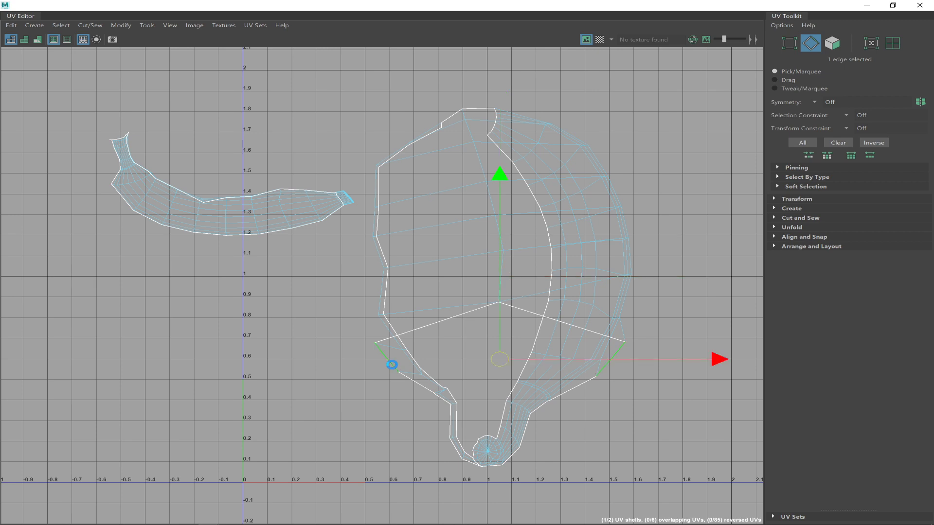
pyautogui.click(444, 402)
pyautogui.scroll(5, 448, 396)
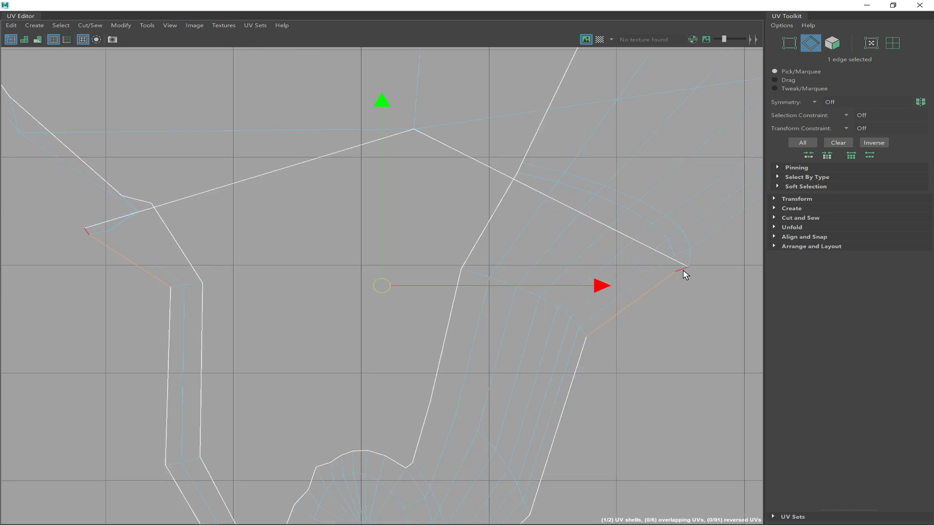
pyautogui.click(648, 297)
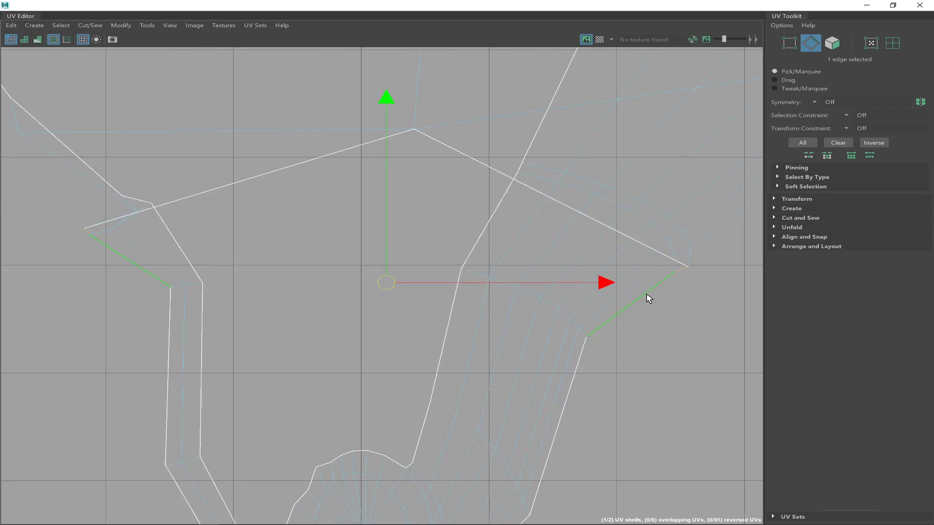
pyautogui.hotkey('shift', 's')
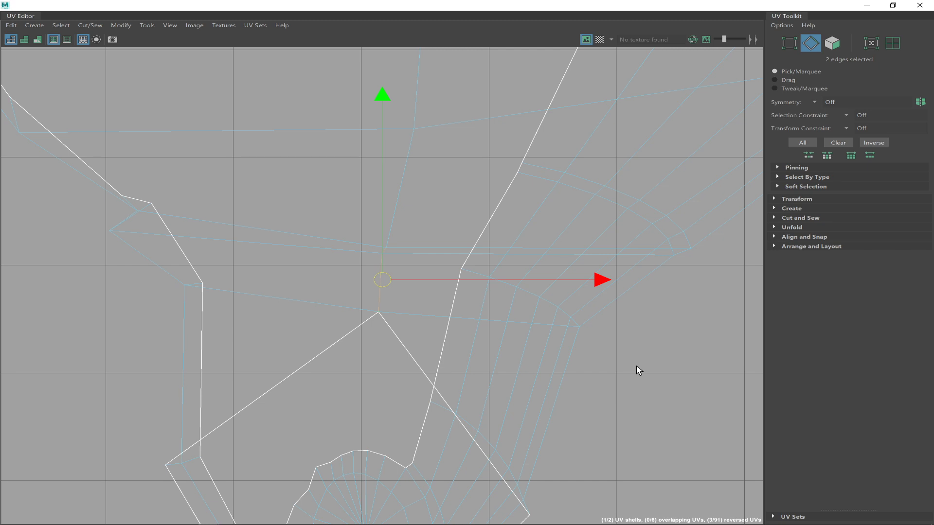
# Sew the last matching edges between the strip and the large shell down to the round end cap
pyautogui.click(282, 381)
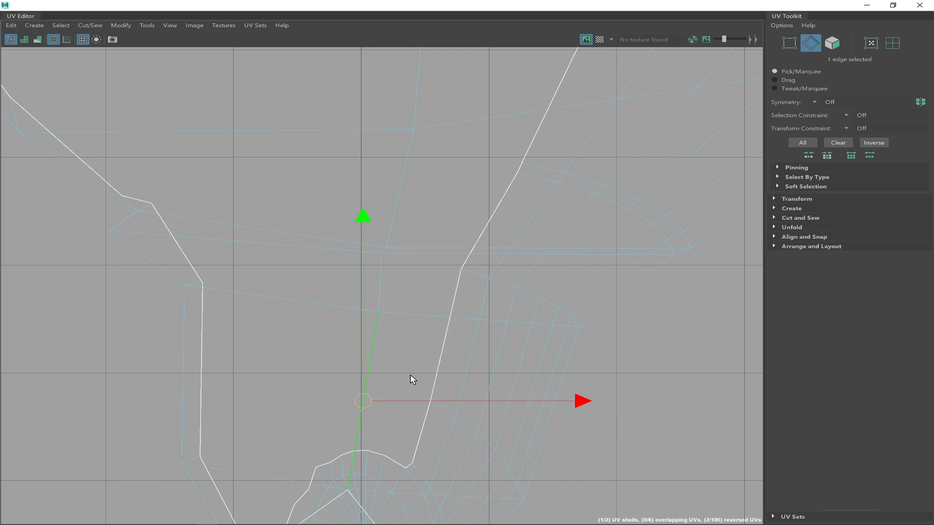
pyautogui.keyDown('alt'); pyautogui.moveTo(380, 373); pyautogui.dragTo(208, 370, button='right'); pyautogui.keyUp('alt')
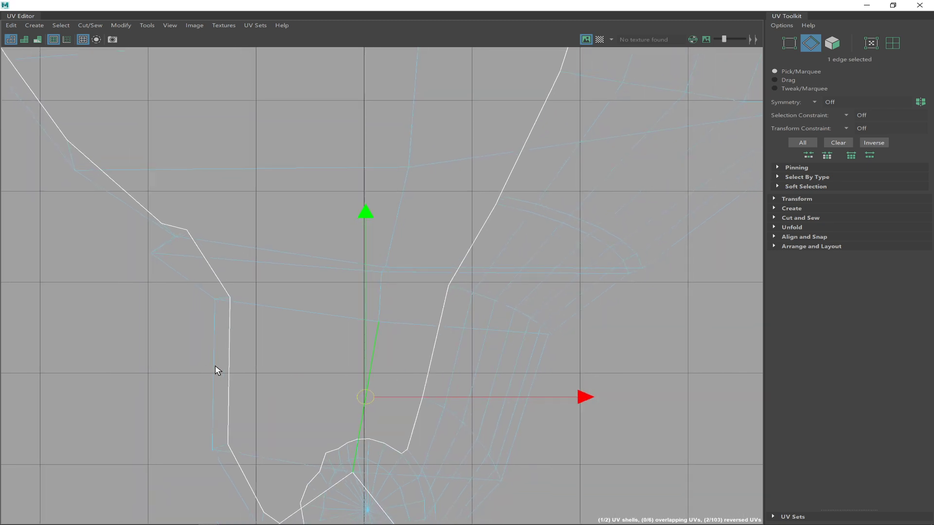
pyautogui.scroll(-1, 319, 487)
pyautogui.click(330, 488)
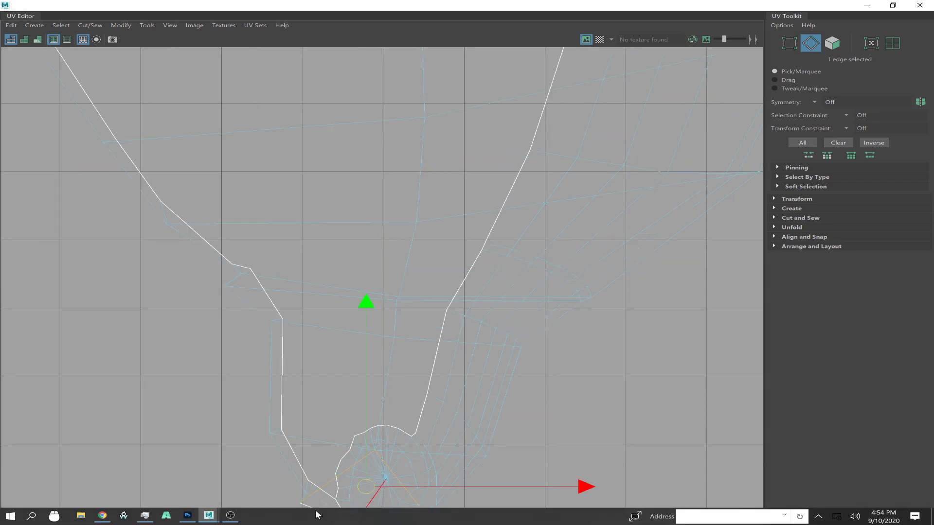
pyautogui.keyDown('alt'); pyautogui.moveTo(444, 441); pyautogui.dragTo(198, 400, button='right'); pyautogui.keyUp('alt')
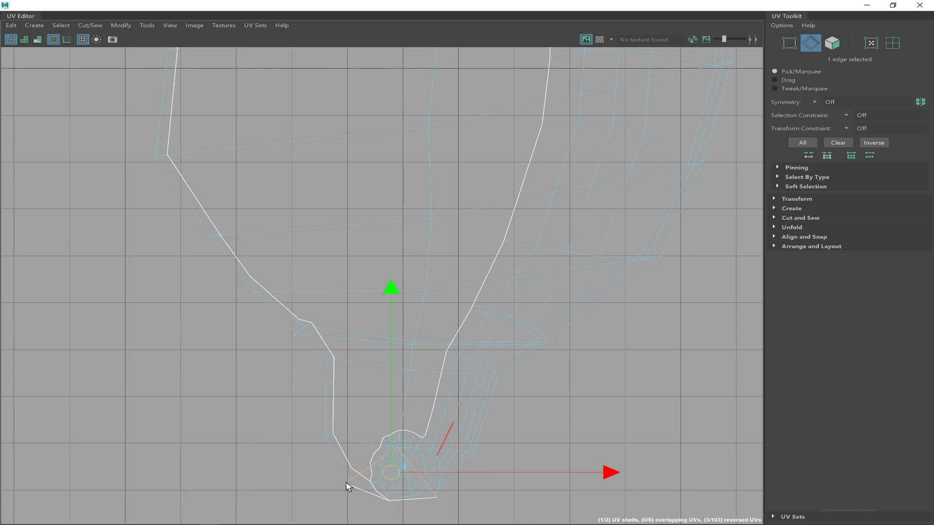
pyautogui.click(356, 492)
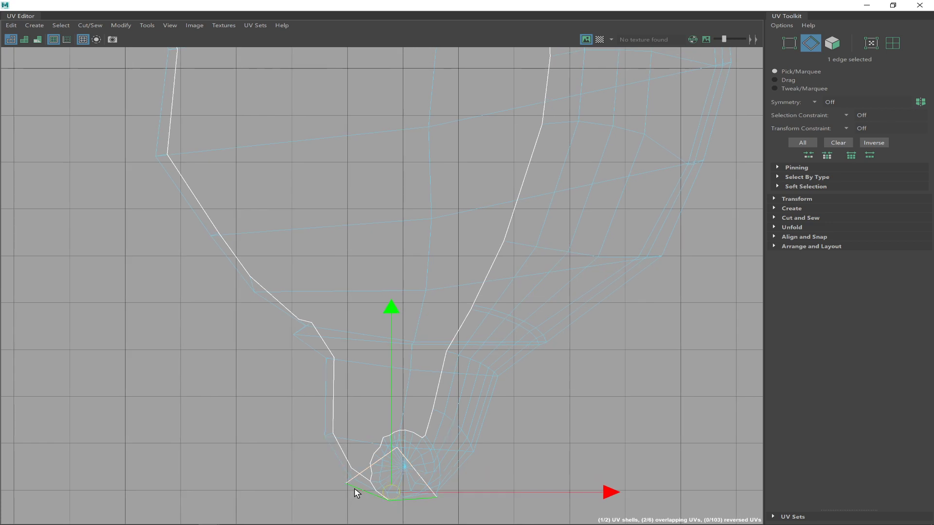
pyautogui.hotkey('ctrl', 'x')
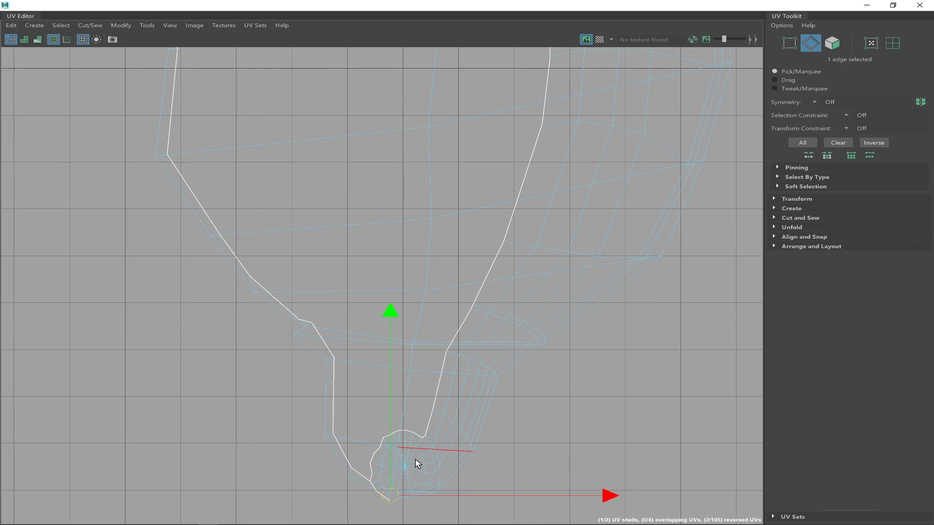
pyautogui.click(390, 490)
# Select all UVs of the sewn shell and shift the shell slightly down and to the left
pyautogui.scroll(-2, 528, 413)
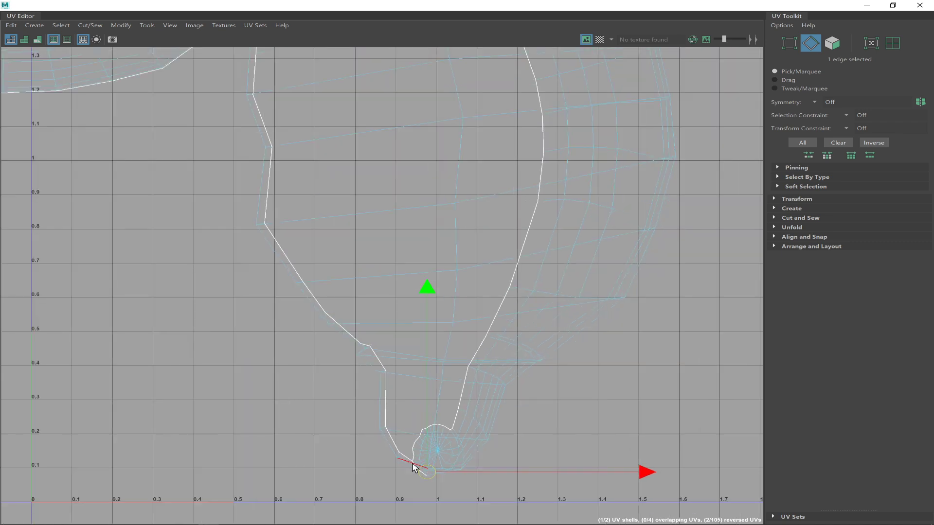
pyautogui.scroll(-2, 564, 371)
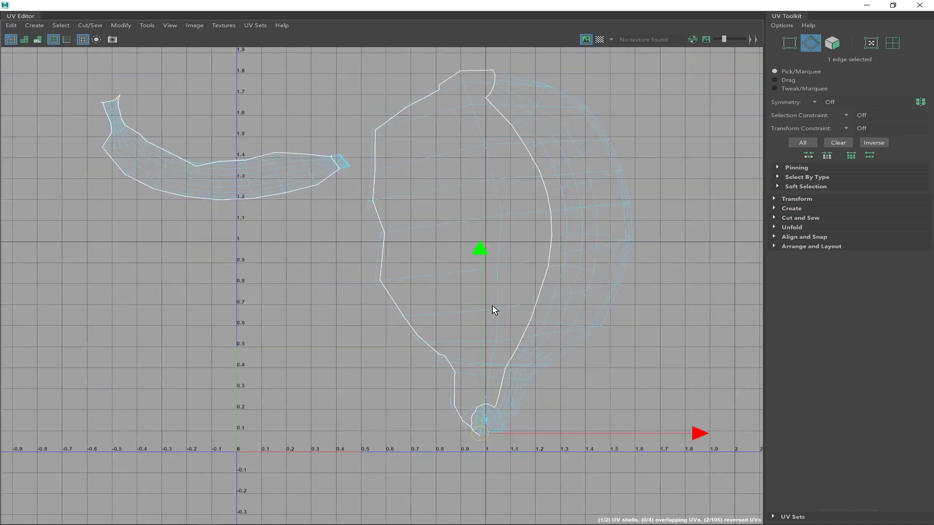
pyautogui.scroll(-1, 515, 305)
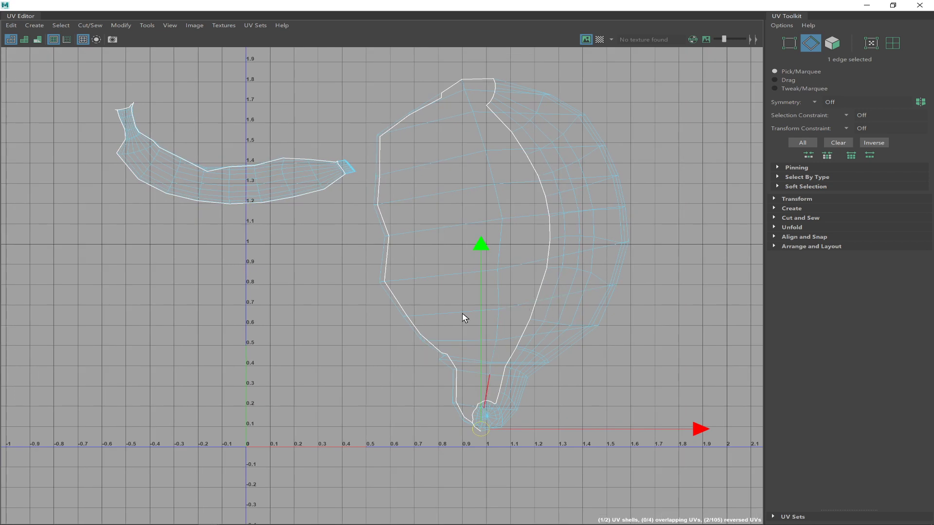
pyautogui.press('F11')
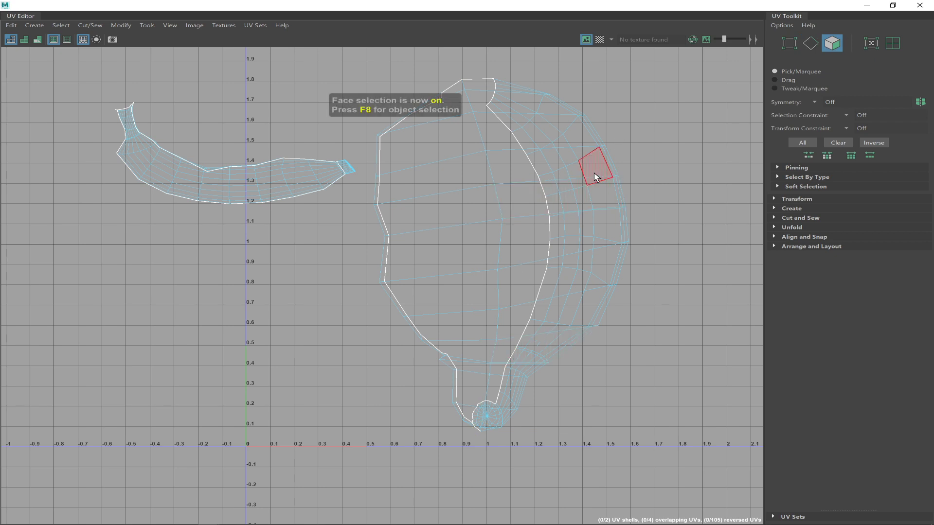
pyautogui.press('F12')
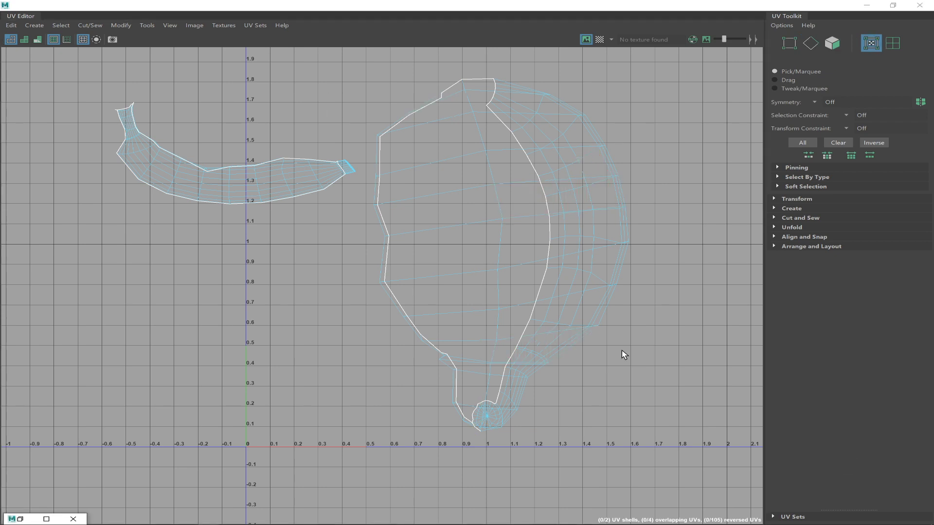
pyautogui.click(577, 345)
pyautogui.click(584, 341)
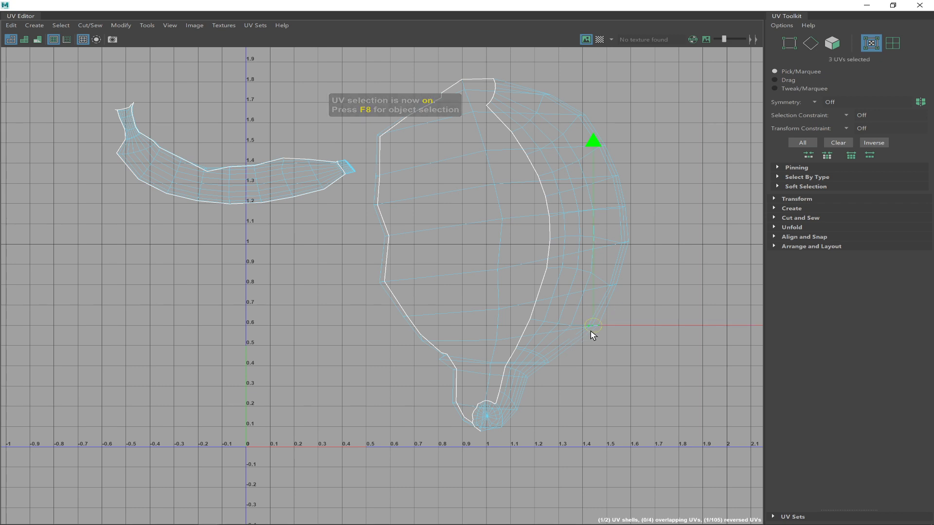
pyautogui.keyDown('shift'); pyautogui.moveTo(592, 330); pyautogui.dragTo(629, 346, button='right'); pyautogui.keyUp('shift')
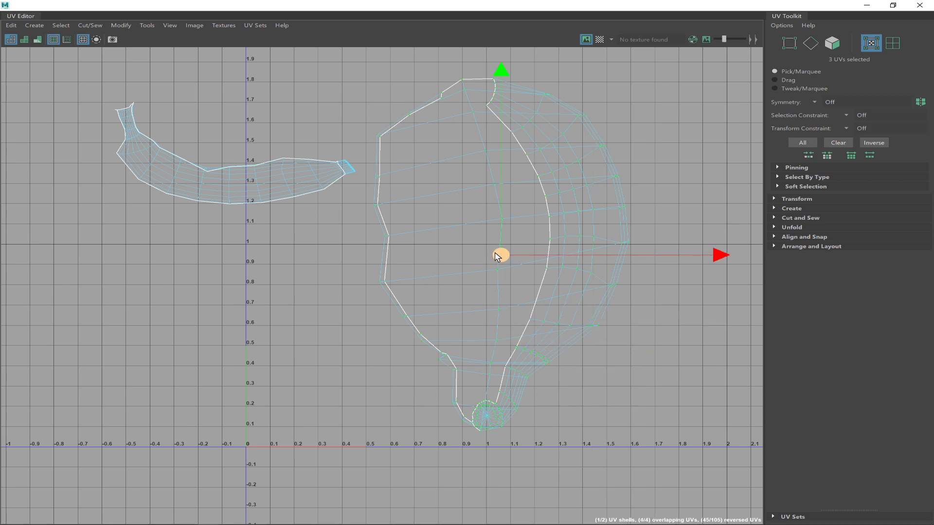
pyautogui.moveTo(497, 255); pyautogui.dragTo(482, 269)
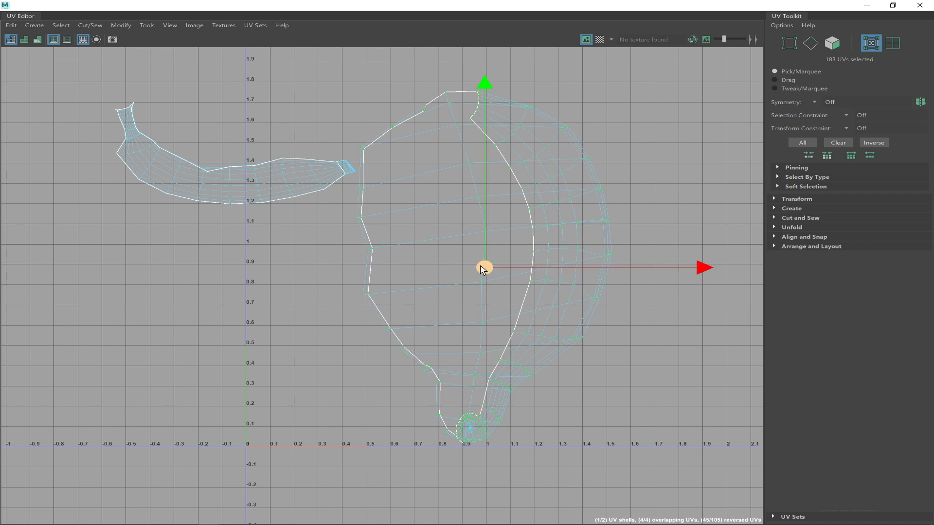
# Unfold the selected sewn shell and shift it slightly to the right
pyautogui.keyDown('shift'); pyautogui.rightClick(482, 269); pyautogui.keyUp('shift')
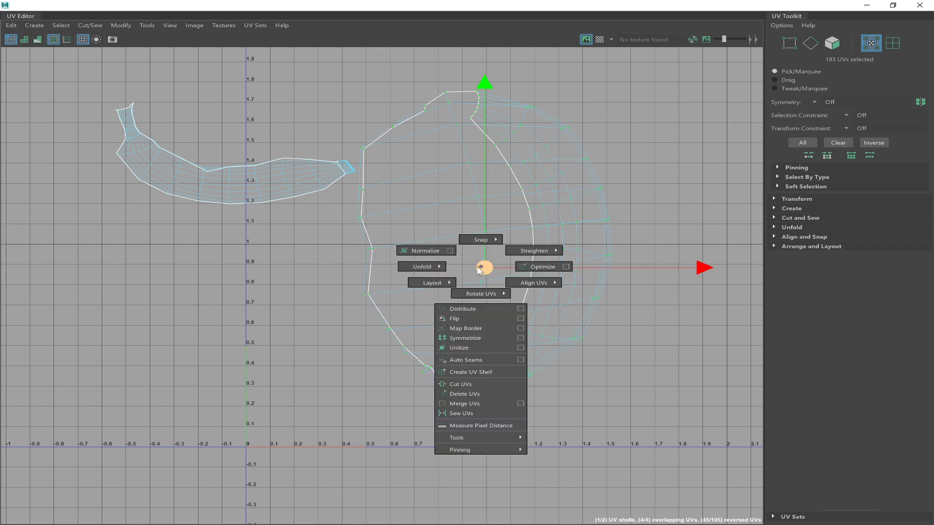
pyautogui.keyDown('shift'); pyautogui.moveTo(480, 268); pyautogui.dragTo(346, 274, button='right'); pyautogui.keyUp('shift')
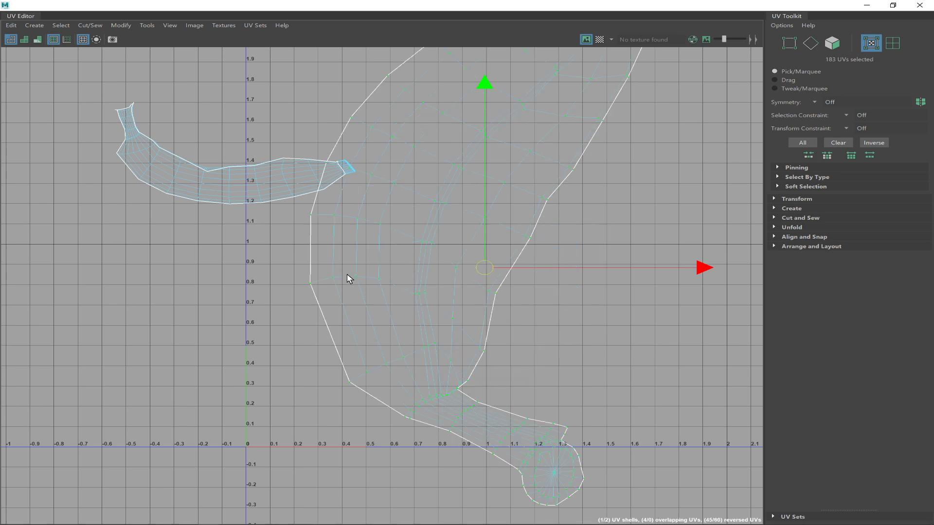
pyautogui.press('f')
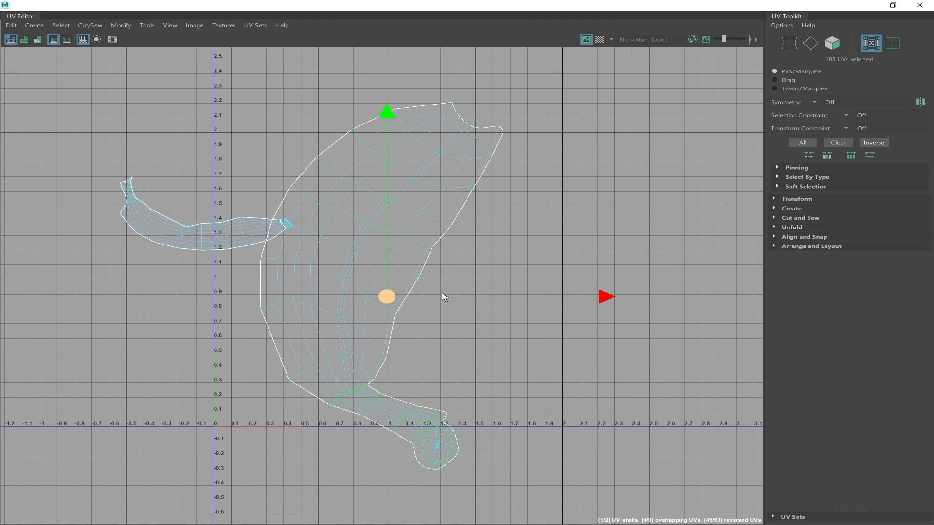
pyautogui.moveTo(387, 298); pyautogui.dragTo(410, 304)
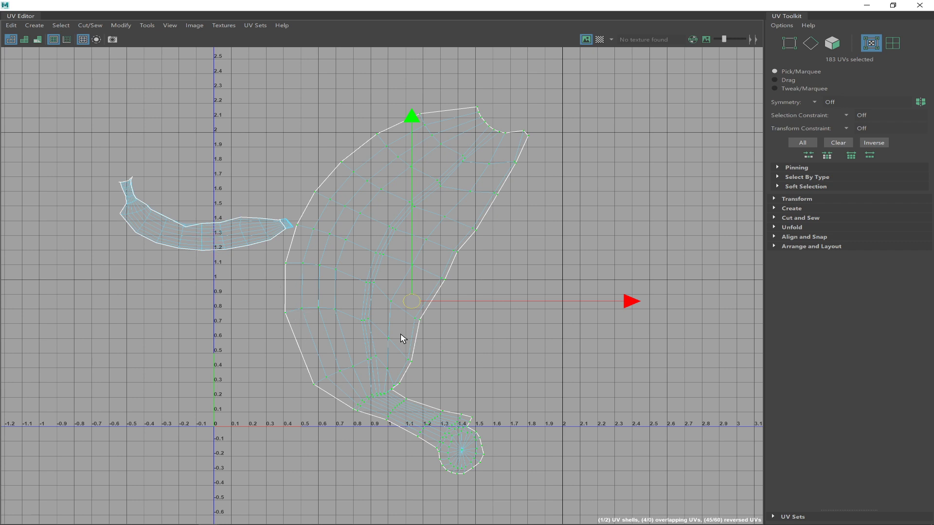
# Rotate the unfolded shell until it lies horizontally and move it beneath the smaller camera-projected shell
pyautogui.scroll(-1, 443, 335)
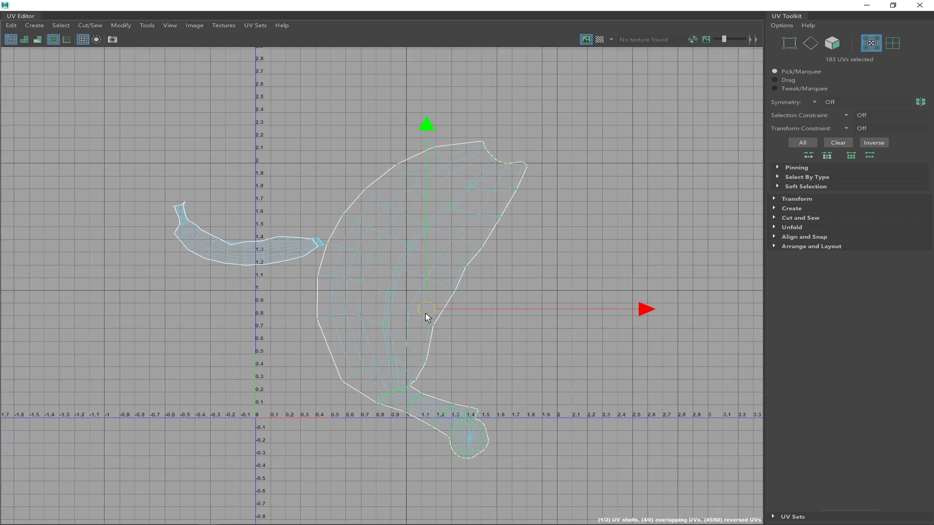
pyautogui.press('e')
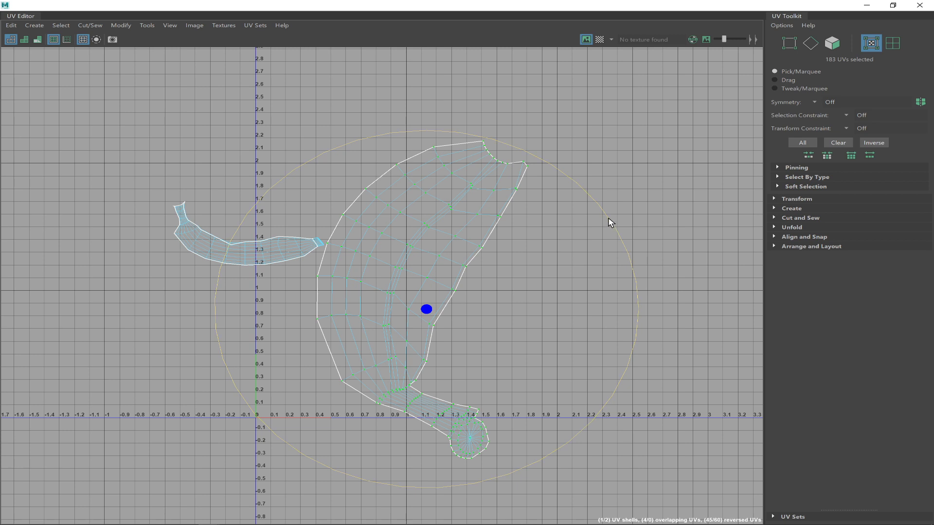
pyautogui.moveTo(531, 167); pyautogui.dragTo(377, 272)
pyautogui.press('w')
pyautogui.moveTo(314, 308); pyautogui.dragTo(269, 298, button='middle')
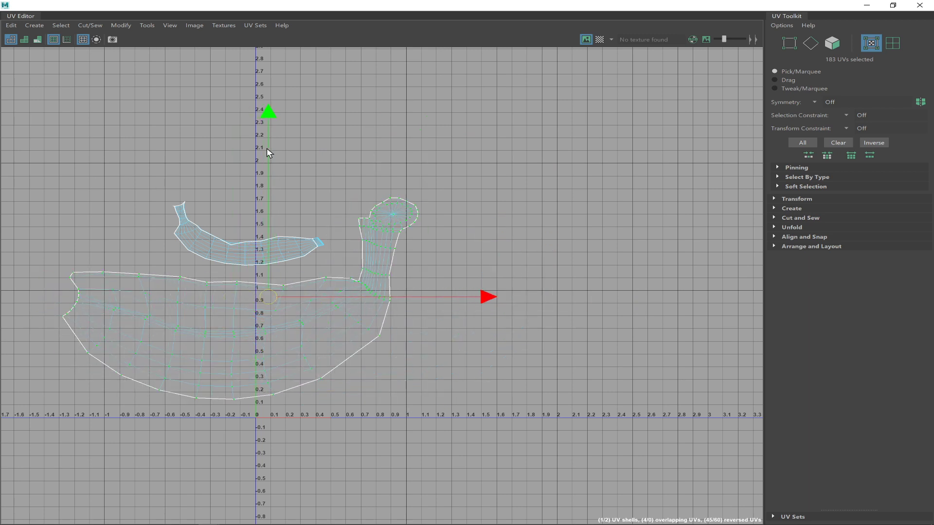
# Select all UVs of both banana shells and lay them out within the 0 to 1 UV tile
pyautogui.moveTo(461, 154); pyautogui.dragTo(39, 430)
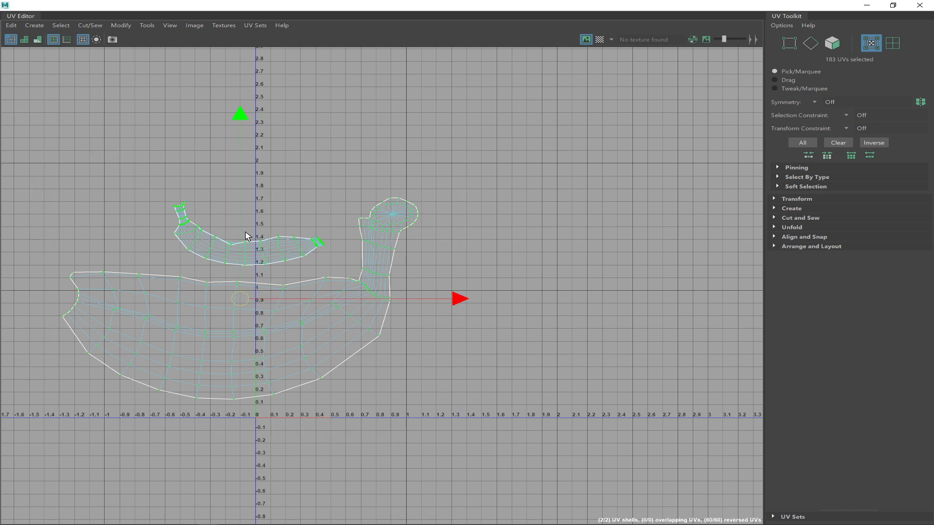
pyautogui.keyDown('shift'); pyautogui.doubleClick(287, 257); pyautogui.keyUp('shift')
pyautogui.keyDown('shift'); pyautogui.rightClick(266, 254); pyautogui.keyUp('shift')
pyautogui.keyDown('shift'); pyautogui.moveTo(266, 253); pyautogui.dragTo(152, 262, button='right'); pyautogui.keyUp('shift')
pyautogui.keyDown('shift'); pyautogui.moveTo(256, 255); pyautogui.dragTo(174, 285, button='right'); pyautogui.keyUp('shift')
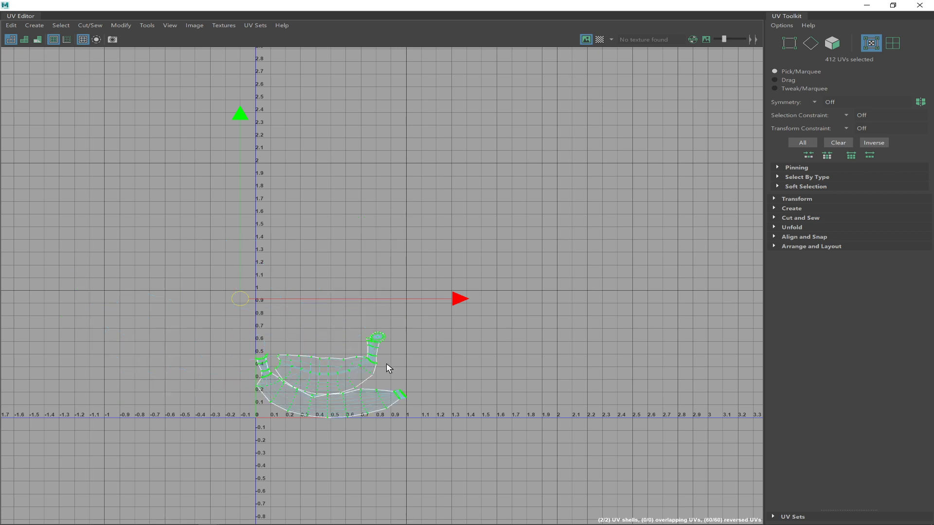
pyautogui.click(402, 371)
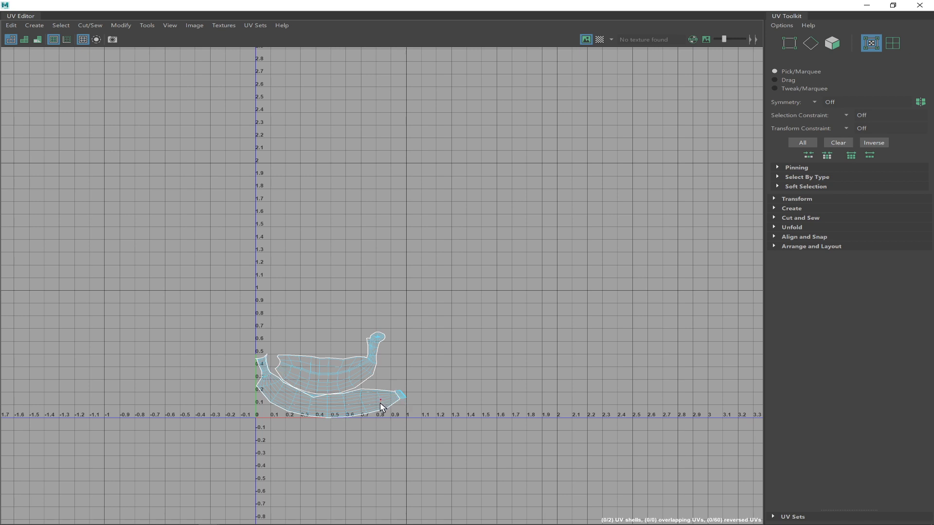
pyautogui.press('f')
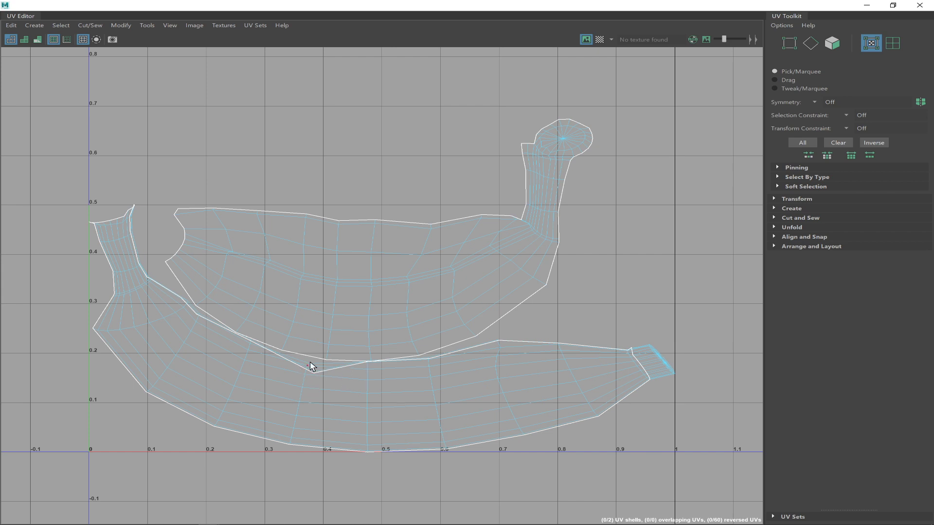
# Select the whole upper shell with the round end cap and move it up clear of the lower shell
pyautogui.click(576, 173)
pyautogui.keyDown('shift'); pyautogui.rightClick(576, 173); pyautogui.keyUp('shift')
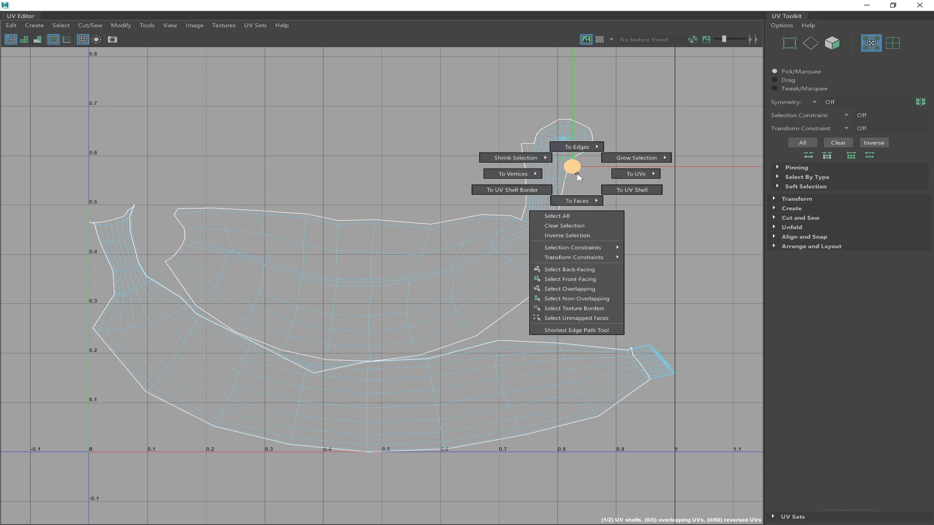
pyautogui.click(610, 189)
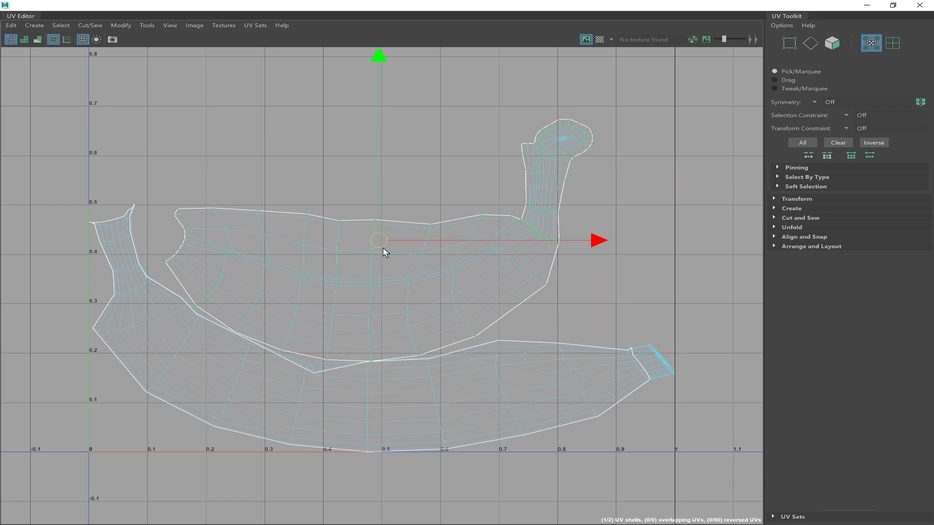
pyautogui.moveTo(380, 239); pyautogui.dragTo(376, 214)
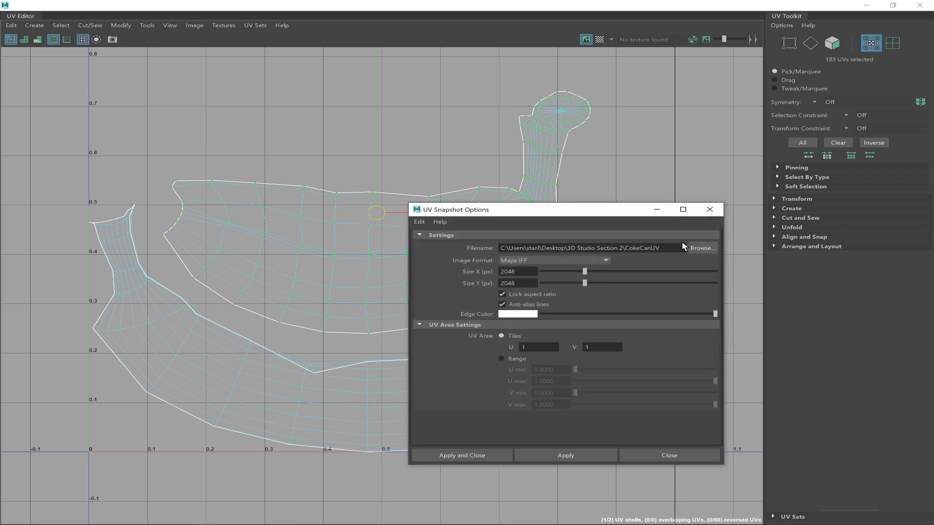
# Set the UV snapshot's output file to BananaUV in the 3D Studio Section 5 folder on the Desktop
pyautogui.click(703, 248)
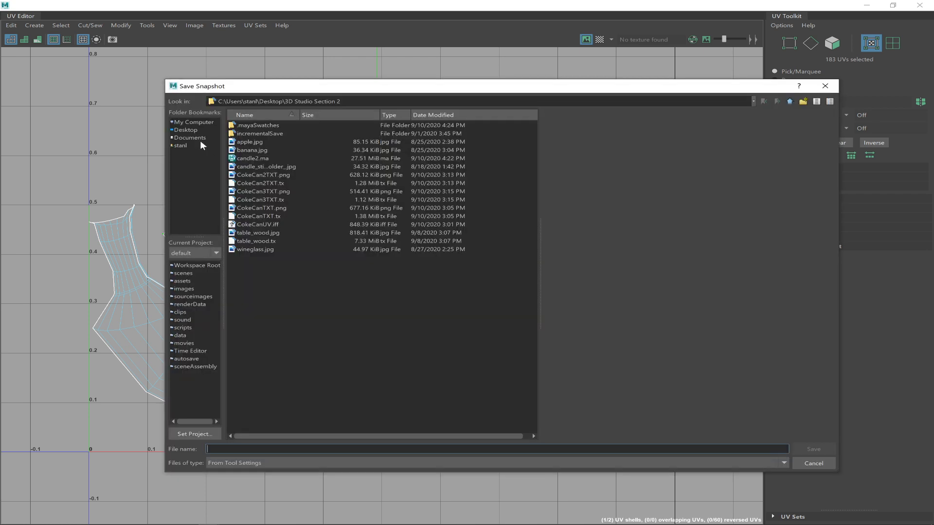
pyautogui.click(187, 130)
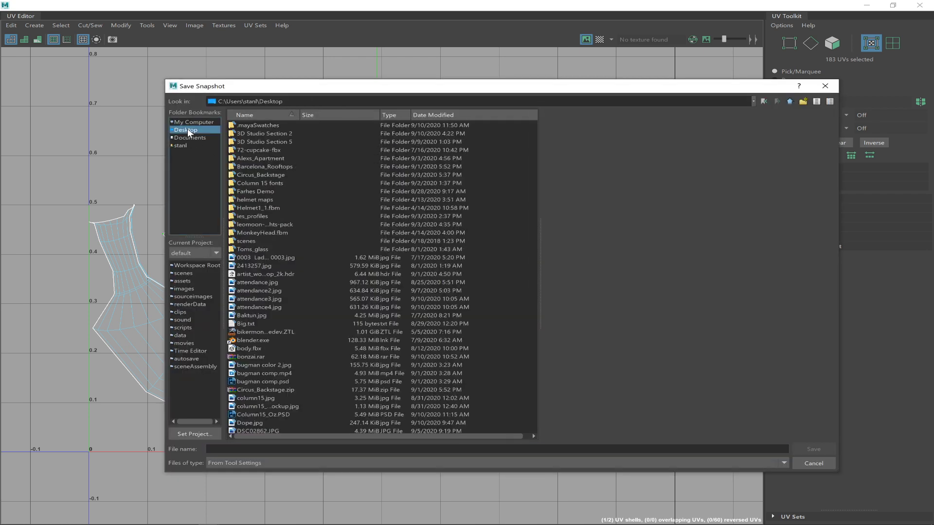
pyautogui.doubleClick(280, 143)
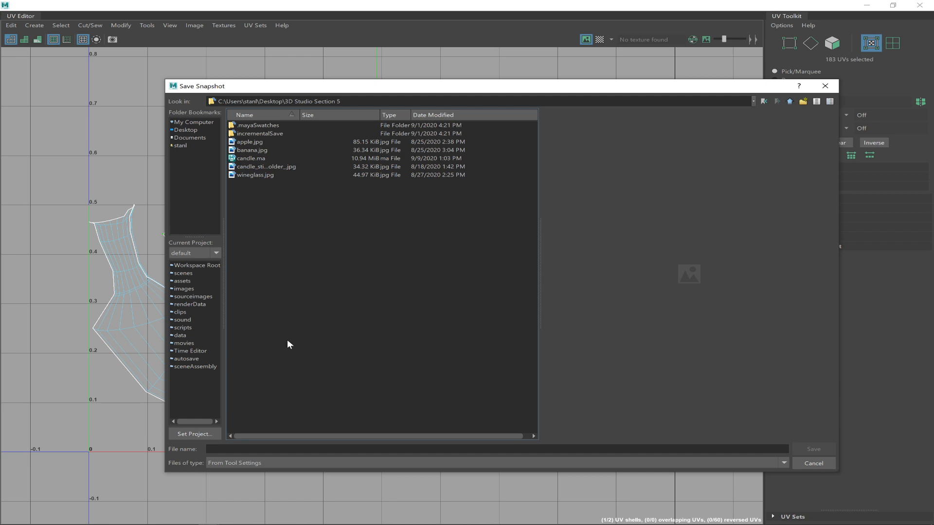
pyautogui.click(209, 449)
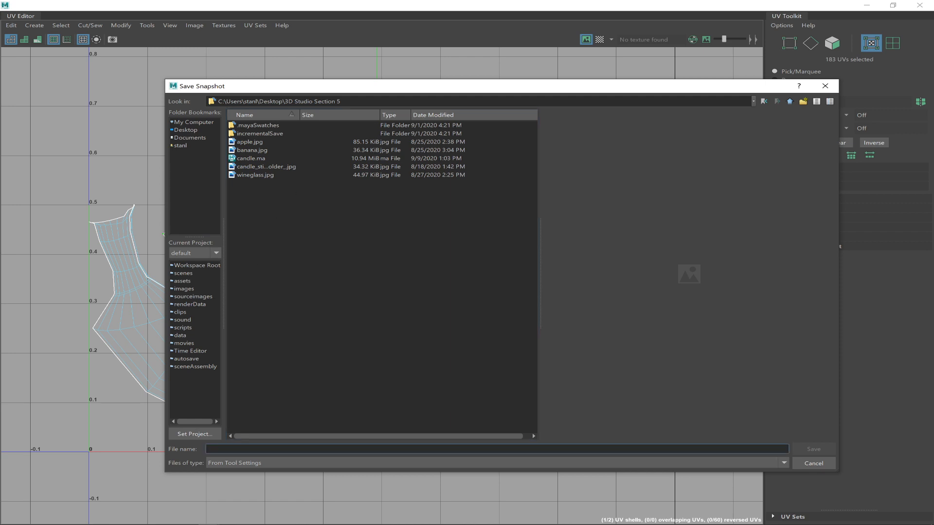
pyautogui.write('V')
pyautogui.write('ana')
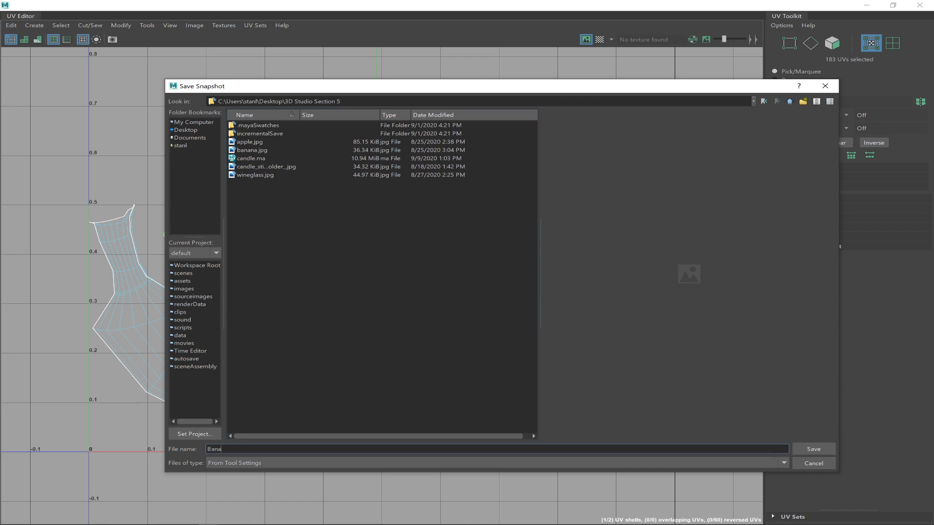
pyautogui.write('naUV')
pyautogui.press('Return')
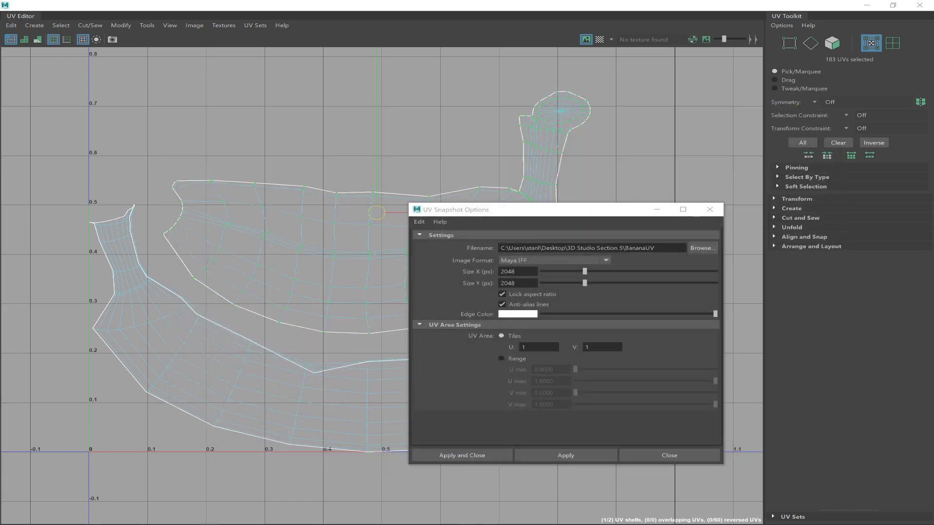
# Set the UV snapshot size to 1024 by 1024 px and enter BananaUV again as its file name
pyautogui.click(518, 283)
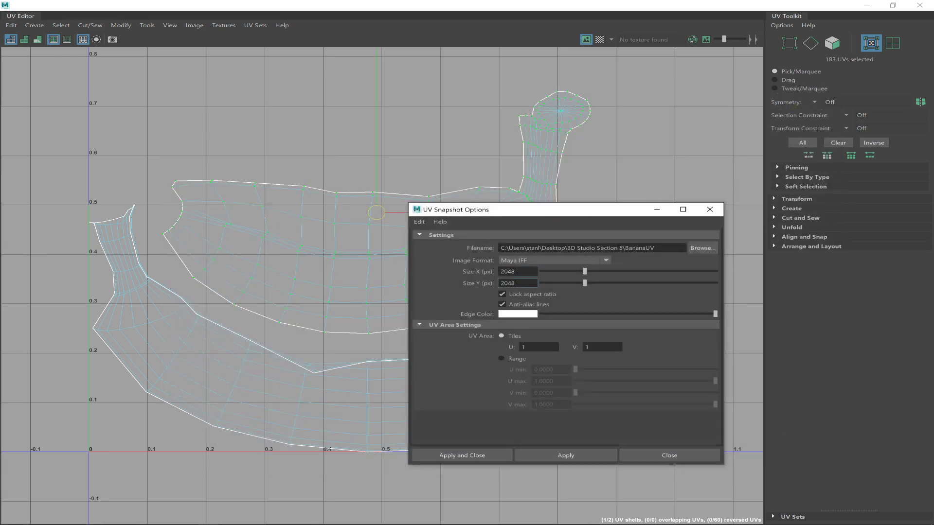
pyautogui.click(518, 272)
pyautogui.hotkey('ctrl', 'a')
pyautogui.write('1')
pyautogui.press('Tab')
pyautogui.click(705, 248)
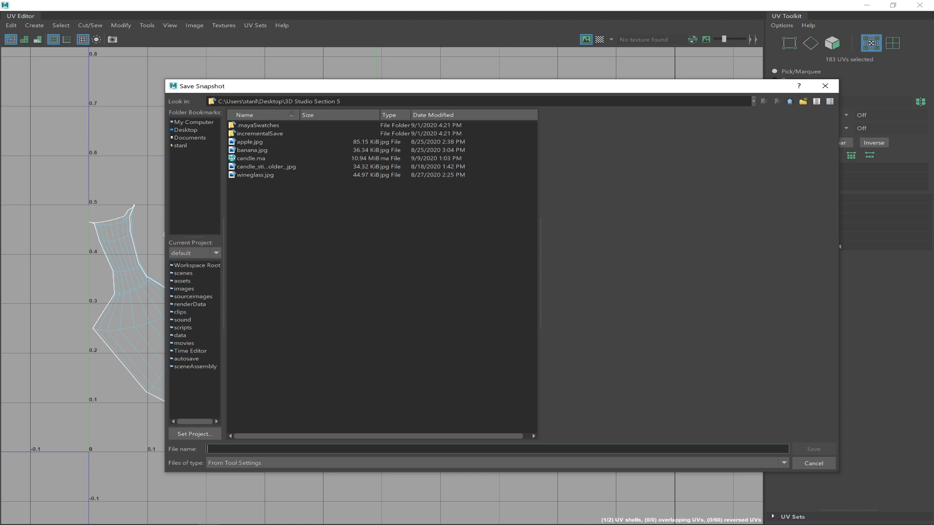
pyautogui.write('BananaUV')
pyautogui.press('Return')
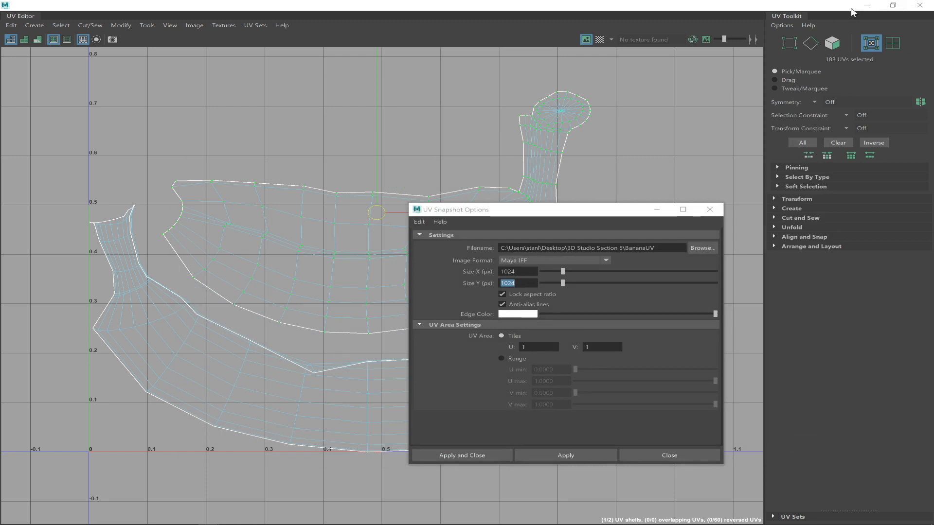
# Minimize the UV Editor, select the banana in object mode, and export its UV snapshot
pyautogui.click(866, 6)
pyautogui.moveTo(574, 213); pyautogui.dragTo(249, 157)
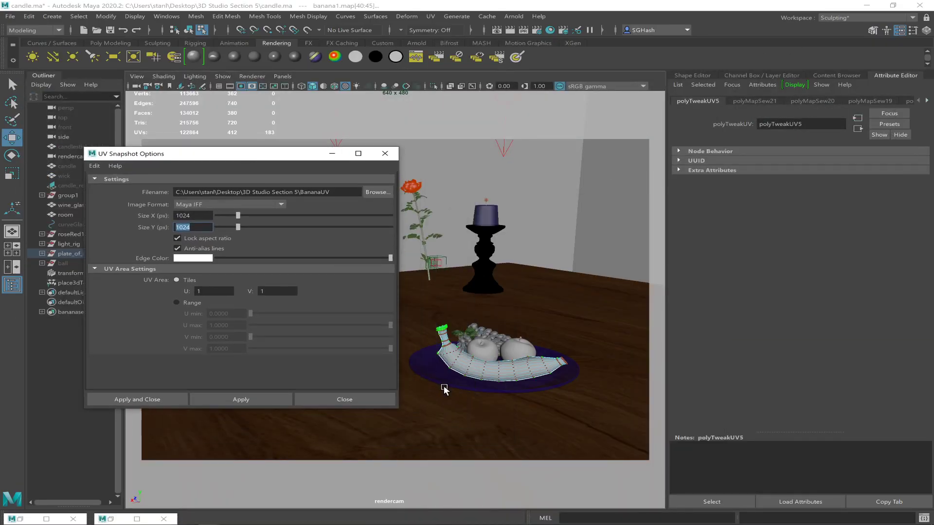
pyautogui.click(480, 374)
pyautogui.press('F8')
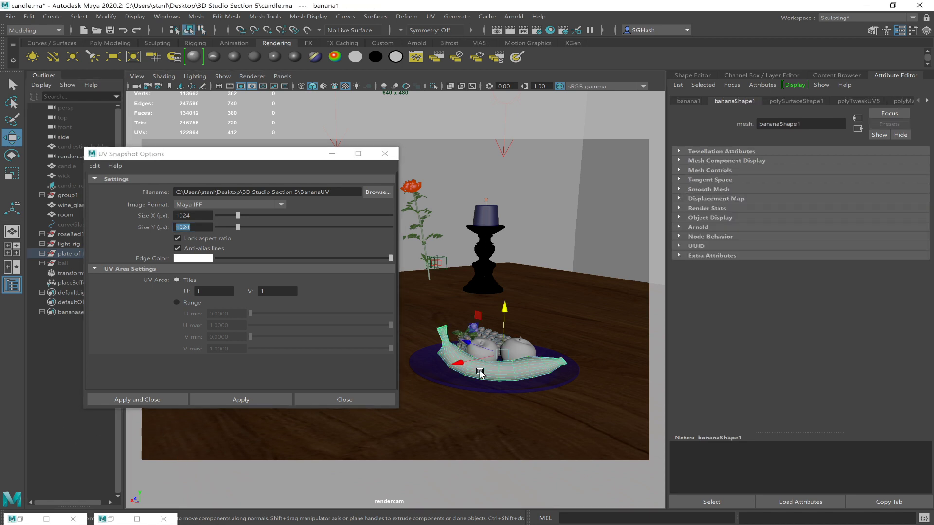
pyautogui.click(105, 519)
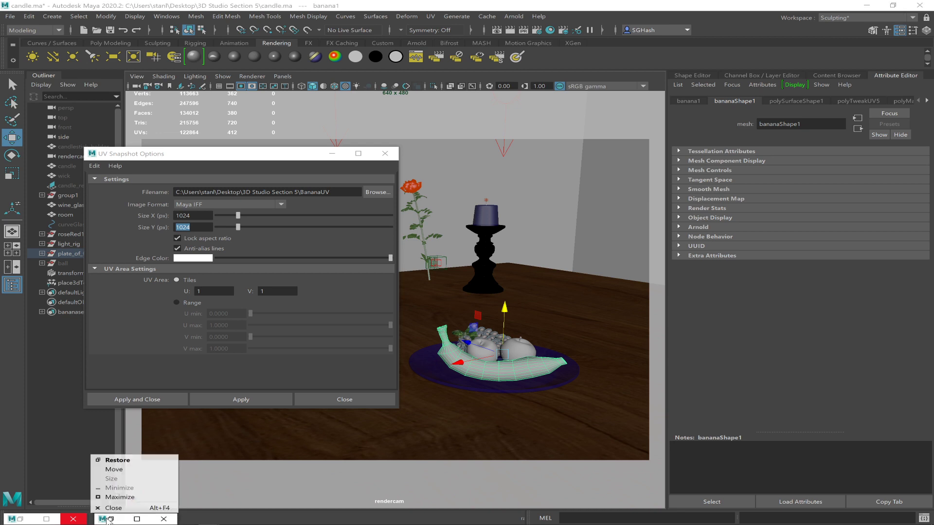
pyautogui.click(238, 398)
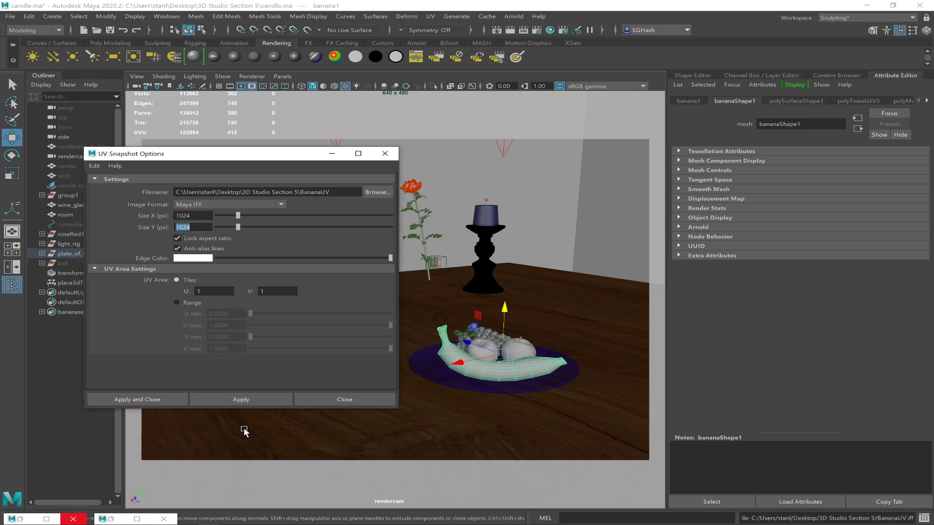
# Switch to Photoshop and create a blank 3240 by 2160 px document from the Clipboard preset
pyautogui.hotkey('alt', 'Tab')
pyautogui.hotkey('alt', 'Tab')
pyautogui.hotkey('alt', 'Tab')
pyautogui.hotkey('alt', 'Tab')
pyautogui.moveTo(225, 523)
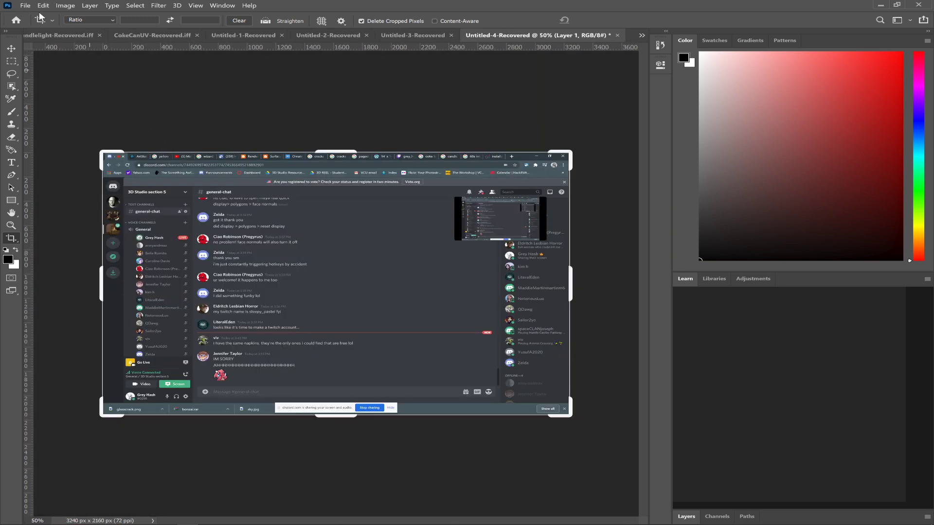
pyautogui.click(27, 6)
pyautogui.click(26, 5)
pyautogui.click(27, 6)
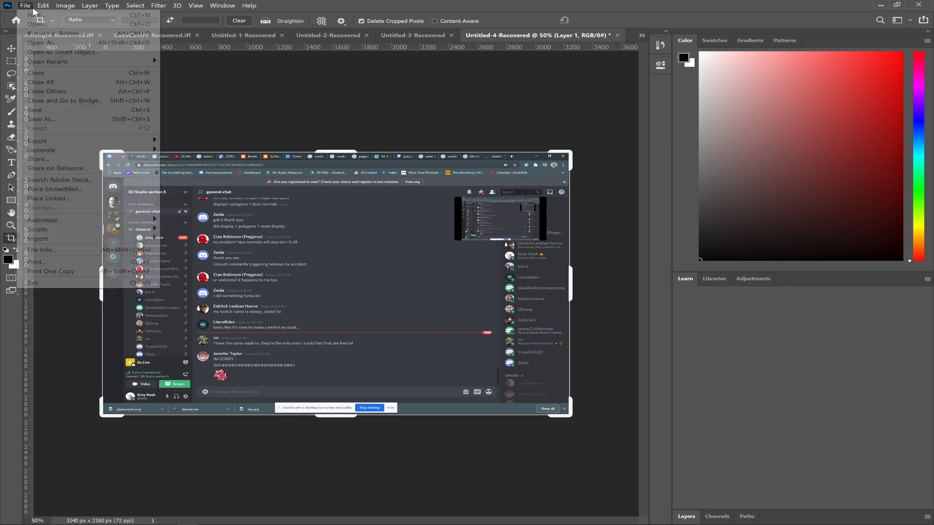
pyautogui.click(36, 15)
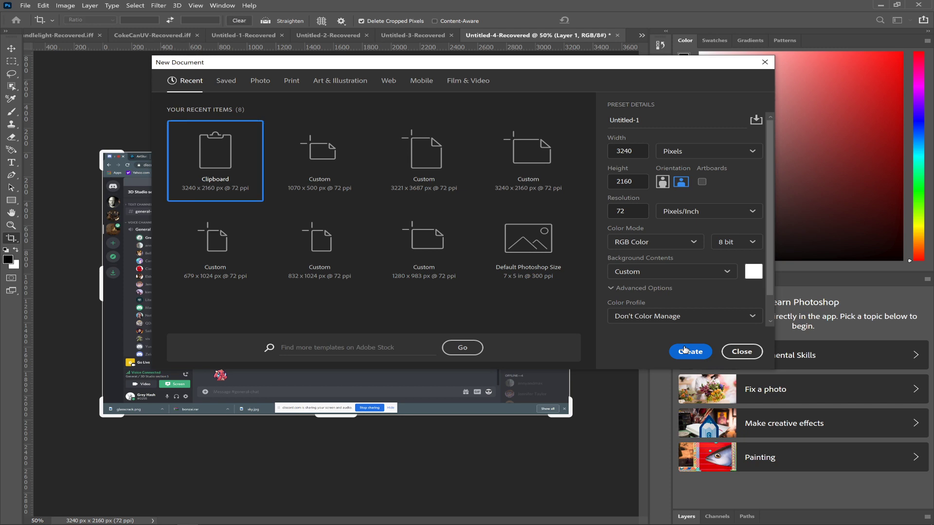
pyautogui.press('Escape')
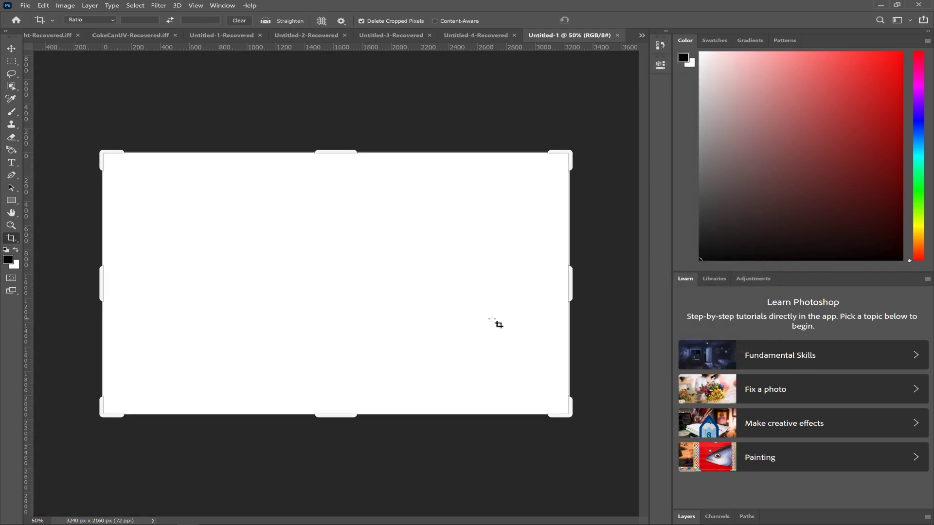
# Open BananaUV.iff from the 3D Studio Section 5 folder on the Desktop
pyautogui.hotkey('ctrl', 'o')
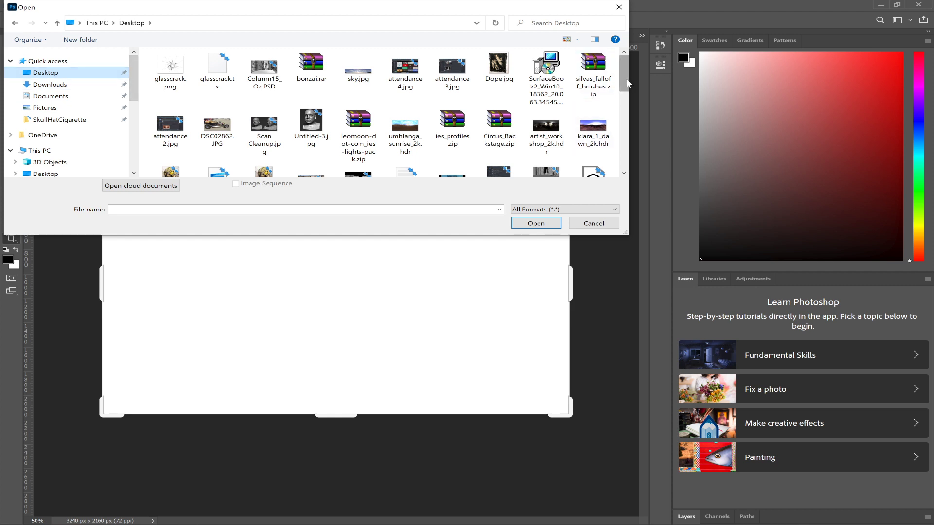
pyautogui.moveTo(624, 78); pyautogui.dragTo(636, 170)
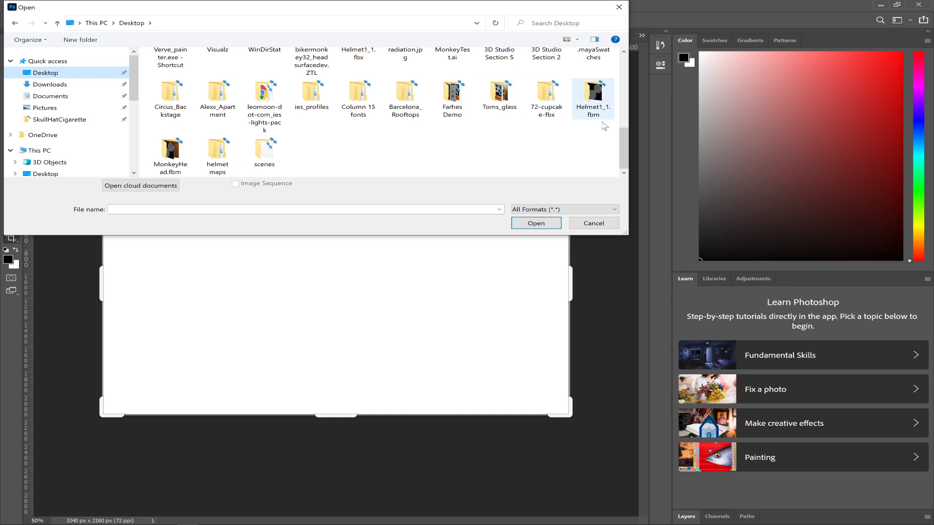
pyautogui.moveTo(623, 145)
pyautogui.mouseDown()
pyautogui.moveTo(607, 56)
pyautogui.moveTo(615, 73)
pyautogui.moveTo(605, 148)
pyautogui.mouseUp()
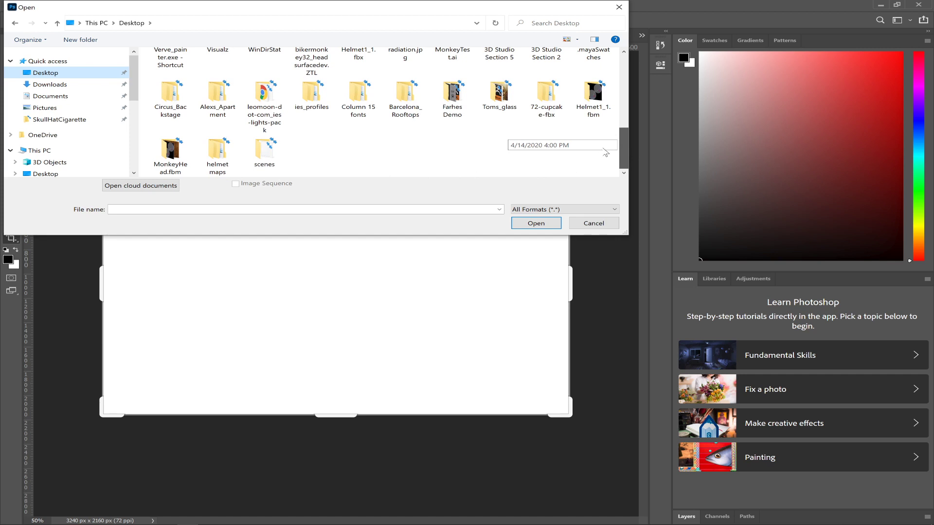
pyautogui.moveTo(605, 152); pyautogui.dragTo(608, 58)
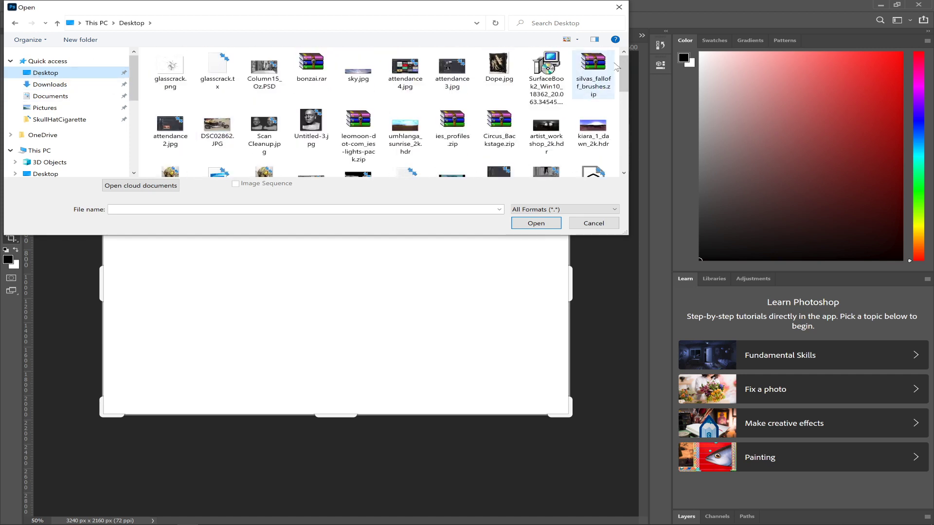
pyautogui.scroll(-5, 622, 74)
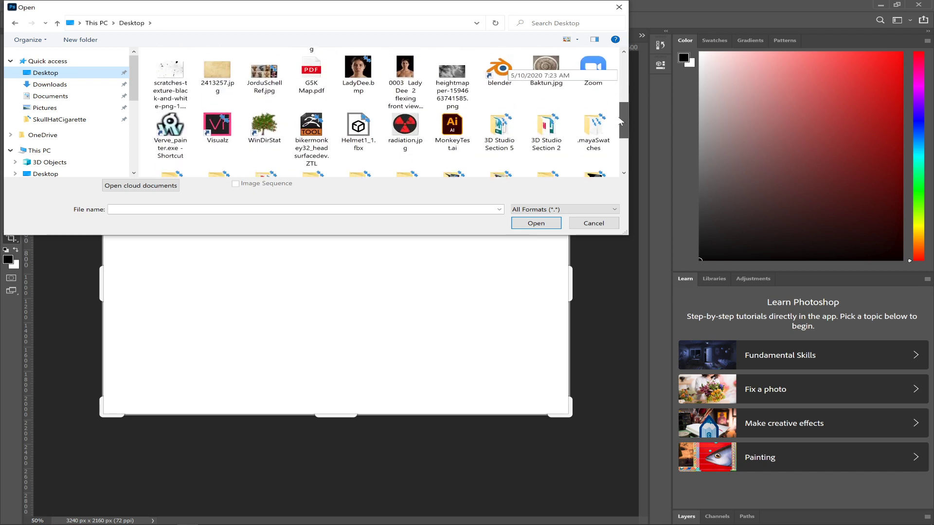
pyautogui.doubleClick(492, 129)
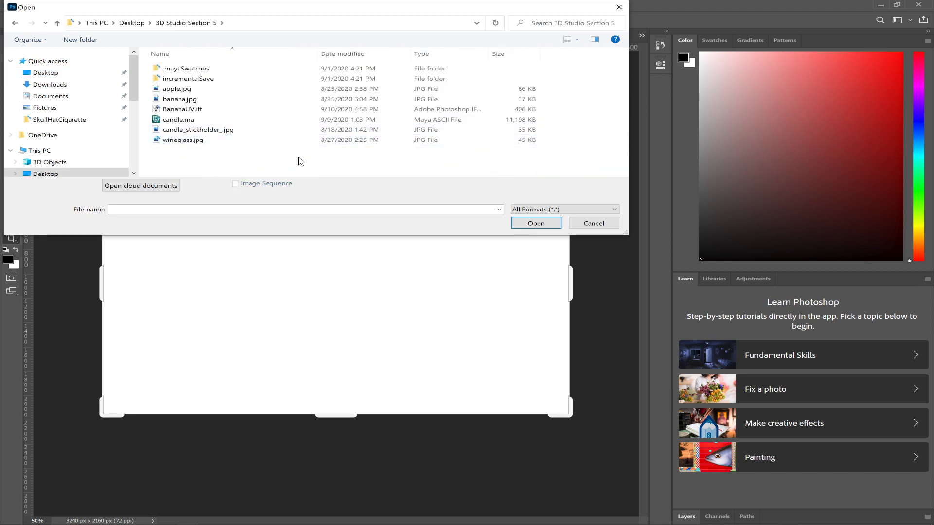
pyautogui.doubleClick(222, 112)
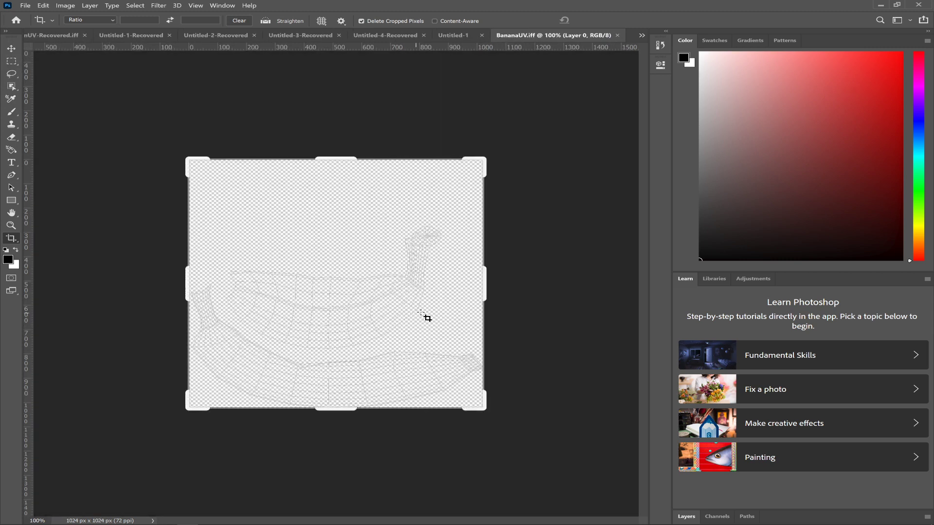
# Dock the Layers panel with the Color group, then add a layer beneath the UV wireframe and fill it with black
pyautogui.moveTo(693, 517); pyautogui.dragTo(824, 39)
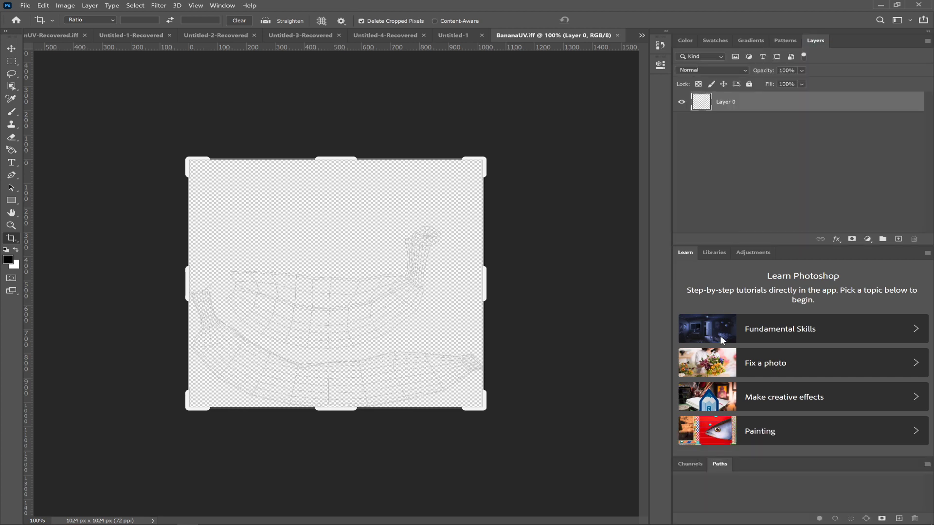
pyautogui.click(899, 239)
pyautogui.moveTo(760, 108); pyautogui.dragTo(766, 136)
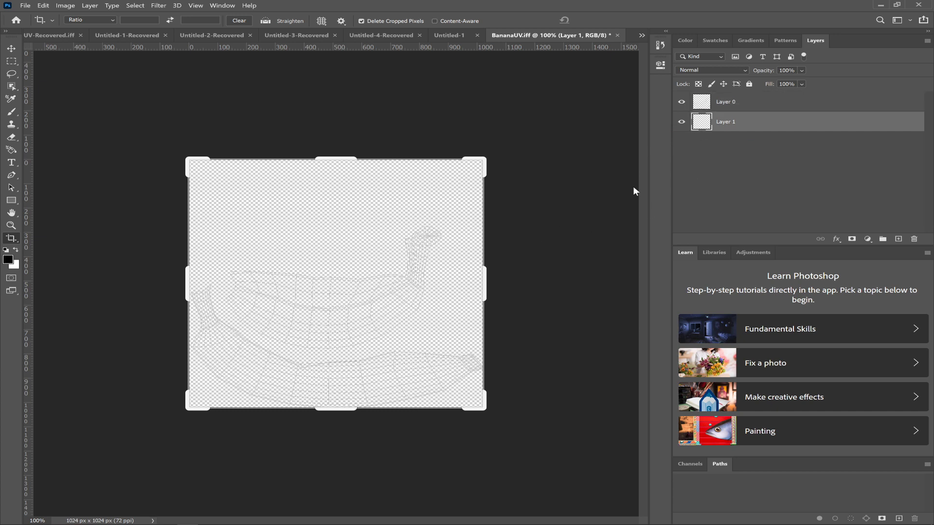
pyautogui.press('x')
pyautogui.hotkey('ctrl', 'BackSpace')
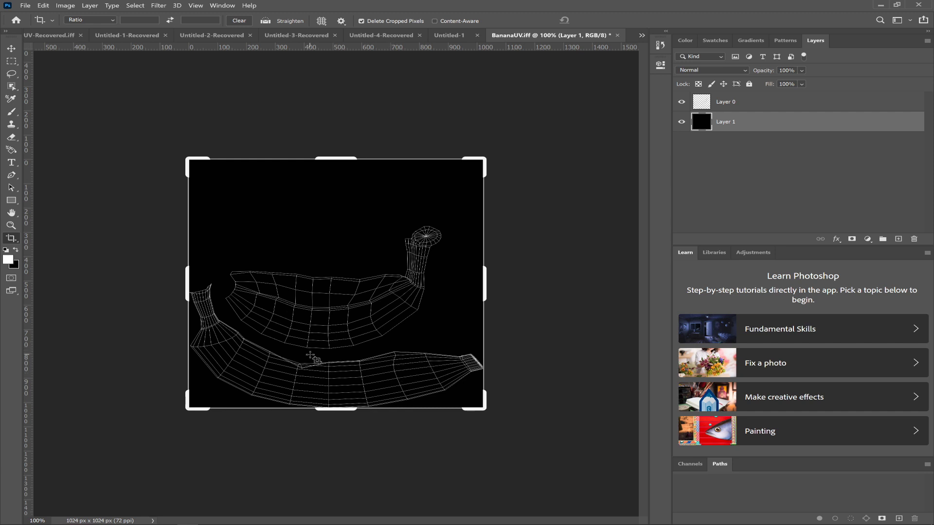
# Open banana.jpg, copy a rectangular area around the banana, and paste it into BananaUV.iff below the wireframe layer
pyautogui.hotkey('ctrl', 'o')
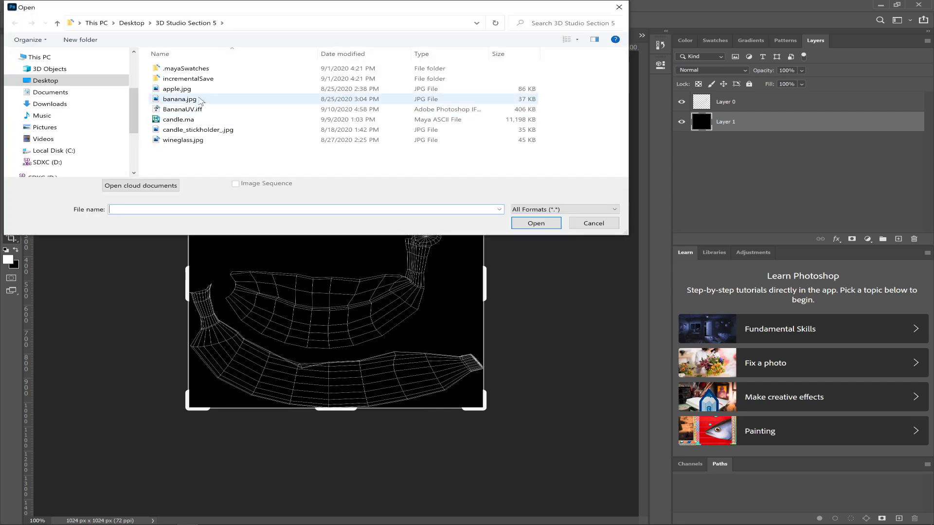
pyautogui.doubleClick(197, 99)
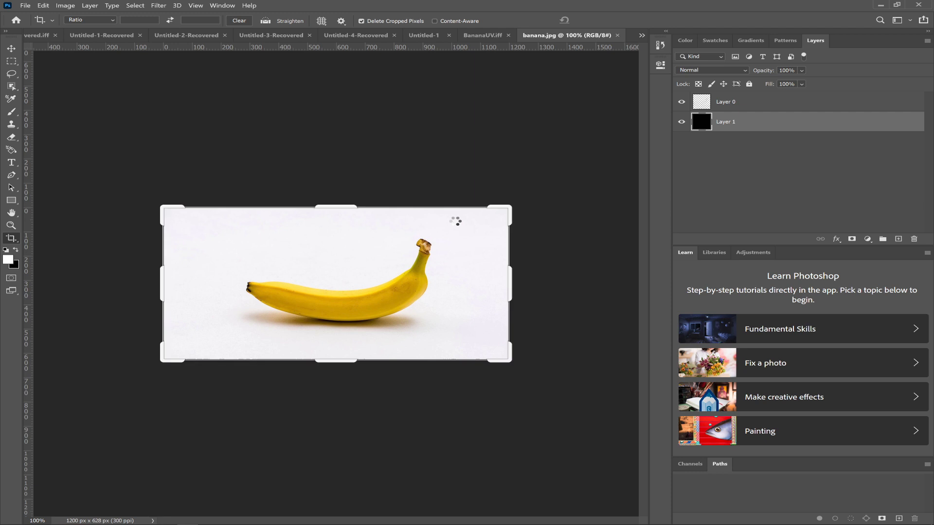
pyautogui.press('m')
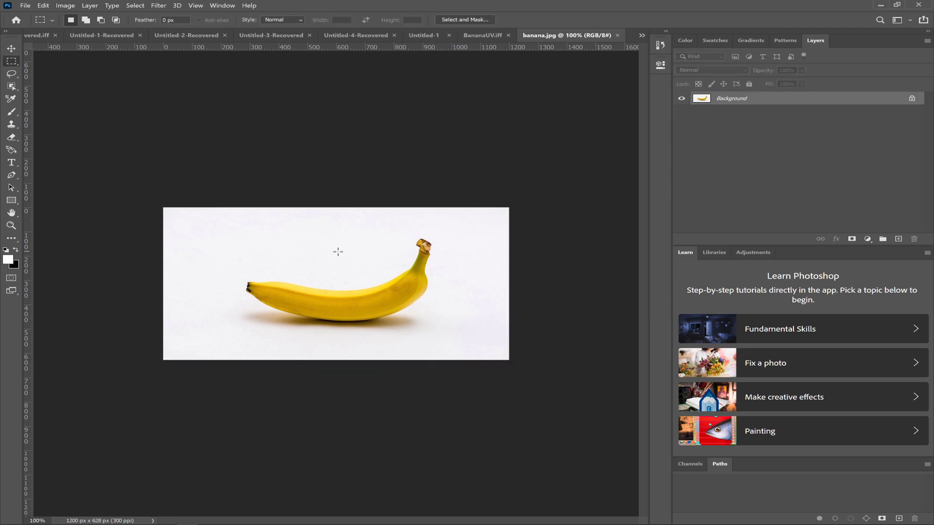
pyautogui.moveTo(234, 236); pyautogui.dragTo(444, 334)
pyautogui.click(483, 35)
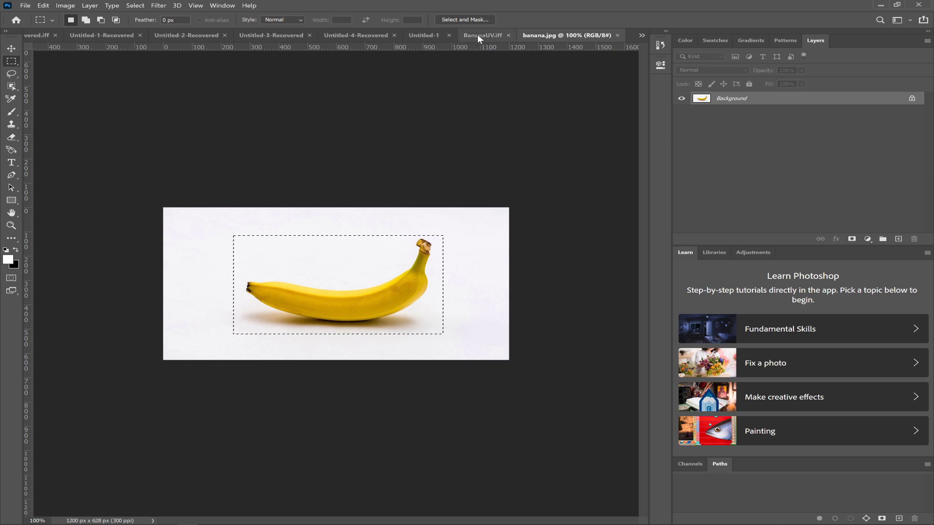
pyautogui.hotkey('ctrl', 'v')
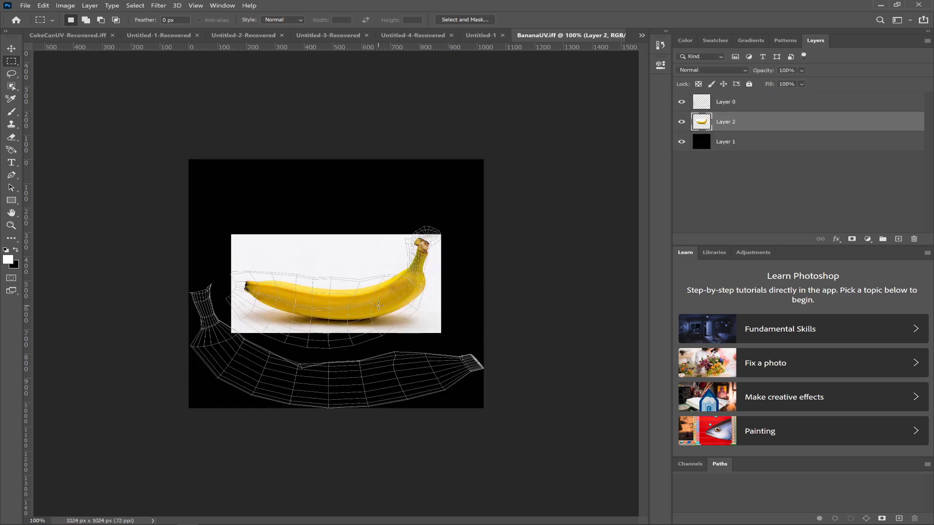
# Flip the pasted banana photo horizontally and move it onto the lower UV shell
pyautogui.click(65, 5)
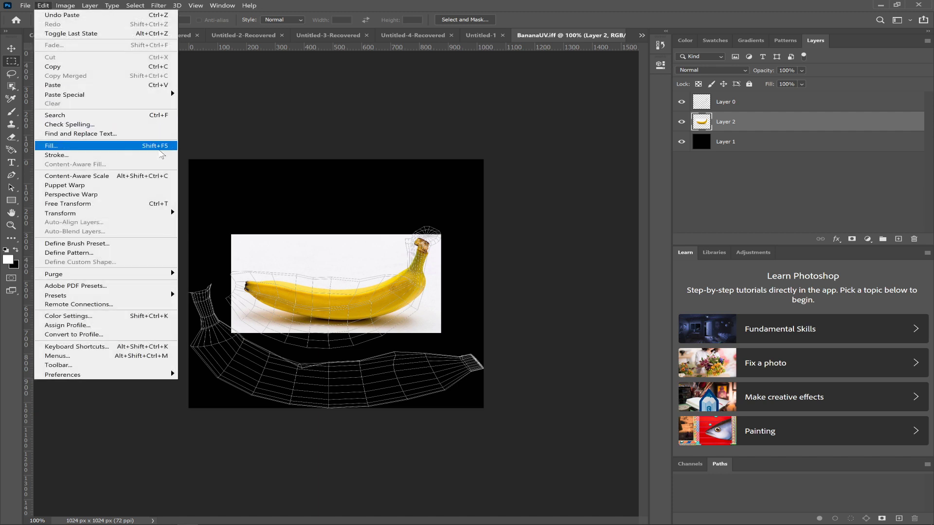
pyautogui.moveTo(164, 218)
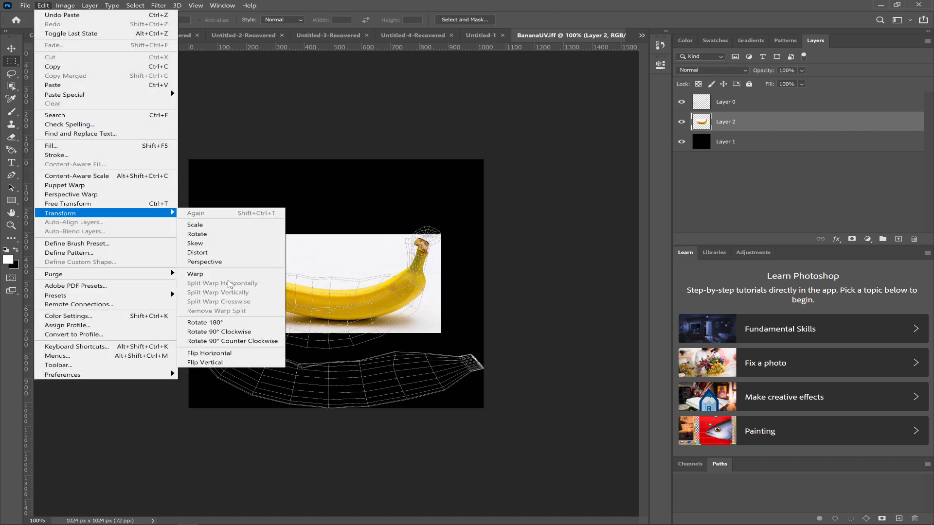
pyautogui.click(215, 354)
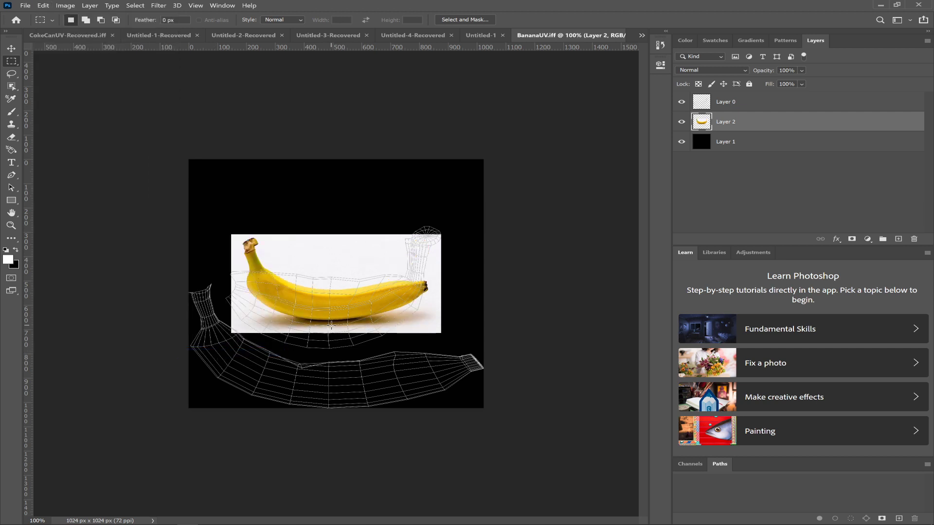
pyautogui.press('v')
pyautogui.moveTo(348, 300); pyautogui.dragTo(304, 356)
# Scale the banana photo up to about 115%, then distort and stretch it along the full length of the lower UV shell
pyautogui.hotkey('ctrl', 't')
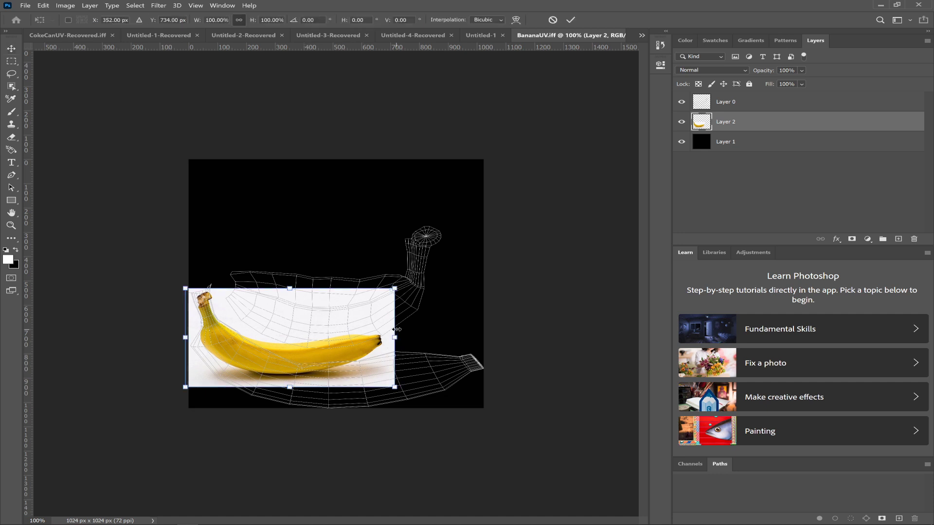
pyautogui.keyDown('alt'); pyautogui.moveTo(395, 337); pyautogui.dragTo(411, 337); pyautogui.keyUp('alt')
pyautogui.moveTo(325, 339)
pyautogui.mouseDown()
pyautogui.moveTo(380, 359)
pyautogui.moveTo(337, 347)
pyautogui.mouseUp()
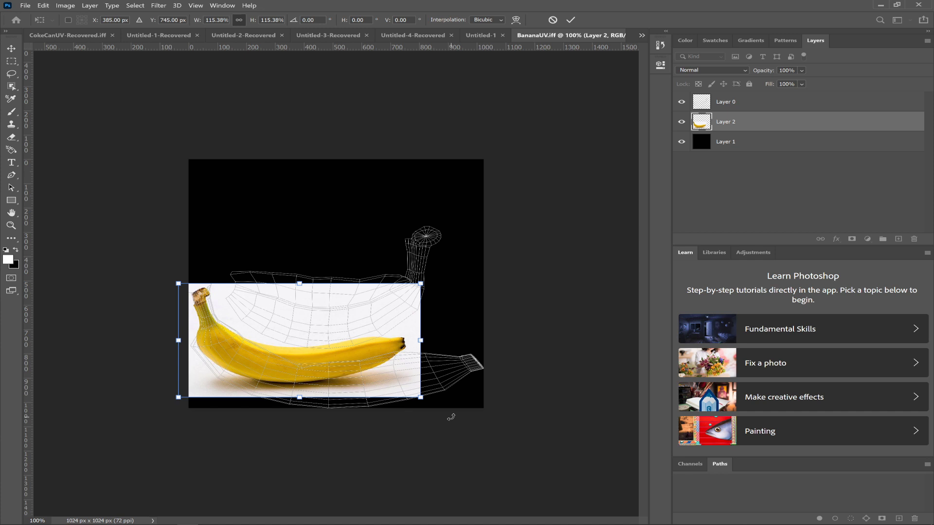
pyautogui.keyDown('ctrl'); pyautogui.moveTo(422, 399); pyautogui.dragTo(438, 445); pyautogui.keyUp('ctrl')
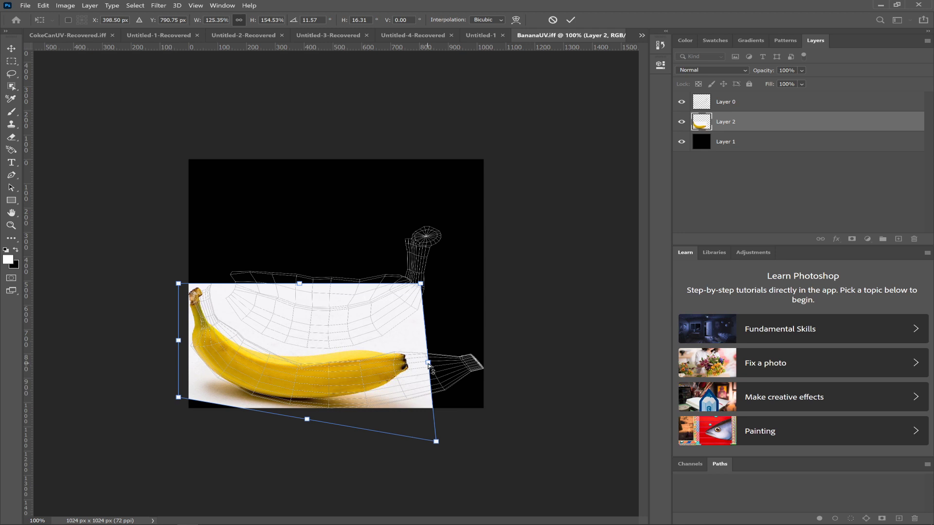
pyautogui.moveTo(429, 365); pyautogui.dragTo(508, 363)
pyautogui.moveTo(347, 424); pyautogui.dragTo(346, 434)
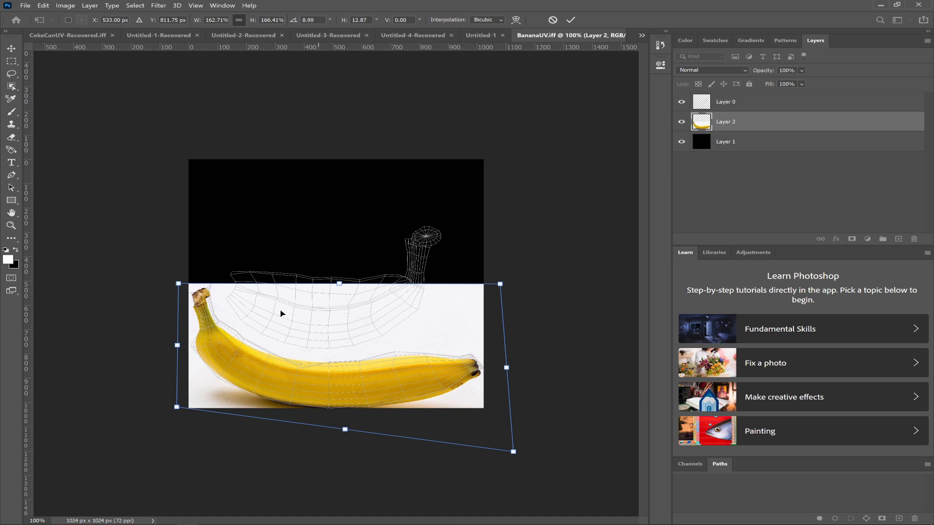
# Fine-tune the corners and edges of the banana photo's transform so its stem and upper outline match the lower UV shell
pyautogui.keyDown('ctrl'); pyautogui.moveTo(340, 285); pyautogui.dragTo(340, 287); pyautogui.keyUp('ctrl')
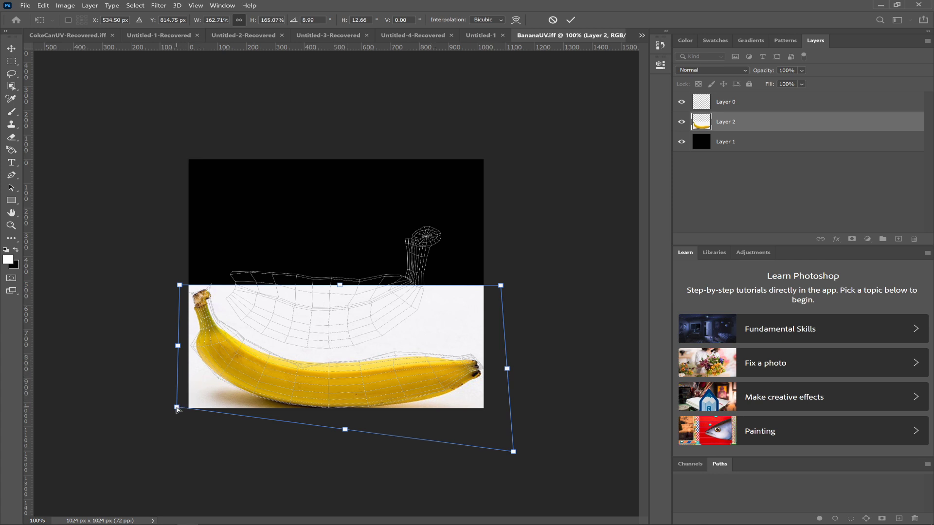
pyautogui.keyDown('ctrl'); pyautogui.moveTo(177, 408); pyautogui.dragTo(172, 411); pyautogui.keyUp('ctrl')
pyautogui.keyDown('ctrl'); pyautogui.moveTo(175, 347); pyautogui.dragTo(166, 346); pyautogui.keyUp('ctrl')
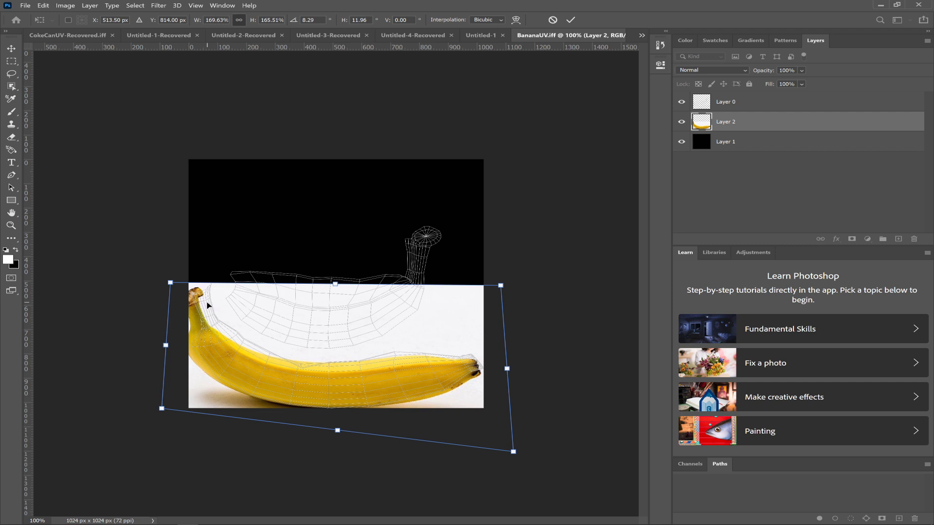
pyautogui.keyDown('ctrl'); pyautogui.moveTo(170, 283); pyautogui.dragTo(180, 281); pyautogui.keyUp('ctrl')
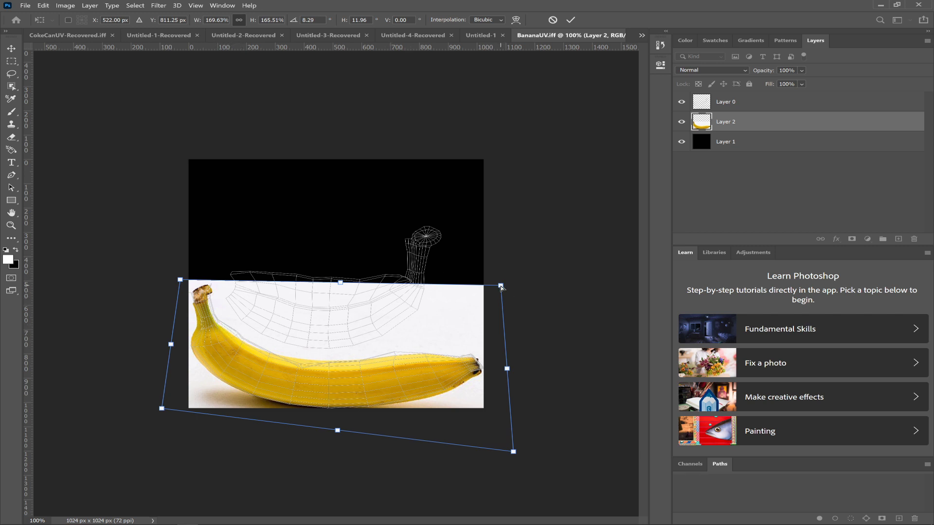
pyautogui.keyDown('ctrl'); pyautogui.moveTo(501, 287); pyautogui.dragTo(497, 281); pyautogui.keyUp('ctrl')
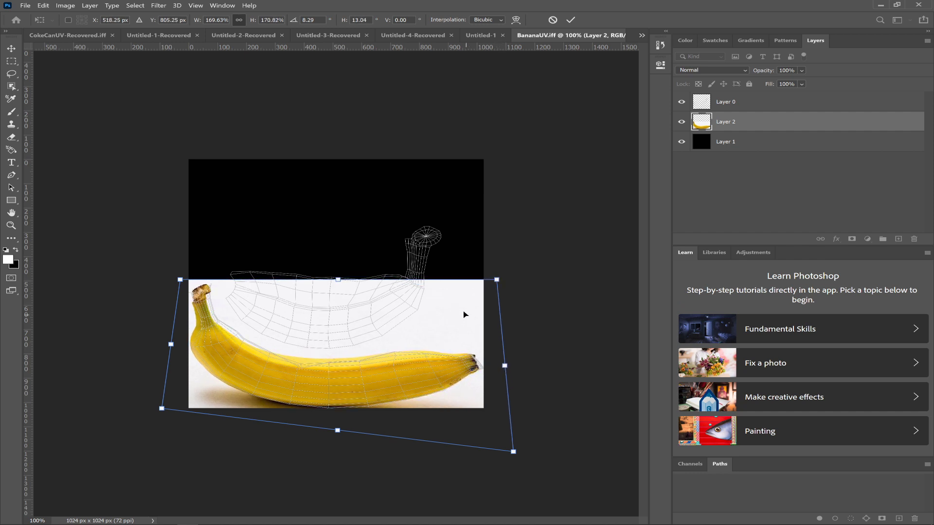
# Warp the banana photo around its stem end to follow the lower shell's wireframe
pyautogui.click(516, 20)
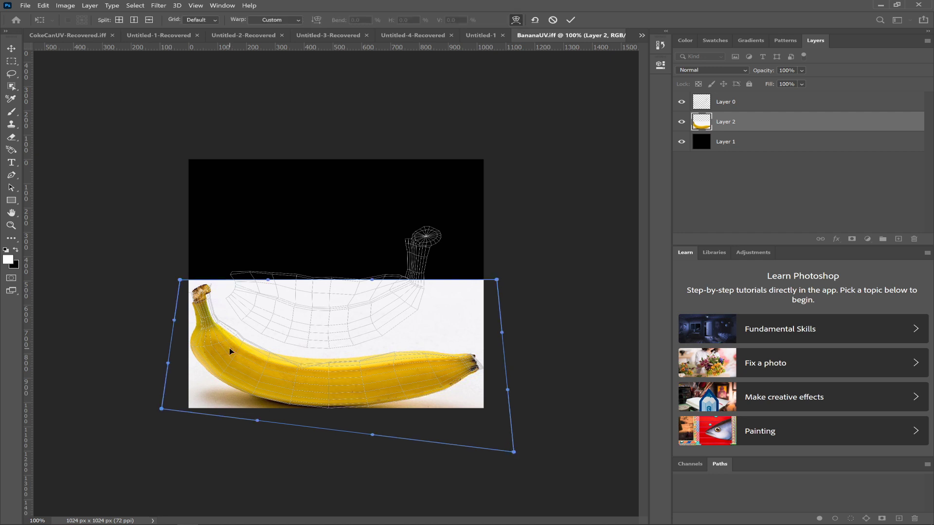
pyautogui.moveTo(238, 329); pyautogui.dragTo(239, 325)
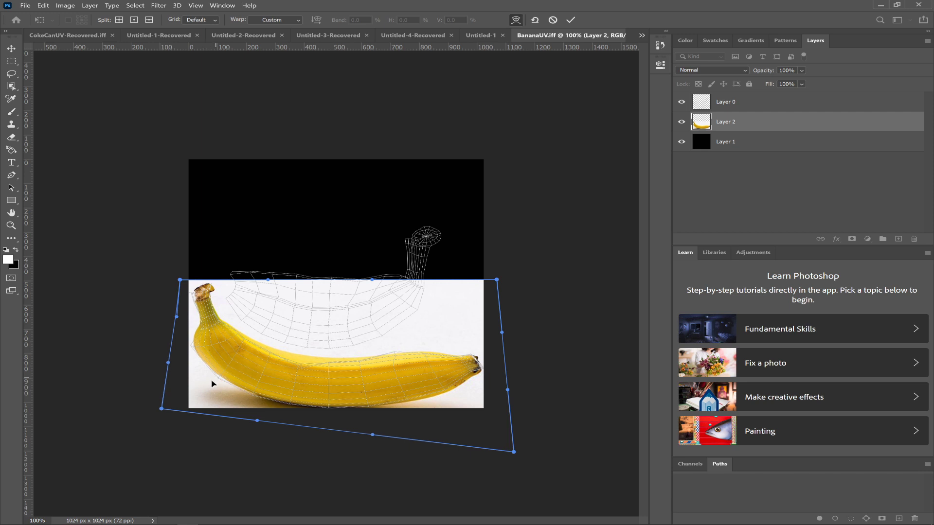
pyautogui.moveTo(212, 384); pyautogui.dragTo(210, 386)
pyautogui.moveTo(263, 323); pyautogui.dragTo(261, 322)
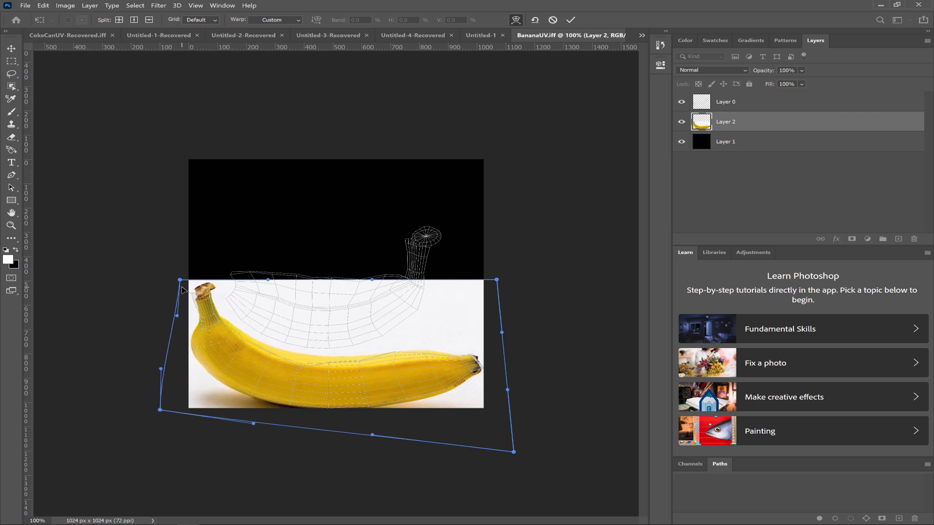
pyautogui.moveTo(180, 281); pyautogui.dragTo(173, 283)
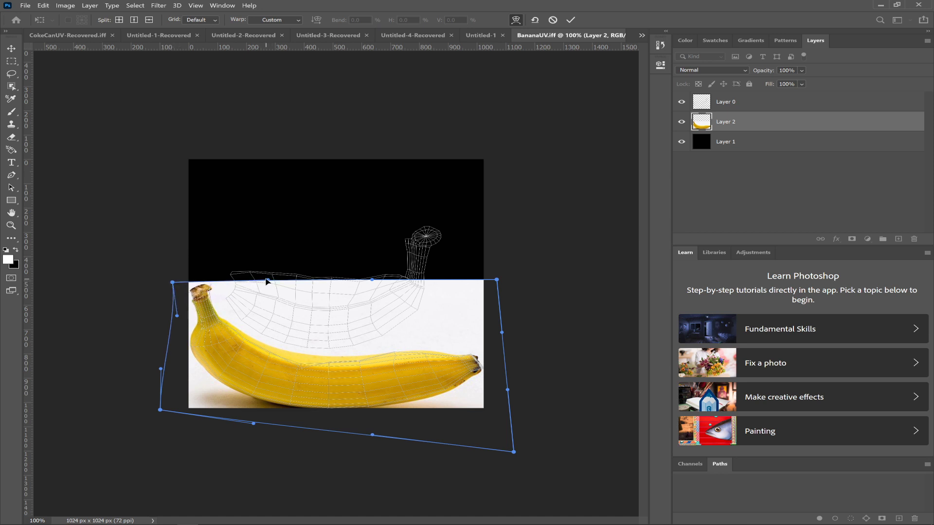
# Bend the warp's upper and stem-side edges to fit the lower shell more closely, and apply the transform
pyautogui.moveTo(267, 280); pyautogui.dragTo(283, 267)
pyautogui.moveTo(174, 284); pyautogui.dragTo(187, 273)
pyautogui.hotkey('ctrl', 'z')
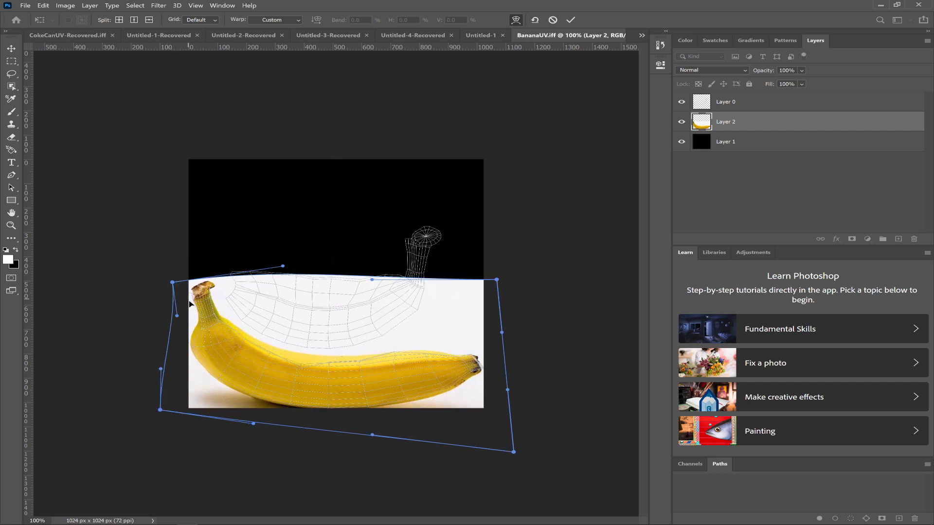
pyautogui.moveTo(178, 316)
pyautogui.mouseDown()
pyautogui.moveTo(180, 298)
pyautogui.moveTo(174, 321)
pyautogui.moveTo(164, 321)
pyautogui.mouseUp()
pyautogui.hotkey('ctrl', 'z')
pyautogui.hotkey('ctrl', 'z')
pyautogui.moveTo(161, 370); pyautogui.dragTo(174, 373)
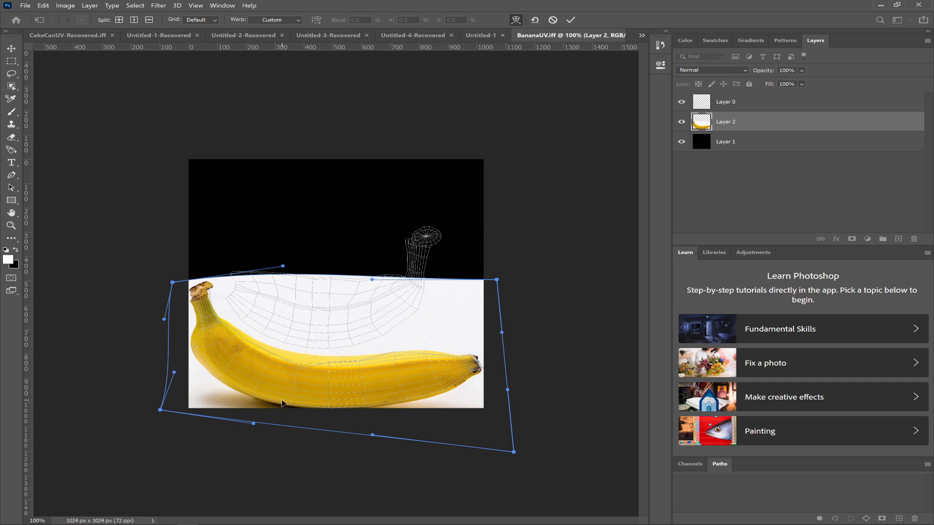
pyautogui.press('Return')
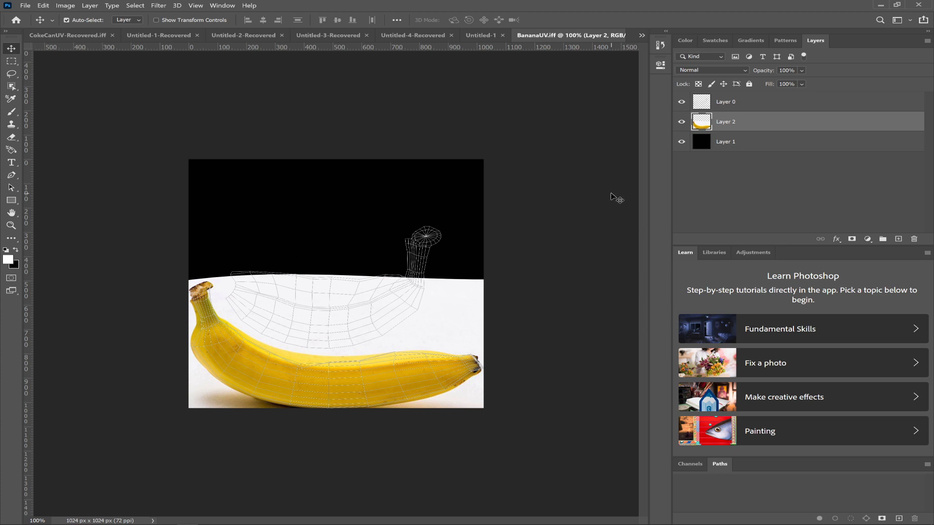
# Hide the UV wireframe layer and save the texture in PNG format as BananaTXT.png, using the large file size option
pyautogui.click(681, 103)
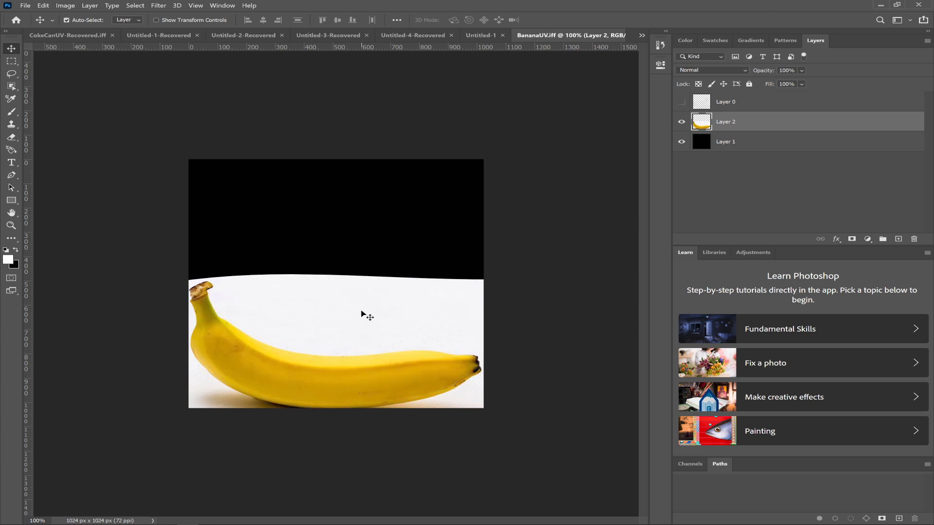
pyautogui.click(25, 6)
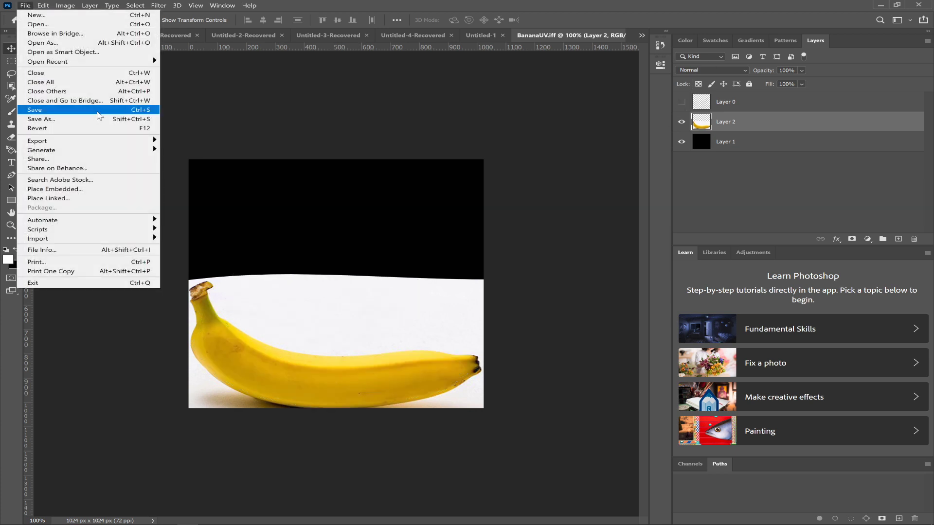
pyautogui.click(43, 119)
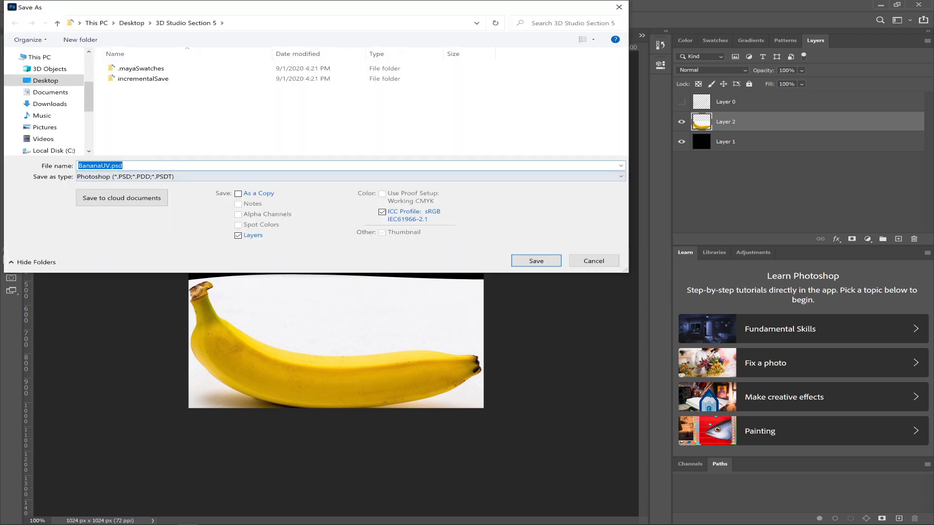
pyautogui.click(154, 178)
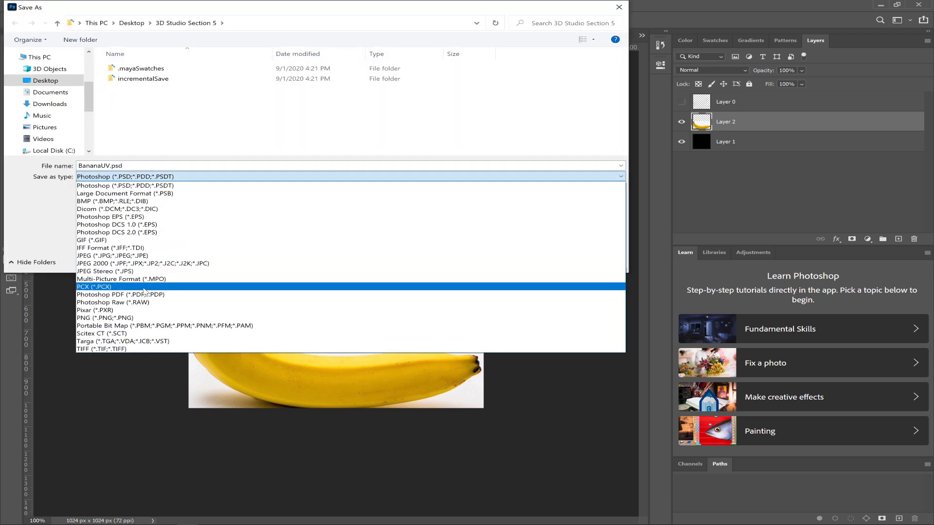
pyautogui.click(126, 319)
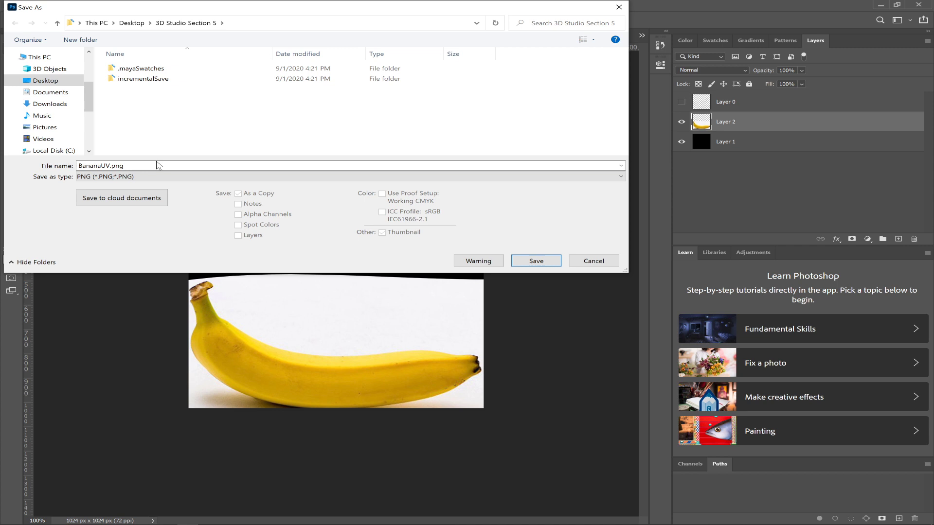
pyautogui.click(110, 166)
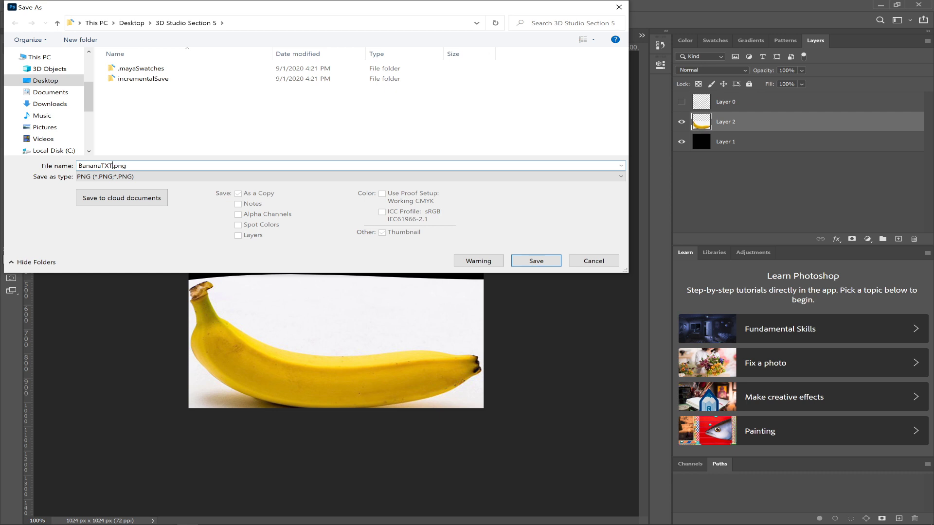
pyautogui.press('Return')
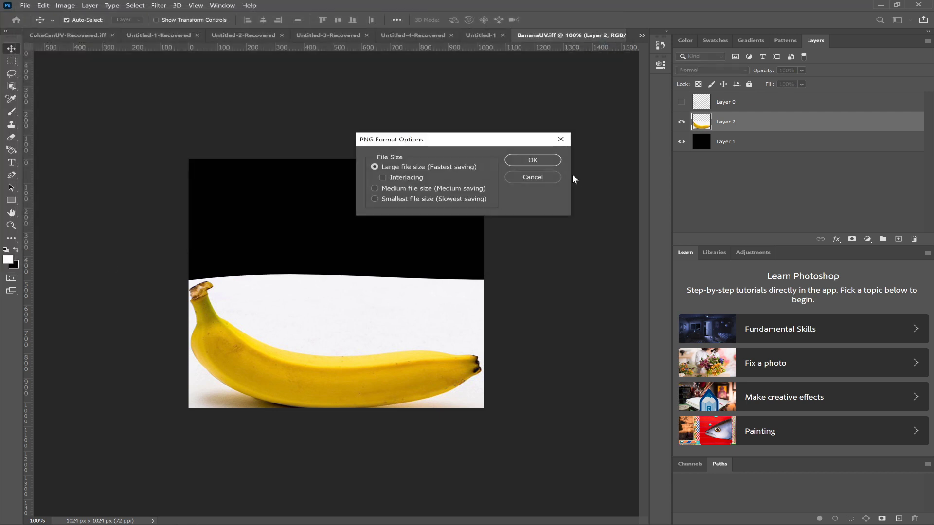
pyautogui.click(557, 164)
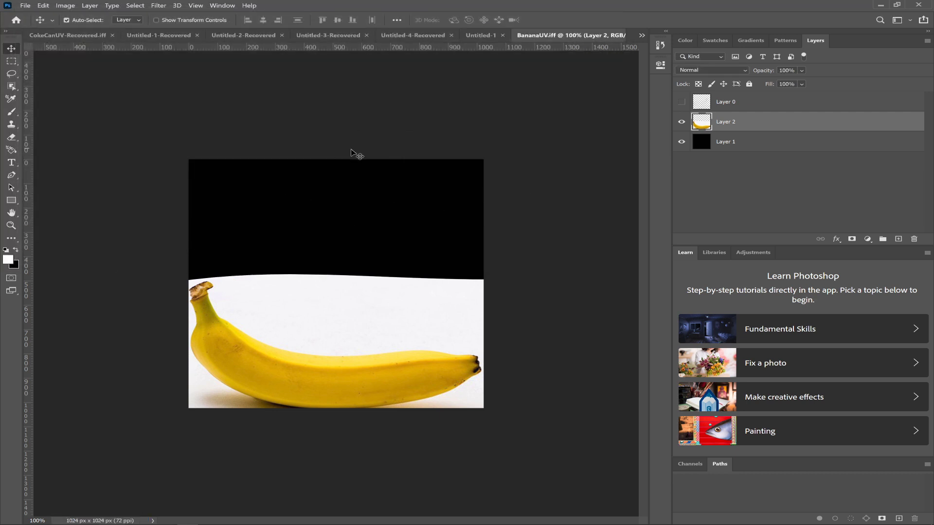
# Switch to Maya, close the UV snapshot options, and assign a new Lambert material to the selected banana
pyautogui.hotkey('alt', 'Tab')
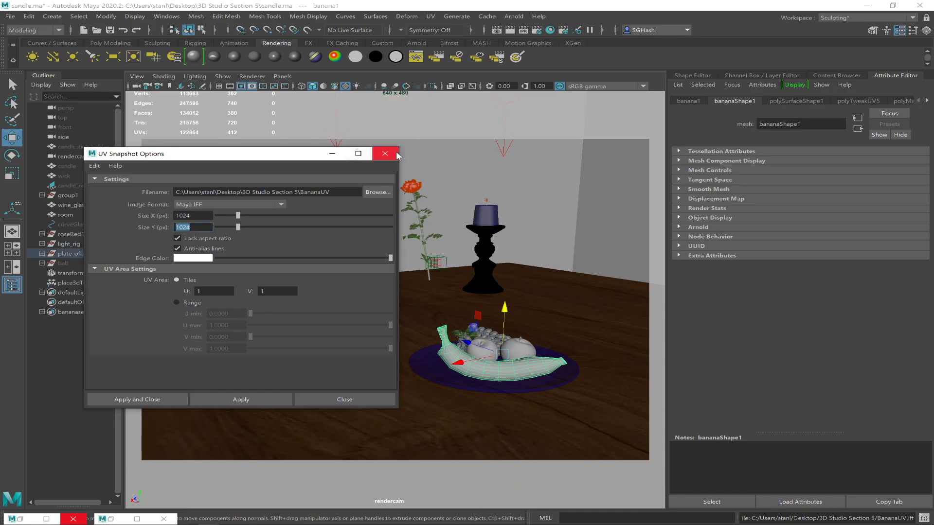
pyautogui.click(385, 153)
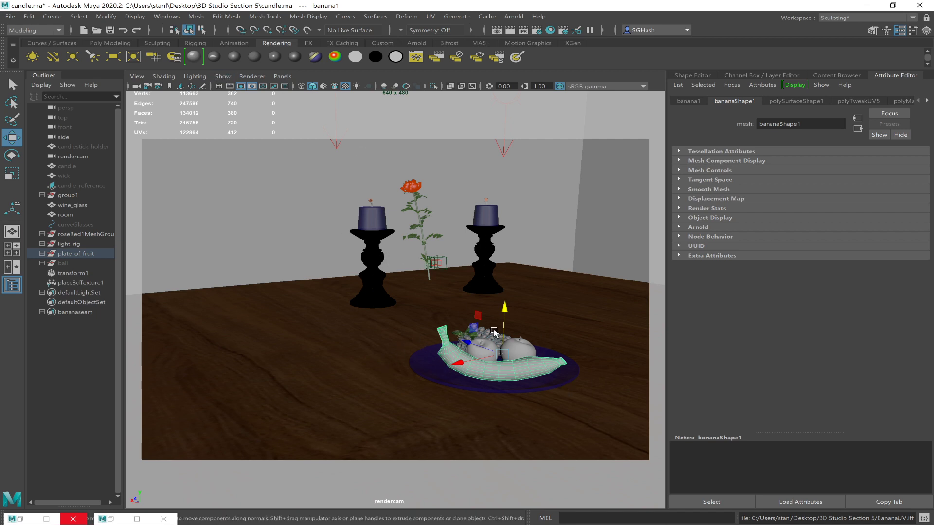
pyautogui.click(256, 62)
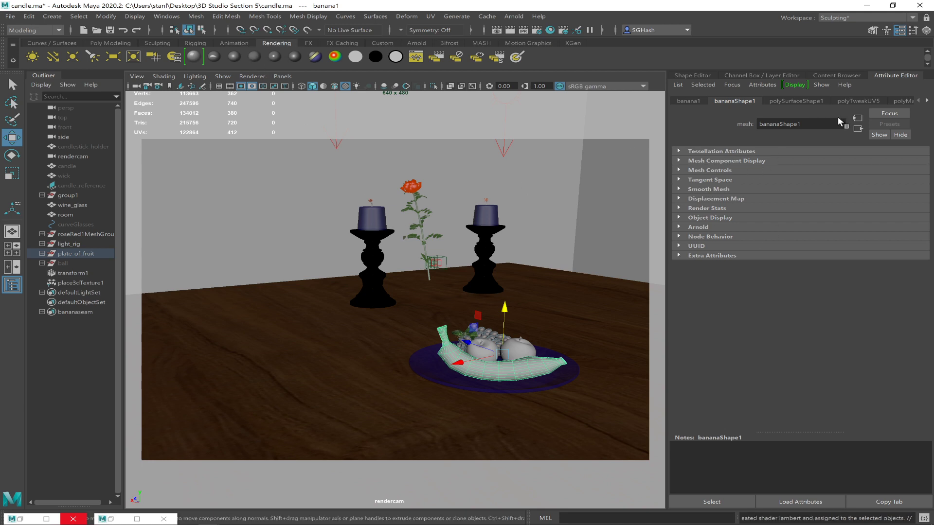
# Connect a File texture to the Lambert's color and load BananaTXT.png from the Desktop folder 3D Studio Section 5
pyautogui.click(918, 205)
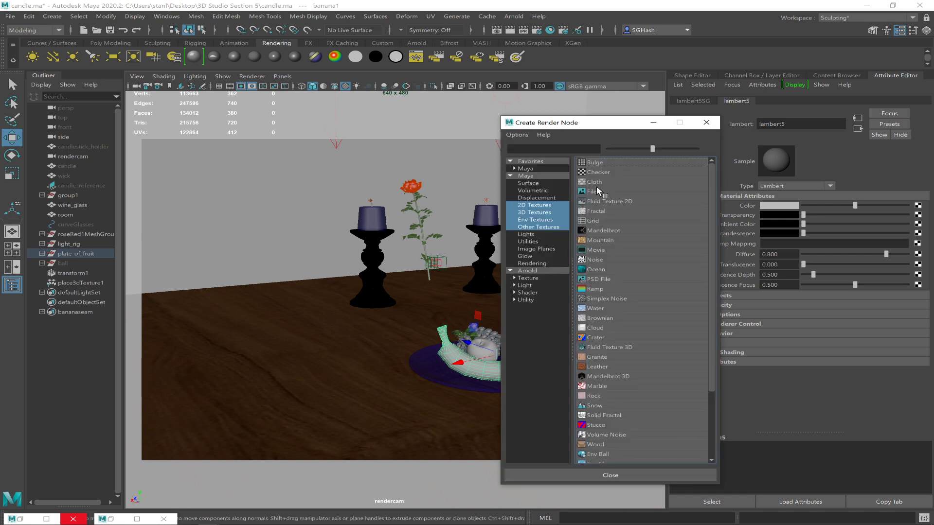
pyautogui.click(596, 190)
pyautogui.click(918, 228)
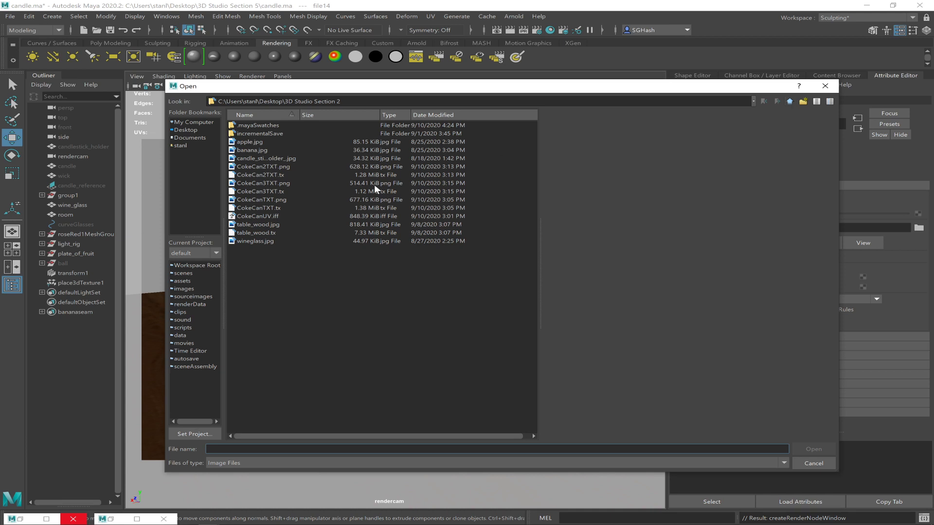
pyautogui.click(185, 130)
pyautogui.doubleClick(279, 143)
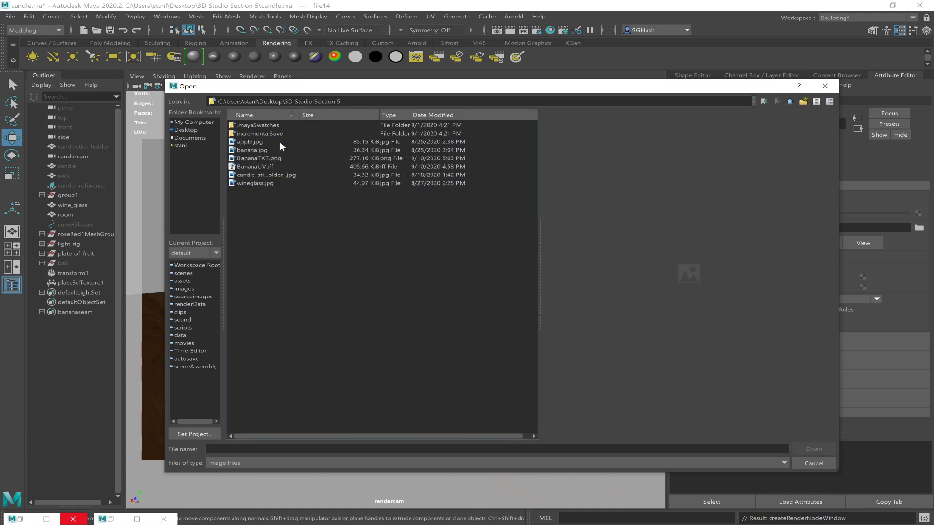
pyautogui.click(244, 158)
pyautogui.click(813, 449)
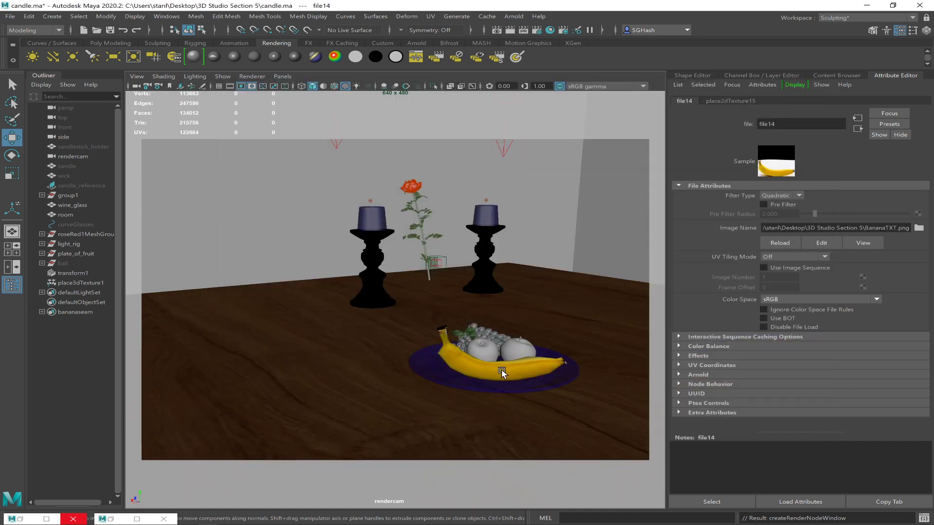
# Examine the textured banana's stem and inner side up close in the persp camera view, and return to Photoshop
pyautogui.click(476, 370)
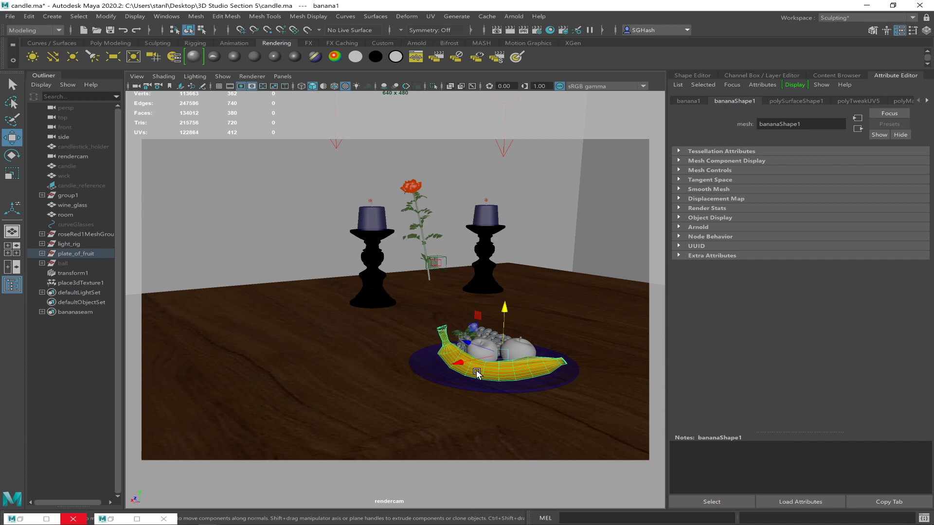
pyautogui.click(529, 436)
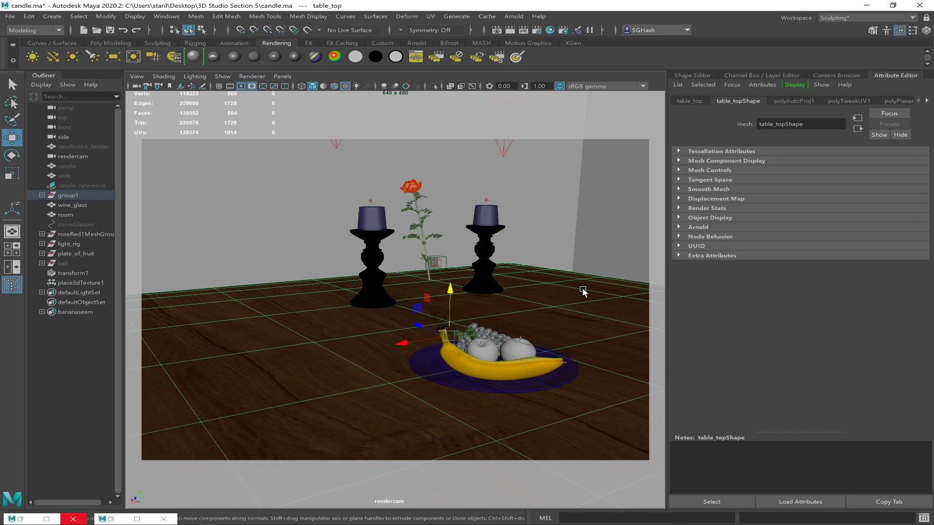
pyautogui.click(500, 257)
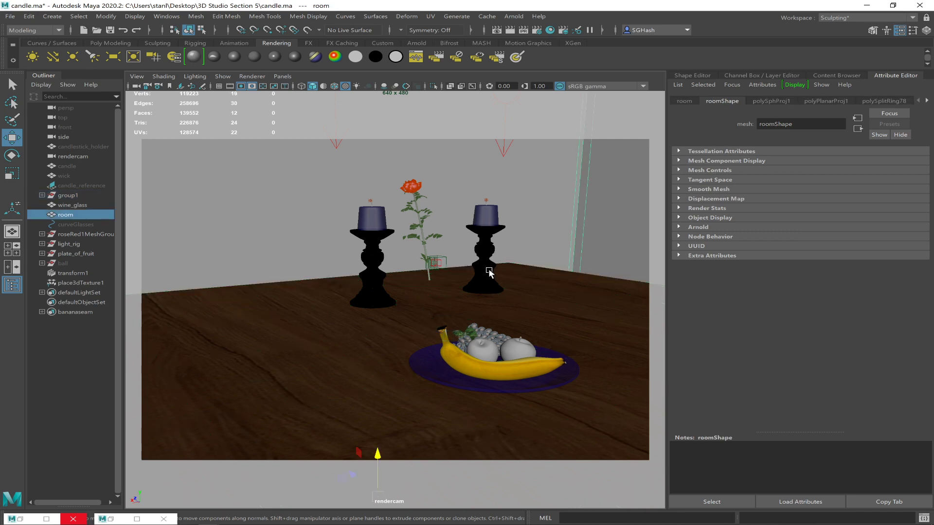
pyautogui.click(481, 257)
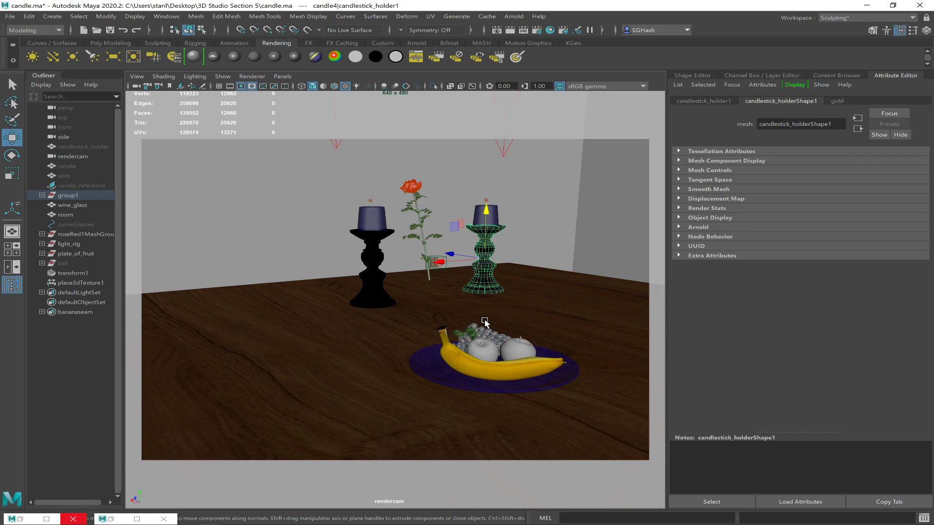
pyautogui.click(282, 76)
pyautogui.moveTo(346, 87)
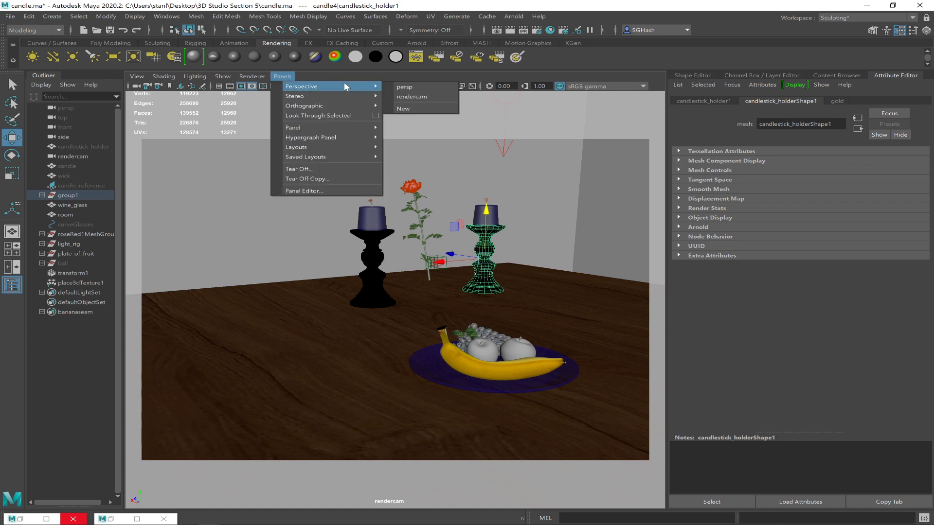
pyautogui.click(404, 87)
pyautogui.keyDown('alt'); pyautogui.moveTo(439, 309); pyautogui.dragTo(396, 306); pyautogui.keyUp('alt')
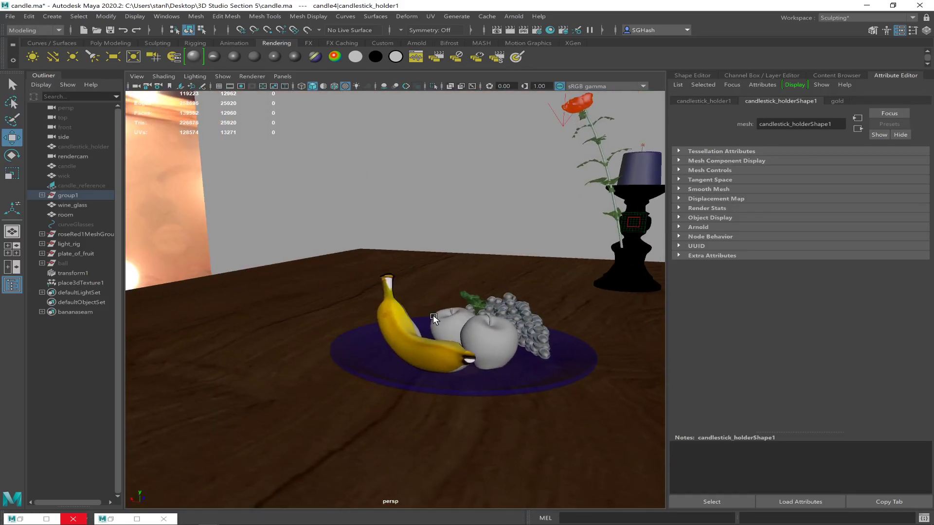
pyautogui.scroll(5, 382, 271)
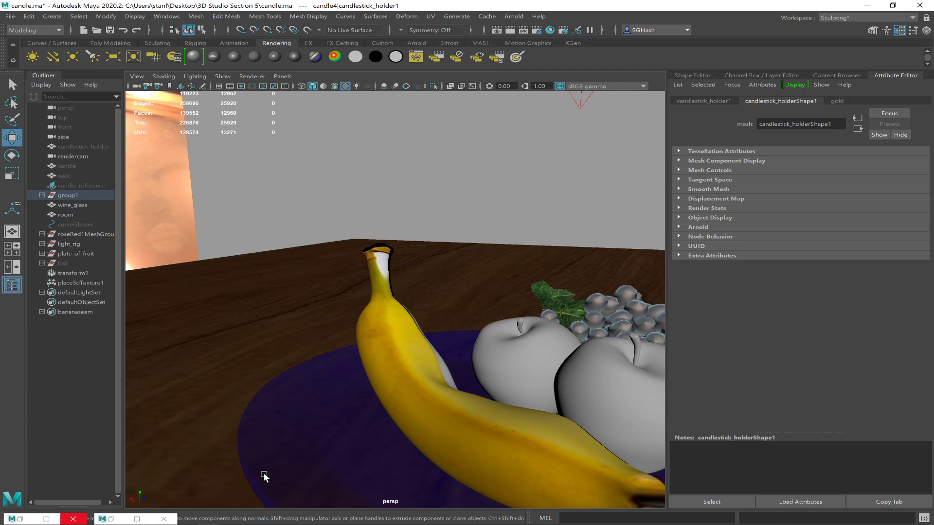
pyautogui.hotkey('alt', 'Tab')
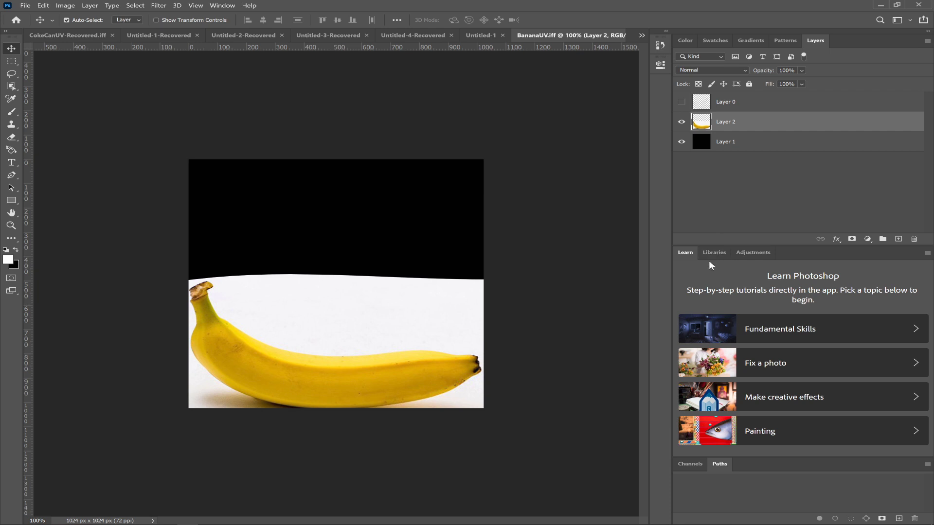
pyautogui.click(220, 6)
pyautogui.click(259, 207)
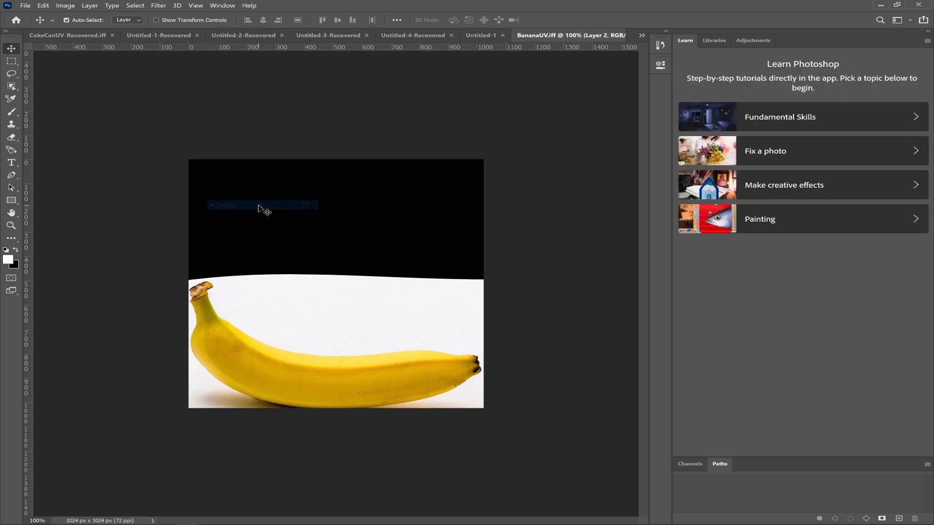
pyautogui.click(217, 6)
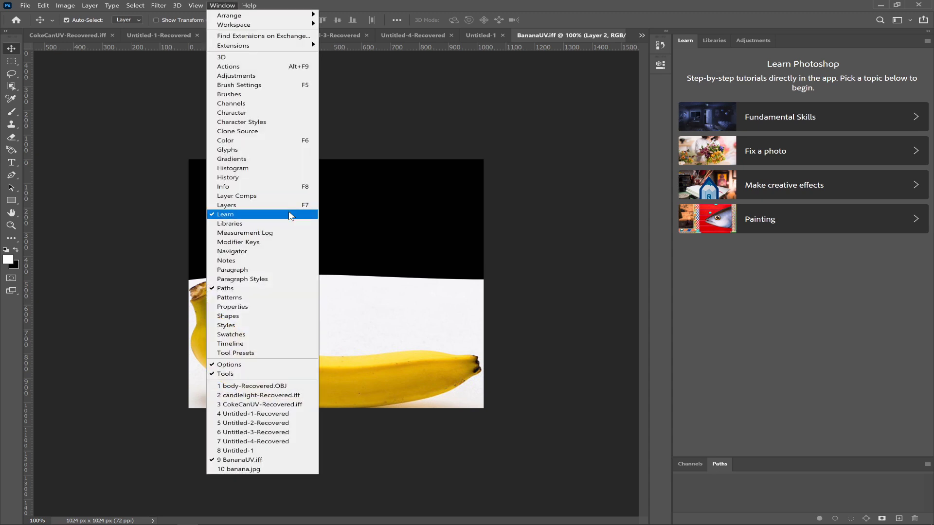
pyautogui.click(280, 206)
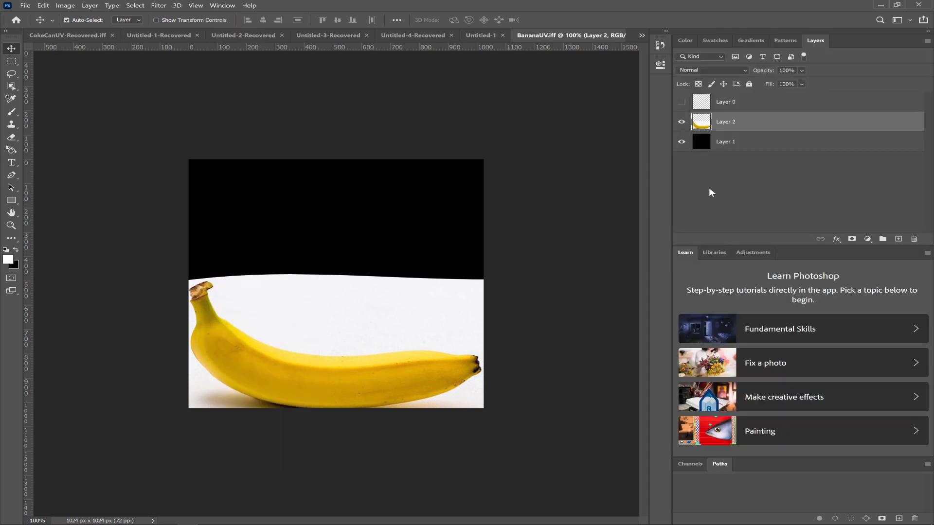
# Show the UV wireframe layer again and place a duplicate of the banana photo layer over the upper UV shell
pyautogui.click(682, 103)
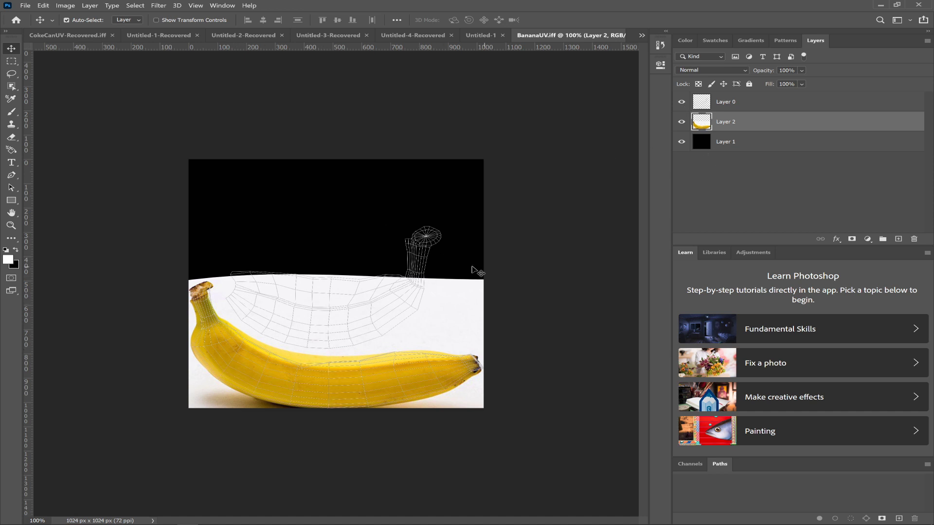
pyautogui.hotkey('ctrl', 'j')
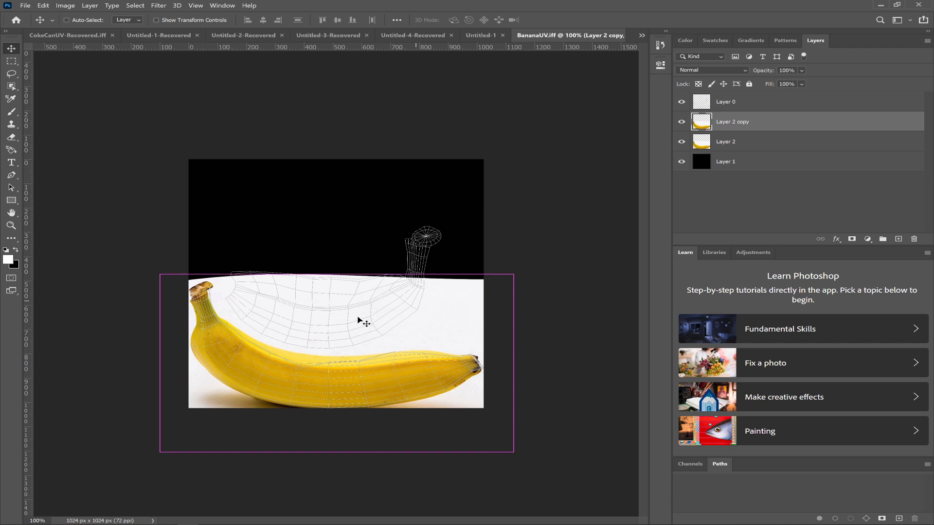
pyautogui.moveTo(361, 328); pyautogui.dragTo(350, 247)
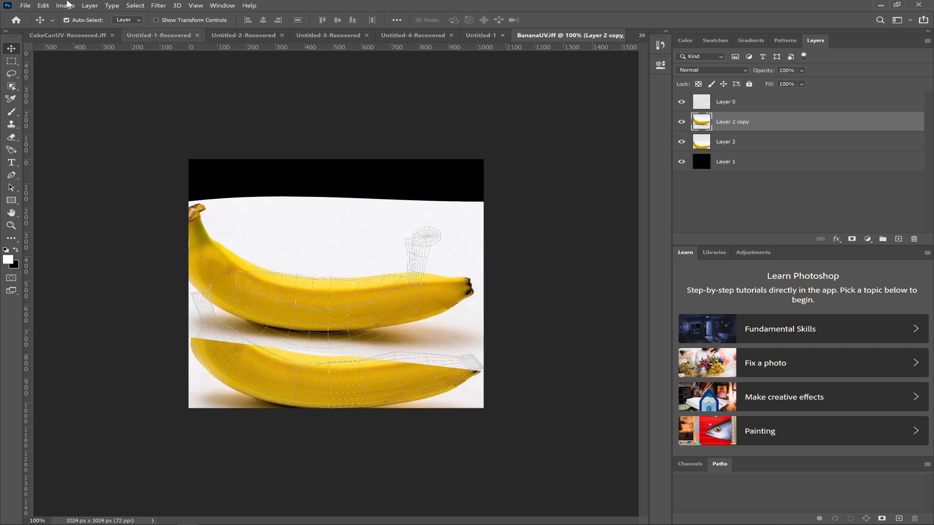
# Flip the duplicated banana photo vertically and shift it slightly up and to the right
pyautogui.click(43, 5)
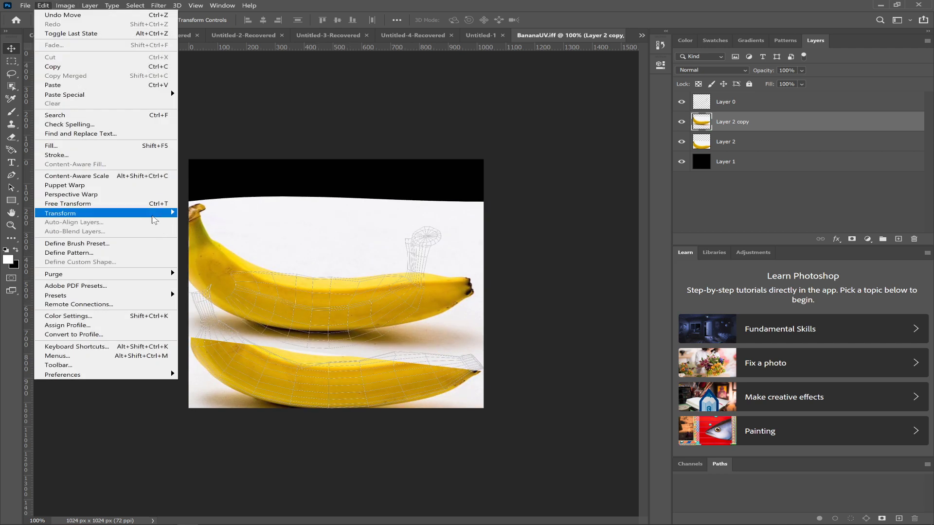
pyautogui.moveTo(175, 218)
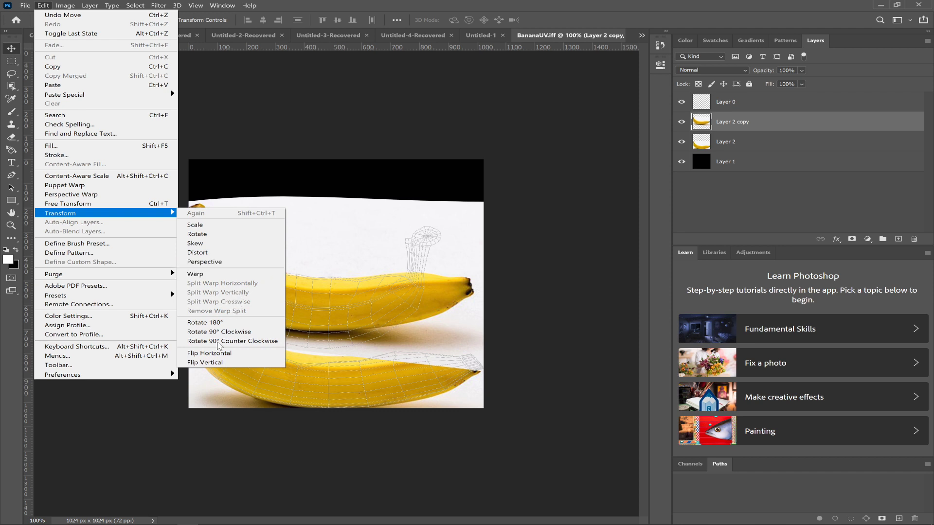
pyautogui.click(214, 363)
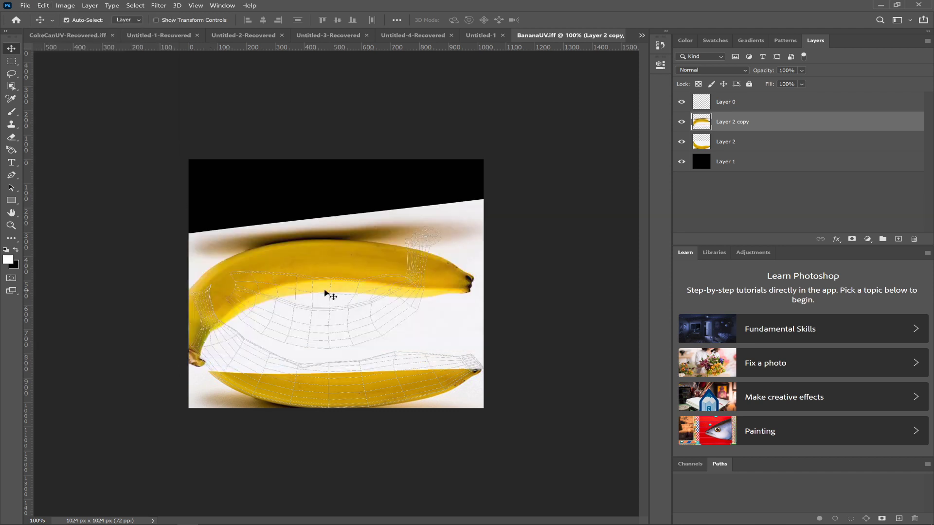
pyautogui.moveTo(309, 277)
pyautogui.mouseDown()
pyautogui.moveTo(357, 252)
pyautogui.moveTo(316, 263)
pyautogui.mouseUp()
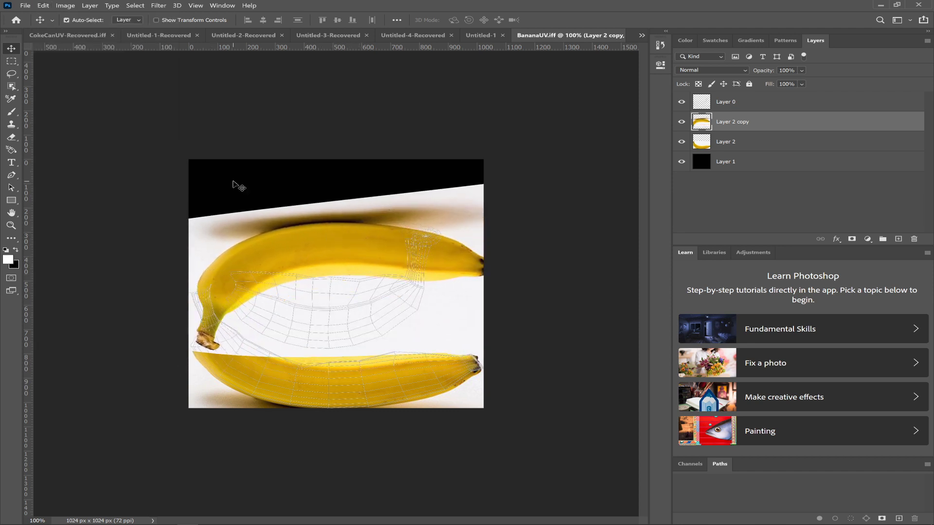
# Flip the duplicated banana photo horizontally so its stem points toward the stem of the upper UV shell
pyautogui.click(65, 6)
pyautogui.click(89, 6)
pyautogui.click(43, 5)
pyautogui.moveTo(122, 213)
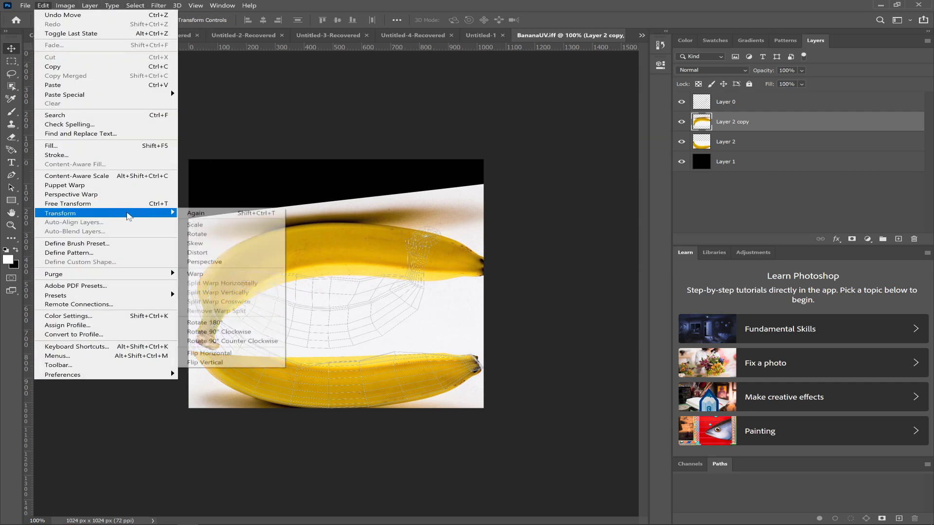
pyautogui.click(253, 354)
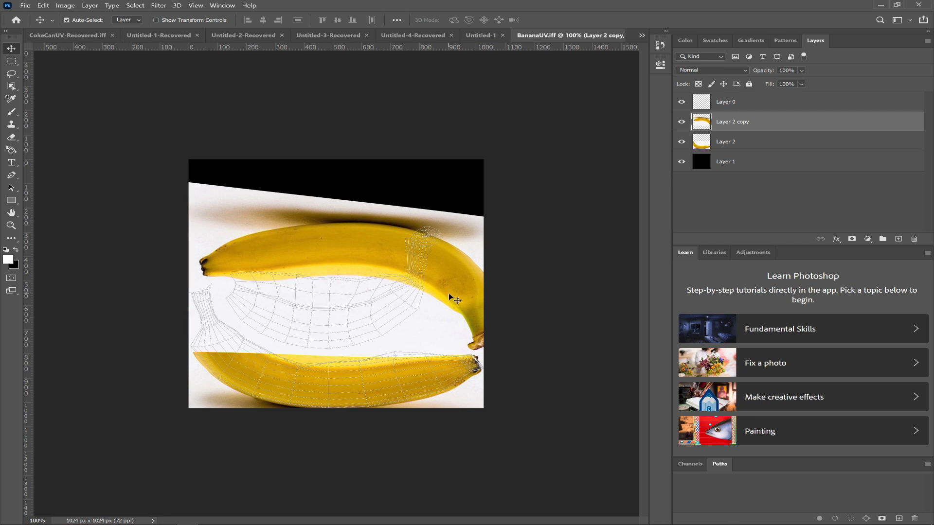
# Flip the duplicated banana photo vertically again and move it down and right over the upper UV shell
pyautogui.click(40, 6)
pyautogui.moveTo(158, 213)
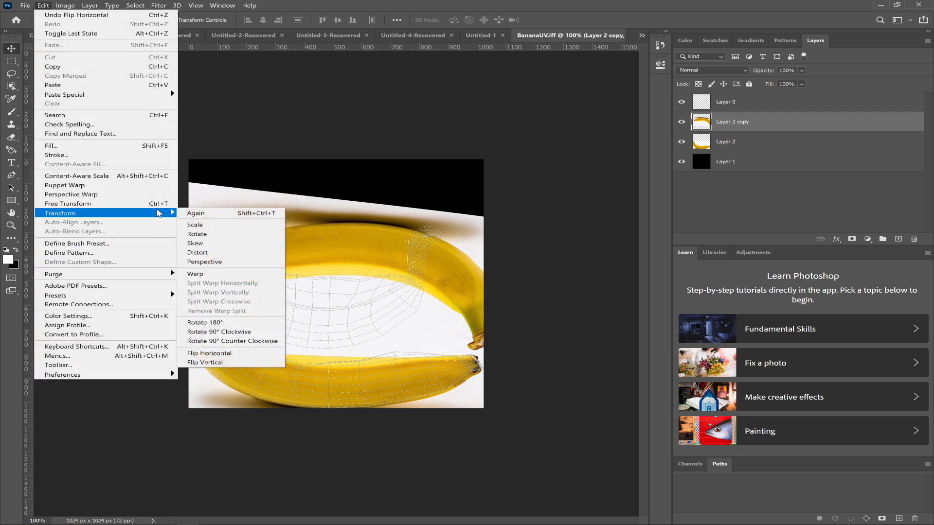
pyautogui.click(216, 363)
pyautogui.moveTo(321, 282); pyautogui.dragTo(343, 290)
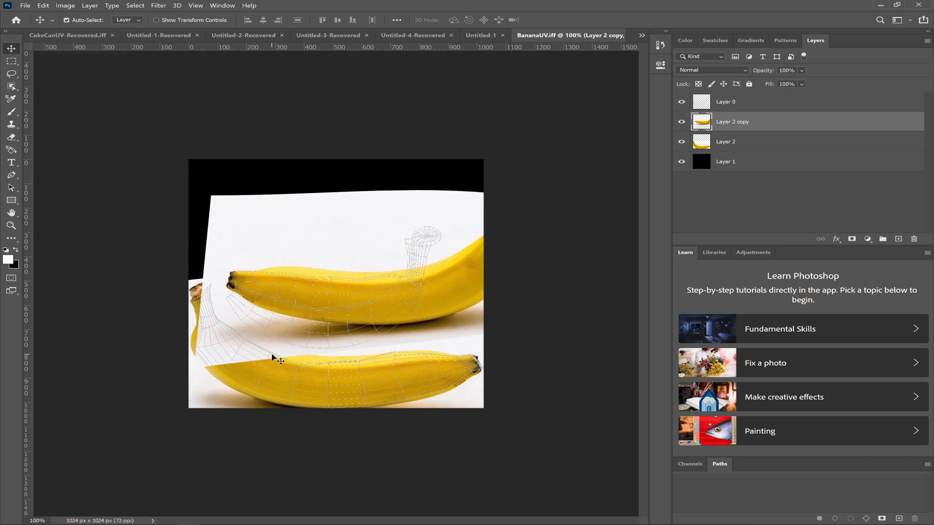
# Erase the white background and shadow beneath the duplicated banana with a 200 px eraser, uncovering the lower banana
pyautogui.press('e')
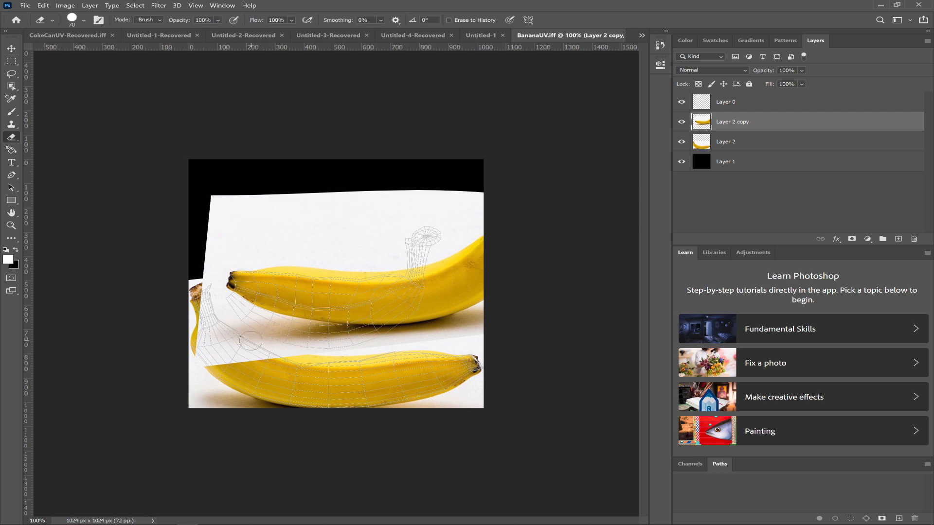
pyautogui.press(']')
pyautogui.press(']')
pyautogui.press(']')
pyautogui.moveTo(251, 341)
pyautogui.mouseDown()
pyautogui.moveTo(253, 331)
pyautogui.moveTo(214, 316)
pyautogui.moveTo(290, 346)
pyautogui.moveTo(414, 353)
pyautogui.mouseUp()
pyautogui.press('space')
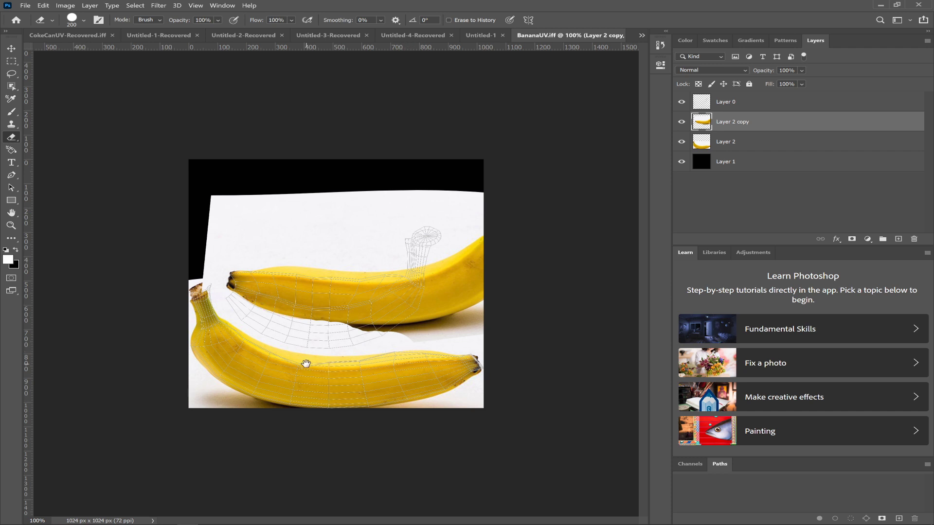
pyautogui.rightClick(477, 341)
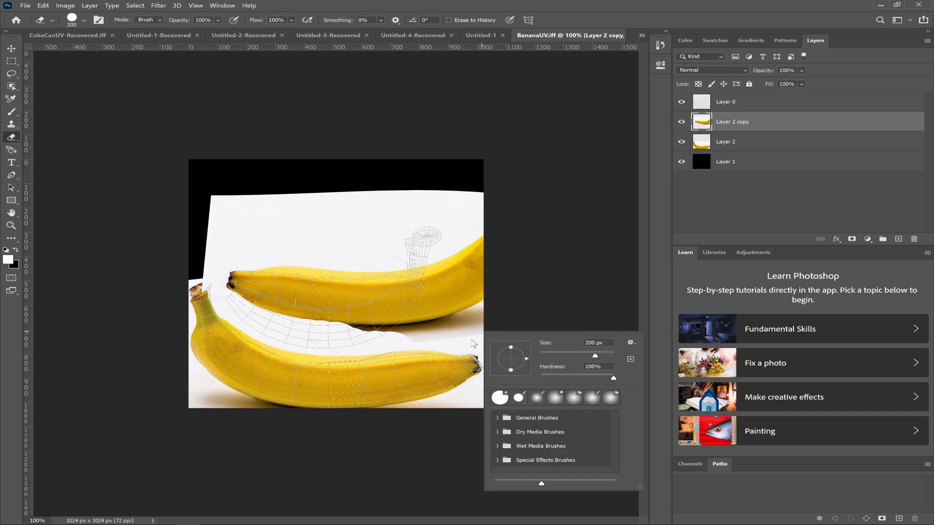
pyautogui.click(520, 314)
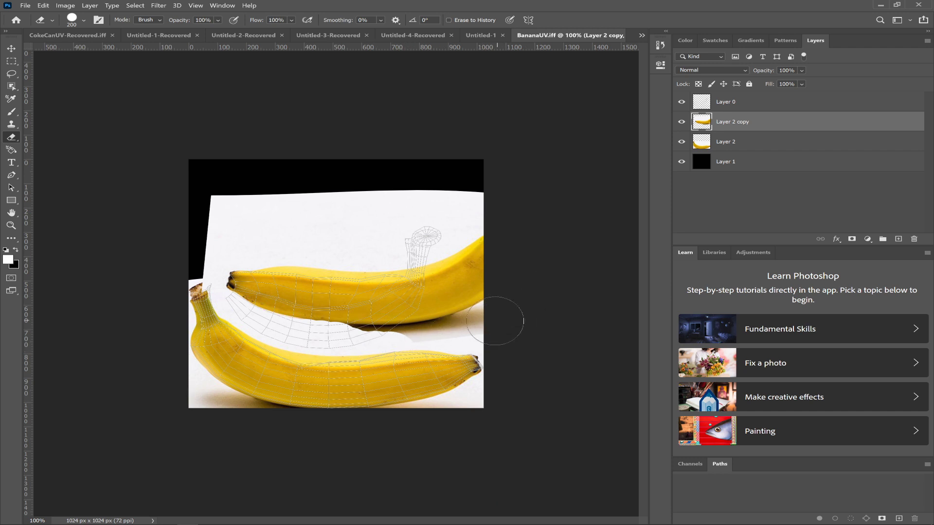
pyautogui.moveTo(492, 324)
pyautogui.mouseDown()
pyautogui.moveTo(450, 340)
pyautogui.moveTo(343, 344)
pyautogui.mouseUp()
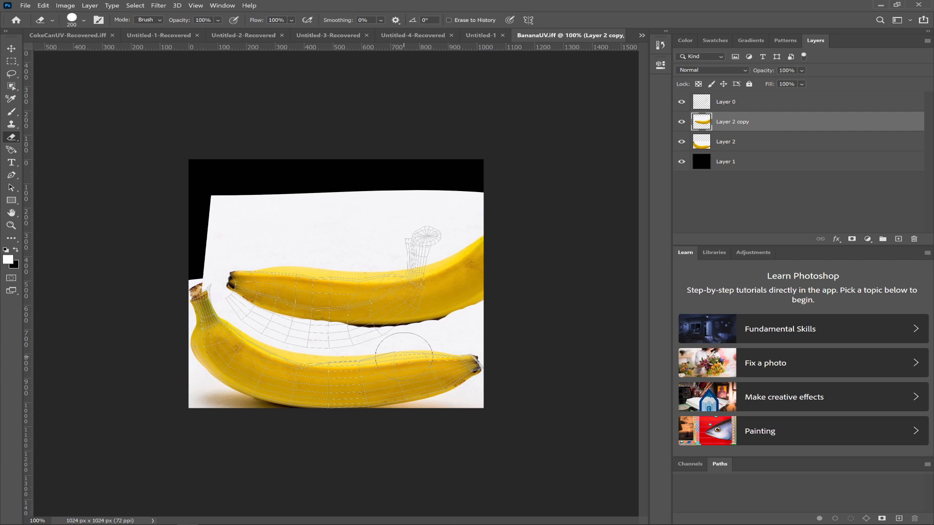
# Move the duplicated banana left until its stem meets the upper shell's stem, and erase the background right of it
pyautogui.press('v')
pyautogui.moveTo(448, 312)
pyautogui.mouseDown()
pyautogui.moveTo(352, 315)
pyautogui.moveTo(379, 313)
pyautogui.moveTo(352, 305)
pyautogui.mouseUp()
pyautogui.press('e')
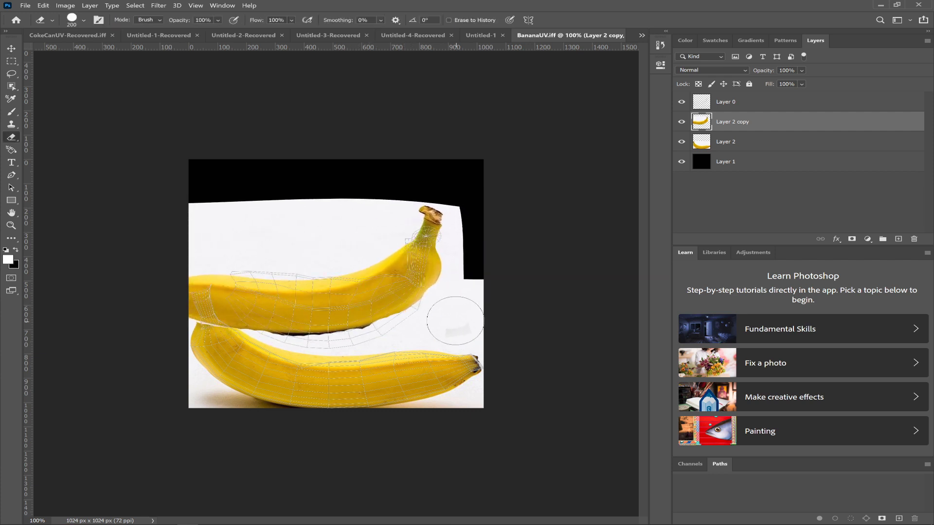
pyautogui.moveTo(448, 309)
pyautogui.mouseDown()
pyautogui.moveTo(467, 292)
pyautogui.moveTo(461, 226)
pyautogui.mouseUp()
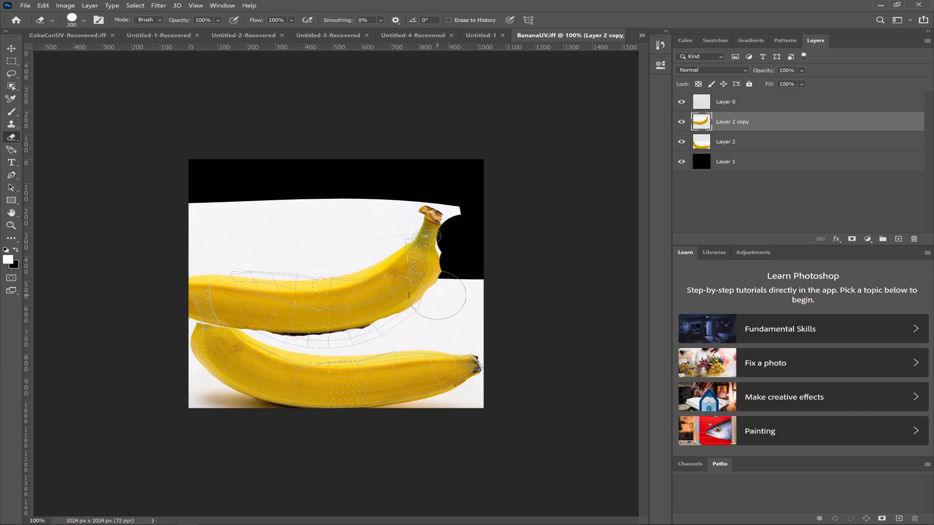
# Lower the Layer 2 copy opacity to 51% and shift the banana about 158 px right and 23 px up
pyautogui.click(806, 84)
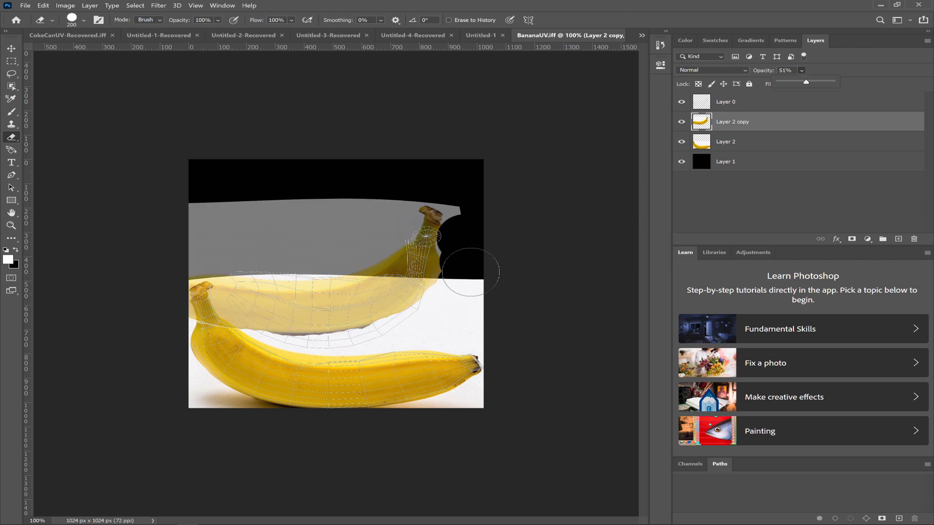
pyautogui.press('v')
pyautogui.moveTo(378, 297); pyautogui.dragTo(422, 289)
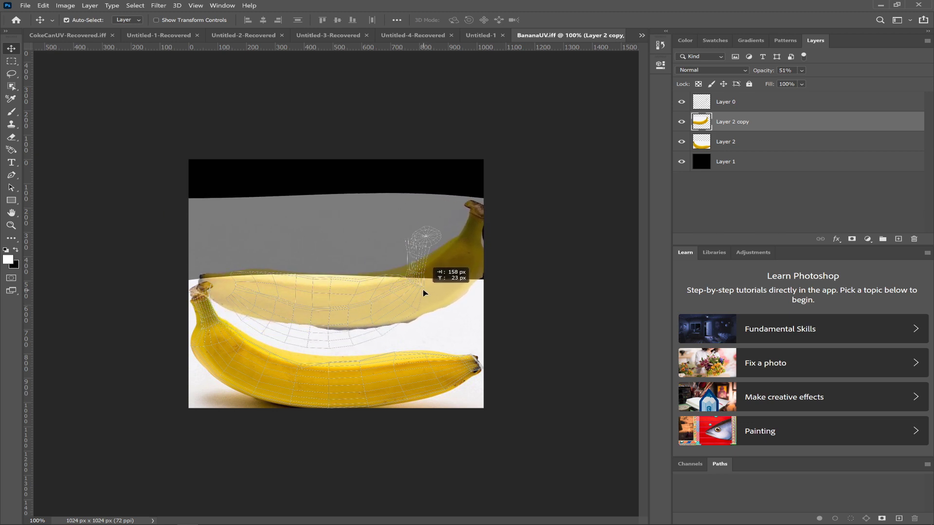
# Free-transform the duplicated banana to about 93.6% width and 117.9% height, rotated about 3.6°, to fit the upper shell
pyautogui.press('ctrl')
pyautogui.hotkey('ctrl', 't')
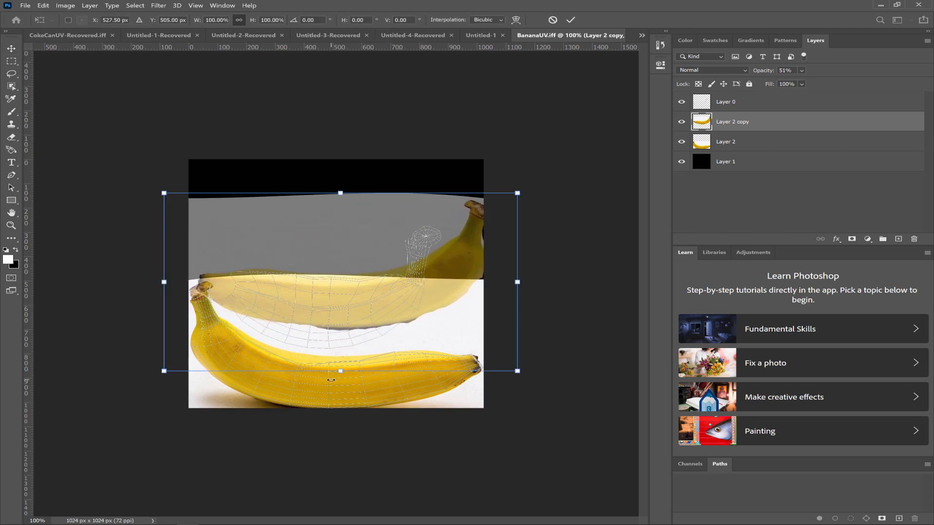
pyautogui.keyDown('ctrl'); pyautogui.moveTo(342, 373); pyautogui.dragTo(330, 404); pyautogui.keyUp('ctrl')
pyautogui.keyDown('ctrl'); pyautogui.moveTo(158, 298); pyautogui.dragTo(181, 280); pyautogui.keyUp('ctrl')
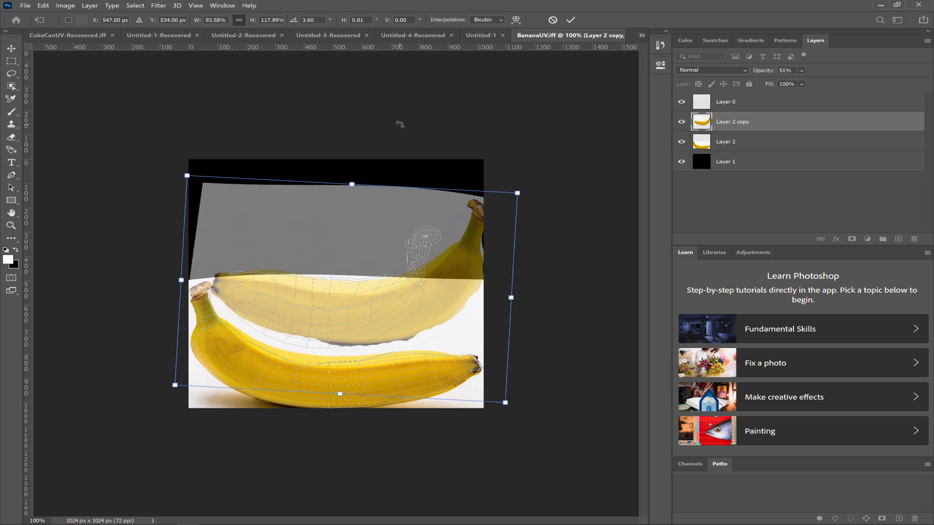
# Warp the duplicated banana so its lower edge bulges to the upper shell's outline and its stem bends inward onto the shell's stem
pyautogui.click(518, 21)
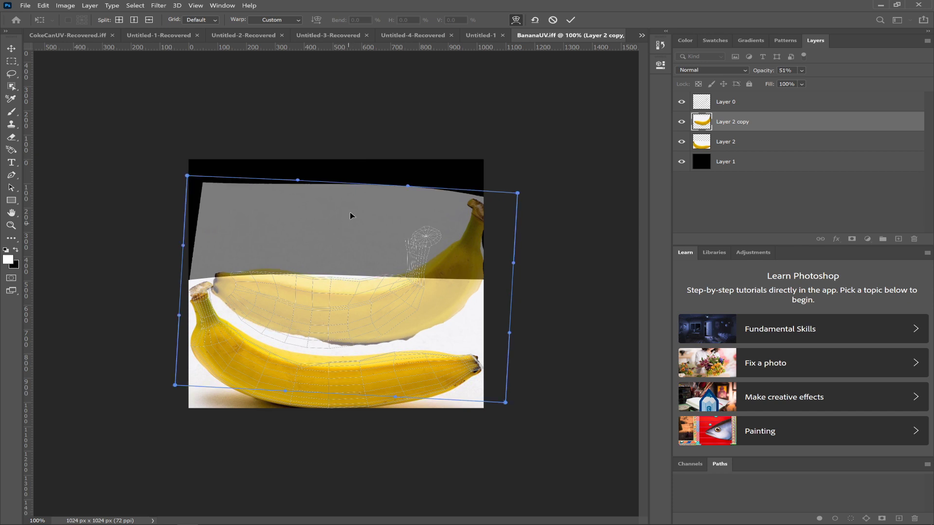
pyautogui.moveTo(351, 216); pyautogui.dragTo(349, 211)
pyautogui.moveTo(321, 348); pyautogui.dragTo(307, 359)
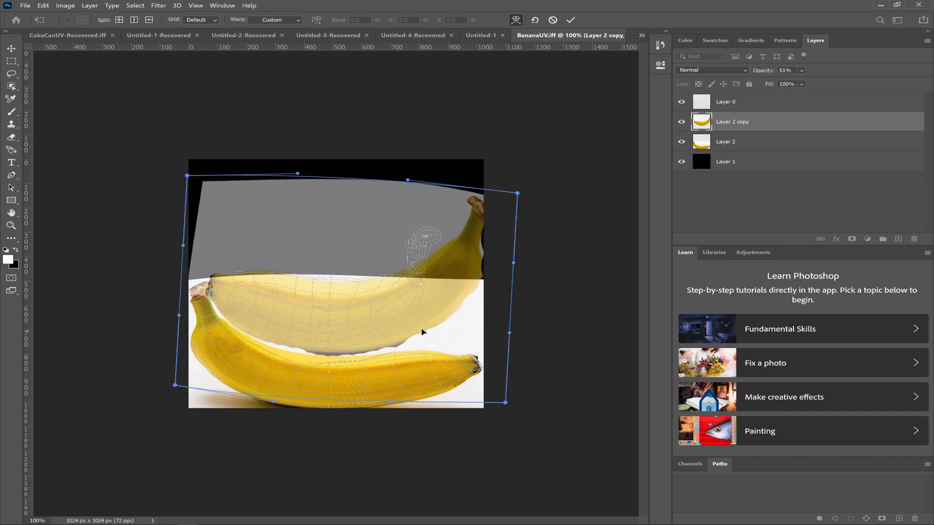
pyautogui.moveTo(518, 193)
pyautogui.mouseDown()
pyautogui.moveTo(496, 179)
pyautogui.moveTo(497, 198)
pyautogui.moveTo(504, 193)
pyautogui.mouseUp()
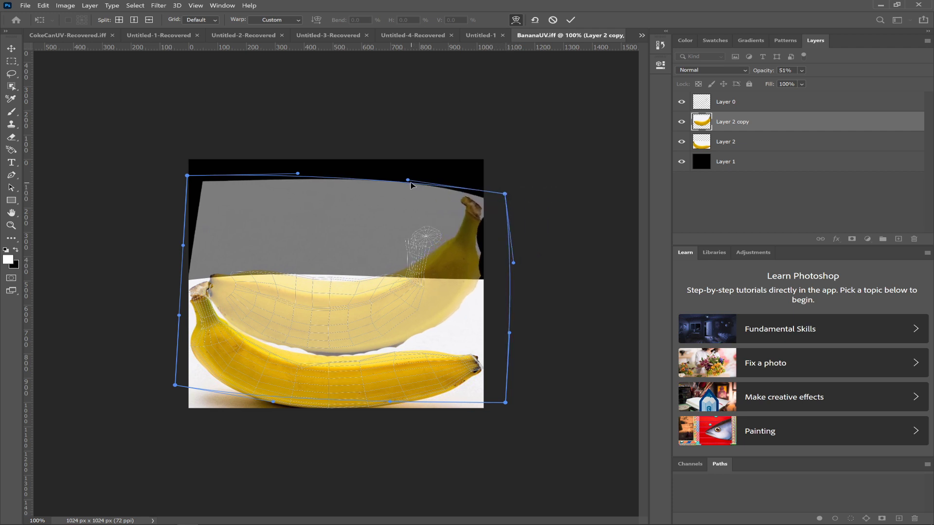
pyautogui.moveTo(408, 181); pyautogui.dragTo(332, 189)
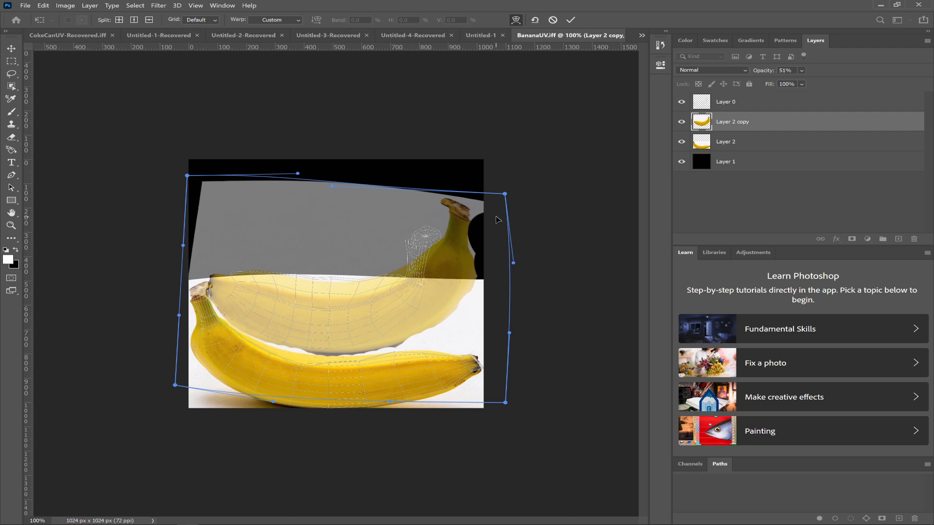
pyautogui.moveTo(505, 194); pyautogui.dragTo(480, 196)
pyautogui.moveTo(513, 264); pyautogui.dragTo(432, 279)
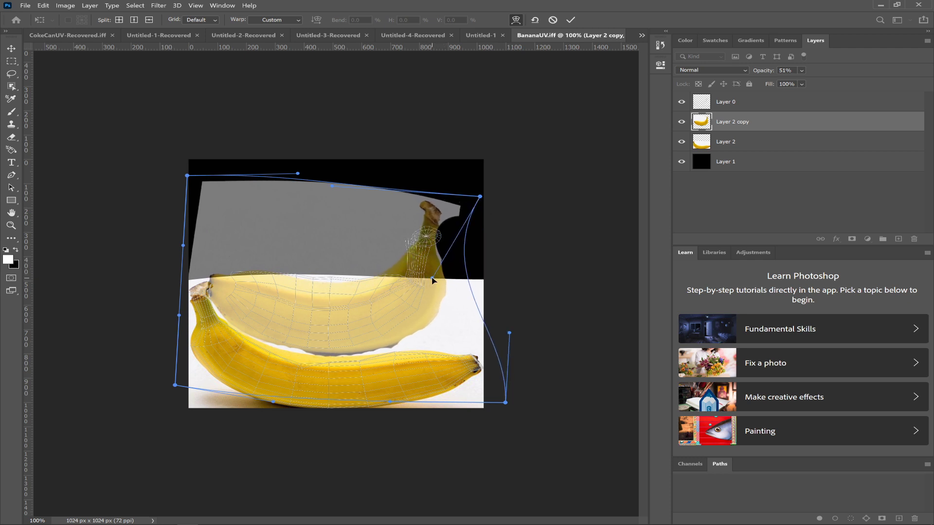
# Switch to the browser and open the Arnold for Maya Subsurface documentation in place of the retro interior image
pyautogui.hotkey('alt', 'Tab')
pyautogui.click(433, 281)
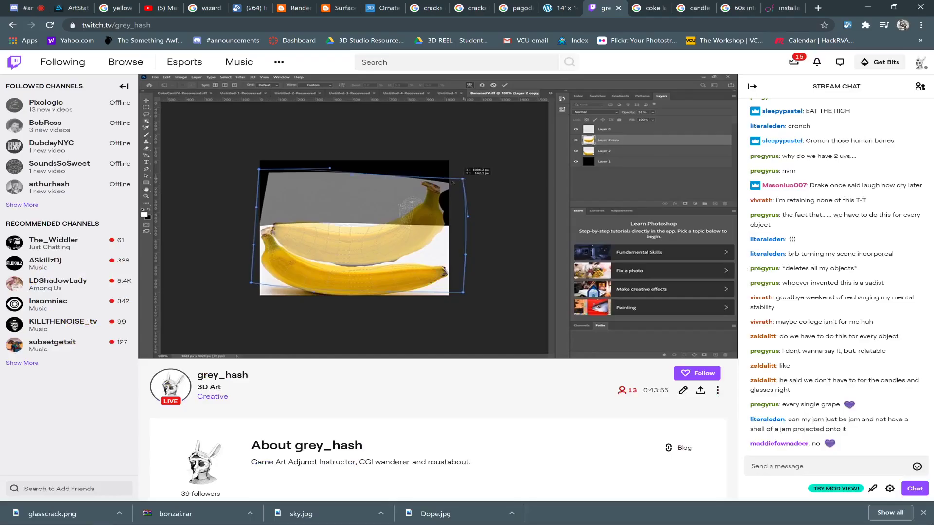
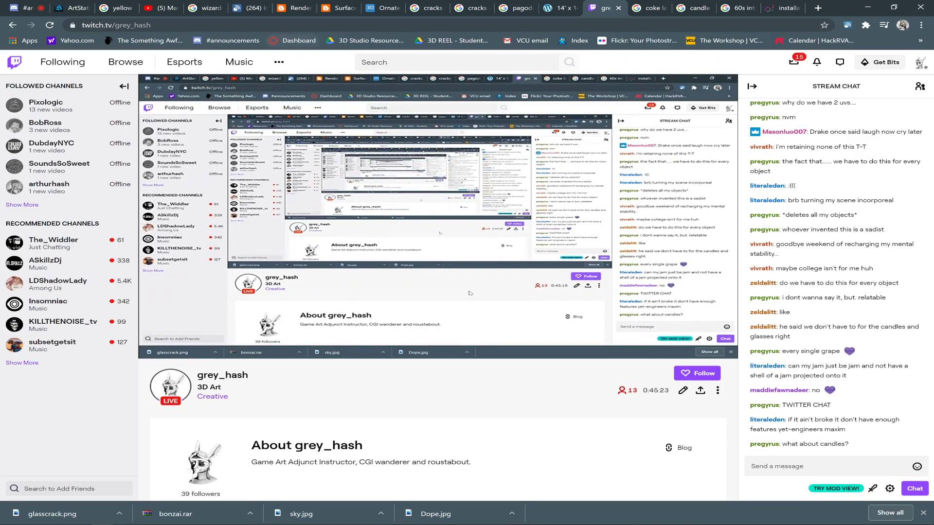
pyautogui.click(66, 9)
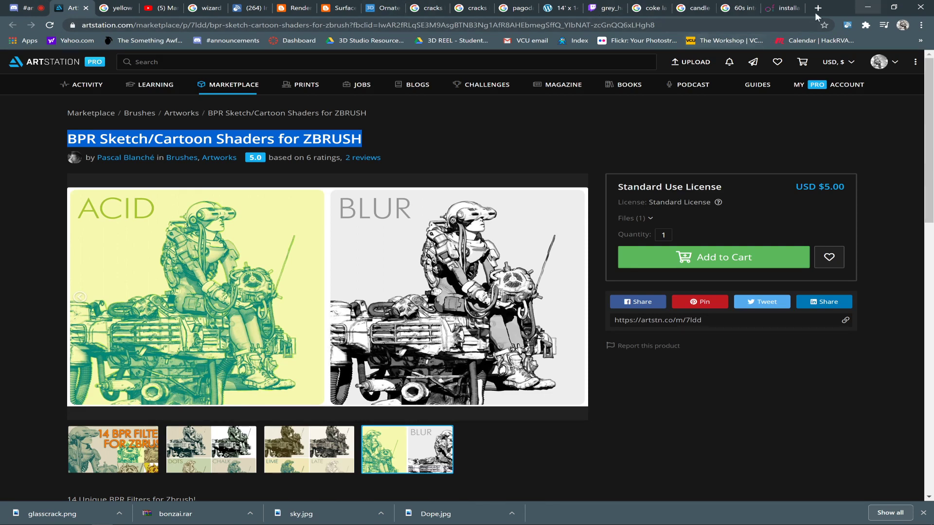
pyautogui.click(778, 6)
pyautogui.hotkey('ctrl', 'l')
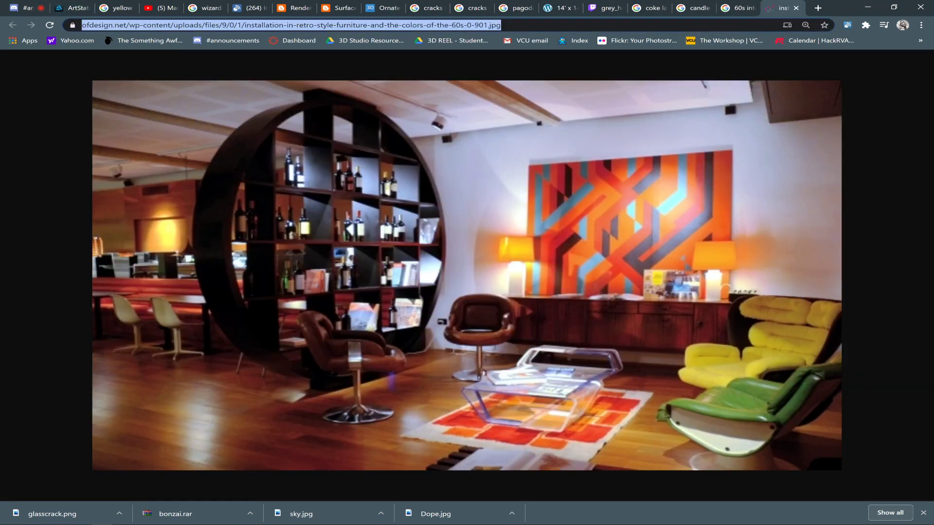
pyautogui.write('arn')
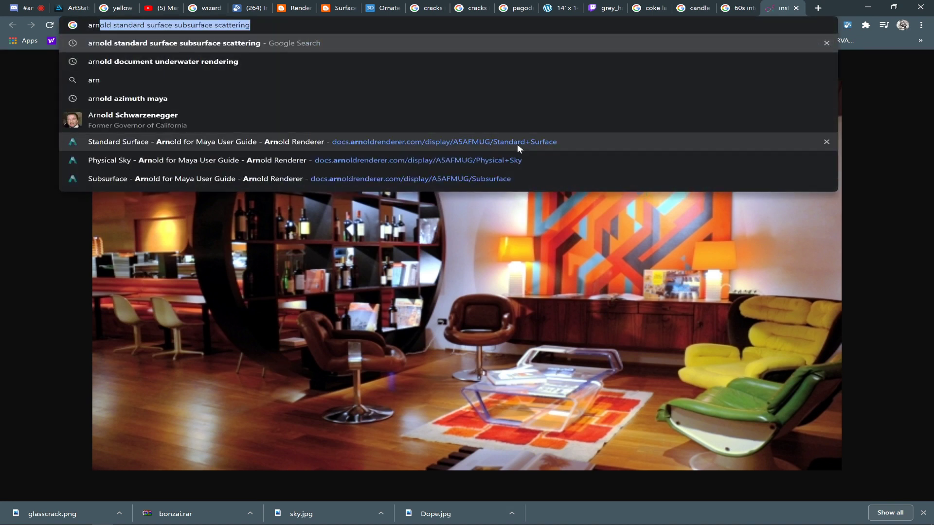
pyautogui.click(489, 179)
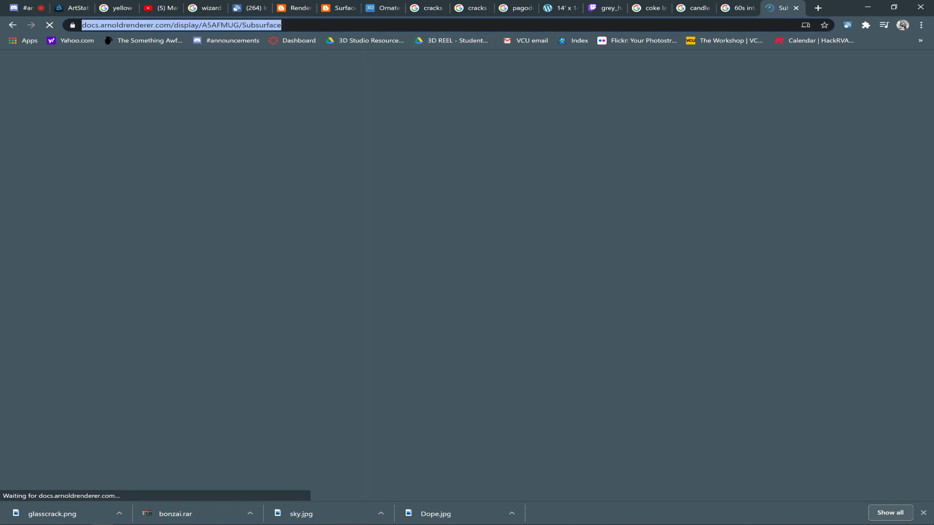
pyautogui.click(600, 8)
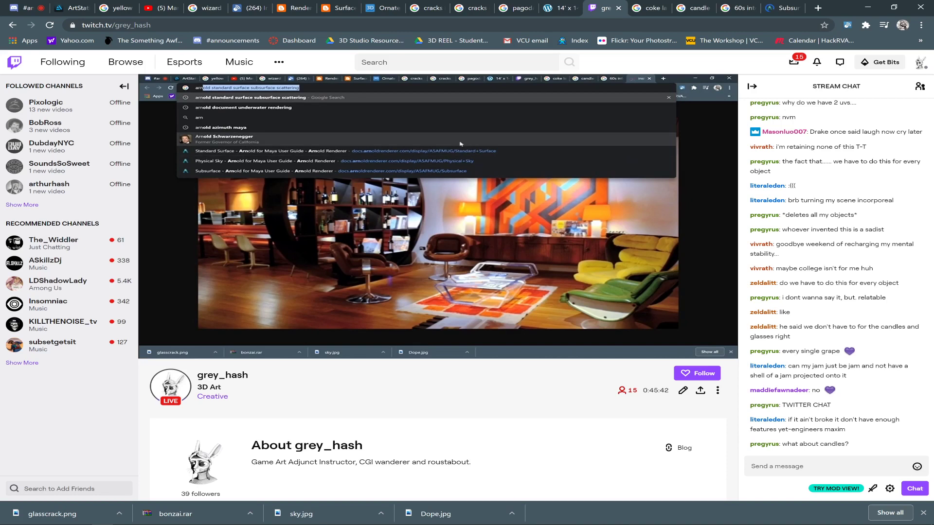
pyautogui.click(827, 466)
pyautogui.write('https://docs.arnoldrenderer.com/display/A5AFMUG/Subsurface')
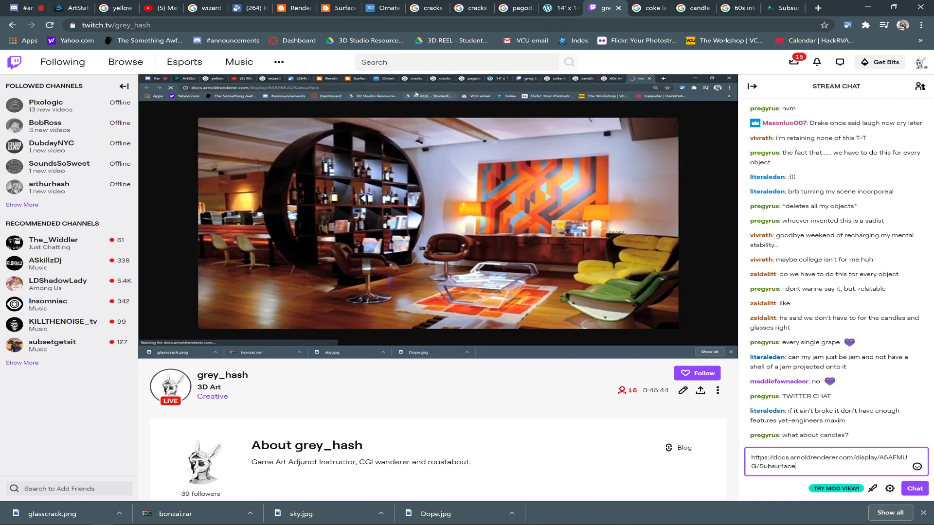
pyautogui.press('Return')
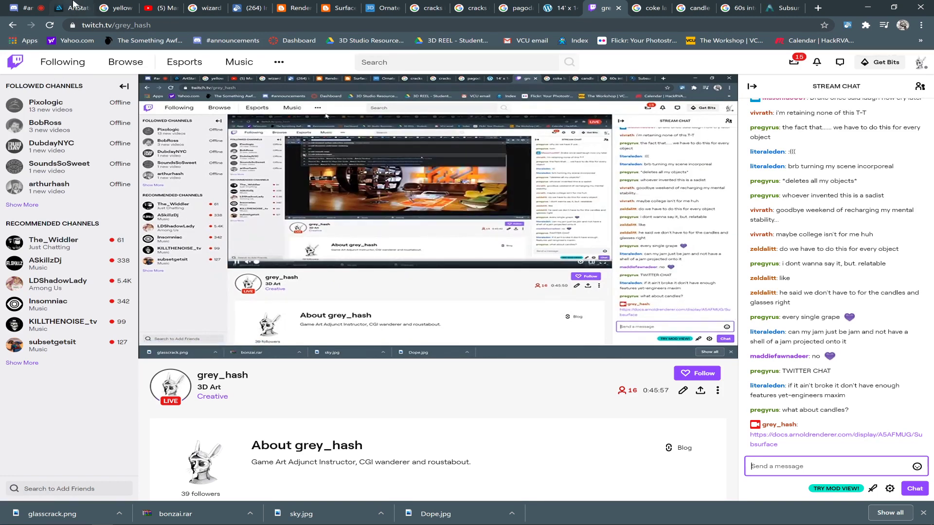
# Post the Arnold Subsurface documentation link in the Discord announcements channel and pin that message
pyautogui.click(27, 10)
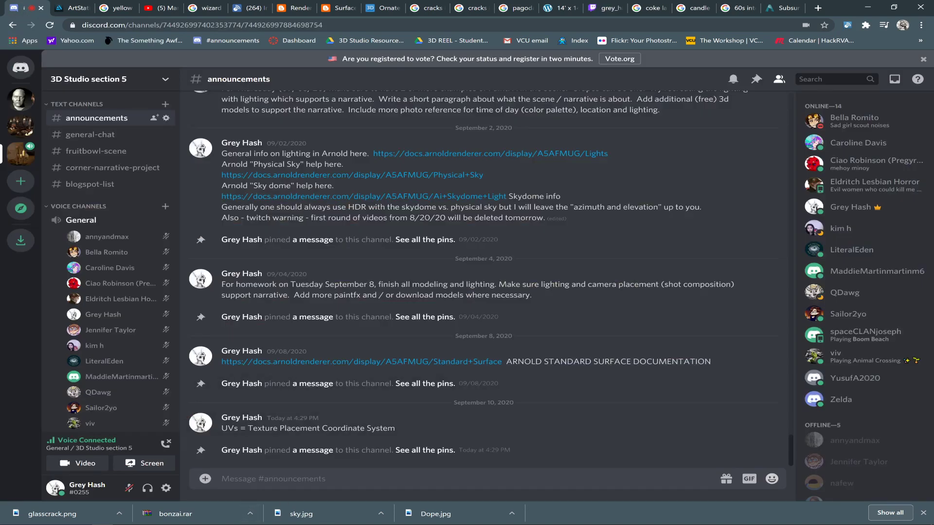
pyautogui.write('https://docs.arnoldrenderer.com/display/A5AFMUG/Subsurface')
pyautogui.press('Return')
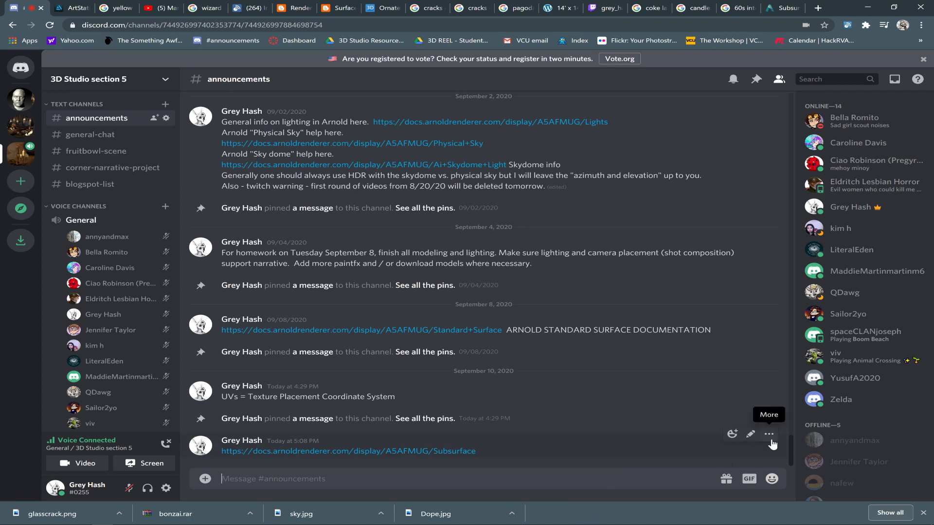
pyautogui.click(768, 434)
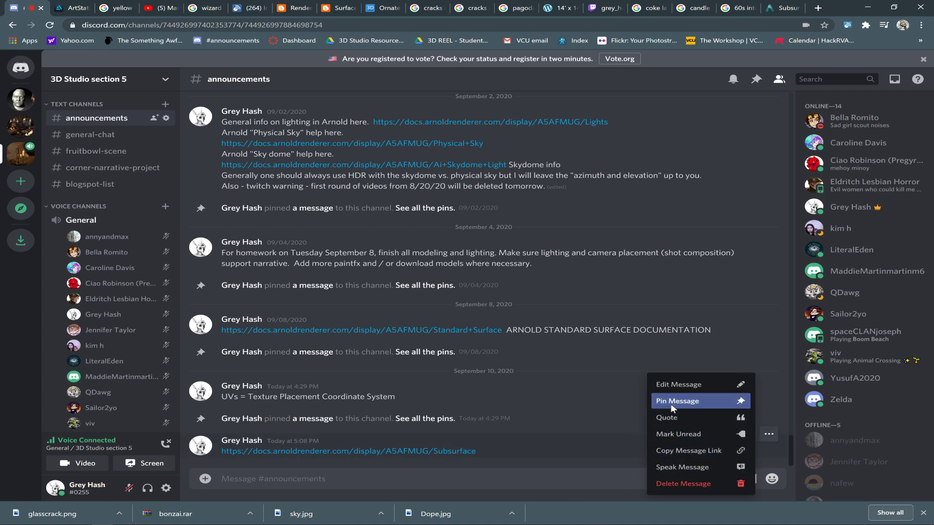
pyautogui.click(671, 402)
pyautogui.click(537, 333)
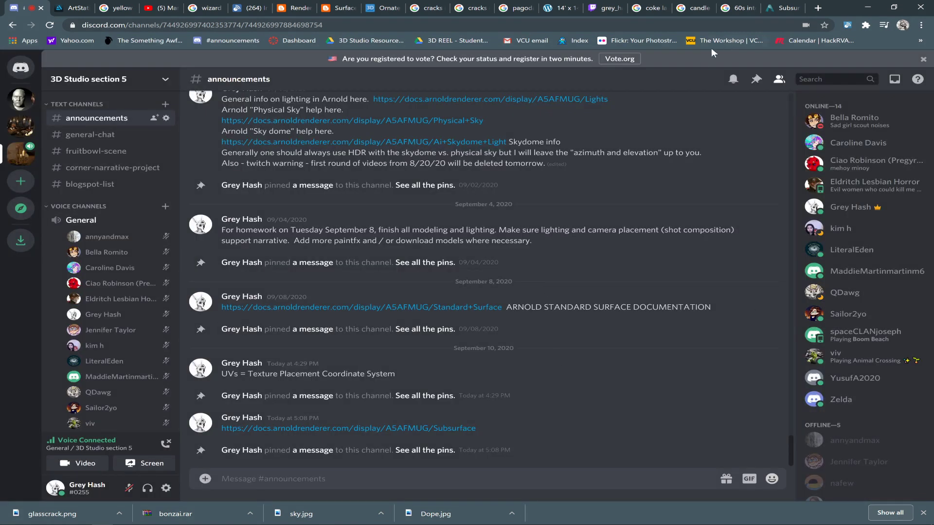
# Examine the Radius section and its example renders in the Arnold Subsurface documentation, and go back to the Discord announcements channel
pyautogui.click(779, 8)
pyautogui.moveTo(929, 100); pyautogui.dragTo(931, 259)
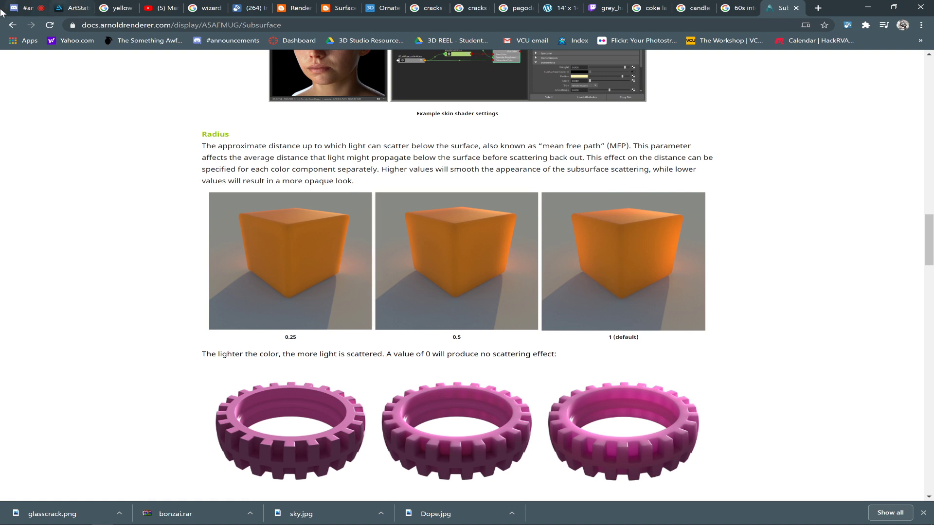
pyautogui.click(26, 9)
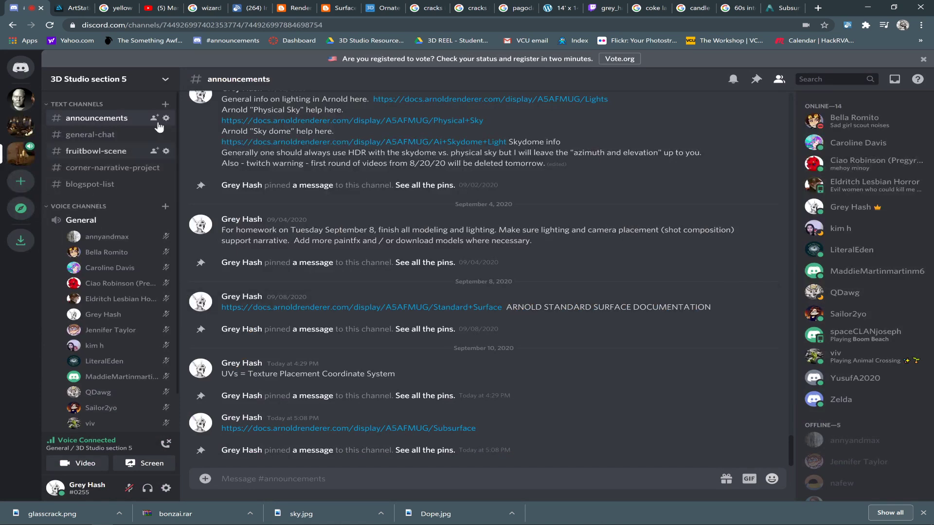
# Switch to Photoshop and finish warping the Layer 2 copy banana, straightening its top edge and pulling the stem corner inward over the UV shell
pyautogui.hotkey('alt', 'Tab')
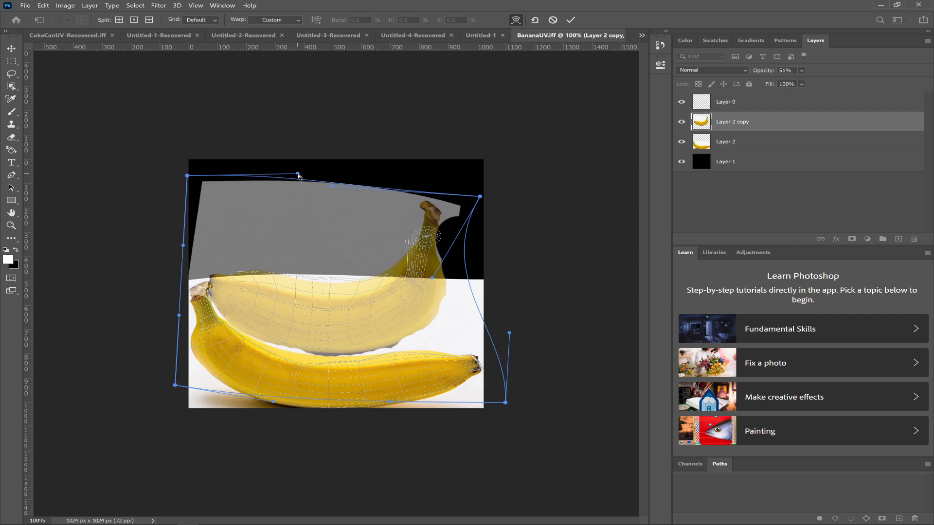
pyautogui.moveTo(297, 174); pyautogui.dragTo(290, 183)
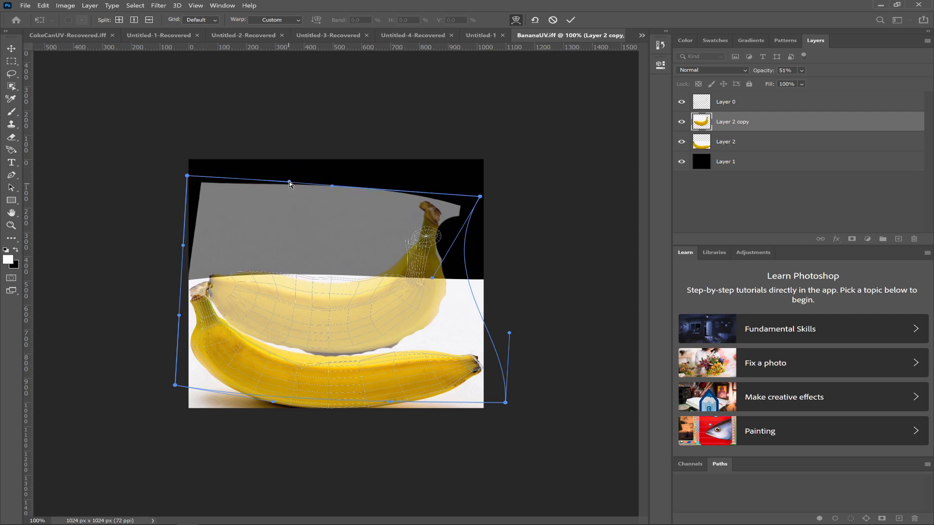
pyautogui.moveTo(480, 199); pyautogui.dragTo(433, 188)
pyautogui.moveTo(432, 278); pyautogui.dragTo(444, 220)
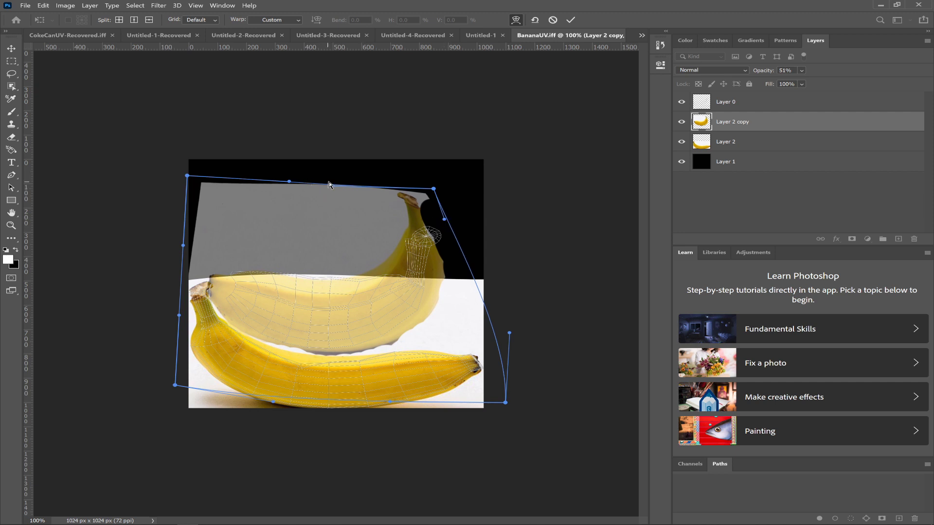
pyautogui.press('Return')
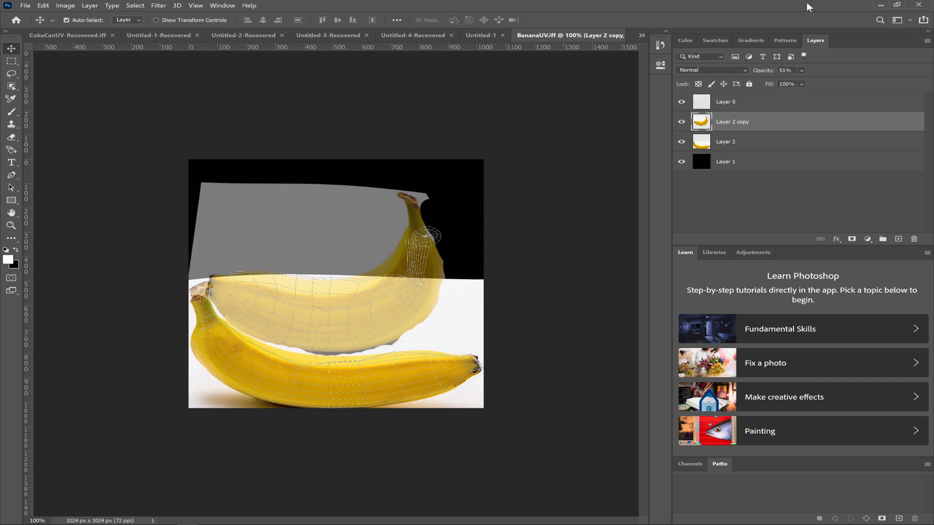
# Set the Layer 2 copy opacity to 100% and hide the UV wireframe on Layer 0
pyautogui.moveTo(801, 70); pyautogui.dragTo(874, 80)
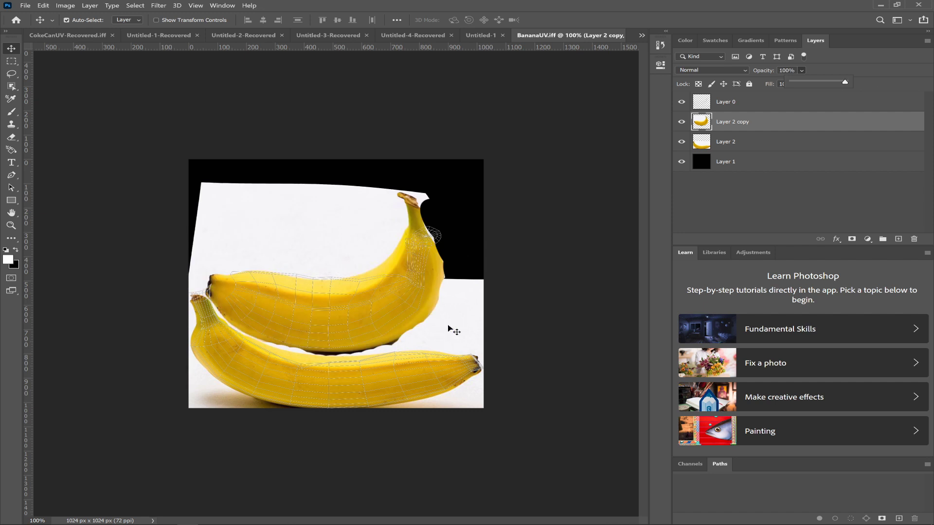
pyautogui.click(682, 107)
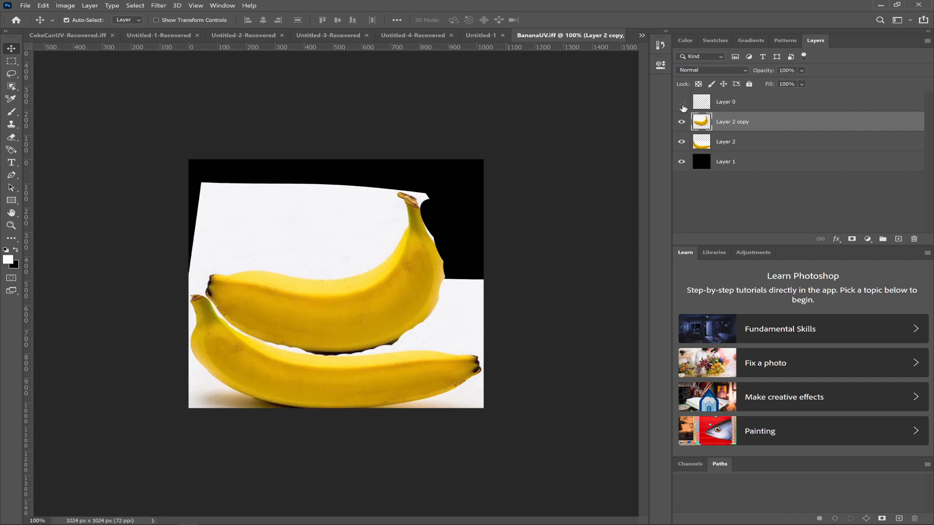
# Save the texture as a PNG named BananaTXT2.png in the 3D Studio Section 5 folder with the large file size option
pyautogui.click(26, 6)
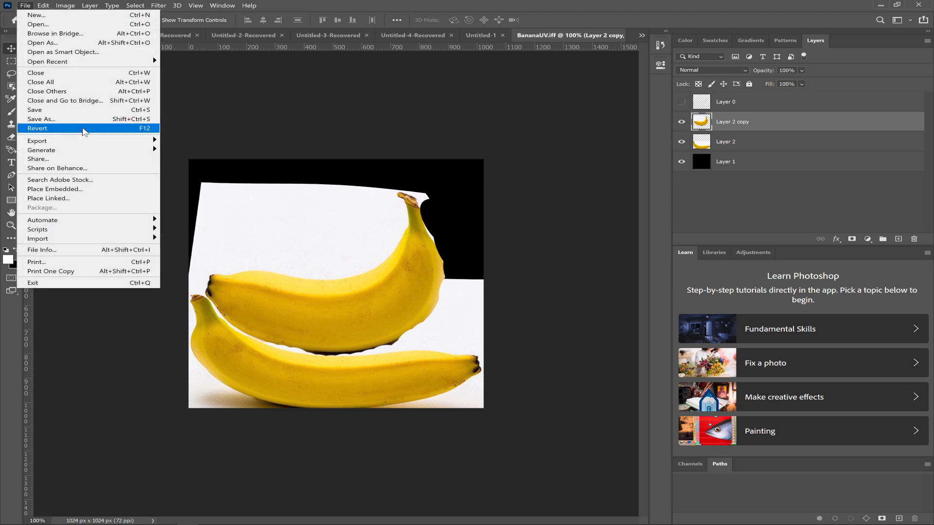
pyautogui.click(84, 122)
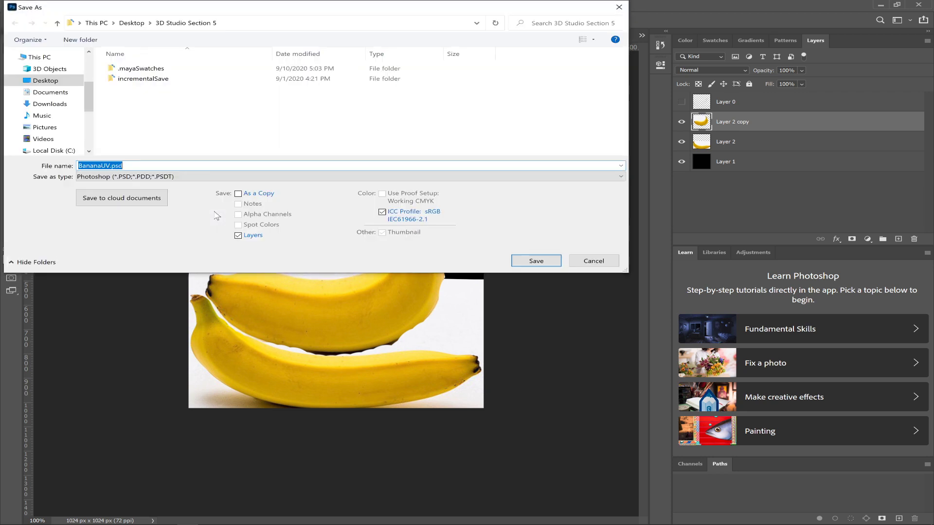
pyautogui.click(186, 177)
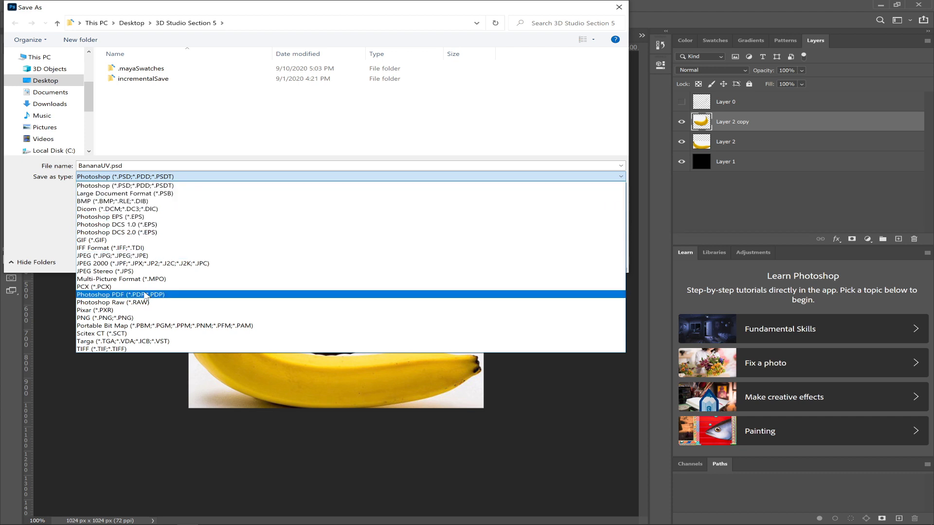
pyautogui.click(134, 318)
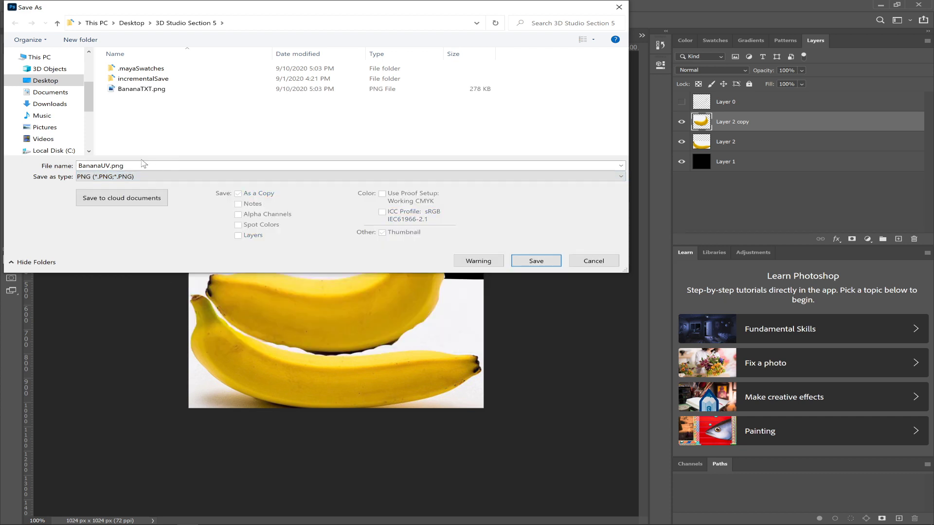
pyautogui.click(163, 90)
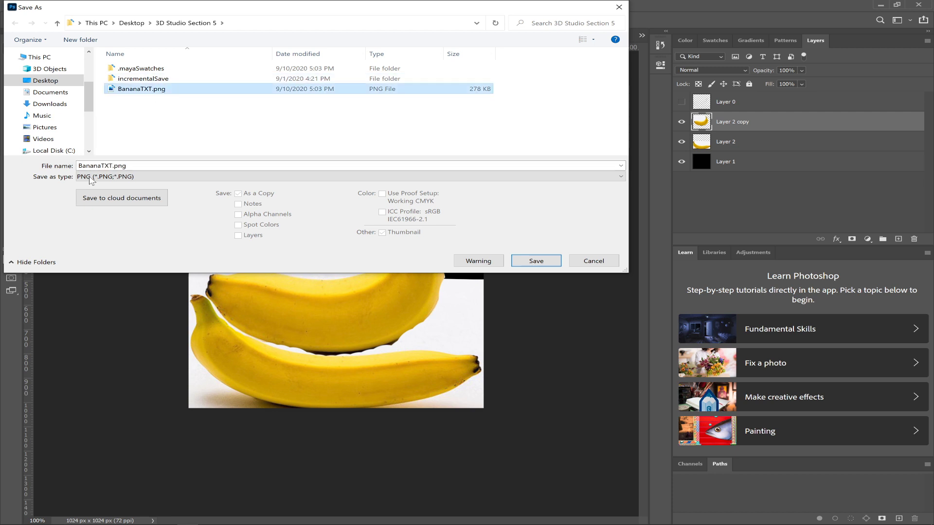
pyautogui.press('Tab')
pyautogui.click(113, 166)
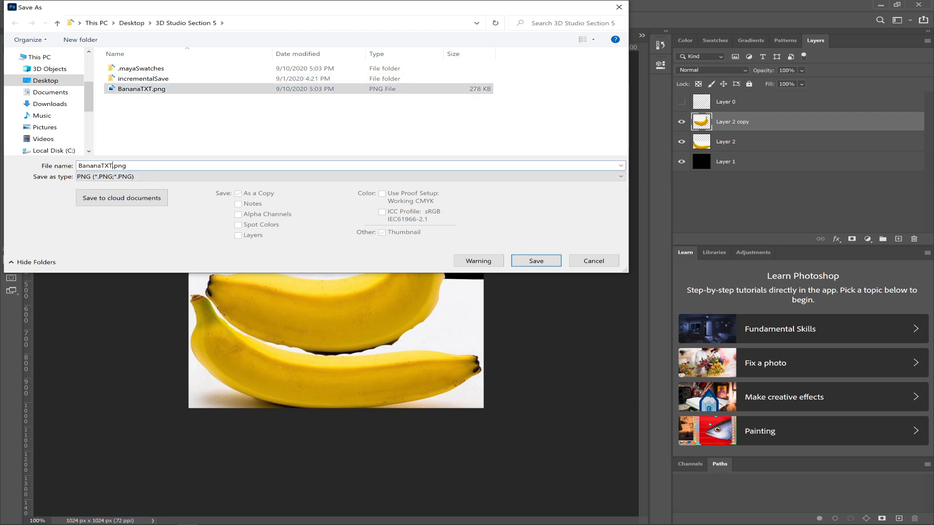
pyautogui.press('Return')
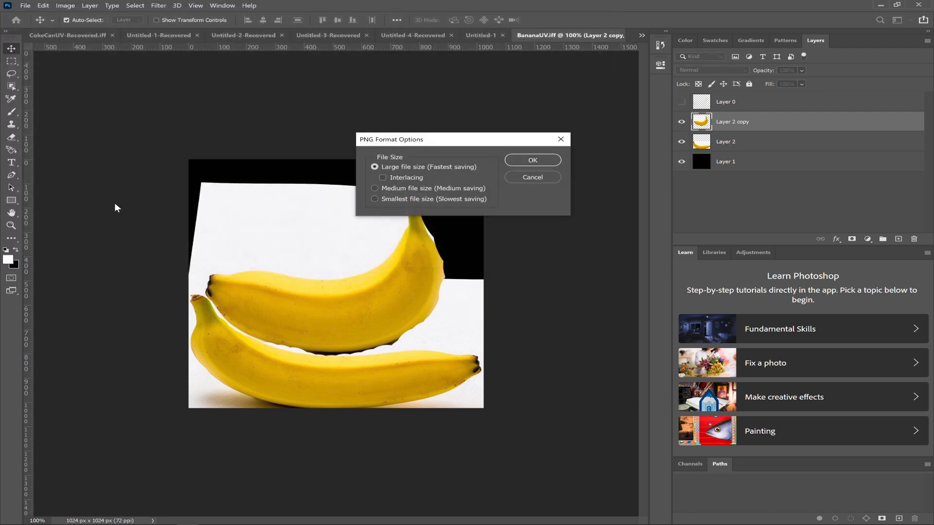
pyautogui.press('Return')
# Check the Twitch stream and its chat in the browser, and return to Photoshop
pyautogui.hotkey('alt', 'Tab')
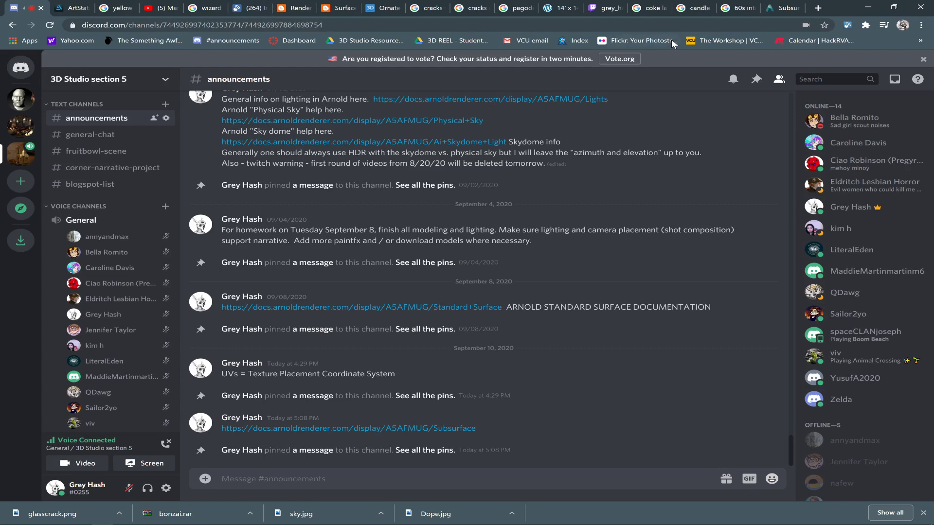
pyautogui.click(606, 8)
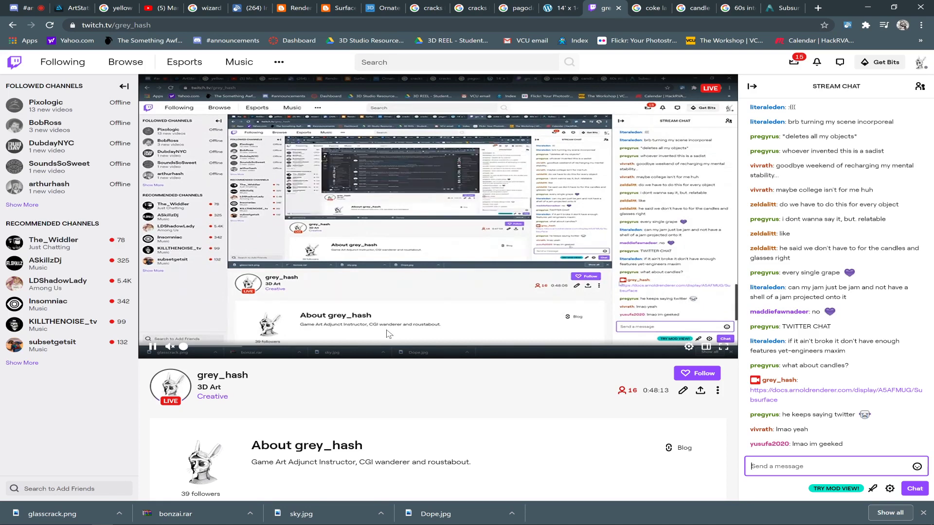
pyautogui.hotkey('alt', 'Tab')
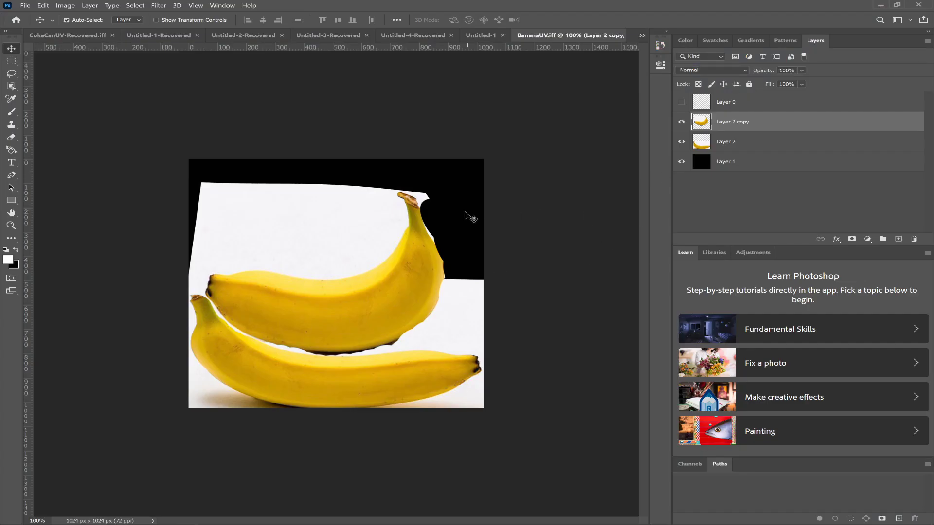
pyautogui.hotkey('alt', 'Tab')
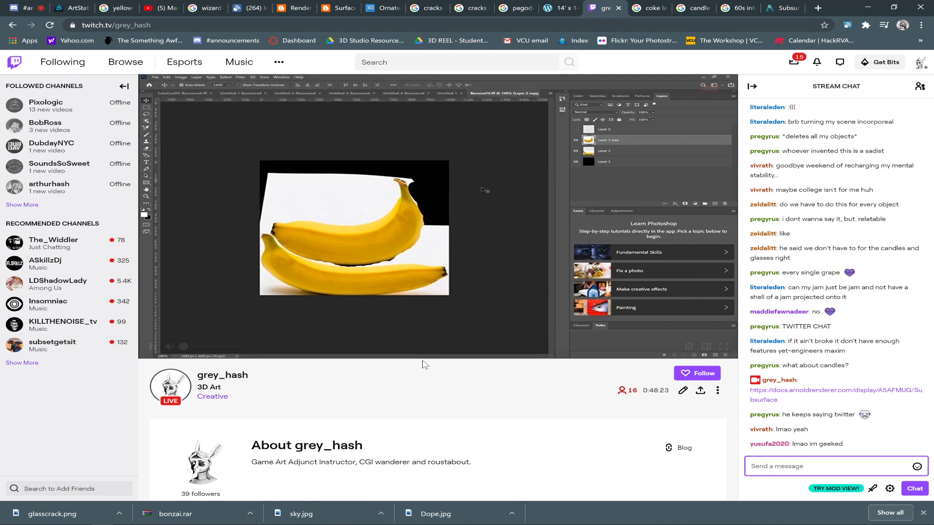
pyautogui.hotkey('alt', 'Tab')
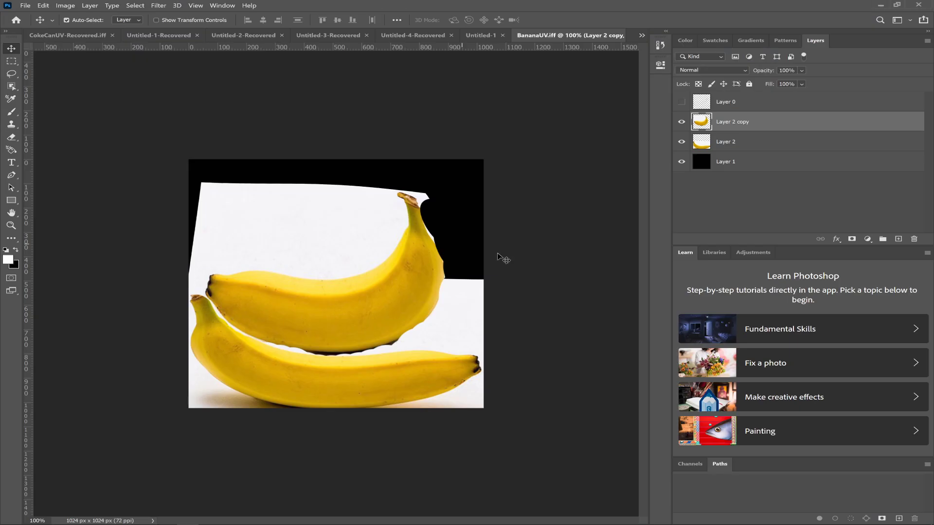
# Switch to Maya, select the banana on the plate and turn off its smooth mesh preview
pyautogui.click(27, 5)
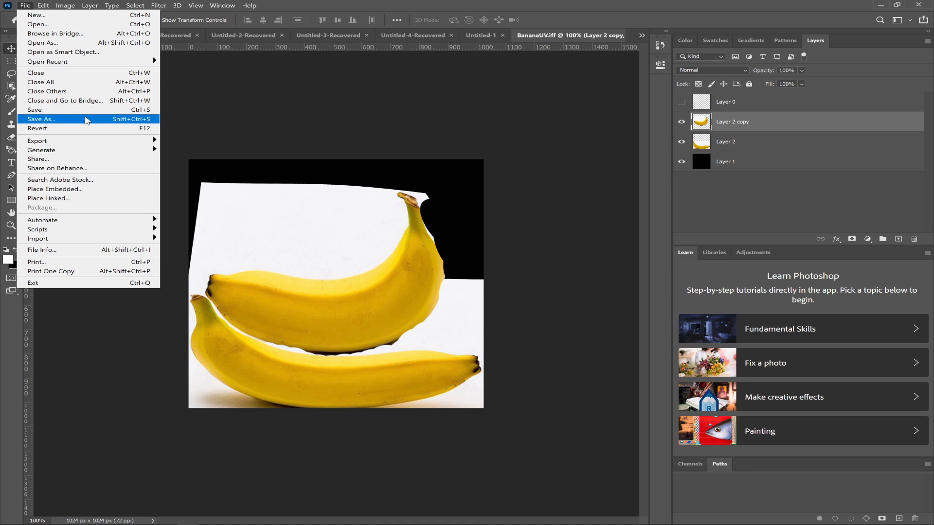
pyautogui.hotkey('alt', 'Tab')
pyautogui.press('Tab')
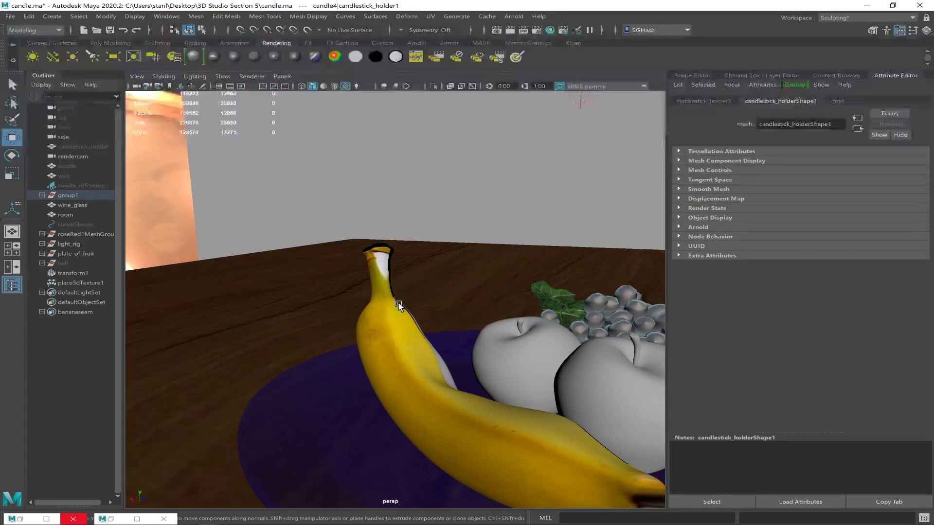
pyautogui.click(406, 371)
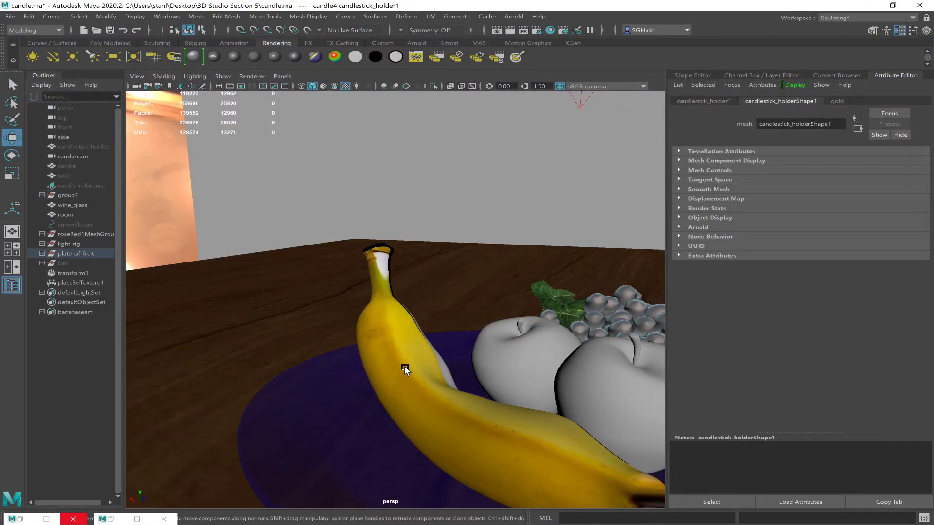
pyautogui.press('1')
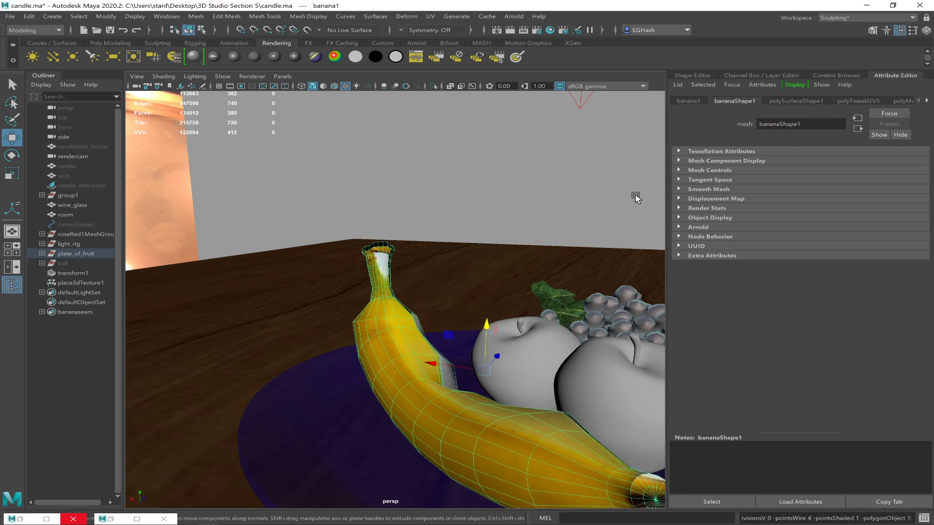
# Open the file texture node connected to the Color of the banana's lambert5 material
pyautogui.hotkey('ctrl', 'a')
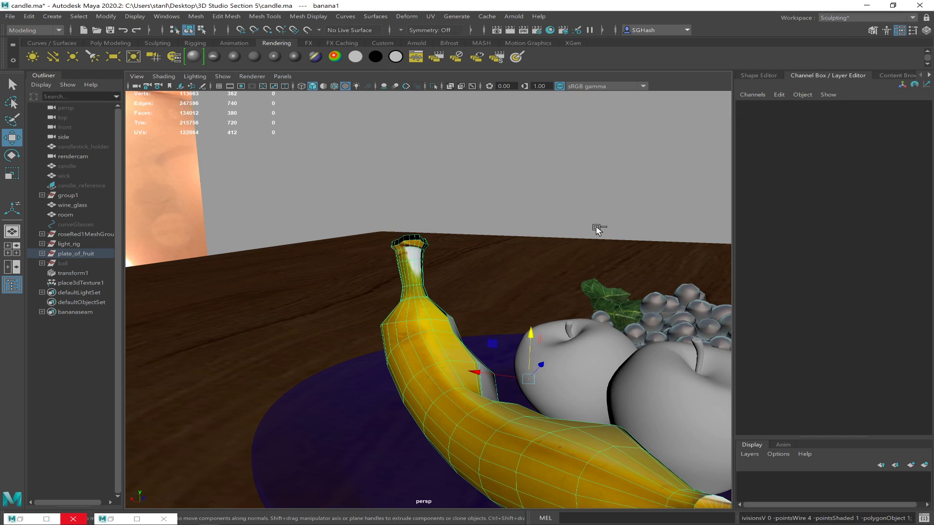
pyautogui.click(929, 76)
pyautogui.click(886, 76)
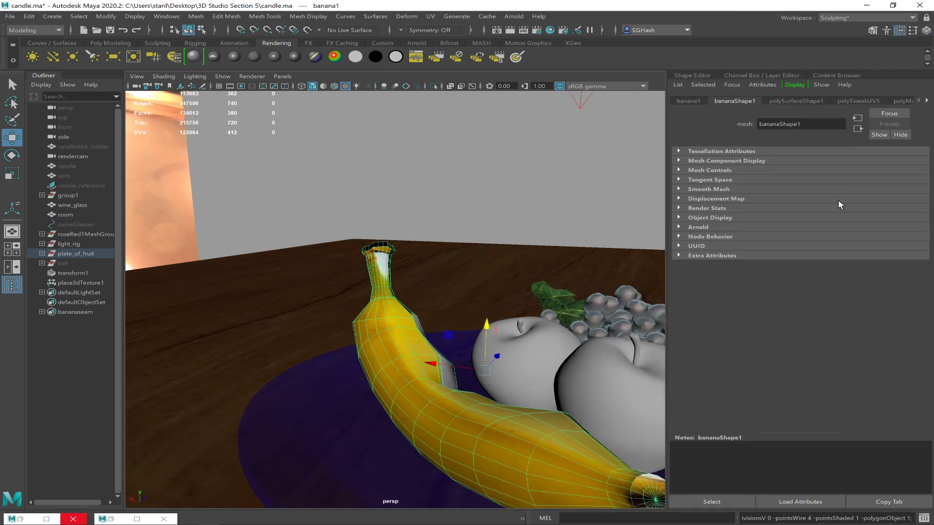
pyautogui.click(930, 102)
pyautogui.click(929, 102)
pyautogui.click(929, 102)
pyautogui.click(929, 102)
pyautogui.click(929, 102)
pyautogui.click(929, 102)
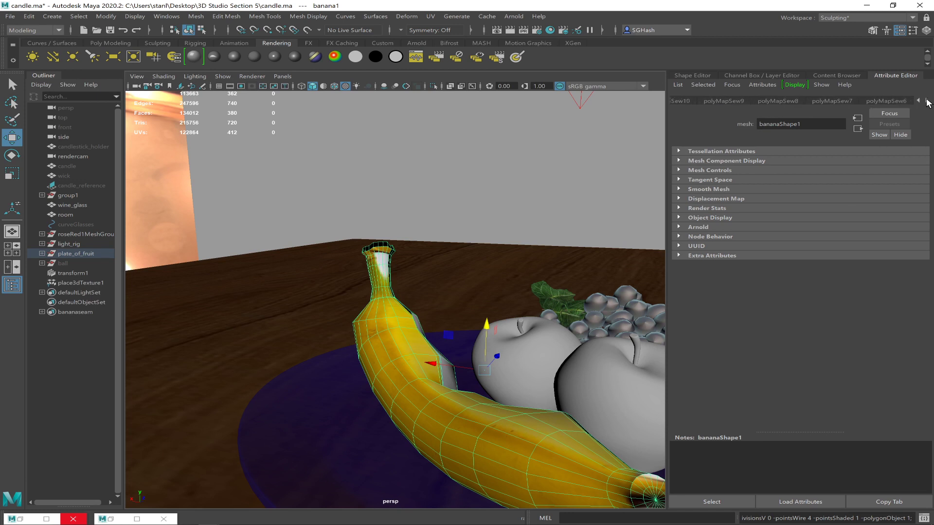
pyautogui.click(929, 102)
pyautogui.click(929, 103)
pyautogui.click(929, 102)
pyautogui.click(929, 102)
pyautogui.click(929, 102)
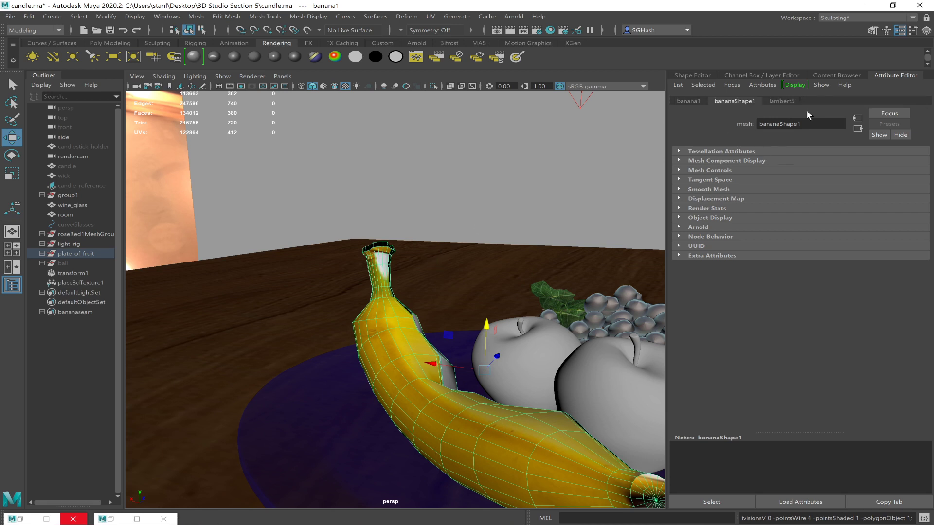
pyautogui.click(781, 98)
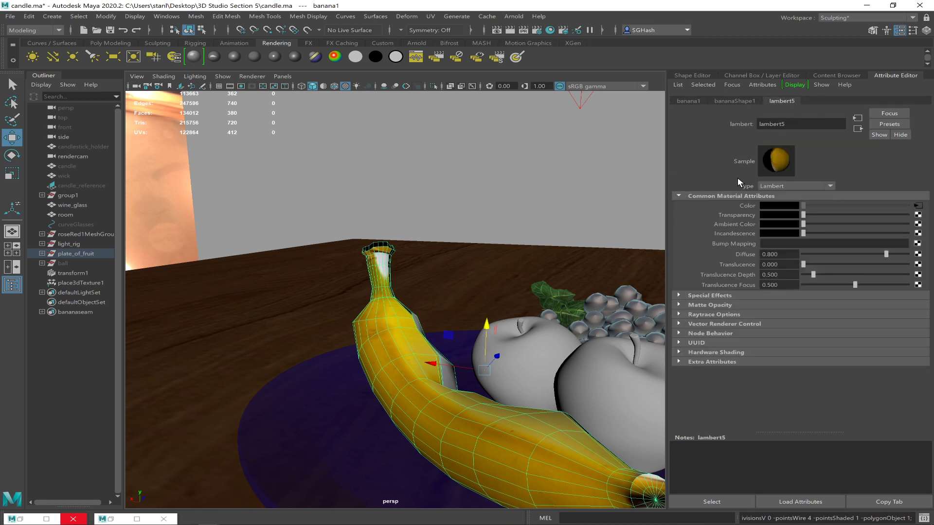
pyautogui.click(918, 206)
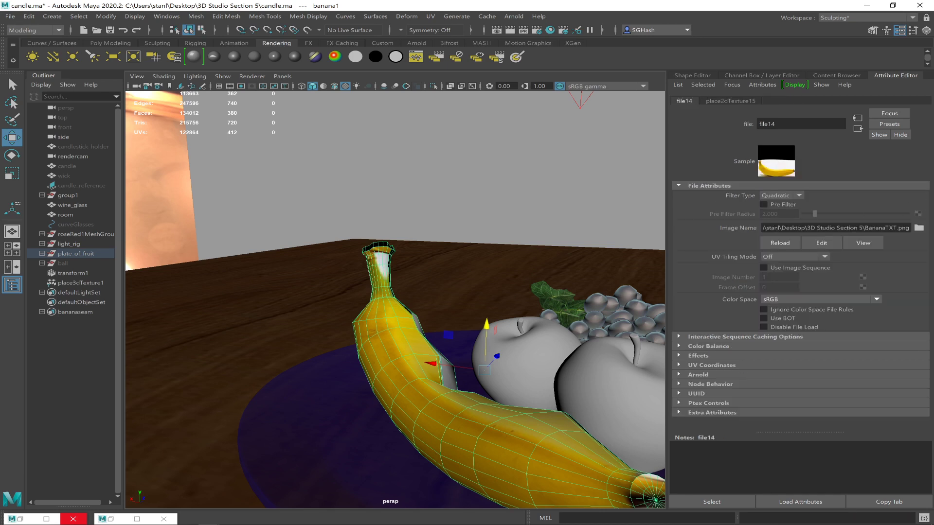
# Replace the banana texture's image file with BananaTXT2.png
pyautogui.click(919, 228)
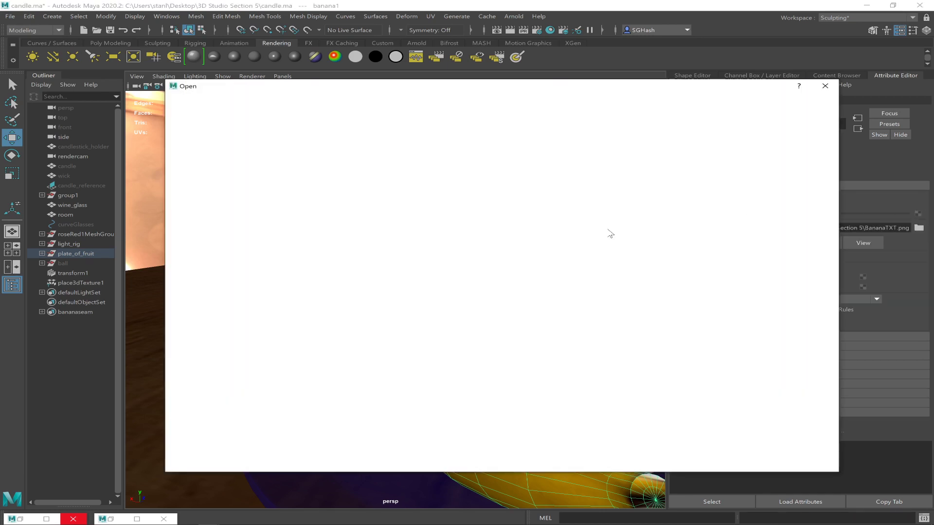
pyautogui.click(274, 167)
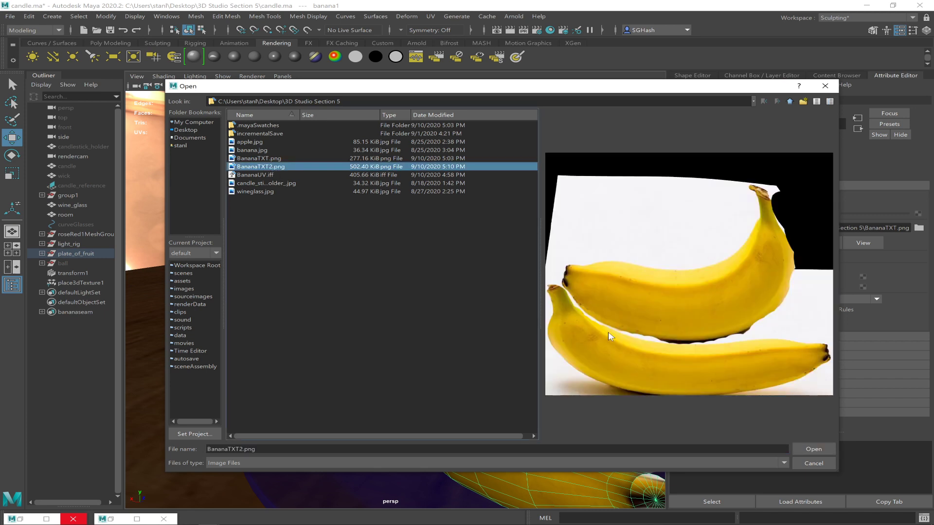
pyautogui.click(810, 446)
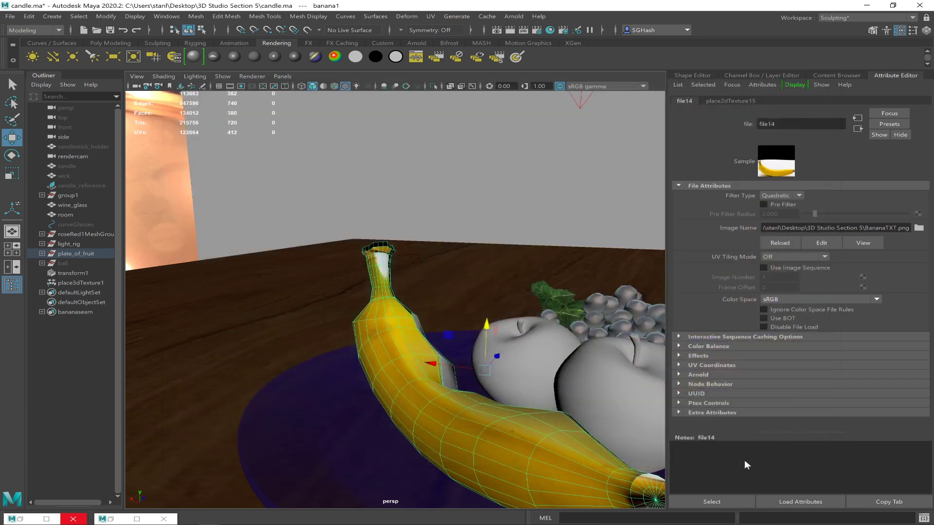
# Inspect the new texture from both sides of the banana, and turn on the banana's smooth mesh preview
pyautogui.keyDown('alt'); pyautogui.moveTo(538, 373); pyautogui.dragTo(332, 373); pyautogui.keyUp('alt')
pyautogui.click(428, 346)
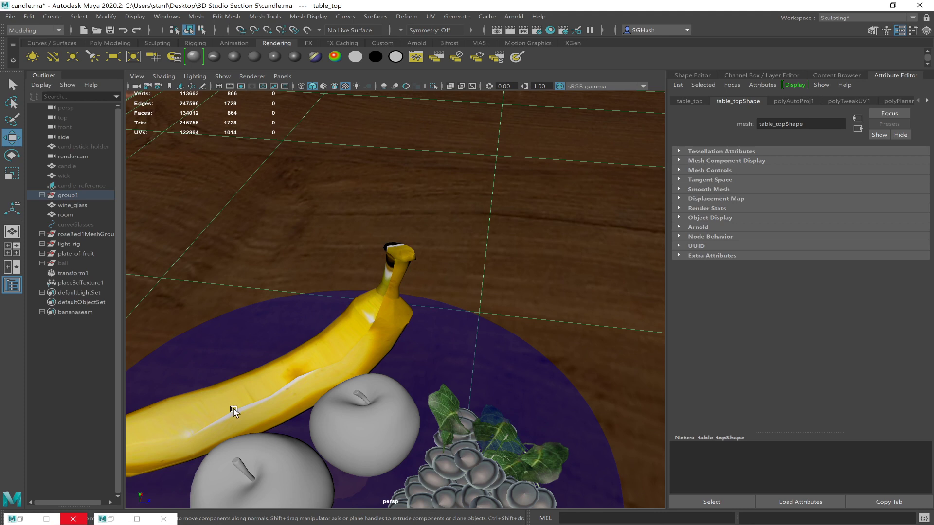
pyautogui.keyDown('alt'); pyautogui.moveTo(250, 410); pyautogui.dragTo(371, 396); pyautogui.keyUp('alt')
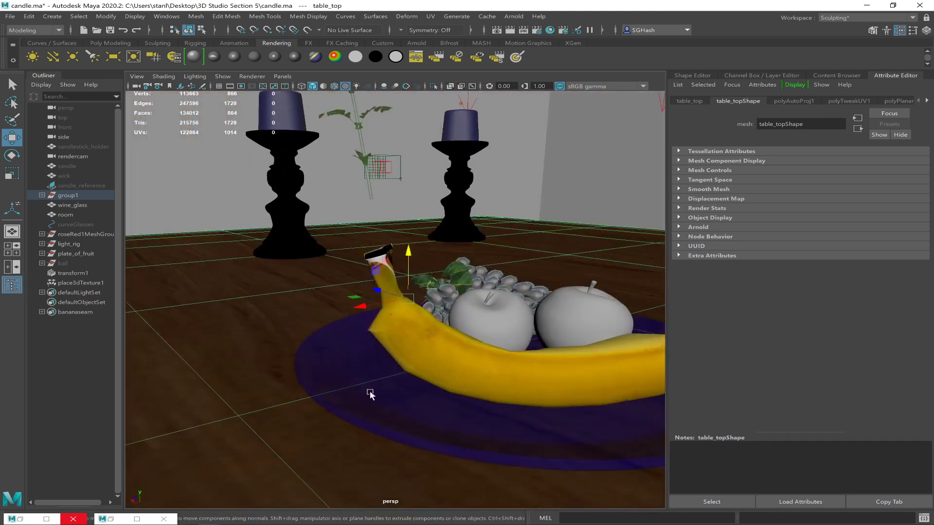
pyautogui.click(450, 347)
pyautogui.press('3')
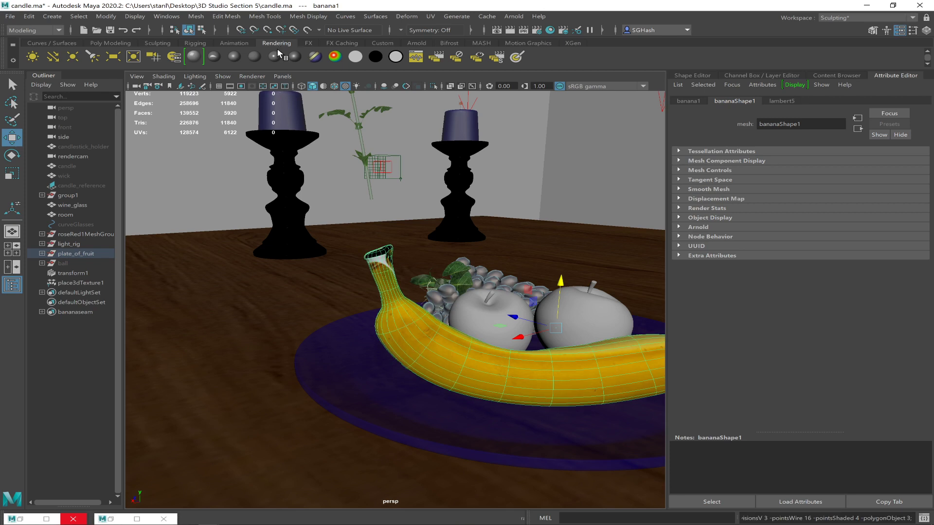
# Look at the textured banana through rendercam and select it on the plate
pyautogui.click(276, 76)
pyautogui.moveTo(347, 81)
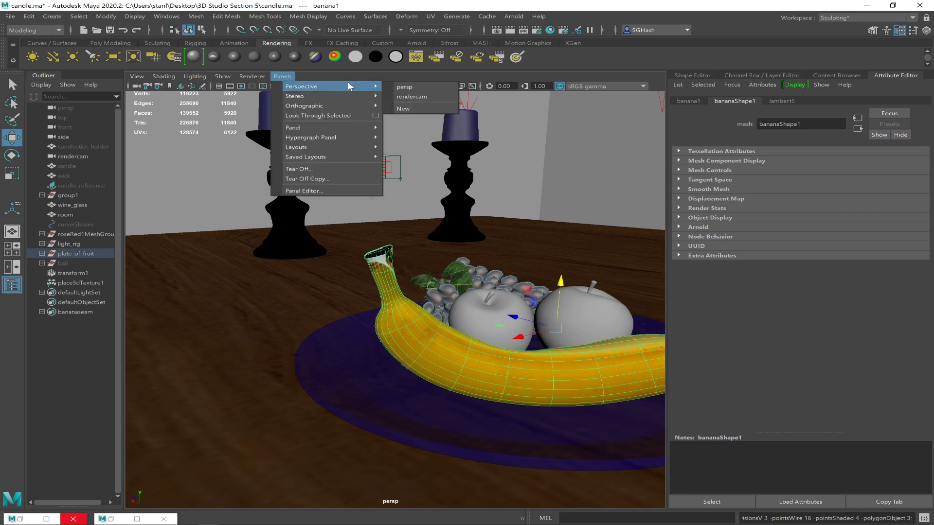
pyautogui.click(406, 95)
pyautogui.click(381, 426)
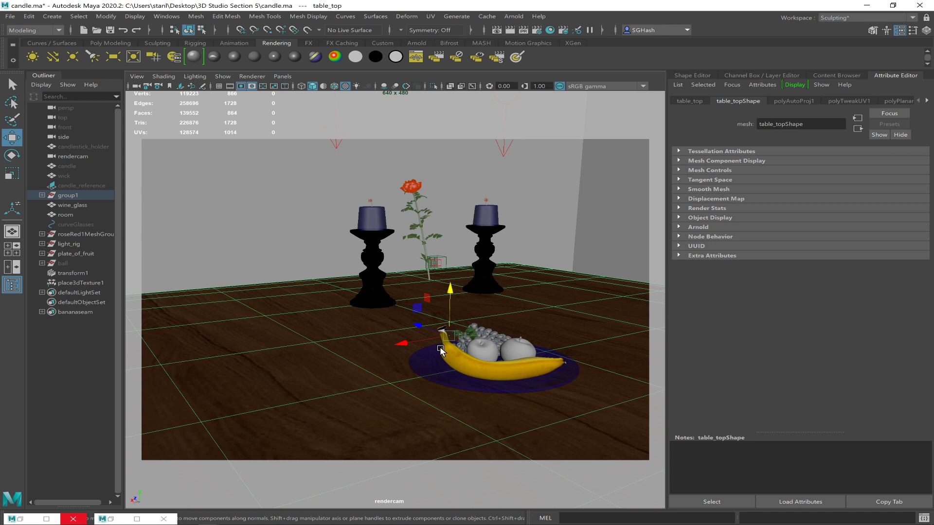
pyautogui.click(494, 361)
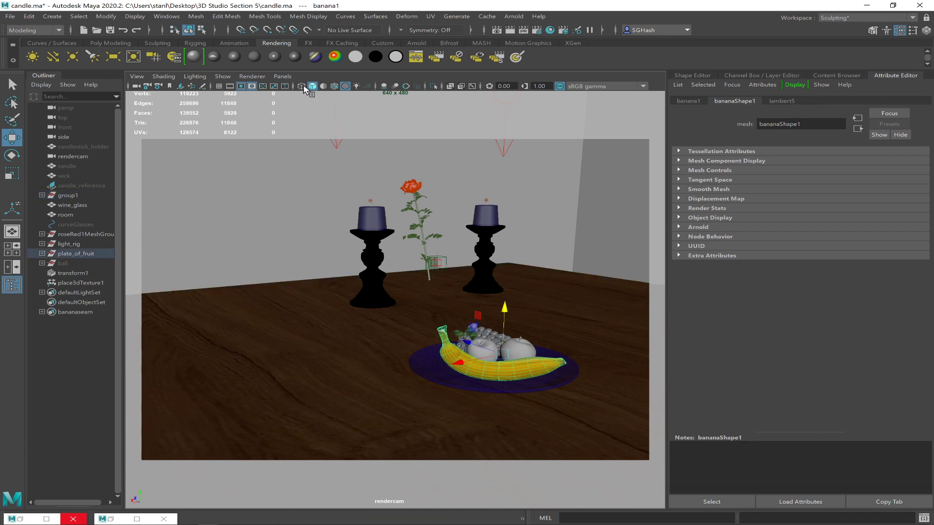
pyautogui.click(282, 76)
pyautogui.moveTo(331, 86)
pyautogui.click(409, 96)
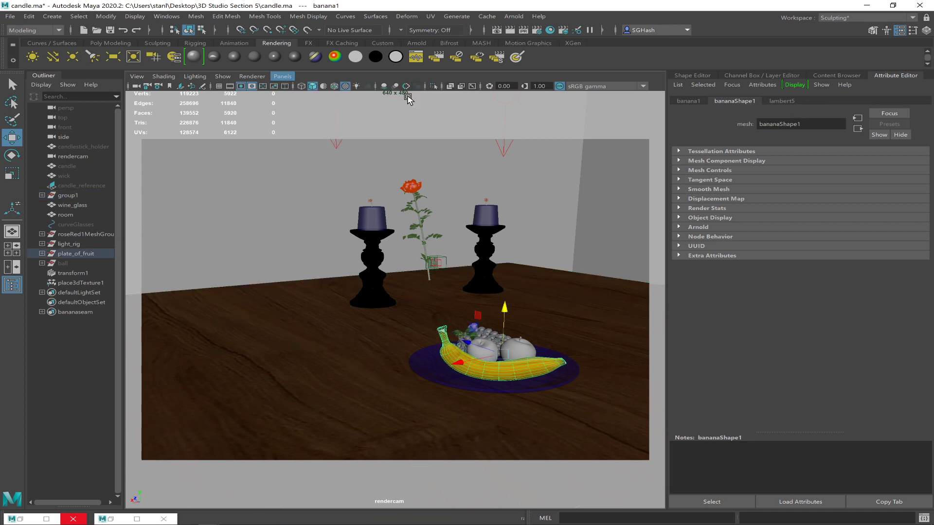
# Return to the persp view and examine the texture at the banana's stem up close
pyautogui.click(283, 76)
pyautogui.moveTo(349, 86)
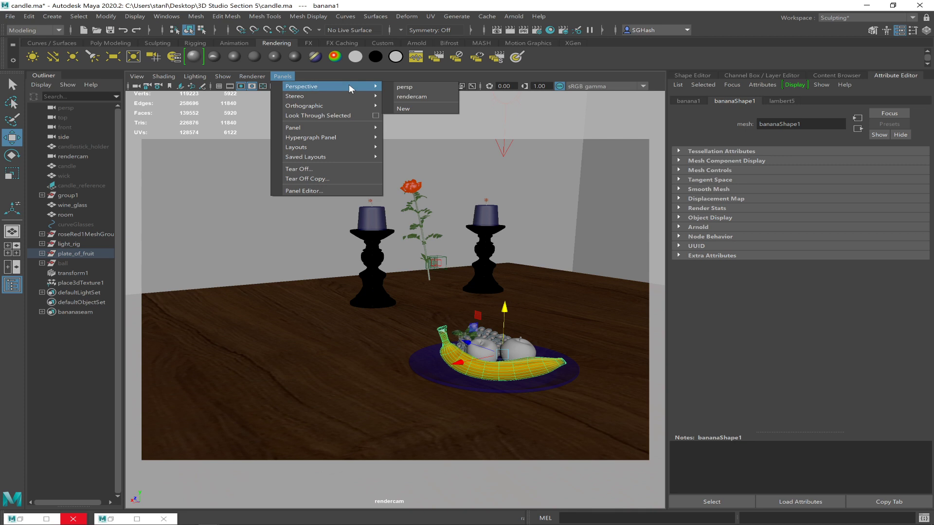
pyautogui.click(391, 87)
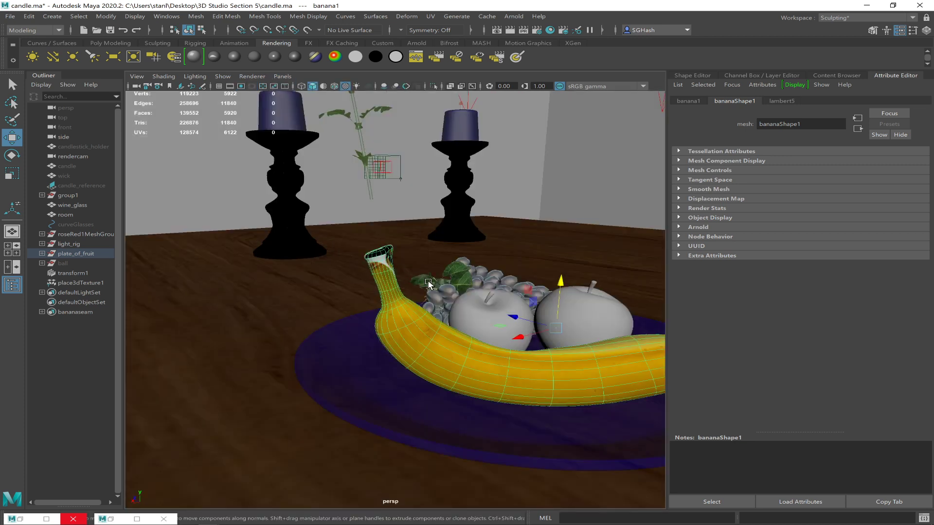
pyautogui.scroll(3, 429, 285)
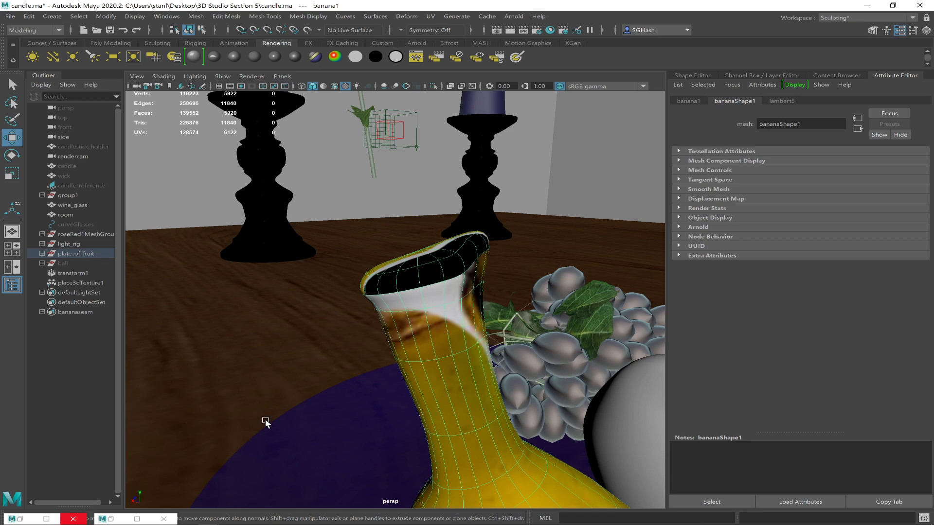
# Switch to Photoshop and show the UV wireframe in Layer 0 over the banana photos, focusing on the lower banana's stem
pyautogui.hotkey('alt', 'Tab')
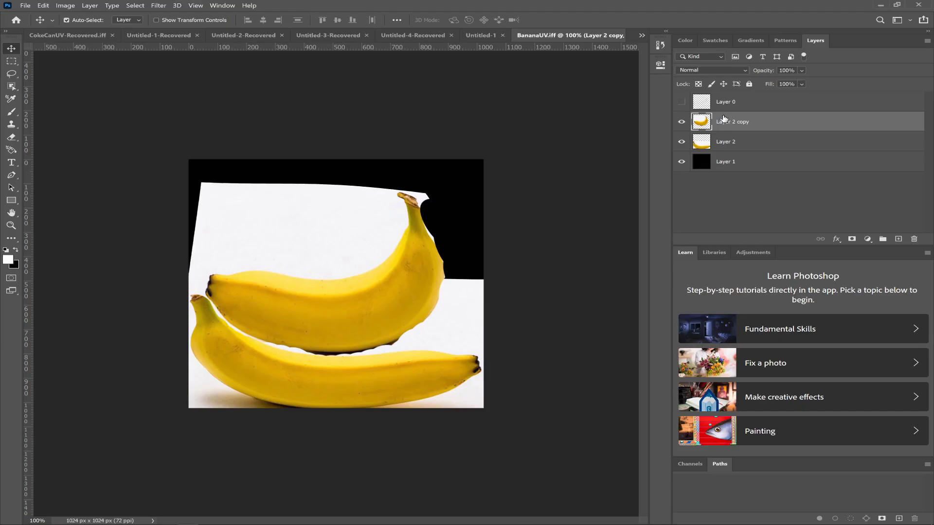
pyautogui.click(681, 102)
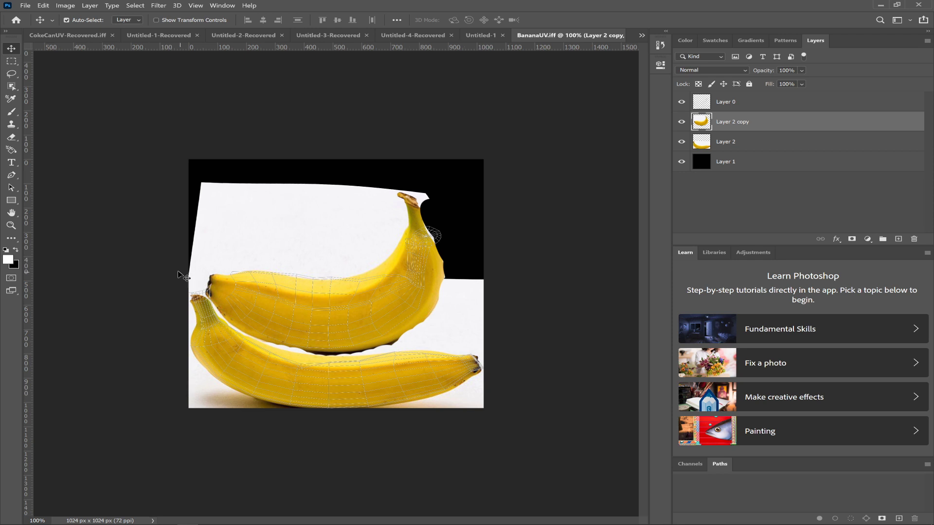
pyautogui.keyDown('ctrl'); pyautogui.moveTo(166, 257); pyautogui.dragTo(245, 313); pyautogui.keyUp('ctrl')
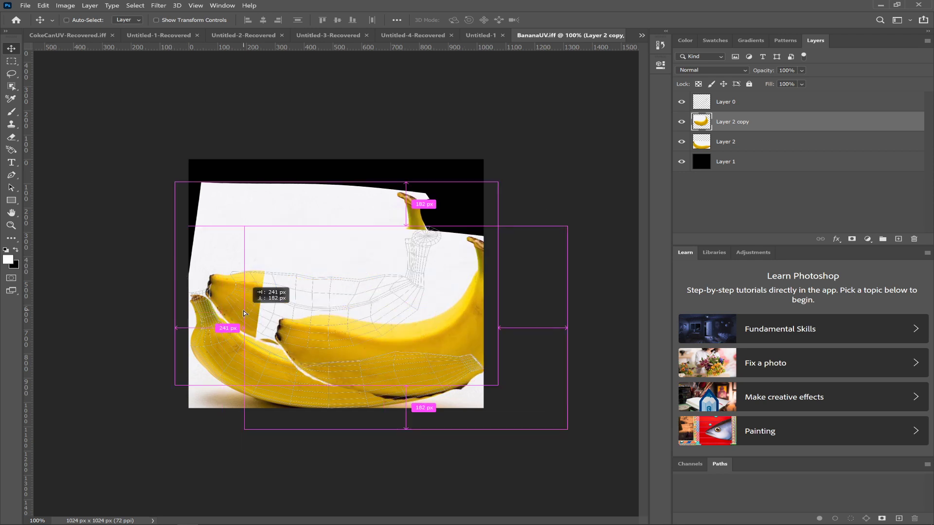
pyautogui.hotkey('ctrl', 'z')
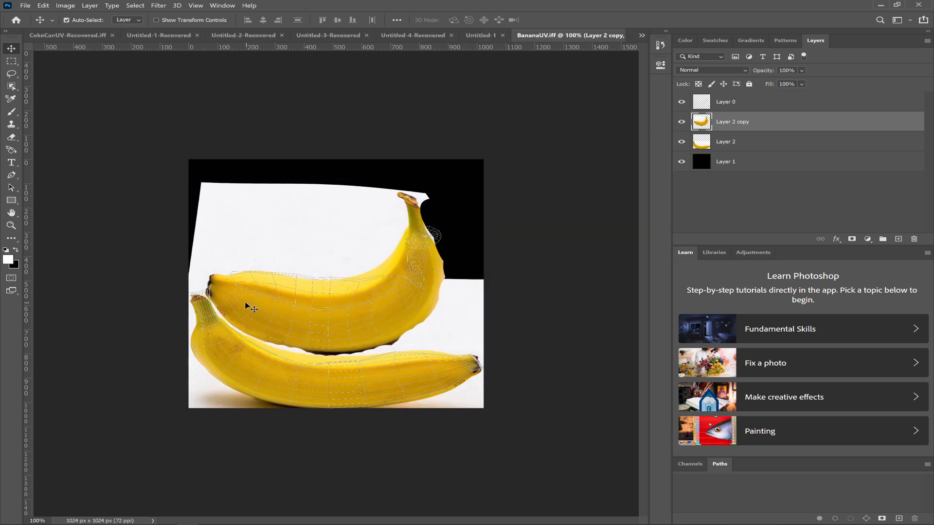
pyautogui.keyDown('ctrl'); pyautogui.moveTo(175, 255); pyautogui.dragTo(202, 290); pyautogui.keyUp('ctrl')
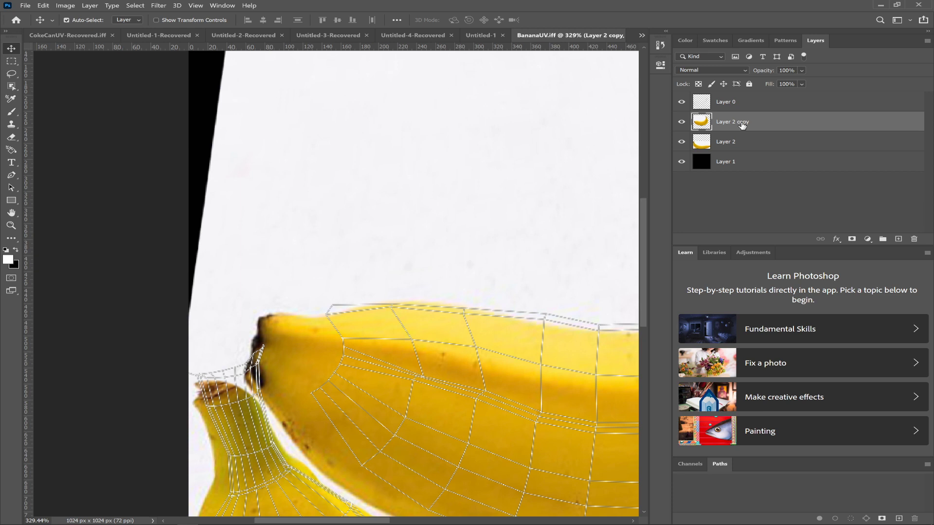
# Compare the lower banana's stem with its UV wireframe with Layer 2 copy hidden and shown
pyautogui.click(682, 127)
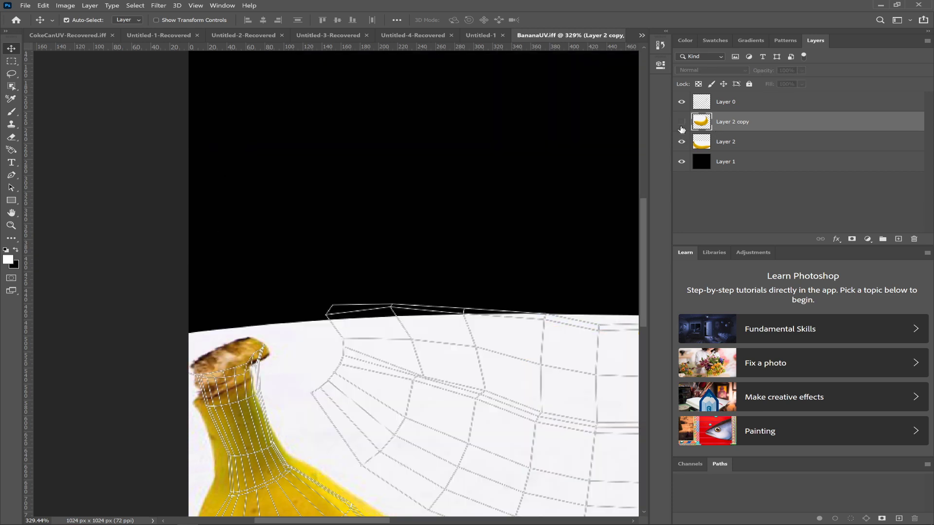
pyautogui.click(682, 127)
pyautogui.click(681, 127)
pyautogui.click(681, 127)
pyautogui.click(681, 127)
pyautogui.click(681, 122)
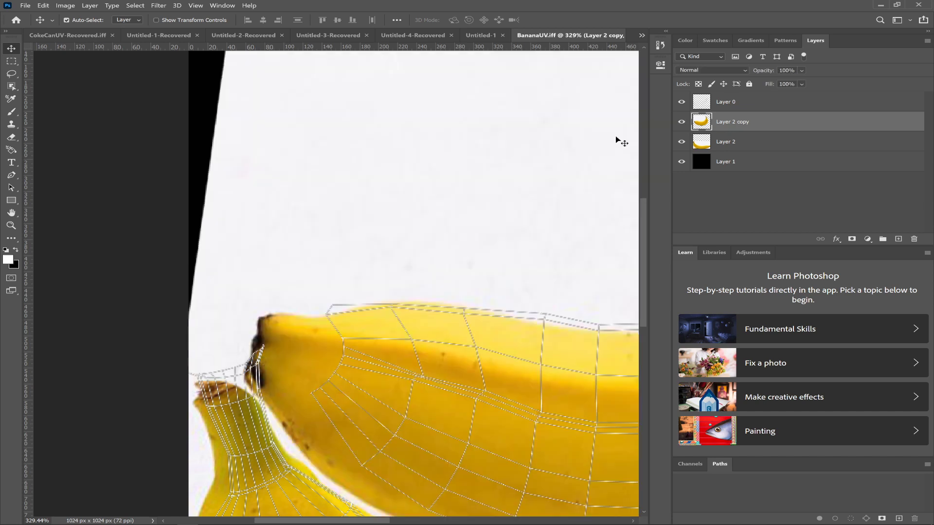
# Erase the part of Layer 2 copy that covers the lower banana's stem, using a 200 px eraser
pyautogui.press('e')
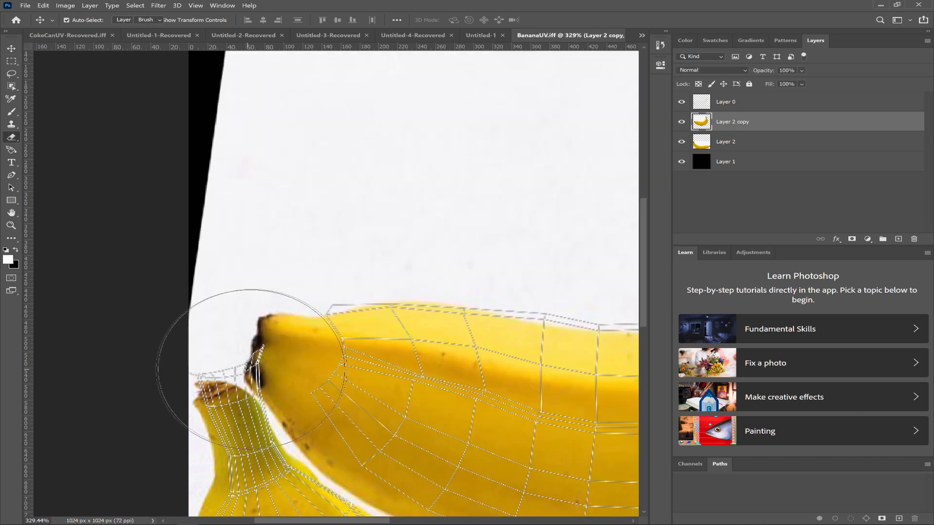
pyautogui.click(203, 320)
pyautogui.moveTo(204, 330); pyautogui.dragTo(195, 428)
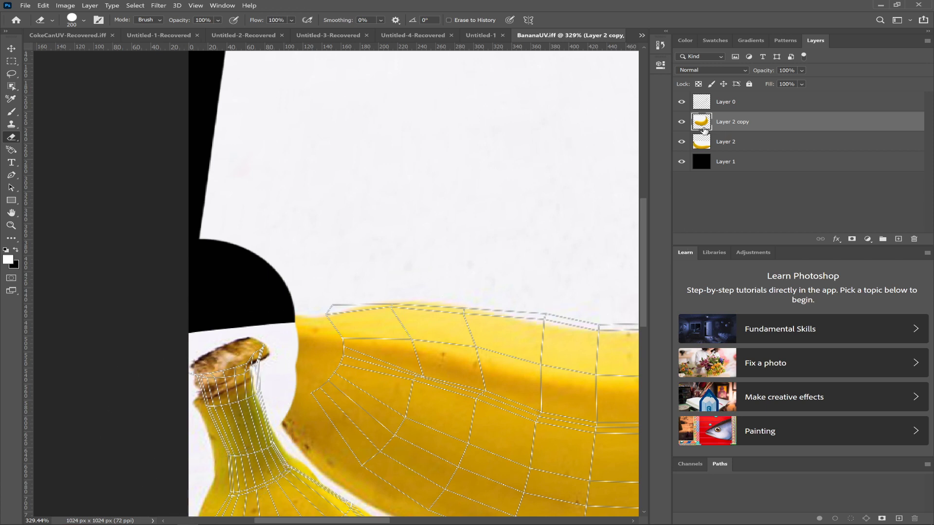
# Hide Layer 2 copy and warp Layer 2 so the lower banana's stem fits its UV wireframe
pyautogui.click(681, 122)
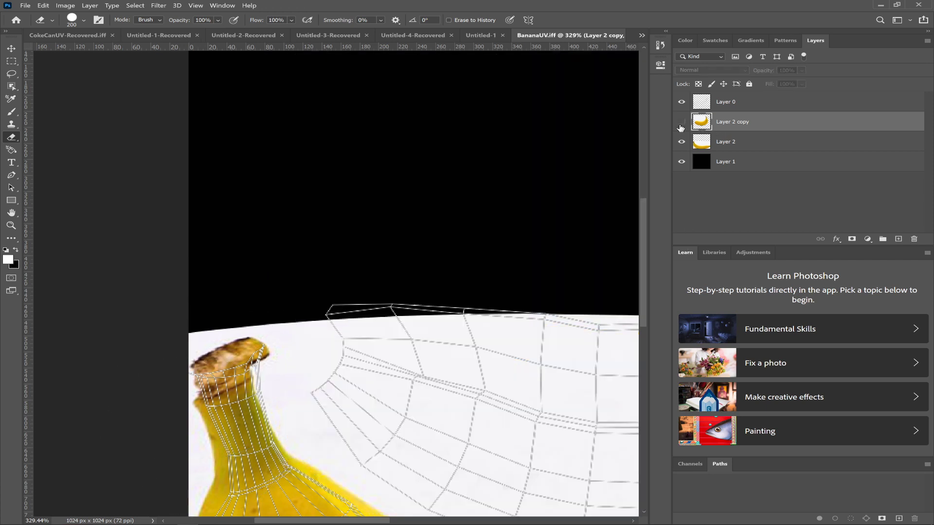
pyautogui.click(736, 145)
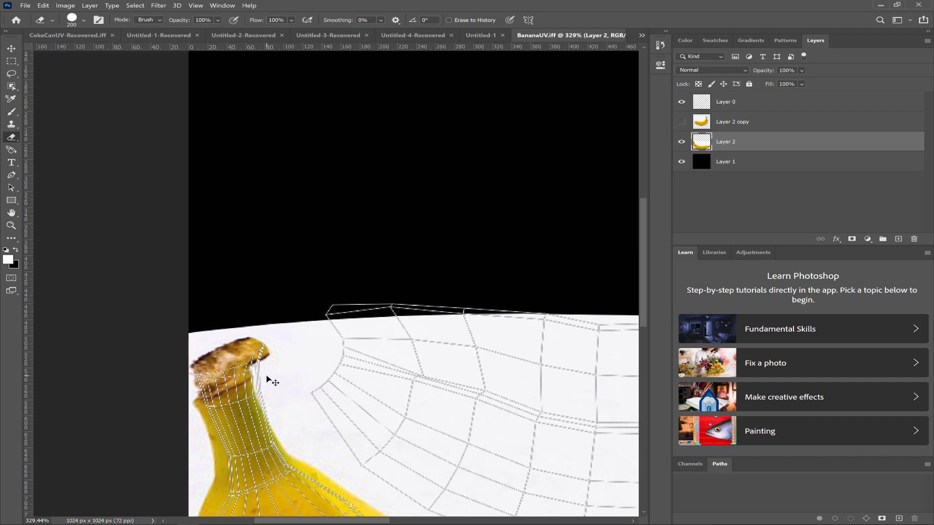
pyautogui.hotkey('ctrl', 't')
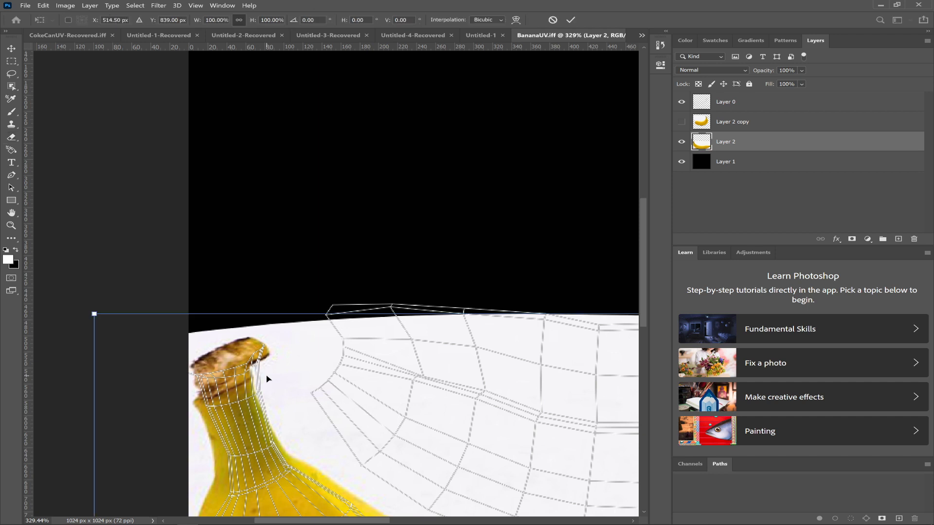
pyautogui.click(514, 21)
pyautogui.moveTo(270, 377); pyautogui.dragTo(259, 377)
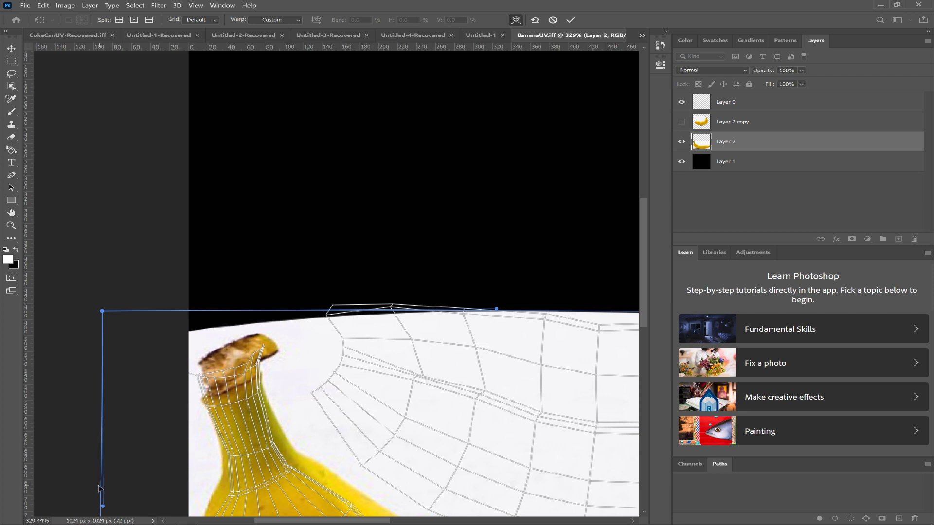
pyautogui.moveTo(103, 509); pyautogui.dragTo(72, 514)
pyautogui.moveTo(497, 310); pyautogui.dragTo(517, 293)
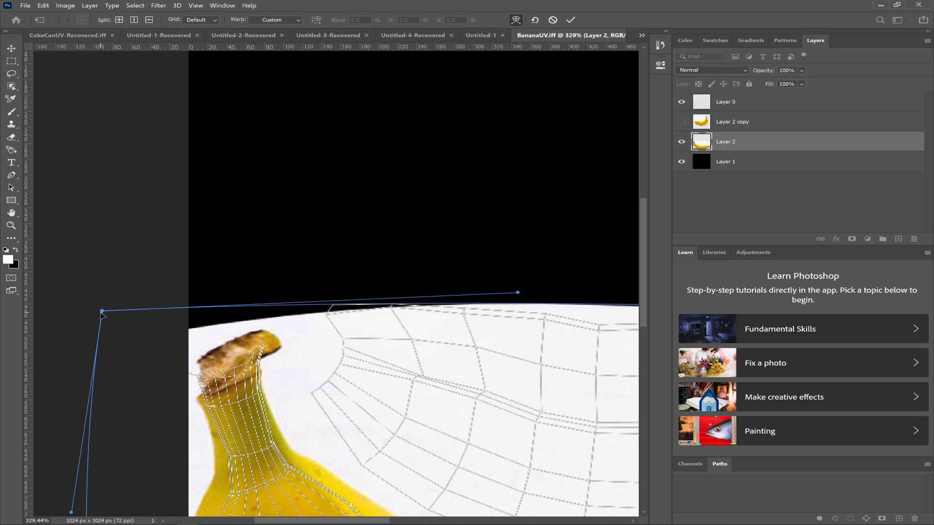
pyautogui.moveTo(102, 311); pyautogui.dragTo(92, 309)
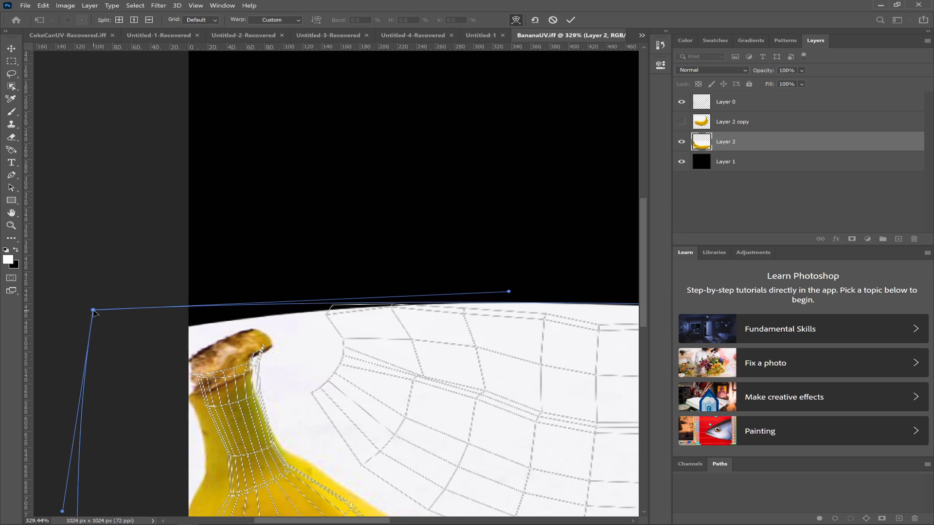
pyautogui.hotkey('ctrl', 'z')
pyautogui.press('Return')
# Clone the brown stem end out to the canvas edge on Layer 2 with a 35 px Clone Stamp, and show Layer 2 copy again
pyautogui.press('e')
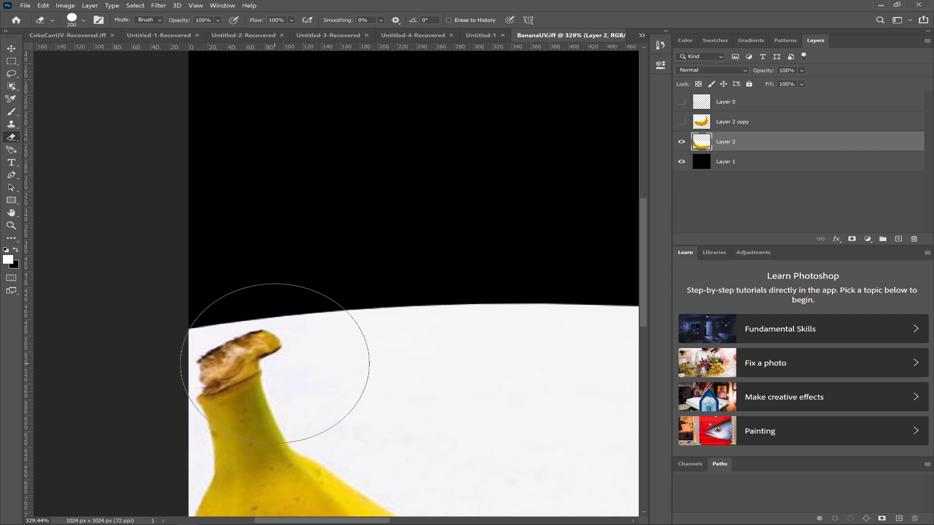
pyautogui.press('s')
pyautogui.press(']')
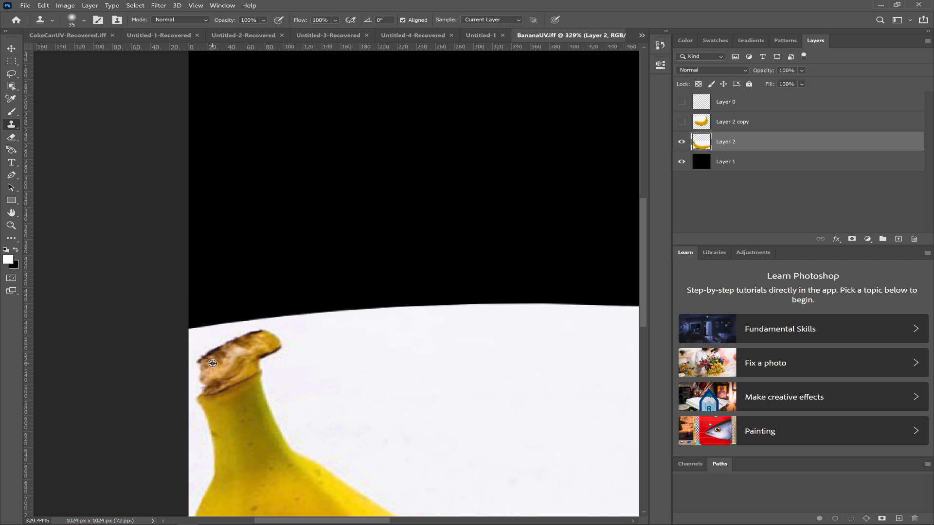
pyautogui.moveTo(198, 371); pyautogui.dragTo(193, 401)
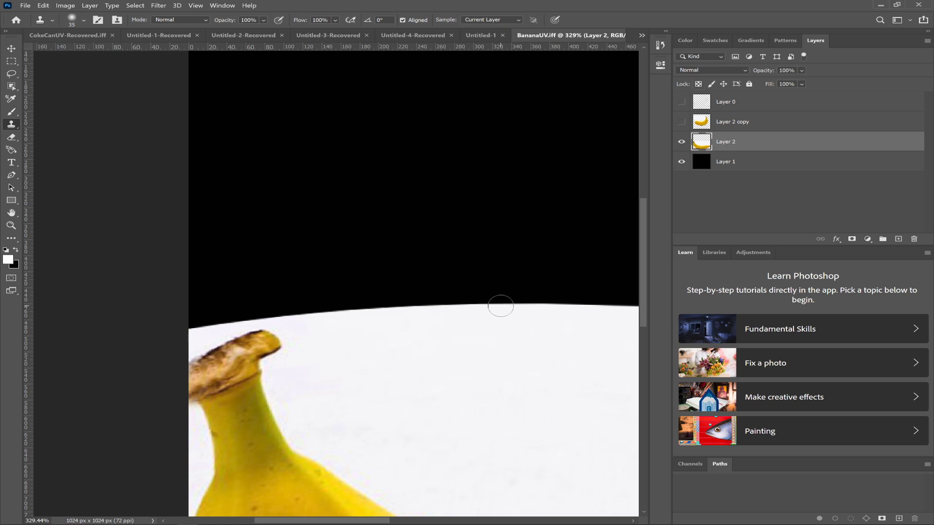
pyautogui.click(683, 104)
pyautogui.click(682, 122)
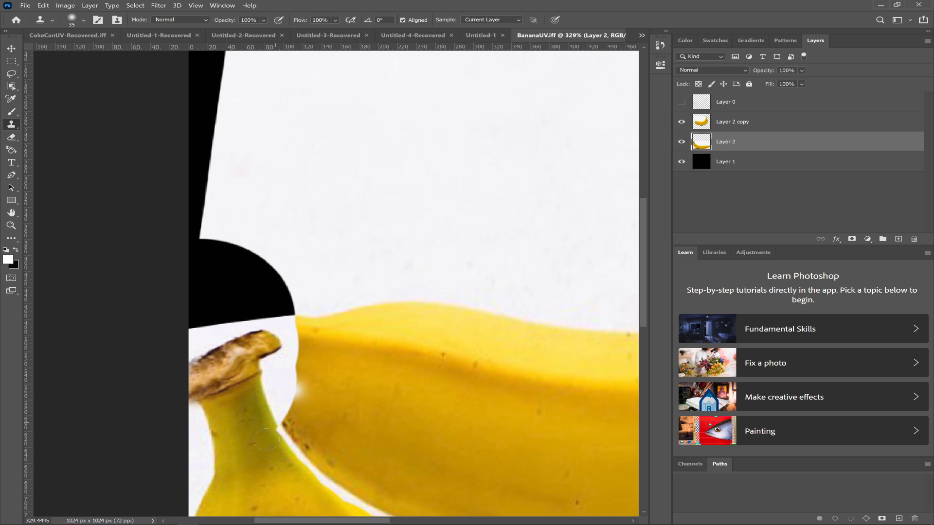
# Reduce the eraser size to 100 px and undo the stray erasure on Layer 2's stem
pyautogui.press('e')
pyautogui.press('[')
pyautogui.press('[')
pyautogui.press('[')
pyautogui.press('[')
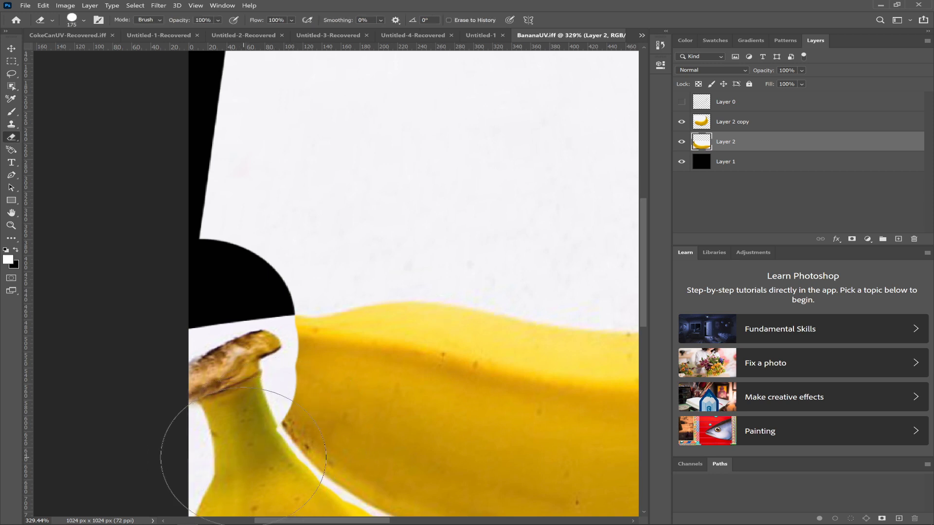
pyautogui.click(245, 441)
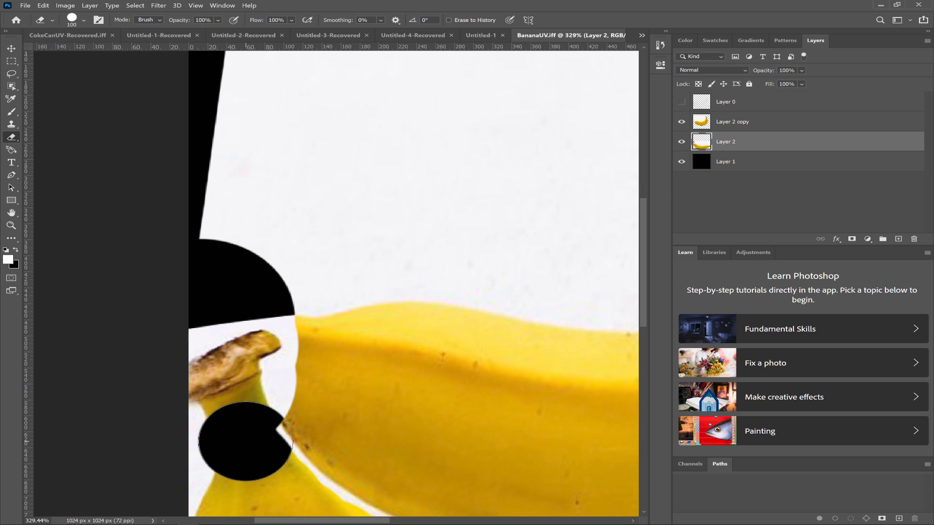
pyautogui.hotkey('ctrl', 'z')
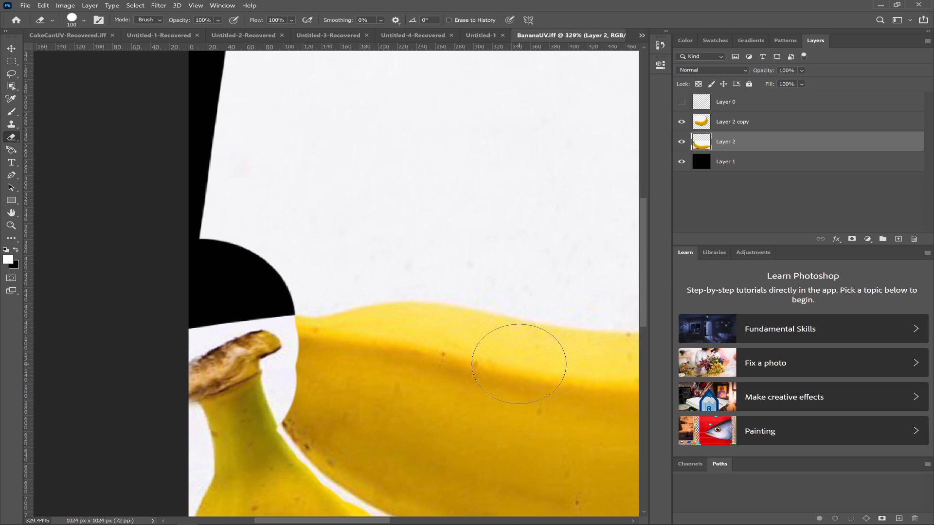
# Erase Layer 2 copy where it overlaps the lower banana beside its stem and along its upper edge, using a 90 px eraser
pyautogui.click(751, 125)
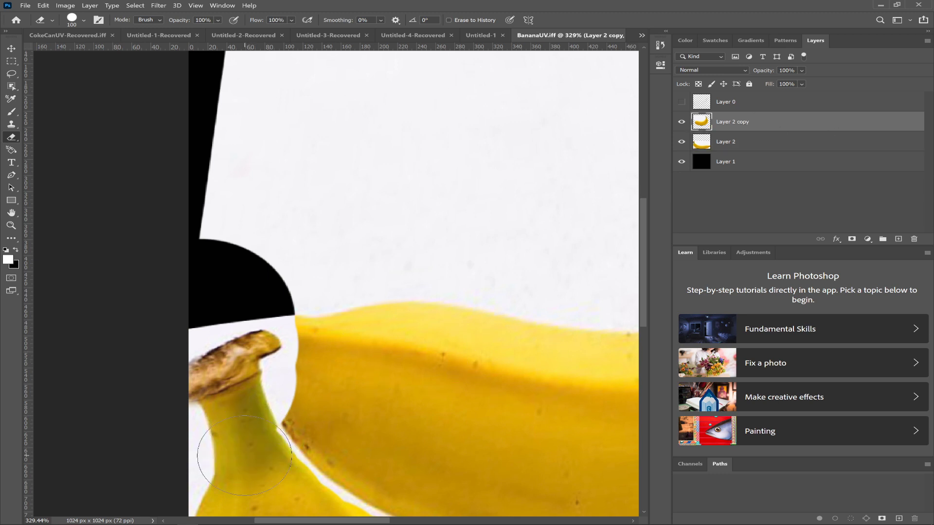
pyautogui.press('[')
pyautogui.click(272, 457)
pyautogui.moveTo(273, 456)
pyautogui.mouseDown()
pyautogui.moveTo(329, 484)
pyautogui.moveTo(301, 485)
pyautogui.mouseUp()
pyautogui.hotkey('ctrl', '-')
pyautogui.hotkey('ctrl', '-')
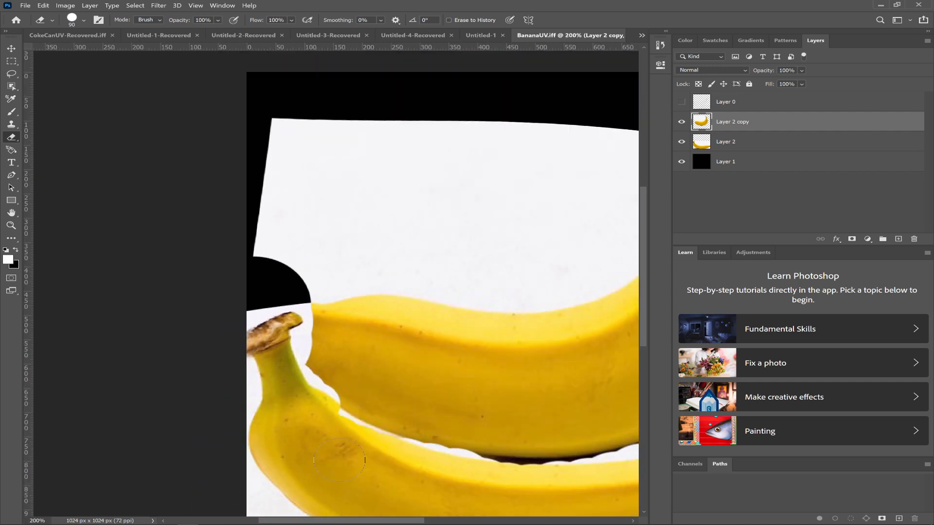
pyautogui.moveTo(334, 424)
pyautogui.mouseDown()
pyautogui.moveTo(427, 438)
pyautogui.moveTo(464, 467)
pyautogui.mouseUp()
# Show the UV wireframe in Layer 0 over the edited bananas and switch back to Maya
pyautogui.click(682, 102)
pyautogui.hotkey('ctrl', 'z')
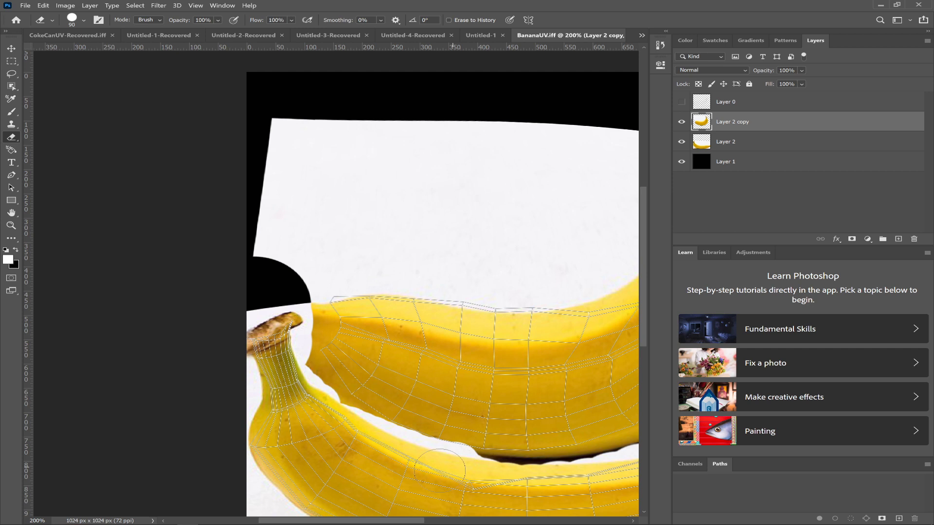
pyautogui.hotkey('ctrl', 'z')
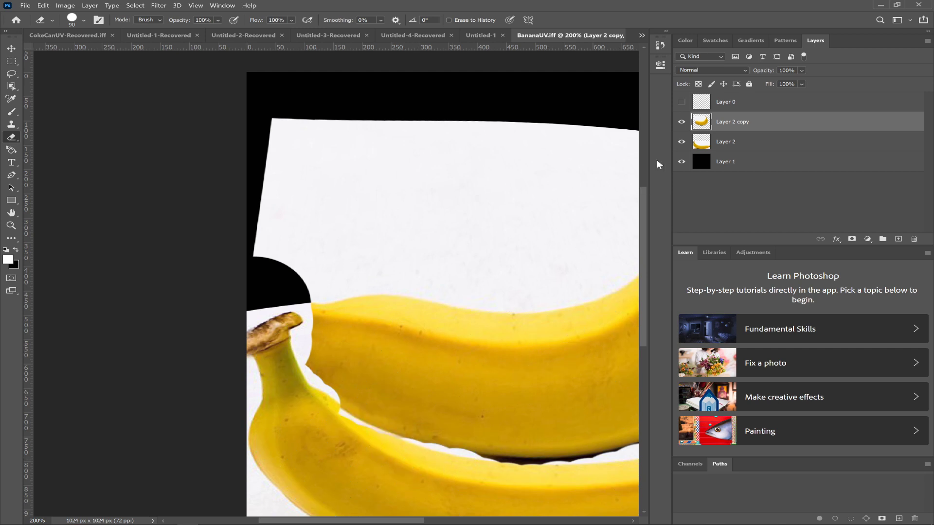
pyautogui.click(681, 103)
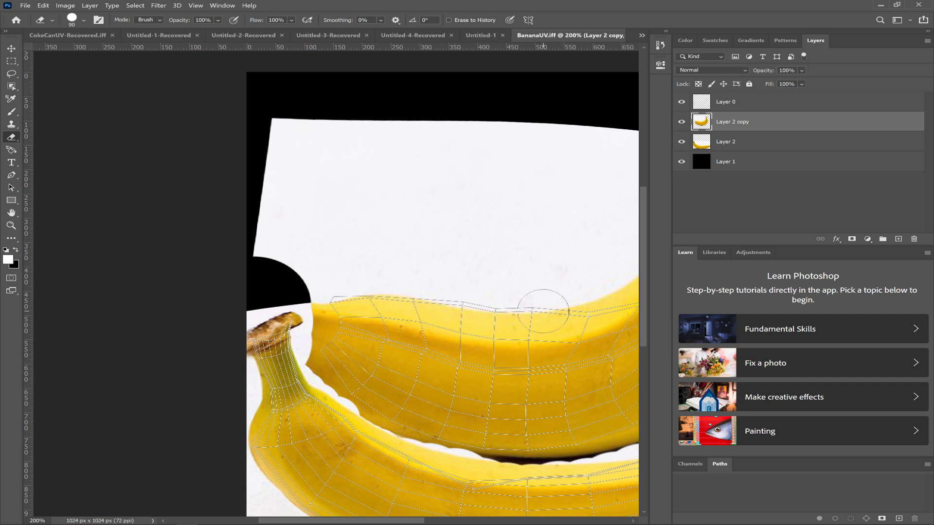
pyautogui.hotkey('alt', 'Tab')
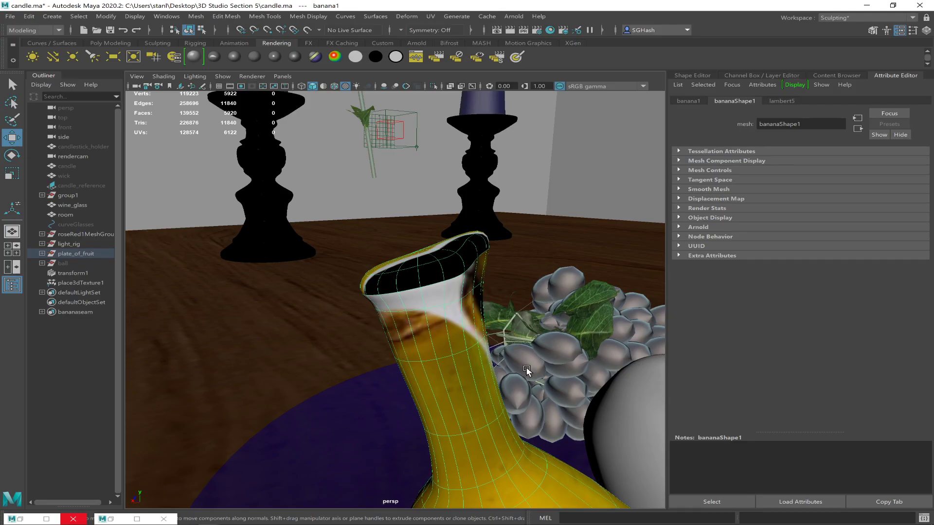
# Inspect the banana's stem and white streak from the other side, switch to Photoshop and hide the UV wireframe in Layer 0
pyautogui.keyDown('alt'); pyautogui.moveTo(547, 377); pyautogui.dragTo(245, 419); pyautogui.keyUp('alt')
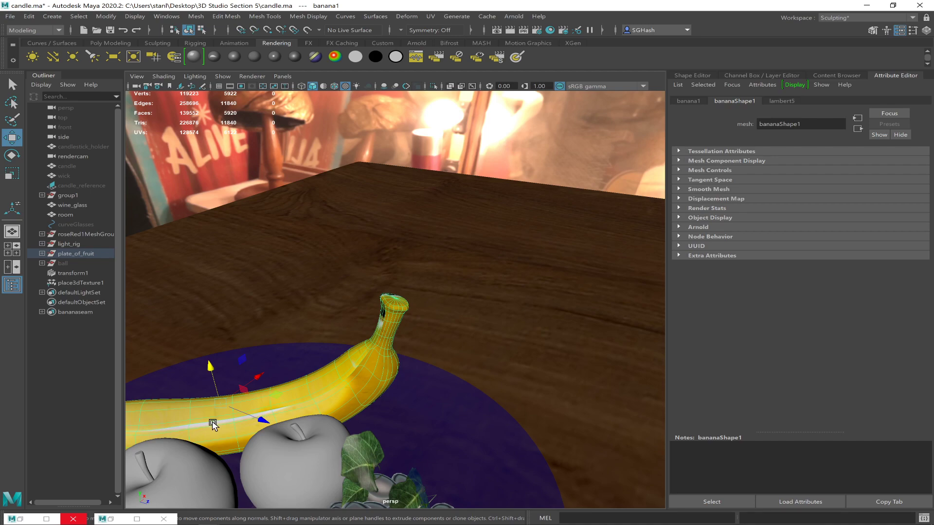
pyautogui.hotkey('alt', 'Tab')
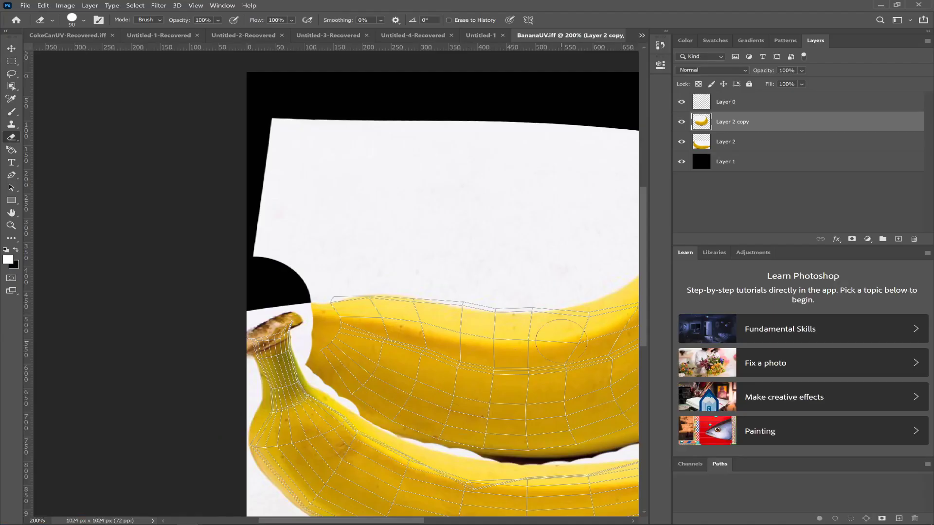
pyautogui.click(682, 102)
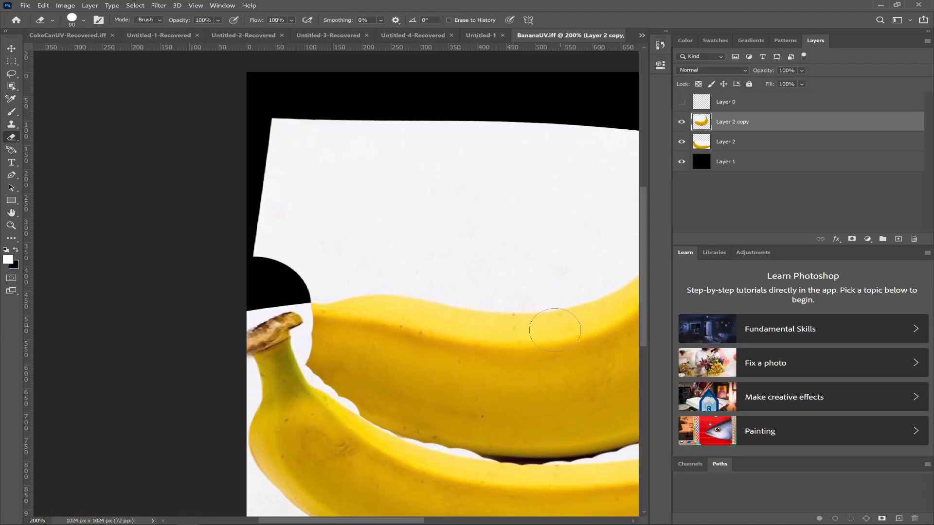
# Try extending the upper banana's top edge on Layer 2 copy with a 50 px Clone Stamp, and undo the unwanted strokes
pyautogui.press('s')
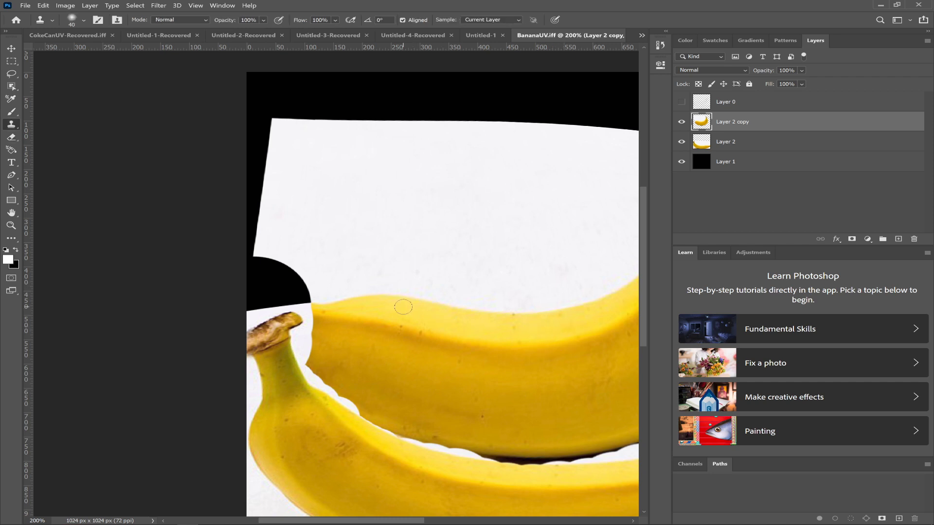
pyautogui.press(']')
pyautogui.moveTo(402, 304)
pyautogui.mouseDown()
pyautogui.moveTo(481, 305)
pyautogui.moveTo(423, 302)
pyautogui.moveTo(450, 305)
pyautogui.mouseUp()
pyautogui.hotkey('ctrl', 'z')
pyautogui.click(446, 307)
pyautogui.hotkey('ctrl', 'z')
pyautogui.hotkey('ctrl', 'z')
# Clone yellow skin along the upper banana's top edge on Layer 2 copy past the Layer 0 wireframe outline, and hide Layer 0 again
pyautogui.click(683, 102)
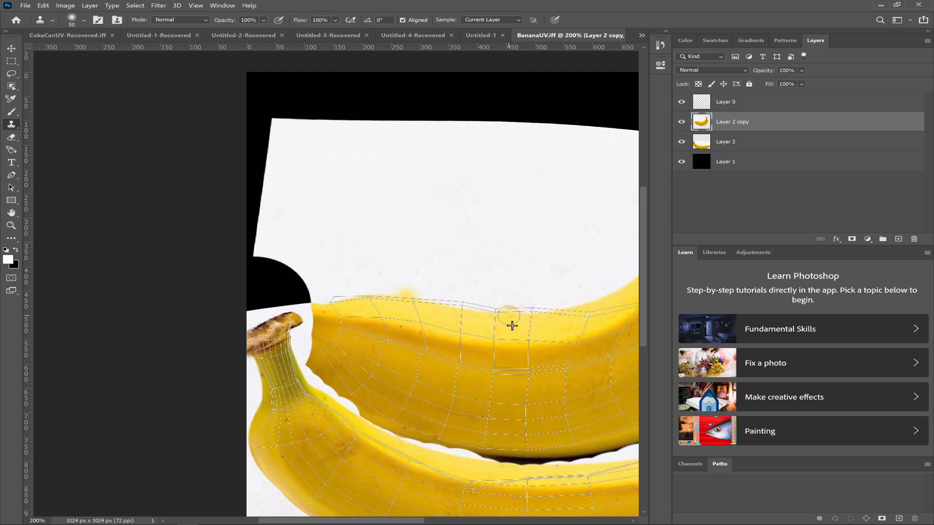
pyautogui.click(493, 308)
pyautogui.click(682, 102)
pyautogui.click(681, 103)
pyautogui.moveTo(469, 307)
pyautogui.mouseDown()
pyautogui.moveTo(411, 295)
pyautogui.moveTo(332, 296)
pyautogui.moveTo(351, 296)
pyautogui.mouseUp()
pyautogui.moveTo(516, 309)
pyautogui.mouseDown()
pyautogui.moveTo(554, 307)
pyautogui.moveTo(533, 310)
pyautogui.mouseUp()
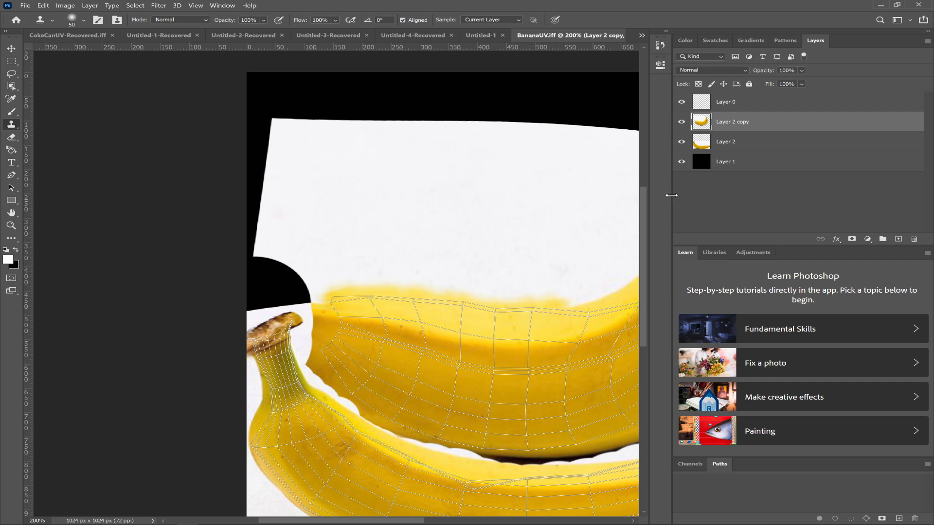
pyautogui.click(681, 103)
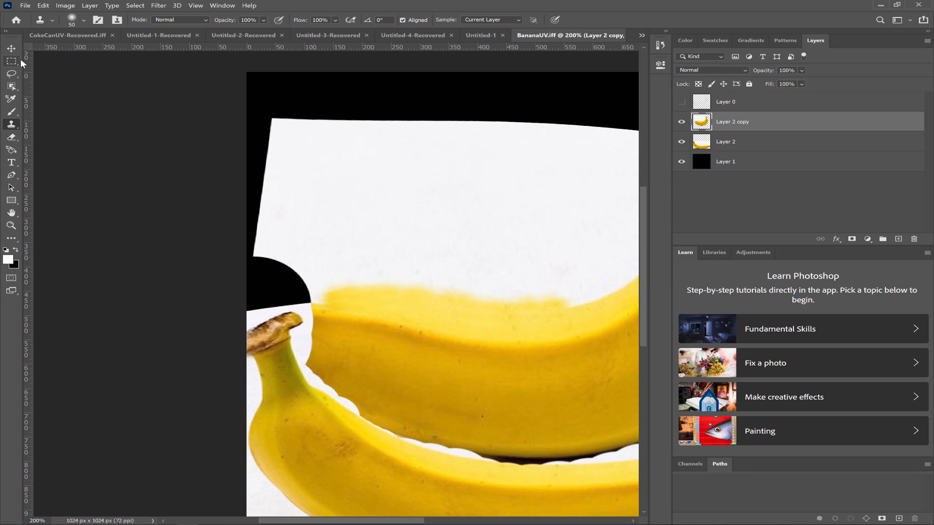
# Save the banana texture as a PNG file named BananaTXT3.png in the 3D Studio Section 5 folder, with large file size
pyautogui.click(21, 6)
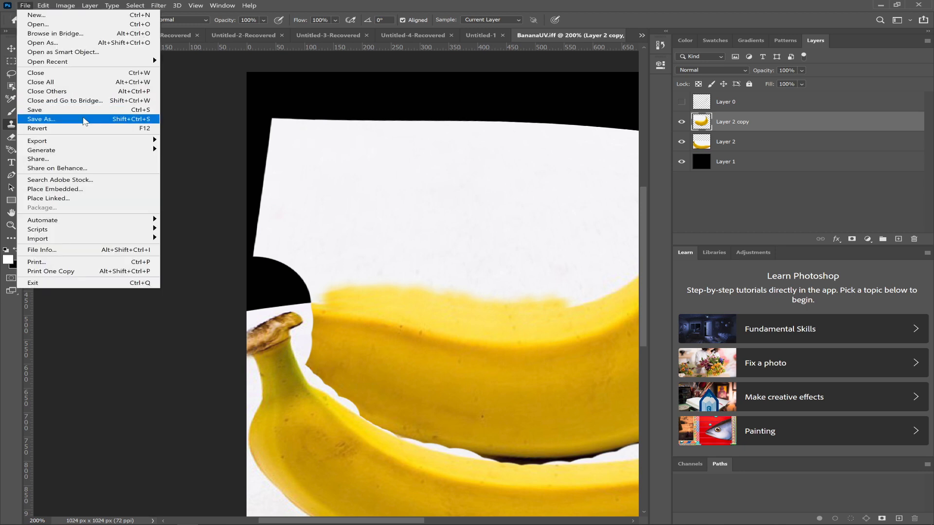
pyautogui.click(145, 121)
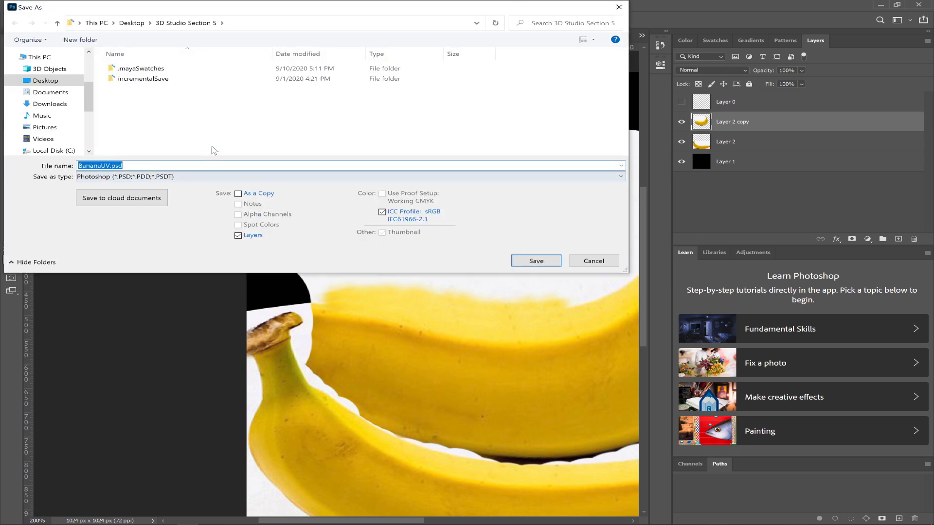
pyautogui.click(230, 177)
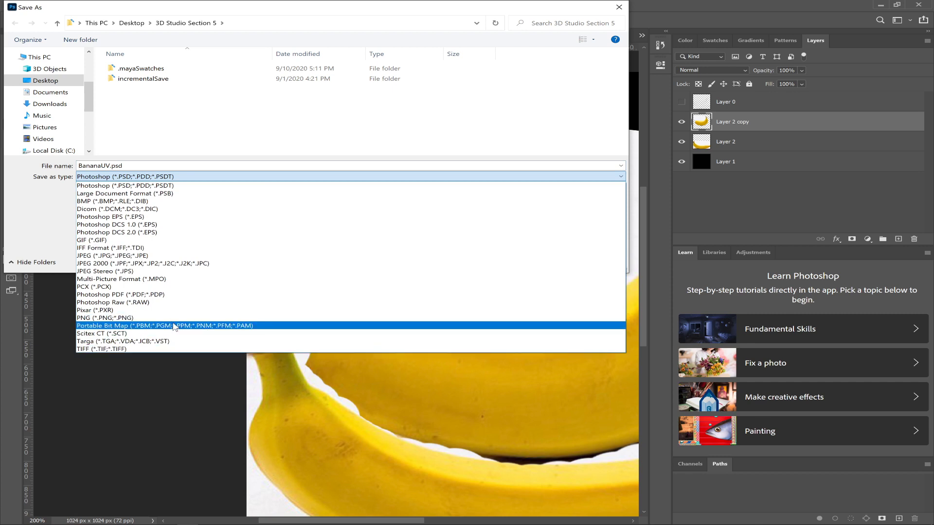
pyautogui.click(178, 318)
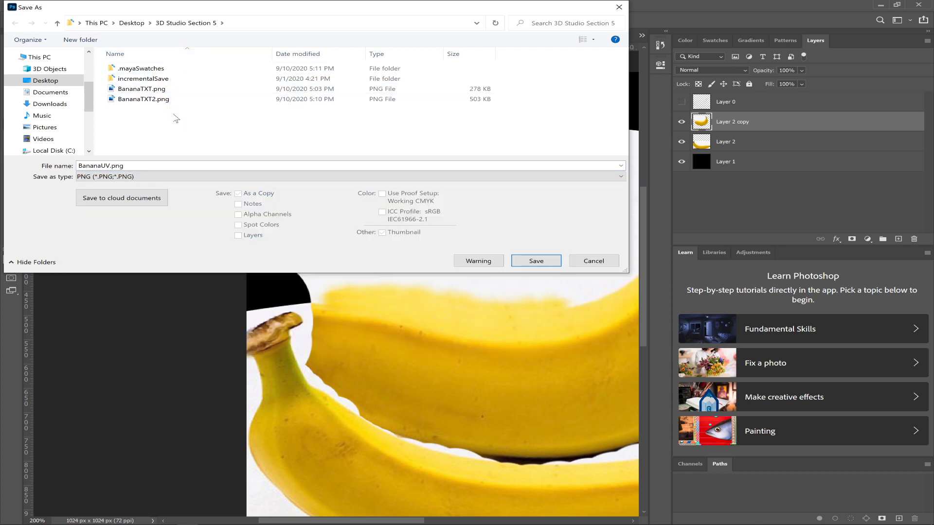
pyautogui.click(146, 99)
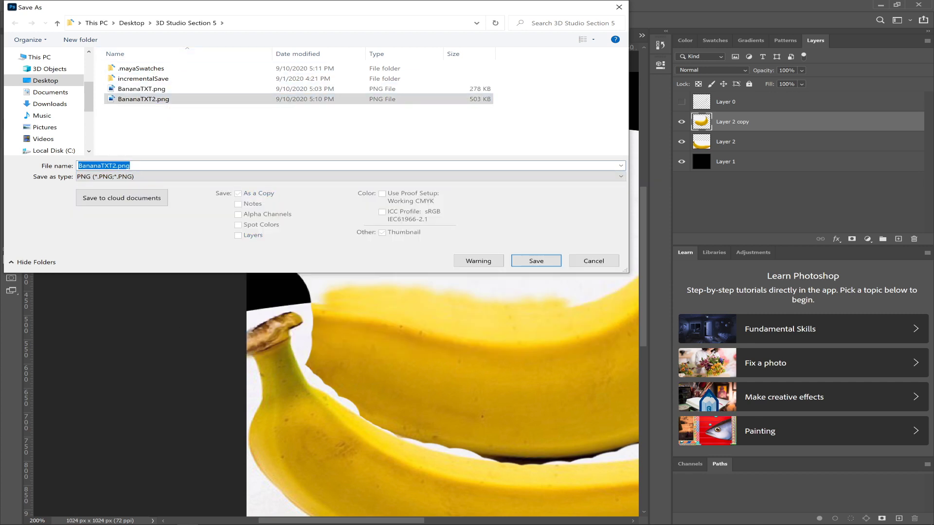
pyautogui.click(116, 166)
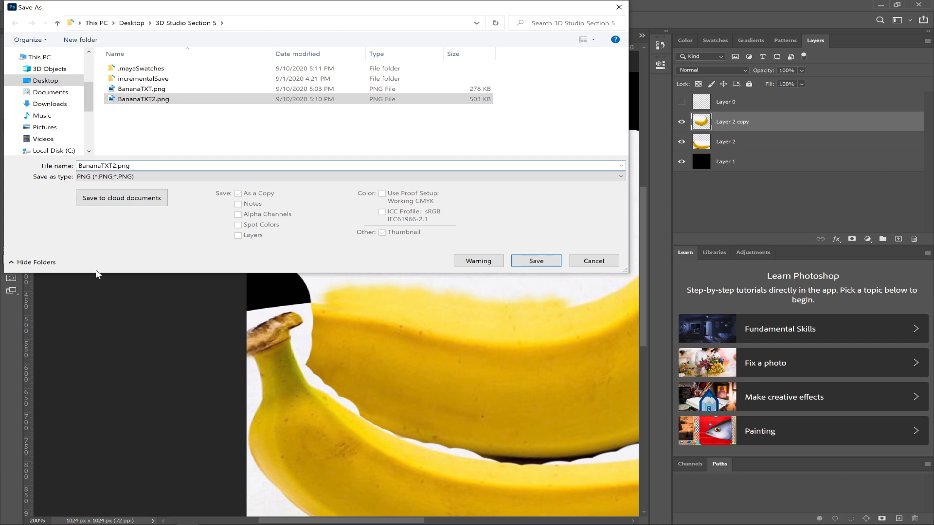
pyautogui.press('BackSpace')
pyautogui.write('3')
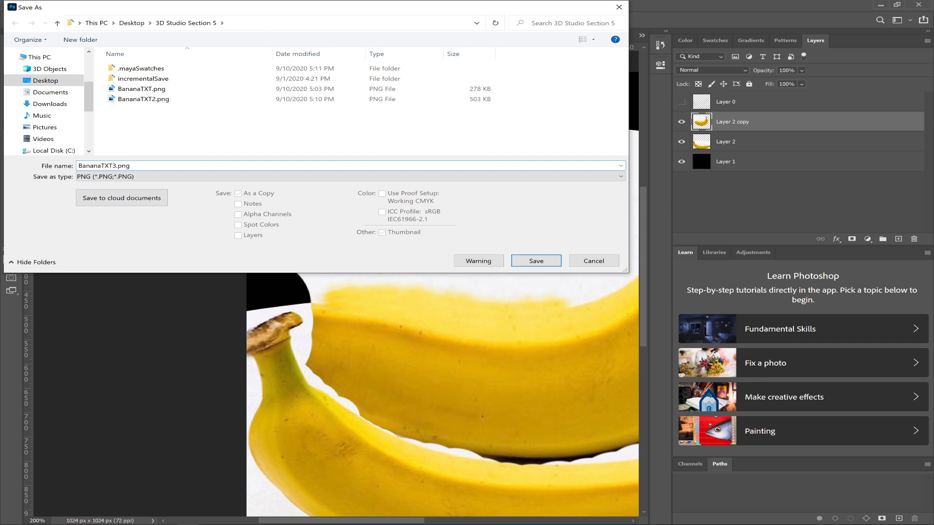
pyautogui.press('Return')
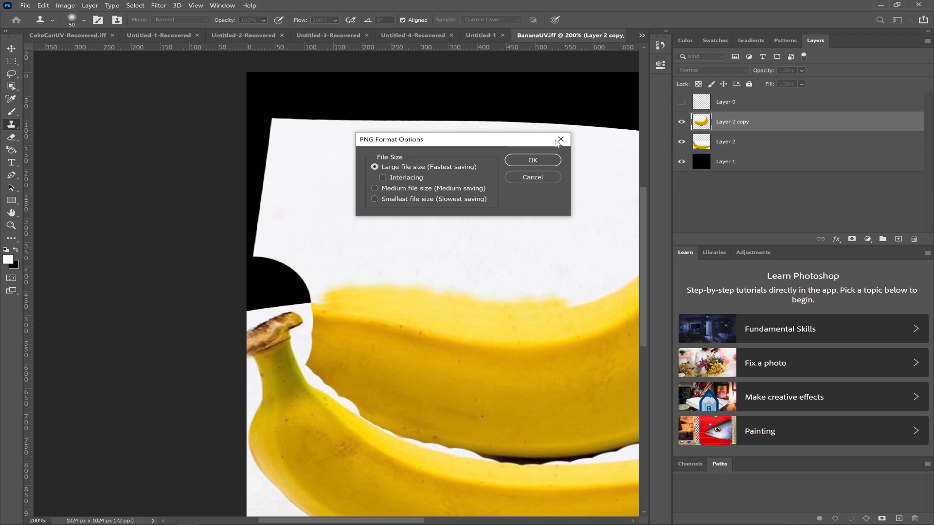
pyautogui.click(534, 159)
# Switch to Maya, take a brief look at the banana's UV layout, and open the Hypershade
pyautogui.hotkey('alt', 'Tab')
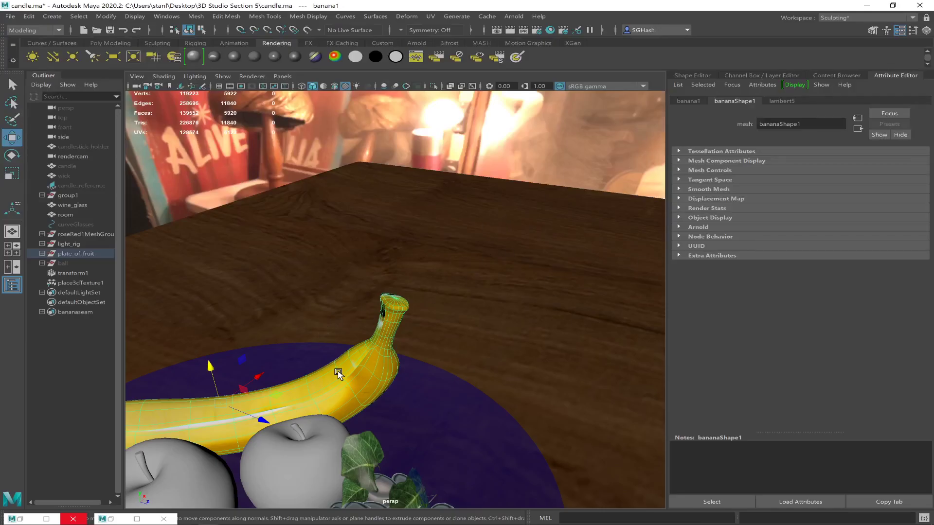
pyautogui.hotkey('ctrl', 'a')
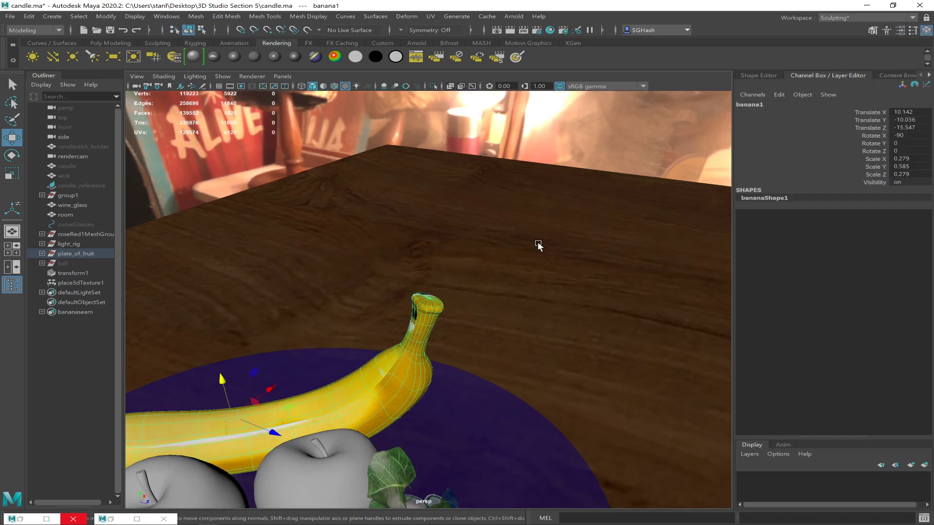
pyautogui.hotkey('ctrl', 'a')
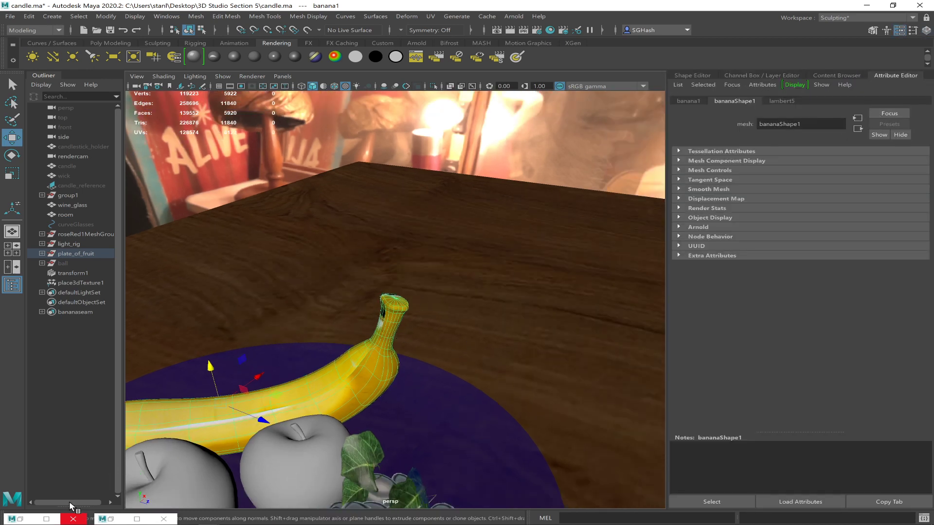
pyautogui.click(113, 520)
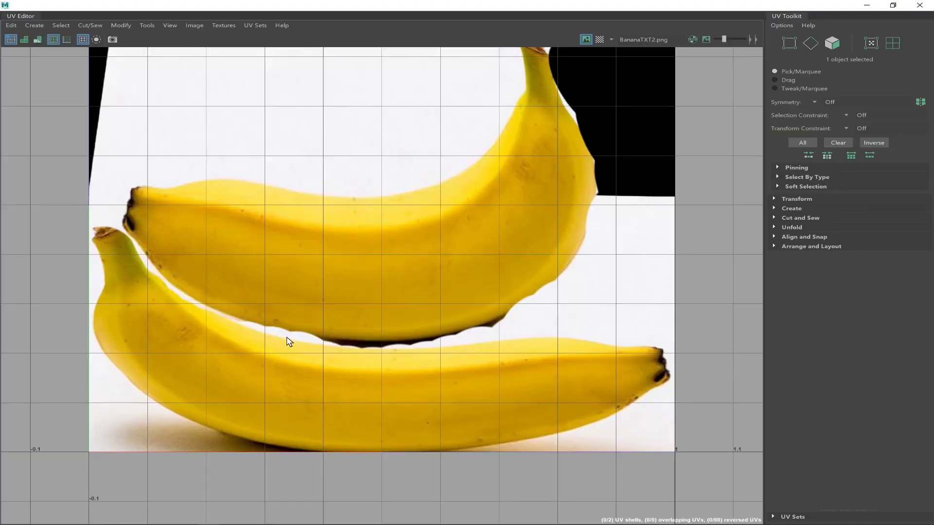
pyautogui.click(865, 6)
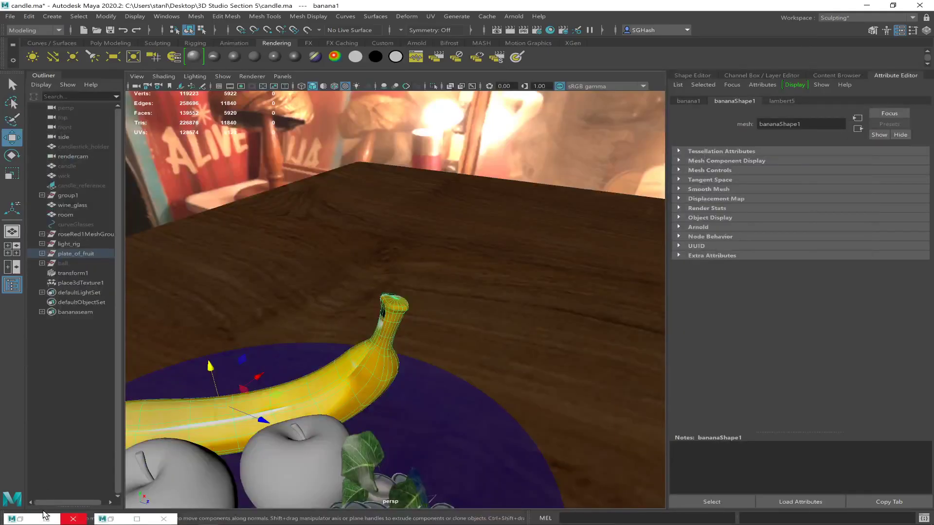
pyautogui.click(23, 520)
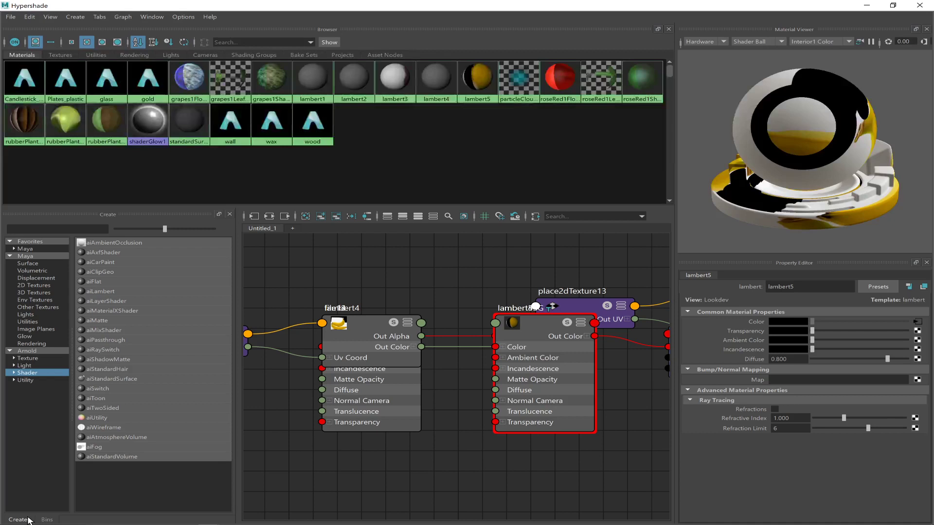
# Create an Arnold aiStandardSurface material, name it Banana, and set its specular weight to 0
pyautogui.click(37, 351)
pyautogui.click(24, 372)
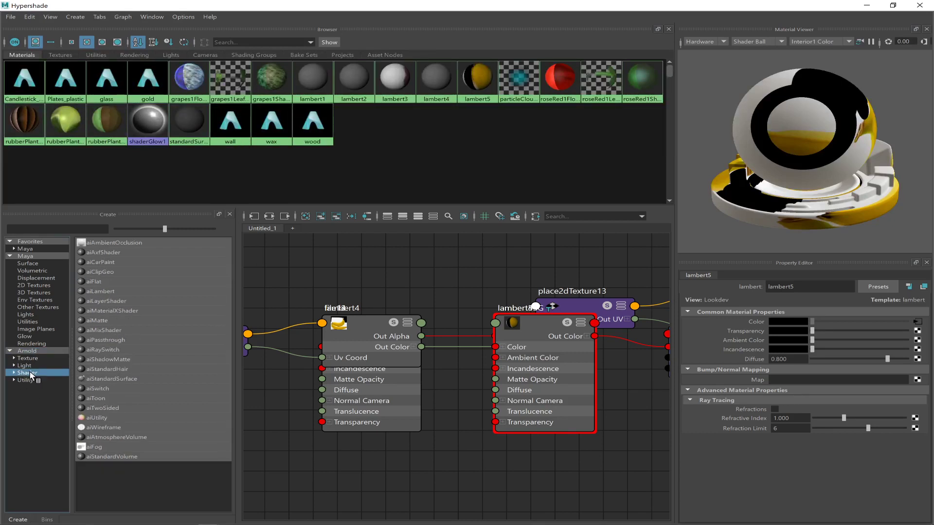
pyautogui.click(112, 379)
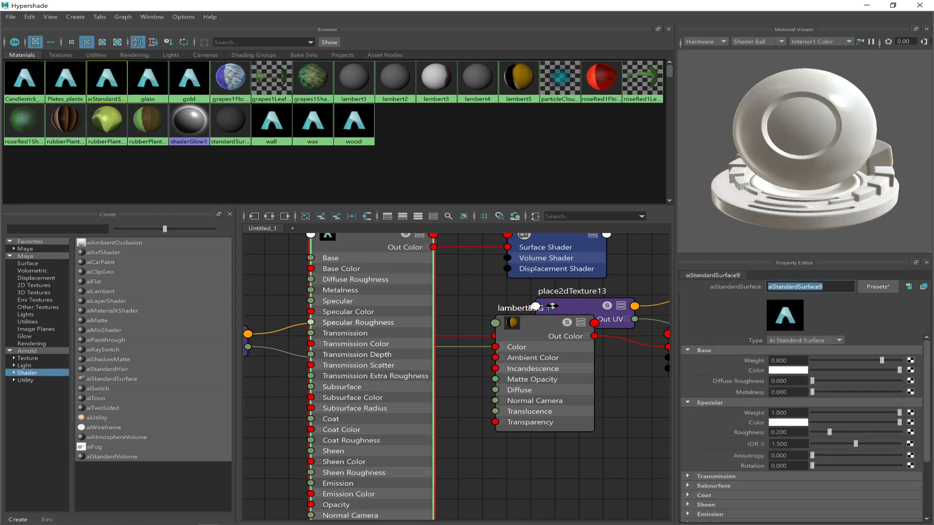
pyautogui.write('Banana')
pyautogui.press('Return')
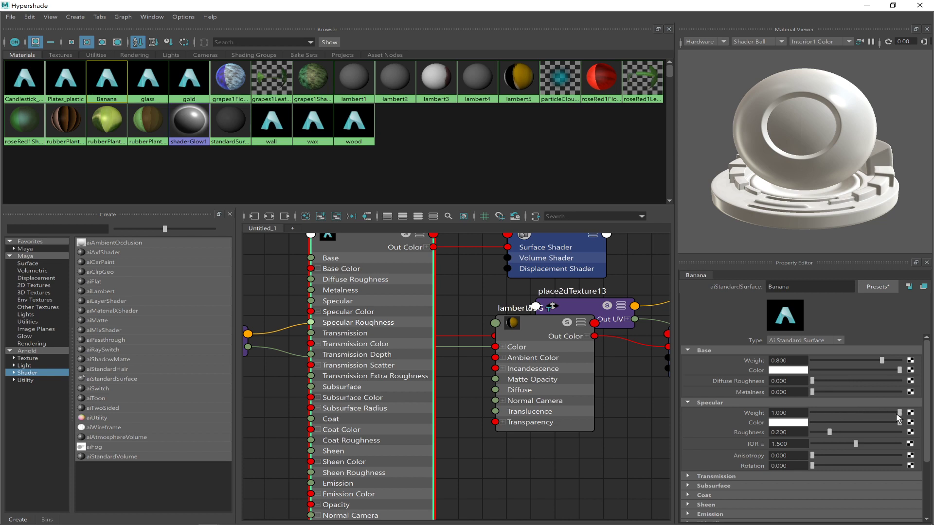
pyautogui.moveTo(902, 416); pyautogui.dragTo(775, 415)
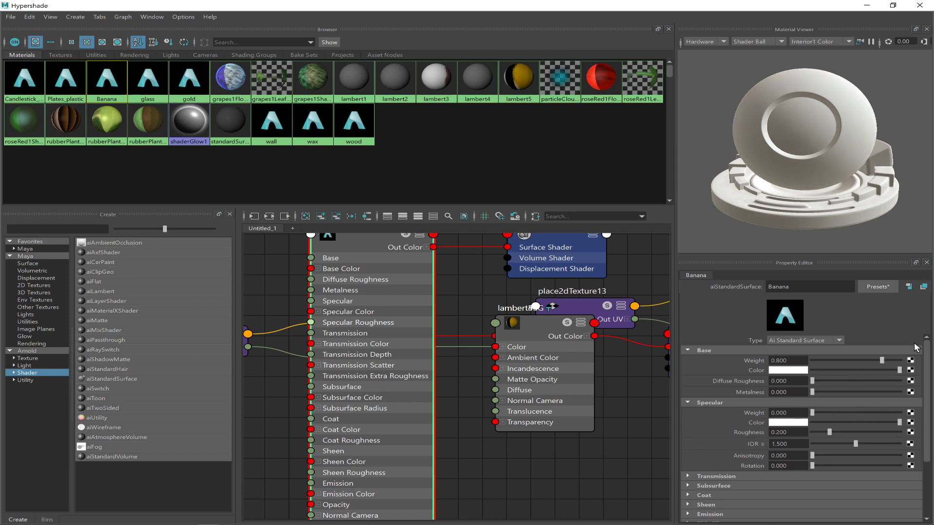
# Map the Banana material's base color to a file texture that loads BananaTXT3.png
pyautogui.click(910, 371)
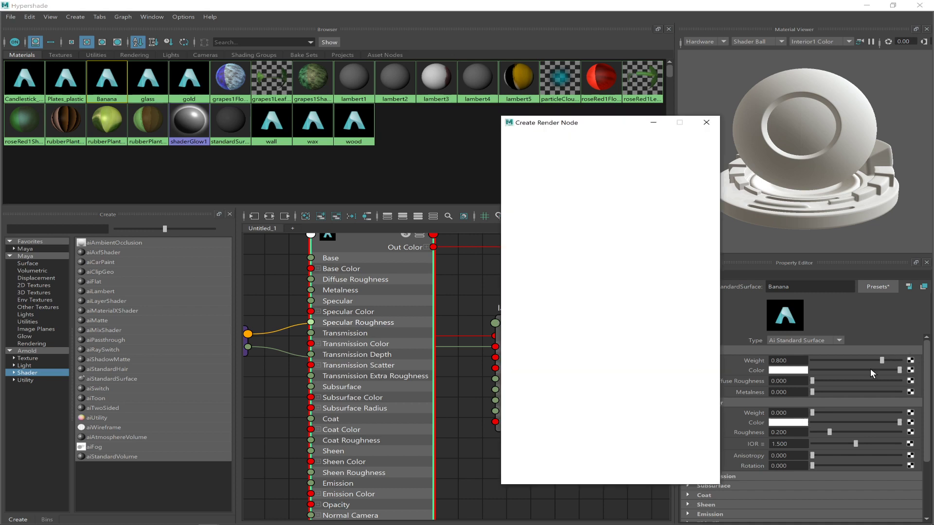
pyautogui.click(599, 189)
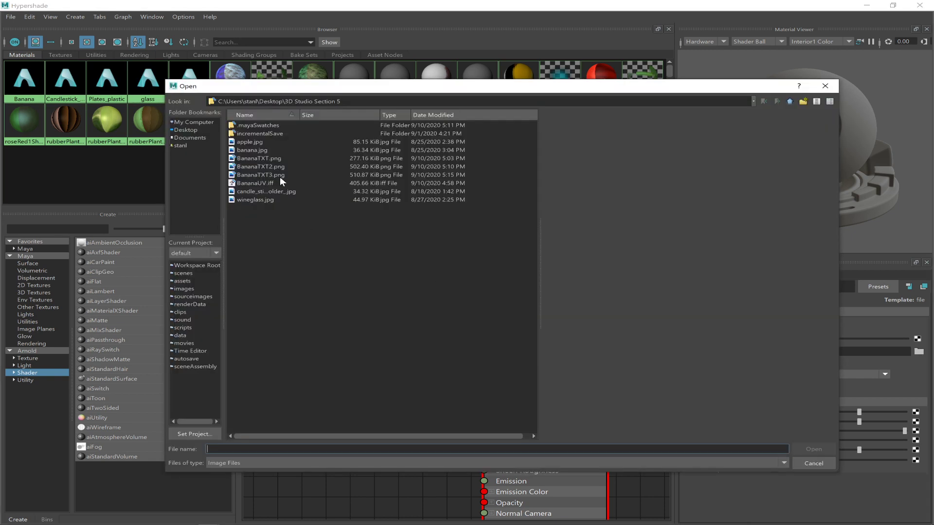
pyautogui.click(280, 176)
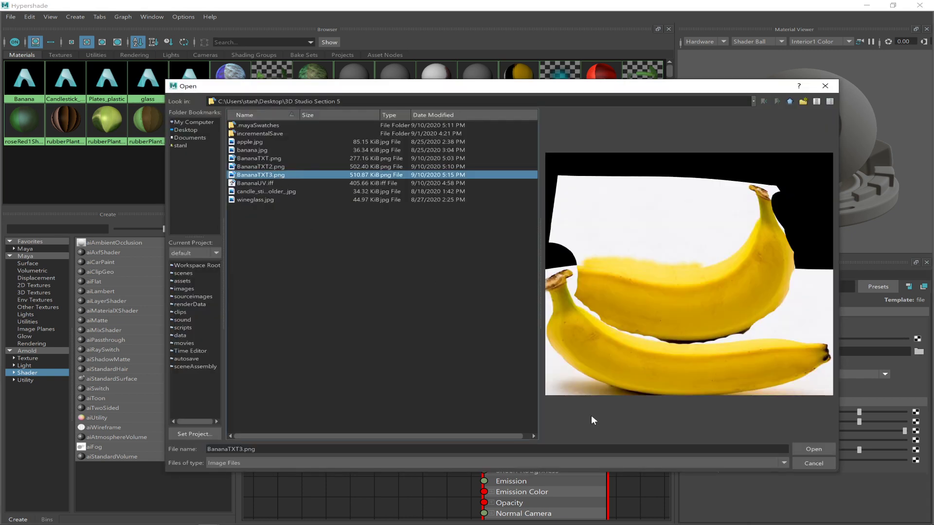
pyautogui.click(810, 448)
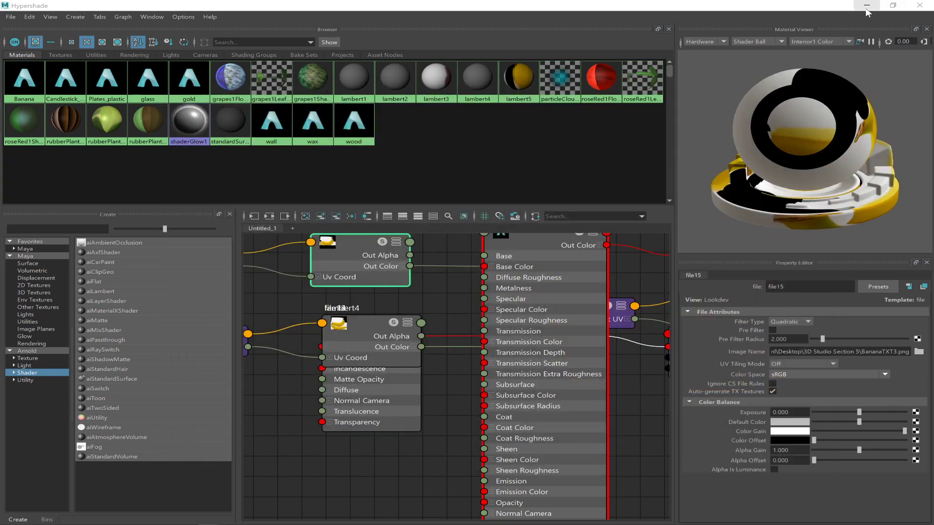
# Assign the Banana material to the banana mesh on the plate and put the Hypershade away
pyautogui.click(894, 5)
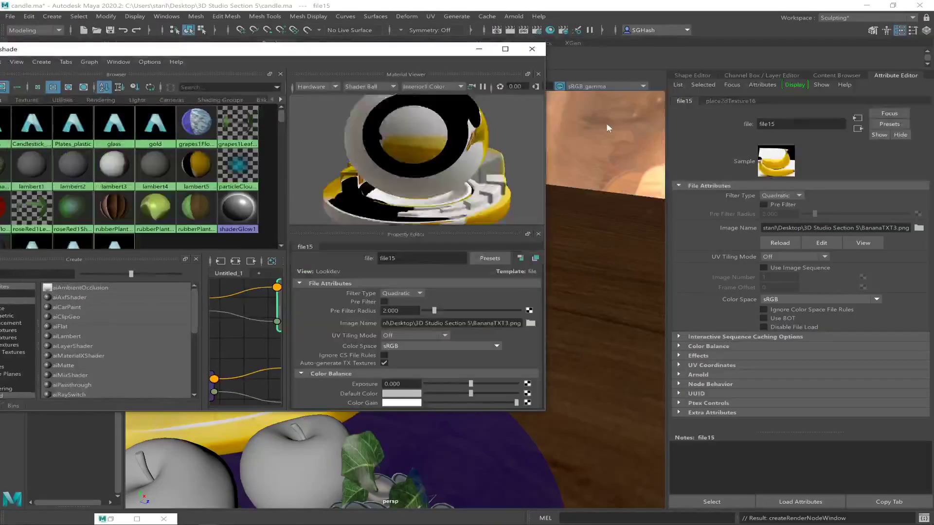
pyautogui.moveTo(284, 60); pyautogui.dragTo(686, 92)
pyautogui.click(262, 396)
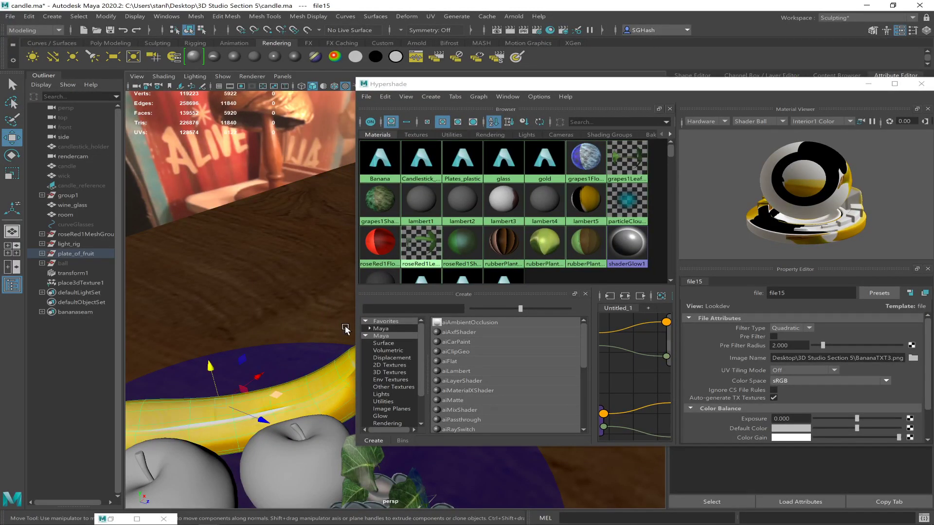
pyautogui.moveTo(382, 152); pyautogui.dragTo(336, 170, button='right')
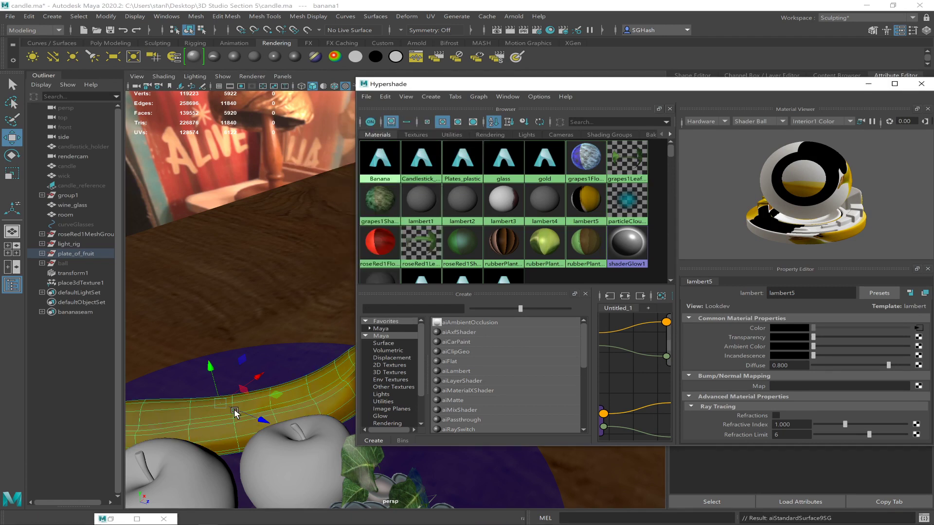
pyautogui.click(861, 88)
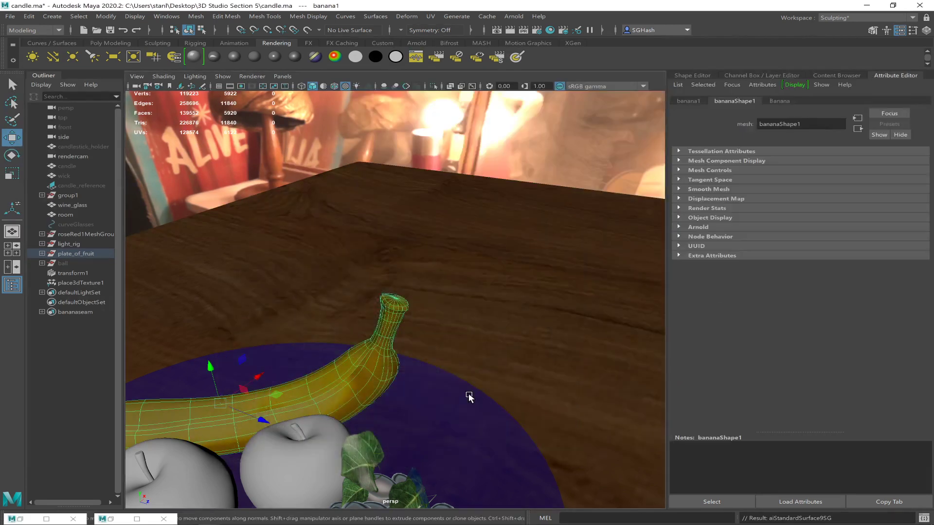
# Inspect the textured banana from its stem end and switch the viewport to the rendercam camera
pyautogui.click(444, 356)
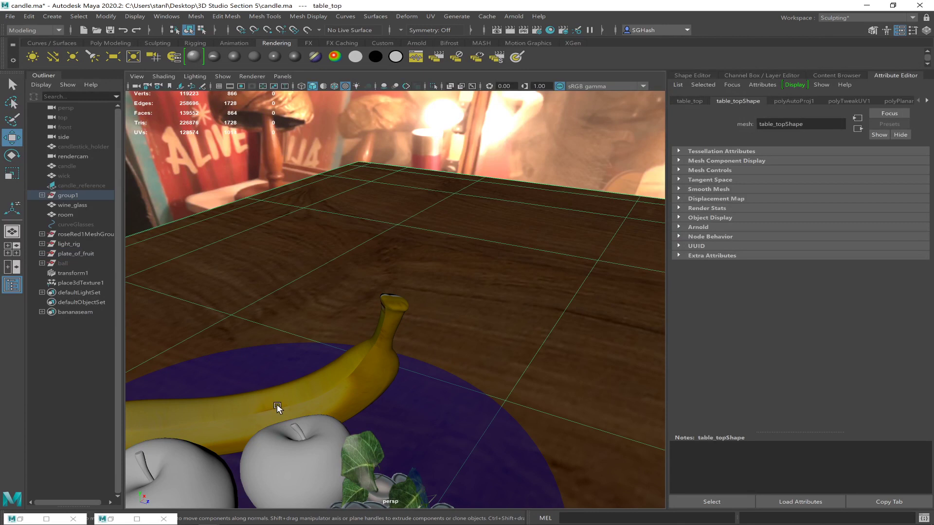
pyautogui.keyDown('alt'); pyautogui.moveTo(280, 406); pyautogui.dragTo(395, 367); pyautogui.keyUp('alt')
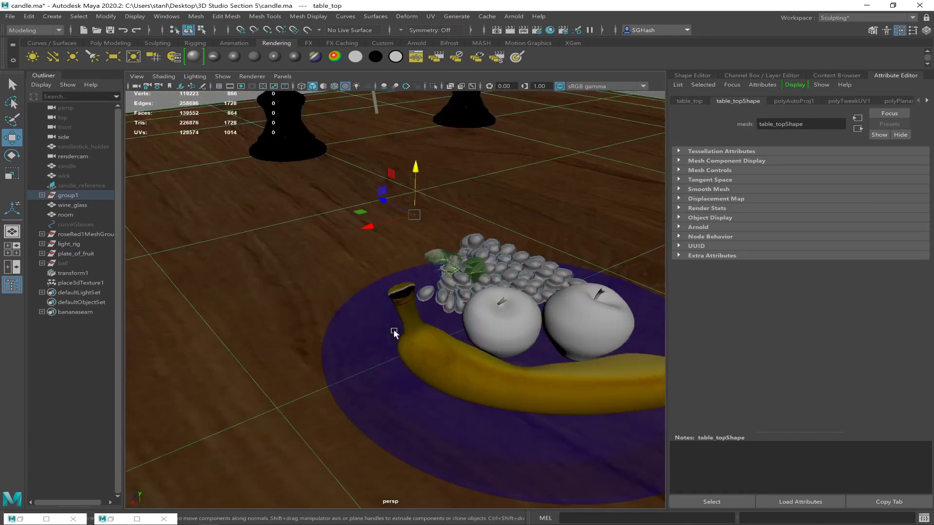
pyautogui.keyDown('alt'); pyautogui.moveTo(404, 292); pyautogui.dragTo(381, 296); pyautogui.keyUp('alt')
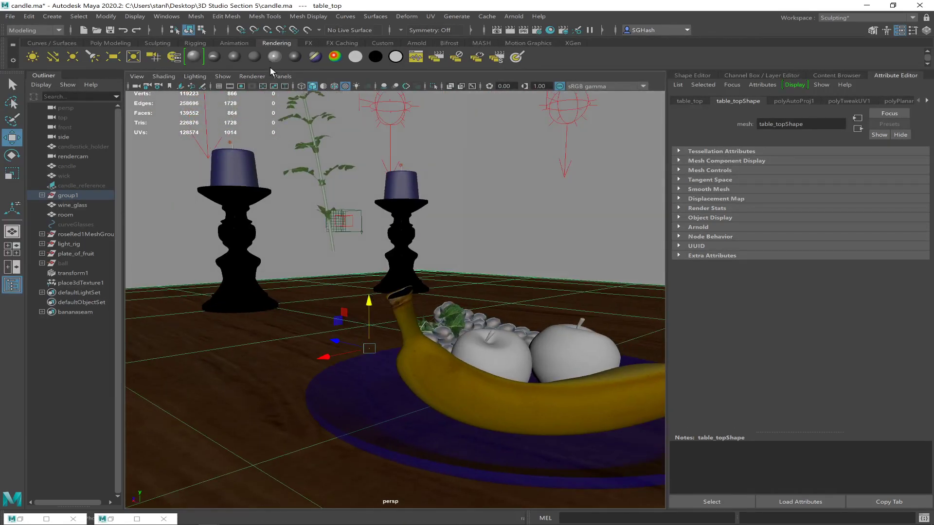
pyautogui.click(278, 76)
pyautogui.moveTo(347, 86)
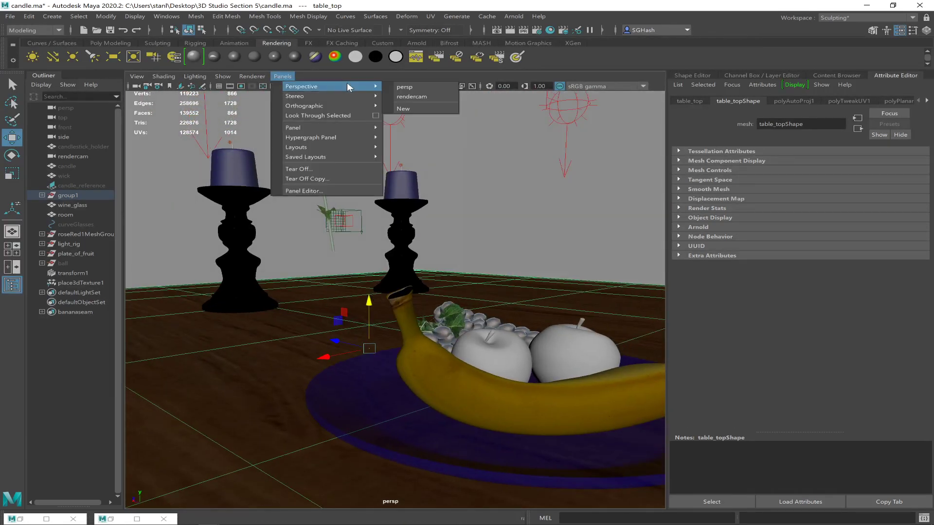
pyautogui.click(403, 96)
pyautogui.press('q')
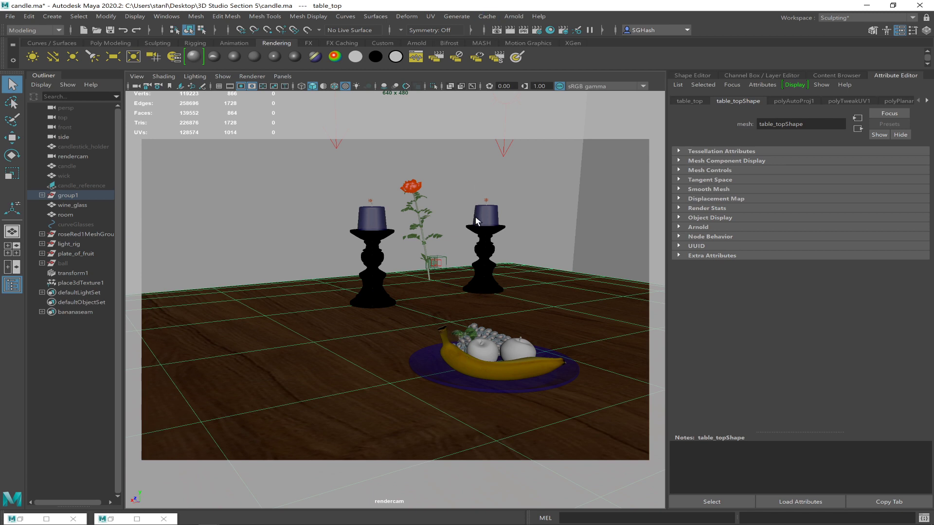
# Bring up the Render View to check the rendercam image, and put the window away
pyautogui.click(501, 29)
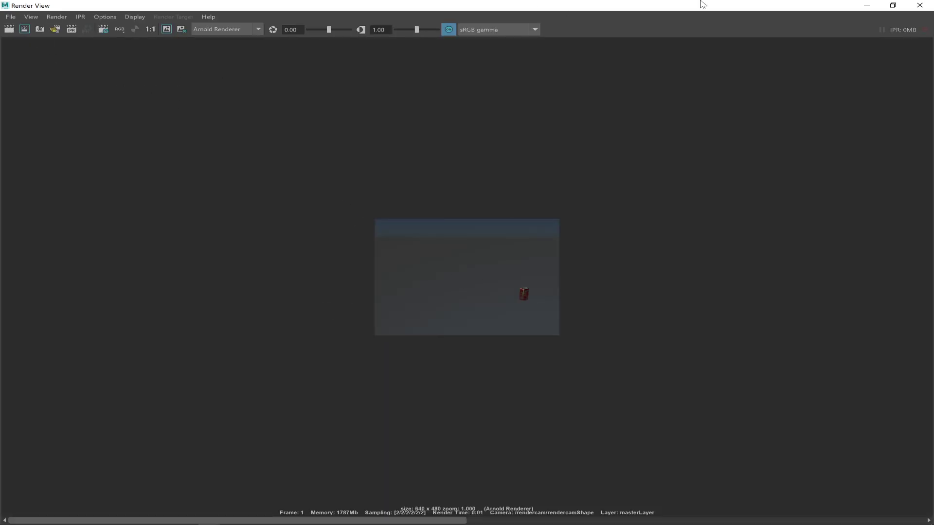
pyautogui.click(893, 5)
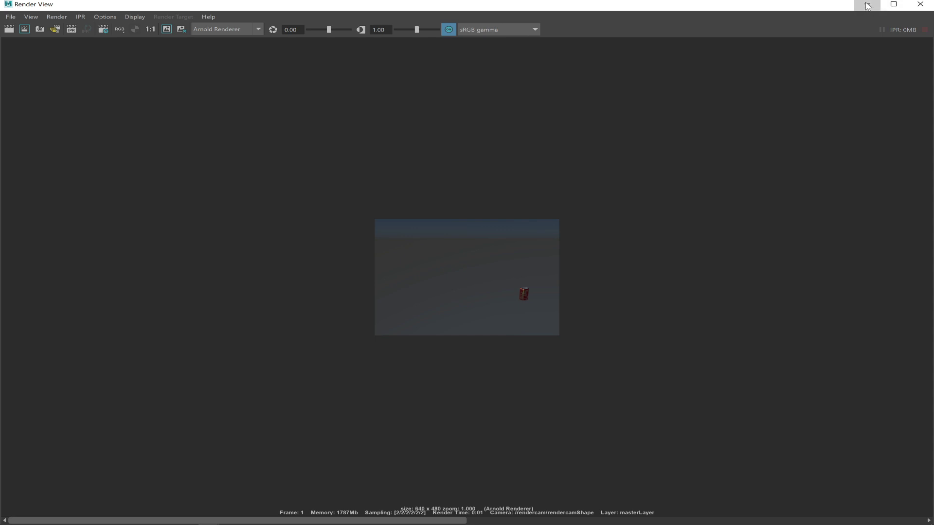
pyautogui.click(868, 6)
# Keep the banana on the plate selected and bring the Render View back up
pyautogui.click(492, 367)
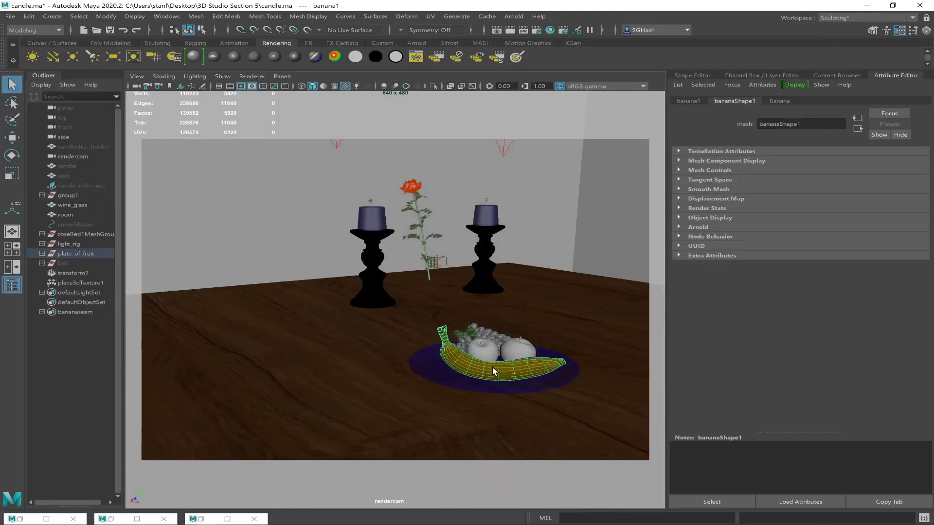
pyautogui.hotkey('alt', 'Tab')
pyautogui.hotkey('alt', 'Tab')
pyautogui.hotkey('alt', 'Tab')
pyautogui.hotkey('alt', 'Tab')
pyautogui.hotkey('alt', 'Tab')
pyautogui.hotkey('alt', 'Tab')
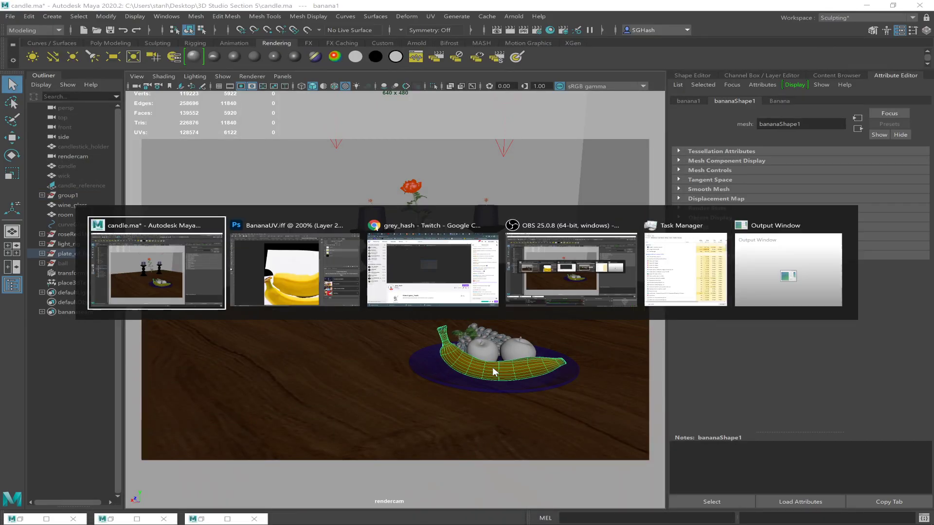
pyautogui.click(202, 519)
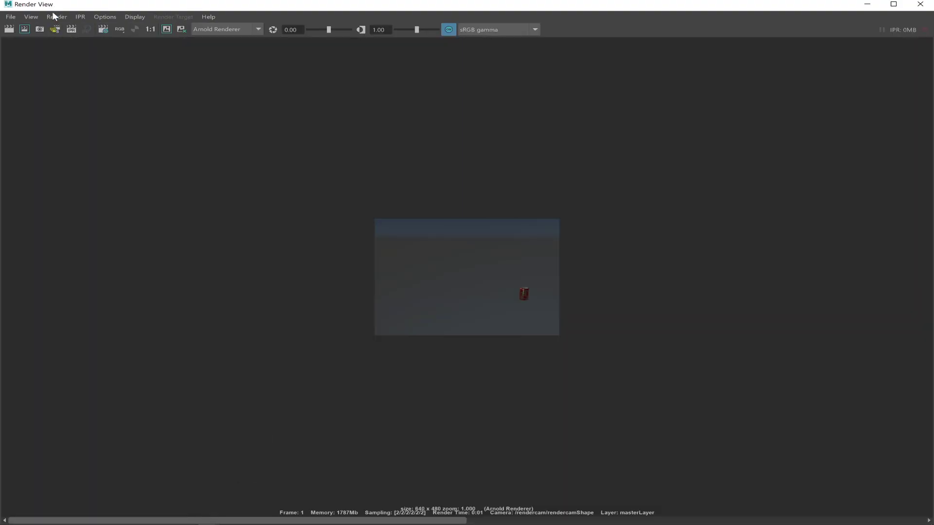
# Render the selected banana through the rendercam camera and put the Render View away
pyautogui.click(57, 17)
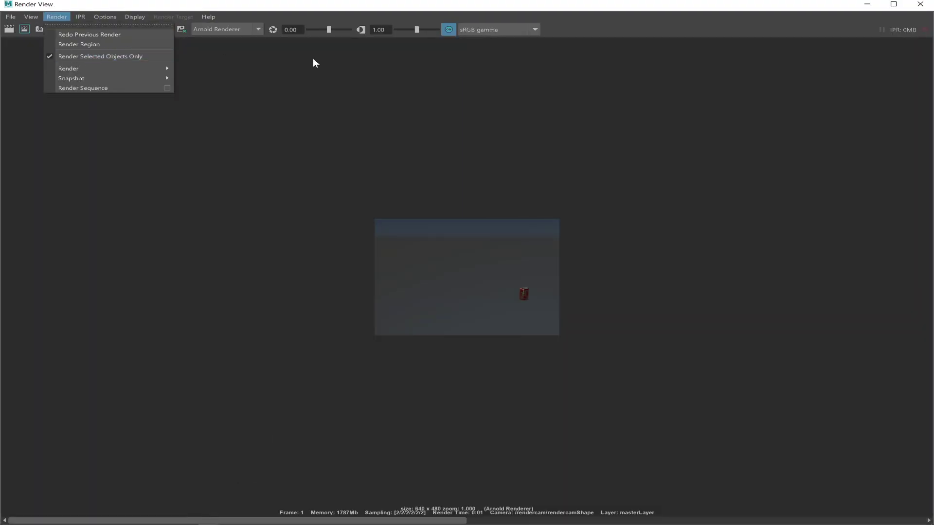
pyautogui.click(273, 5)
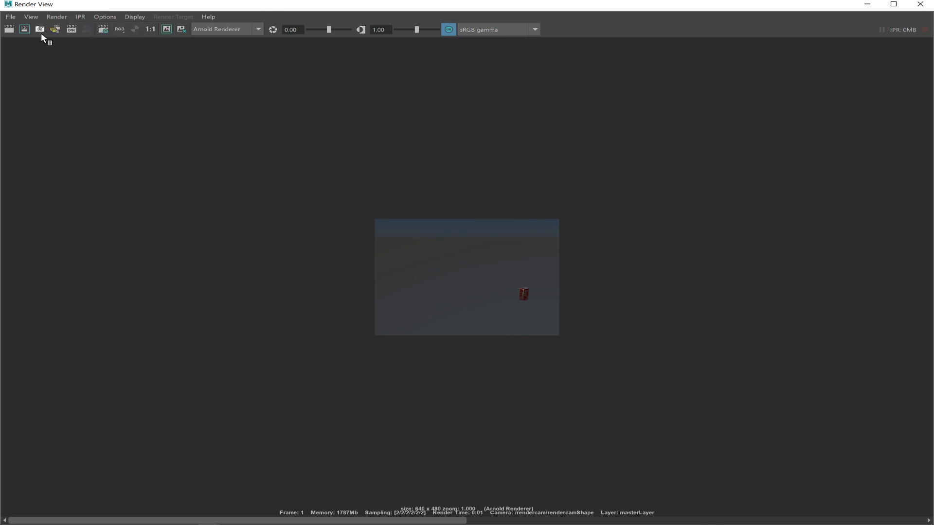
pyautogui.click(53, 17)
pyautogui.moveTo(128, 73)
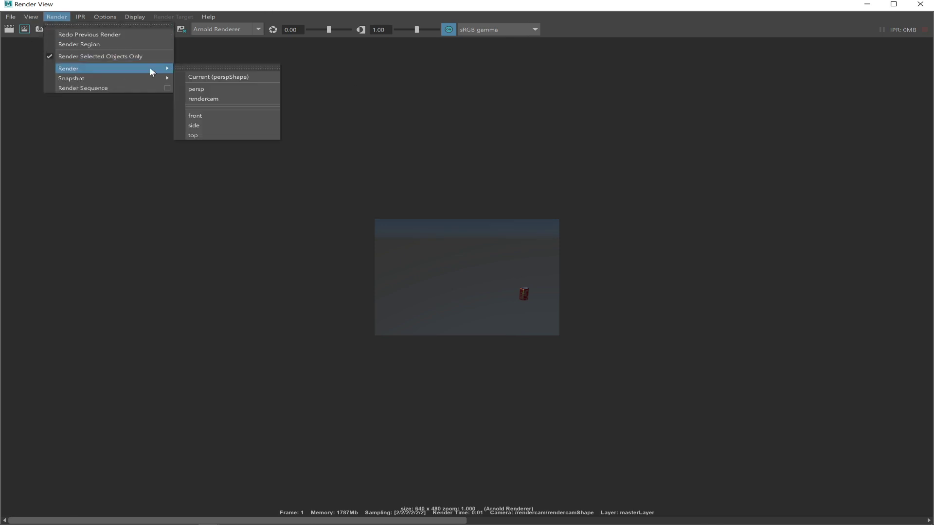
pyautogui.click(196, 96)
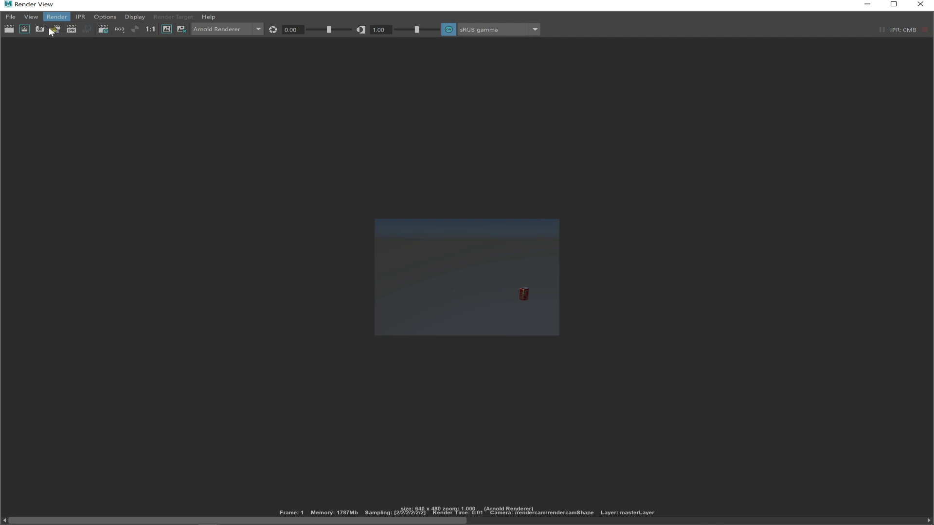
pyautogui.click(29, 31)
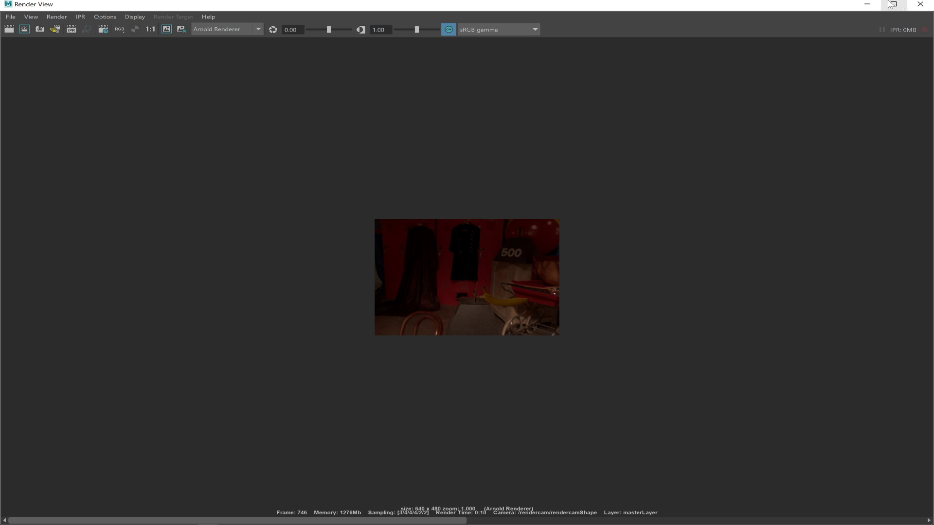
pyautogui.click(867, 4)
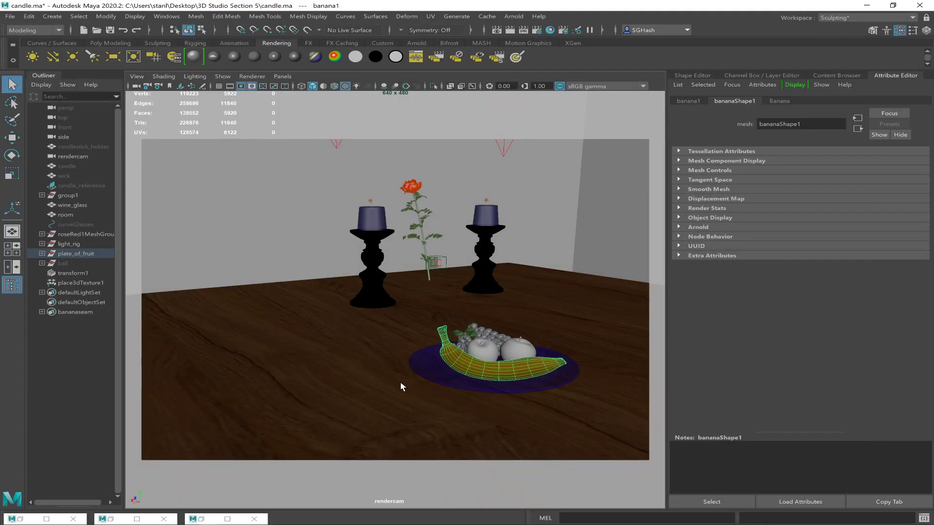
# Select the table top together with the banana and render only a region across the lower part of the image
pyautogui.click(386, 376)
pyautogui.keyDown('shift'); pyautogui.click(490, 369); pyautogui.keyUp('shift')
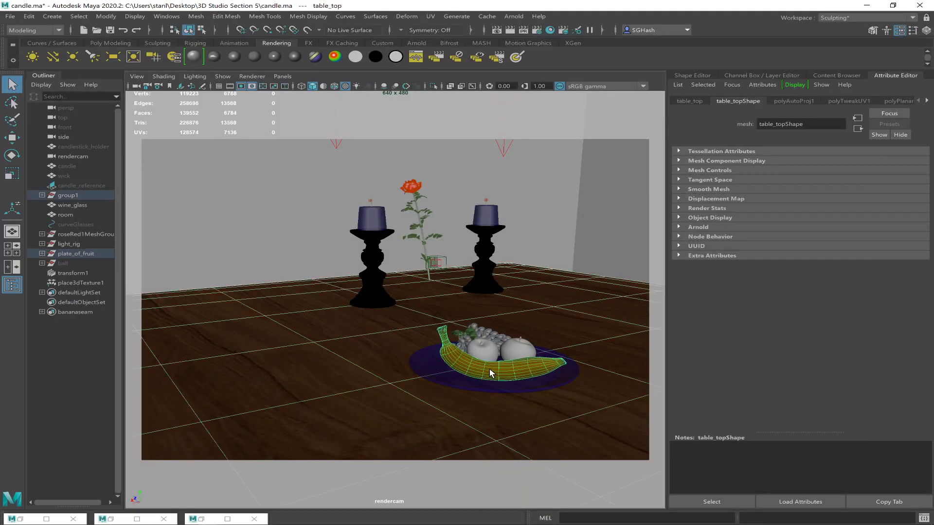
pyautogui.click(205, 519)
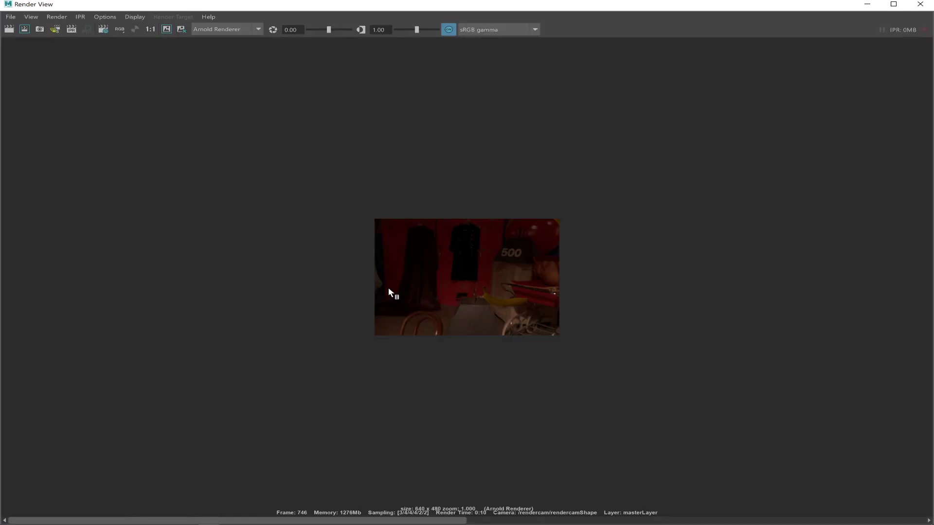
pyautogui.moveTo(369, 285); pyautogui.dragTo(568, 349)
pyautogui.click(28, 30)
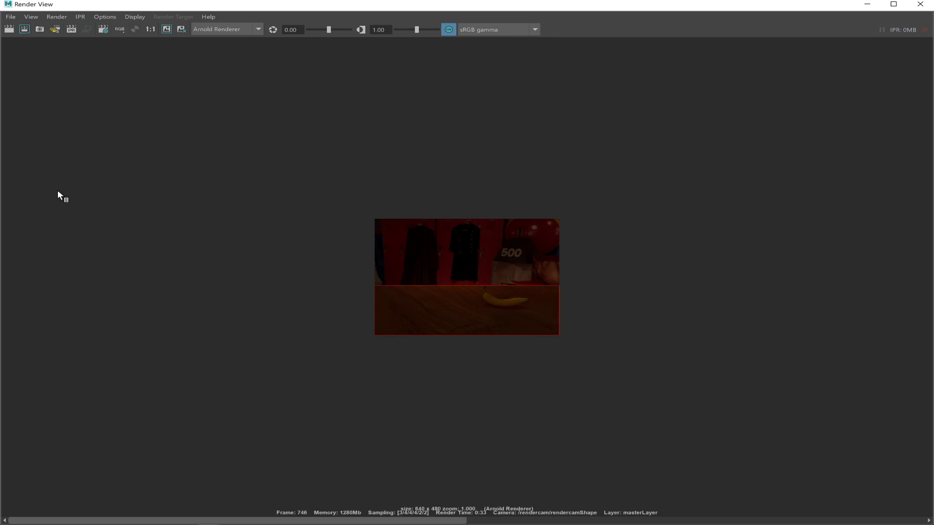
# Examine the rendered banana up close and against the whole rendered image
pyautogui.keyDown('ctrl'); pyautogui.keyDown('alt'); pyautogui.moveTo(468, 279); pyautogui.dragTo(541, 322); pyautogui.keyUp('alt'); pyautogui.keyUp('ctrl')
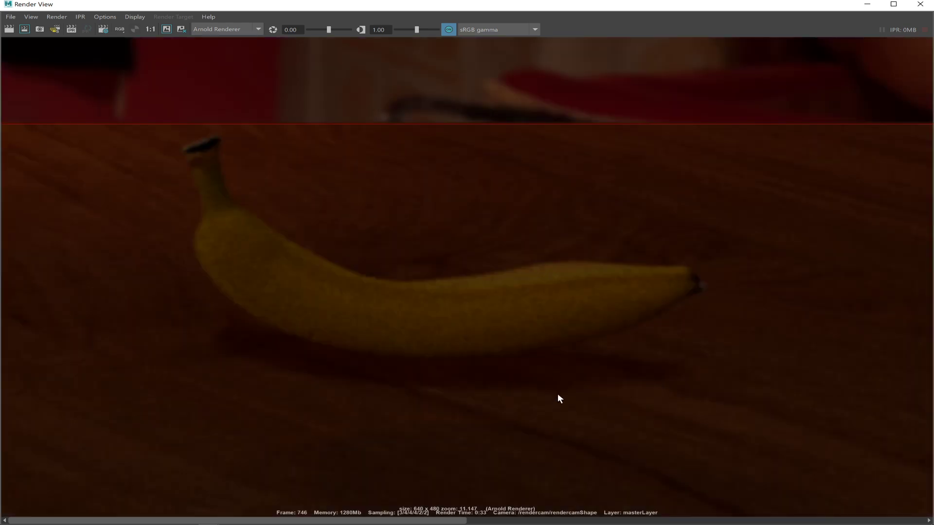
pyautogui.keyDown('alt'); pyautogui.moveTo(589, 364); pyautogui.dragTo(223, 384, button='right'); pyautogui.keyUp('alt')
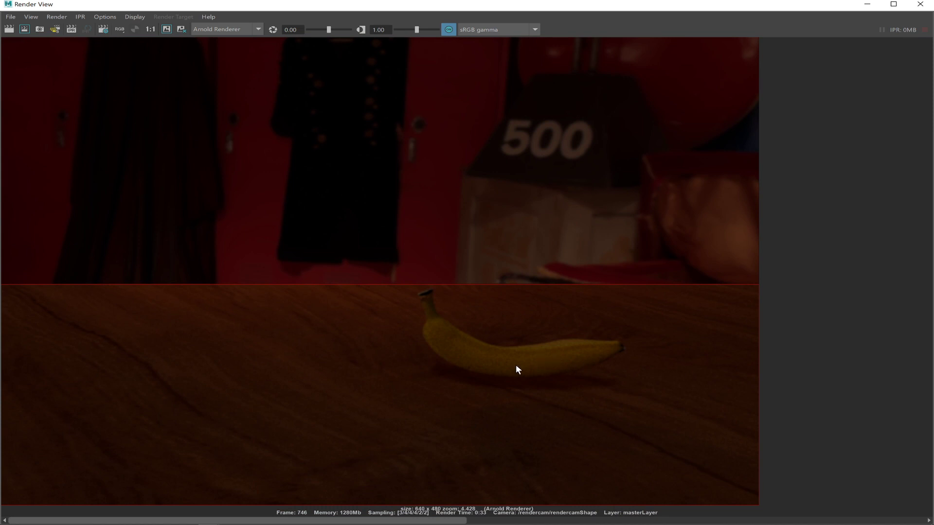
pyautogui.keyDown('alt'); pyautogui.moveTo(485, 366); pyautogui.dragTo(390, 356, button='right'); pyautogui.keyUp('alt')
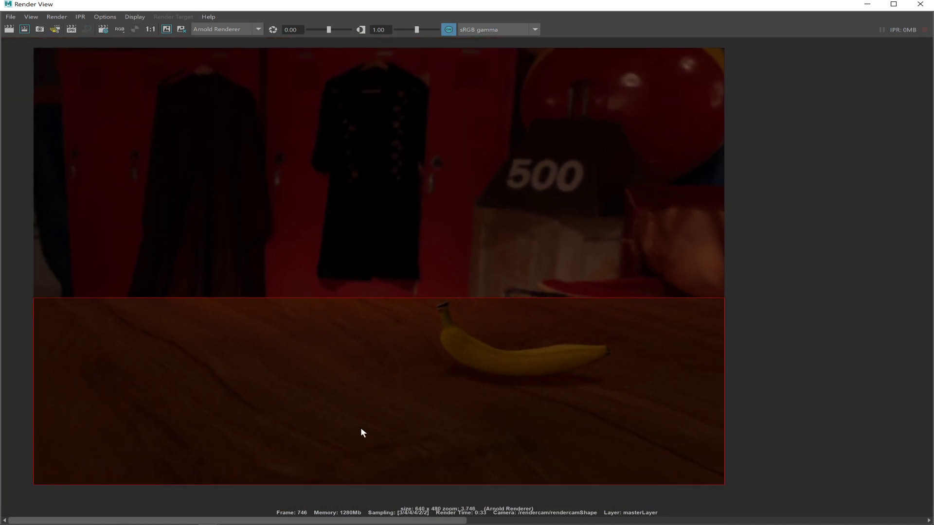
# Switch to the Twitch stream page in Chrome to read the chat, and return to the Render View
pyautogui.hotkey('alt', 'Tab')
pyautogui.hotkey('alt', 'Tab')
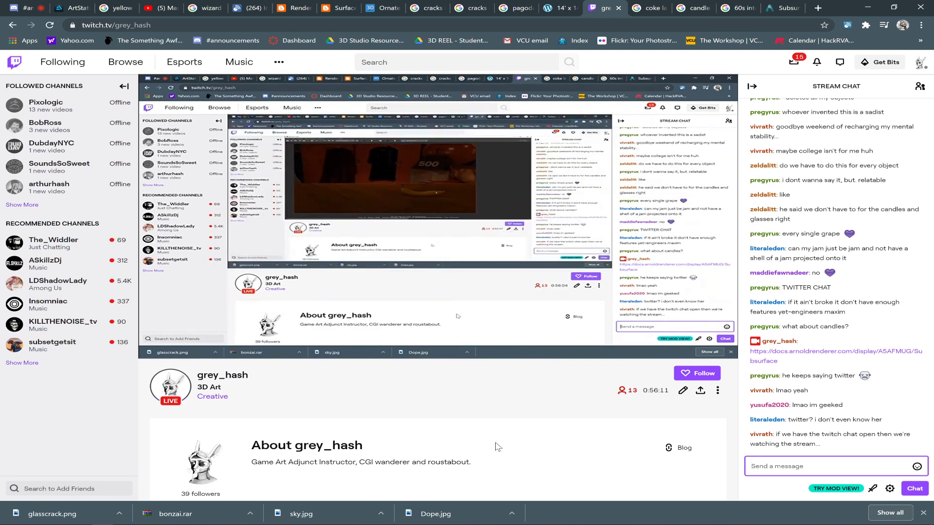
pyautogui.moveTo(335, 236)
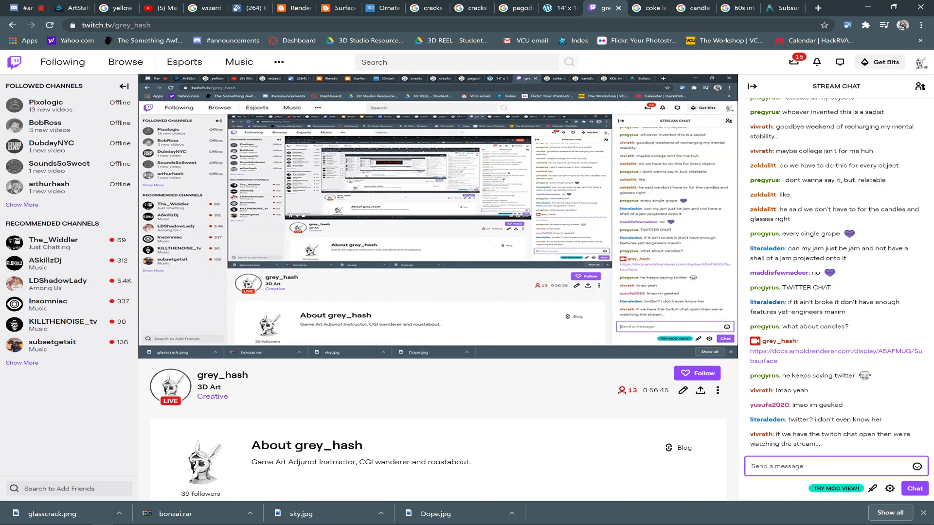
pyautogui.hotkey('alt', 'Tab')
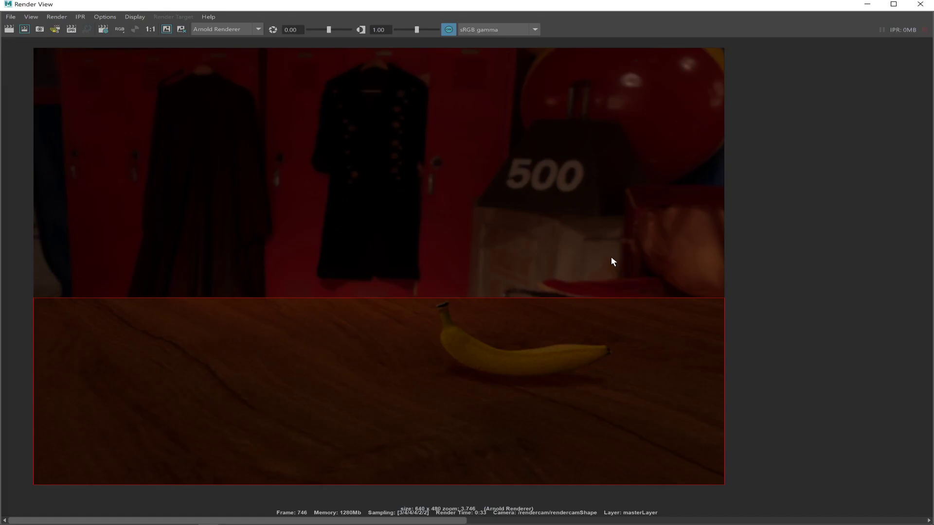
# Put the Render View away, select the apple nearest the banana's tip, and frame it through the persp camera
pyautogui.click(867, 4)
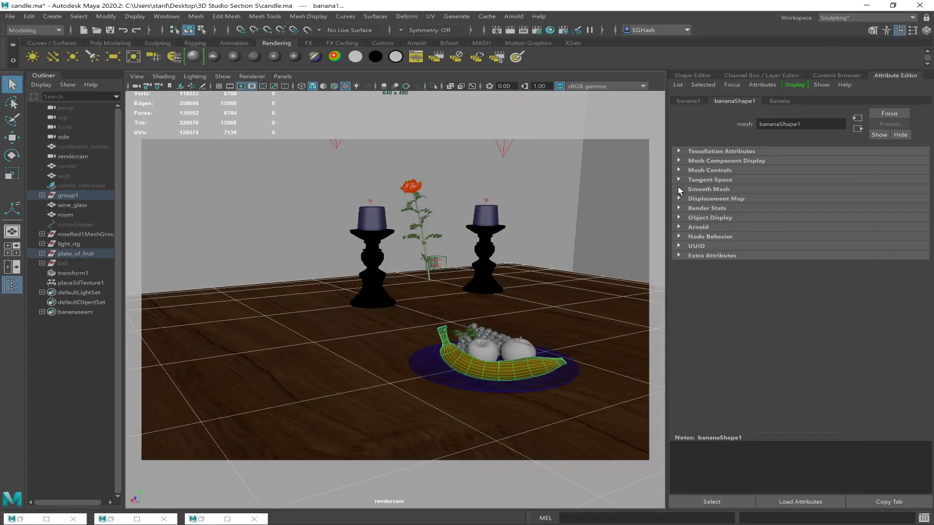
pyautogui.click(551, 330)
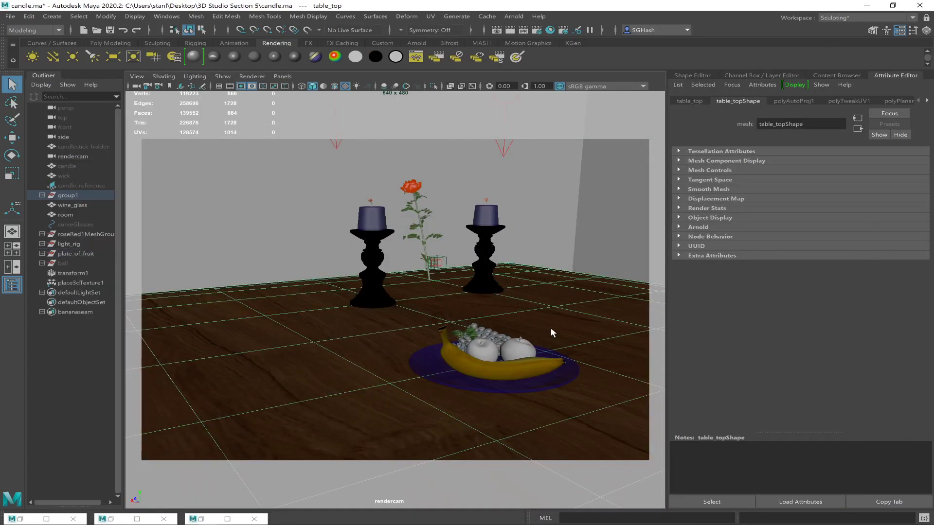
pyautogui.click(486, 275)
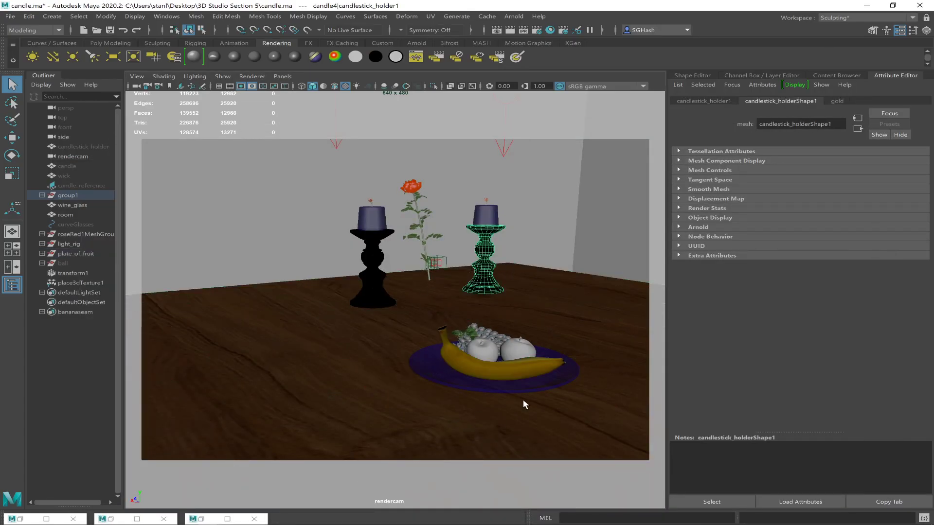
pyautogui.click(518, 355)
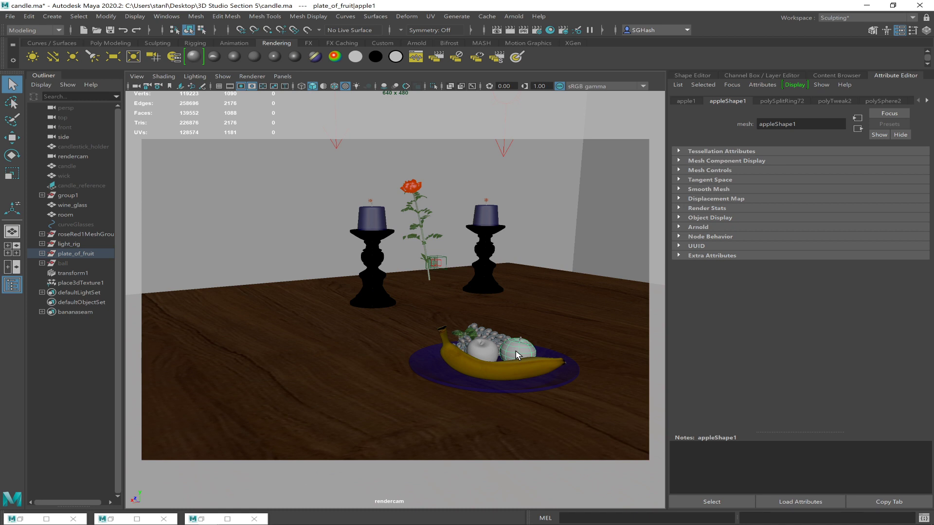
pyautogui.click(275, 77)
pyautogui.moveTo(352, 88)
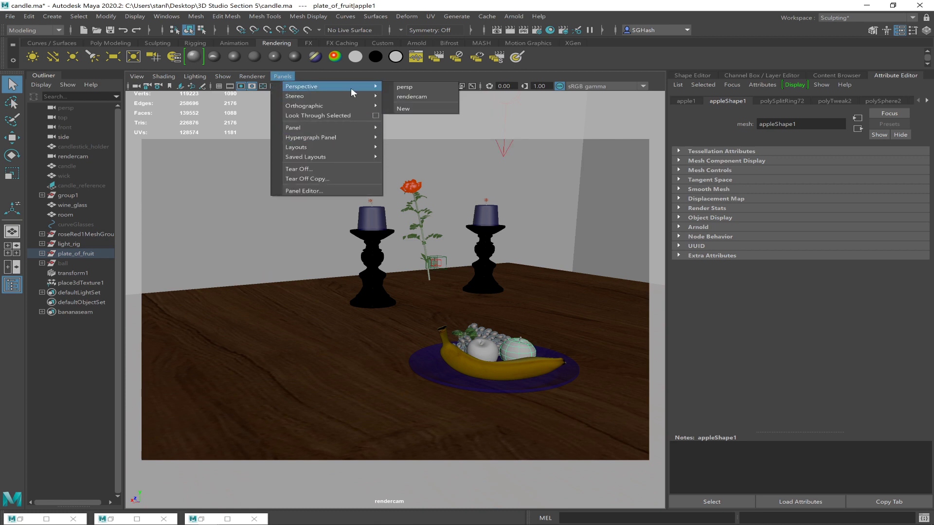
pyautogui.click(423, 88)
pyautogui.keyDown('alt'); pyautogui.moveTo(599, 349); pyautogui.dragTo(536, 355); pyautogui.keyUp('alt')
pyautogui.press('f')
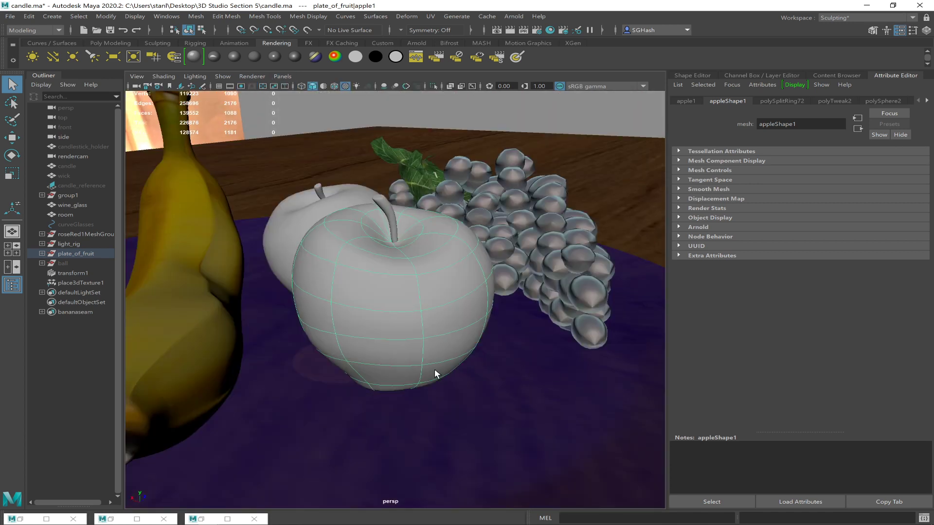
# Turn off the smooth mesh preview on the selected apple
pyautogui.scroll(-5, 465, 358)
pyautogui.keyDown('alt'); pyautogui.moveTo(390, 341); pyautogui.dragTo(335, 357); pyautogui.keyUp('alt')
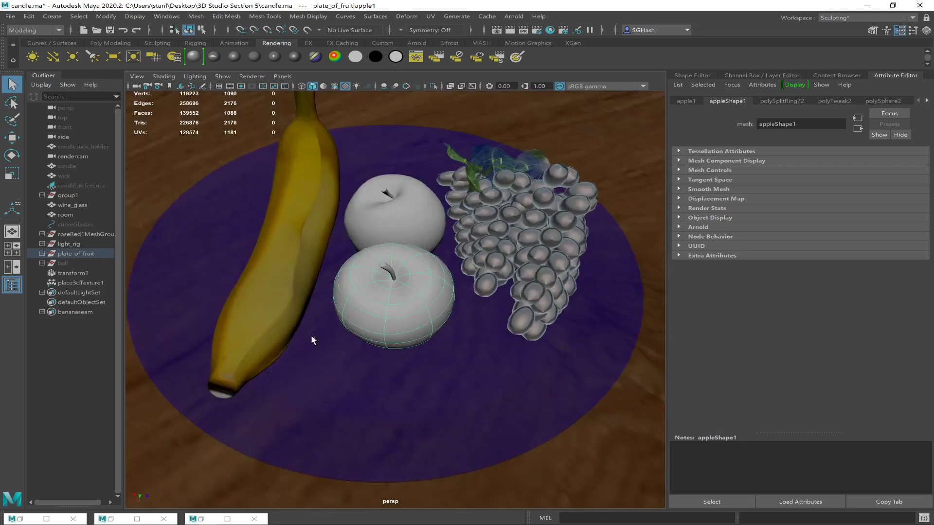
pyautogui.scroll(4, 330, 250)
pyautogui.keyDown('alt'); pyautogui.moveTo(398, 271); pyautogui.dragTo(457, 318); pyautogui.keyUp('alt')
pyautogui.press('1')
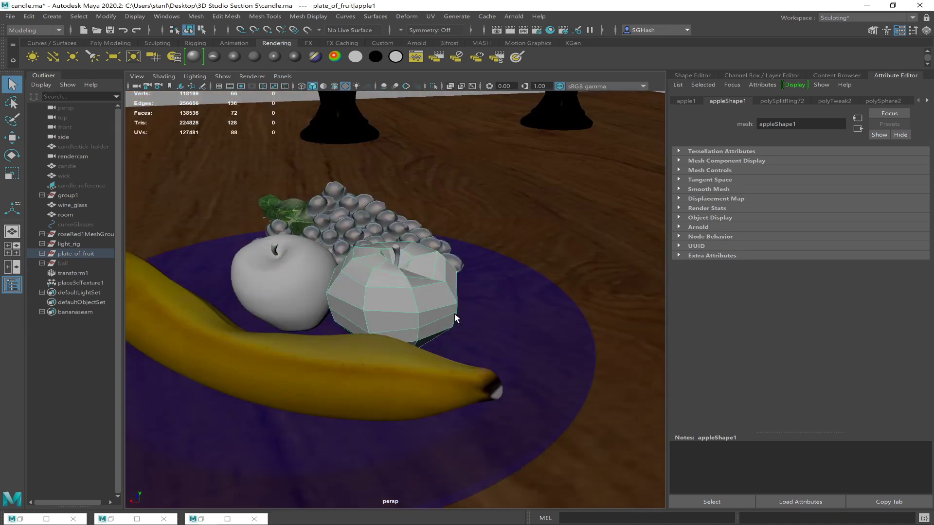
# Apply a spherical UV projection to the low-poly apple
pyautogui.keyDown('alt'); pyautogui.moveTo(410, 317); pyautogui.dragTo(391, 317); pyautogui.keyUp('alt')
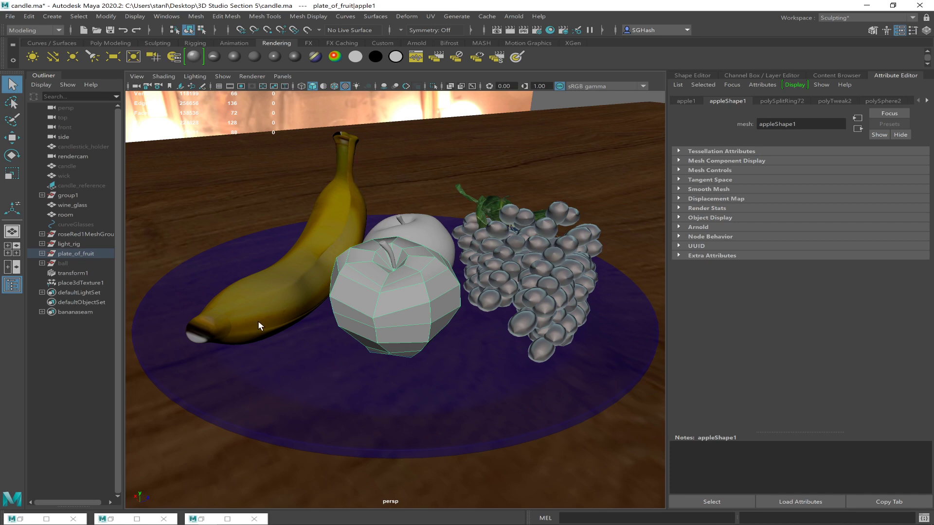
pyautogui.keyDown('alt'); pyautogui.moveTo(367, 318); pyautogui.dragTo(398, 312); pyautogui.keyUp('alt')
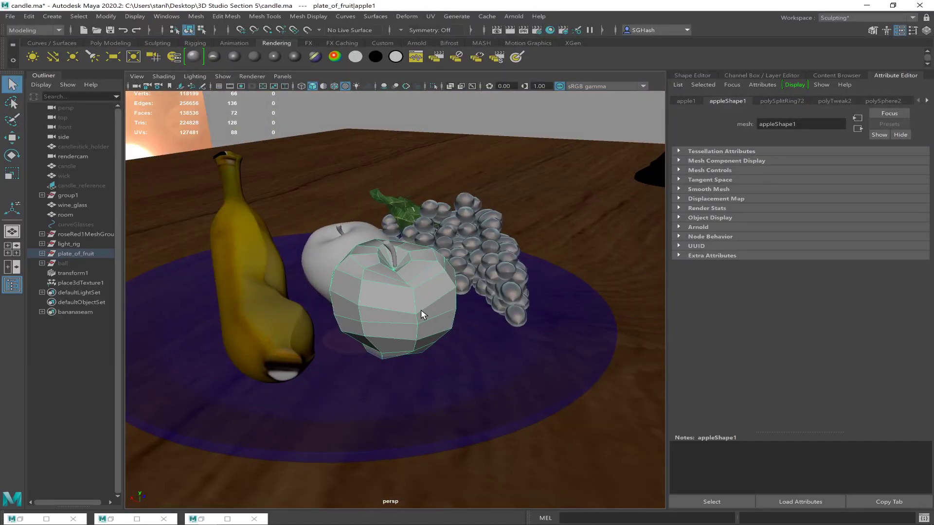
pyautogui.keyDown('alt'); pyautogui.moveTo(333, 334); pyautogui.dragTo(294, 338); pyautogui.keyUp('alt')
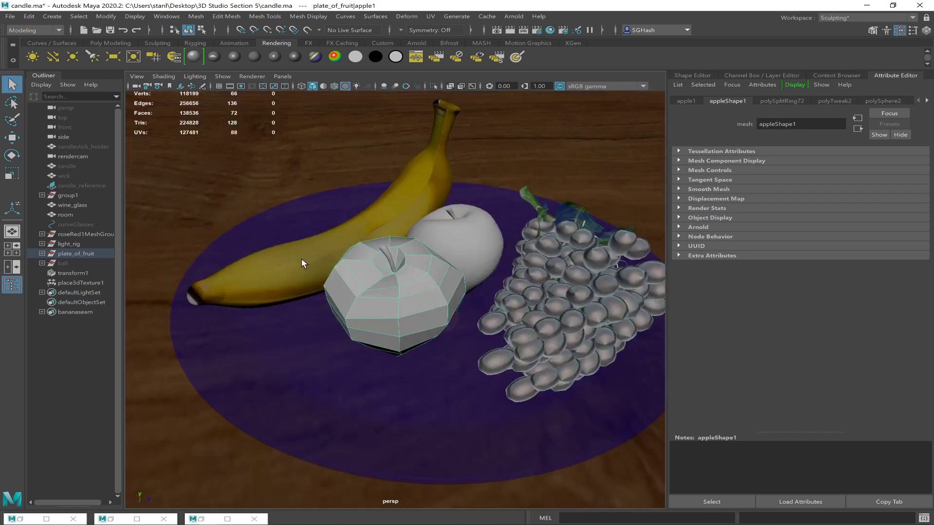
pyautogui.keyDown('alt'); pyautogui.moveTo(409, 317); pyautogui.dragTo(446, 308); pyautogui.keyUp('alt')
pyautogui.keyDown('alt'); pyautogui.moveTo(446, 308); pyautogui.dragTo(488, 325, button='right'); pyautogui.keyUp('alt')
pyautogui.keyDown('alt'); pyautogui.moveTo(488, 325); pyautogui.dragTo(425, 333); pyautogui.keyUp('alt')
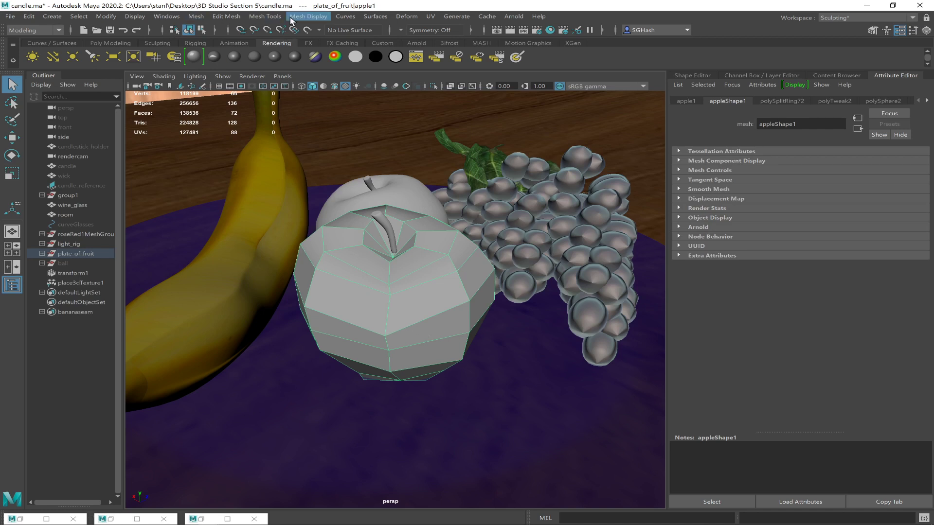
pyautogui.click(431, 16)
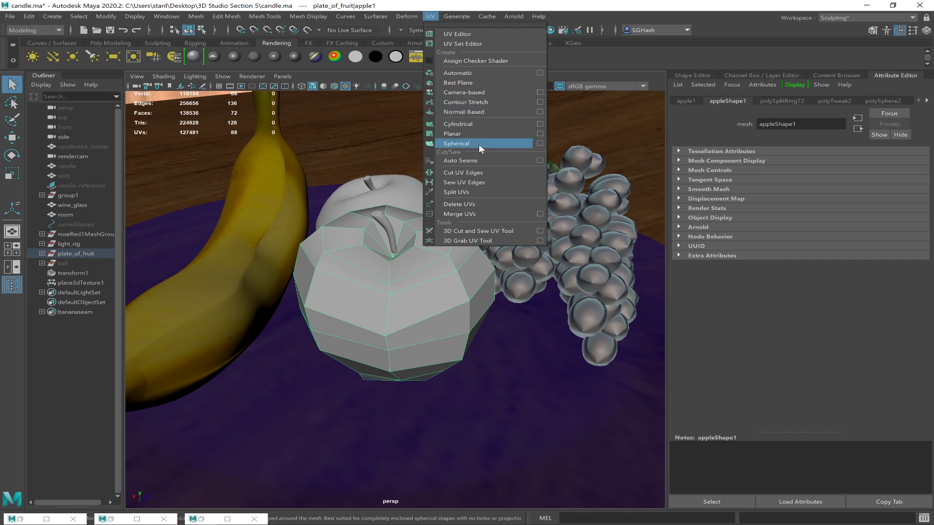
pyautogui.click(478, 144)
pyautogui.keyDown('alt'); pyautogui.moveTo(476, 299); pyautogui.dragTo(373, 290); pyautogui.keyUp('alt')
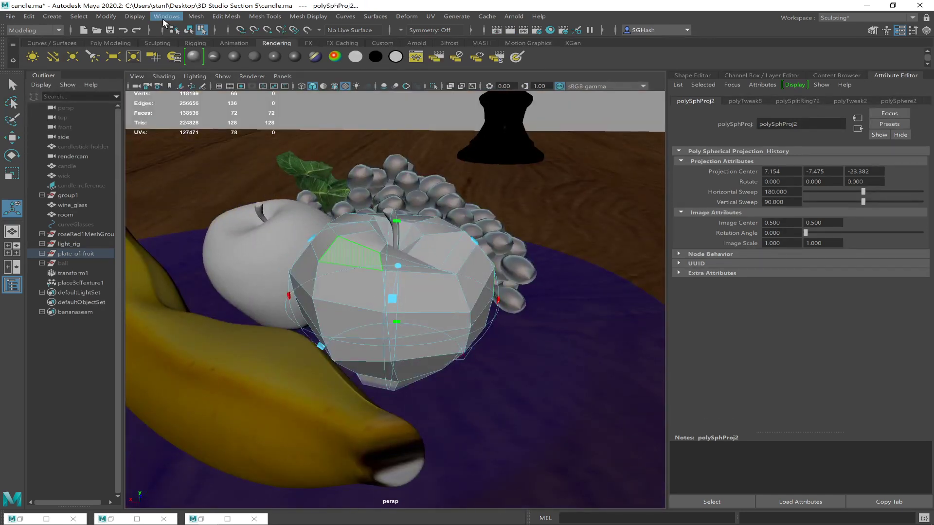
# Bring up the UV Editor for the apple's projected UVs
pyautogui.click(178, 16)
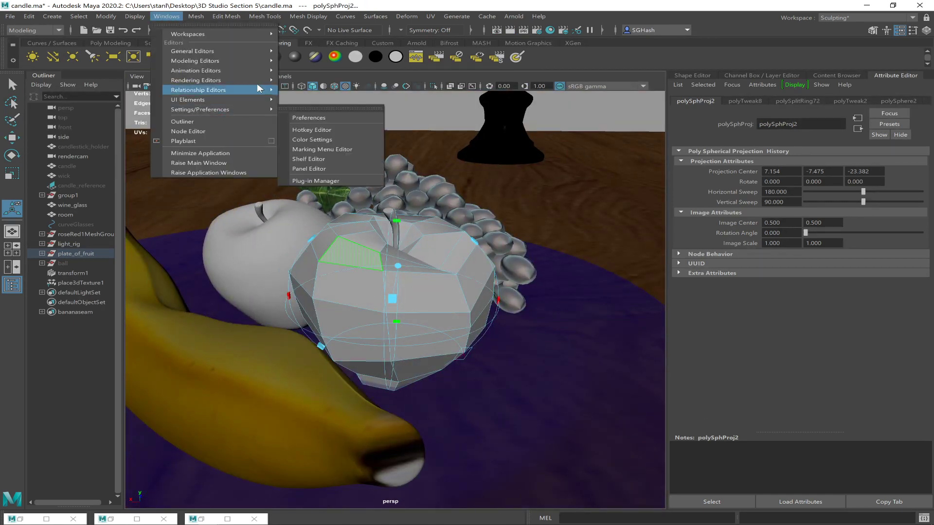
pyautogui.moveTo(259, 61)
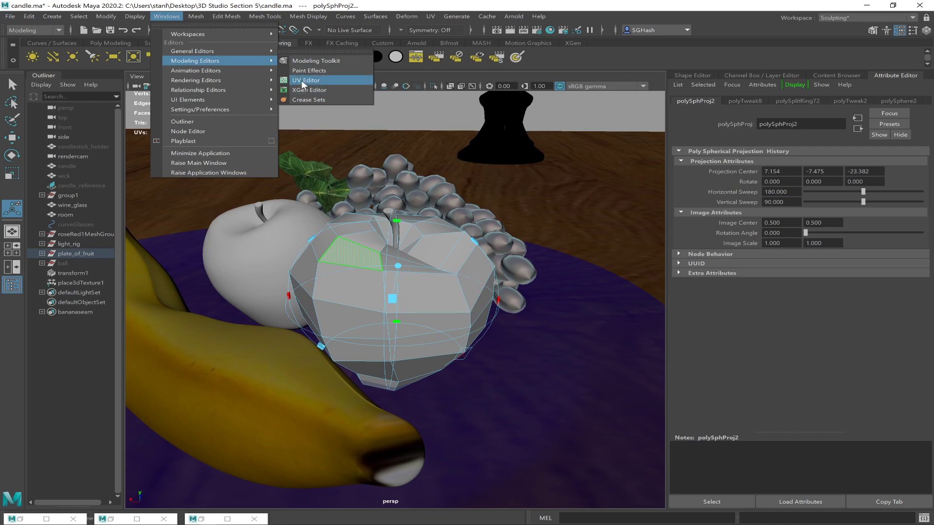
pyautogui.click(306, 81)
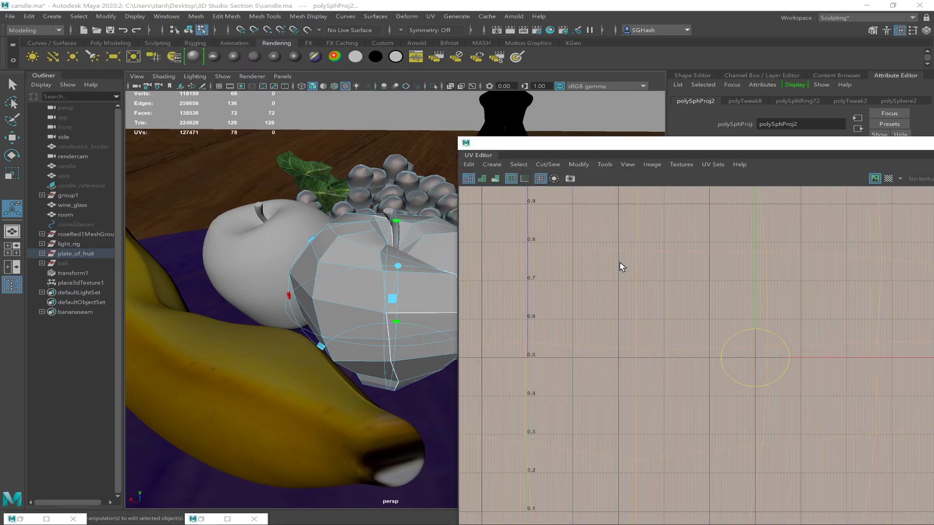
# Scale the apple's projected UV shell down uniformly and move it over the 0–1 UV square
pyautogui.doubleClick(776, 145)
pyautogui.scroll(-6, 627, 233)
pyautogui.scroll(-3, 402, 179)
pyautogui.press('f')
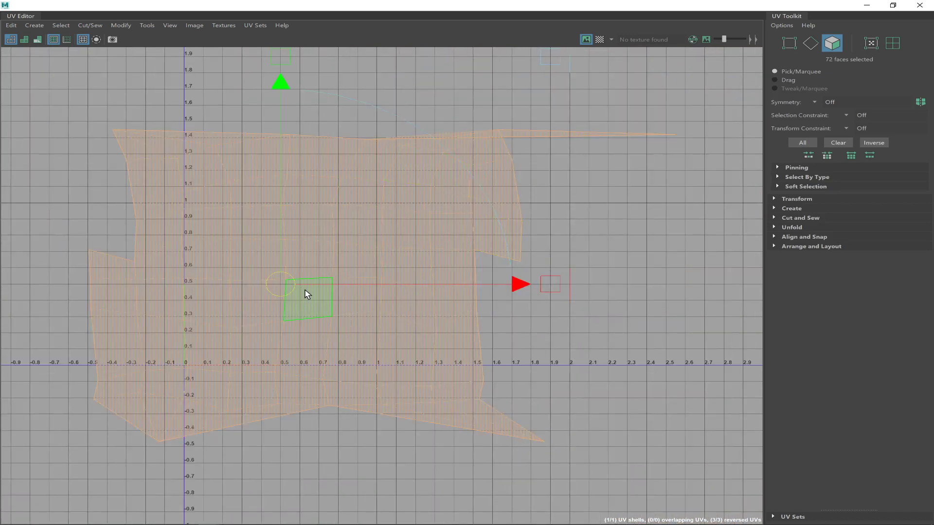
pyautogui.press('r')
pyautogui.moveTo(380, 291); pyautogui.dragTo(265, 327)
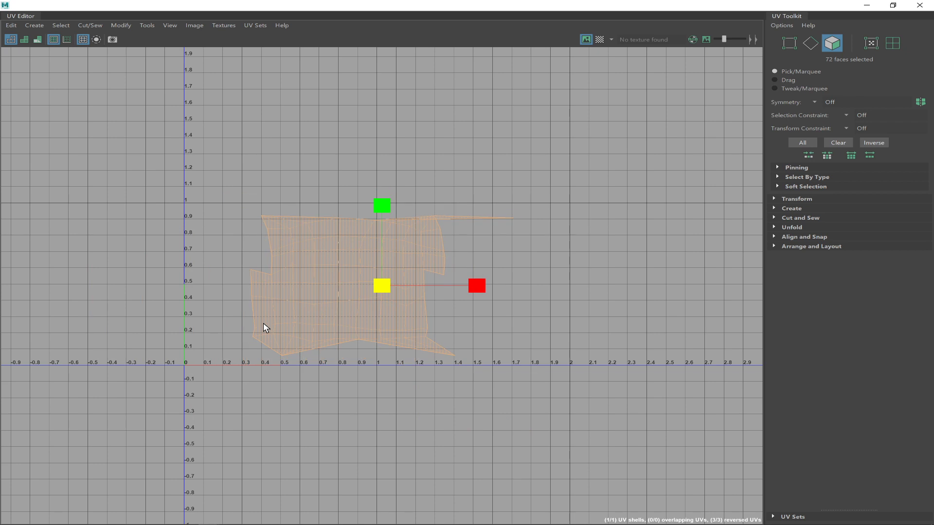
pyautogui.press('w')
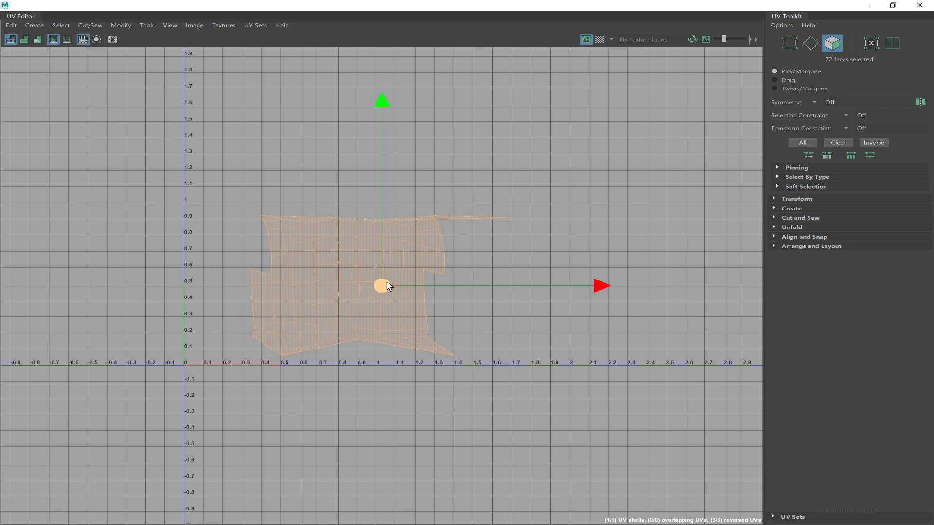
pyautogui.moveTo(303, 290); pyautogui.dragTo(324, 291, button='middle')
pyautogui.press('q')
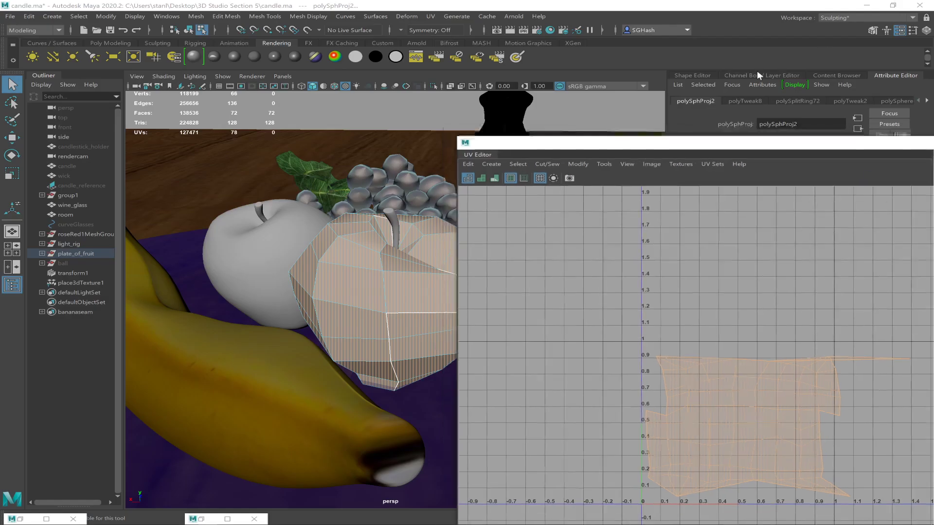
# Restore the UV Editor to a smaller window beside the apple, keeping the whole fruit in view
pyautogui.click(893, 5)
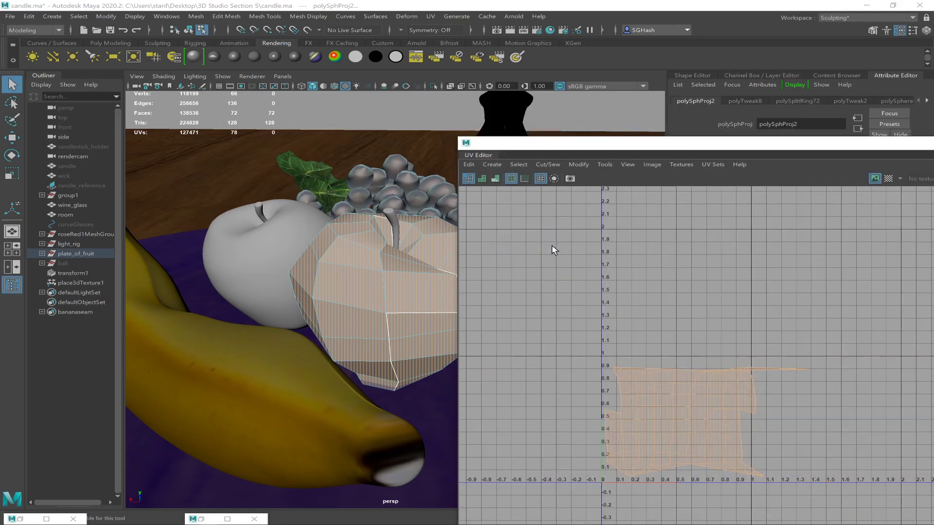
pyautogui.moveTo(760, 144); pyautogui.dragTo(841, 138)
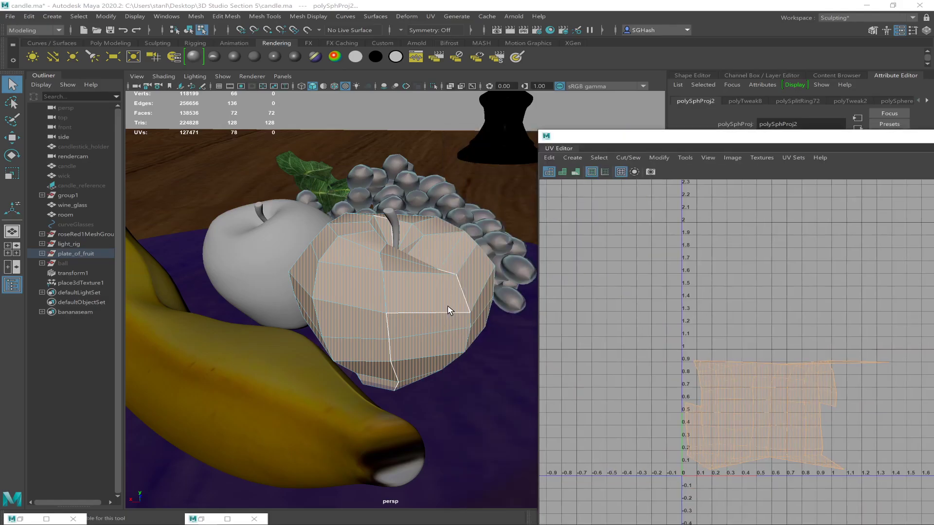
pyautogui.moveTo(448, 310)
pyautogui.keyDown('alt'); pyautogui.mouseDown()
pyautogui.moveTo(388, 311)
pyautogui.moveTo(457, 314)
pyautogui.mouseUp(); pyautogui.keyUp('alt')
pyautogui.press('Down')
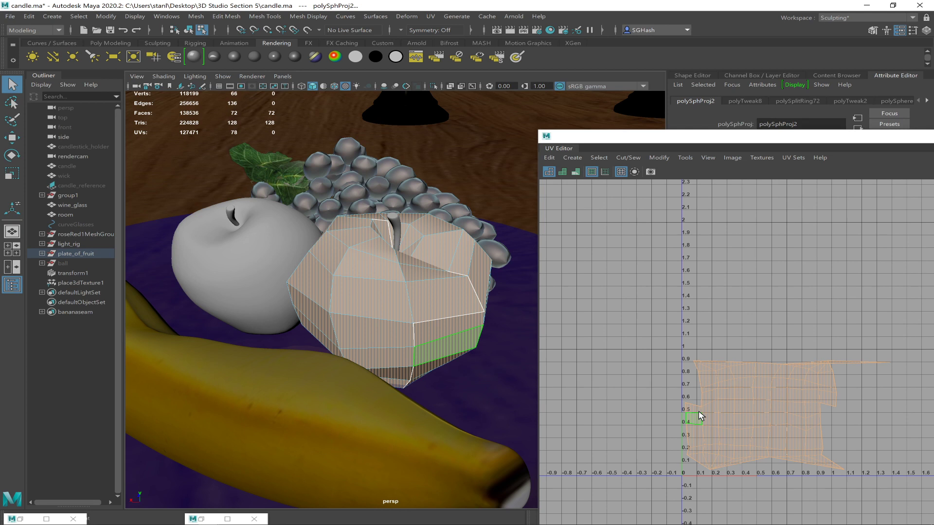
# Select all the apple's UVs, unfold them, and lay the shell out inside the 0–1 UV square
pyautogui.press('F12')
pyautogui.click(655, 370)
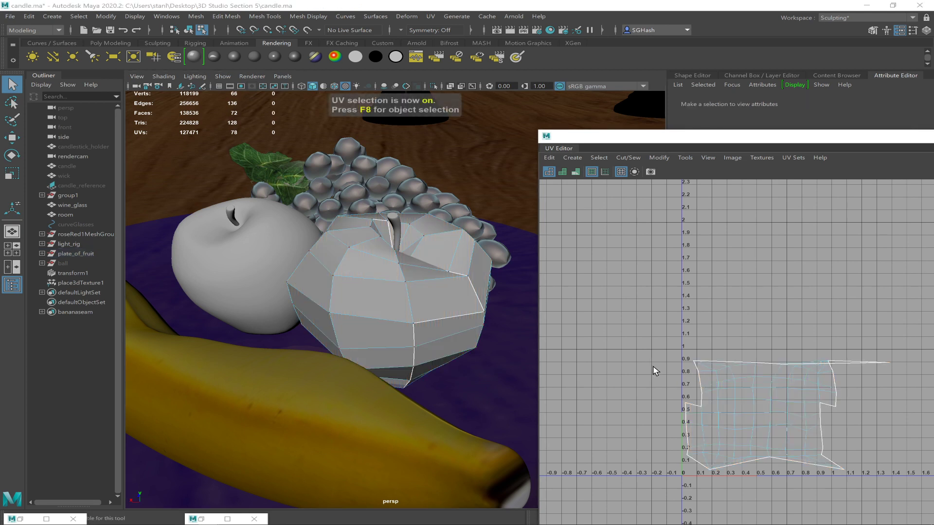
pyautogui.moveTo(654, 350); pyautogui.dragTo(894, 471)
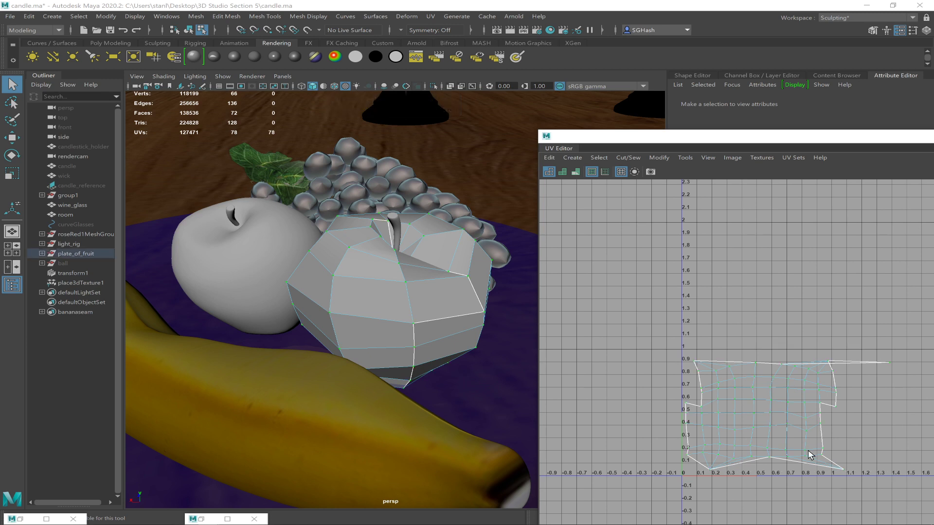
pyautogui.keyDown('shift'); pyautogui.rightClick(715, 400); pyautogui.keyUp('shift')
pyautogui.moveTo(621, 378); pyautogui.dragTo(589, 334, button='right')
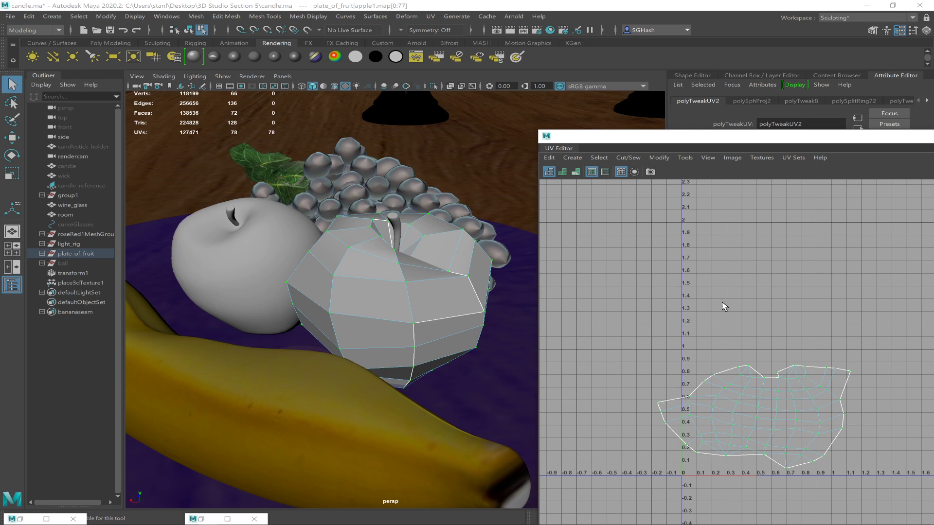
pyautogui.keyDown('shift'); pyautogui.moveTo(730, 334); pyautogui.dragTo(605, 381, button='right'); pyautogui.keyUp('shift')
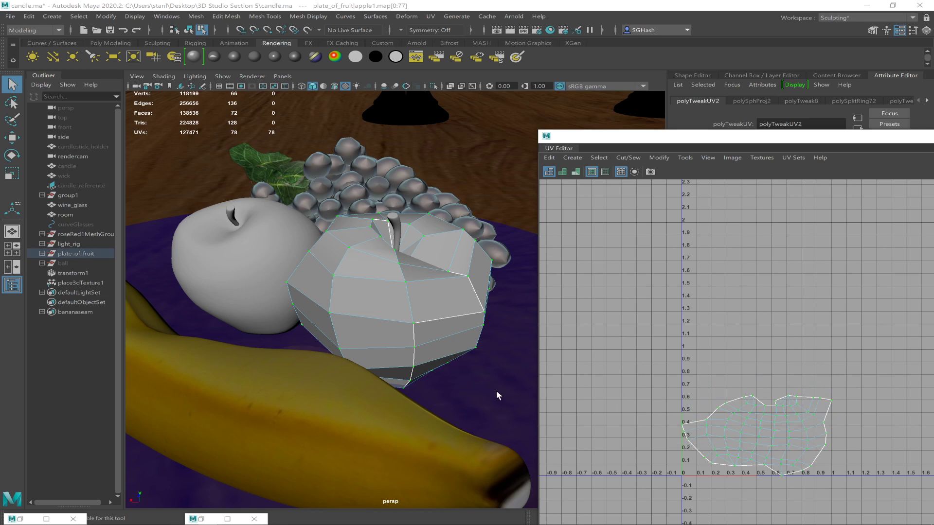
# Turn on the smooth mesh preview on the apple and view it from the other side
pyautogui.keyDown('alt'); pyautogui.moveTo(375, 323); pyautogui.dragTo(446, 319); pyautogui.keyUp('alt')
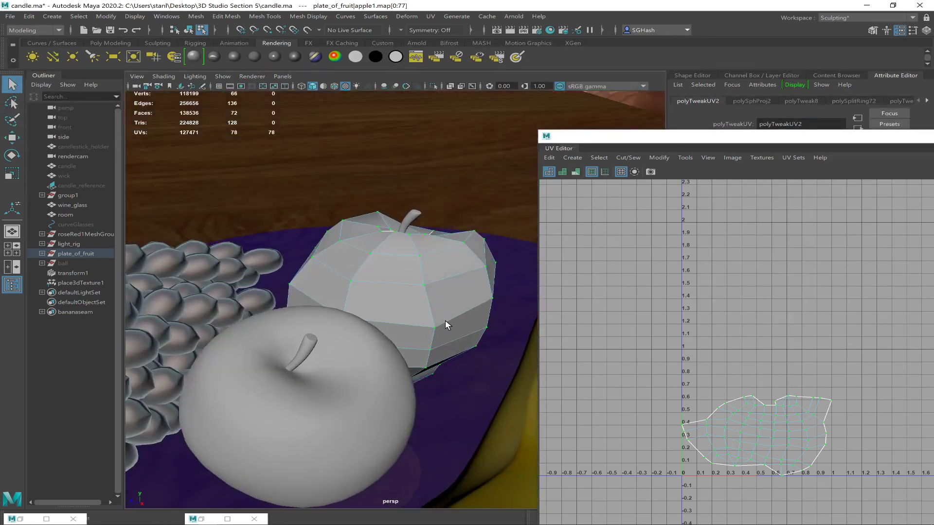
pyautogui.press('3')
pyautogui.moveTo(452, 320)
pyautogui.keyDown('alt'); pyautogui.mouseDown()
pyautogui.moveTo(411, 329)
pyautogui.moveTo(371, 321)
pyautogui.moveTo(462, 323)
pyautogui.moveTo(454, 323)
pyautogui.mouseUp(); pyautogui.keyUp('alt')
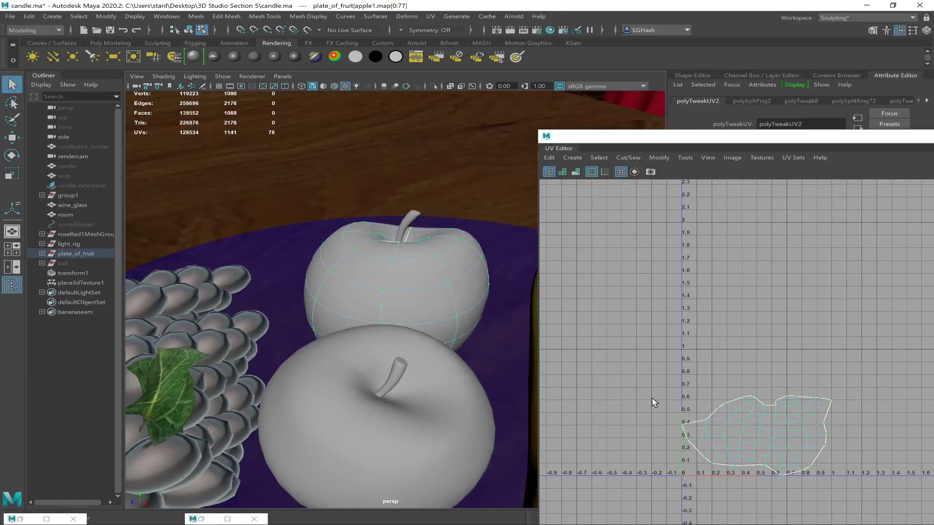
pyautogui.keyDown('shift'); pyautogui.moveTo(740, 428); pyautogui.dragTo(639, 357, button='right'); pyautogui.keyUp('shift')
pyautogui.moveTo(725, 342)
pyautogui.keyDown('shift'); pyautogui.mouseDown(button='right')
pyautogui.moveTo(738, 335)
pyautogui.moveTo(721, 334)
pyautogui.mouseUp(button='right'); pyautogui.keyUp('shift')
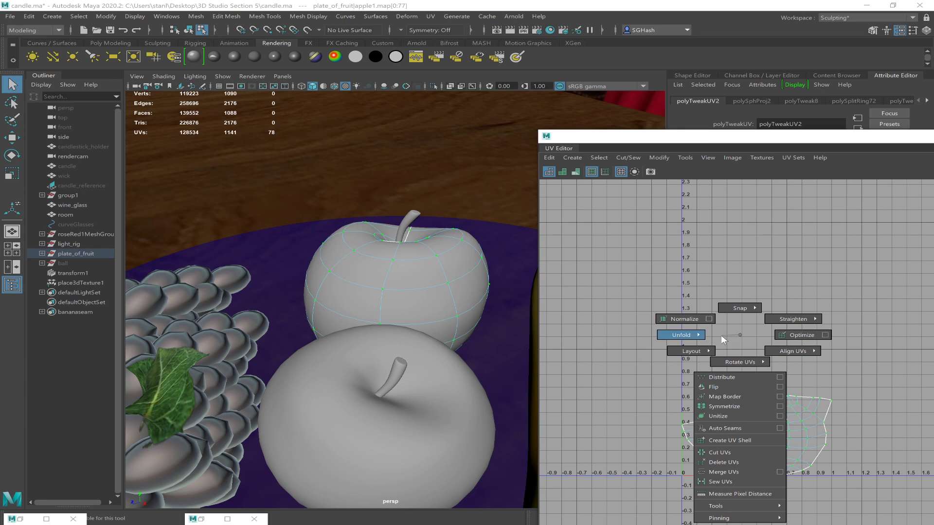
pyautogui.keyDown('shift'); pyautogui.moveTo(721, 334); pyautogui.dragTo(740, 337, button='right'); pyautogui.keyUp('shift')
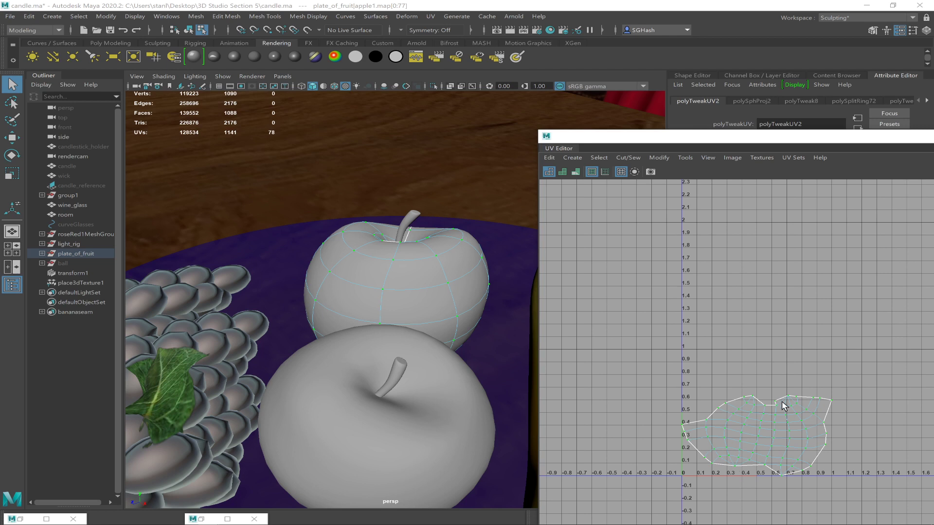
# Return to object selection, select the apple together with its stem, and rotate both about the vertical axis
pyautogui.keyDown('alt'); pyautogui.moveTo(390, 307); pyautogui.dragTo(408, 336); pyautogui.keyUp('alt')
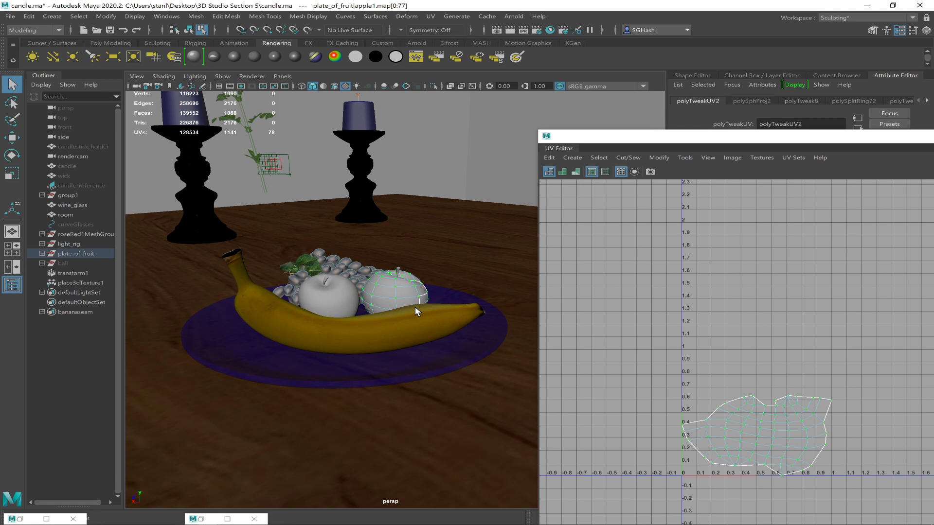
pyautogui.press('F8')
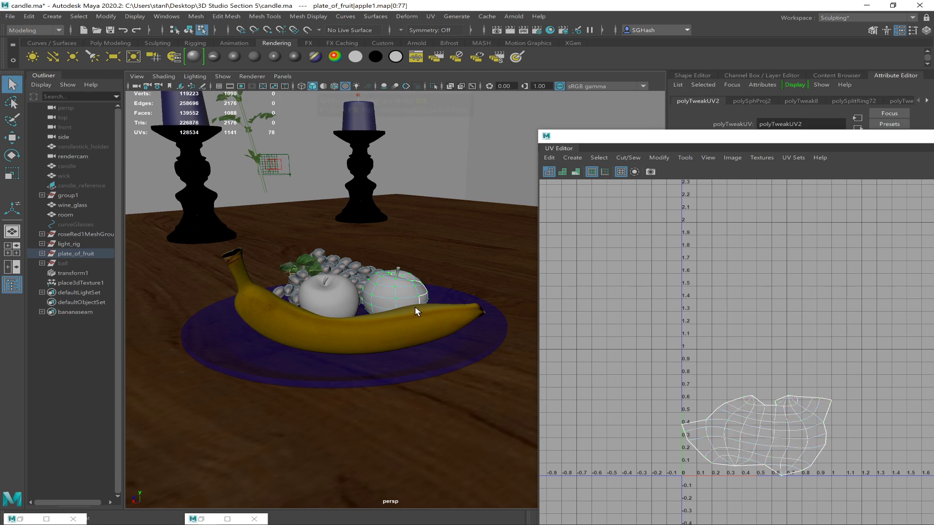
pyautogui.press('Up')
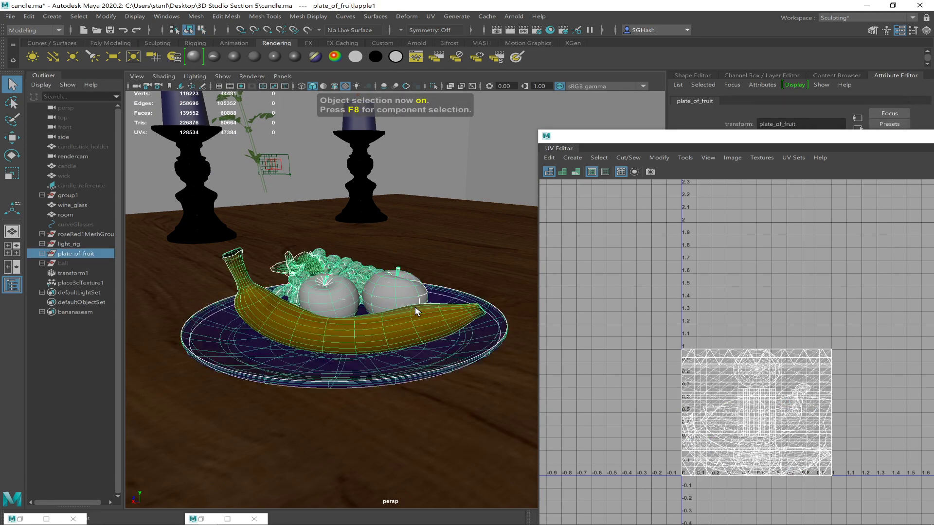
pyautogui.click(392, 289)
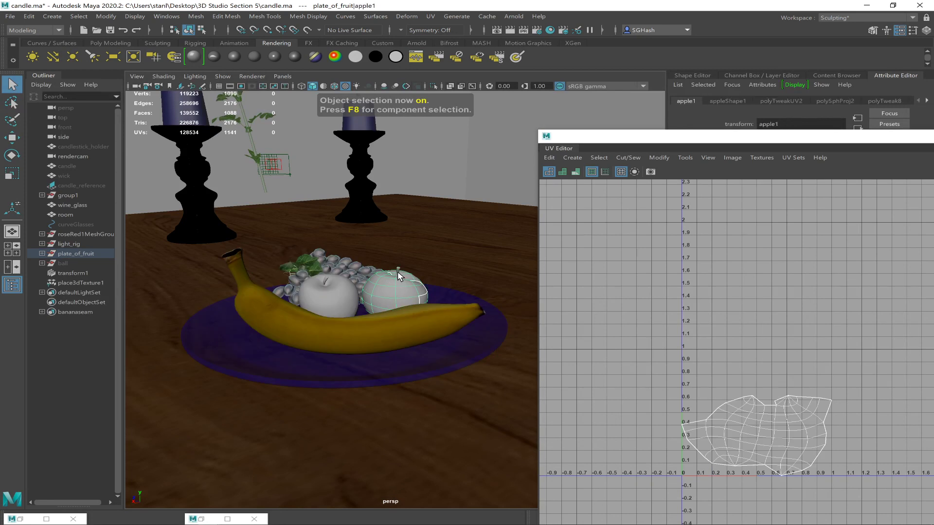
pyautogui.keyDown('shift'); pyautogui.click(398, 271); pyautogui.keyUp('shift')
pyautogui.press('e')
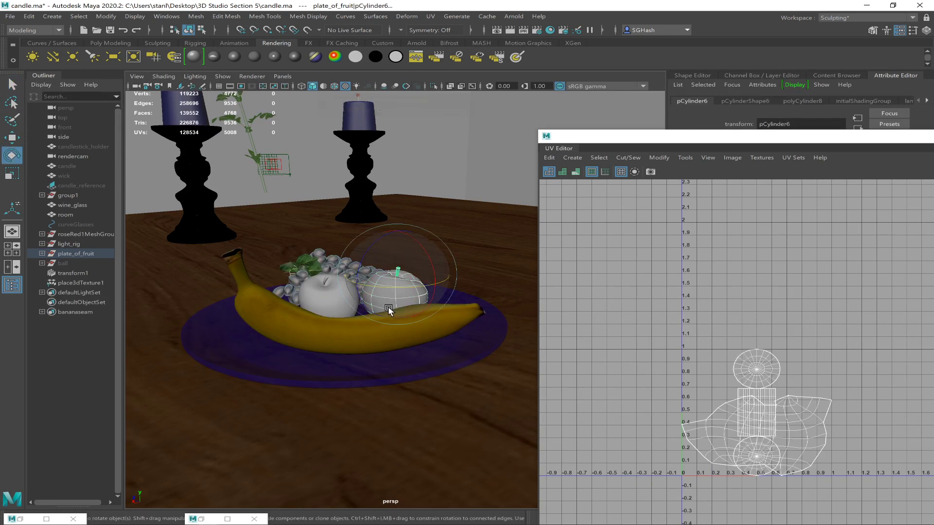
pyautogui.moveTo(366, 286); pyautogui.dragTo(415, 285)
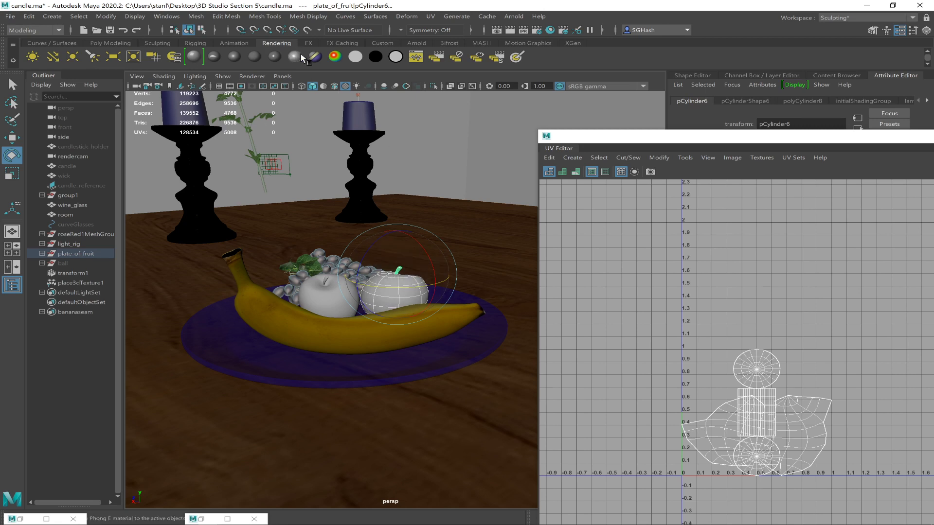
# Look through rendercam, rotate the apple and stem slightly further, and leave only the stem selected
pyautogui.click(282, 76)
pyautogui.moveTo(341, 87)
pyautogui.click(411, 97)
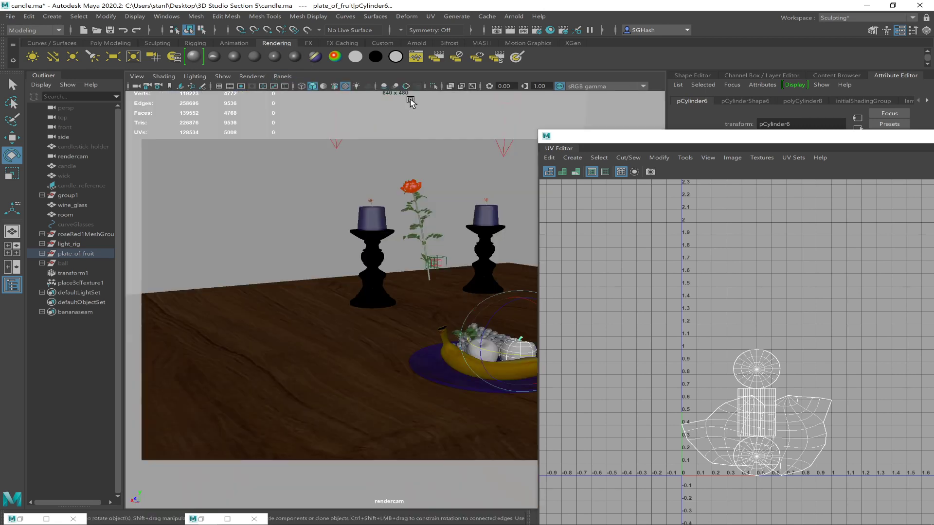
pyautogui.moveTo(777, 136); pyautogui.dragTo(846, 137)
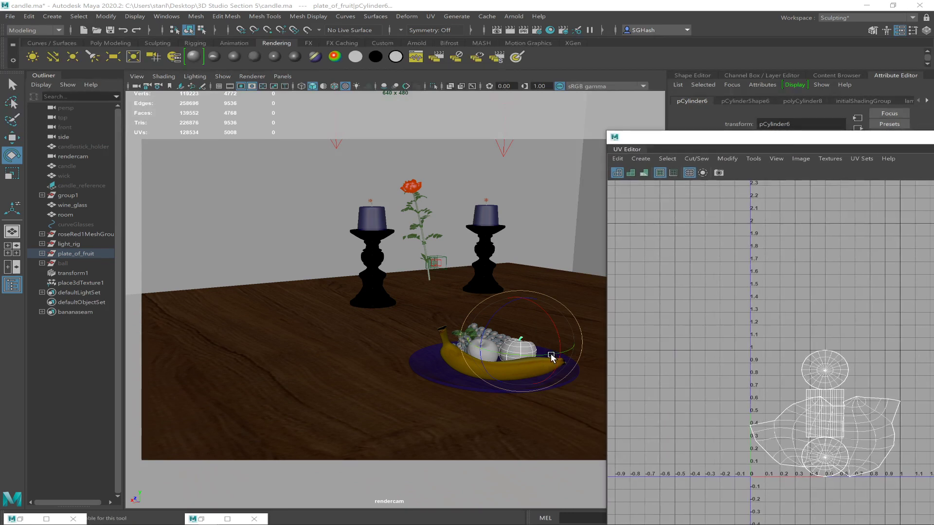
pyautogui.moveTo(549, 353); pyautogui.dragTo(562, 351)
pyautogui.press('q')
pyautogui.keyDown('shift'); pyautogui.click(523, 343); pyautogui.keyUp('shift')
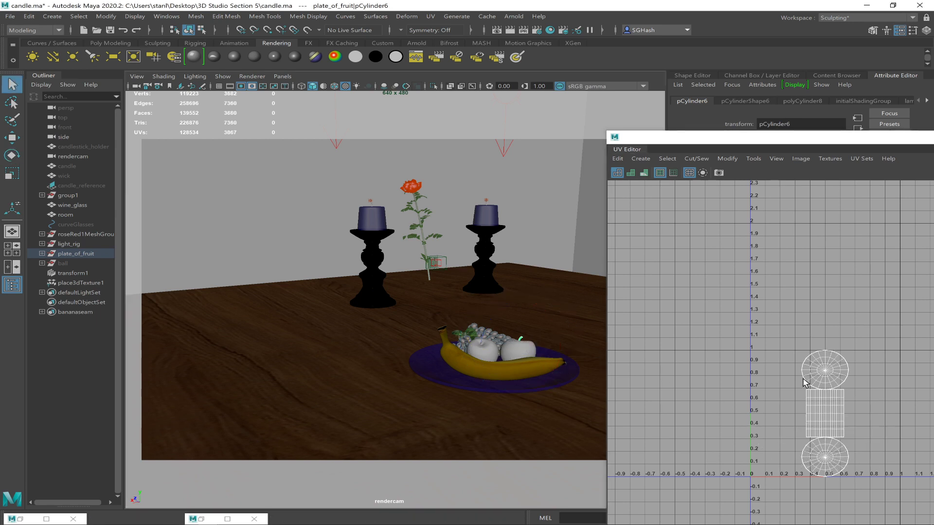
# Put the UV Editor away to uncover the whole rendercam view
pyautogui.click(799, 142)
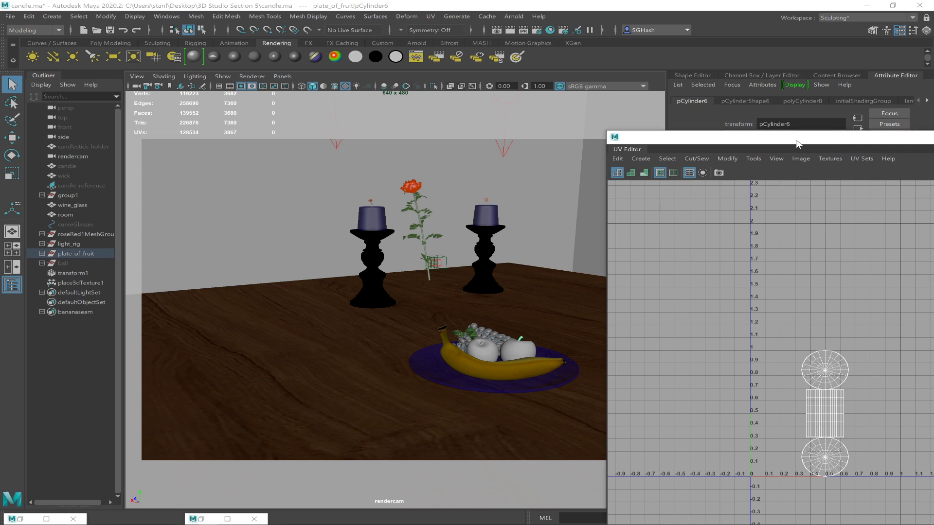
pyautogui.doubleClick(890, 141)
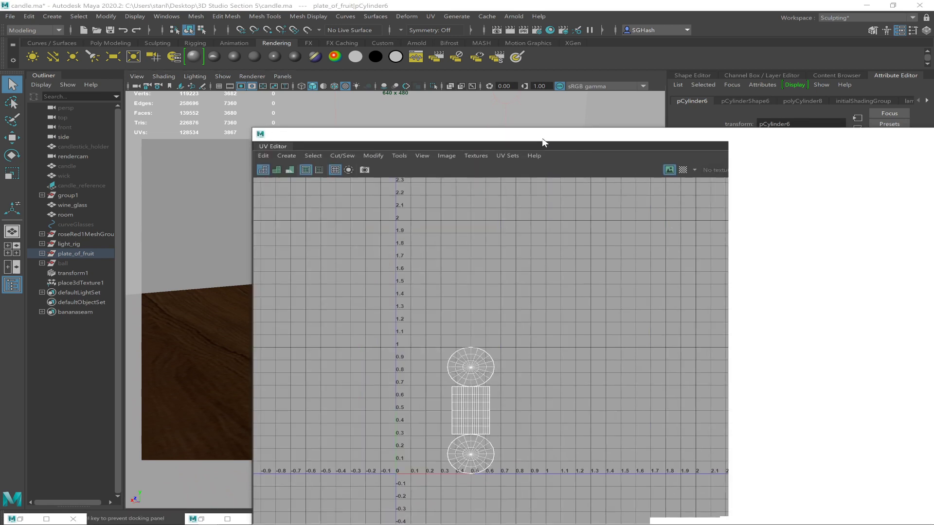
pyautogui.click(886, 155)
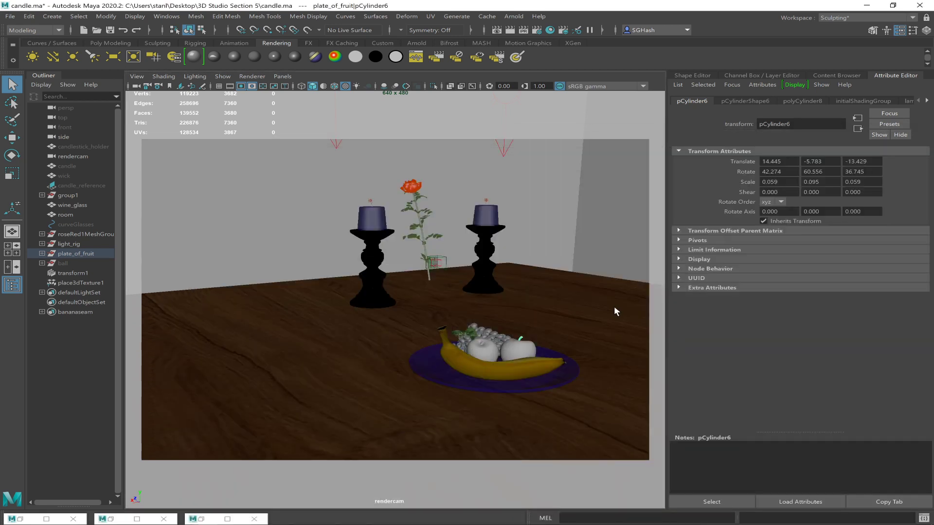
# Pick the rear candlestick holder, its candle and the rose flower in turn, and bring up the flower's UVs in the UV Editor
pyautogui.click(489, 263)
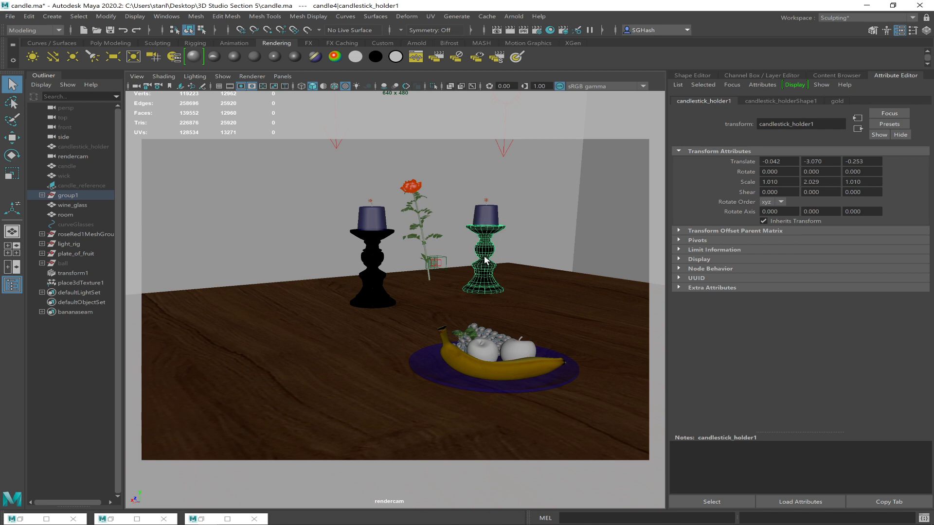
pyautogui.click(485, 215)
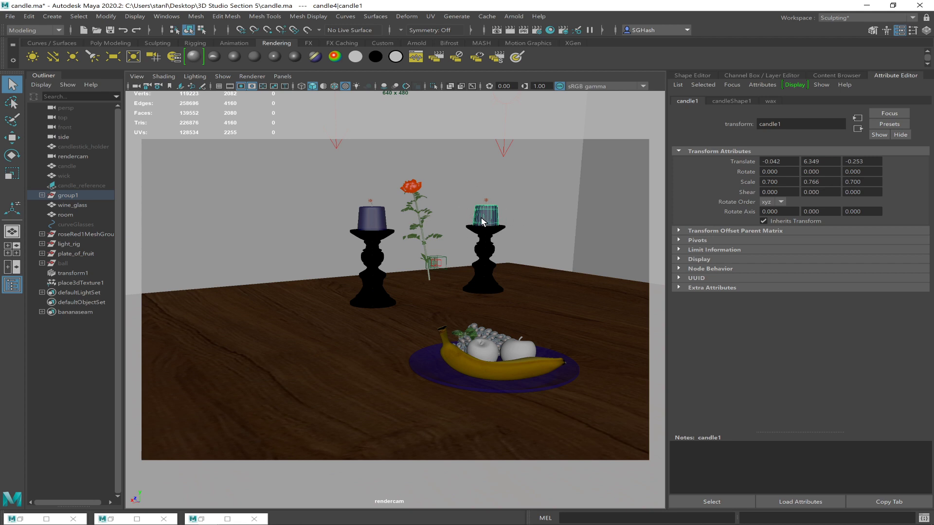
pyautogui.click(412, 186)
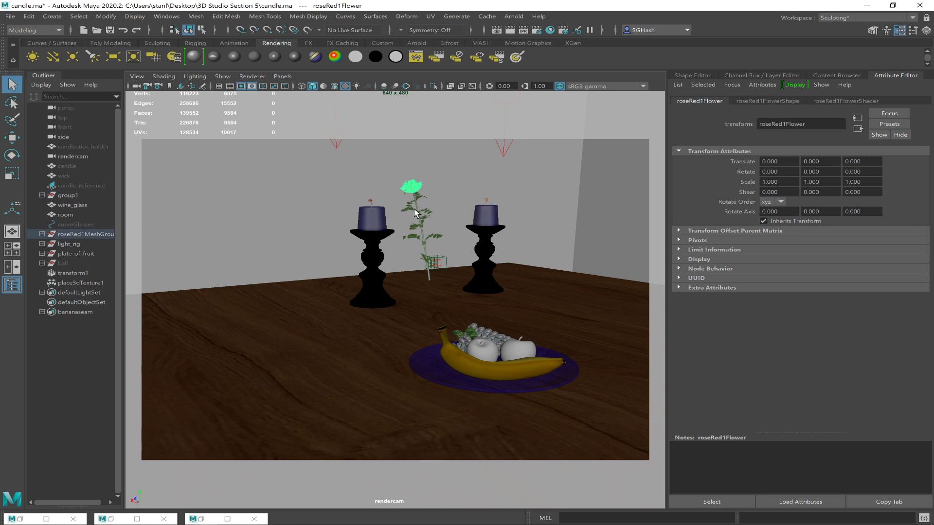
pyautogui.click(165, 16)
pyautogui.moveTo(220, 81)
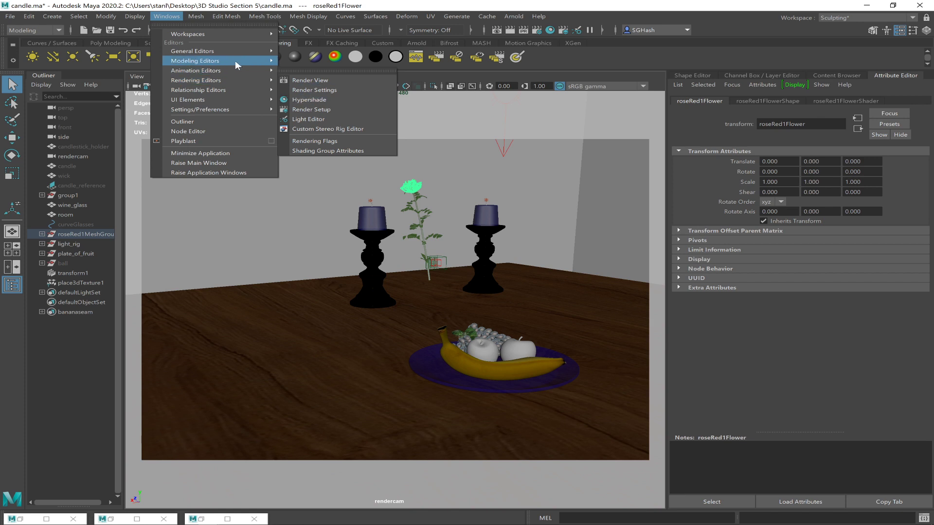
pyautogui.moveTo(258, 60)
pyautogui.click(310, 81)
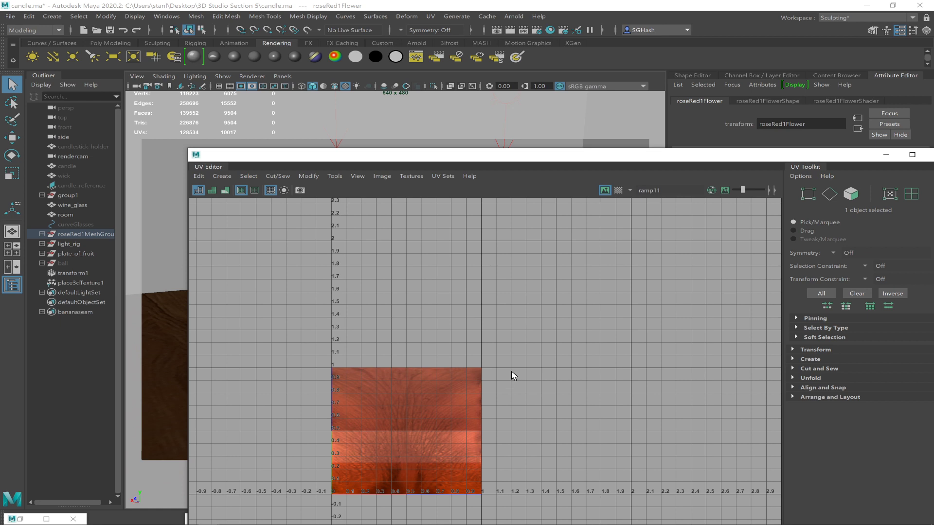
# Examine the rose flower's UVs over the ramp11 texture and put the UV Editor away
pyautogui.moveTo(613, 154); pyautogui.dragTo(847, 139)
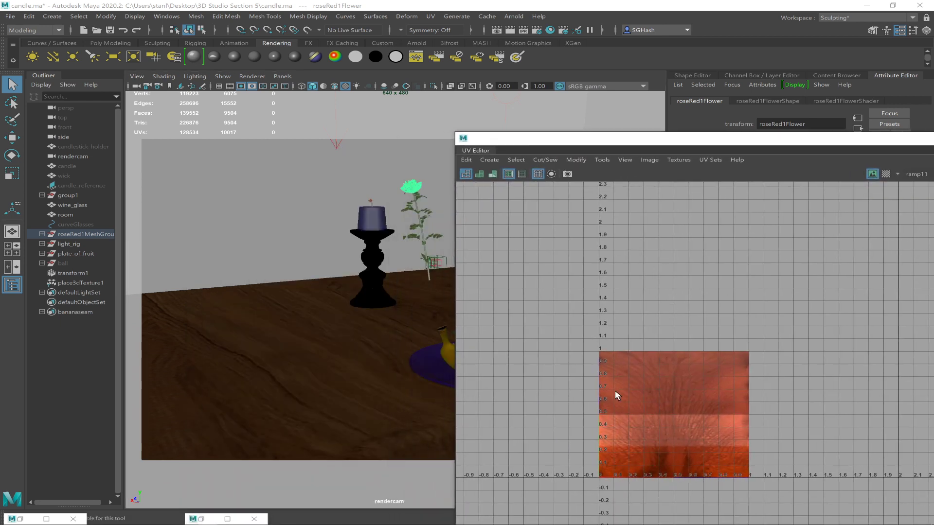
pyautogui.moveTo(893, 140); pyautogui.dragTo(553, 145)
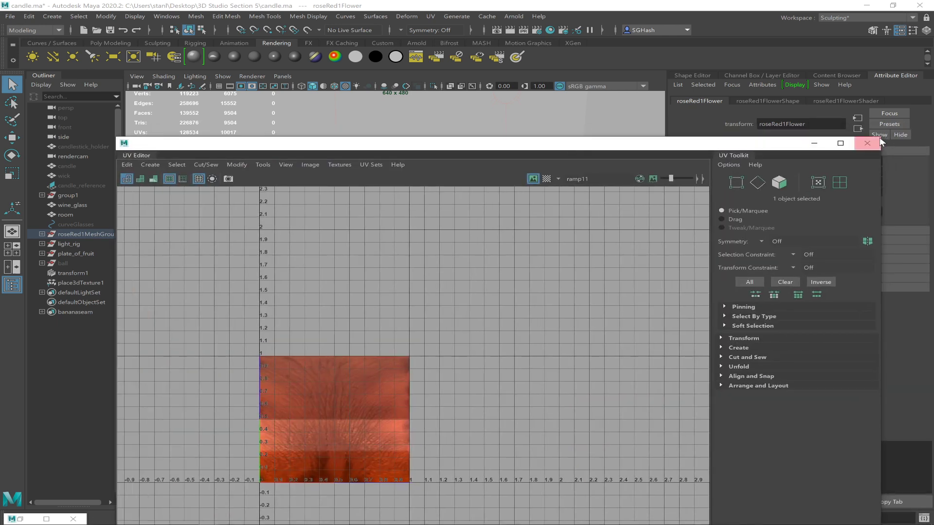
pyautogui.click(814, 144)
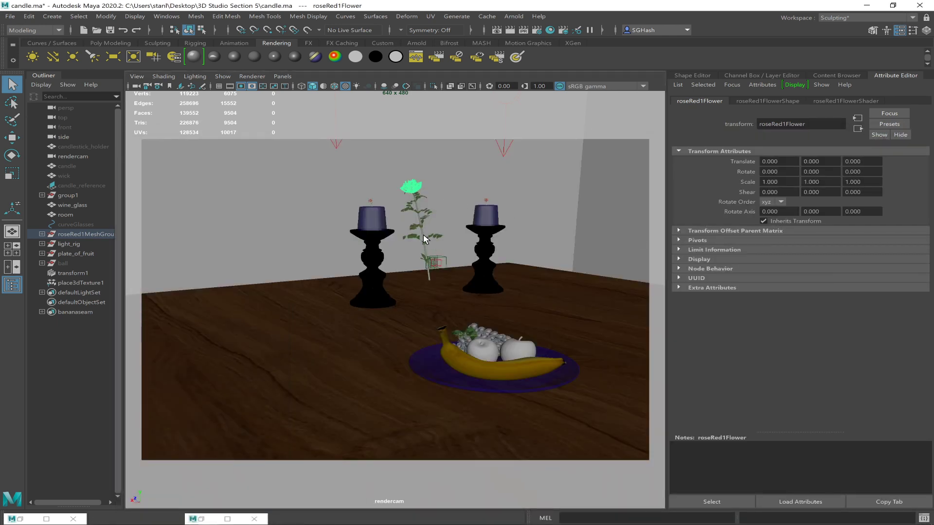
# Select the right apple on the plate and bring up its UVs in the UV Editor
pyautogui.click(516, 349)
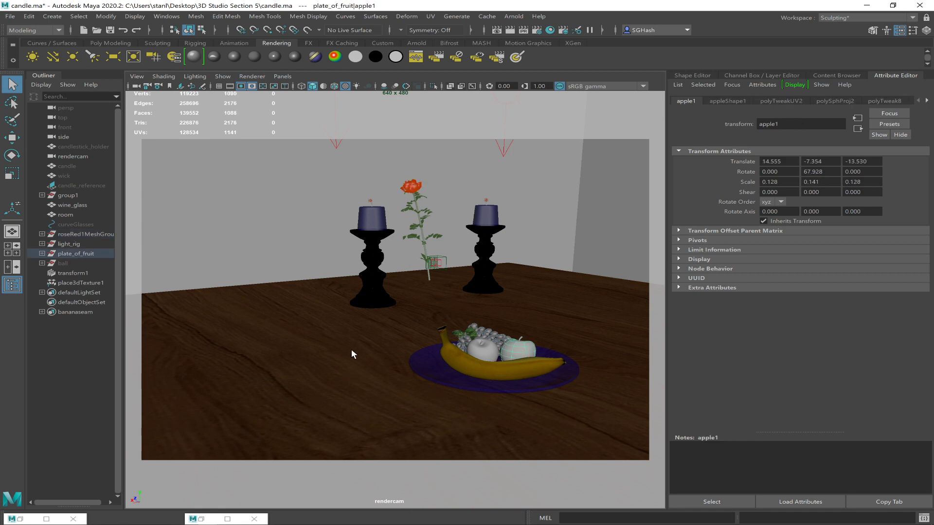
pyautogui.click(167, 16)
pyautogui.moveTo(264, 61)
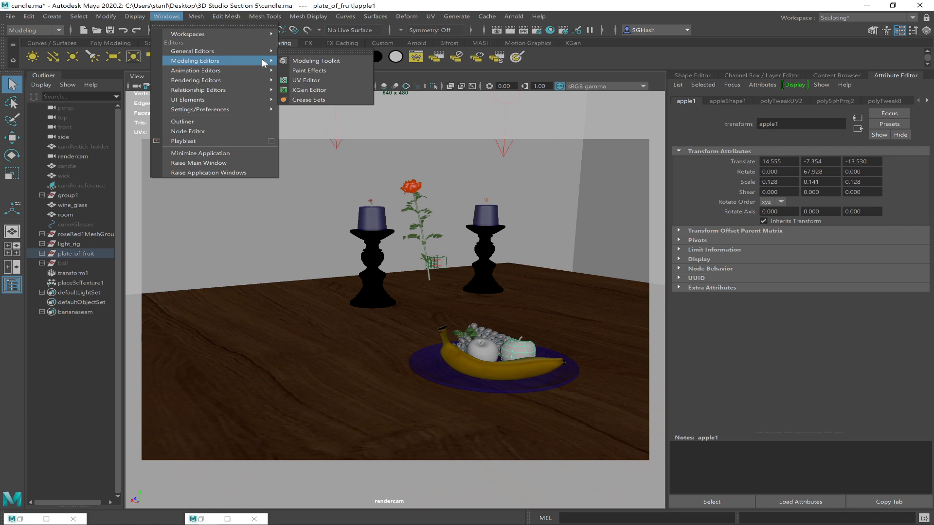
pyautogui.click(306, 80)
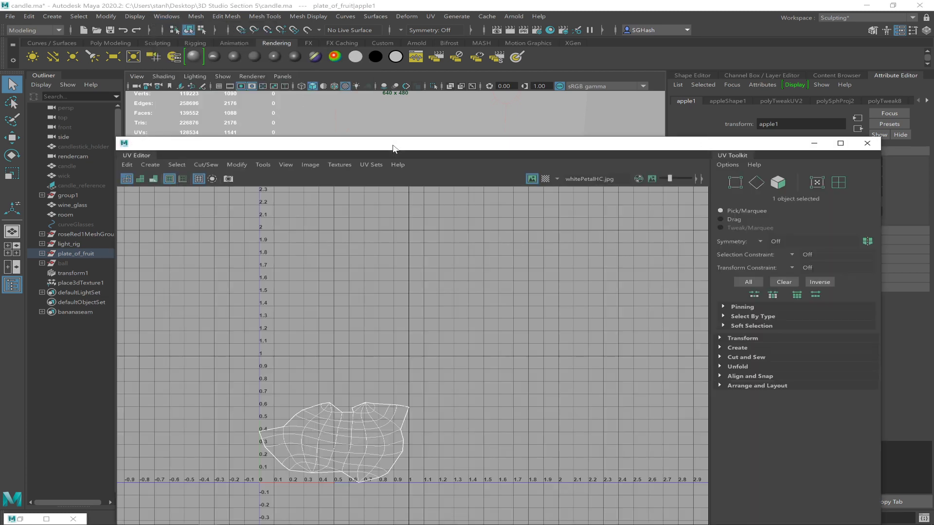
pyautogui.moveTo(392, 146); pyautogui.dragTo(348, 75)
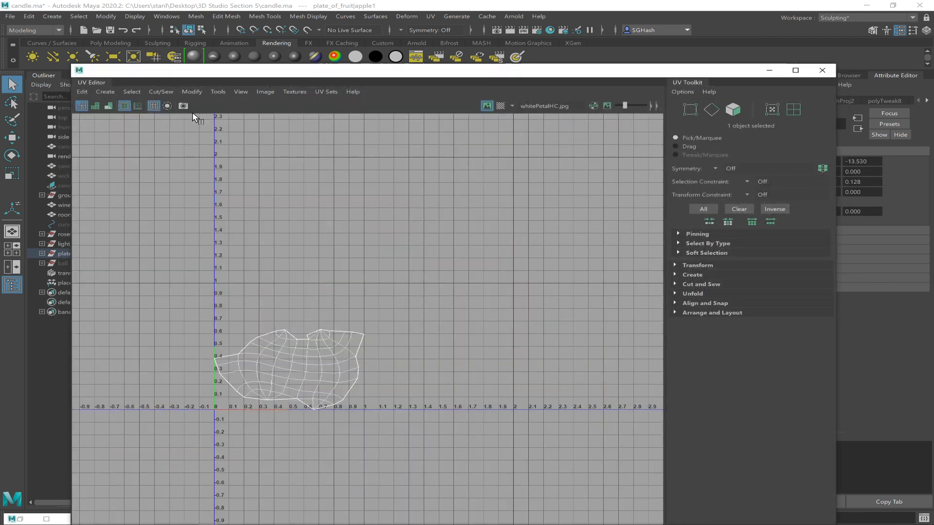
# Export a 1024 x 1024 Maya IFF snapshot of the apple's UVs as AppleUV and put the UV Editor away
pyautogui.click(182, 106)
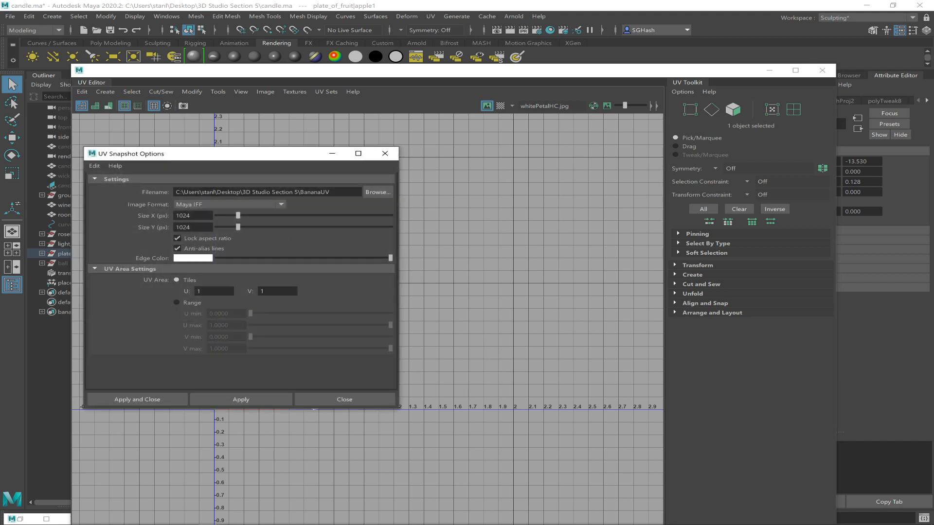
pyautogui.doubleClick(315, 192)
pyautogui.write('Apple')
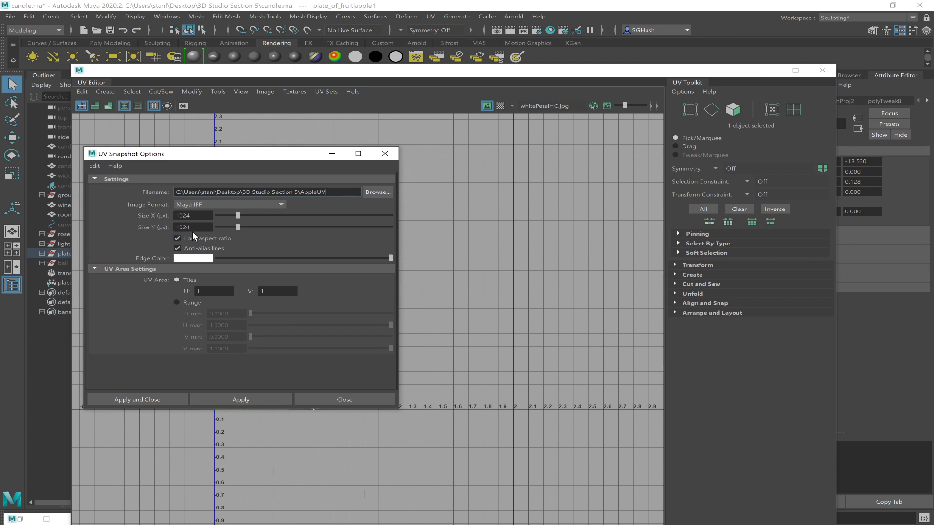
pyautogui.click(241, 398)
pyautogui.click(822, 70)
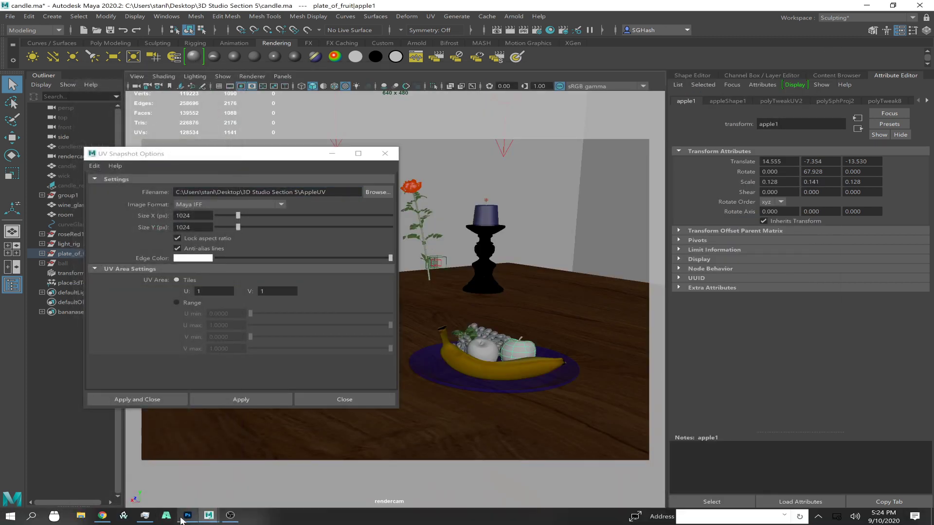
# Switch to Photoshop and open AppleUV.iff from the 3D Studio Section 5 folder
pyautogui.moveTo(185, 520)
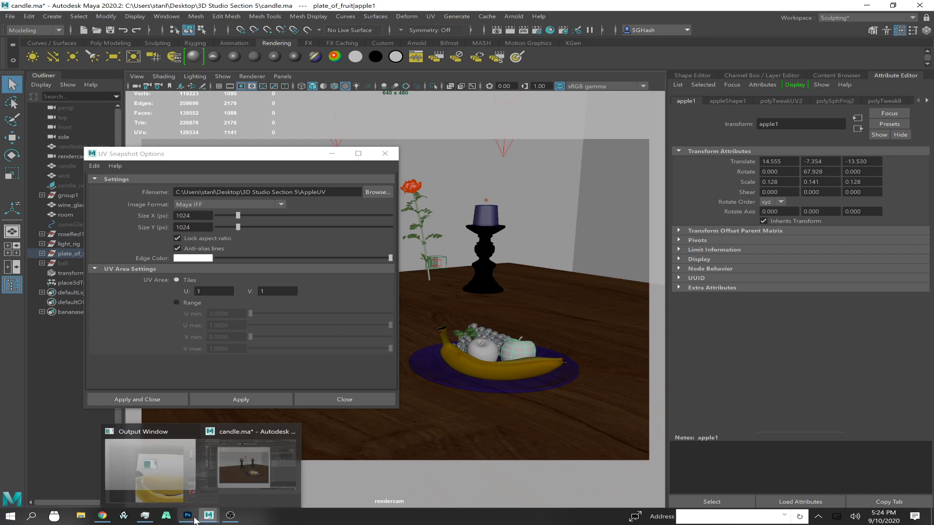
pyautogui.click(192, 518)
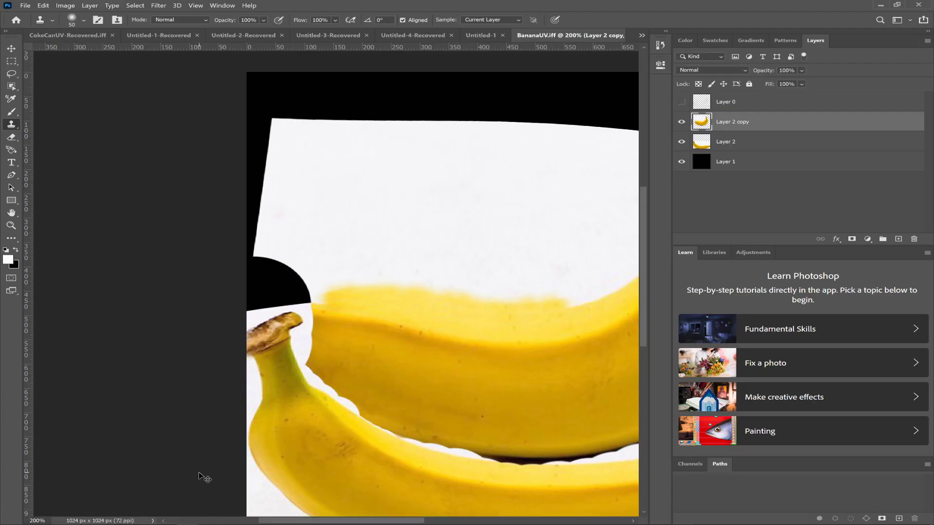
pyautogui.hotkey('ctrl', 'o')
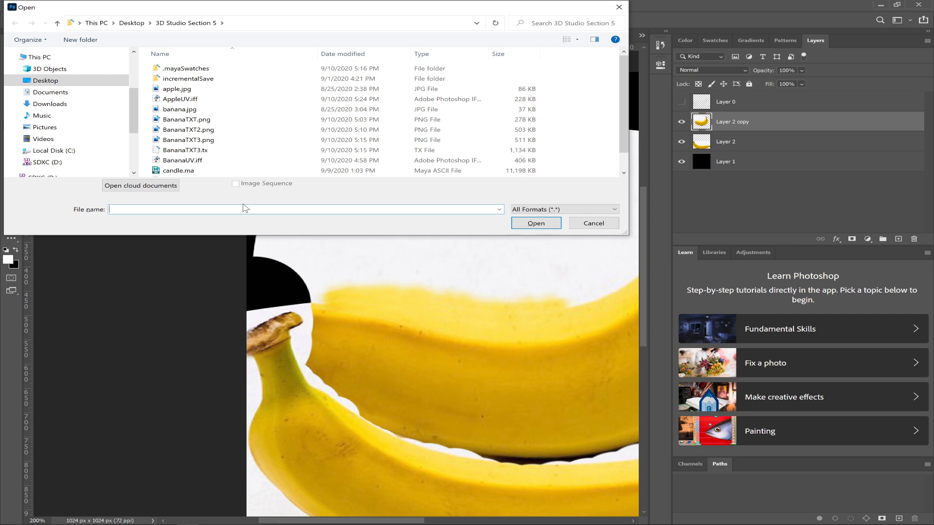
pyautogui.doubleClick(185, 99)
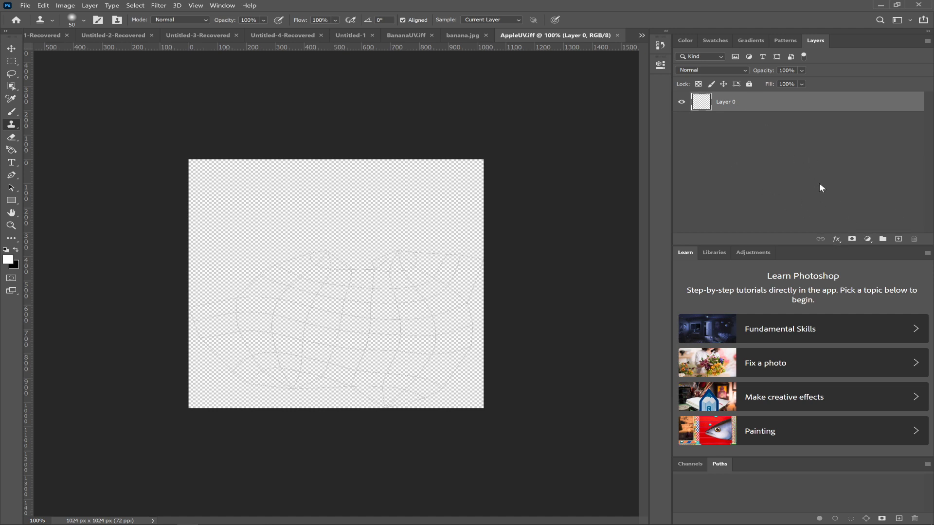
# Add a new layer beneath the UV wireframe layer and fill it with black
pyautogui.click(899, 239)
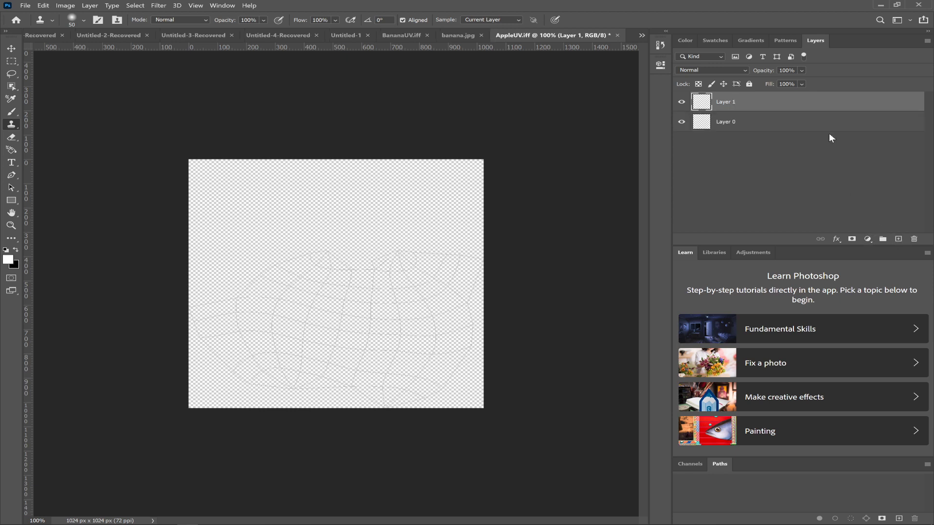
pyautogui.moveTo(808, 110); pyautogui.dragTo(800, 129)
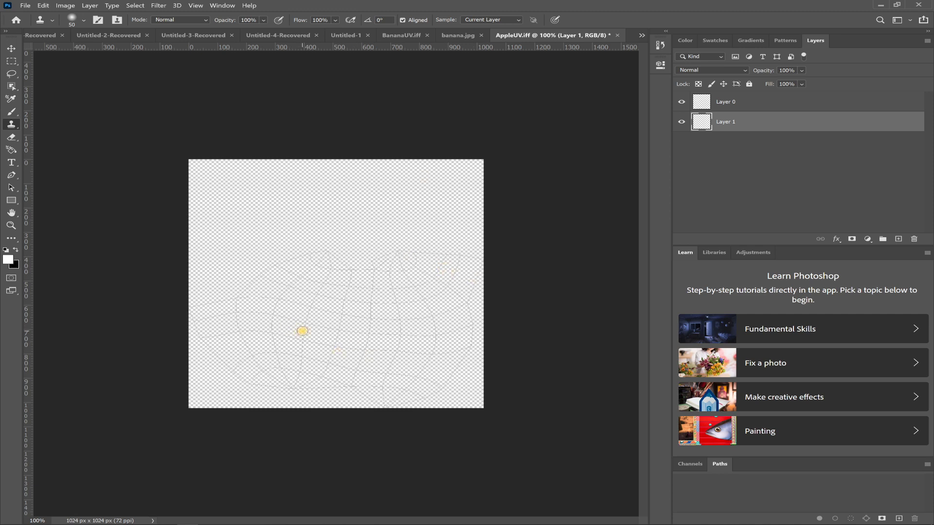
pyautogui.hotkey('ctrl', 'BackSpace')
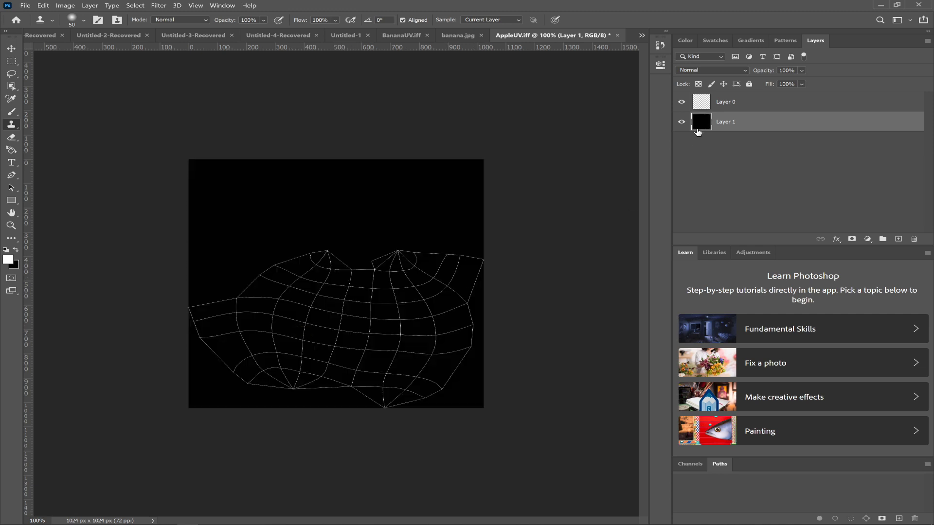
pyautogui.click(682, 122)
pyautogui.click(682, 122)
# Invert the black background layer to white so the UV wireframe lies over a white backdrop
pyautogui.click(703, 102)
pyautogui.click(338, 286)
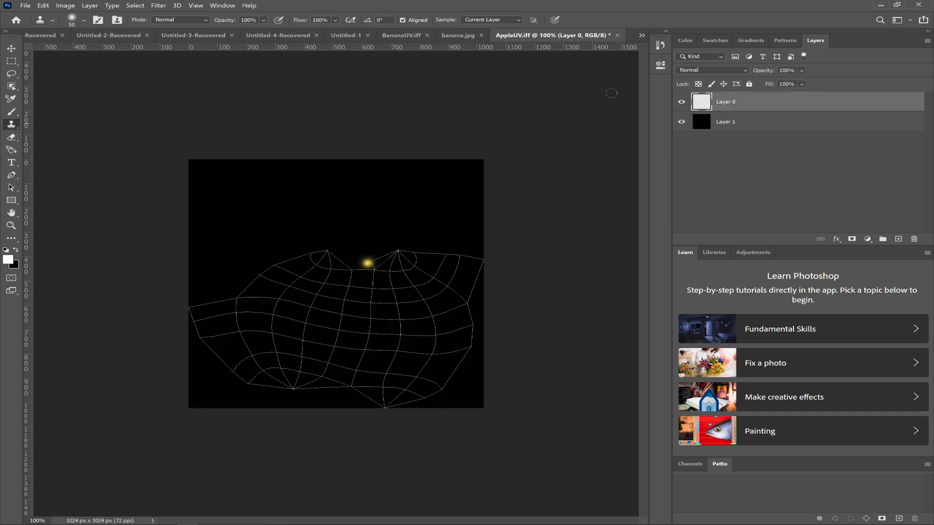
pyautogui.click(709, 120)
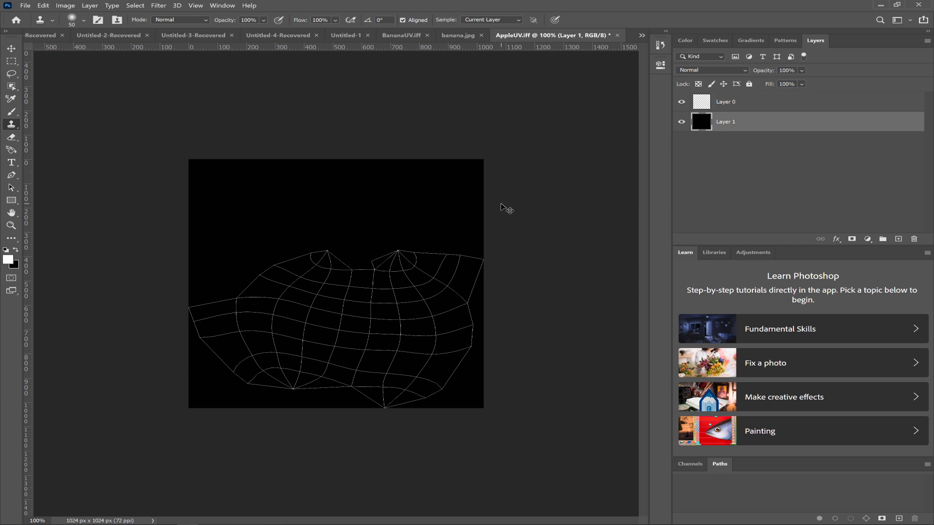
pyautogui.hotkey('ctrl', 'i')
pyautogui.click(417, 350)
pyautogui.click(394, 340)
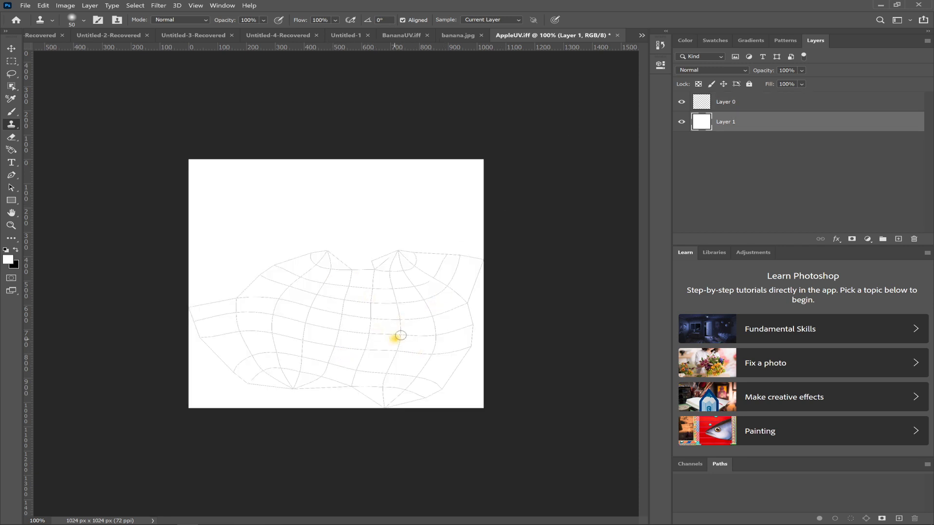
pyautogui.press('v')
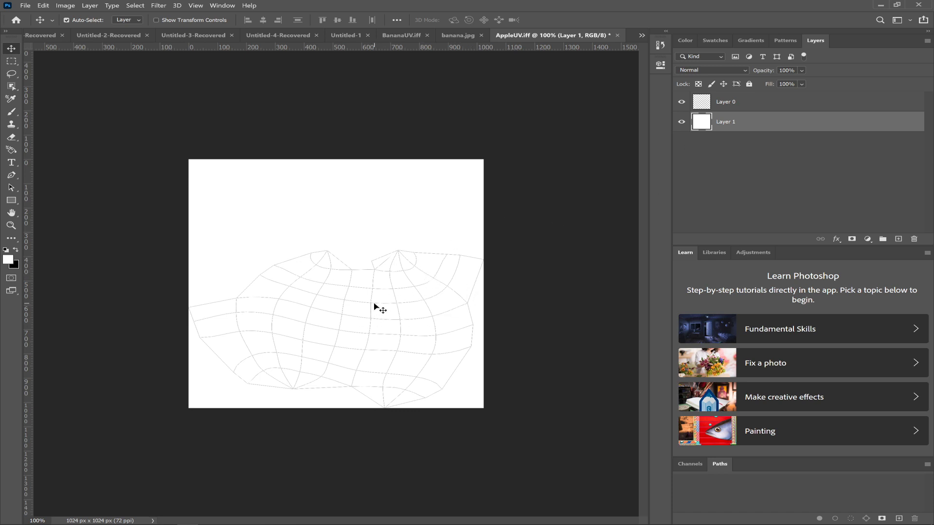
# Open apple.jpg and enclose the whole apple, including its stem, in a rectangular marquee selection
pyautogui.hotkey('ctrl', 'o')
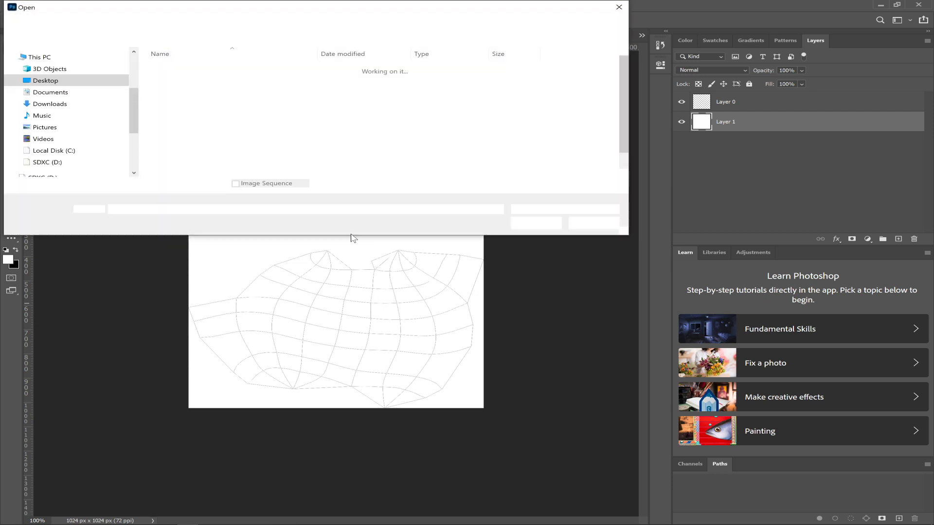
pyautogui.doubleClick(203, 90)
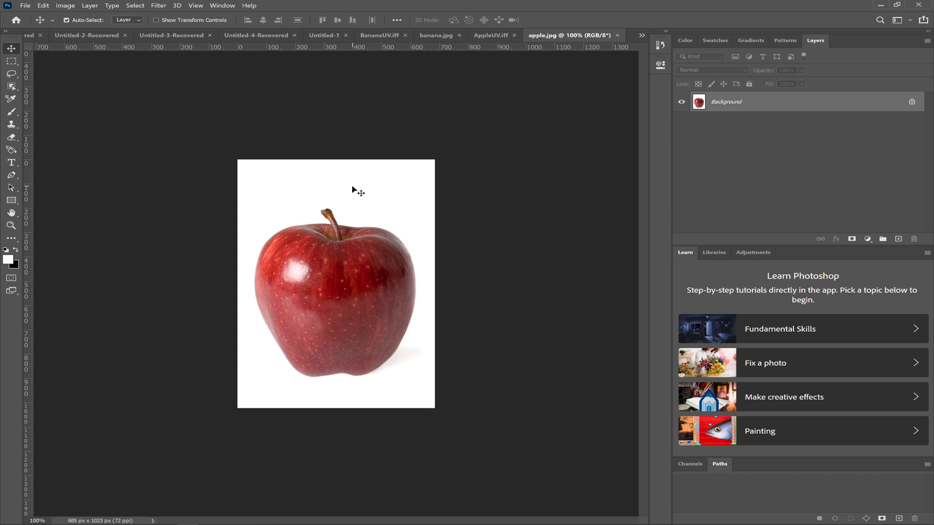
pyautogui.press('m')
pyautogui.moveTo(251, 209); pyautogui.dragTo(421, 380)
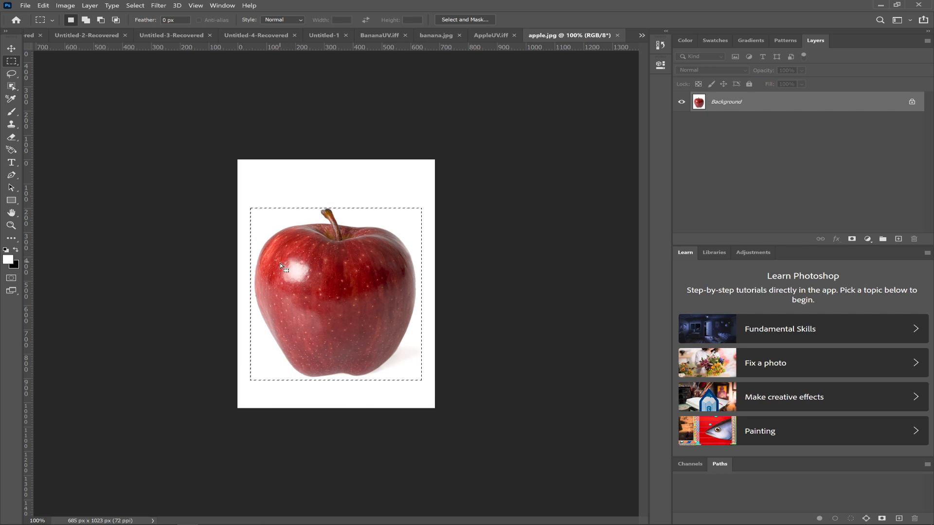
# Copy the selected apple into AppleUV.iff beneath the wireframe, scale it to about 94% and move it down over the UV layout
pyautogui.click(487, 35)
pyautogui.hotkey('ctrl', 'v')
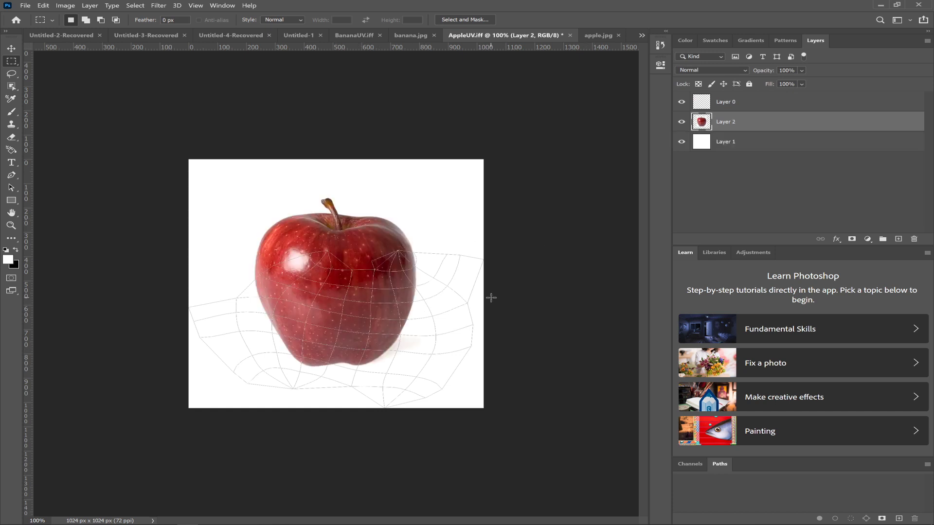
pyautogui.hotkey('ctrl', 't')
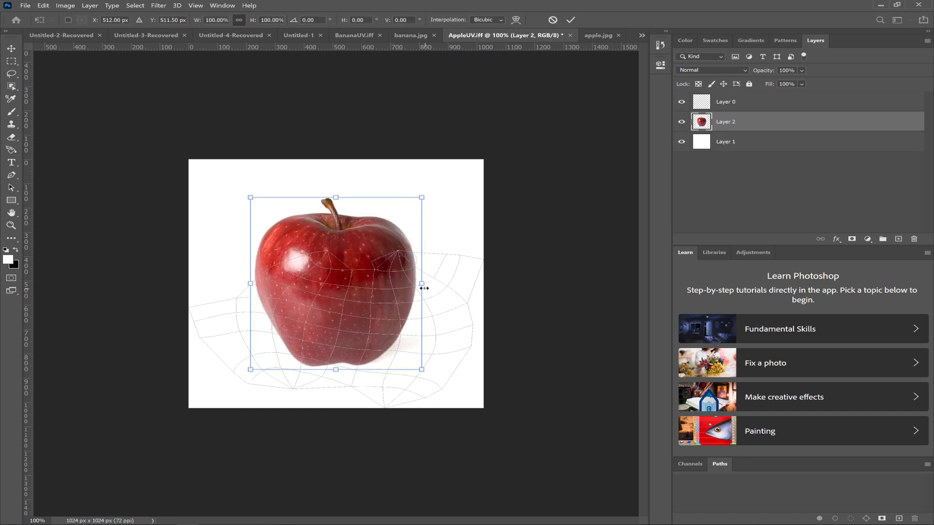
pyautogui.moveTo(422, 284)
pyautogui.mouseDown()
pyautogui.moveTo(470, 287)
pyautogui.moveTo(411, 291)
pyautogui.mouseUp()
pyautogui.moveTo(362, 233); pyautogui.dragTo(367, 295)
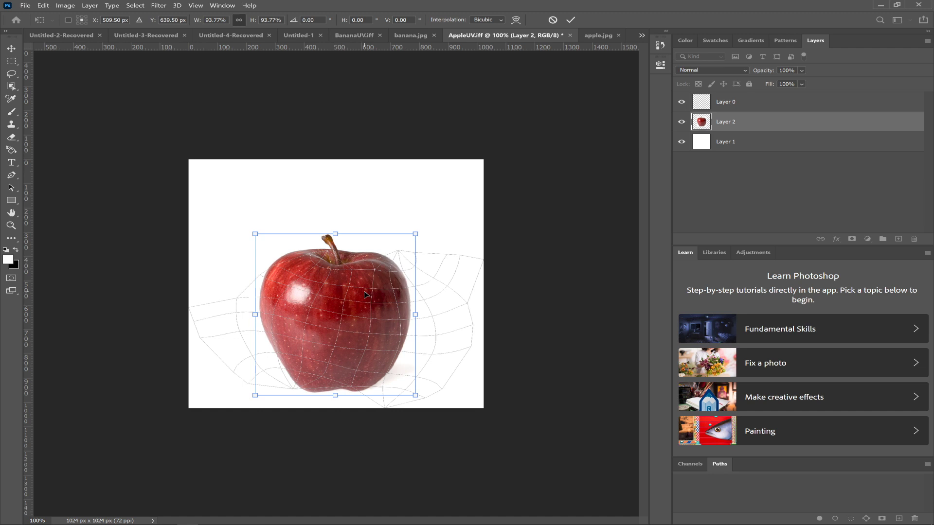
# Widen the apple layer to the right and distort its two right corners outward to cover the right part of the UV wireframe
pyautogui.moveTo(415, 315); pyautogui.dragTo(494, 315)
pyautogui.moveTo(494, 235); pyautogui.dragTo(521, 227)
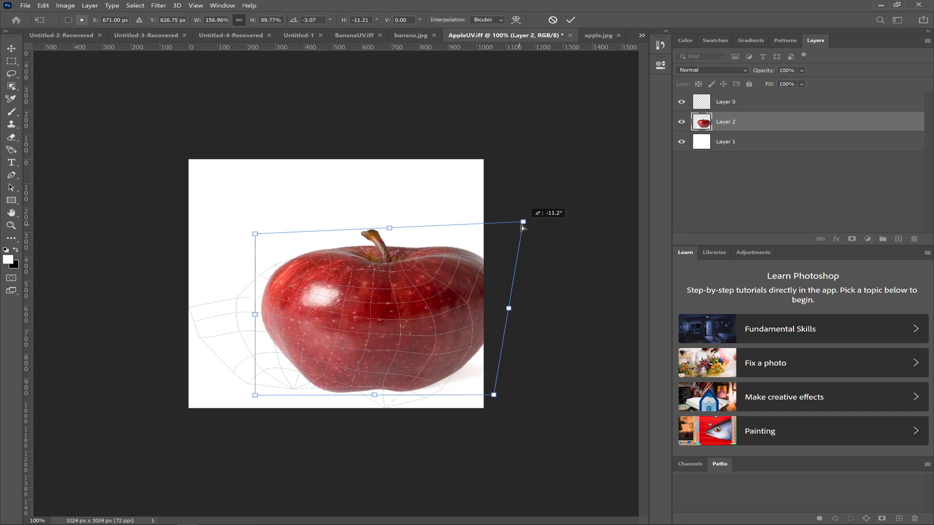
pyautogui.moveTo(493, 395); pyautogui.dragTo(471, 427)
pyautogui.moveTo(523, 223); pyautogui.dragTo(551, 209)
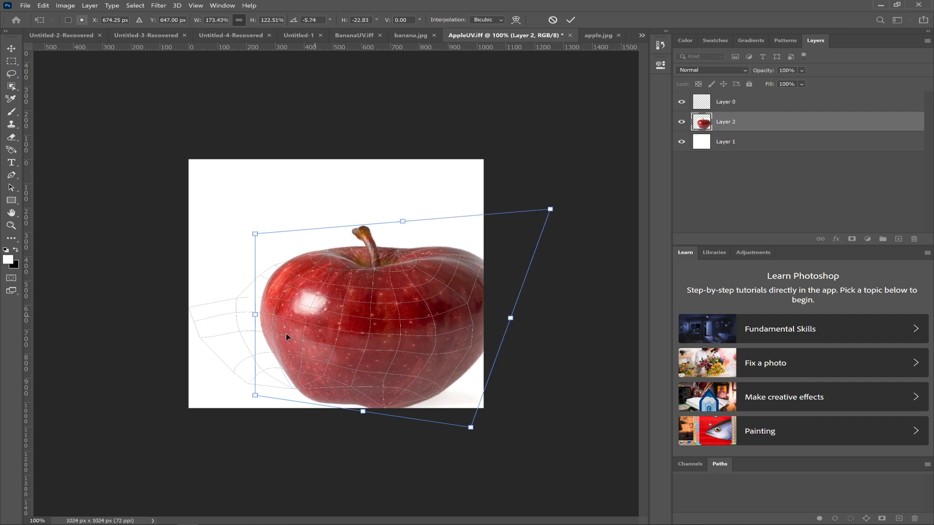
# Stretch the apple's left side to the canvas edge, shift the lower-right corner slightly outward and apply the transform
pyautogui.moveTo(257, 236)
pyautogui.keyDown('ctrl'); pyautogui.mouseDown()
pyautogui.moveTo(204, 237)
pyautogui.moveTo(221, 226)
pyautogui.moveTo(262, 228)
pyautogui.moveTo(244, 229)
pyautogui.mouseUp(); pyautogui.keyUp('ctrl')
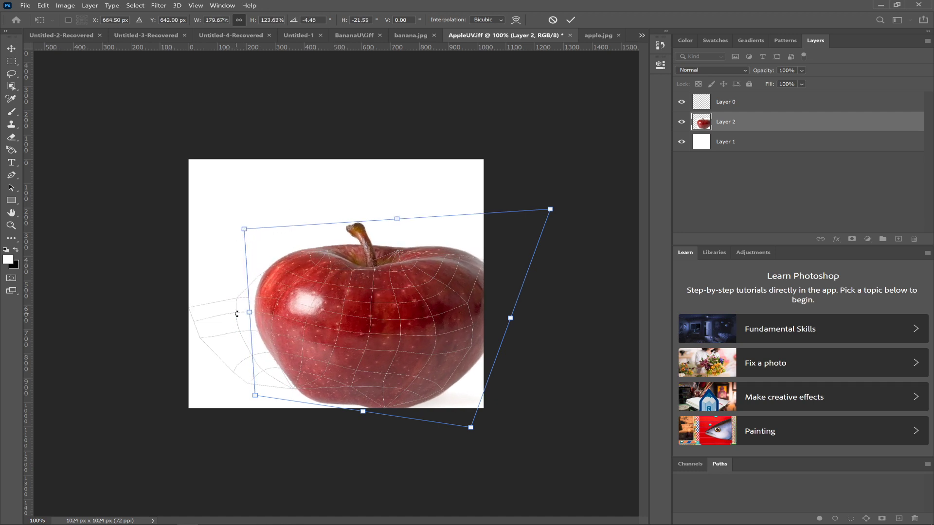
pyautogui.keyDown('ctrl'); pyautogui.moveTo(251, 318); pyautogui.dragTo(183, 319); pyautogui.keyUp('ctrl')
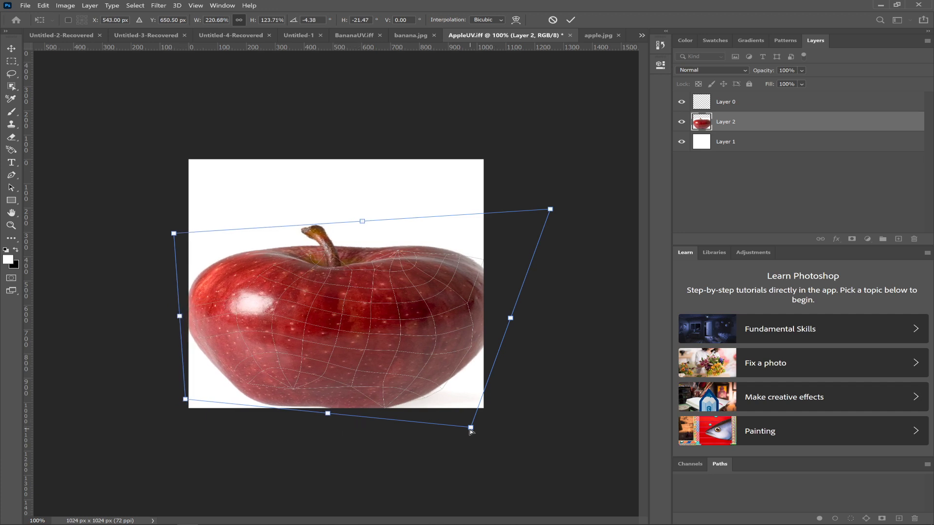
pyautogui.keyDown('ctrl'); pyautogui.moveTo(471, 429); pyautogui.dragTo(487, 429); pyautogui.keyUp('ctrl')
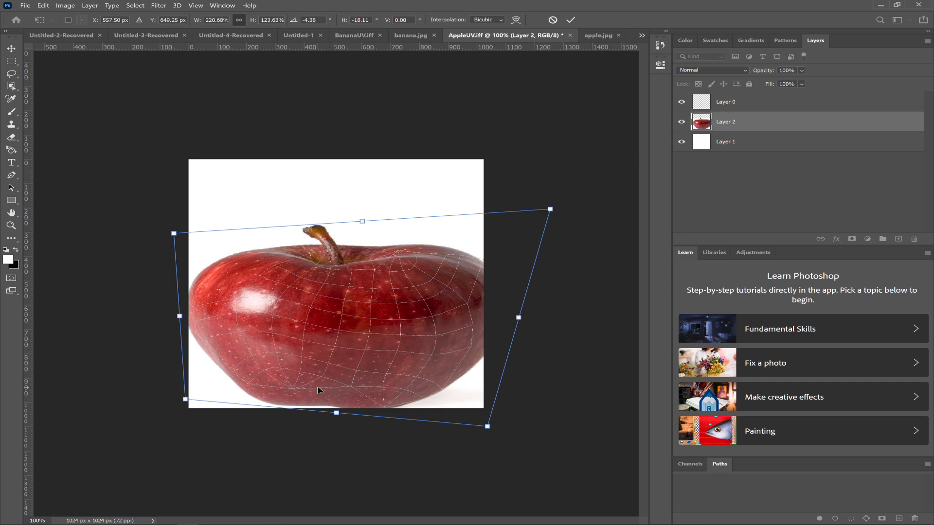
pyautogui.press('Return')
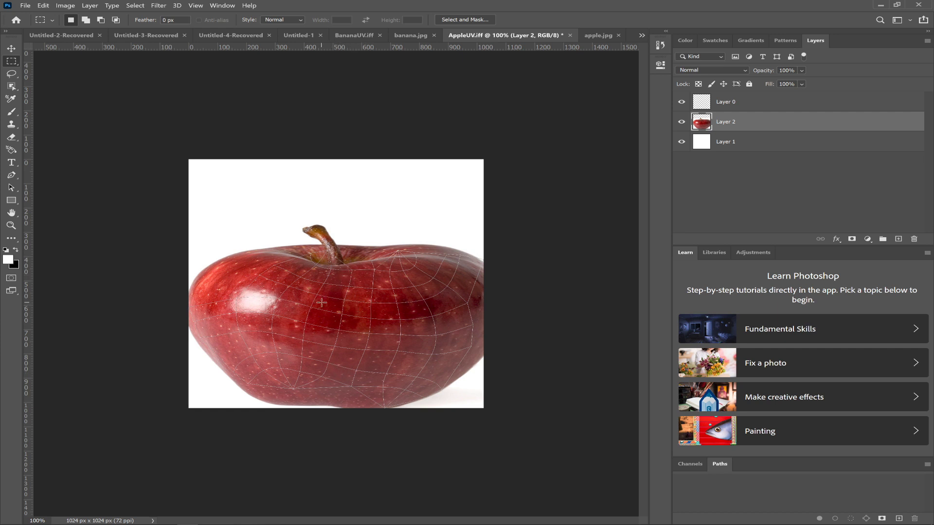
# Hide the UV wireframe layer and cover the apple's white highlight with sampled red skin using a 250 px Clone Stamp
pyautogui.click(682, 103)
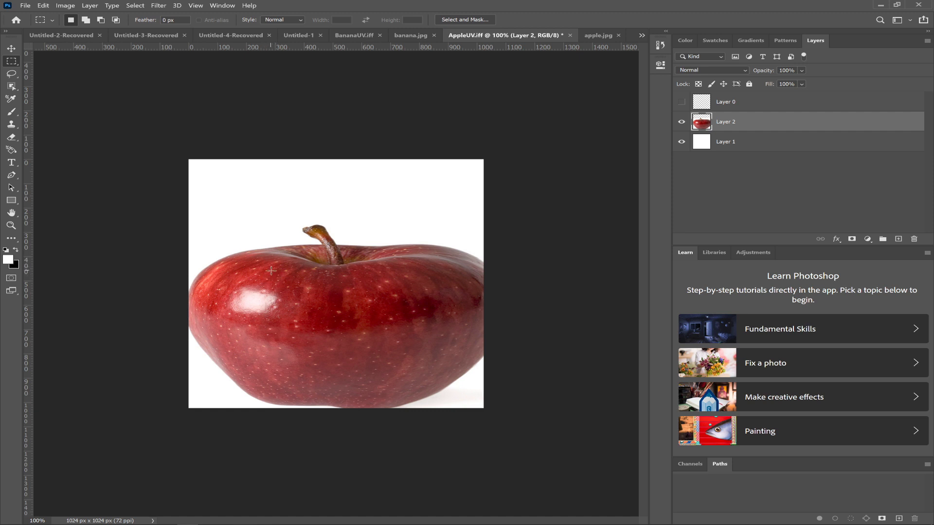
pyautogui.press('c')
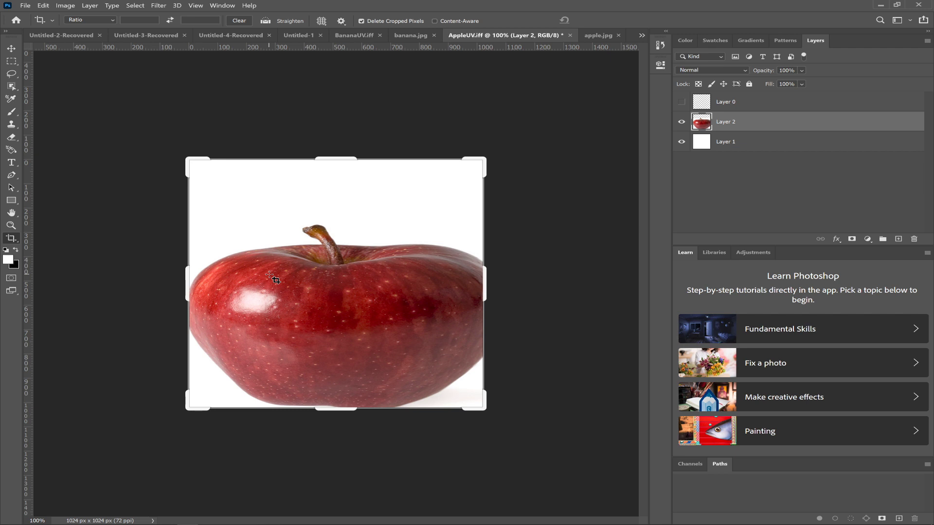
pyautogui.press('x')
pyautogui.press('s')
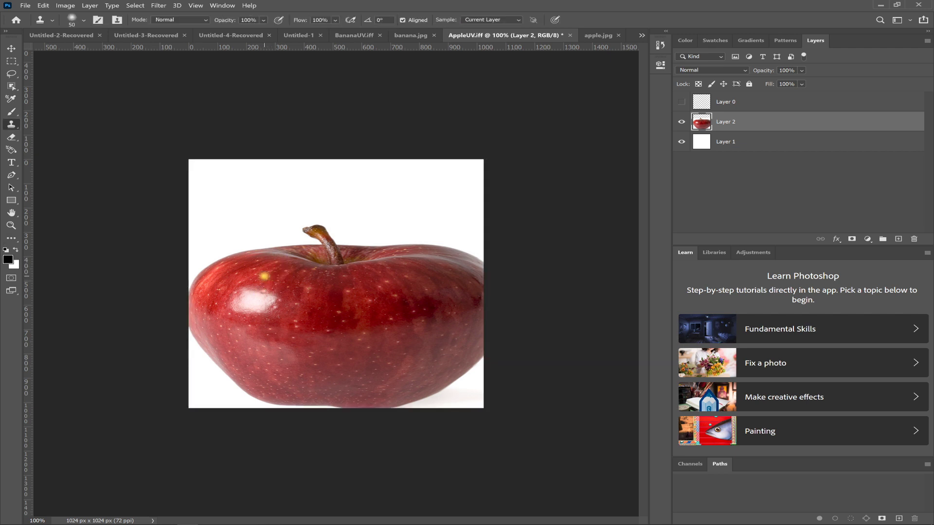
pyautogui.press(']')
pyautogui.press(']')
pyautogui.press(']')
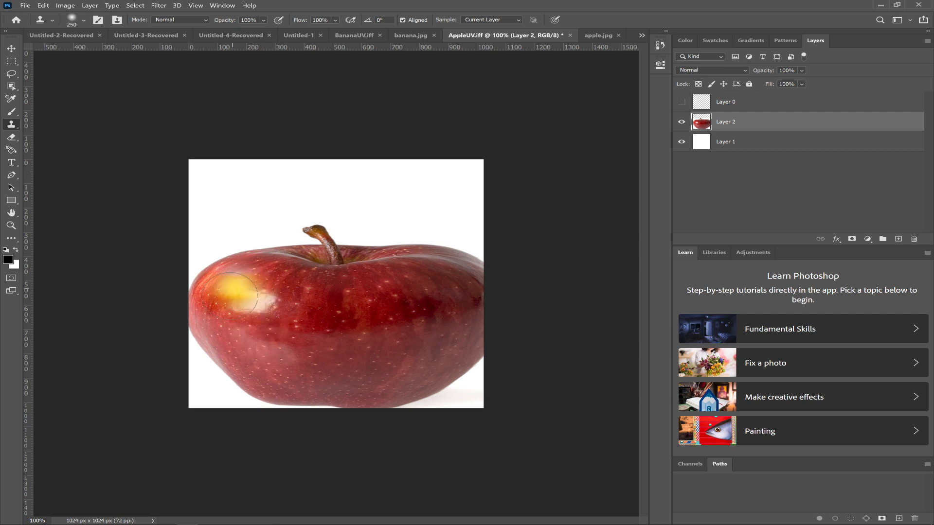
pyautogui.press(']')
pyautogui.keyDown('alt'); pyautogui.click(259, 338); pyautogui.keyUp('alt')
pyautogui.moveTo(253, 305)
pyautogui.mouseDown()
pyautogui.moveTo(299, 304)
pyautogui.moveTo(306, 294)
pyautogui.moveTo(250, 318)
pyautogui.mouseUp()
pyautogui.keyDown('alt'); pyautogui.click(281, 321); pyautogui.keyUp('alt')
pyautogui.click(261, 320)
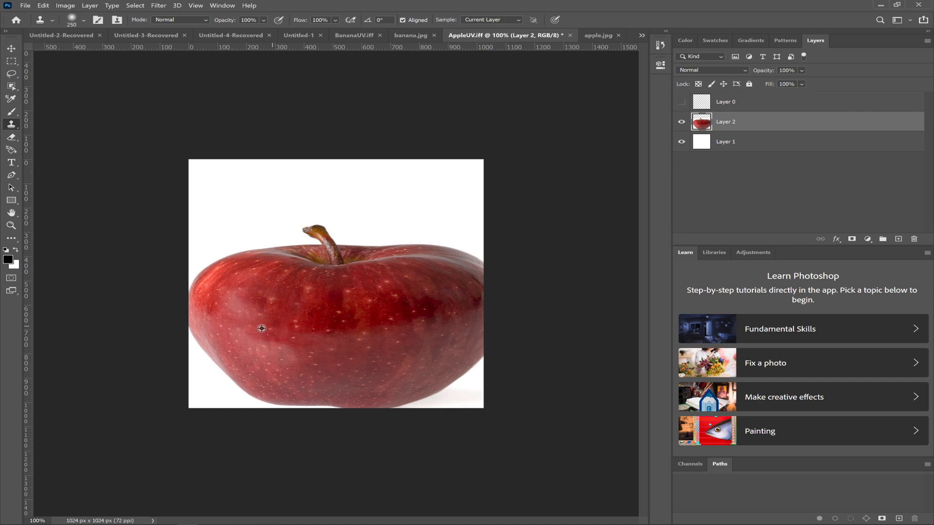
# Even out the remaining pale patches on the apple's left and lower-left skin with the Clone Stamp, sampling nearby red areas
pyautogui.keyDown('alt'); pyautogui.click(237, 280); pyautogui.keyUp('alt')
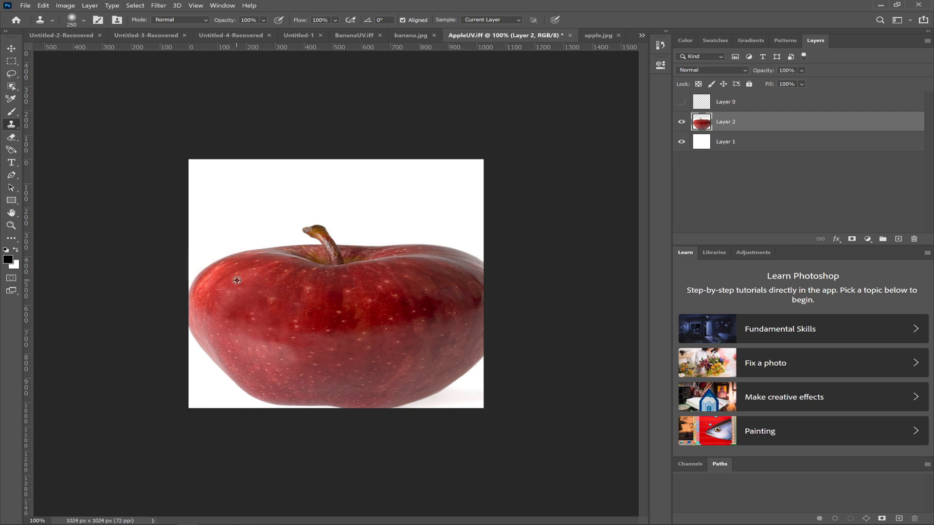
pyautogui.moveTo(233, 290); pyautogui.dragTo(236, 292)
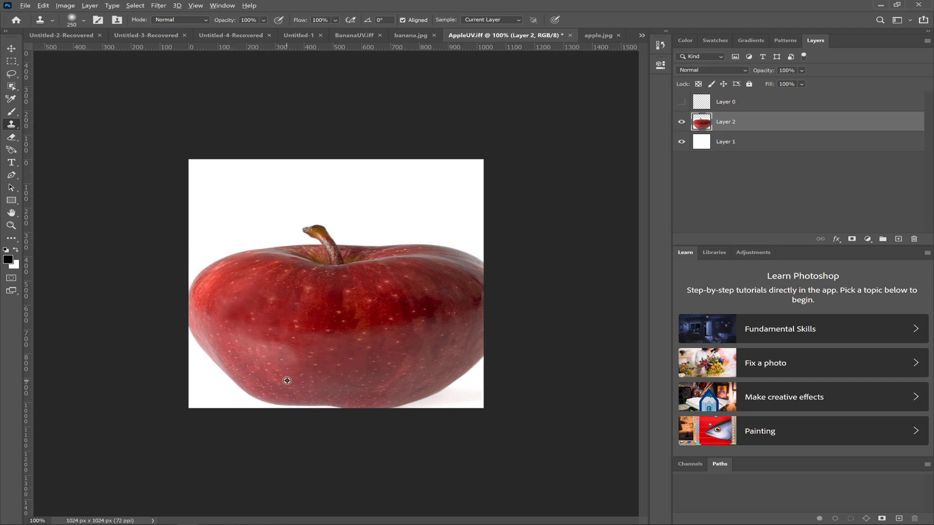
pyautogui.keyDown('alt'); pyautogui.click(306, 360); pyautogui.keyUp('alt')
pyautogui.moveTo(258, 370)
pyautogui.mouseDown()
pyautogui.moveTo(287, 379)
pyautogui.moveTo(339, 366)
pyautogui.moveTo(272, 381)
pyautogui.mouseUp()
pyautogui.moveTo(359, 321)
pyautogui.mouseDown()
pyautogui.moveTo(313, 321)
pyautogui.moveTo(265, 358)
pyautogui.mouseUp()
pyautogui.keyDown('alt'); pyautogui.click(331, 350); pyautogui.keyUp('alt')
pyautogui.click(291, 363)
pyautogui.keyDown('alt'); pyautogui.click(334, 317); pyautogui.keyUp('alt')
pyautogui.click(257, 330)
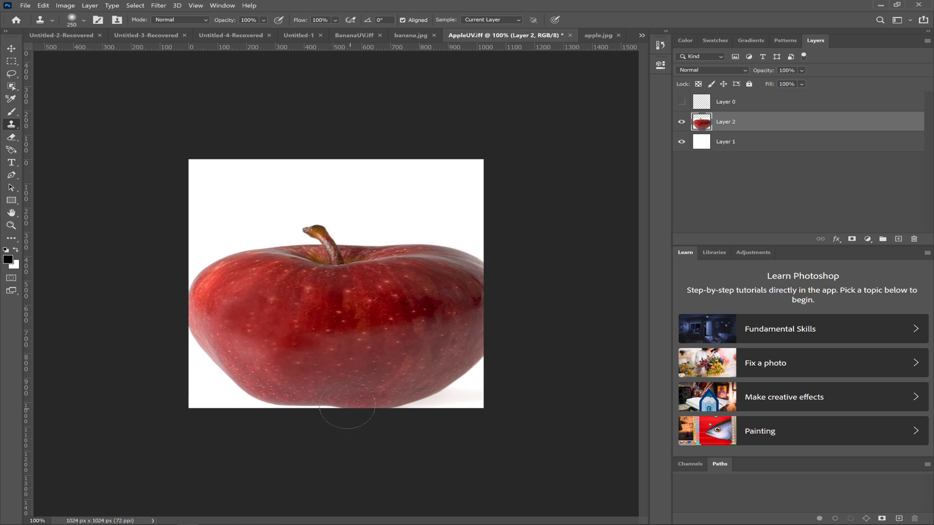
# Try a clone stroke at the apple's upper-right edge, undo it, and check the texture against the UV wireframe before hiding it
pyautogui.moveTo(438, 241)
pyautogui.mouseDown()
pyautogui.moveTo(455, 261)
pyautogui.moveTo(451, 271)
pyautogui.mouseUp()
pyautogui.hotkey('ctrl', 'z')
pyautogui.click(680, 101)
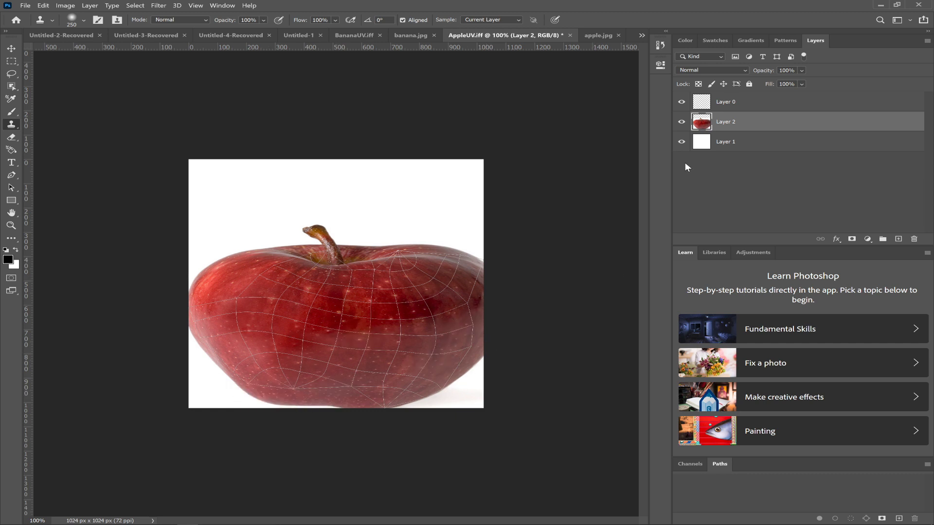
pyautogui.click(682, 102)
# Save the apple texture as a PNG named AppleTXT in the 3D Studio Section 5 folder, using the large file size option
pyautogui.click(25, 7)
pyautogui.click(84, 119)
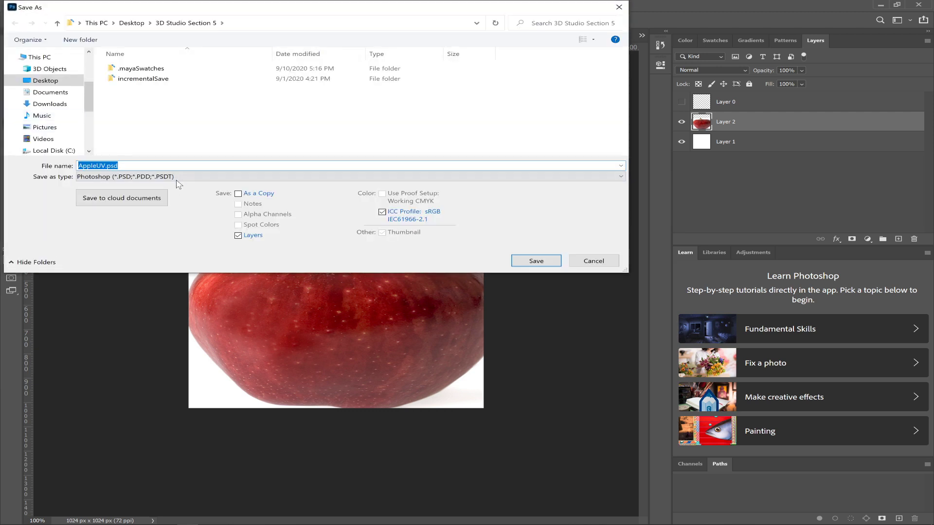
pyautogui.click(178, 177)
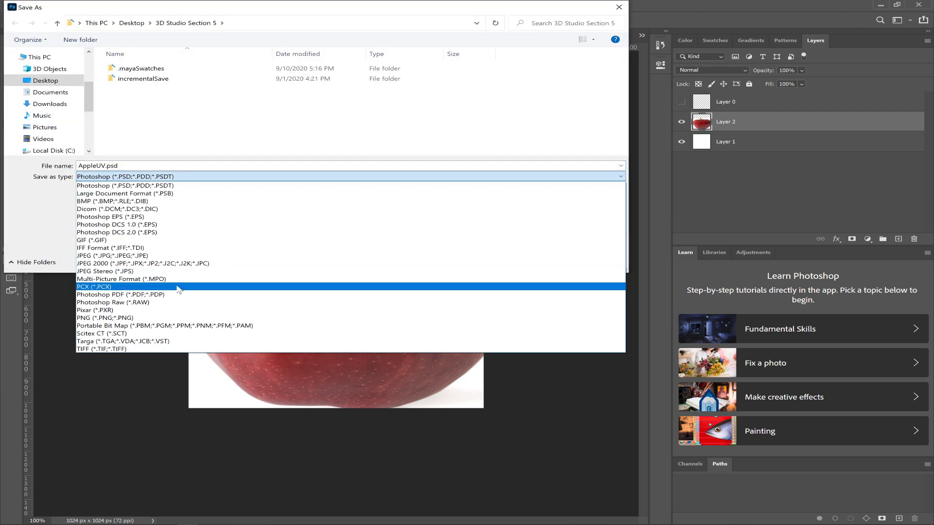
pyautogui.click(170, 318)
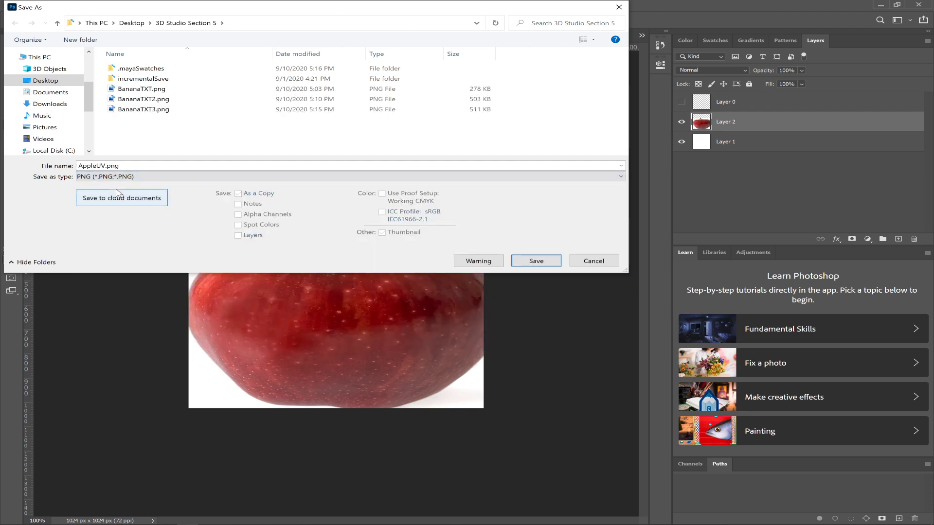
pyautogui.click(105, 166)
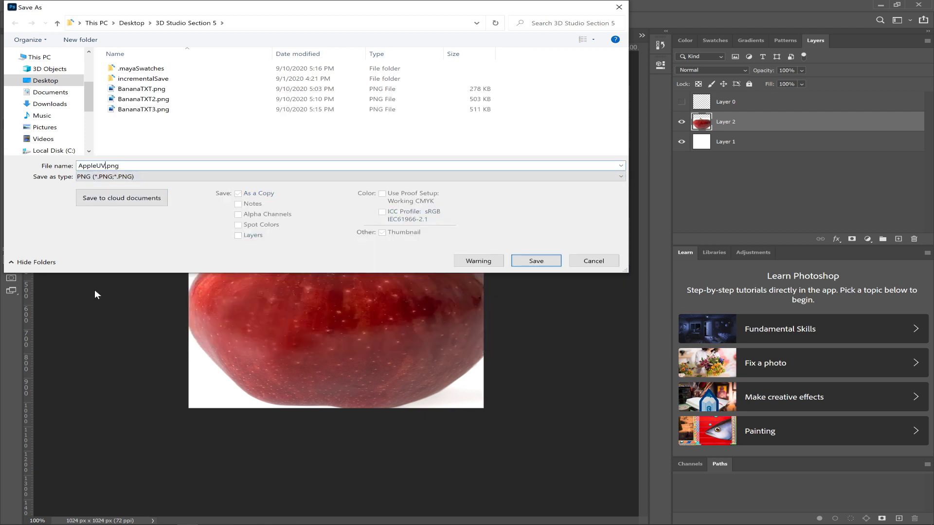
pyautogui.press('BackSpace')
pyautogui.press('BackSpace')
pyautogui.write('T')
pyautogui.press('Return')
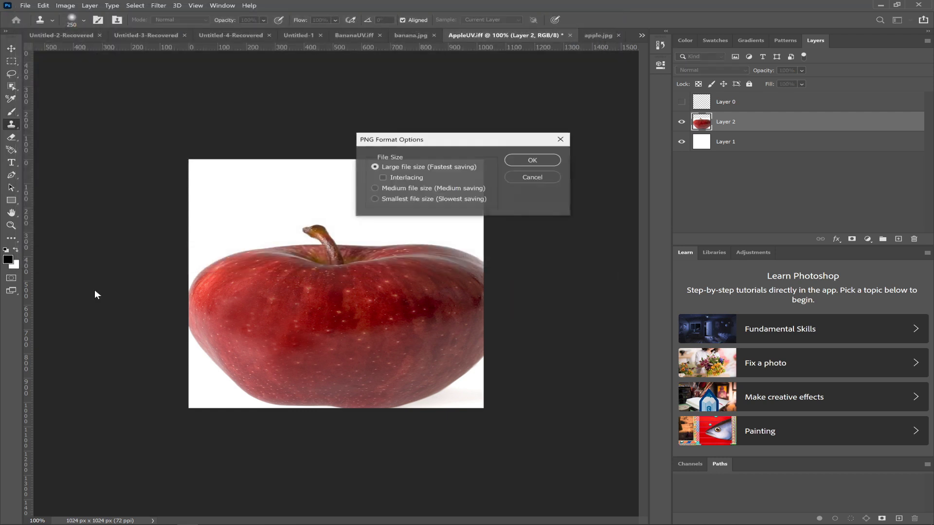
pyautogui.click(546, 161)
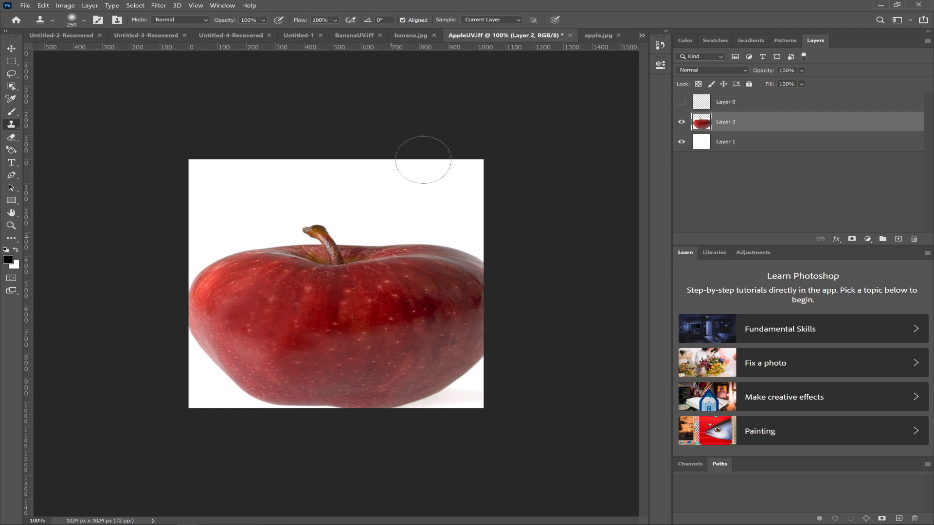
# Switch to Maya, close the UV snapshot options and assign the selected apple a new Lambert material with AppleTXT.png as its color texture
pyautogui.hotkey('alt', 'Tab')
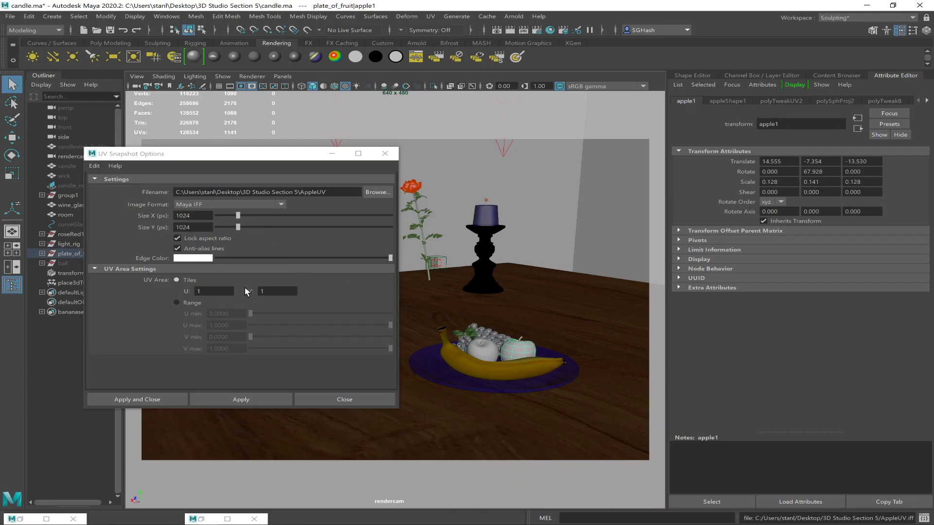
pyautogui.click(385, 153)
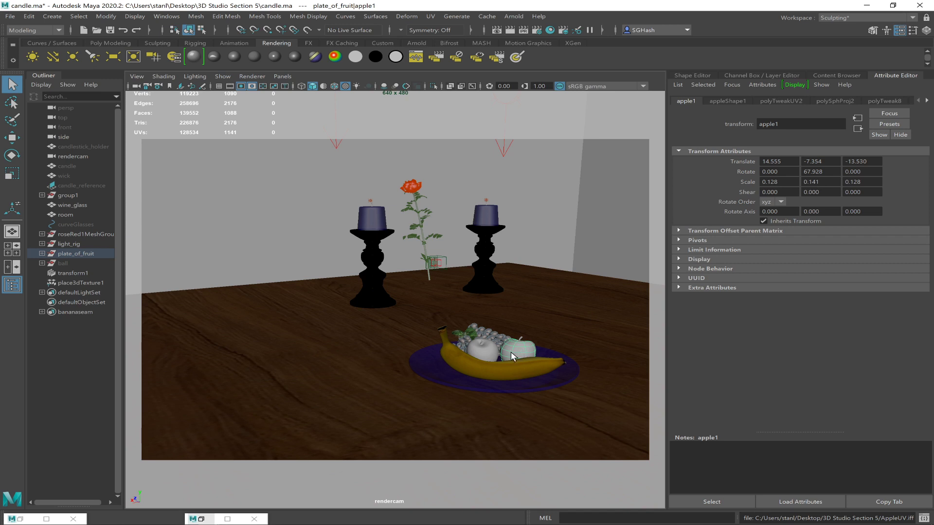
pyautogui.click(254, 56)
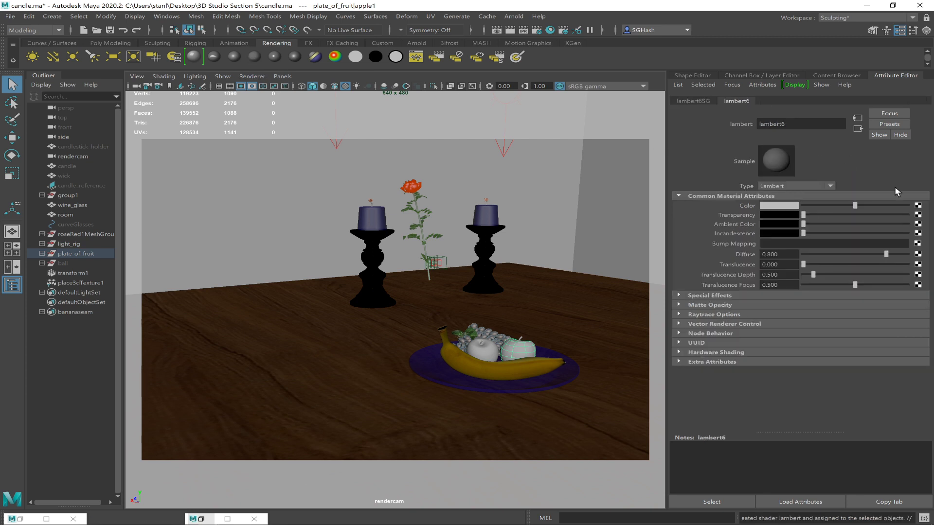
pyautogui.click(918, 206)
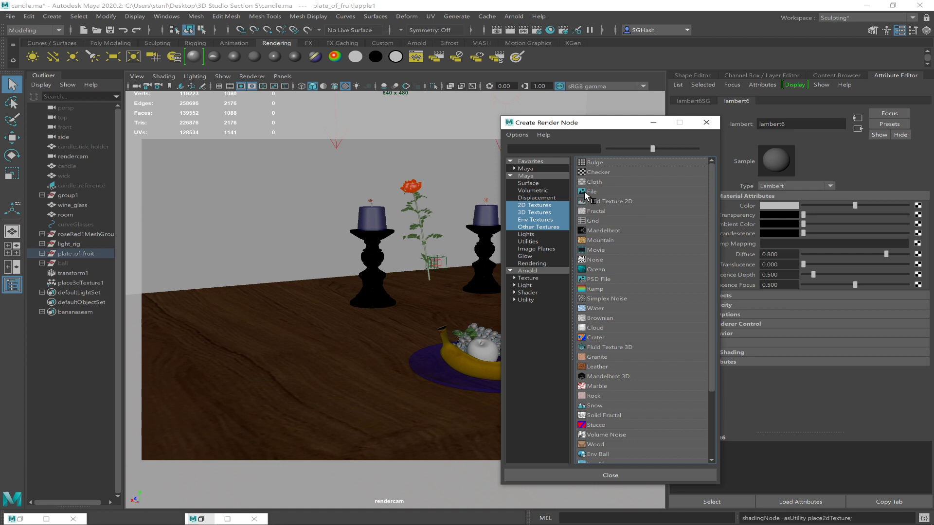
pyautogui.click(589, 192)
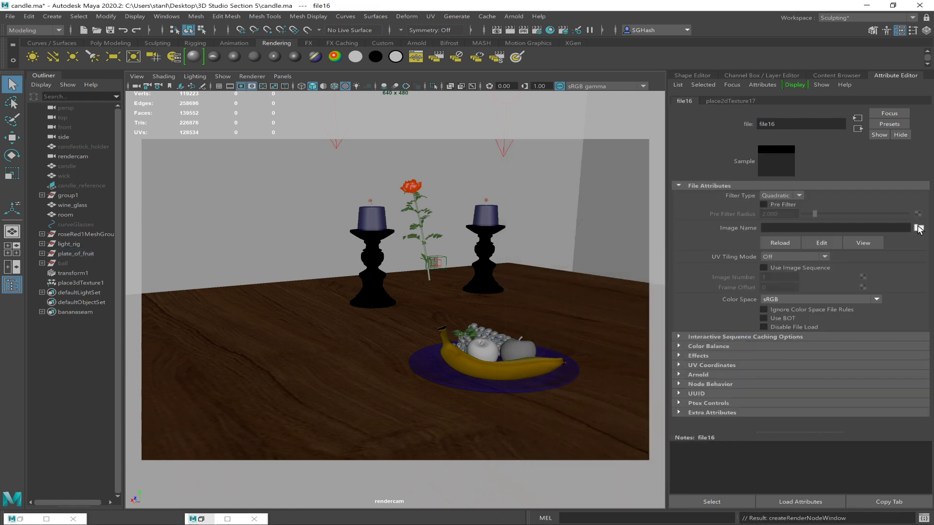
pyautogui.click(919, 228)
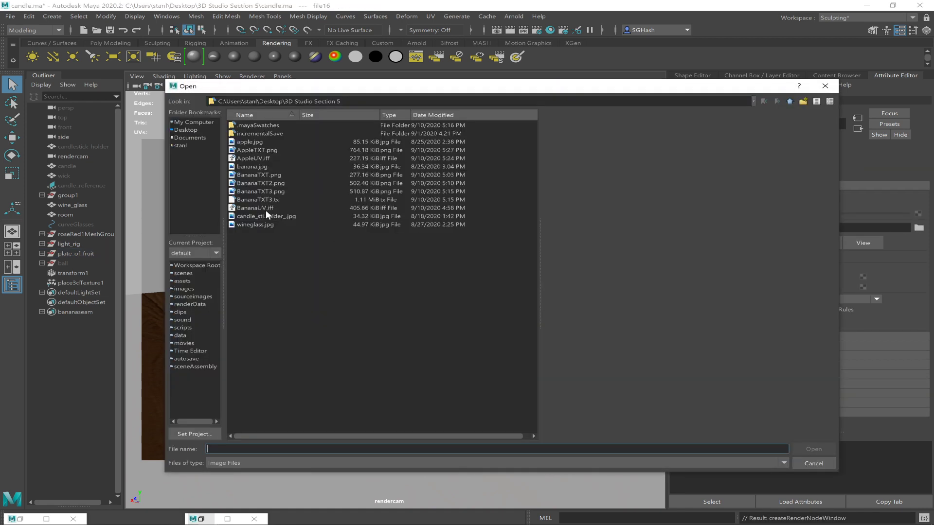
pyautogui.doubleClick(256, 151)
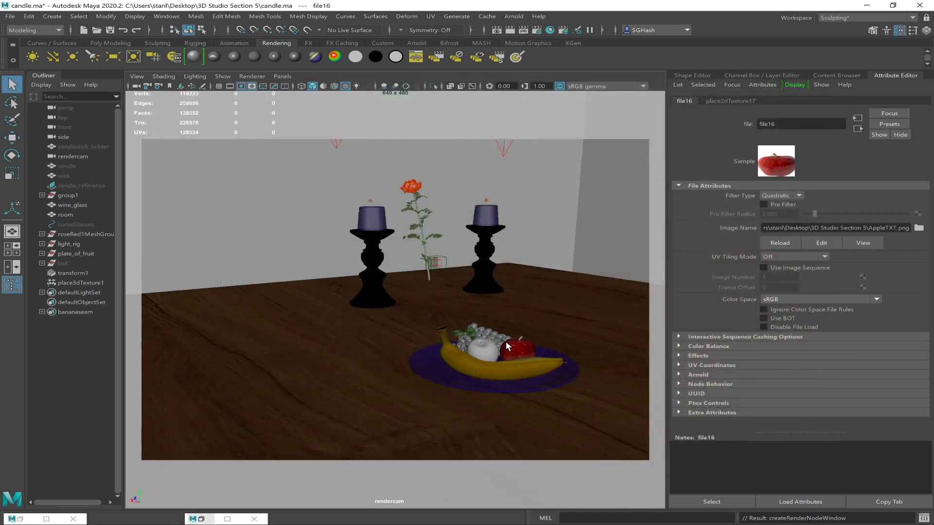
# Examine the textured apple from all sides in the persp camera view, including its seam and the area around the stem
pyautogui.click(277, 77)
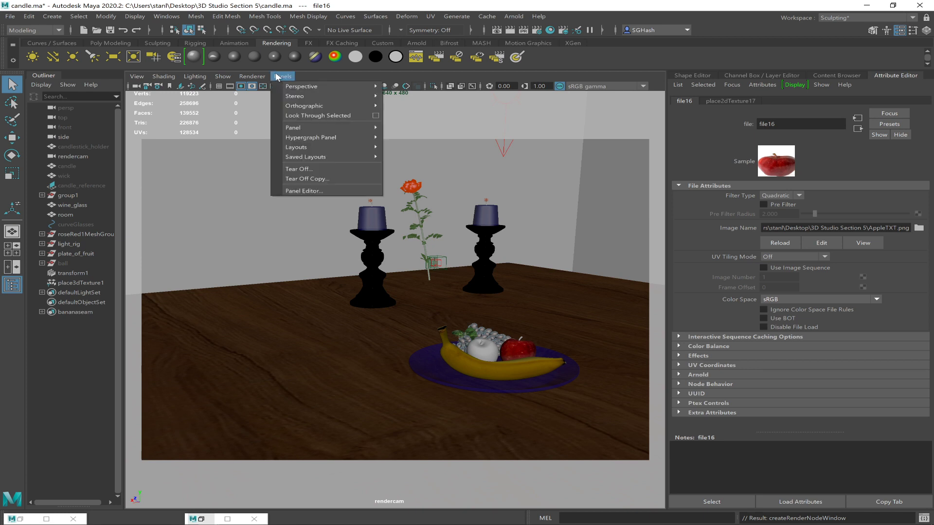
pyautogui.moveTo(336, 86)
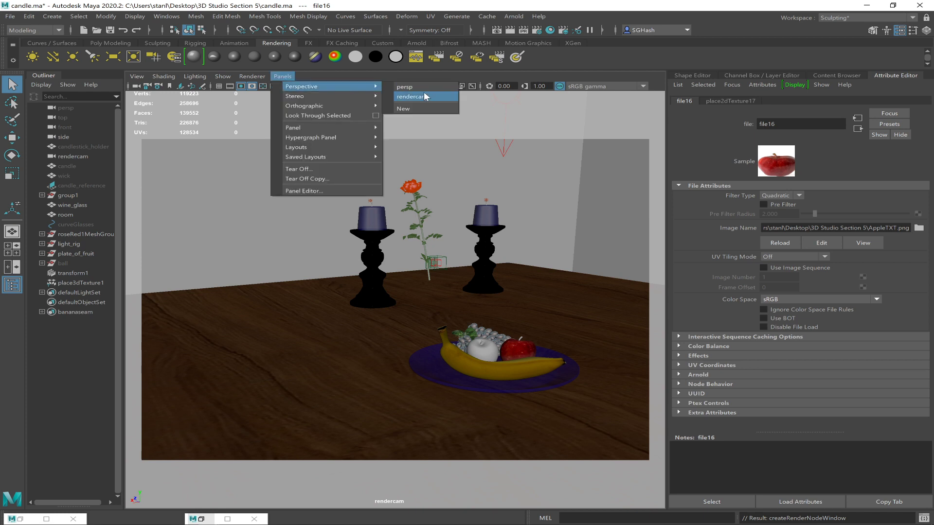
pyautogui.click(424, 90)
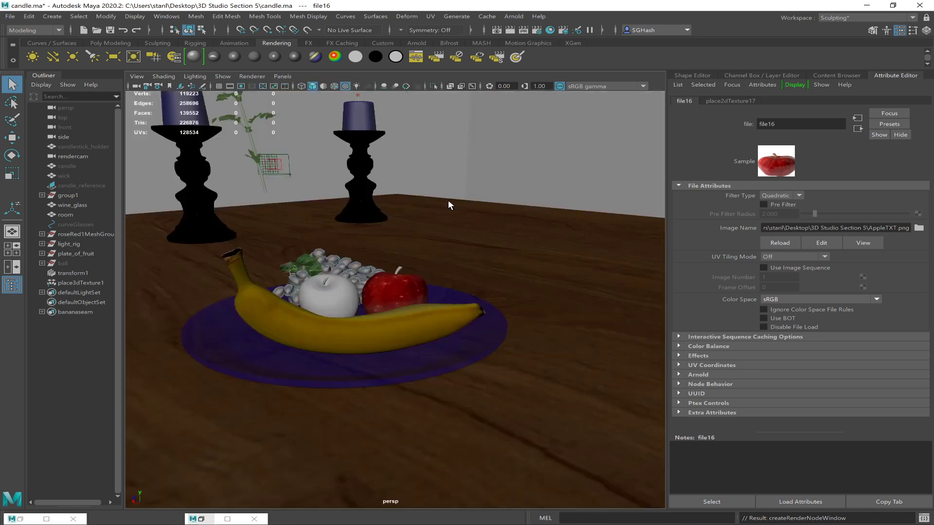
pyautogui.scroll(5, 475, 343)
pyautogui.keyDown('alt'); pyautogui.moveTo(442, 296); pyautogui.dragTo(354, 273); pyautogui.keyUp('alt')
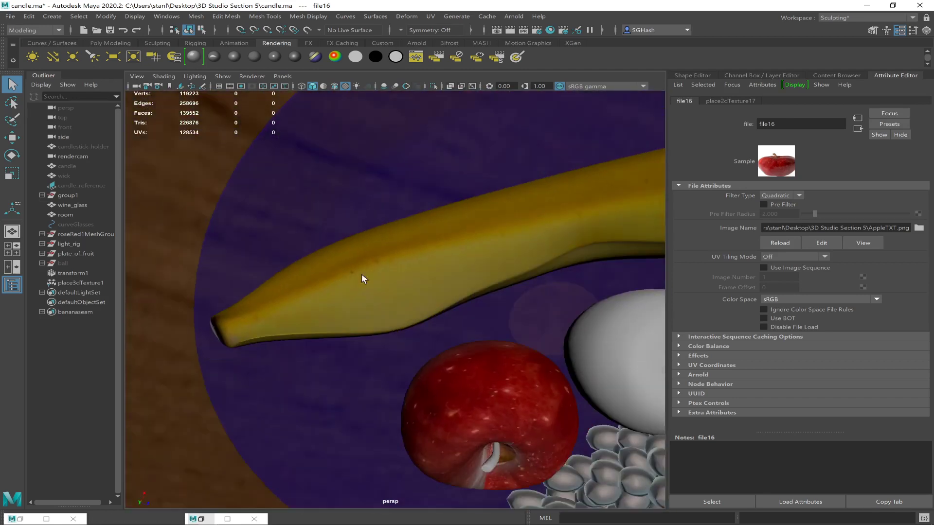
pyautogui.keyDown('alt'); pyautogui.moveTo(409, 317); pyautogui.dragTo(482, 336, button='right'); pyautogui.keyUp('alt')
pyautogui.keyDown('alt'); pyautogui.moveTo(482, 335); pyautogui.dragTo(573, 345); pyautogui.keyUp('alt')
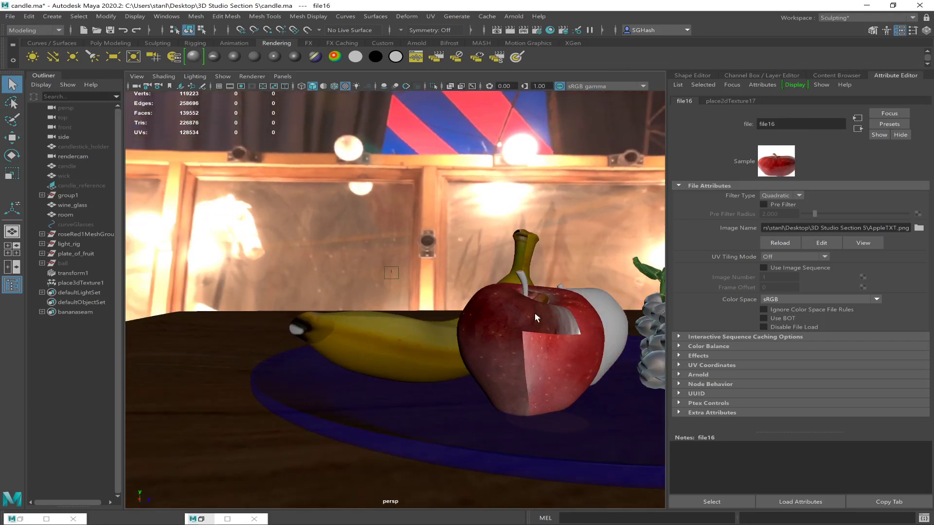
pyautogui.keyDown('alt'); pyautogui.moveTo(438, 357); pyautogui.dragTo(525, 365); pyautogui.keyUp('alt')
pyautogui.keyDown('alt'); pyautogui.moveTo(381, 319); pyautogui.dragTo(356, 311); pyautogui.keyUp('alt')
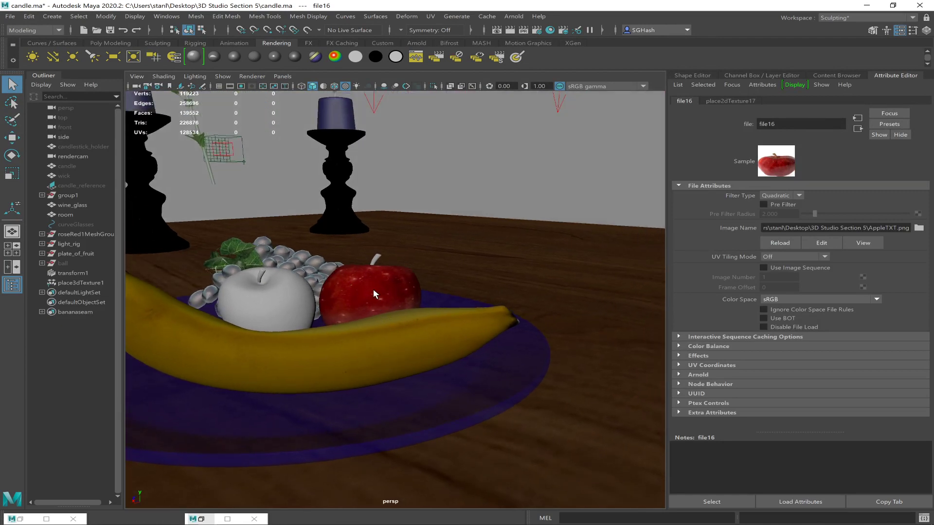
# Select the textured apple and create a new aiStandardSurface material in Hypershade
pyautogui.click(375, 261)
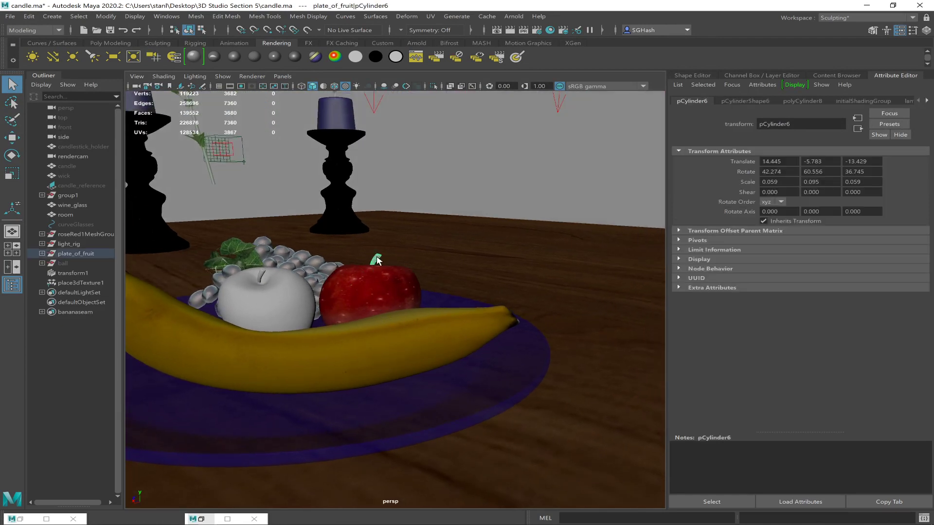
pyautogui.click(381, 305)
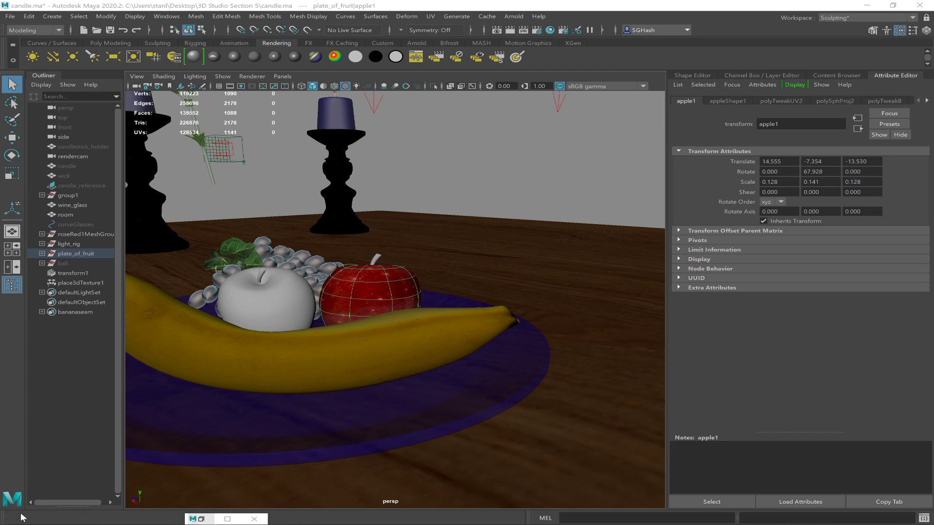
pyautogui.click(20, 518)
pyautogui.doubleClick(647, 88)
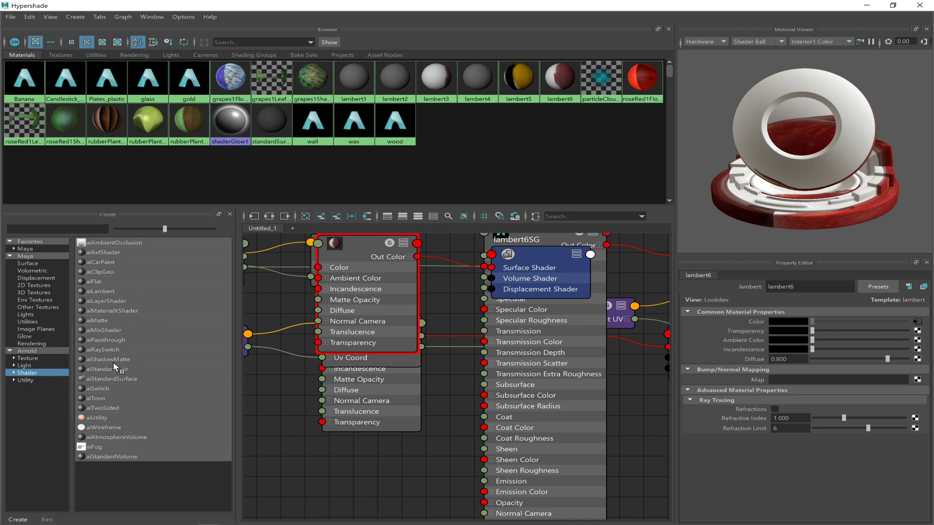
pyautogui.click(110, 378)
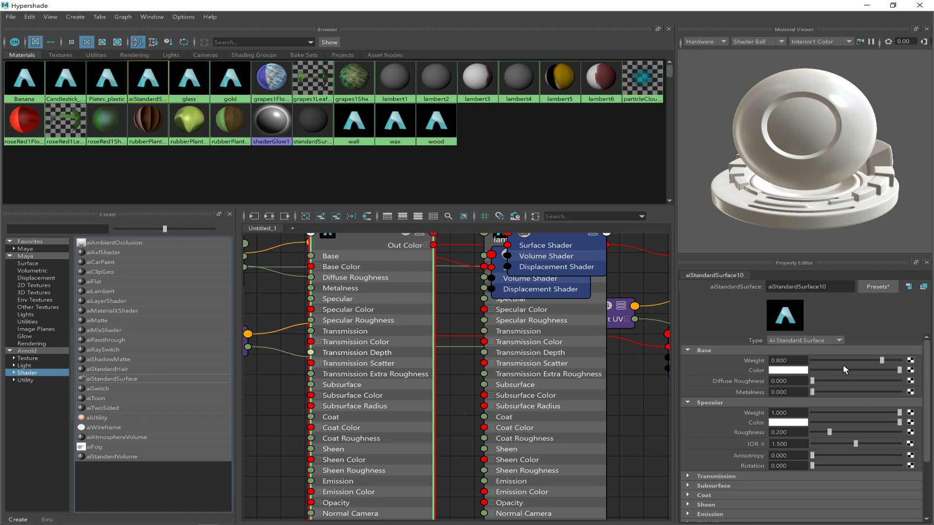
# Test the new material's specular weight at 0 and roughness at 0, settling on weight 1 and roughness 0.515
pyautogui.moveTo(898, 413); pyautogui.dragTo(812, 412)
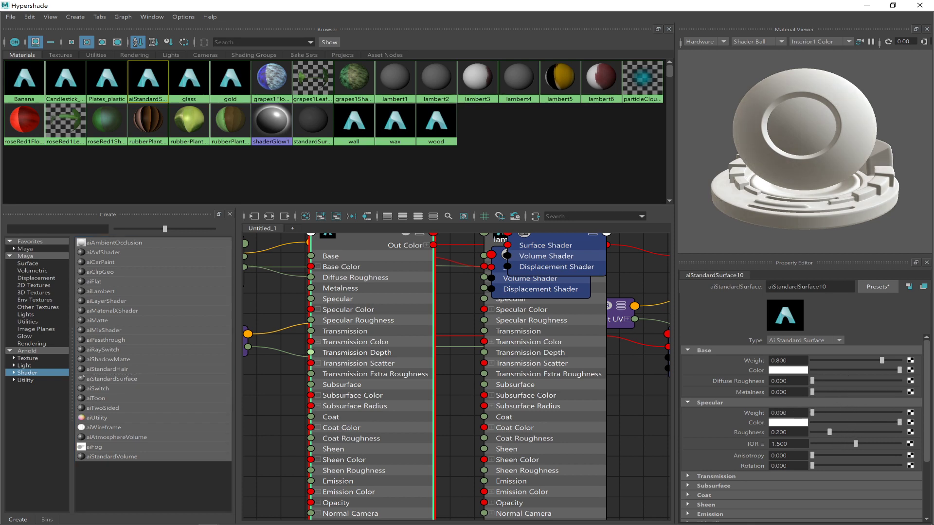
pyautogui.moveTo(813, 413); pyautogui.dragTo(899, 412)
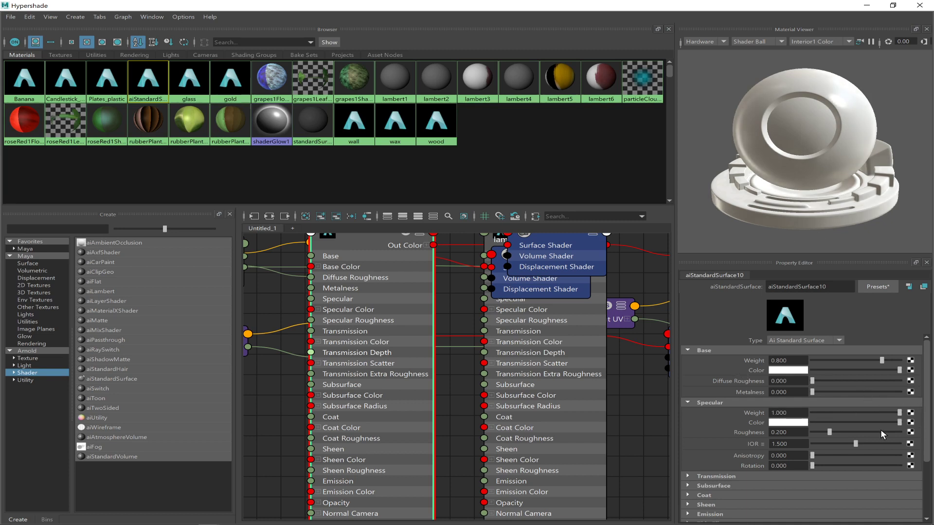
pyautogui.moveTo(828, 431); pyautogui.dragTo(811, 439)
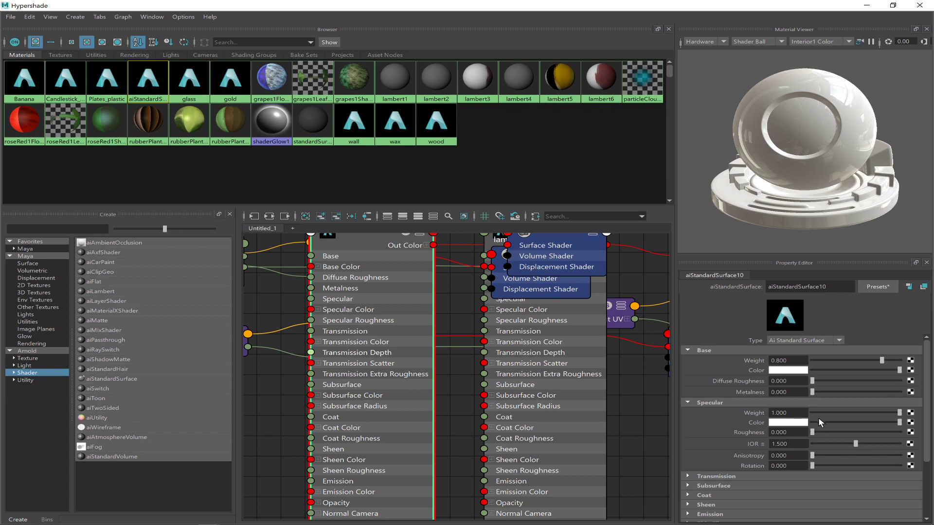
pyautogui.moveTo(815, 432); pyautogui.dragTo(856, 438)
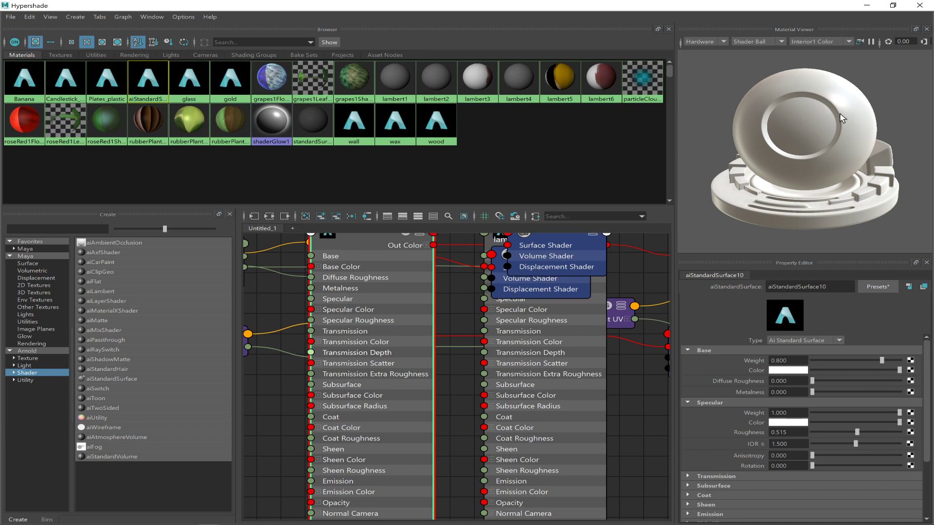
pyautogui.scroll(5, 831, 128)
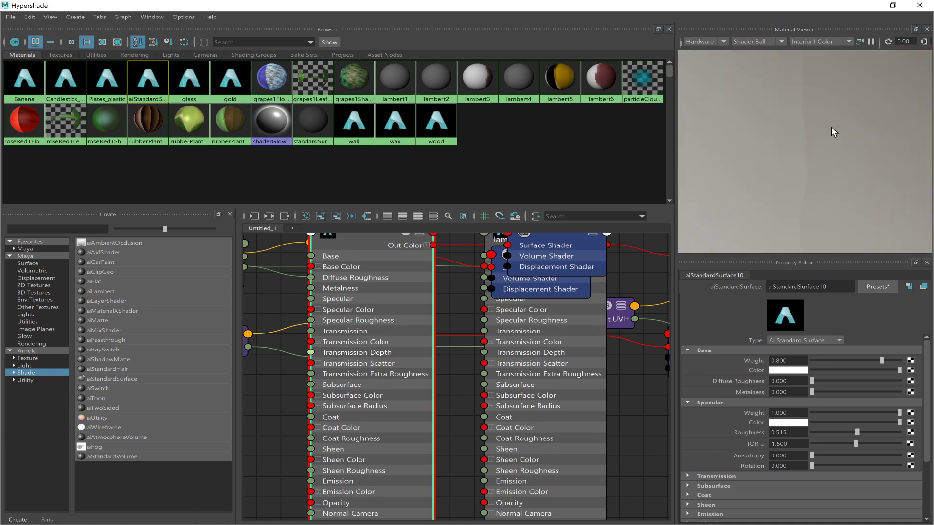
# Connect a file texture using AppleTXT.png to the aiStandardSurface material's base color
pyautogui.click(911, 373)
pyautogui.click(595, 194)
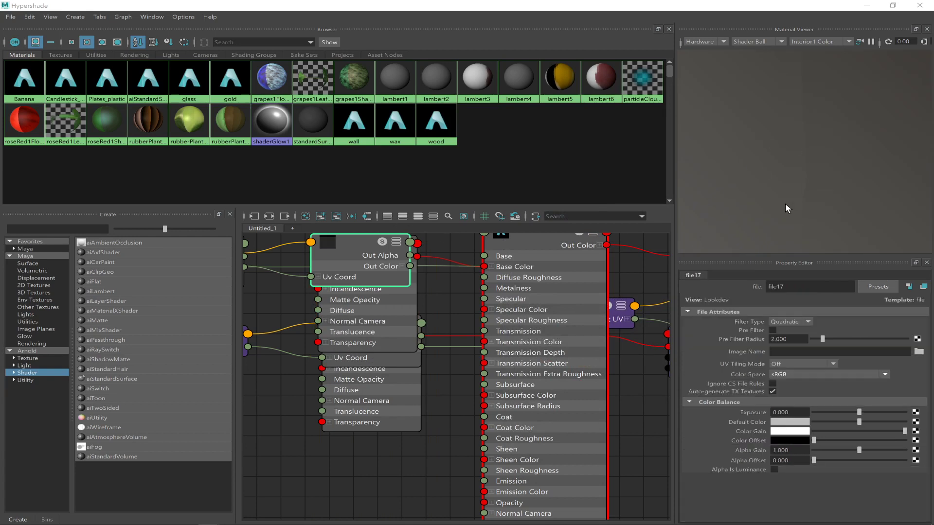
pyautogui.click(919, 352)
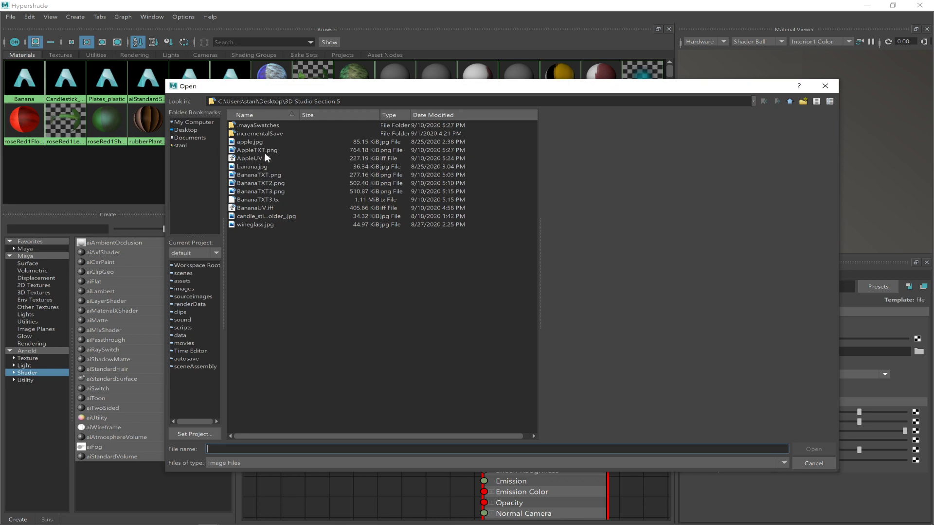
pyautogui.doubleClick(257, 151)
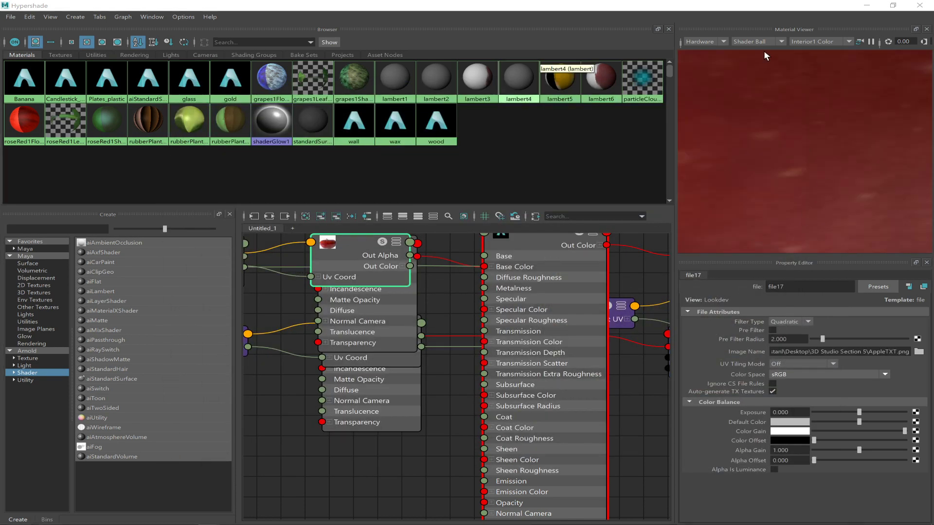
# Rename the textured apple's new aiStandardSurface material to apple
pyautogui.click(887, 6)
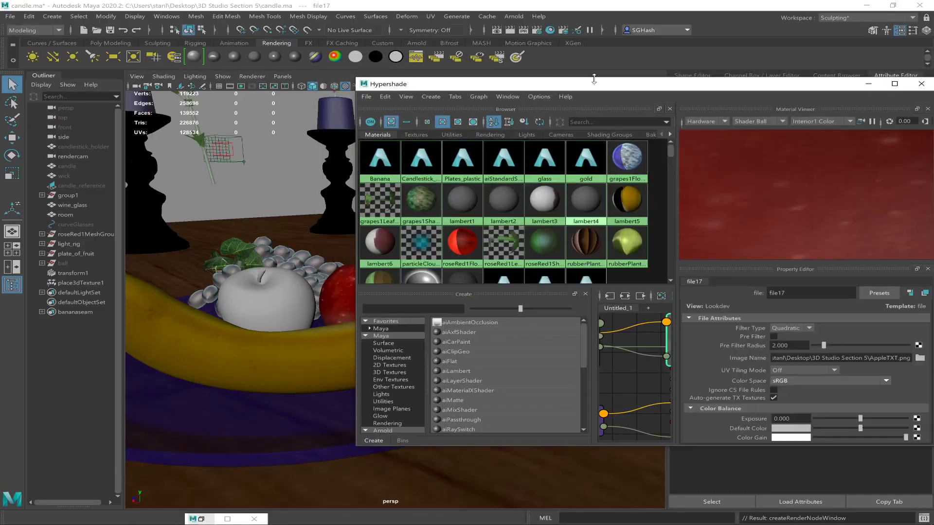
pyautogui.click(331, 308)
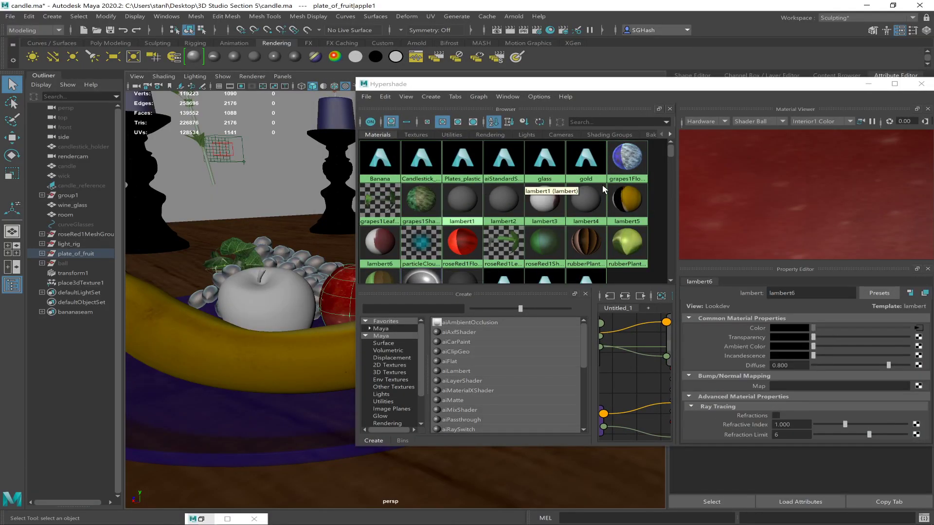
pyautogui.click(499, 179)
pyautogui.click(500, 168)
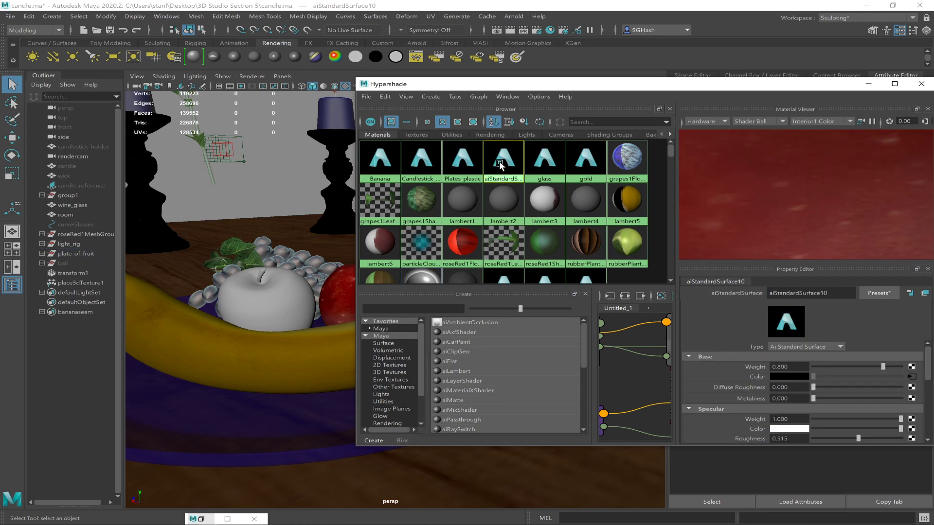
pyautogui.moveTo(500, 165); pyautogui.dragTo(710, 109, button='middle')
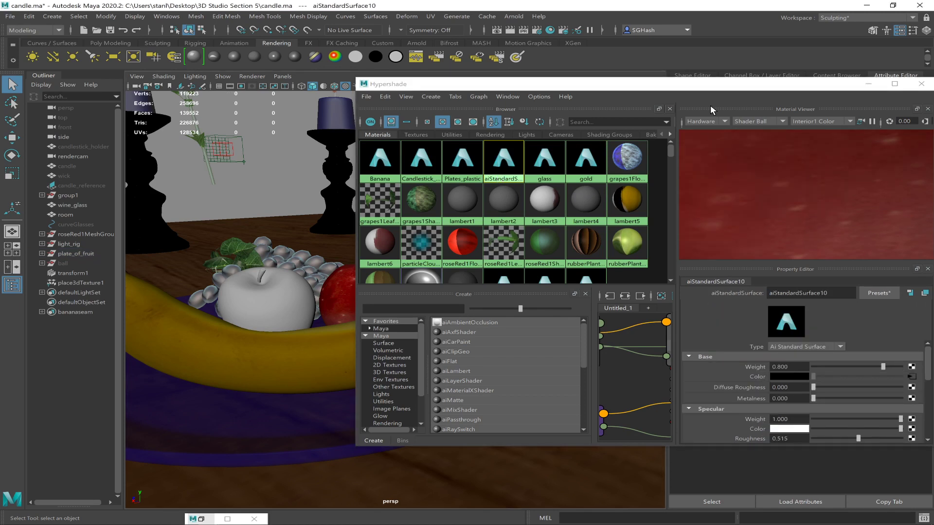
pyautogui.doubleClick(731, 85)
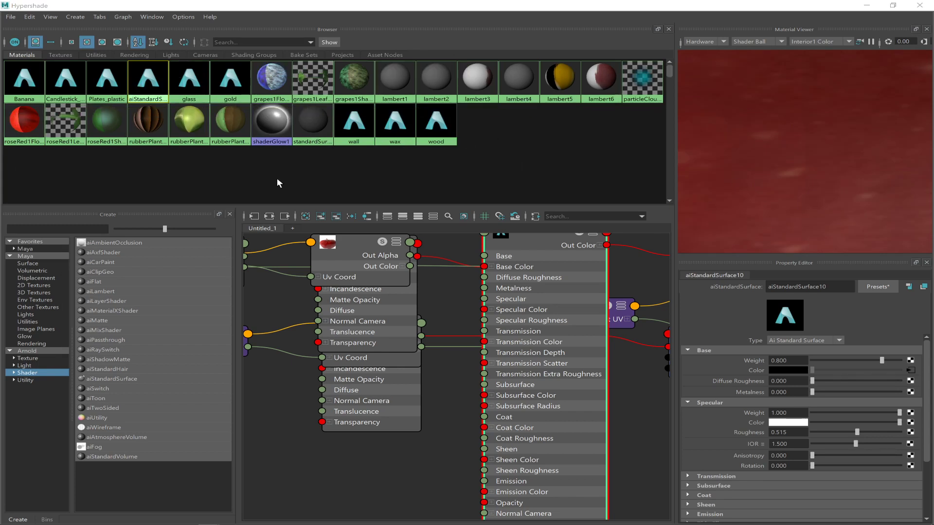
pyautogui.click(797, 287)
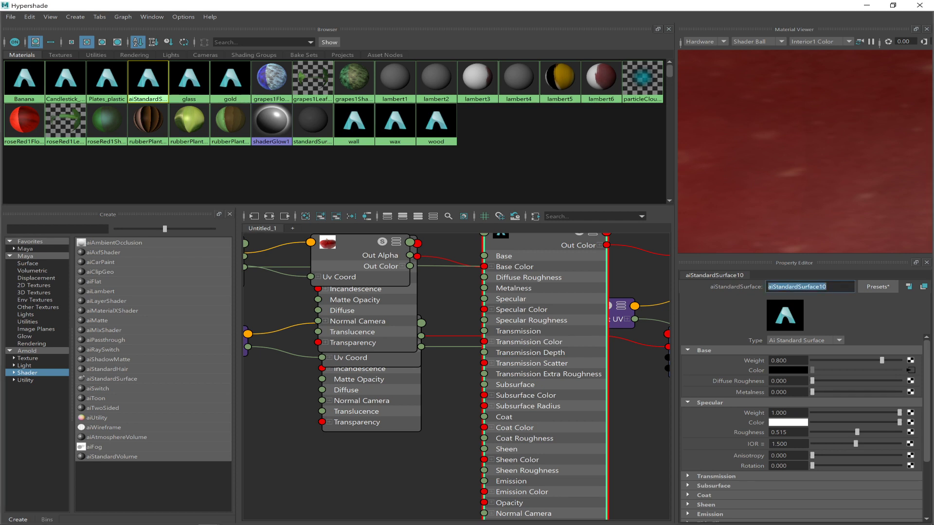
pyautogui.write('apple')
pyautogui.press('Return')
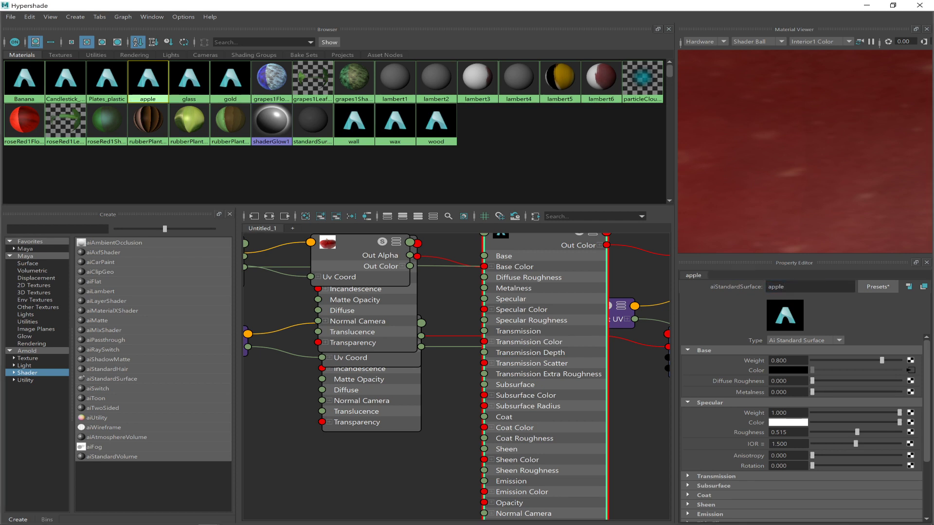
# Assign the apple material to the textured apple and put Hypershade away
pyautogui.moveTo(508, 8); pyautogui.dragTo(626, 322)
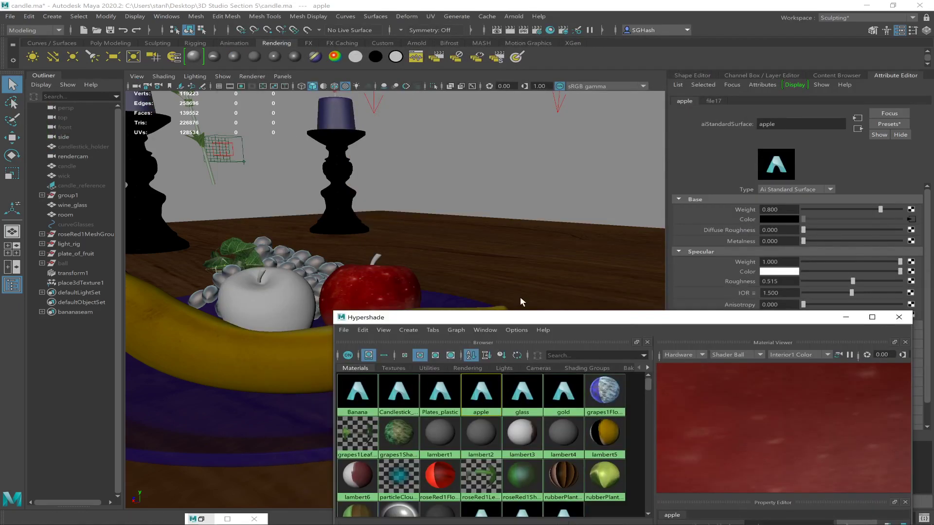
pyautogui.click(396, 279)
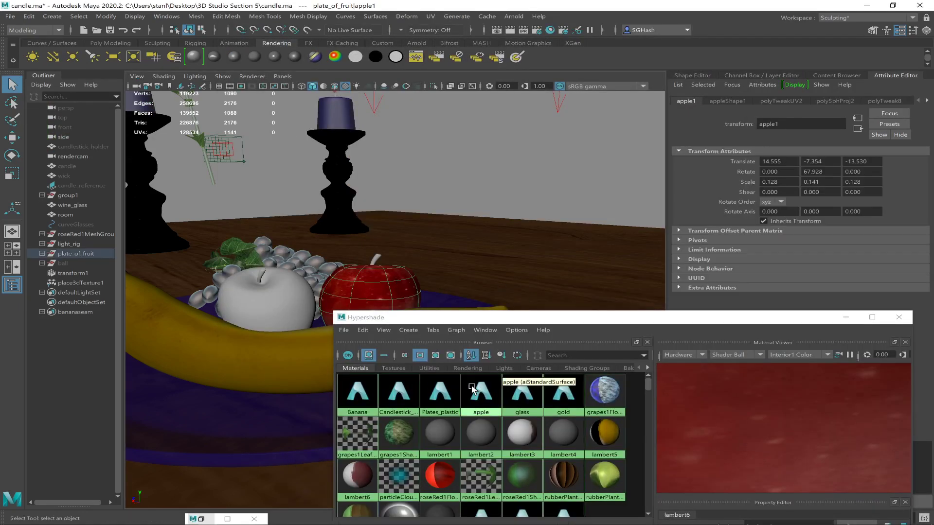
pyautogui.moveTo(474, 389); pyautogui.dragTo(463, 361, button='right')
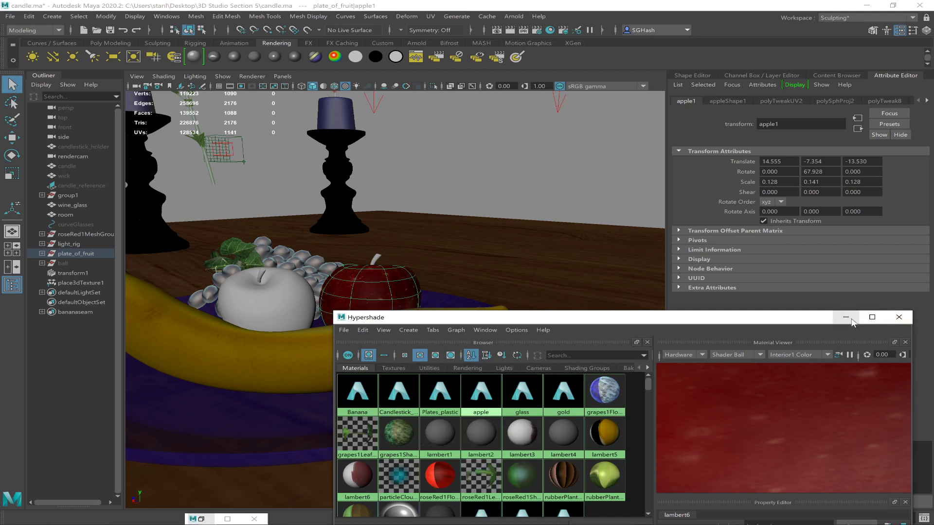
pyautogui.click(898, 316)
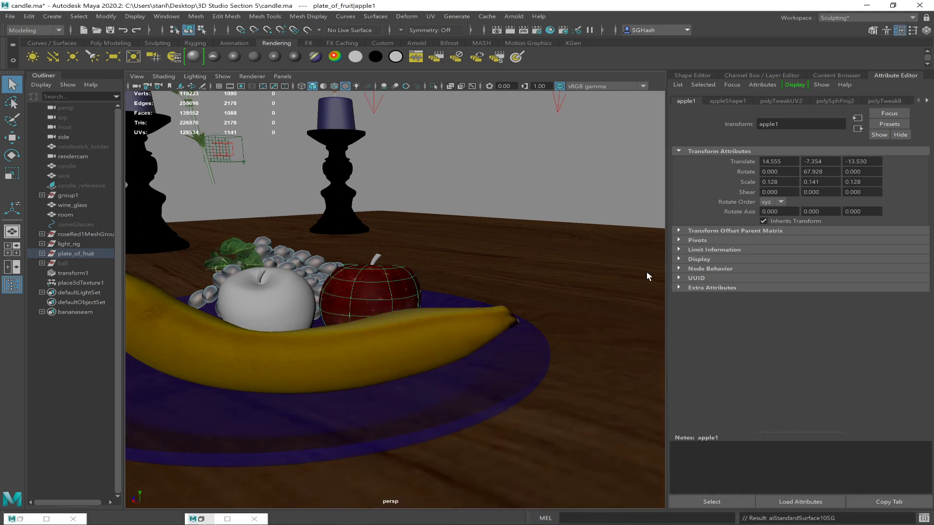
# Select the banana, textured apple and table top, and render only a region around the banana in the Render View
pyautogui.click(496, 31)
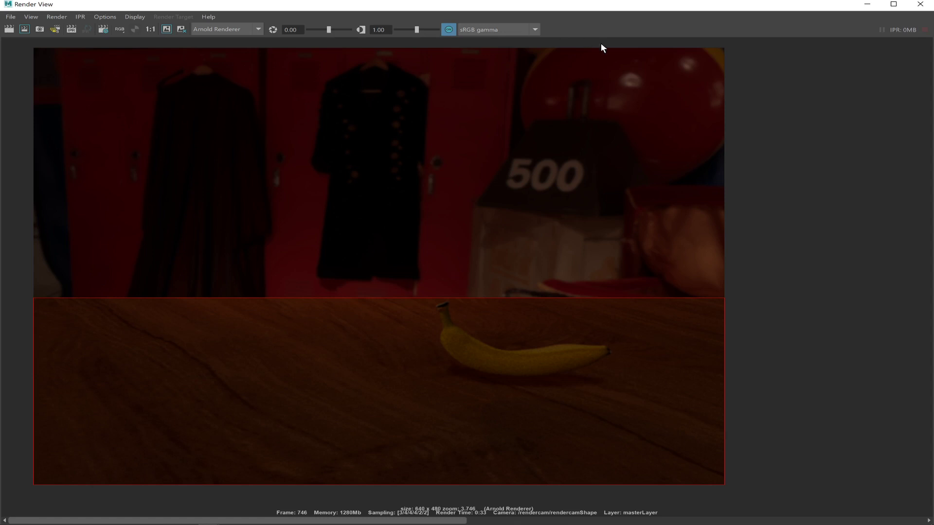
pyautogui.click(894, 4)
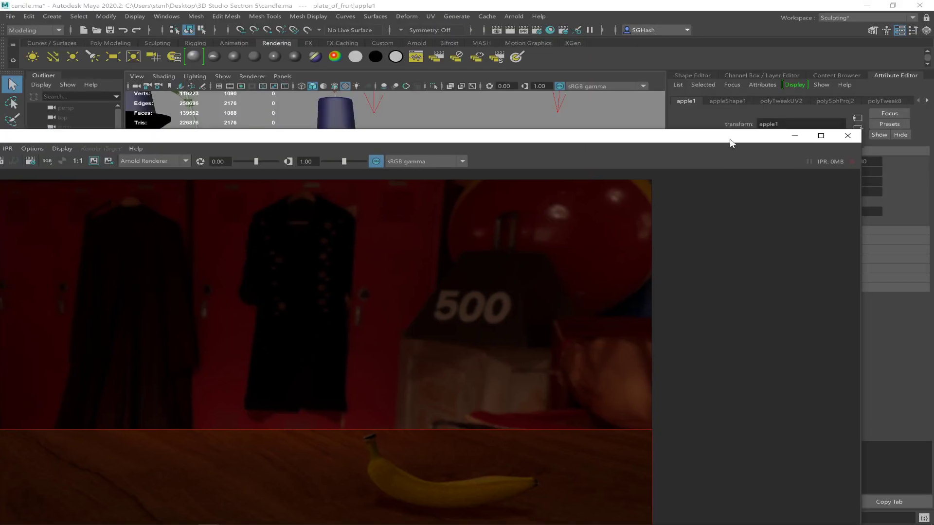
pyautogui.moveTo(732, 143); pyautogui.dragTo(517, 343)
pyautogui.click(368, 322)
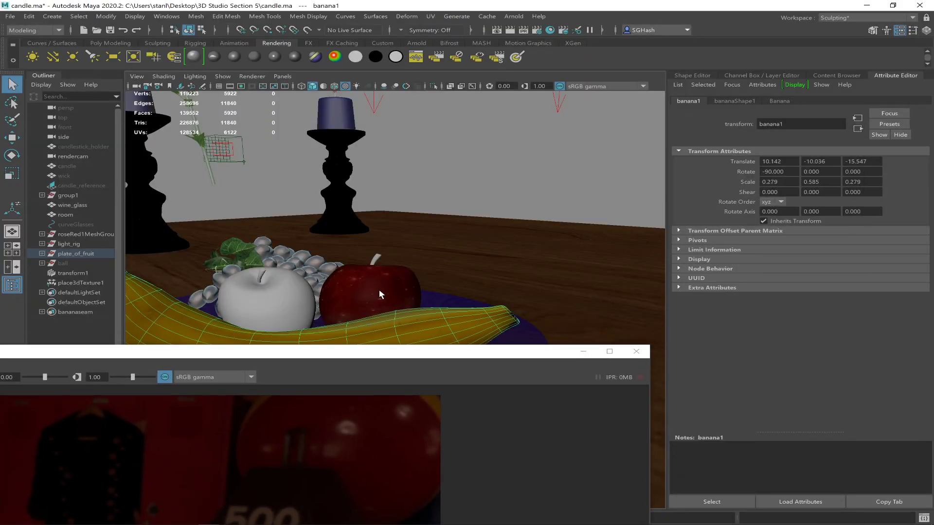
pyautogui.keyDown('shift'); pyautogui.click(378, 286); pyautogui.keyUp('shift')
pyautogui.keyDown('shift'); pyautogui.click(532, 238); pyautogui.keyUp('shift')
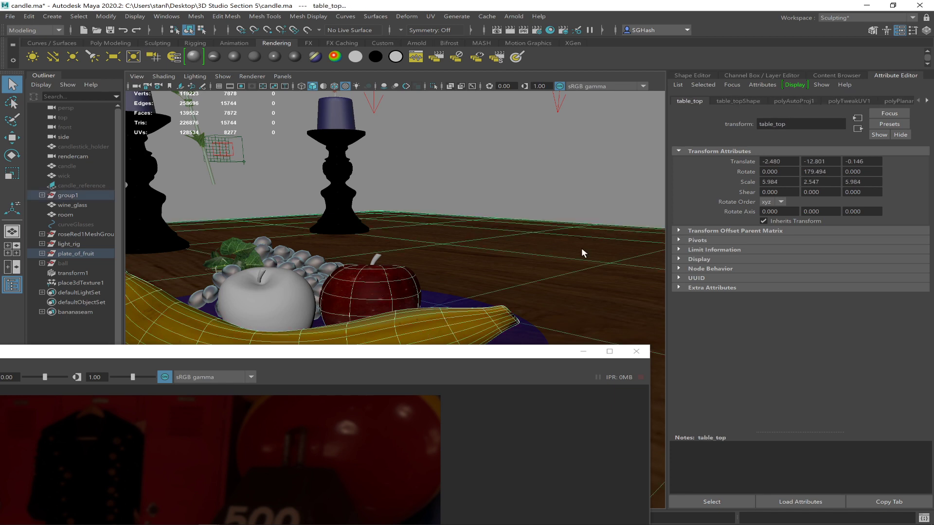
pyautogui.moveTo(398, 354); pyautogui.dragTo(737, 25)
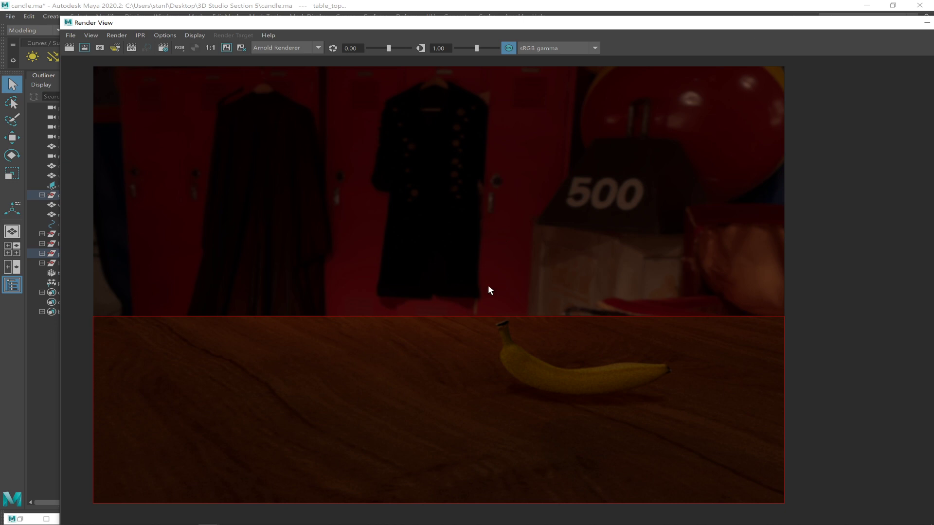
pyautogui.moveTo(484, 279); pyautogui.dragTo(691, 408)
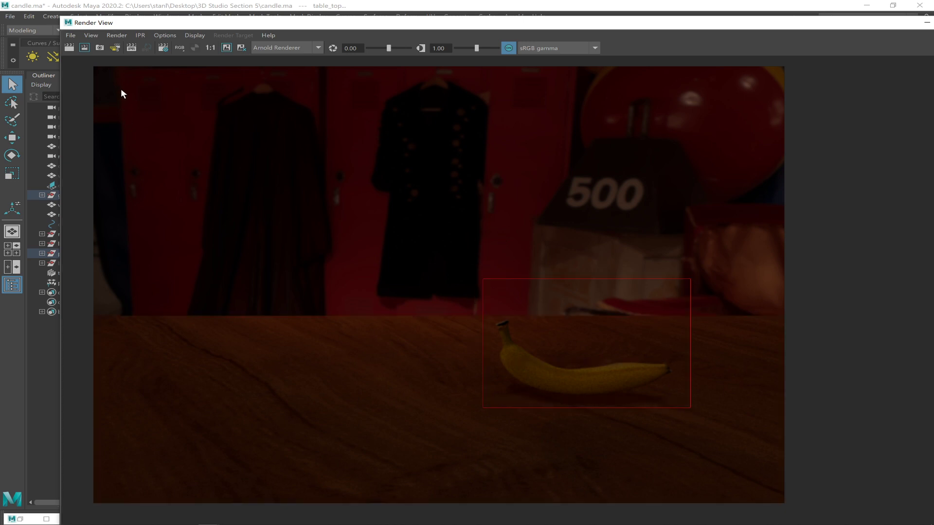
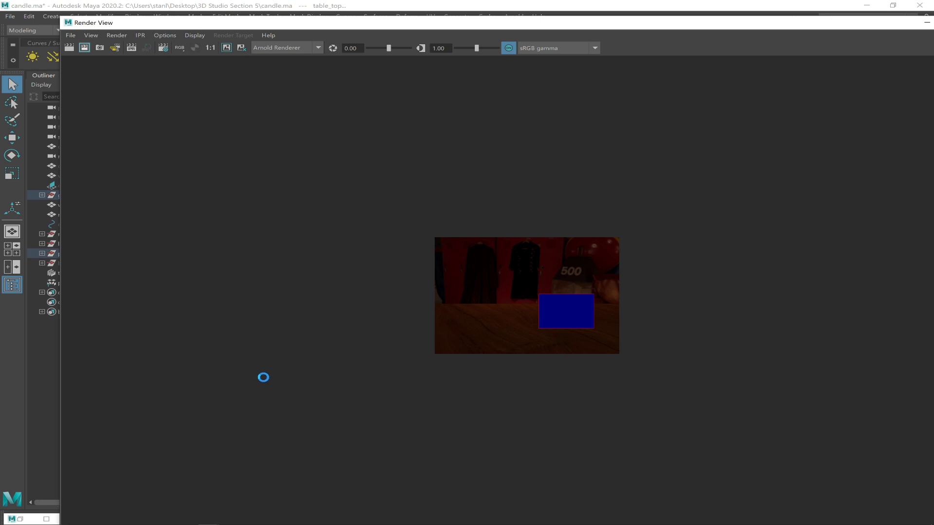
# Check the Twitch stream chat during the render and zoom in on the rendered banana and apple
pyautogui.hotkey('alt', 'Tab')
pyautogui.hotkey('alt', 'Tab')
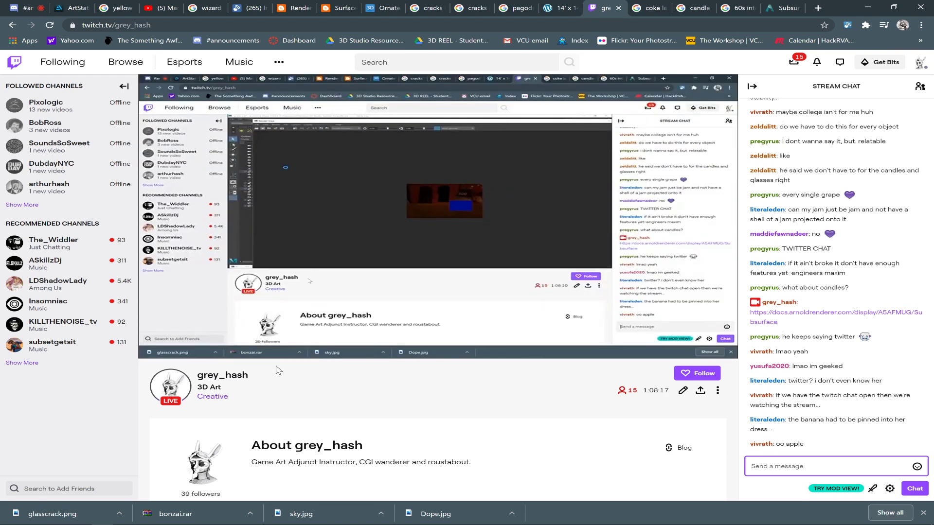
pyautogui.hotkey('alt', 'Tab')
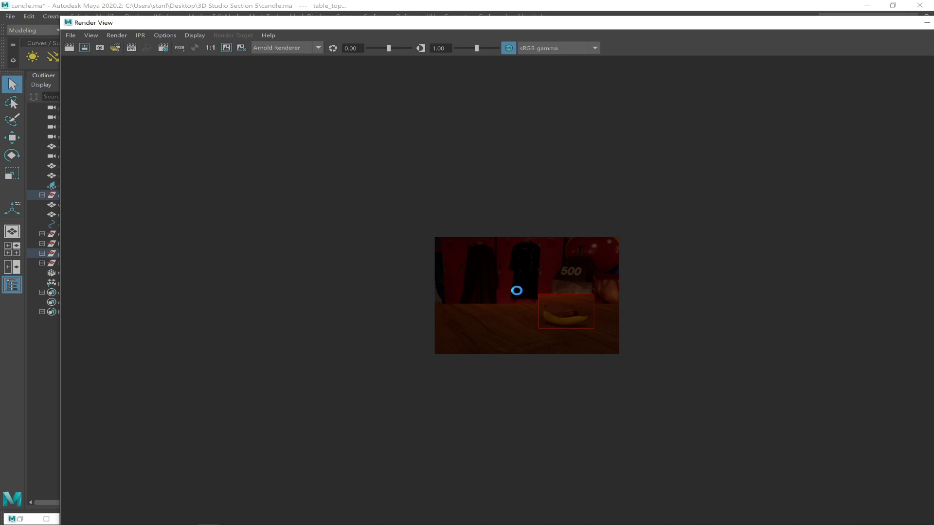
pyautogui.scroll(5, 600, 330)
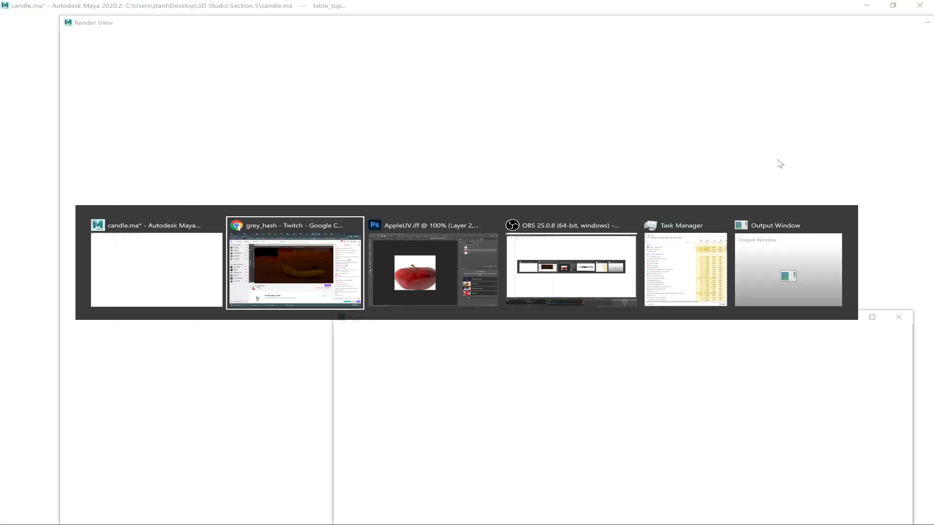
pyautogui.hotkey('alt', 'Tab')
pyautogui.hotkey('alt', 'Tab')
pyautogui.hotkey('alt', 'Tab')
pyautogui.hotkey('alt', 'Tab')
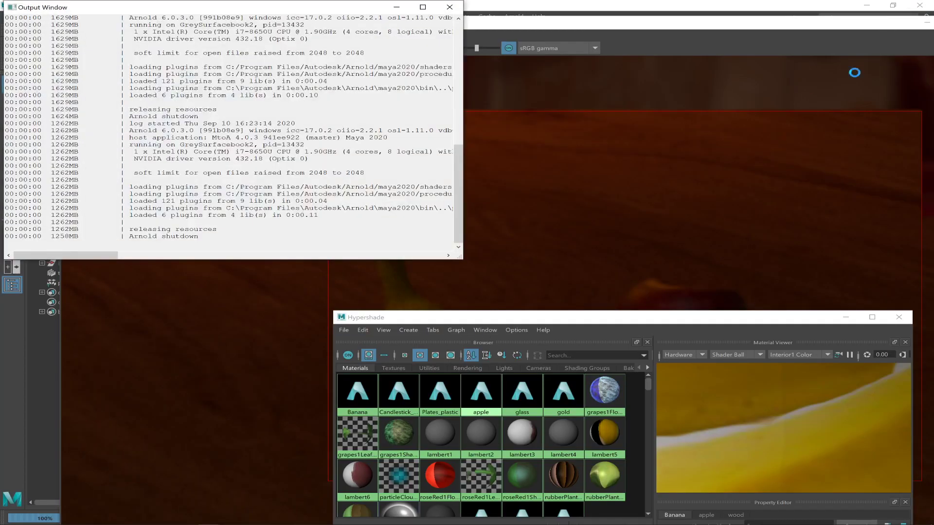
pyautogui.hotkey('alt', 'Tab')
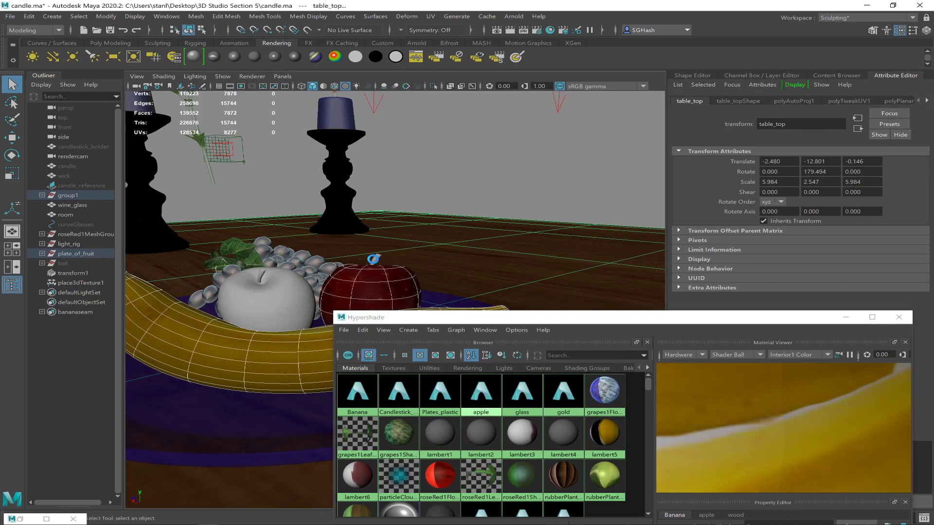
# Select the textured apple's stem and create a new aiStandardSurface material in Hypershade
pyautogui.click(377, 258)
pyautogui.click(843, 316)
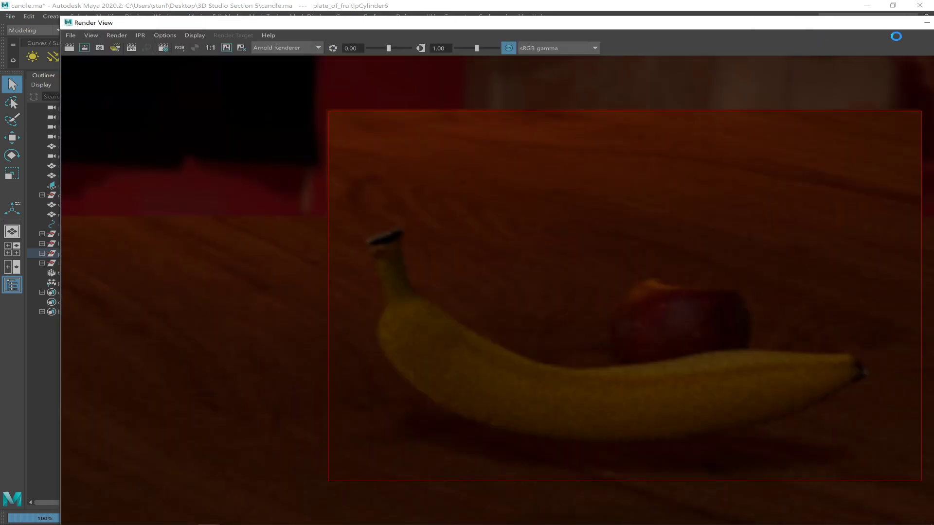
pyautogui.click(926, 23)
pyautogui.click(110, 519)
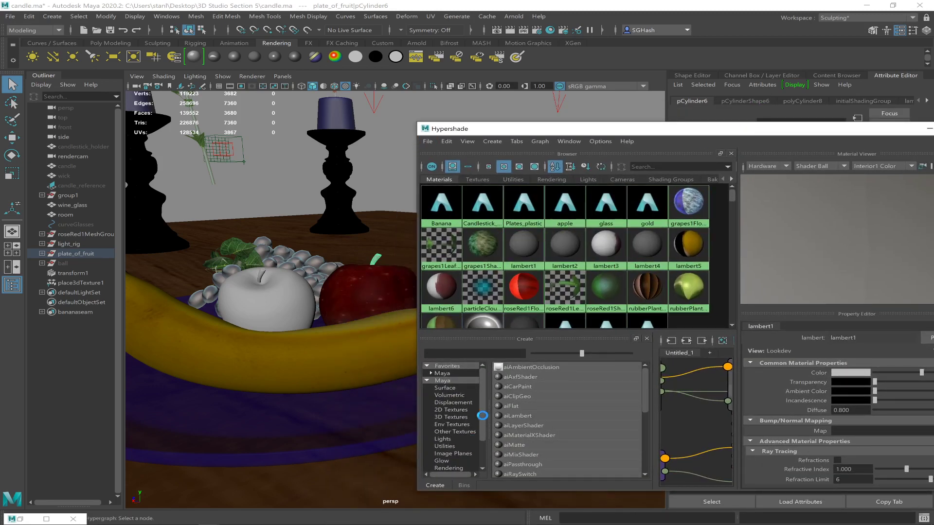
pyautogui.moveTo(482, 416); pyautogui.dragTo(489, 470)
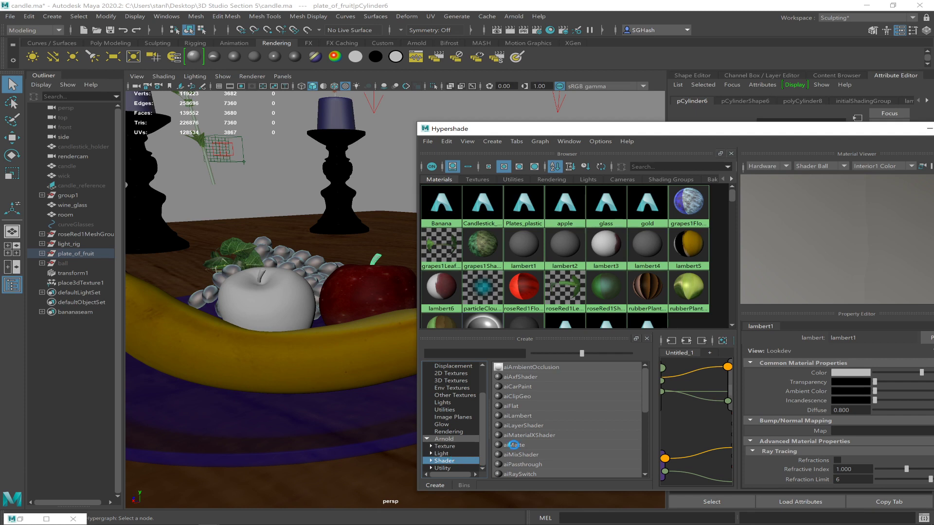
pyautogui.moveTo(645, 394); pyautogui.dragTo(647, 409)
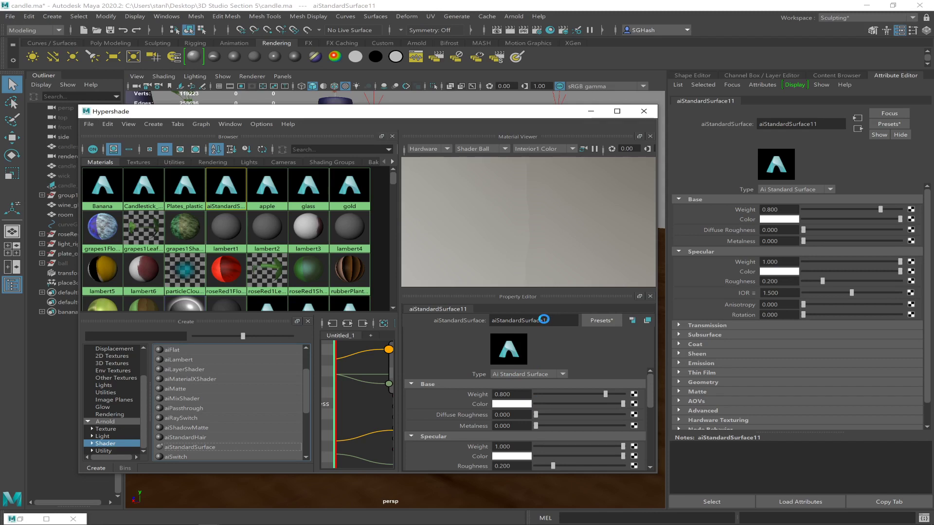
# Rename the new stem material to applestem
pyautogui.doubleClick(544, 320)
pyautogui.press('BackSpace')
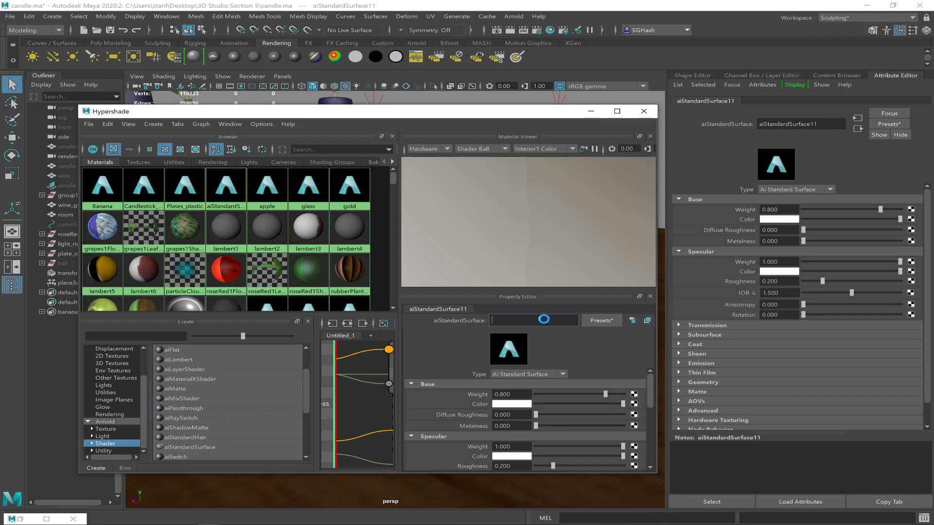
pyautogui.write('applestem')
pyautogui.press('Return')
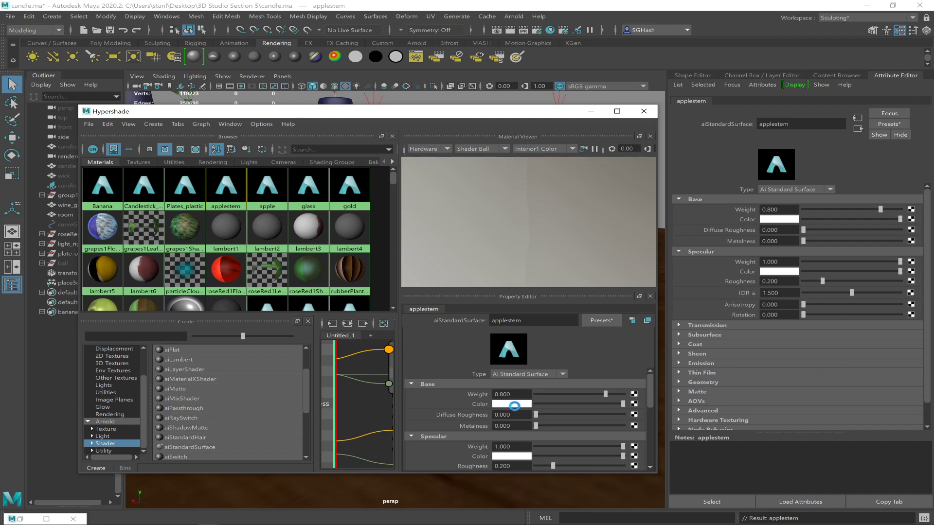
pyautogui.click(514, 404)
# Select the untextured apple and sample a dark brown from the wooden table as its lambert1 material's color
pyautogui.moveTo(529, 105); pyautogui.dragTo(850, 120)
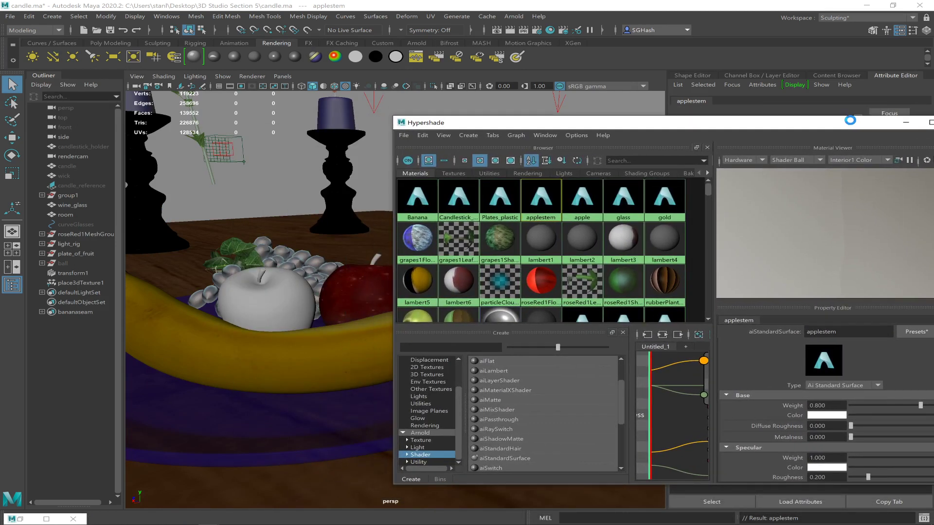
pyautogui.click(284, 305)
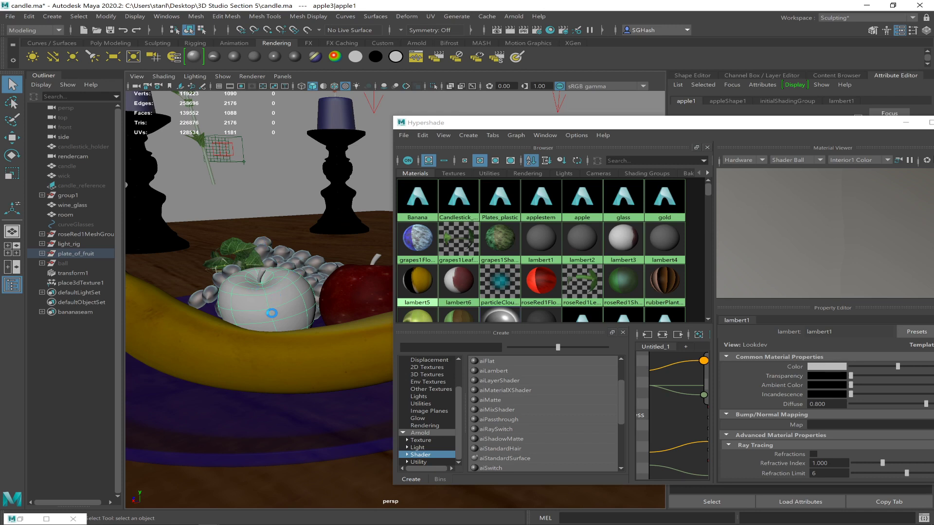
pyautogui.keyDown('alt'); pyautogui.moveTo(263, 299); pyautogui.dragTo(281, 276); pyautogui.keyUp('alt')
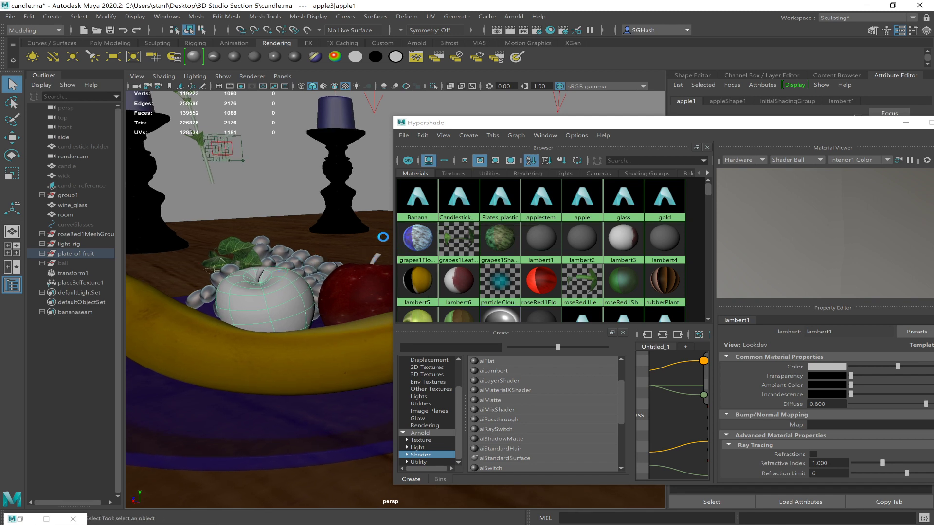
pyautogui.moveTo(720, 125); pyautogui.dragTo(720, 99)
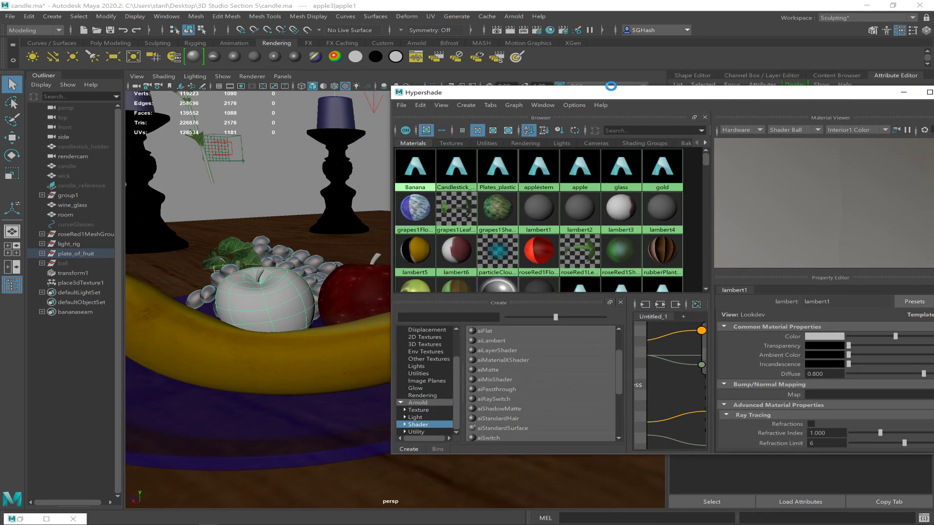
pyautogui.moveTo(609, 91); pyautogui.dragTo(99, 100)
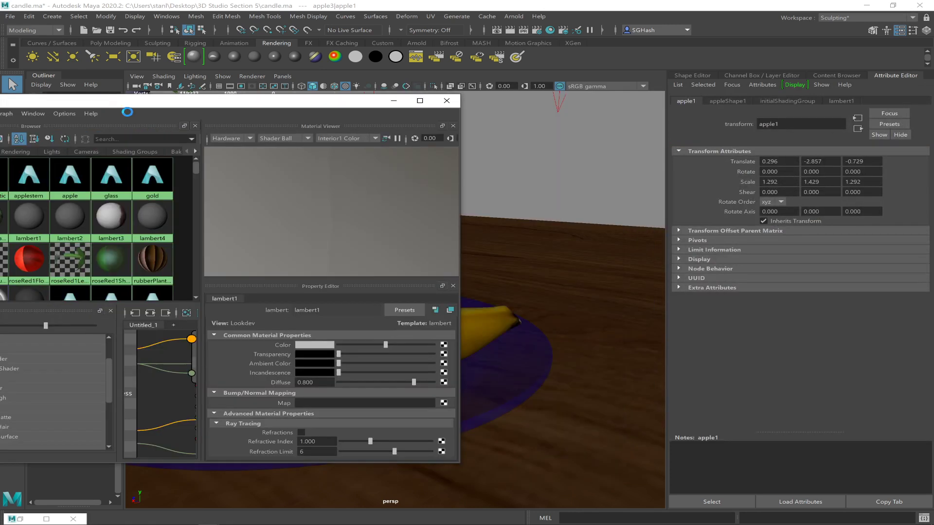
pyautogui.click(444, 344)
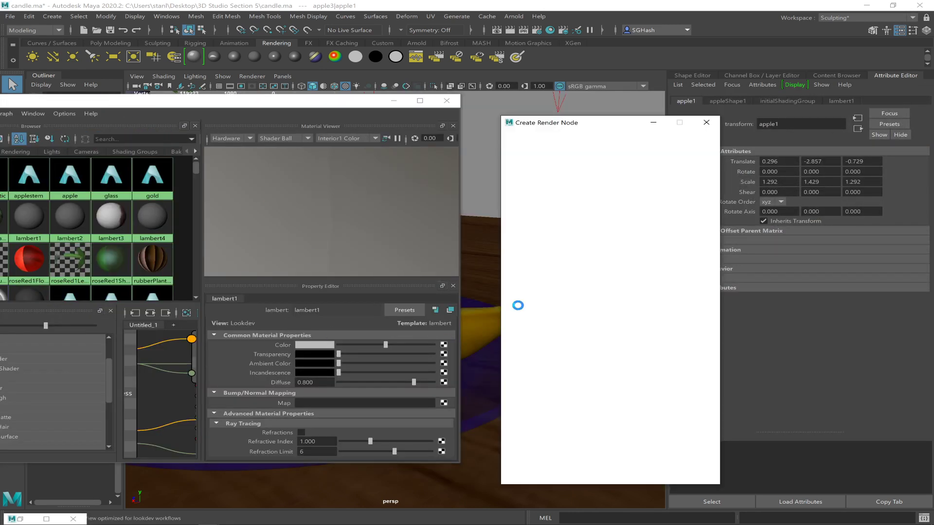
pyautogui.click(699, 125)
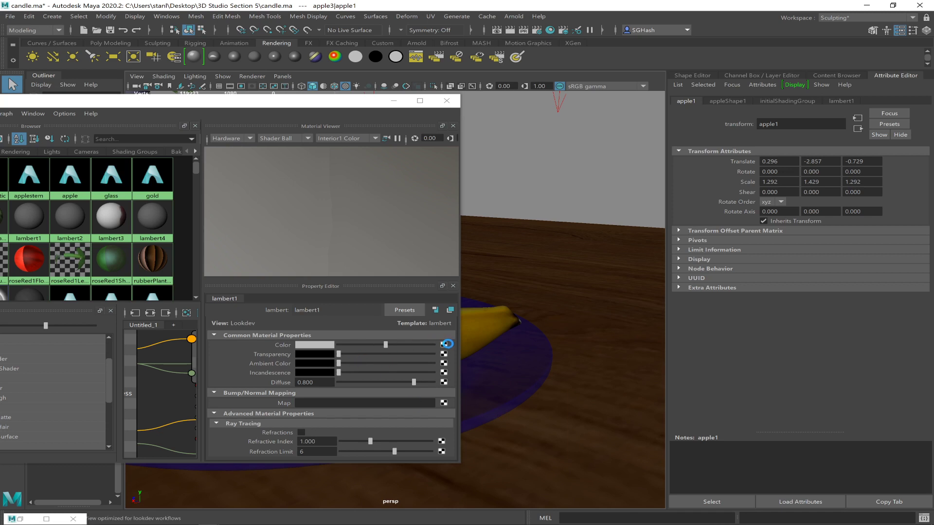
pyautogui.click(323, 345)
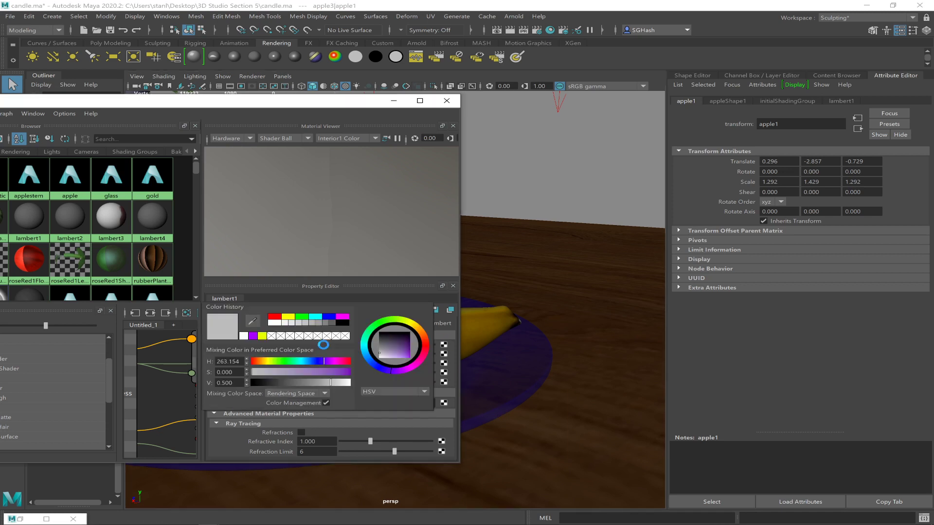
pyautogui.click(316, 344)
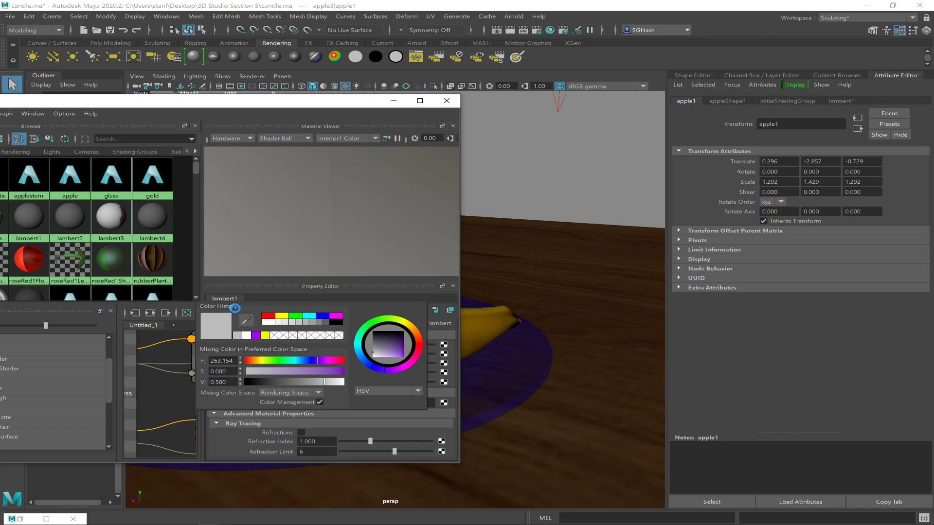
pyautogui.click(243, 317)
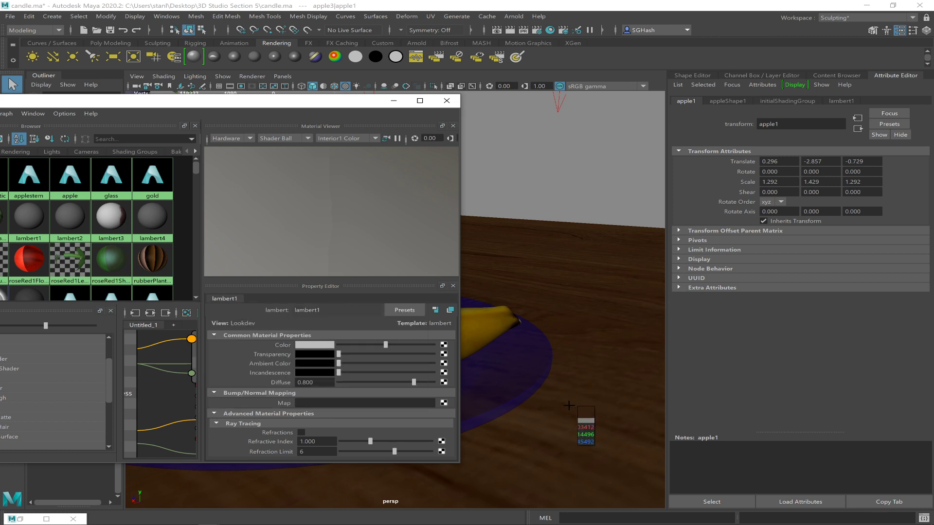
pyautogui.click(482, 253)
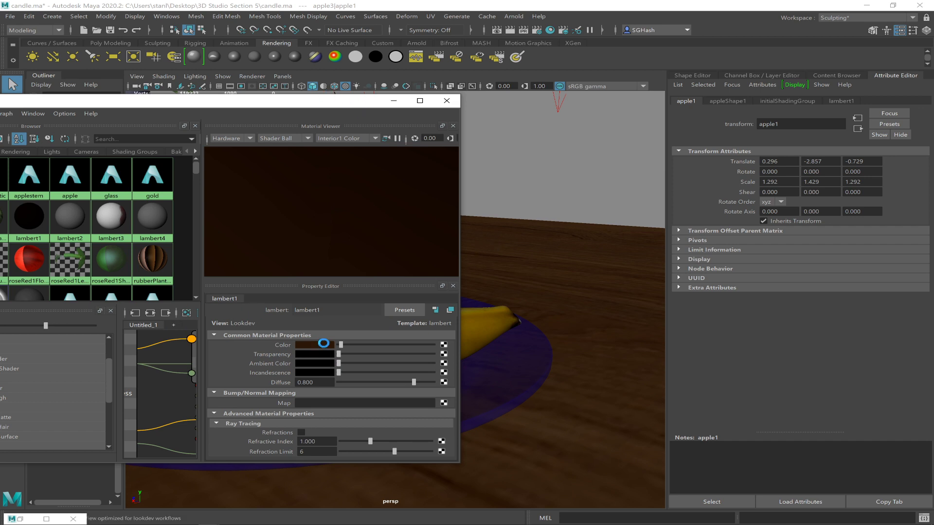
# Fine-tune the lambert1 color to a slightly lighter brown by adjusting its HSV value
pyautogui.click(298, 347)
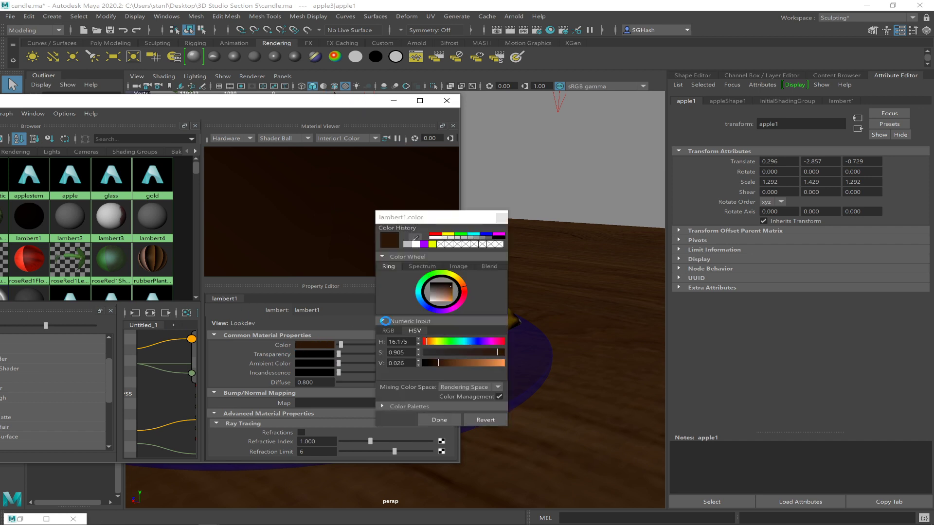
pyautogui.click(440, 364)
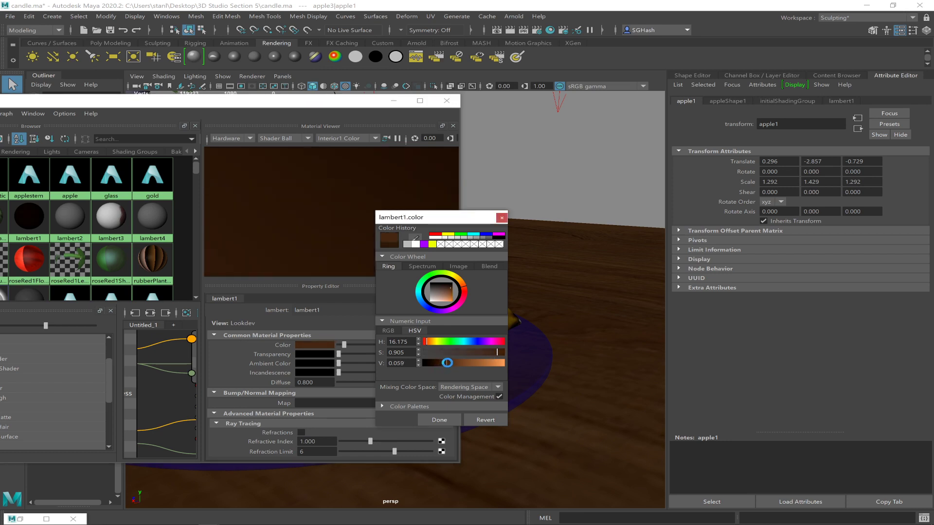
pyautogui.click(501, 217)
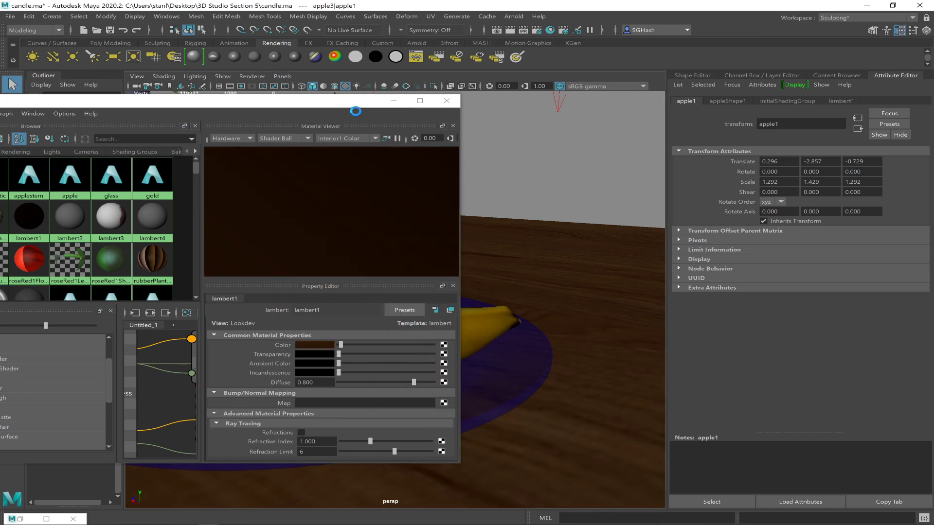
pyautogui.click(313, 342)
pyautogui.click(286, 355)
pyautogui.click(314, 344)
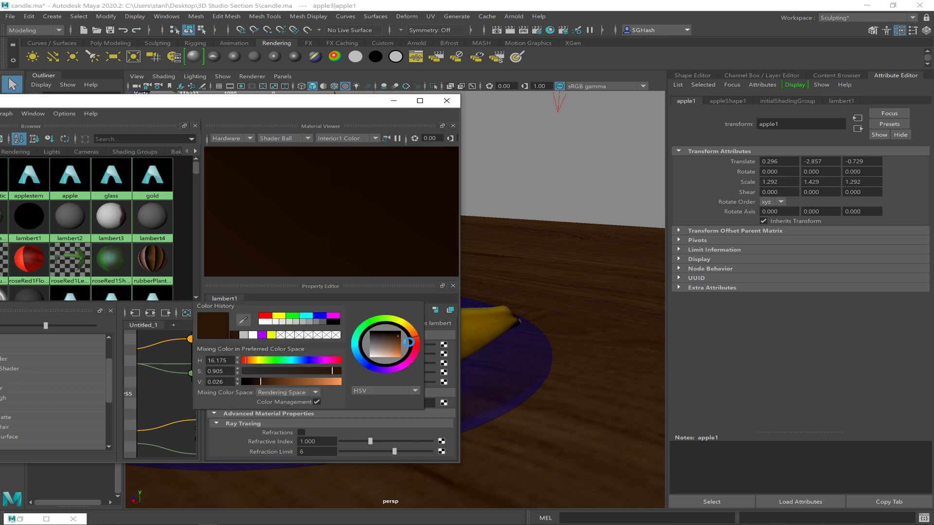
pyautogui.moveTo(261, 381); pyautogui.dragTo(292, 382)
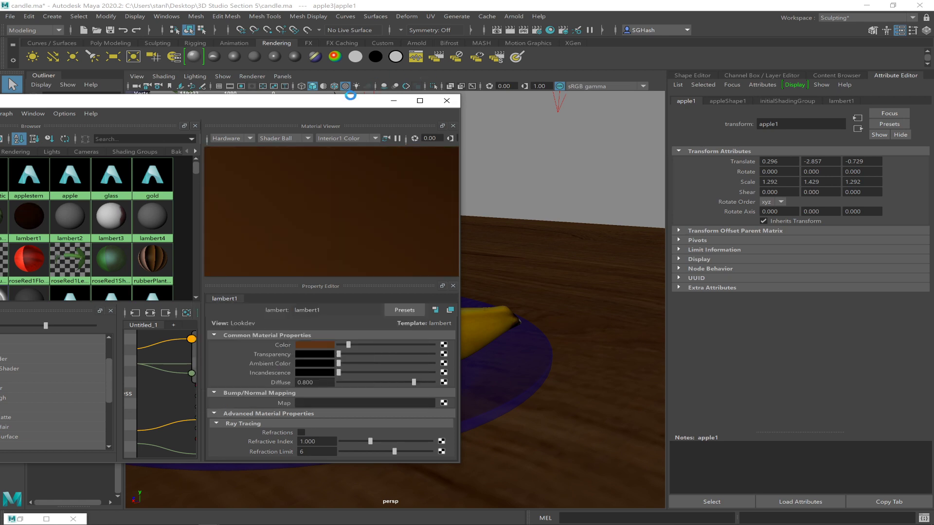
pyautogui.moveTo(291, 105); pyautogui.dragTo(449, 163)
pyautogui.click(485, 402)
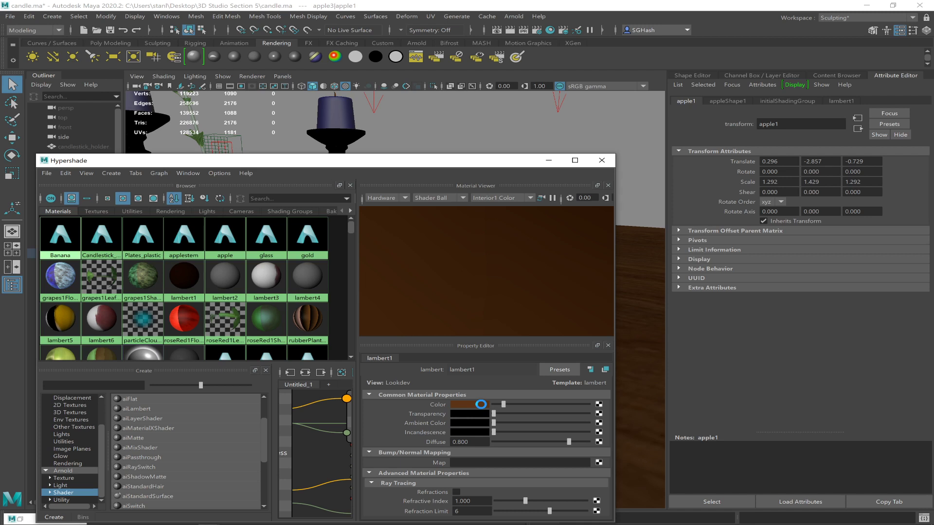
pyautogui.click(481, 404)
pyautogui.click(435, 439)
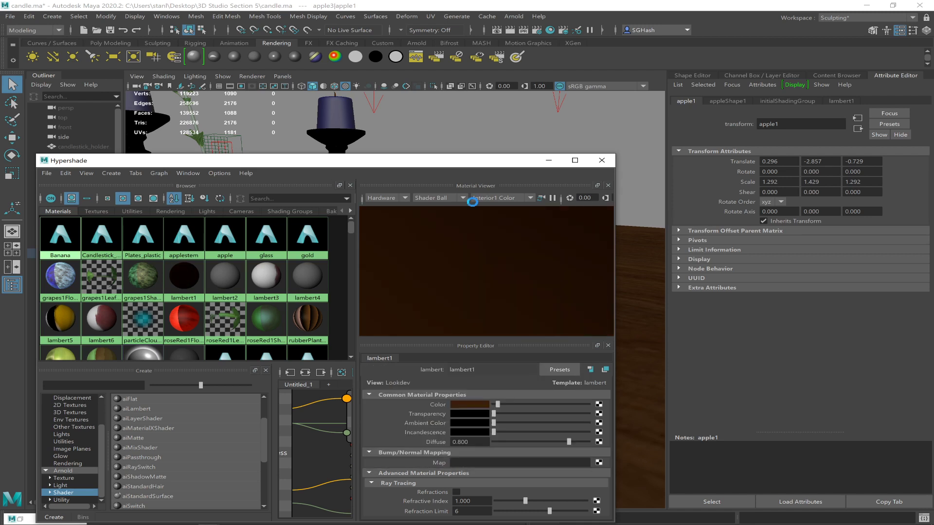
# Select the stem of the red apple and assign the applestem material to it
pyautogui.moveTo(475, 162); pyautogui.dragTo(721, 334)
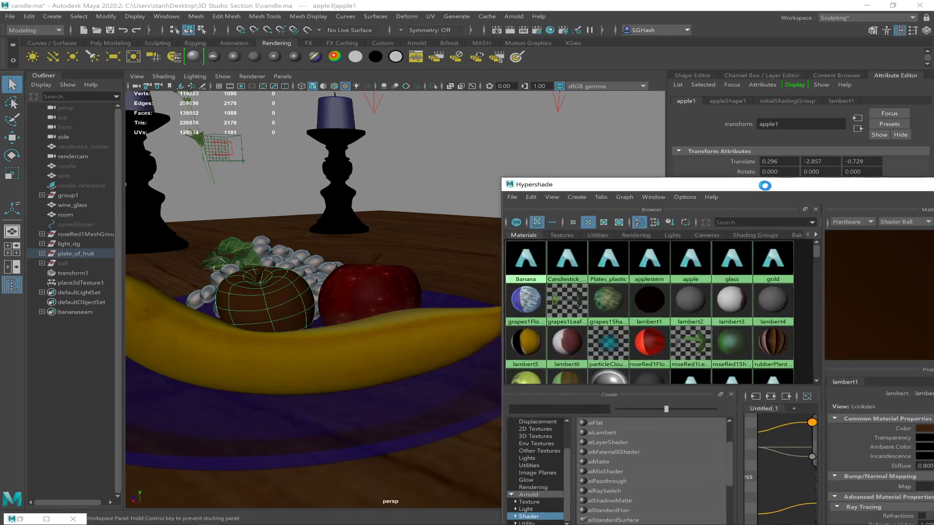
pyautogui.moveTo(813, 246)
pyautogui.mouseDown()
pyautogui.moveTo(826, 313)
pyautogui.moveTo(800, 248)
pyautogui.mouseUp()
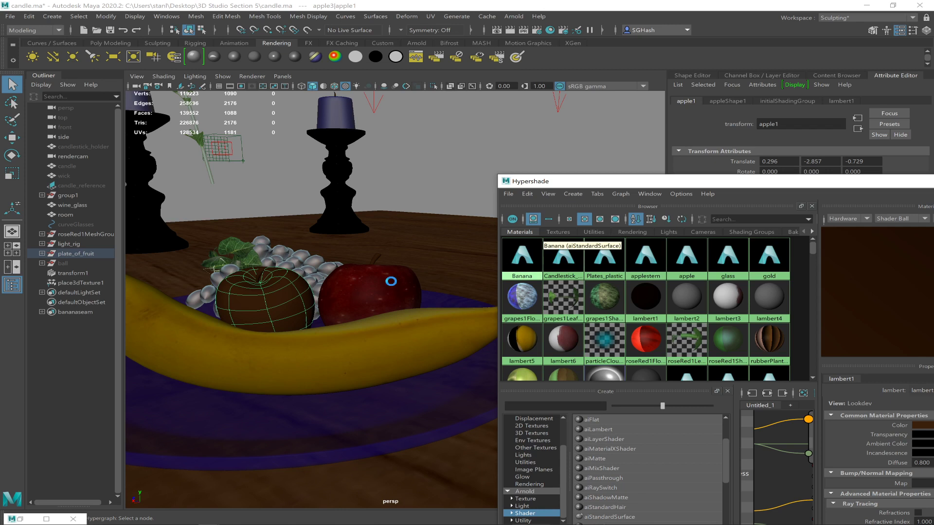
pyautogui.click(375, 258)
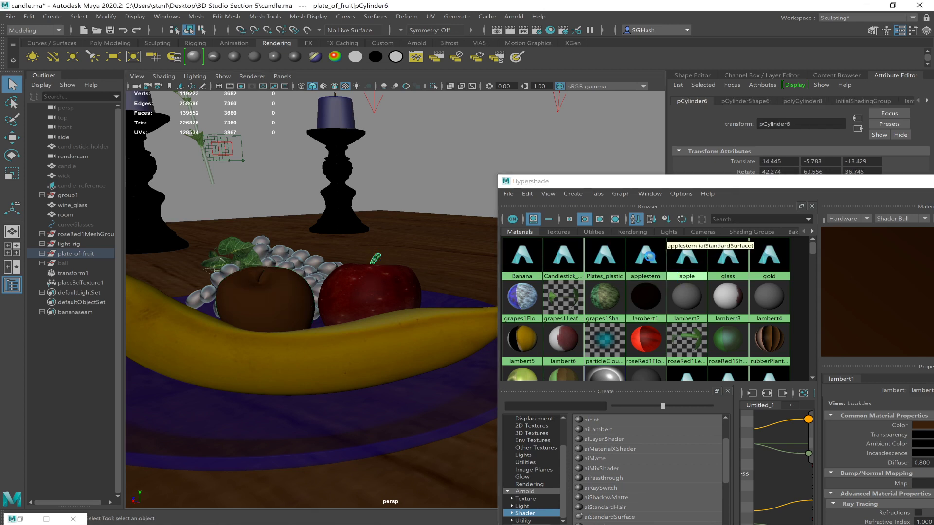
pyautogui.moveTo(644, 255); pyautogui.dragTo(623, 233, button='right')
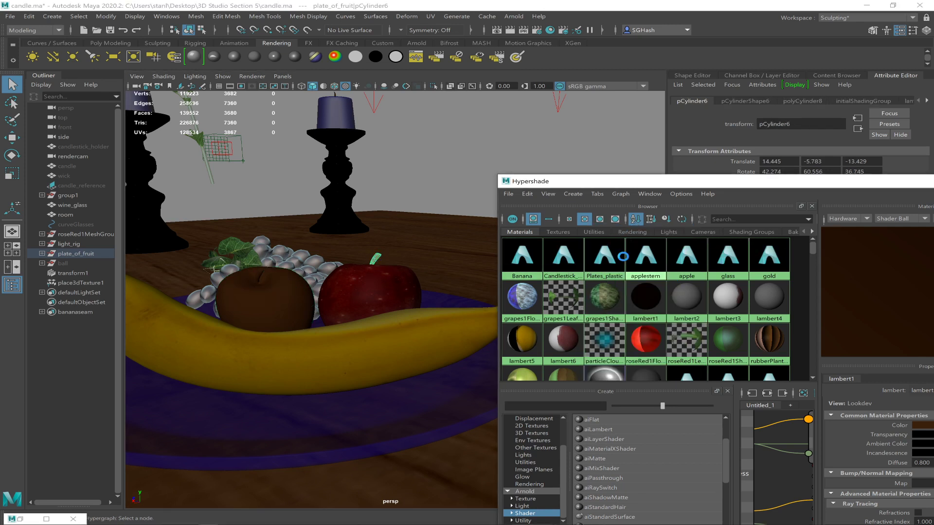
pyautogui.click(267, 311)
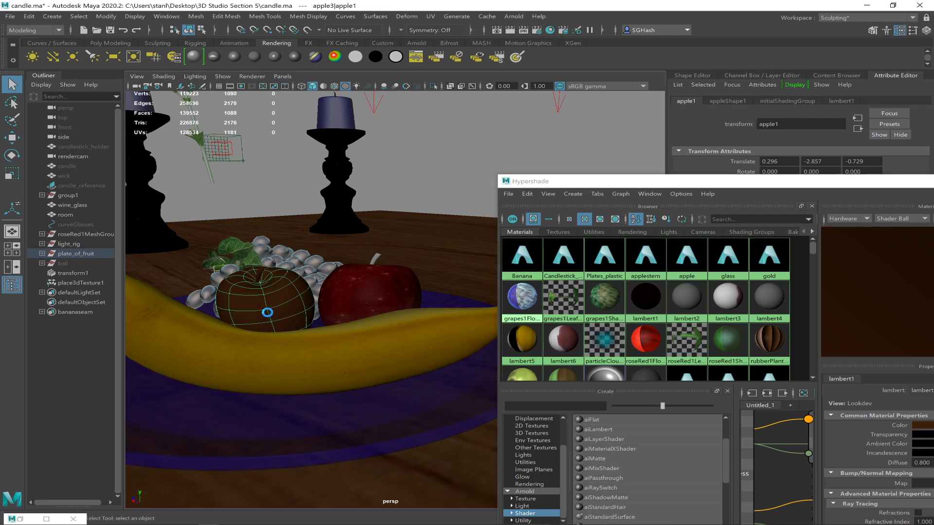
pyautogui.click(376, 256)
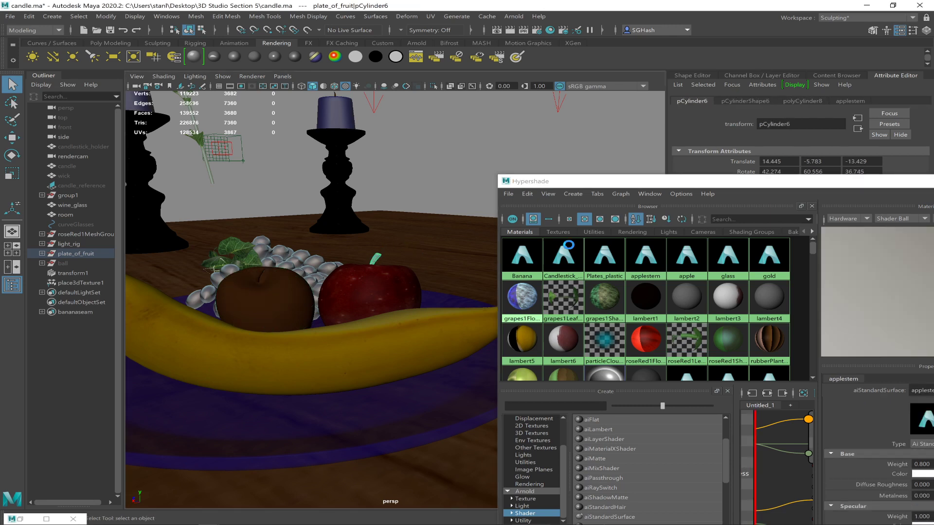
pyautogui.moveTo(651, 263); pyautogui.dragTo(630, 235, button='right')
# Reselect the red apple's stem, set the applestem base color to dark brown, and close Hypershade
pyautogui.click(269, 290)
pyautogui.click(375, 259)
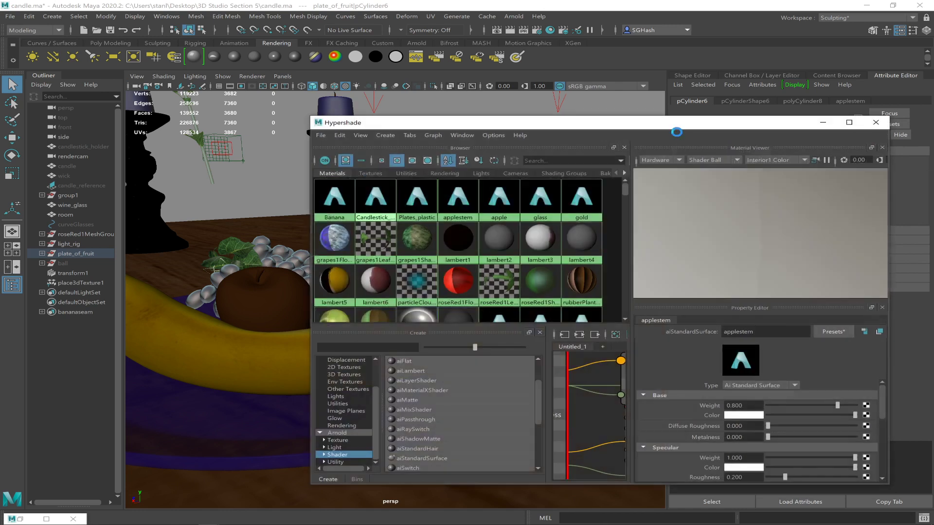
pyautogui.click(746, 416)
pyautogui.click(742, 418)
pyautogui.click(686, 409)
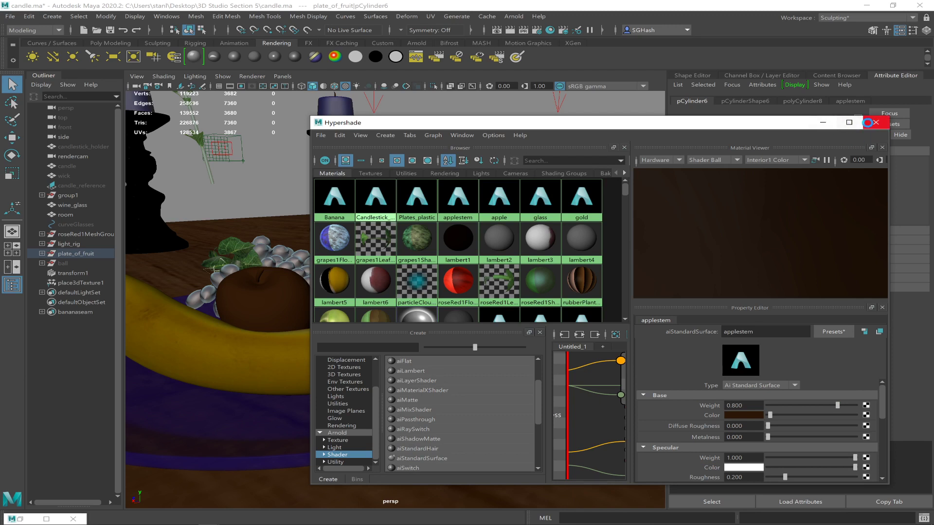
pyautogui.click(875, 122)
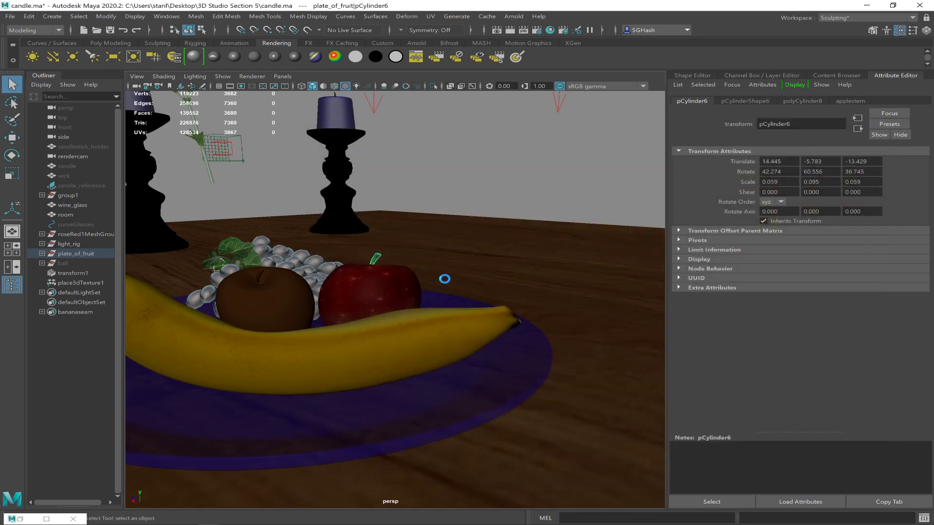
# Select the second apple's stem, reopen Hypershade and assign the applestem material to it
pyautogui.click(381, 297)
pyautogui.click(378, 256)
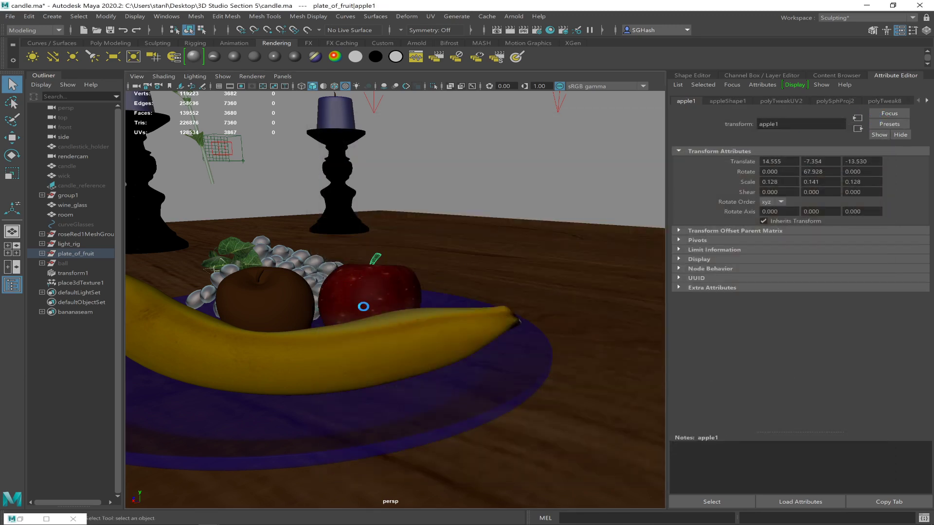
pyautogui.click(258, 276)
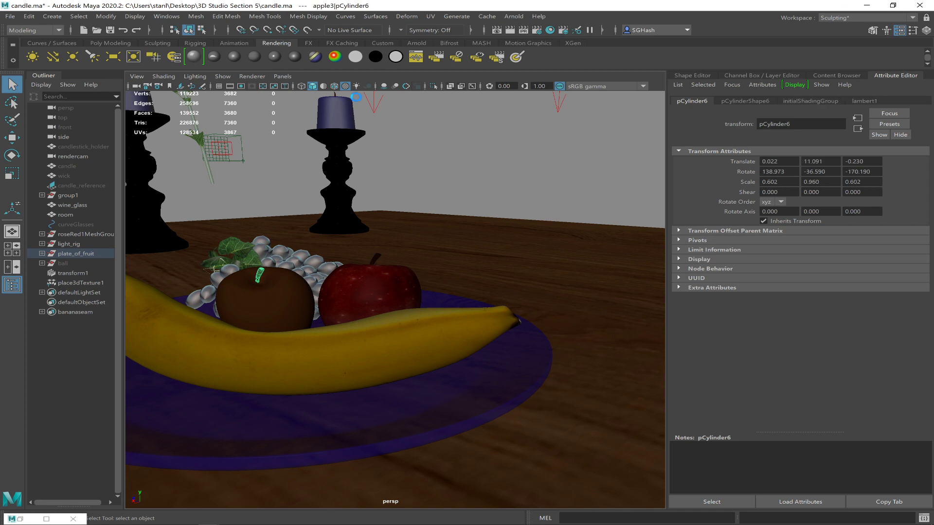
pyautogui.click(166, 16)
pyautogui.moveTo(245, 72)
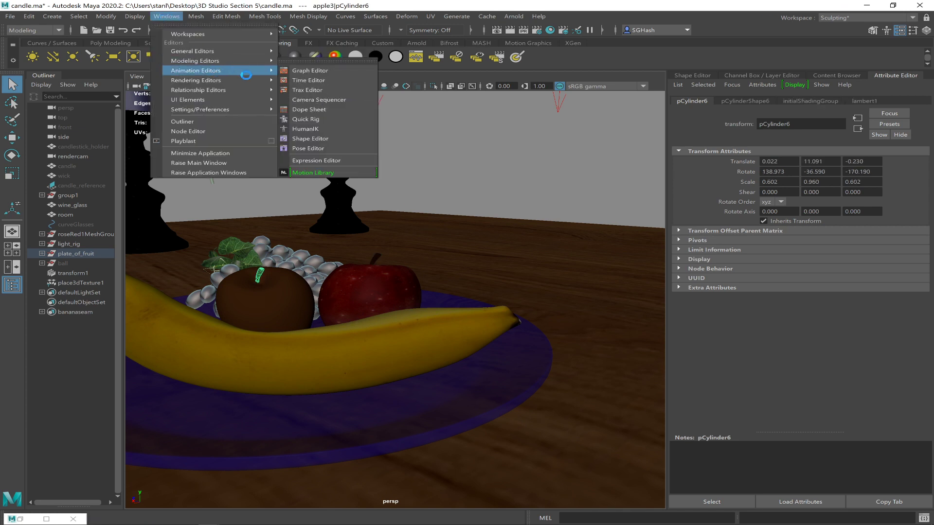
pyautogui.click(323, 100)
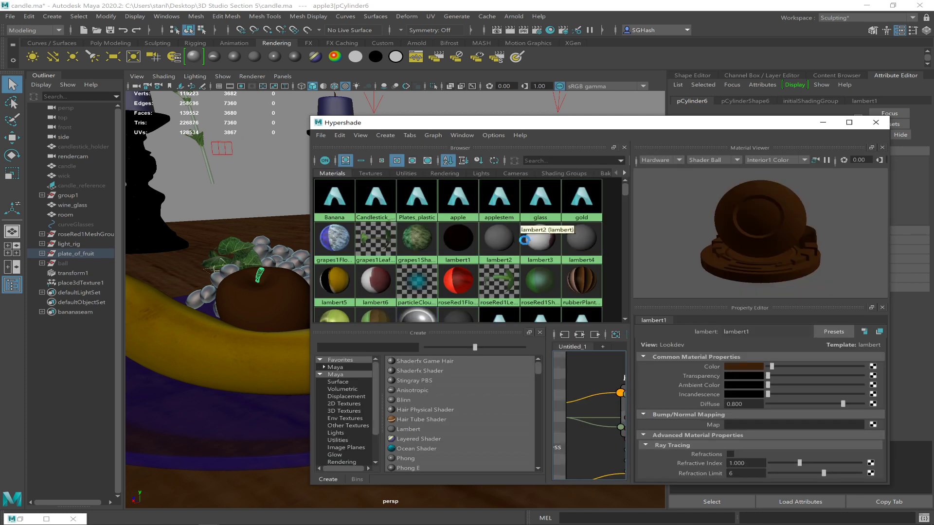
pyautogui.rightClick(499, 202)
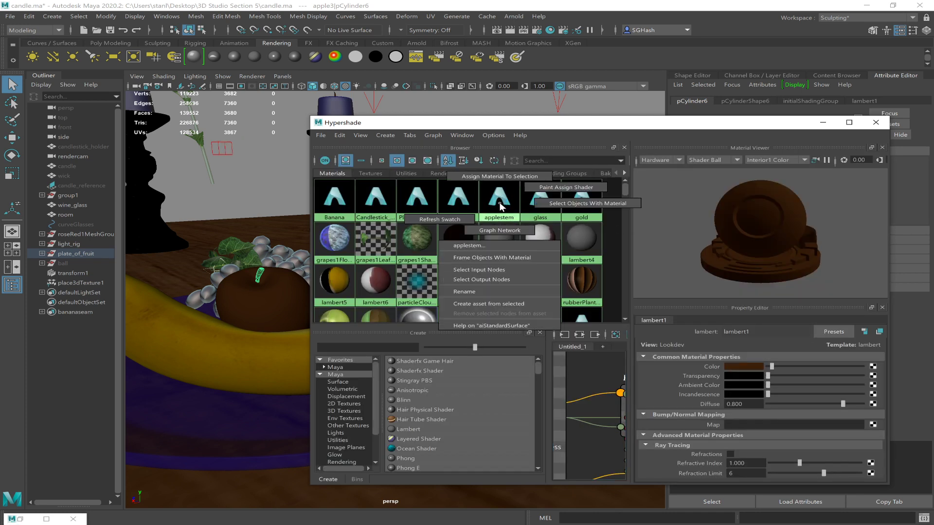
pyautogui.click(485, 178)
# Select the second apple's body and assign the existing apple material to it
pyautogui.click(267, 308)
pyautogui.click(267, 309)
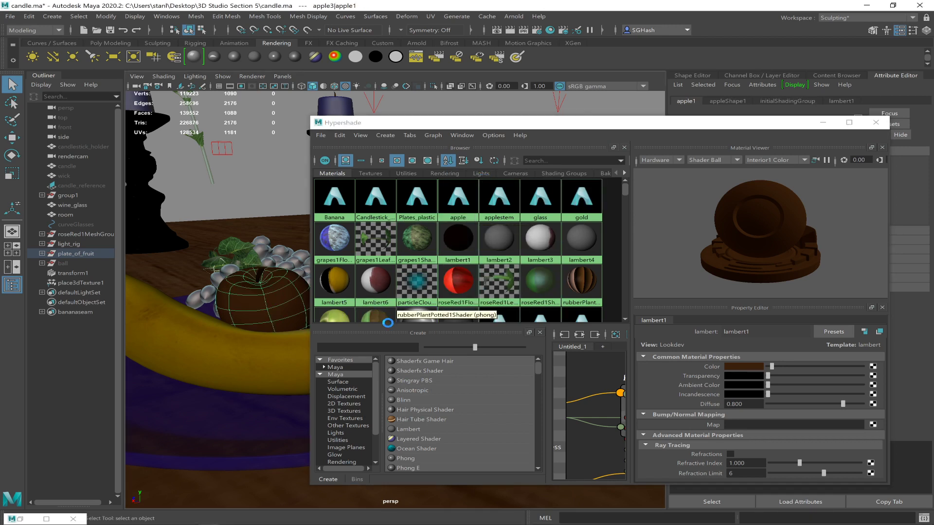
pyautogui.moveTo(454, 208); pyautogui.dragTo(448, 180, button='right')
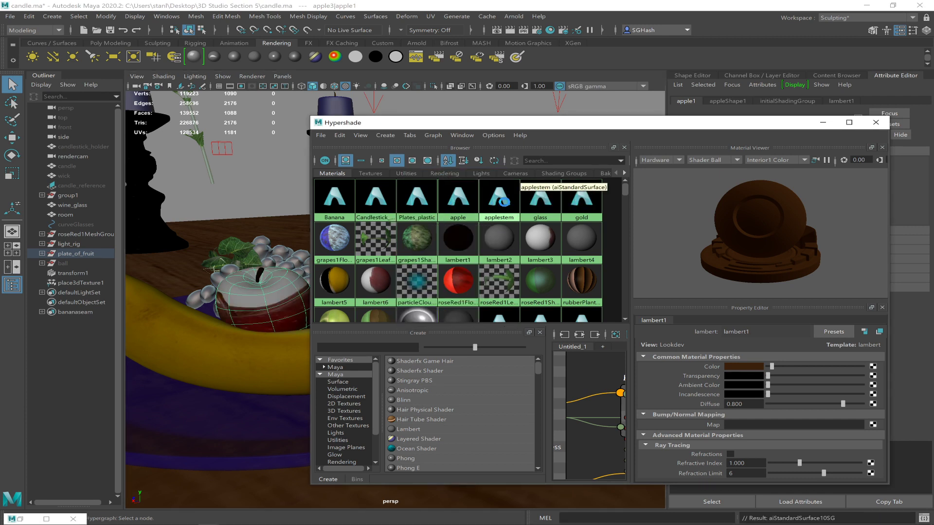
pyautogui.moveTo(632, 120); pyautogui.dragTo(728, 114)
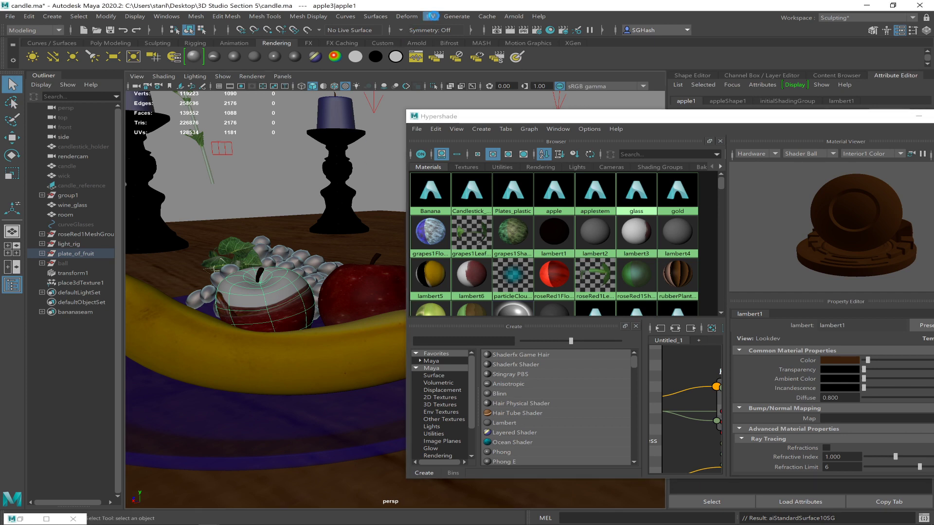
# Try an automatic UV projection on the second apple's body and return to object selection
pyautogui.click(431, 16)
pyautogui.click(470, 73)
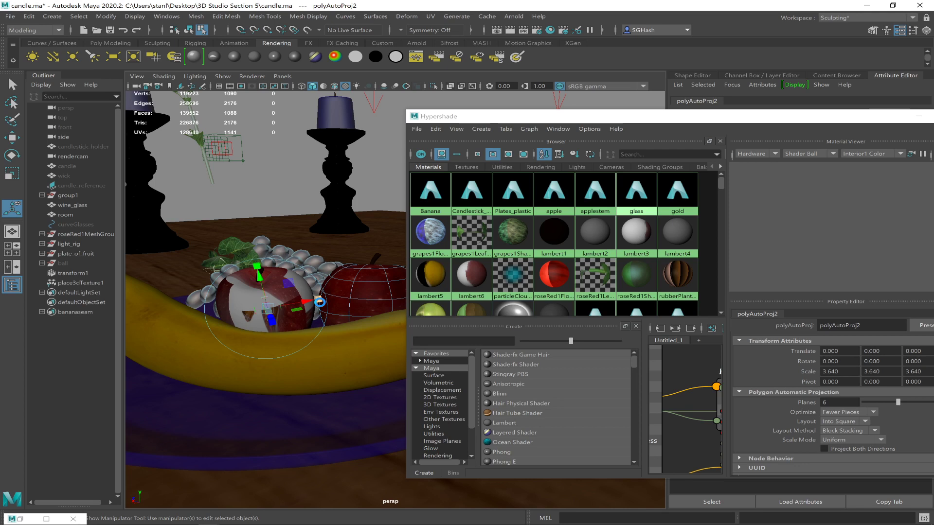
pyautogui.press('q')
pyautogui.press('F8')
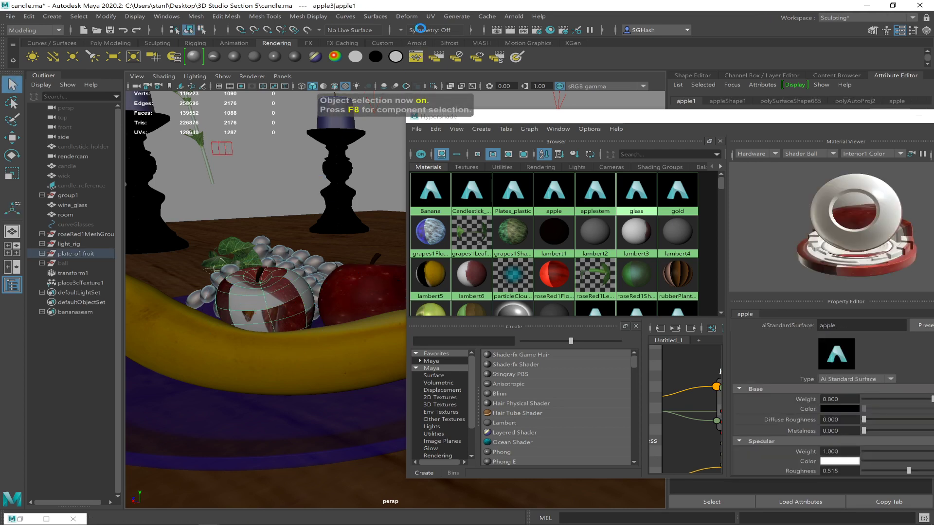
# Try a spherical UV projection on the second apple's body, return to object selection and minimize Hypershade
pyautogui.click(430, 16)
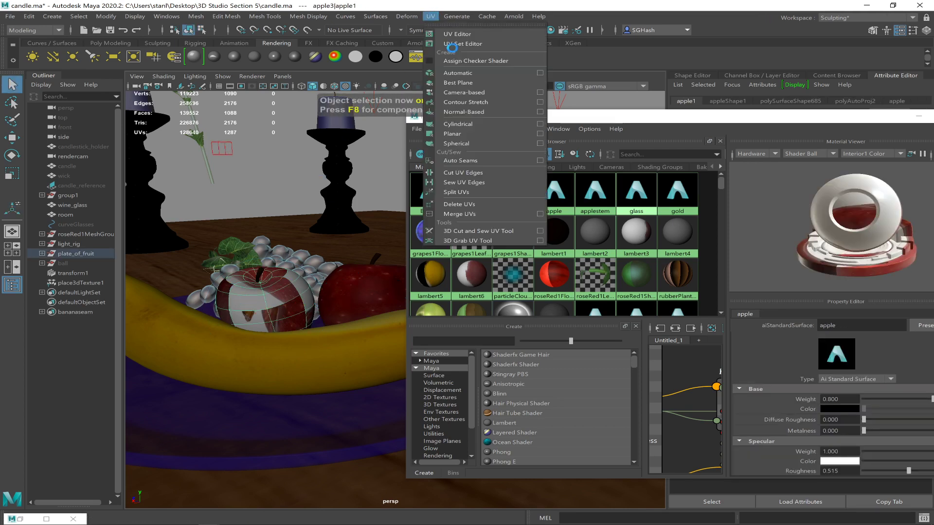
pyautogui.click(483, 141)
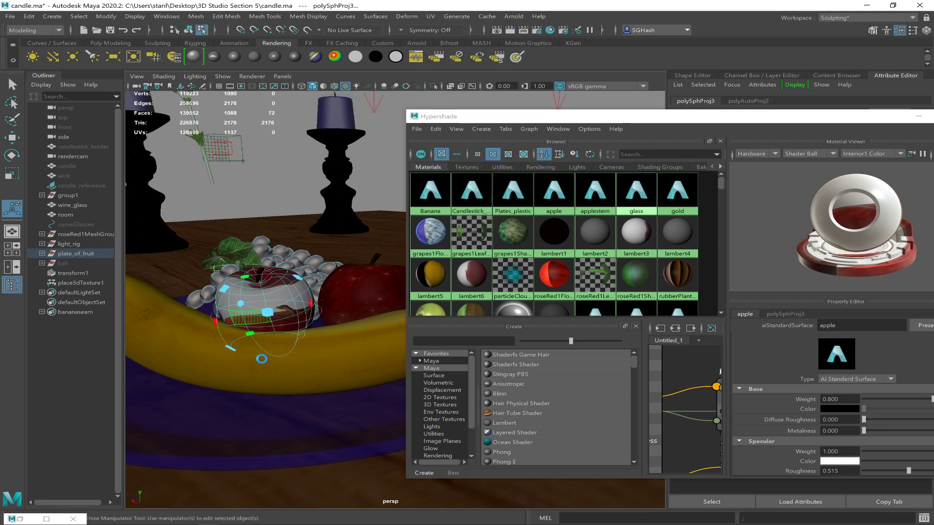
pyautogui.click(316, 317)
pyautogui.hotkey('ctrl', 'z')
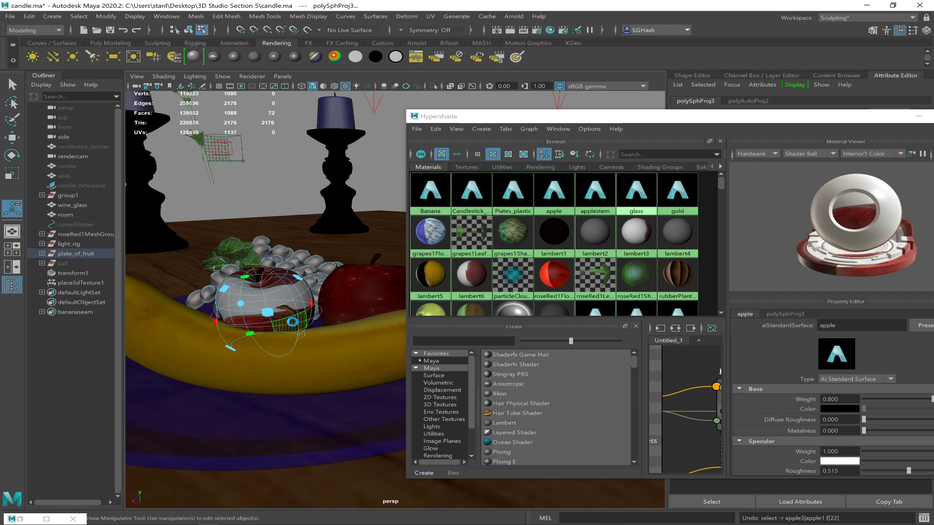
pyautogui.press('q')
pyautogui.press('F8')
pyautogui.click(274, 305)
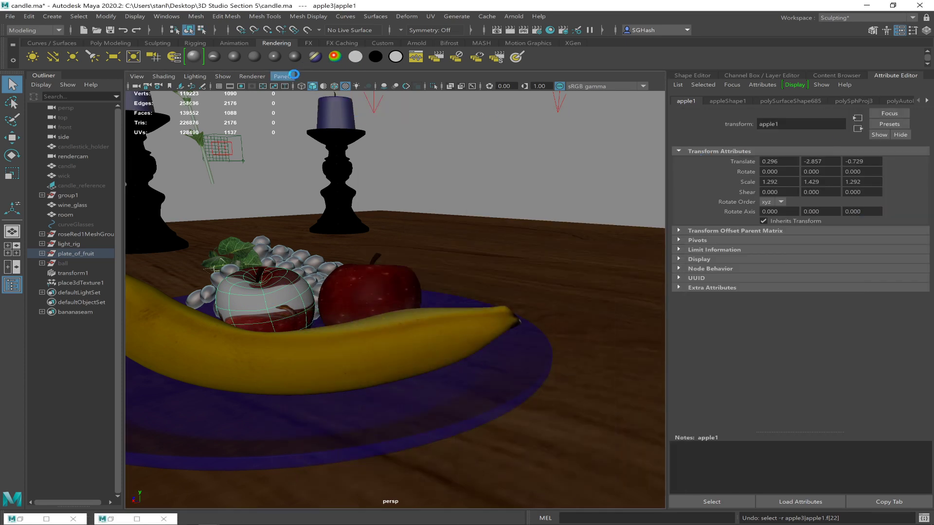
# Look through the rendercam camera and smooth the second apple's mesh with one division level
pyautogui.click(282, 77)
pyautogui.moveTo(352, 86)
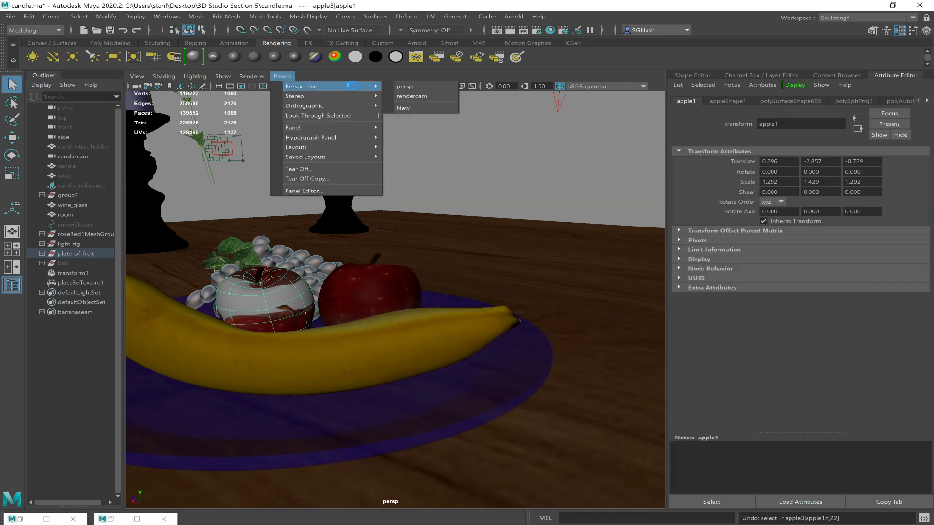
pyautogui.click(438, 97)
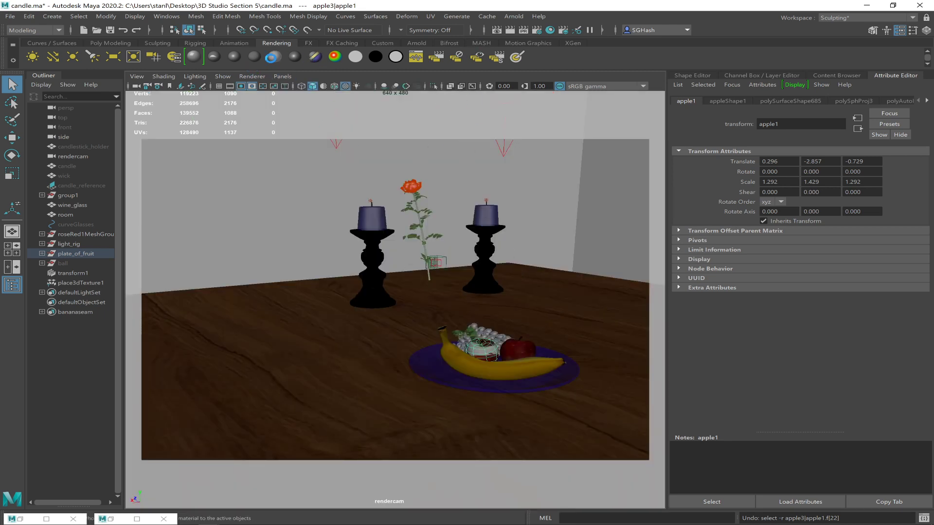
pyautogui.click(127, 43)
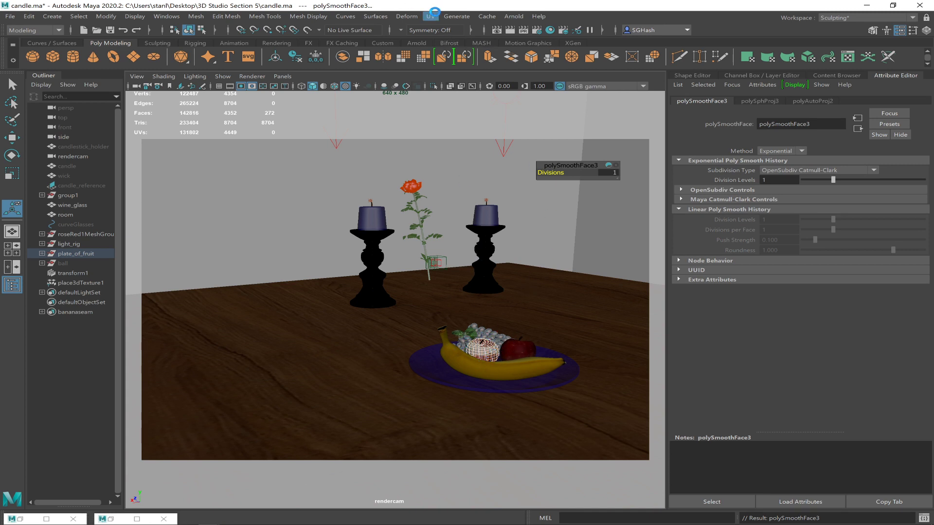
# Apply a camera-based UV projection to the second apple from the rendercam view and return to object selection
pyautogui.click(431, 16)
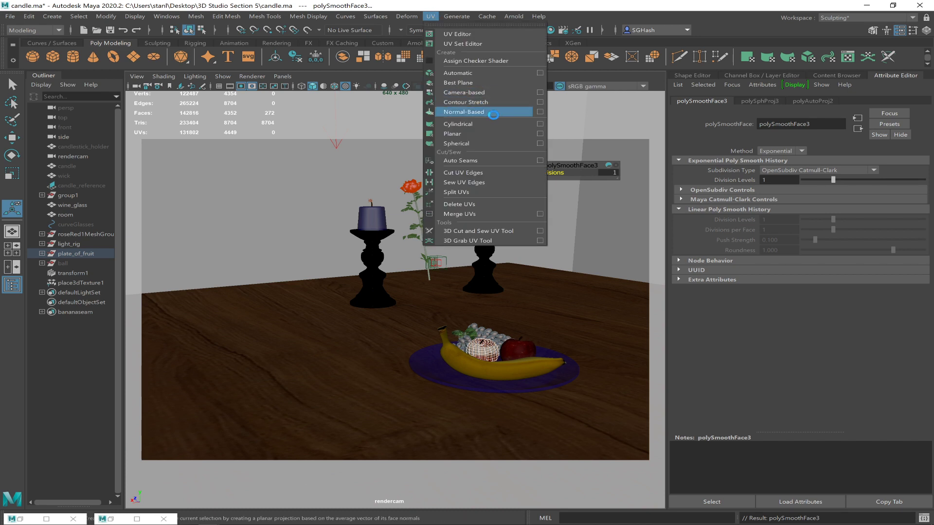
pyautogui.click(492, 103)
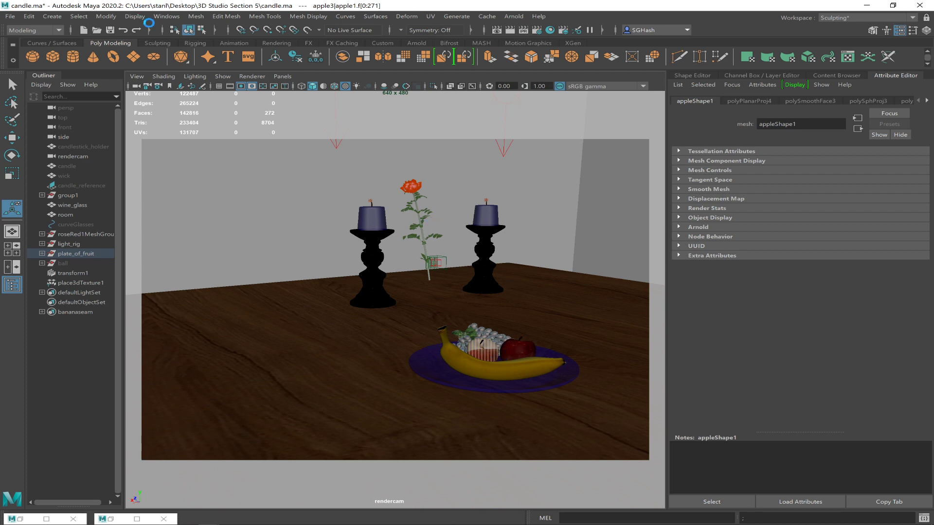
pyautogui.press('q')
pyautogui.press('F8')
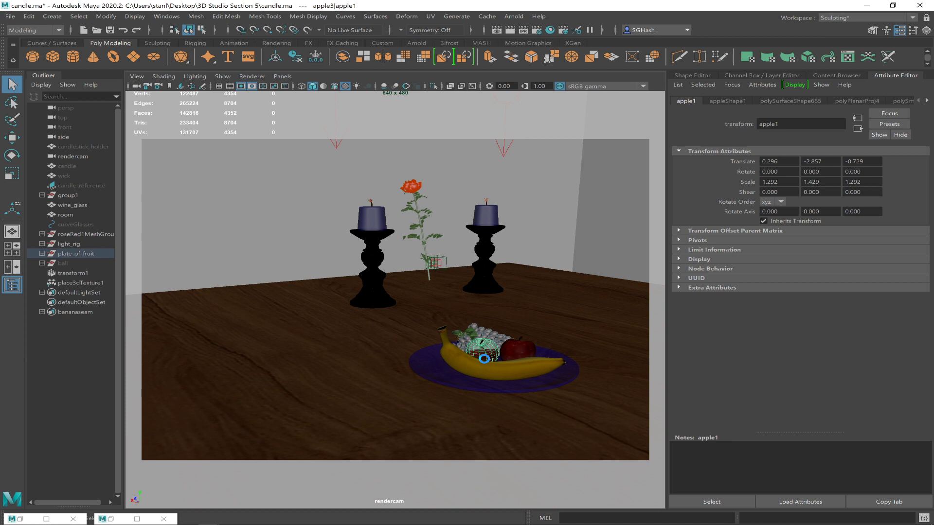
# Open the UV Editor full screen and select all UVs of the second apple
pyautogui.click(166, 16)
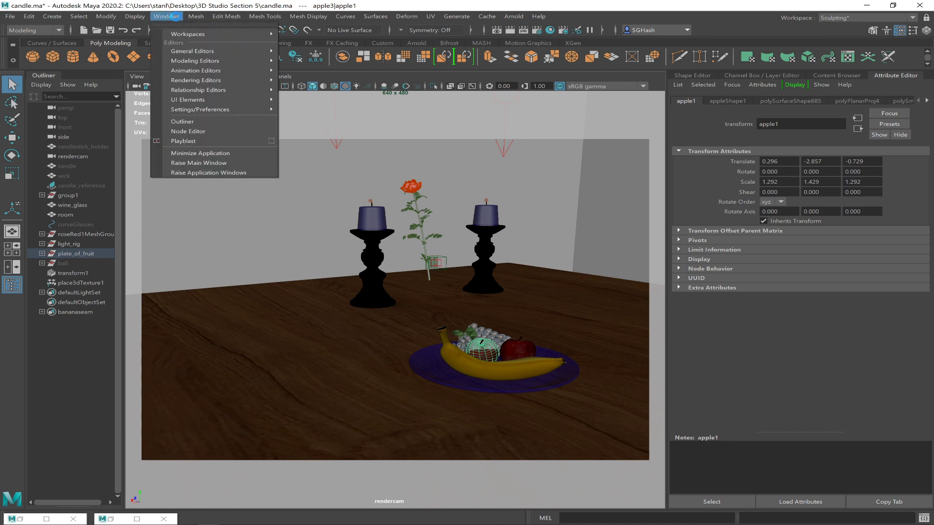
pyautogui.moveTo(229, 61)
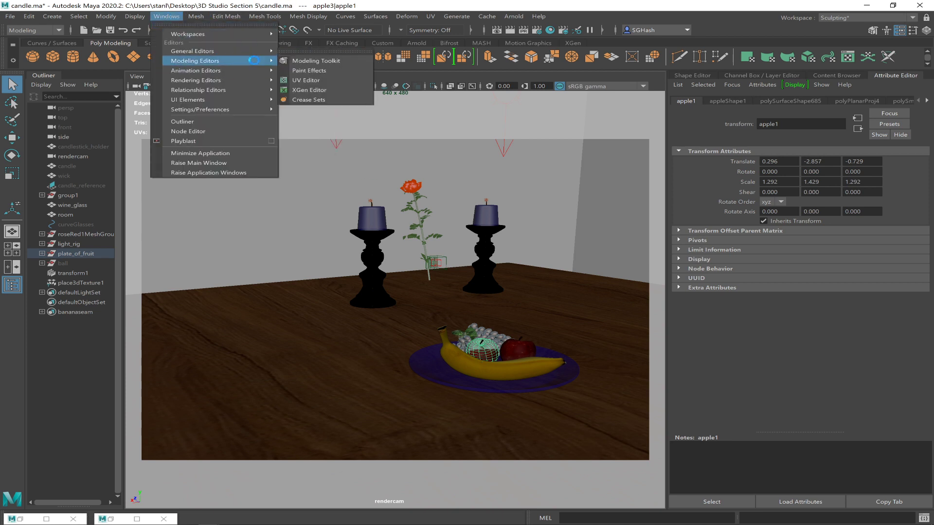
pyautogui.click(306, 80)
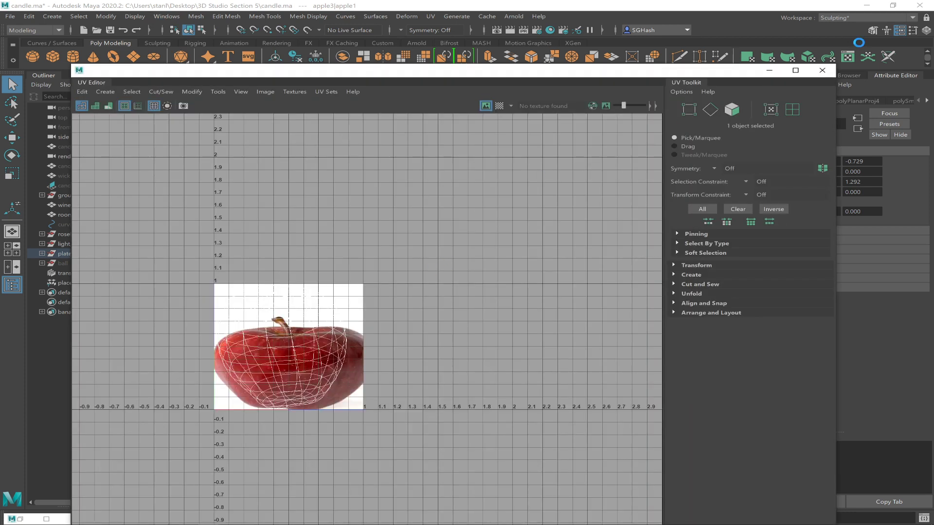
pyautogui.click(796, 70)
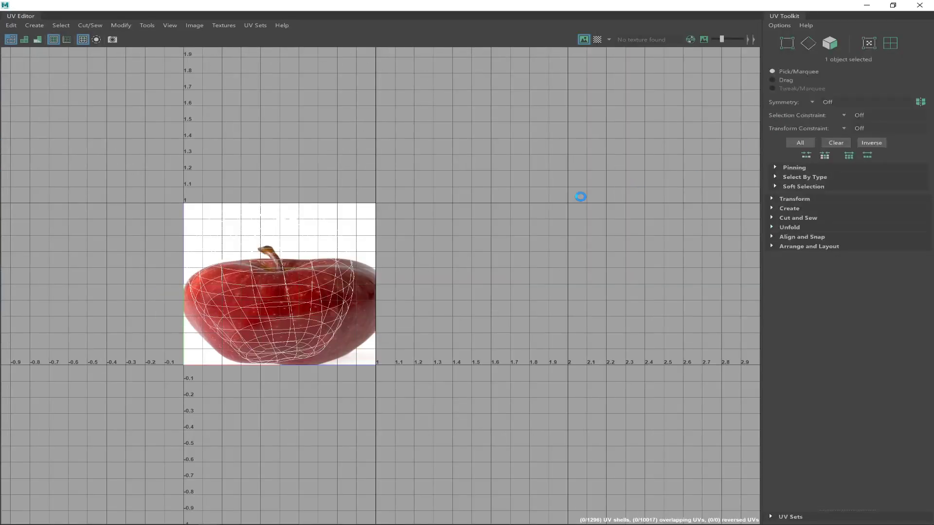
pyautogui.keyDown('alt'); pyautogui.moveTo(394, 195); pyautogui.dragTo(562, 200, button='middle'); pyautogui.keyUp('alt')
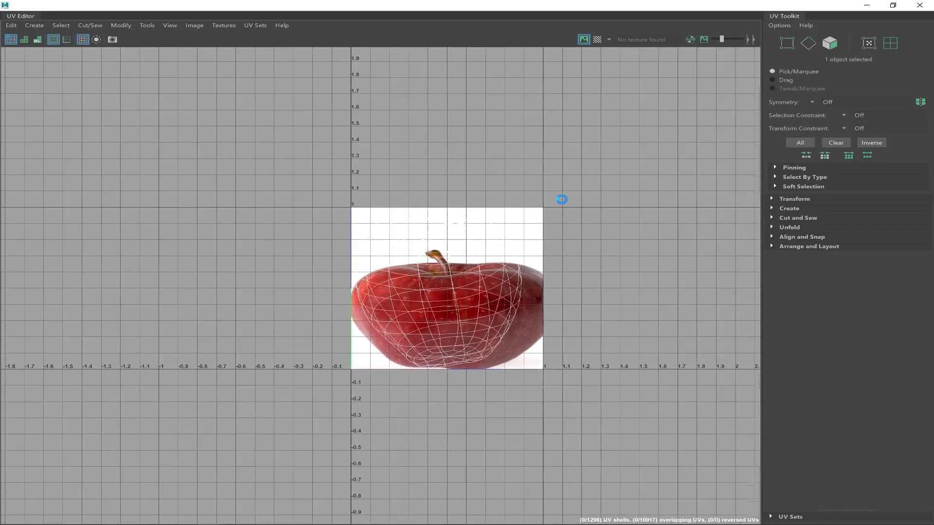
pyautogui.keyDown('alt'); pyautogui.moveTo(562, 199); pyautogui.dragTo(459, 377, button='right'); pyautogui.keyUp('alt')
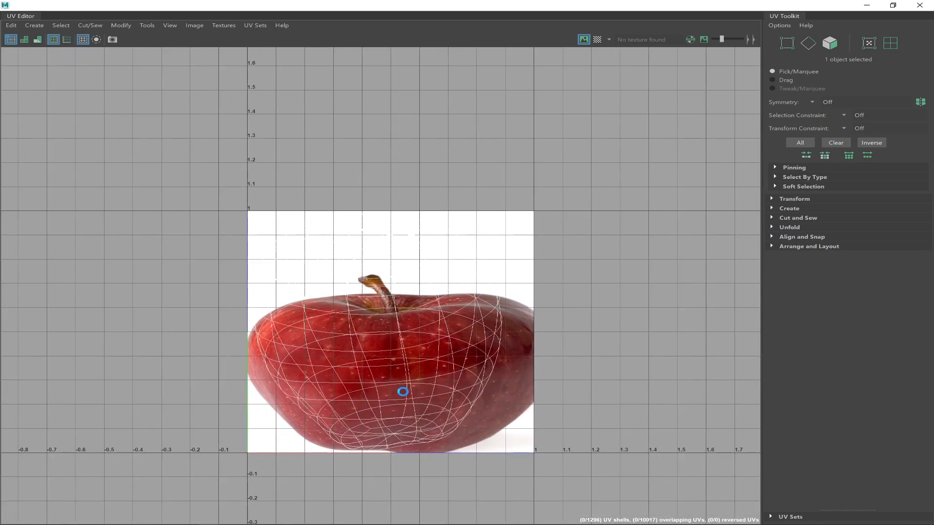
pyautogui.press('F12')
pyautogui.moveTo(410, 305); pyautogui.dragTo(563, 462)
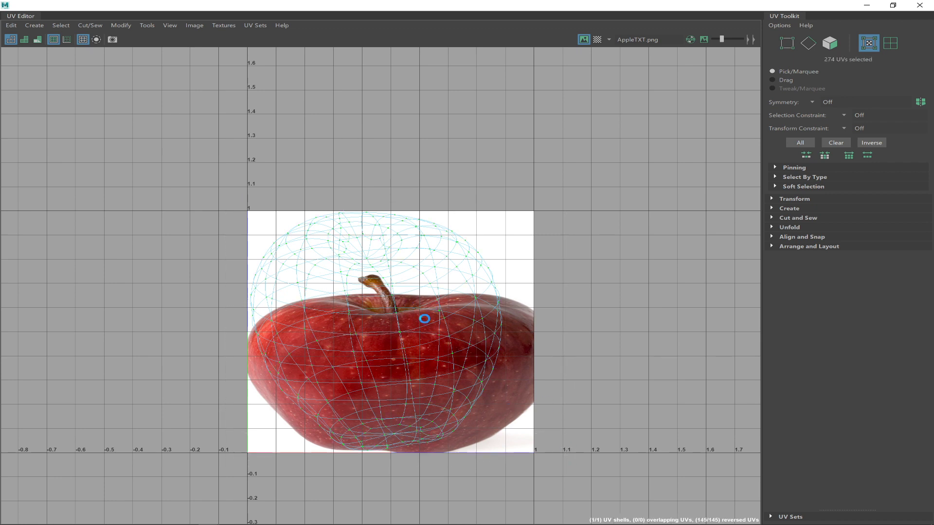
# Scale the apple's UV shell down vertically and move it onto the red apple body in the AppleTXT.png image
pyautogui.press('r')
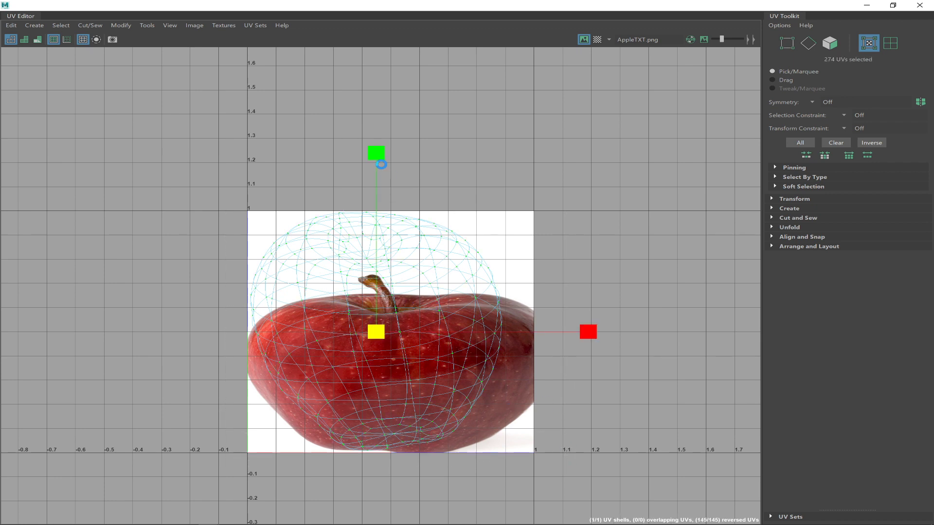
pyautogui.moveTo(376, 153); pyautogui.dragTo(376, 200)
pyautogui.press('w')
pyautogui.moveTo(374, 337); pyautogui.dragTo(357, 367)
pyautogui.press('r')
pyautogui.moveTo(367, 193); pyautogui.dragTo(365, 229)
pyautogui.press('w')
pyautogui.moveTo(364, 357); pyautogui.dragTo(377, 365)
# Widen the apple's UV shell horizontally and reposition it so it covers the full width of the pictured apple
pyautogui.press('r')
pyautogui.moveTo(585, 372)
pyautogui.mouseDown(button='right')
pyautogui.moveTo(608, 378)
pyautogui.moveTo(587, 373)
pyautogui.mouseUp(button='right')
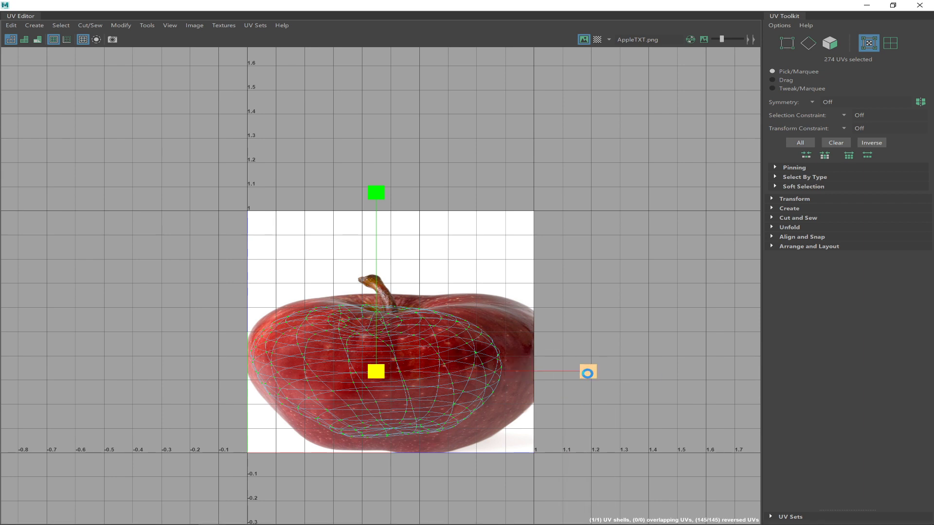
pyautogui.moveTo(587, 373); pyautogui.dragTo(617, 371)
pyautogui.press('w')
pyautogui.moveTo(371, 371); pyautogui.dragTo(394, 372)
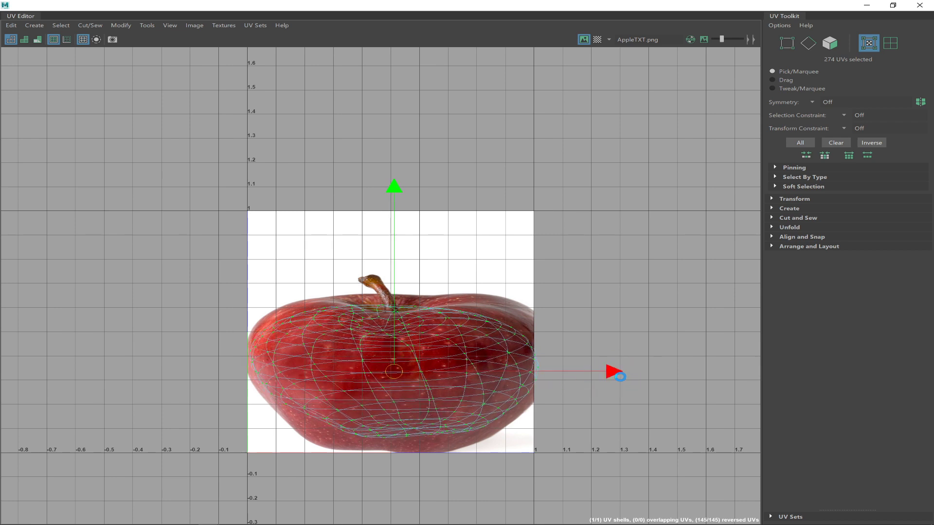
pyautogui.press('r')
pyautogui.moveTo(604, 373); pyautogui.dragTo(601, 373)
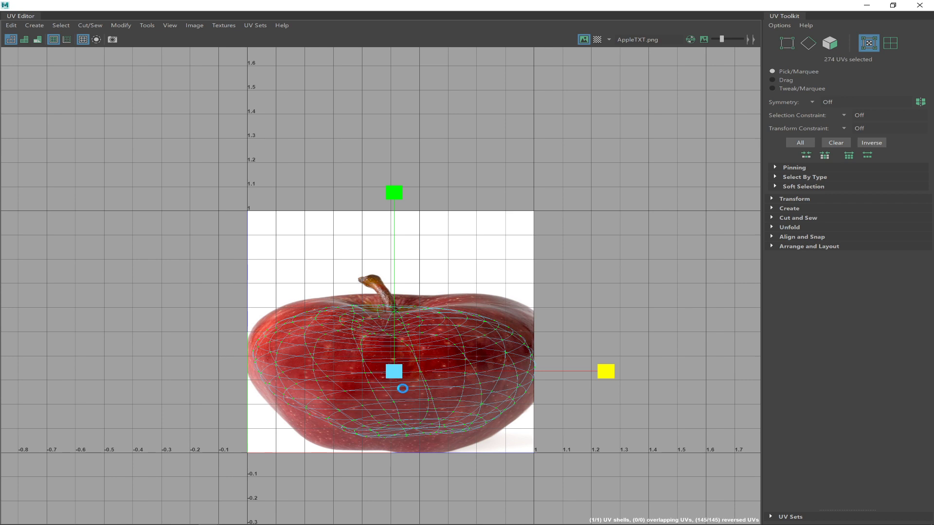
pyautogui.press('w')
pyautogui.moveTo(392, 372); pyautogui.dragTo(385, 373)
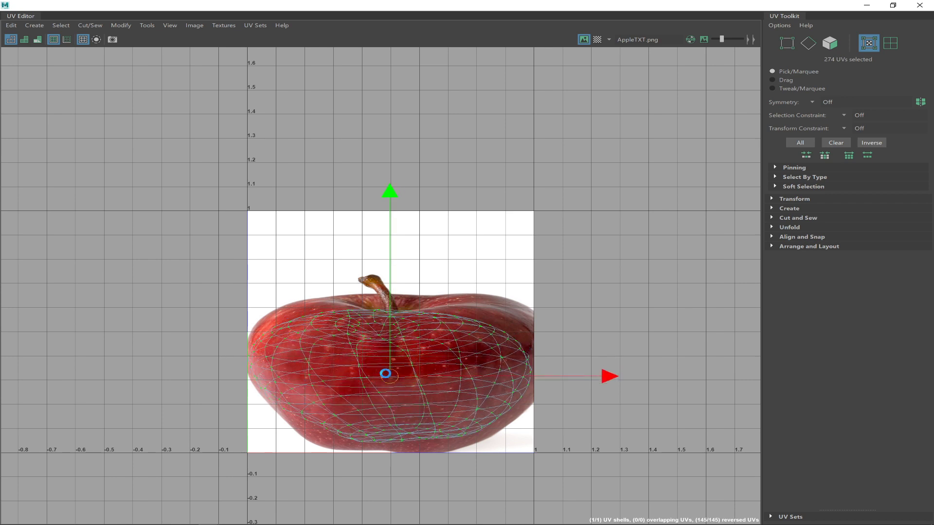
# Minimize the UV Editor and select the table top, the banana and both apples for rendering
pyautogui.click(872, 4)
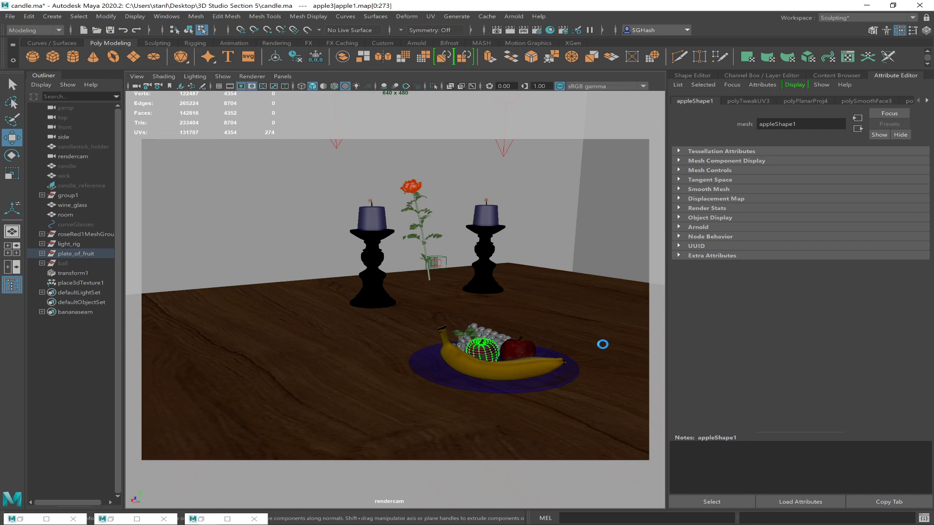
pyautogui.click(590, 354)
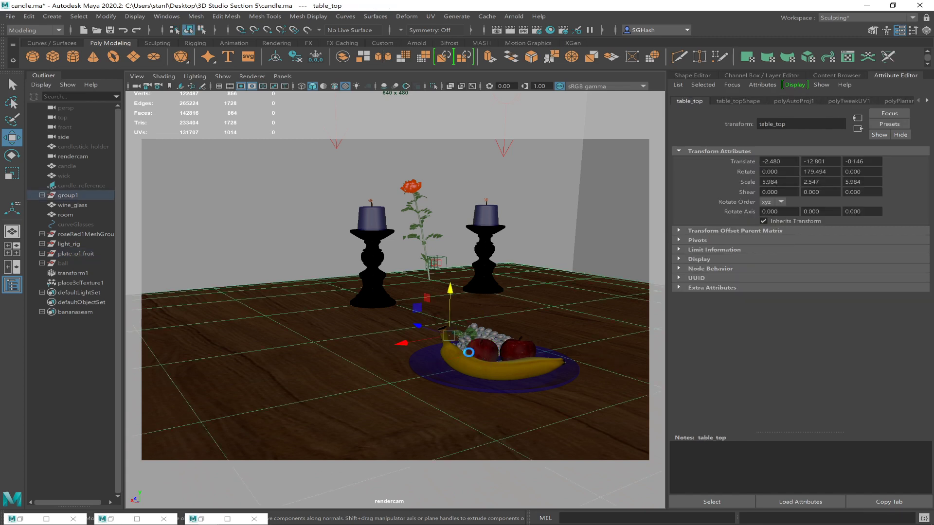
pyautogui.press('q')
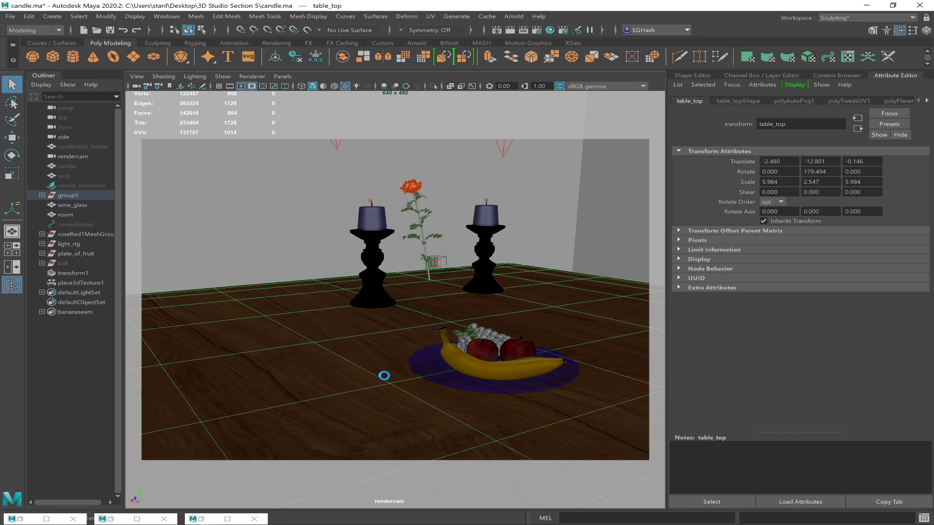
pyautogui.click(476, 366)
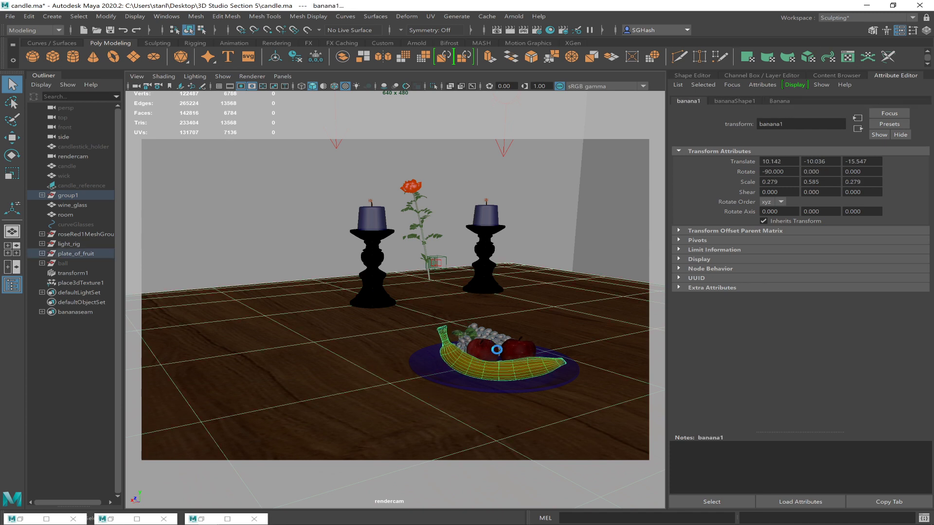
pyautogui.keyDown('shift'); pyautogui.click(493, 347); pyautogui.keyUp('shift')
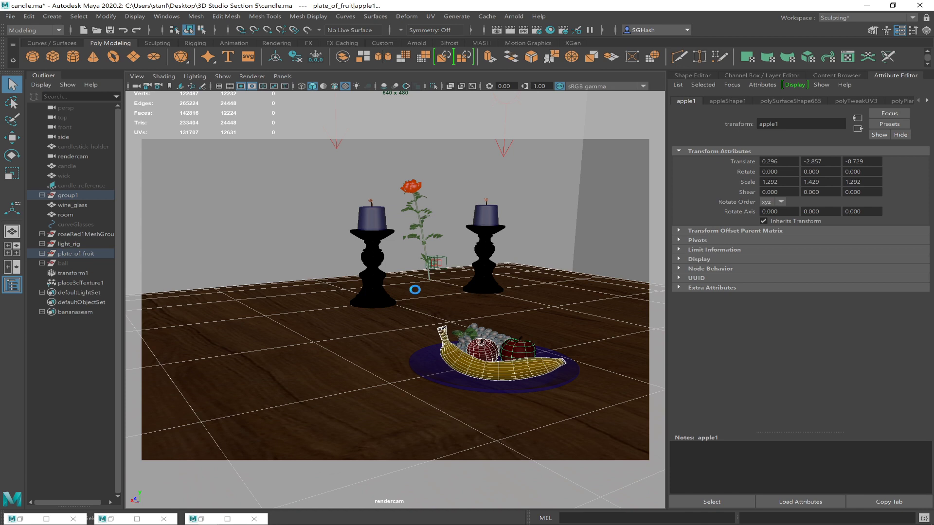
# Render the selected objects in Render View, render a region around the banana and both apples, and minimize the window
pyautogui.click(499, 30)
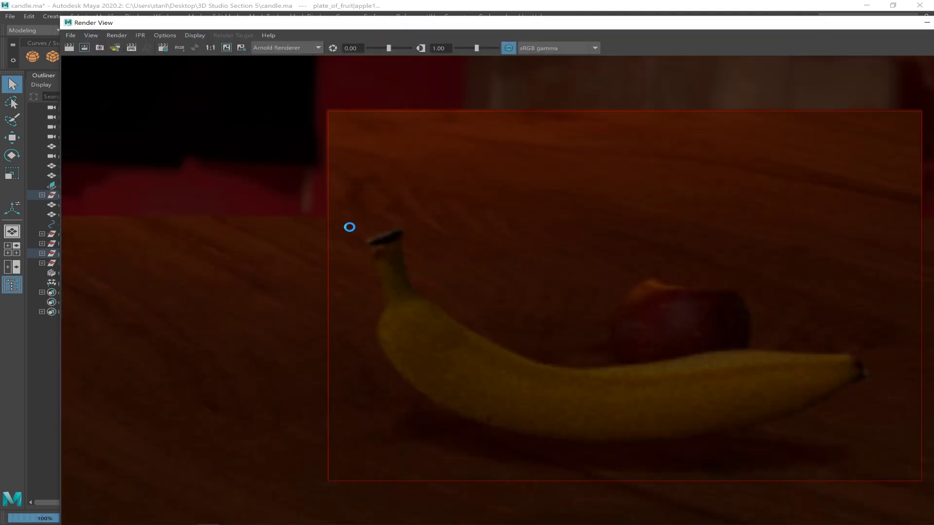
pyautogui.moveTo(350, 227); pyautogui.dragTo(831, 446)
pyautogui.click(84, 47)
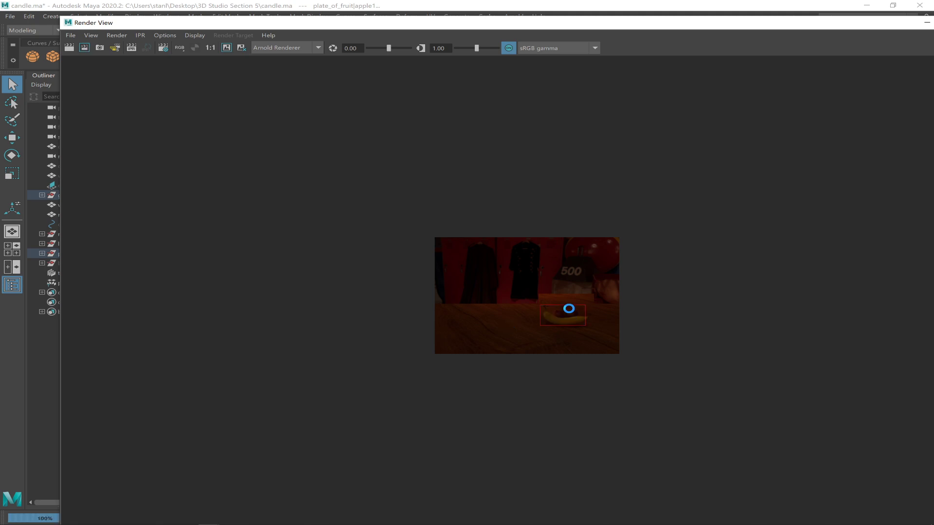
pyautogui.moveTo(533, 296); pyautogui.dragTo(622, 342)
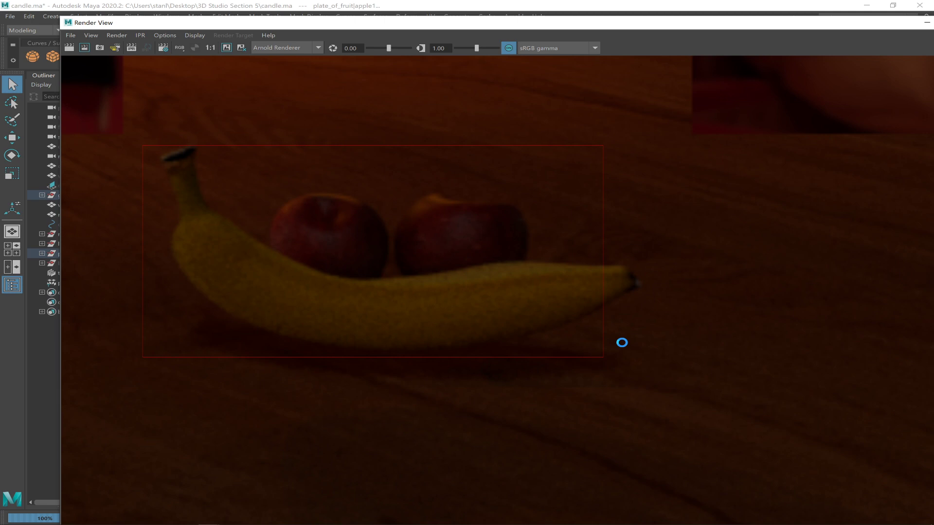
pyautogui.click(926, 23)
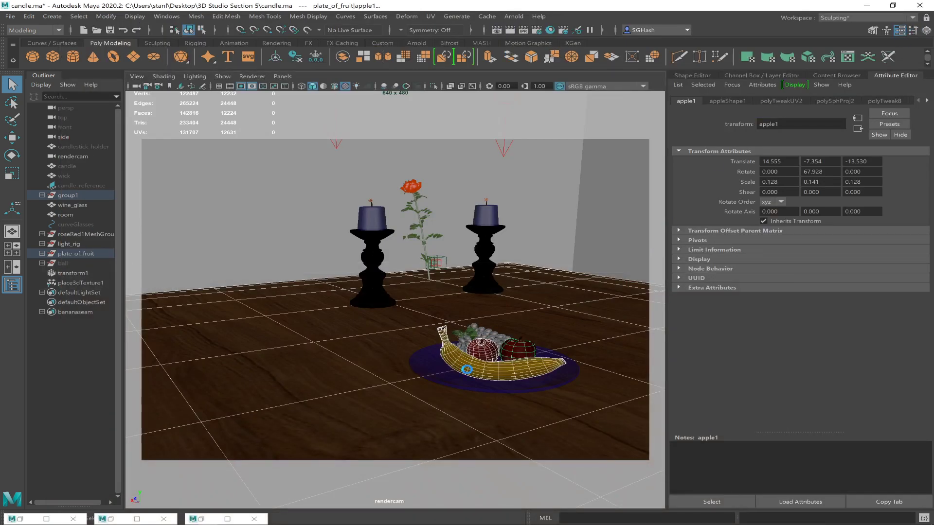
# Add both apple stems to the selection, render a region around them in Render View, and minimize the window
pyautogui.click(520, 338)
pyautogui.click(481, 340)
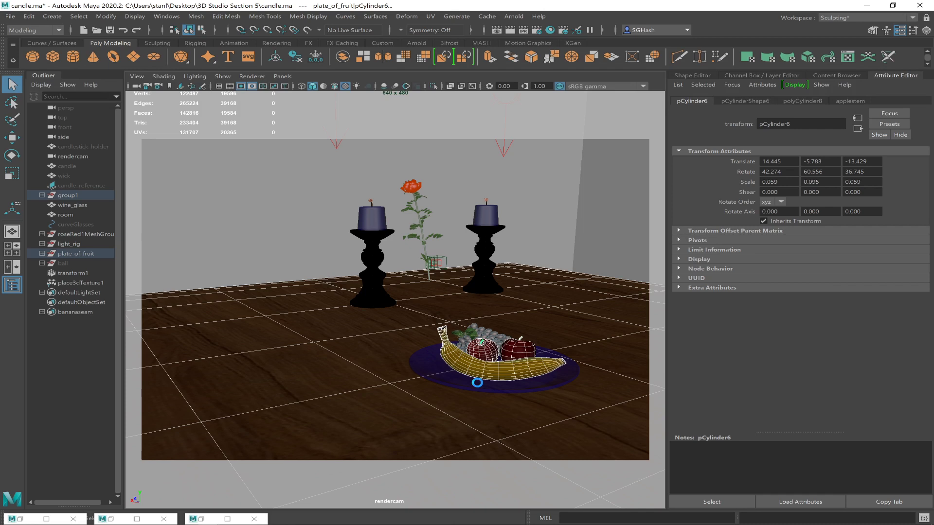
pyautogui.hotkey('alt', 'Tab')
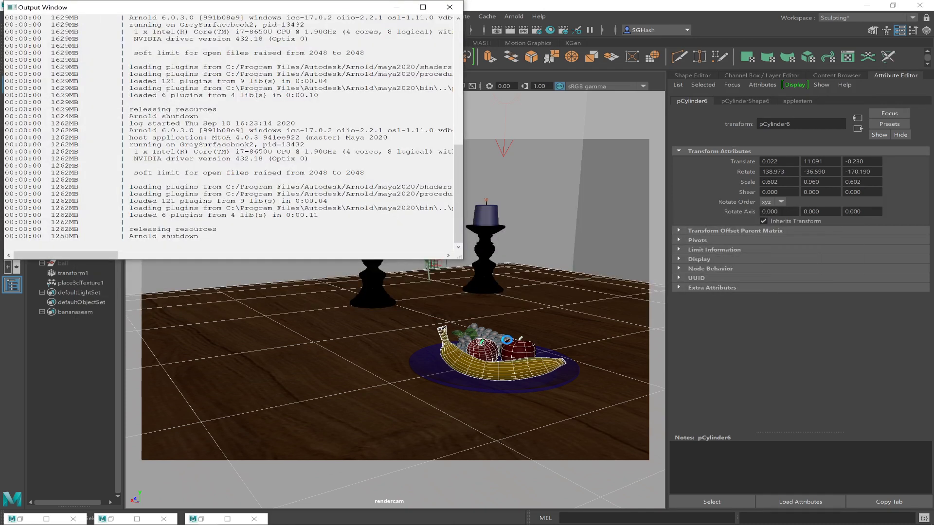
pyautogui.click(497, 30)
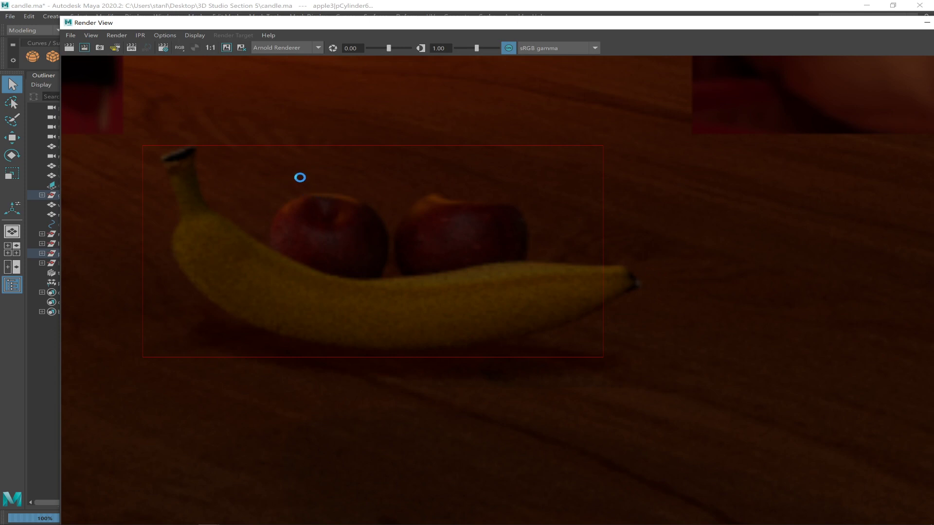
pyautogui.moveTo(302, 171); pyautogui.dragTo(496, 221)
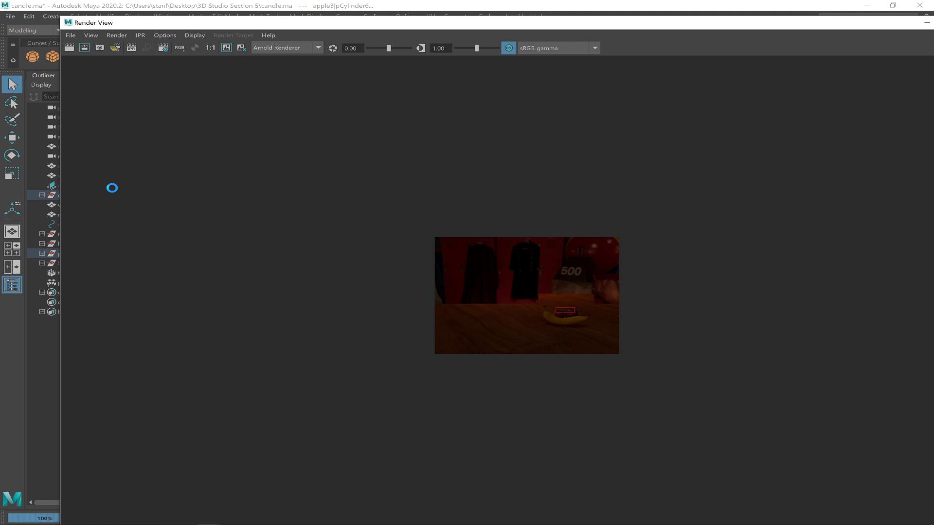
pyautogui.moveTo(541, 296); pyautogui.dragTo(612, 338)
pyautogui.press('f')
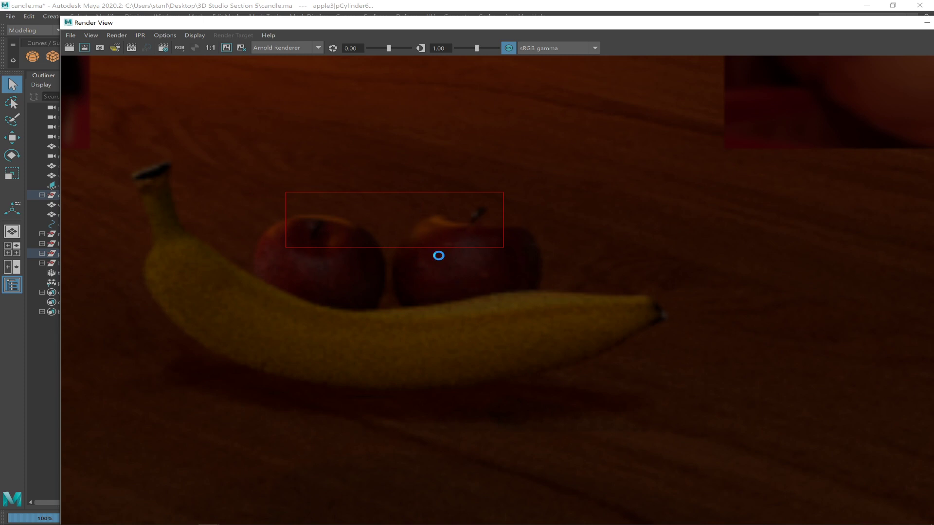
pyautogui.click(927, 23)
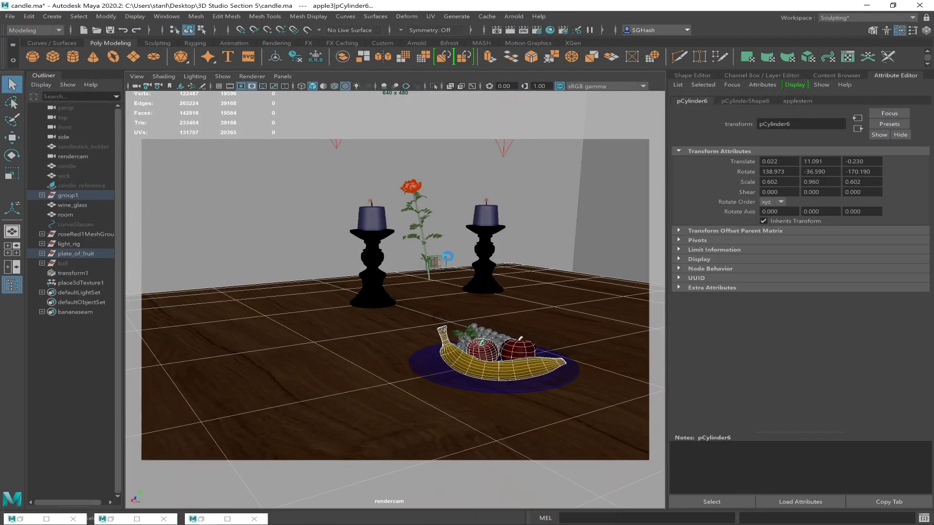
# Add both candlestick holders and both candles to the selection for rendering
pyautogui.click(488, 241)
pyautogui.click(365, 277)
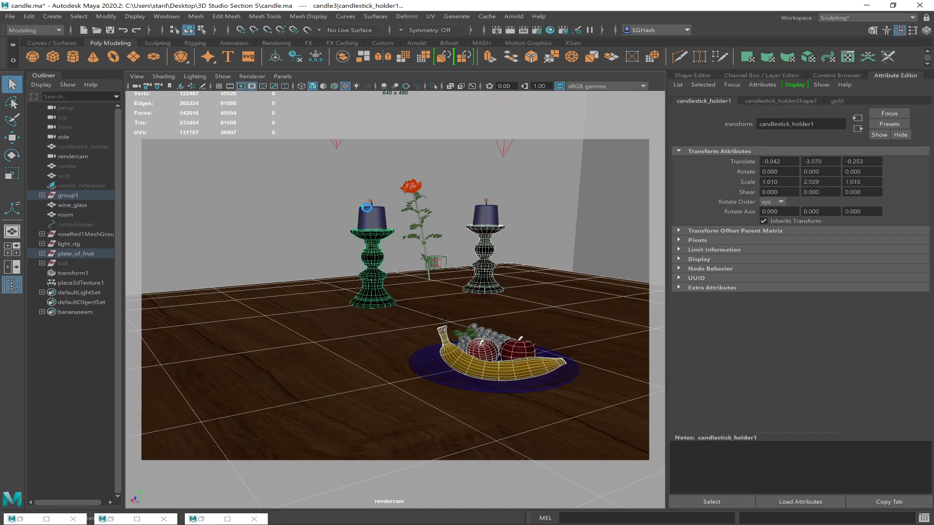
pyautogui.click(368, 214)
pyautogui.click(488, 216)
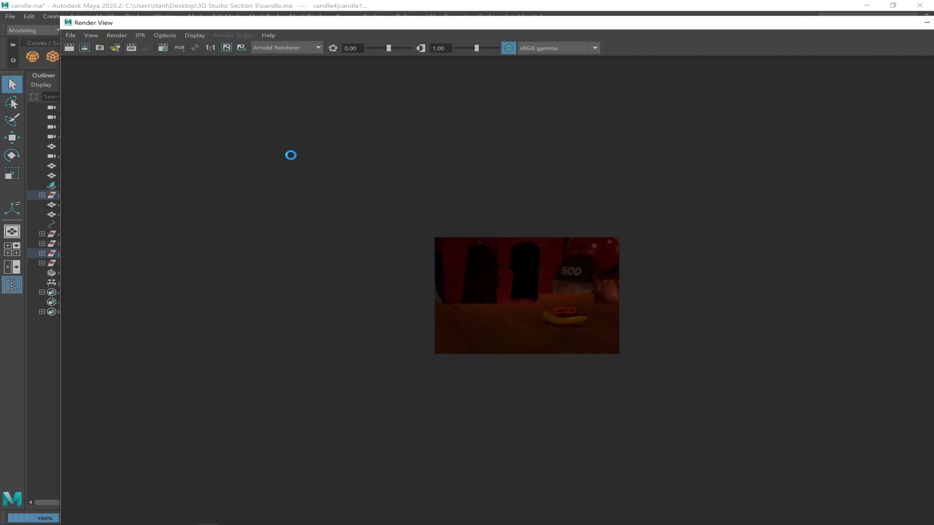
# Render a region in Render View that covers both candles, their holders and the fruit
pyautogui.moveTo(540, 288); pyautogui.dragTo(591, 333)
pyautogui.moveTo(477, 264); pyautogui.dragTo(591, 332)
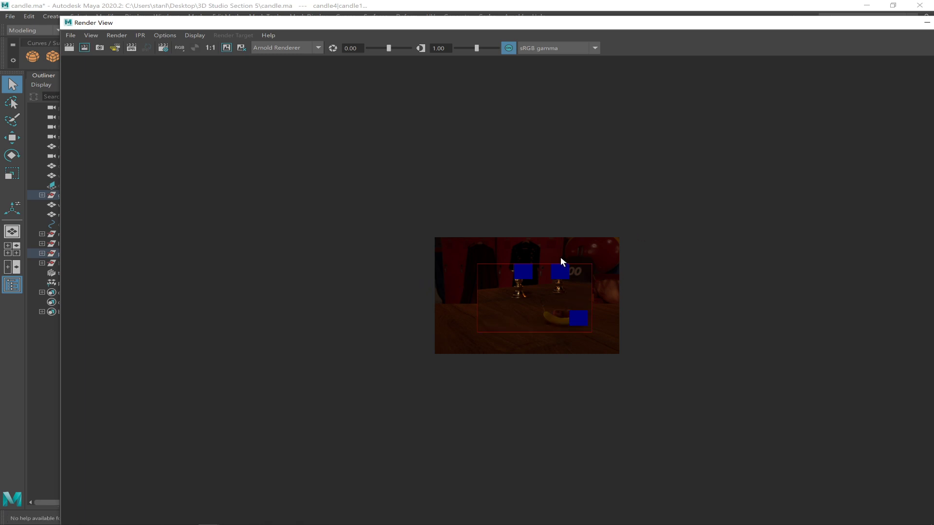
pyautogui.moveTo(490, 227); pyautogui.dragTo(597, 338)
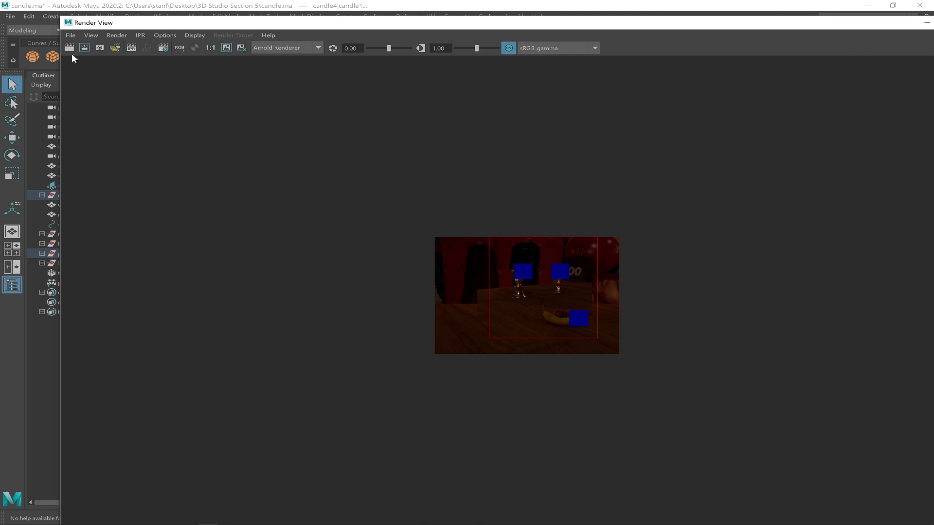
pyautogui.click(85, 49)
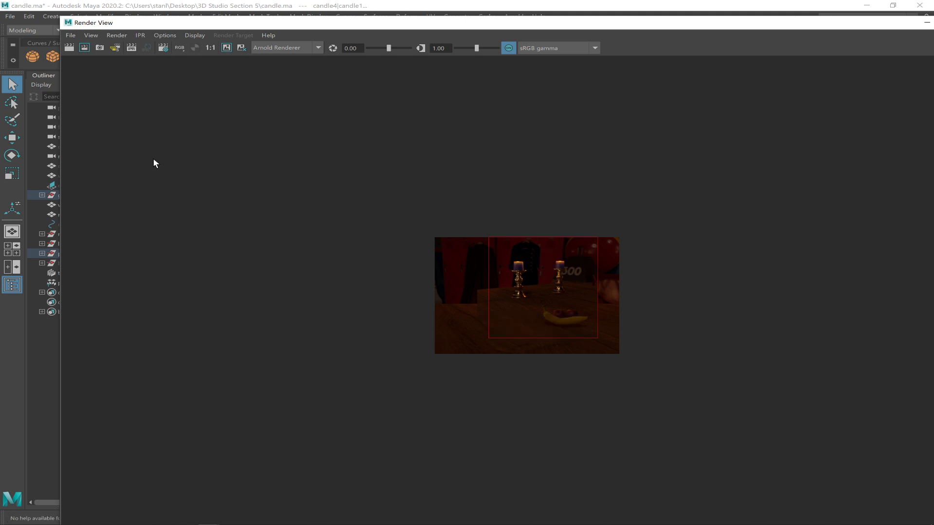
# Examine the rendered candles, metallic holders, banana and apples close up and at full frame
pyautogui.moveTo(596, 326); pyautogui.dragTo(610, 345)
pyautogui.scroll(5, 610, 343)
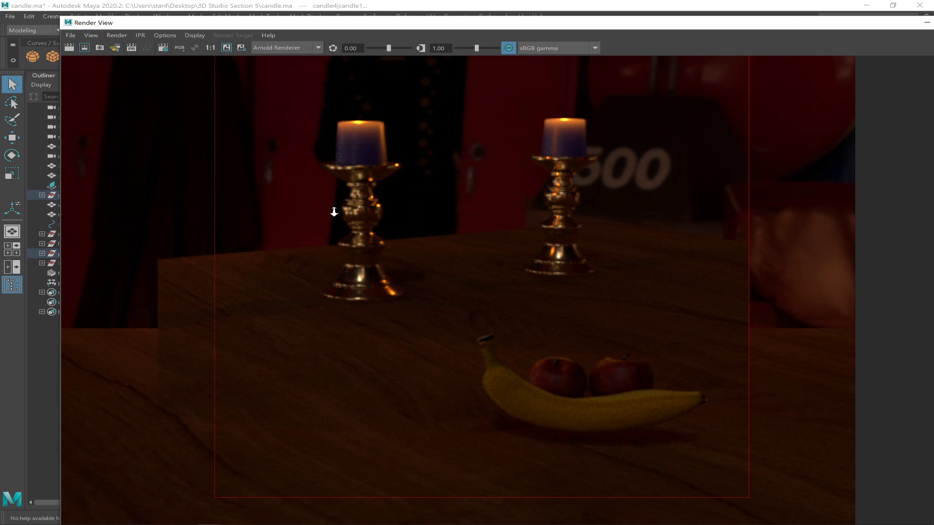
pyautogui.scroll(-1, 334, 209)
pyautogui.scroll(2, 173, 169)
pyautogui.scroll(-2, 428, 327)
pyautogui.scroll(2, 429, 336)
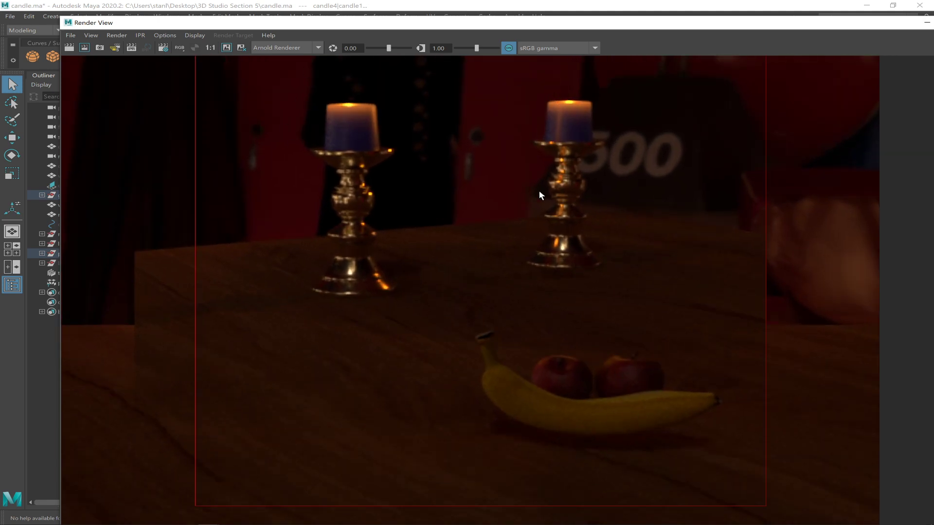
pyautogui.keyDown('alt'); pyautogui.moveTo(521, 240); pyautogui.dragTo(469, 197, button='right'); pyautogui.keyUp('alt')
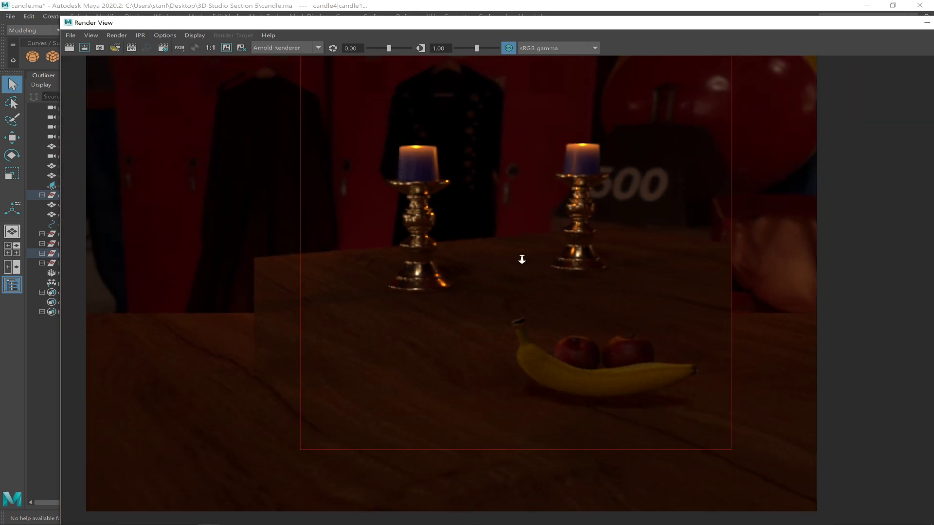
pyautogui.scroll(-2, 509, 248)
# Switch to the Twitch stream page in Chrome to read the chat, and return to Render View
pyautogui.hotkey('alt', 'Tab')
pyautogui.hotkey('alt', 'Tab')
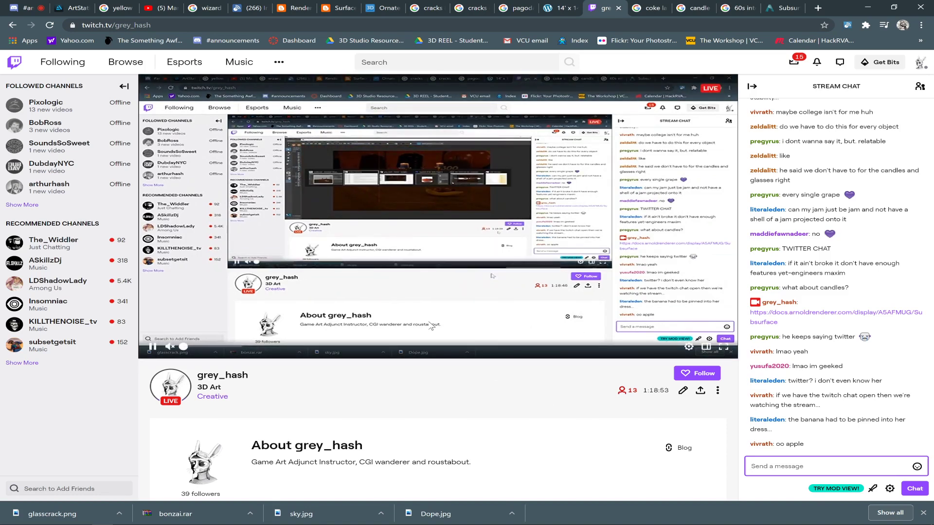
pyautogui.hotkey('alt', 'Tab')
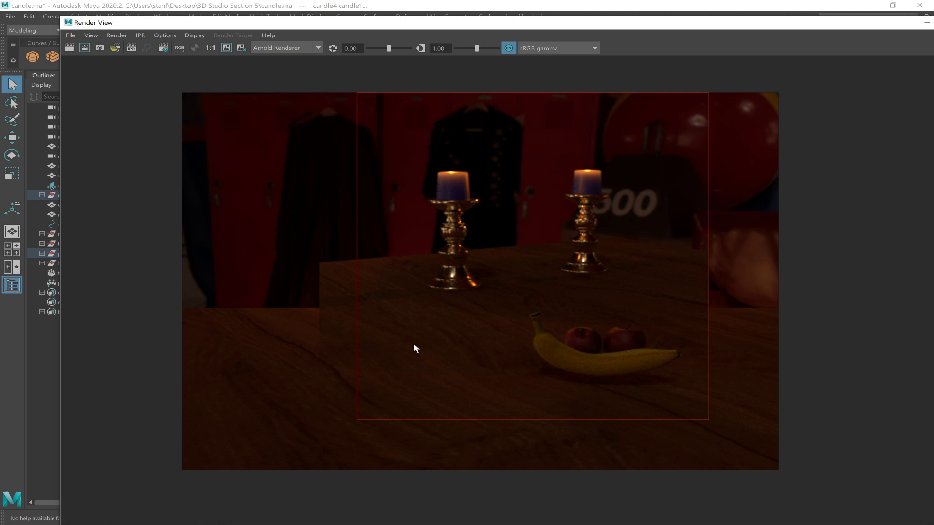
# Save the scene and set the render image size to the Full_1024 preset
pyautogui.click(927, 23)
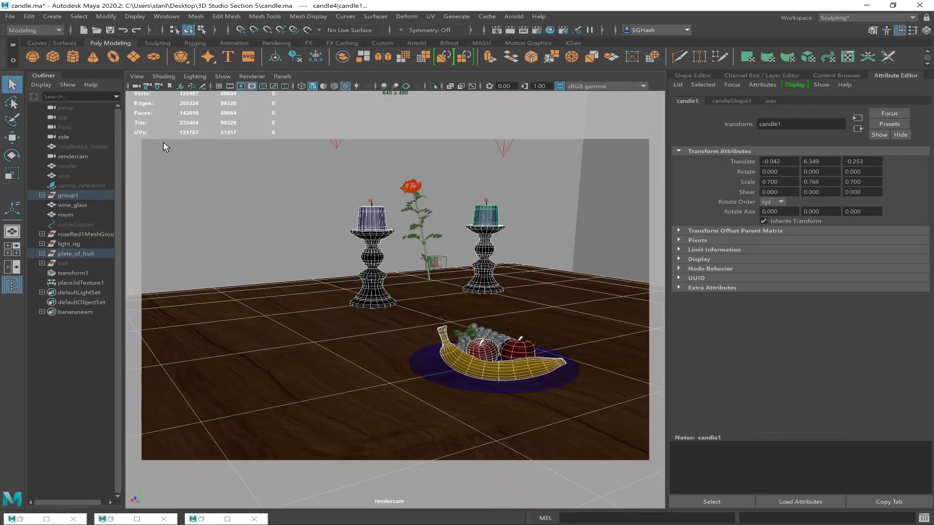
pyautogui.click(109, 31)
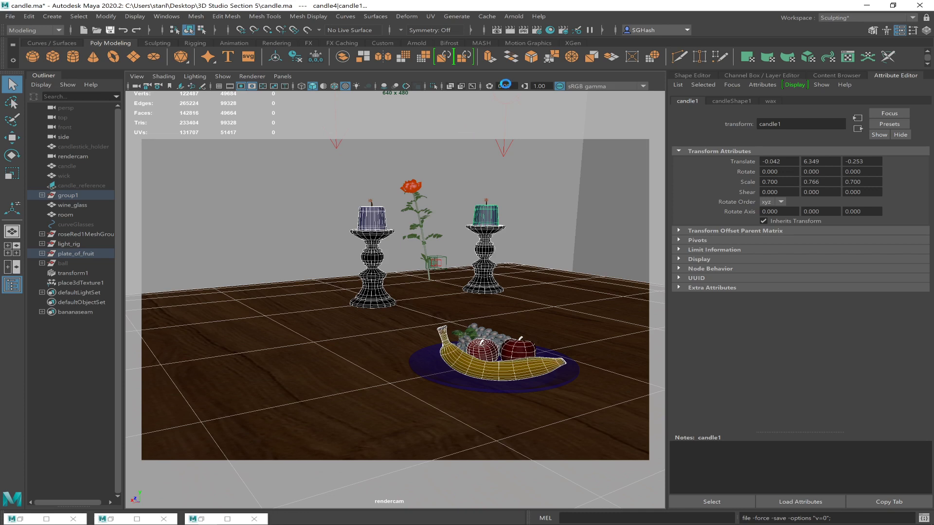
pyautogui.click(536, 31)
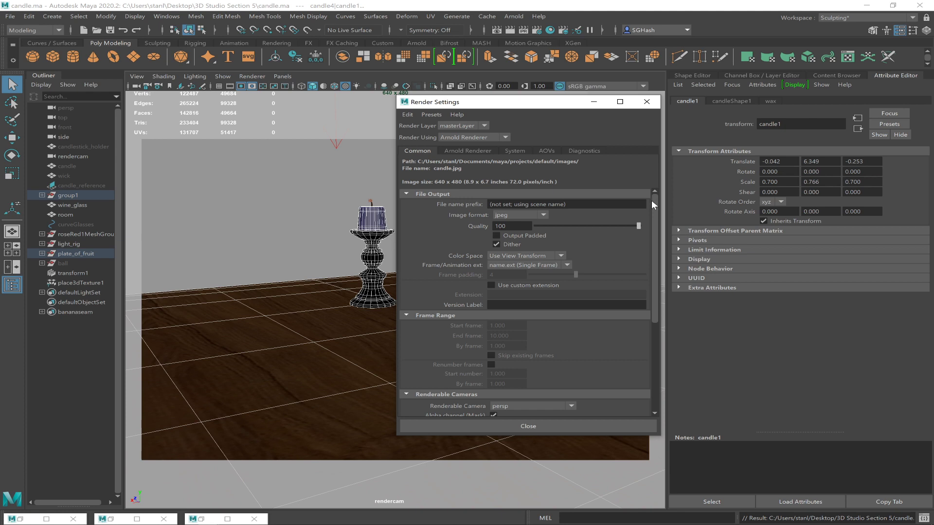
pyautogui.moveTo(652, 200); pyautogui.dragTo(654, 289)
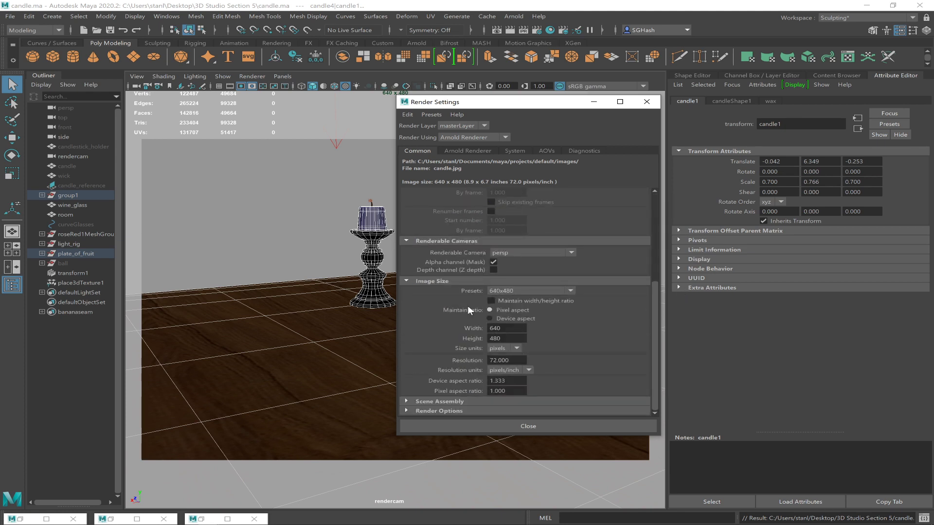
pyautogui.click(551, 288)
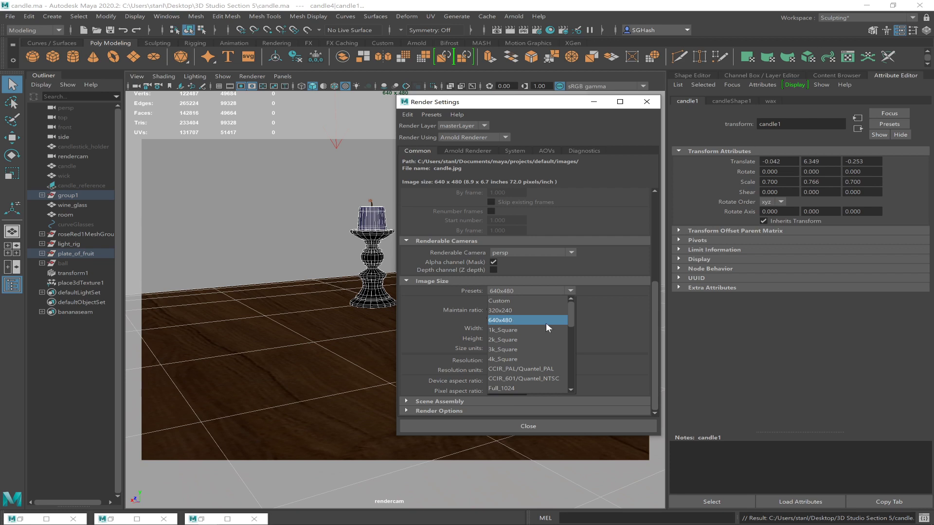
pyautogui.click(540, 388)
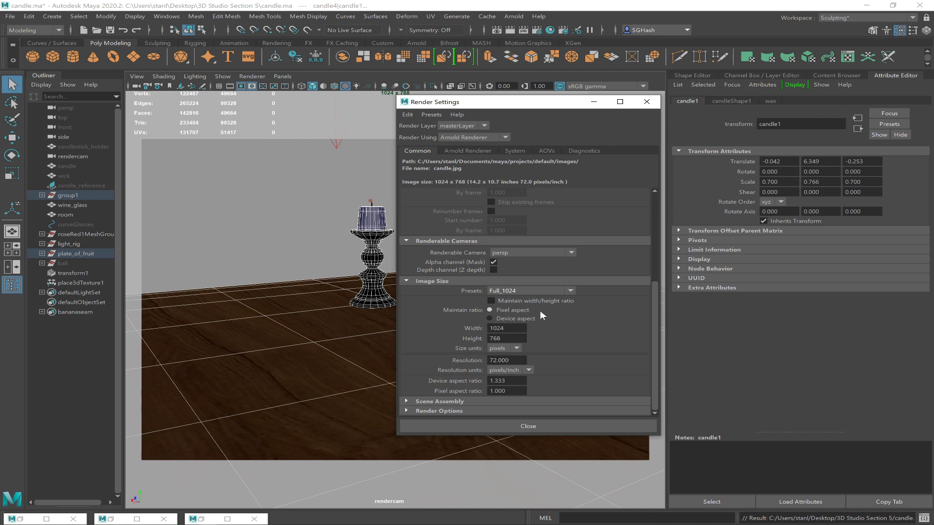
pyautogui.click(646, 103)
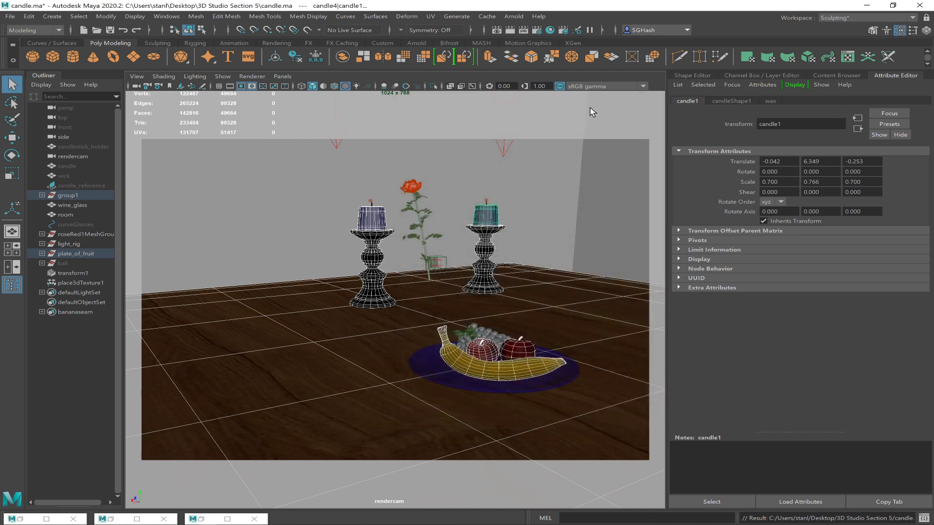
# Turn off the resolution gate in the rendercam view
pyautogui.click(241, 86)
pyautogui.click(241, 87)
pyautogui.click(241, 86)
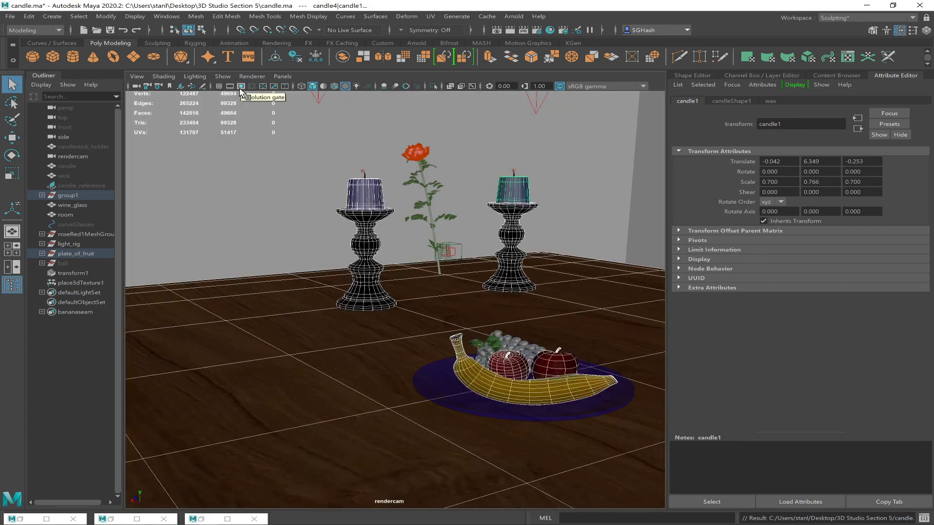
pyautogui.hotkey('alt', 'Tab')
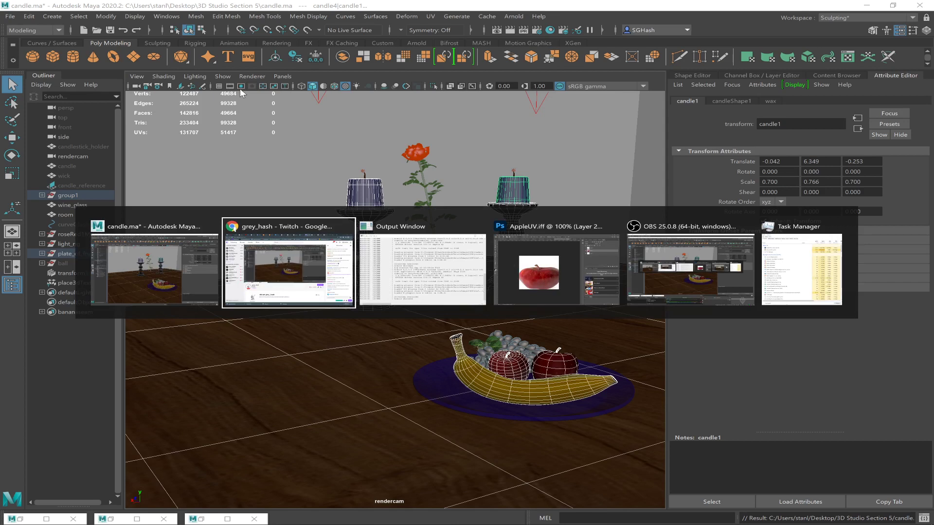
pyautogui.hotkey('alt', 'Tab')
pyautogui.hotkey('alt', 'Tab')
pyautogui.hotkey('alt', 'Tab')
pyautogui.hotkey('alt', 'Tab')
pyautogui.hotkey('alt', 'Tab')
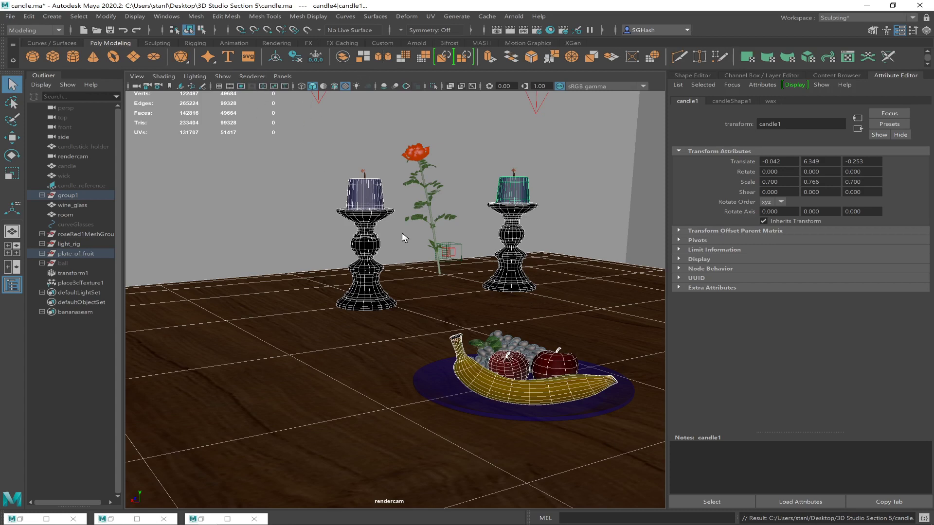
pyautogui.click(540, 30)
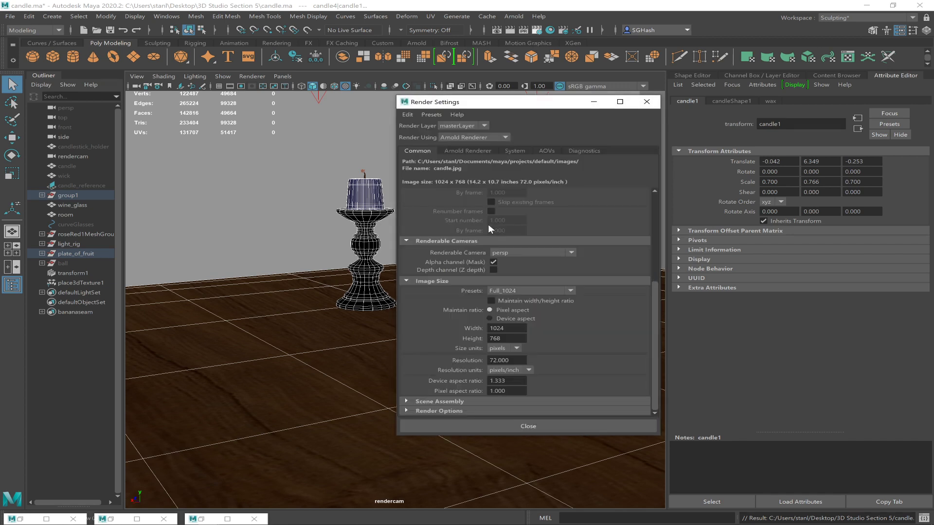
pyautogui.click(520, 291)
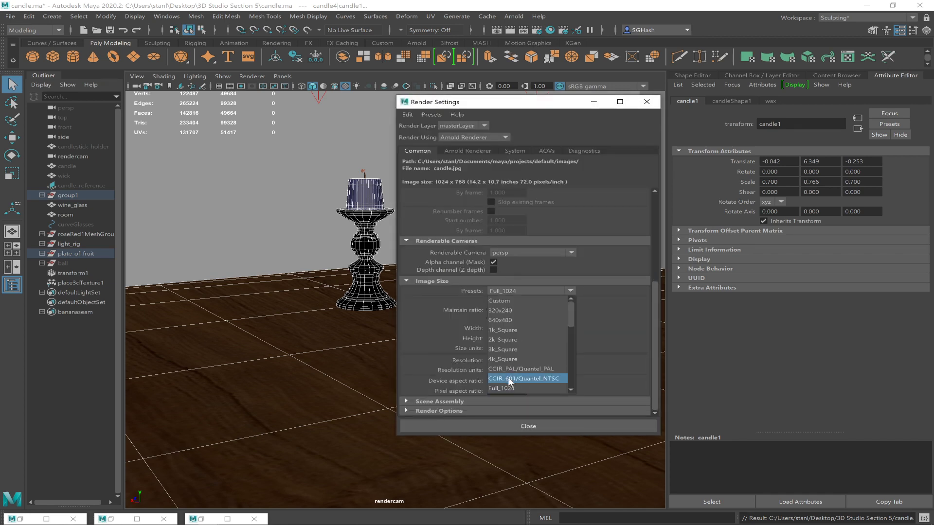
pyautogui.press('Escape')
pyautogui.click(646, 102)
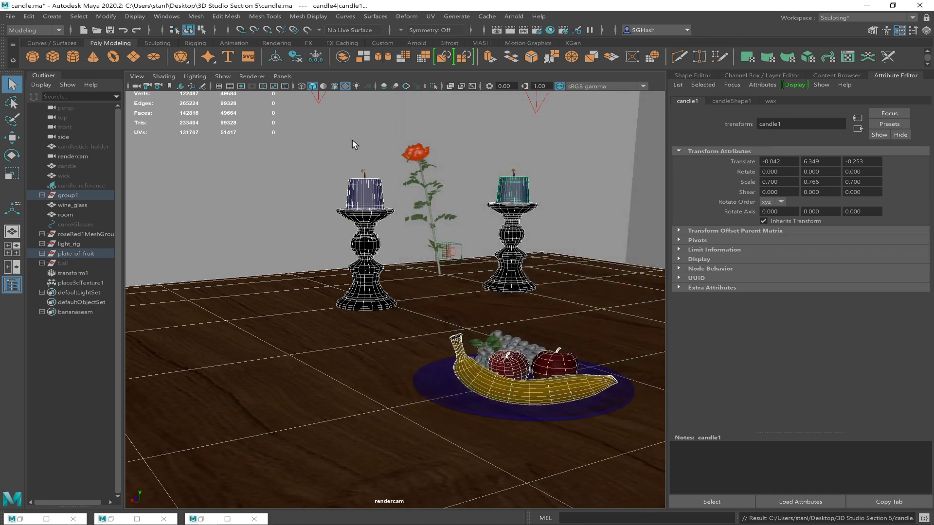
# Toggle the resolution gate to compare the rendercam framing, and leave it on
pyautogui.click(239, 87)
pyautogui.click(239, 87)
pyautogui.click(239, 88)
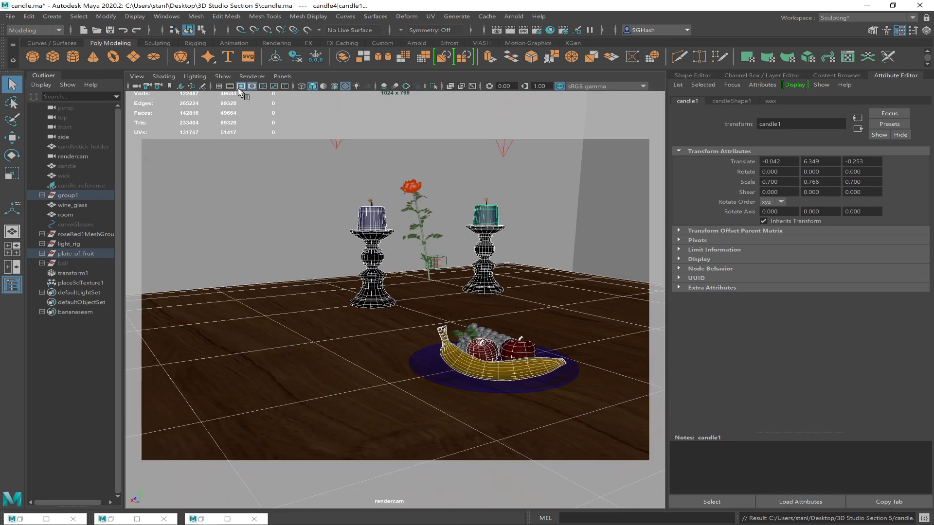
pyautogui.click(240, 88)
pyautogui.click(239, 88)
pyautogui.click(239, 88)
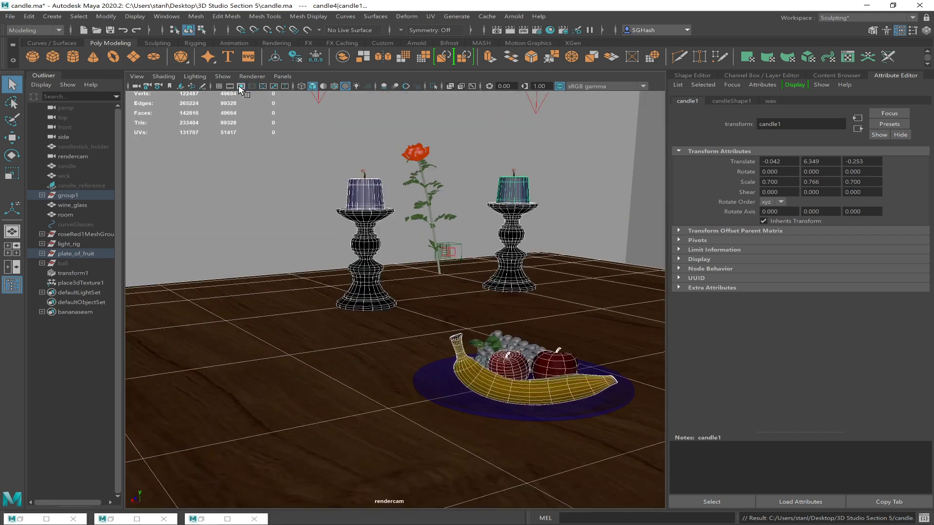
pyautogui.click(240, 88)
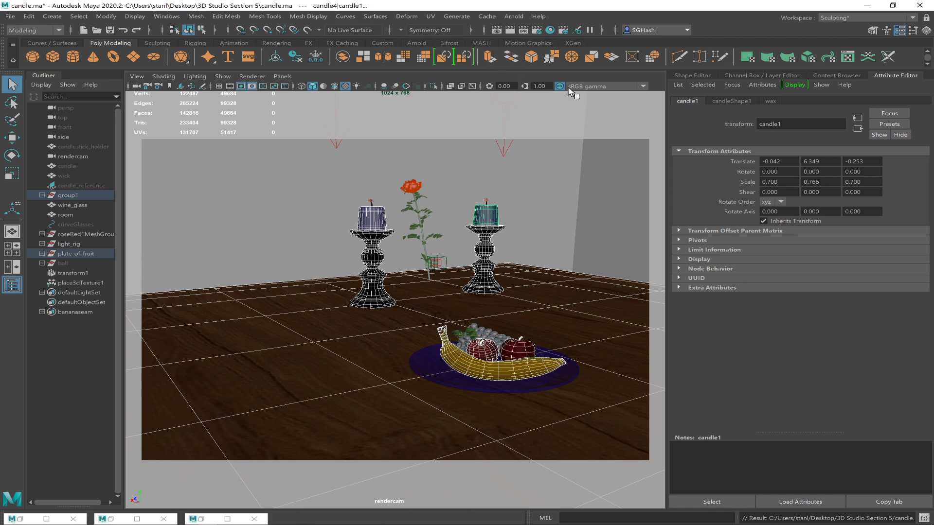
# Disable Render Selected Objects Only in Render View and start a full-frame render of the whole scene
pyautogui.click(497, 29)
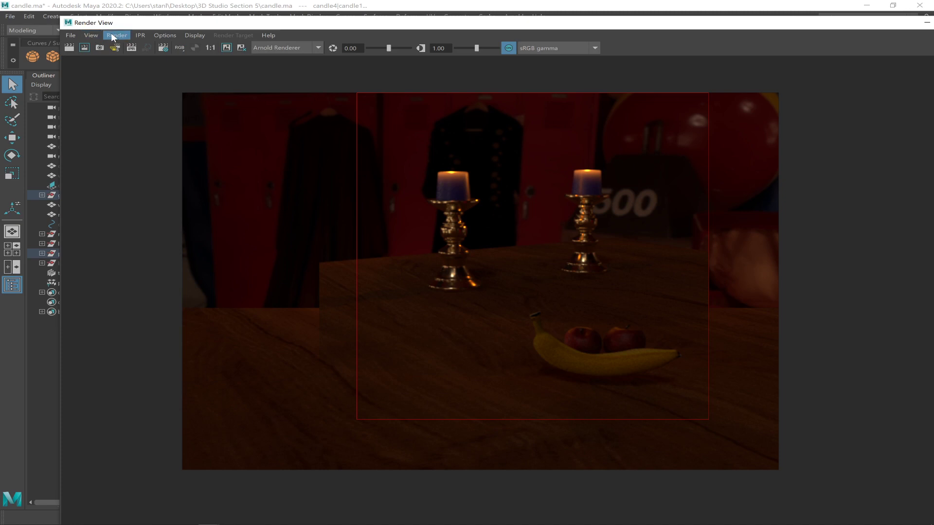
pyautogui.click(111, 35)
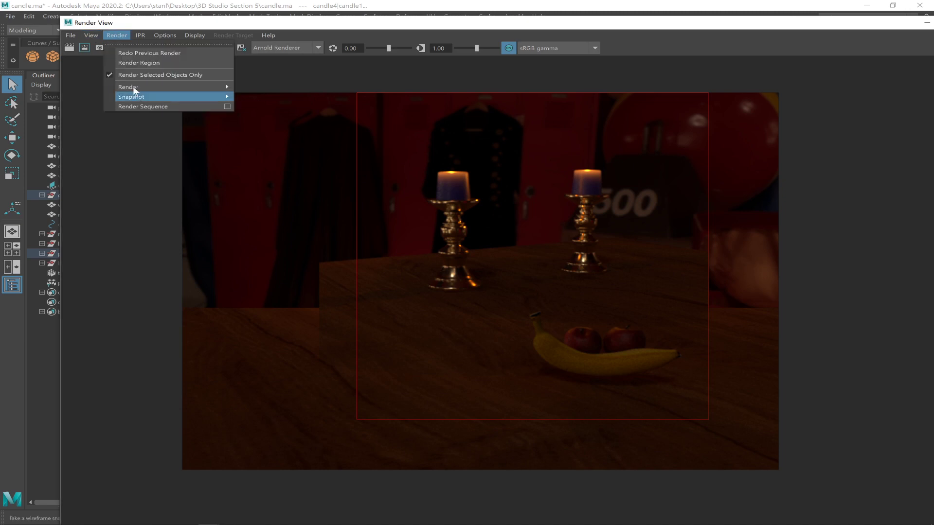
pyautogui.click(106, 75)
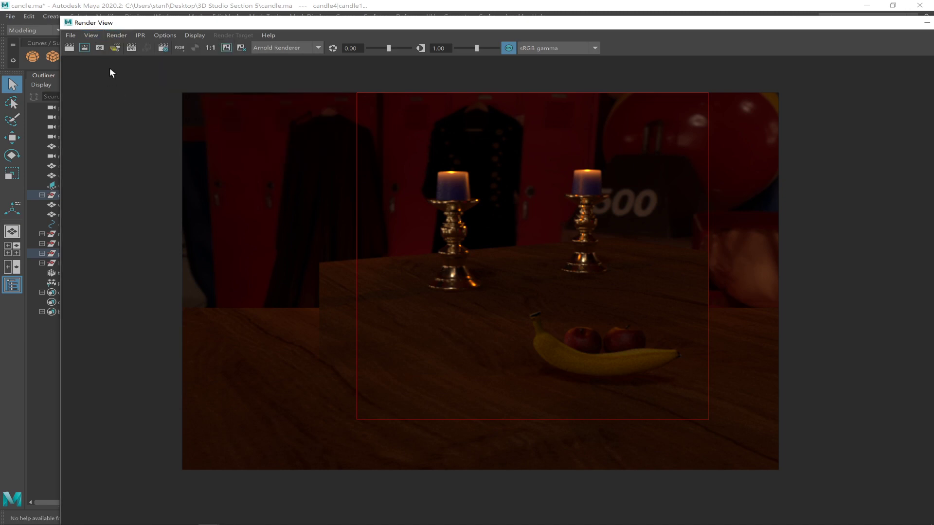
pyautogui.click(111, 35)
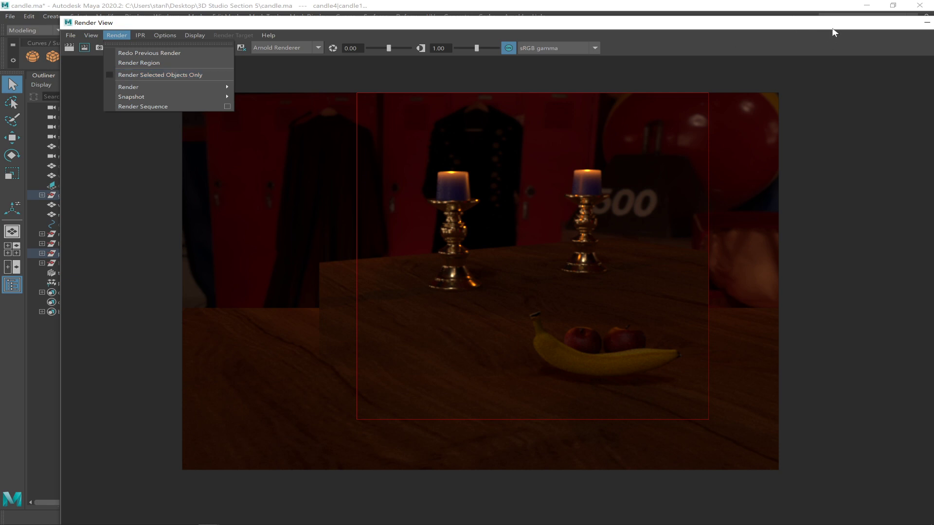
pyautogui.click(897, 28)
pyautogui.click(69, 47)
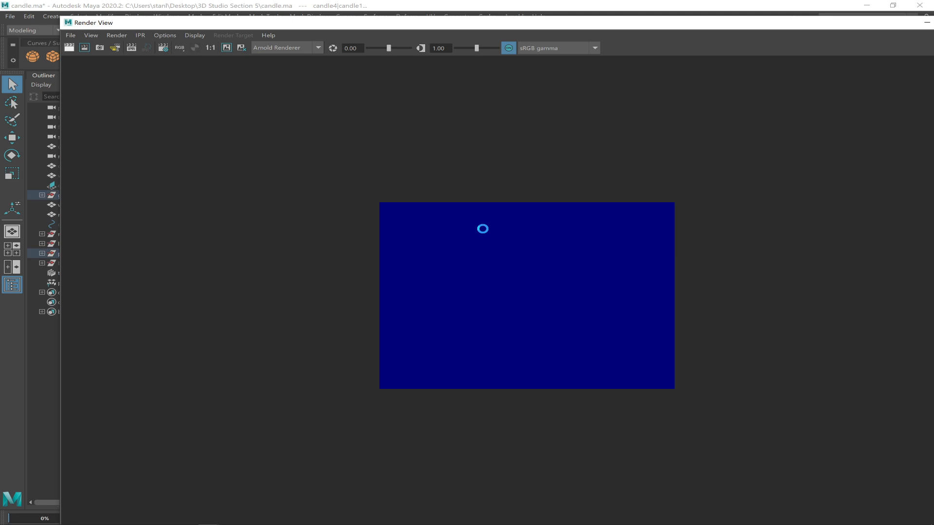
# Switch to OBS to check the live stream
pyautogui.hotkey('alt', 'Tab')
pyautogui.hotkey('alt', 'Tab')
pyautogui.hotkey('alt', 'Tab')
pyautogui.hotkey('alt', 'Tab')
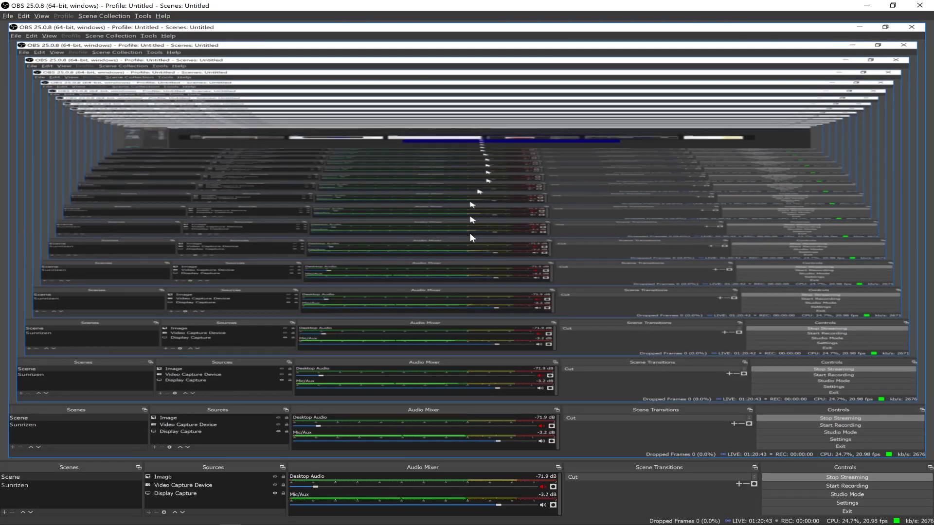